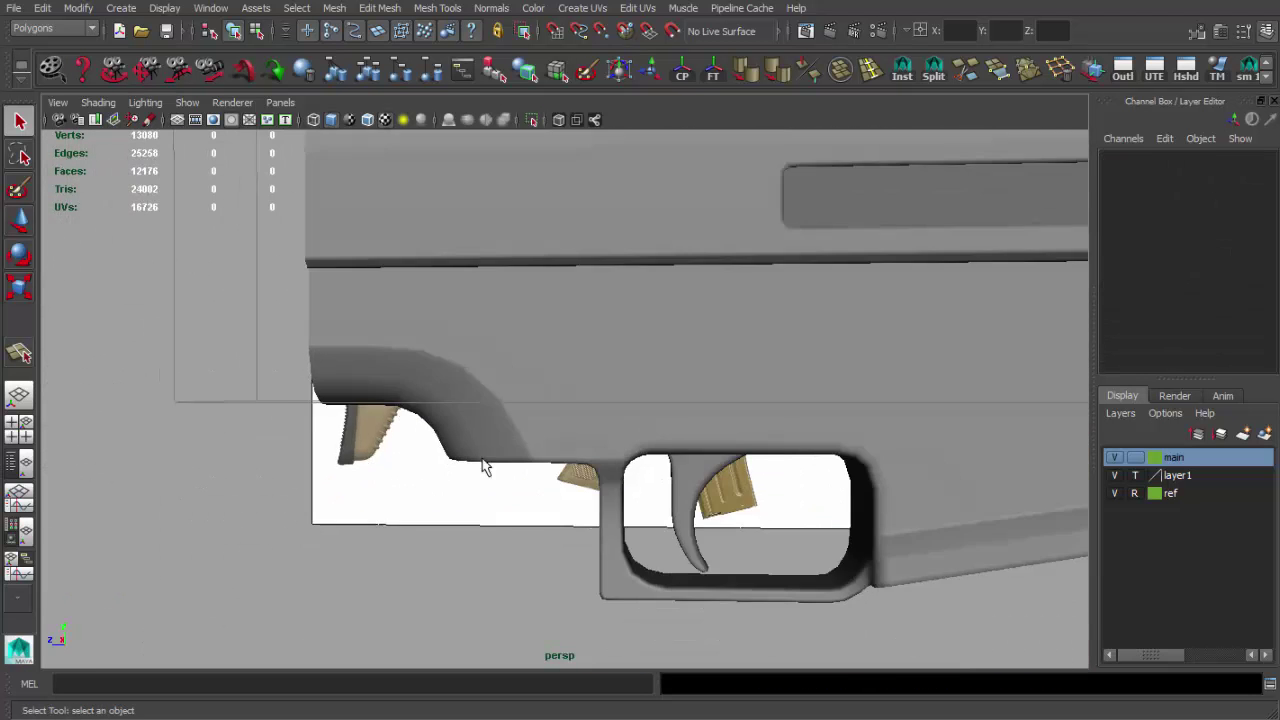
In the side view, draw an interactive polygon cube sized over the top of the grip
mouse_move(480, 463)
alt+right_down()
mouse_move(514, 420)
mouse_move(485, 370)
mouse_move(530, 420)
mouse_move(486, 543)
mouse_move(575, 485)
mouse_move(516, 349)
mouse_move(599, 332)
mouse_move(560, 380)
alt+right_up()
click(514, 420)
click(486, 543)
key(space)
key(space)
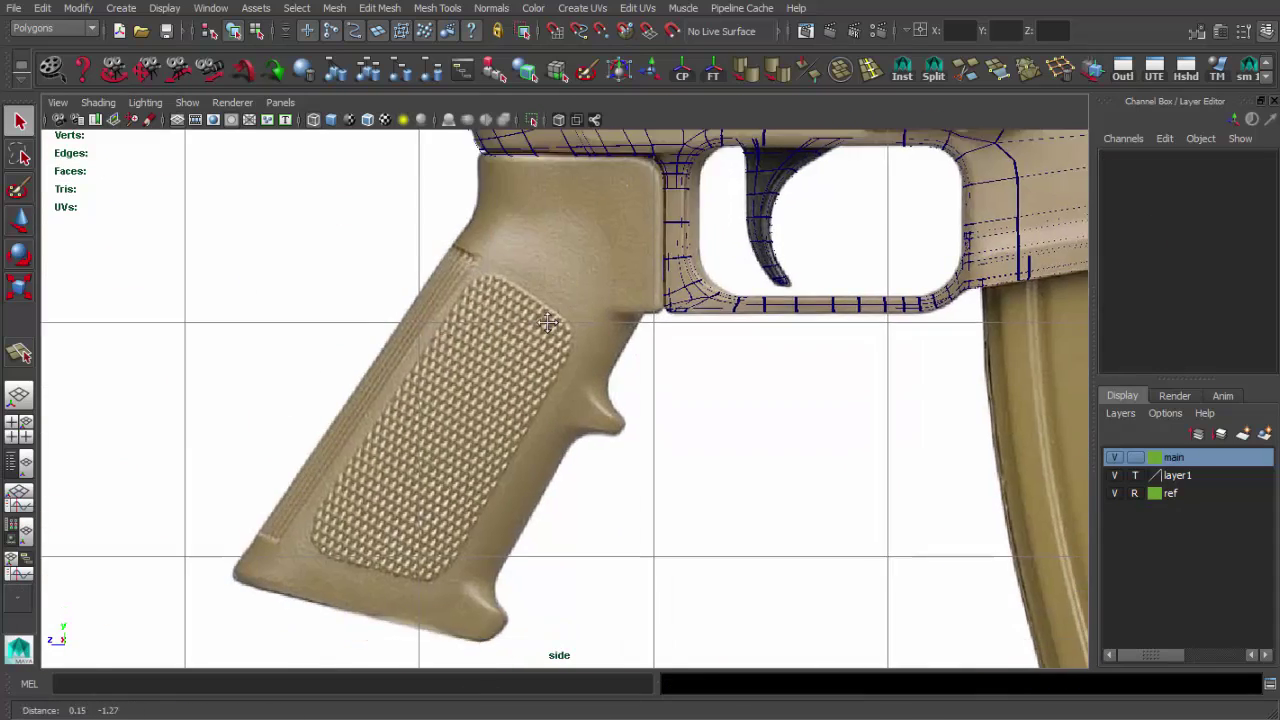
click(121, 8)
click(330, 76)
alt+right_drag(420, 240, 446, 184)
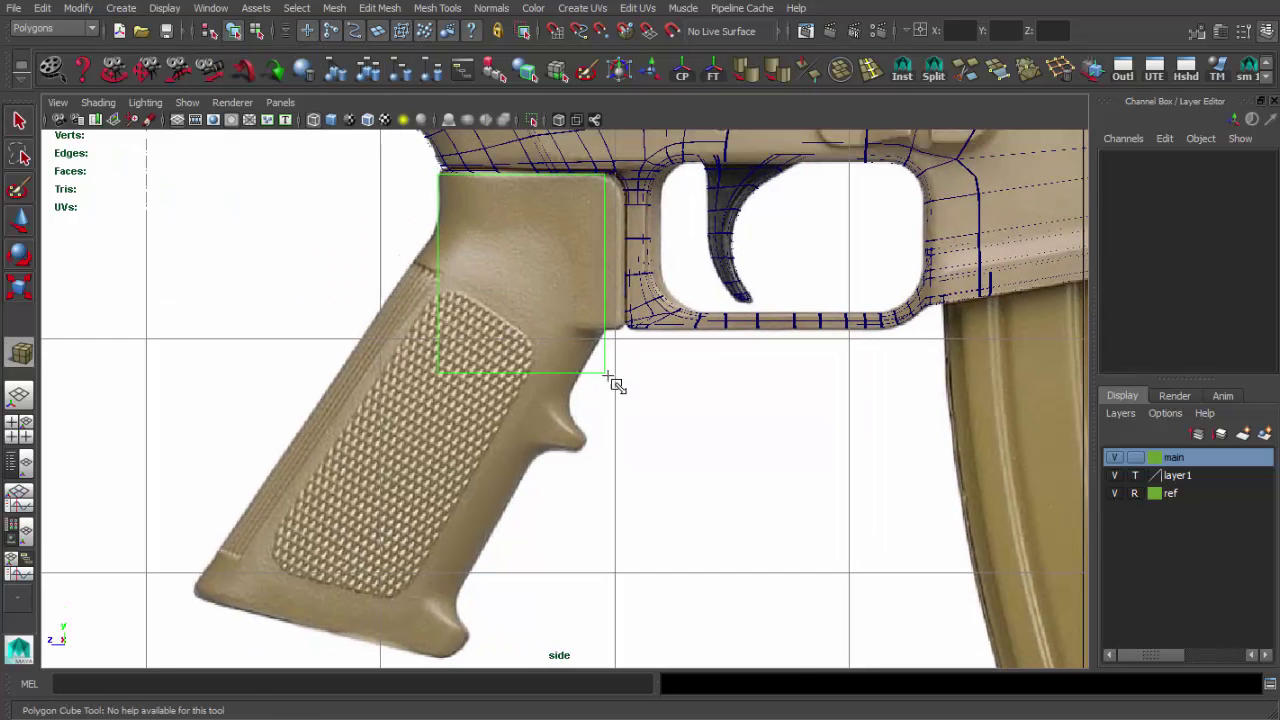
drag(516, 237, 651, 449)
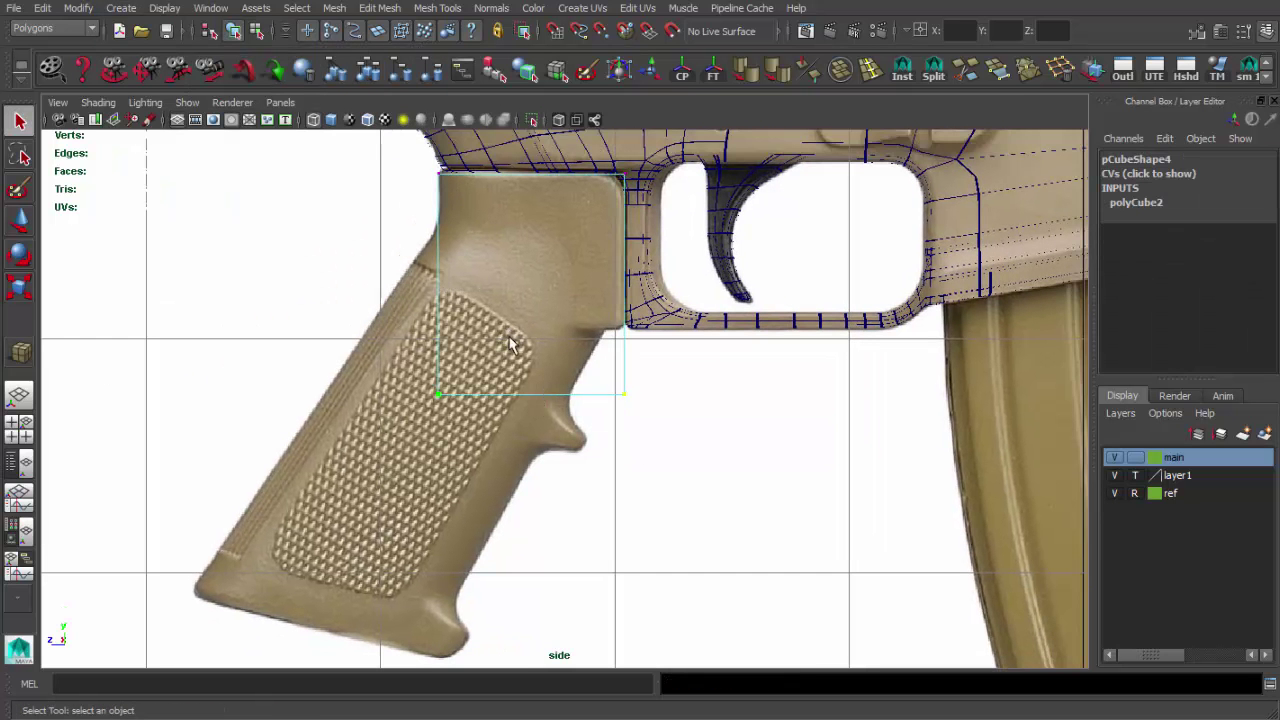
Split the cube with edge loops, then reselect it in perspective for face editing
key(w)
alt+middle_drag(528, 244, 634, 168)
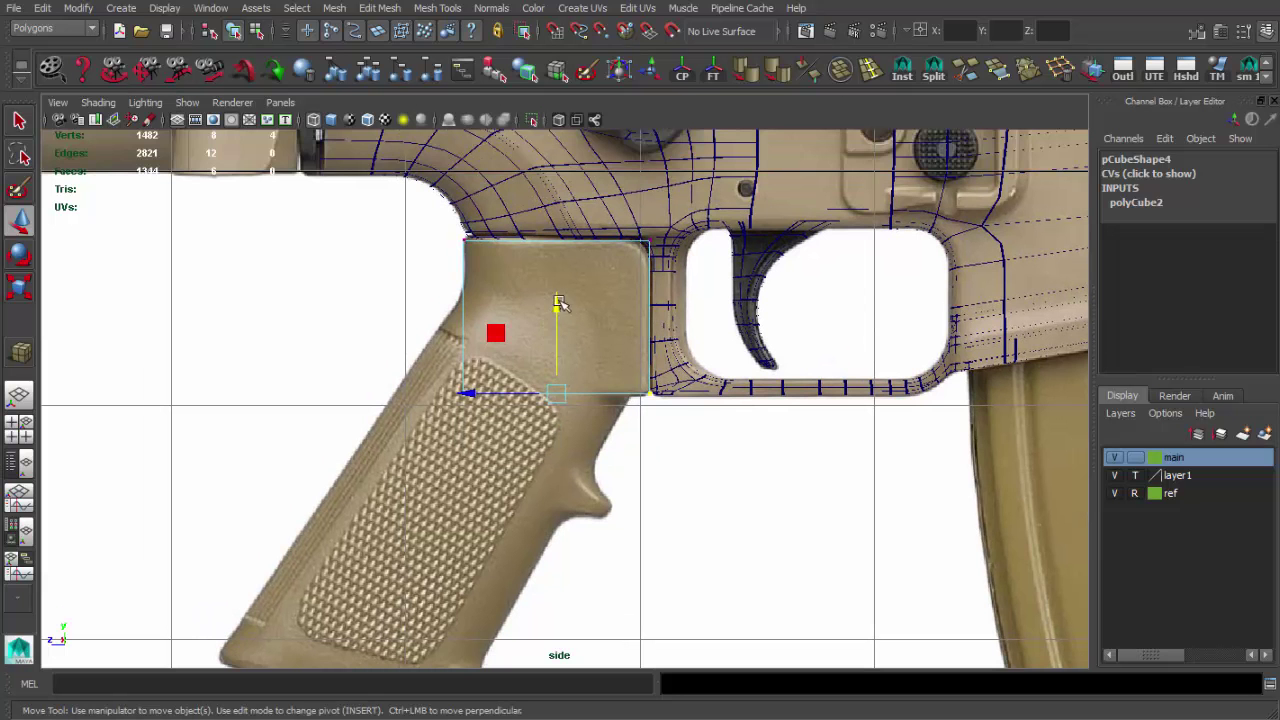
shift+right_drag(560, 304, 467, 287)
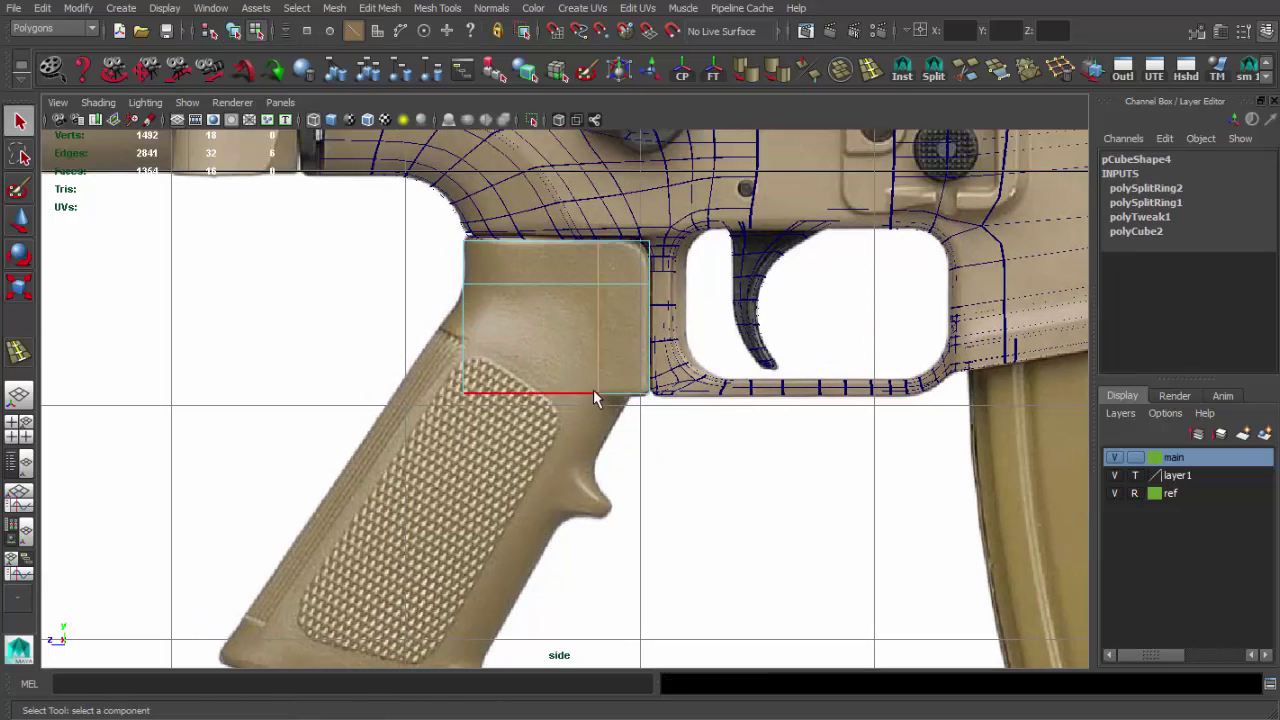
click(533, 429)
scroll(514, 284, up, 2)
alt+middle_drag(514, 284, 497, 317)
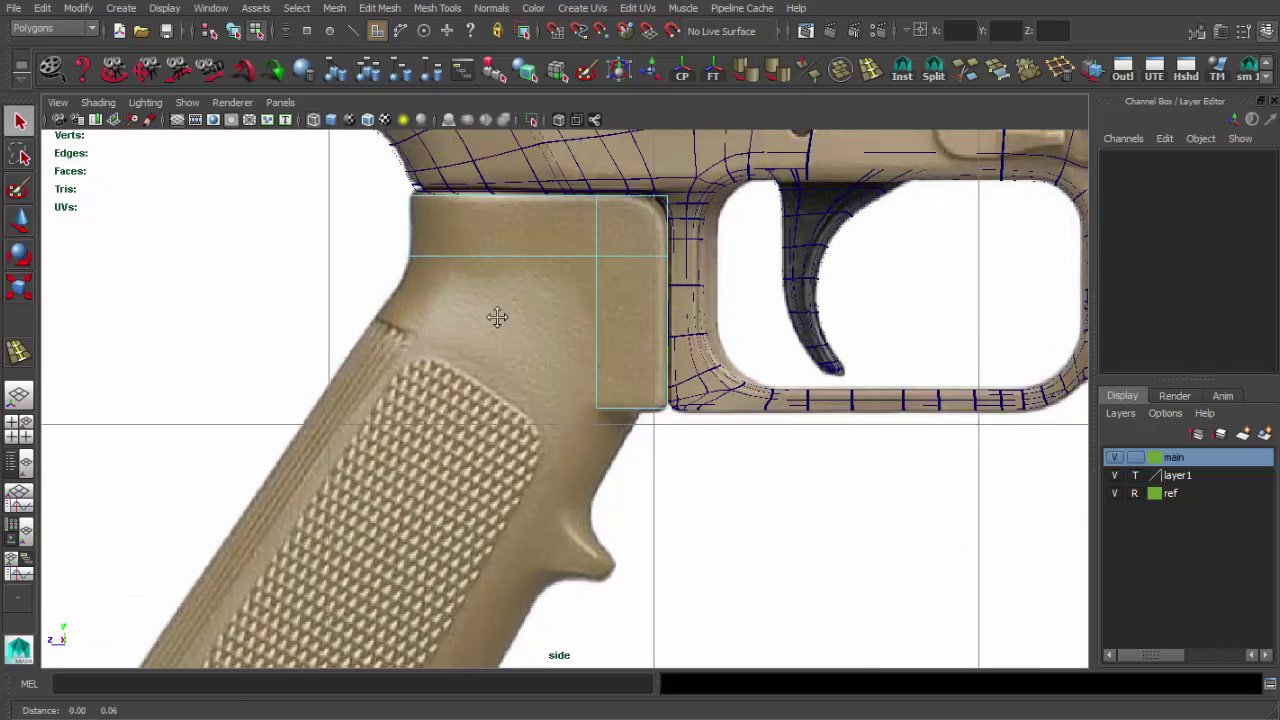
click(470, 321)
key(space)
key(space)
mouse_move(620, 480)
alt+mouse_down()
mouse_move(537, 481)
mouse_move(620, 486)
mouse_move(687, 392)
alt+mouse_up()
key(F11)
Select the grip block as an object and create a mirrored instance of it
click(625, 440)
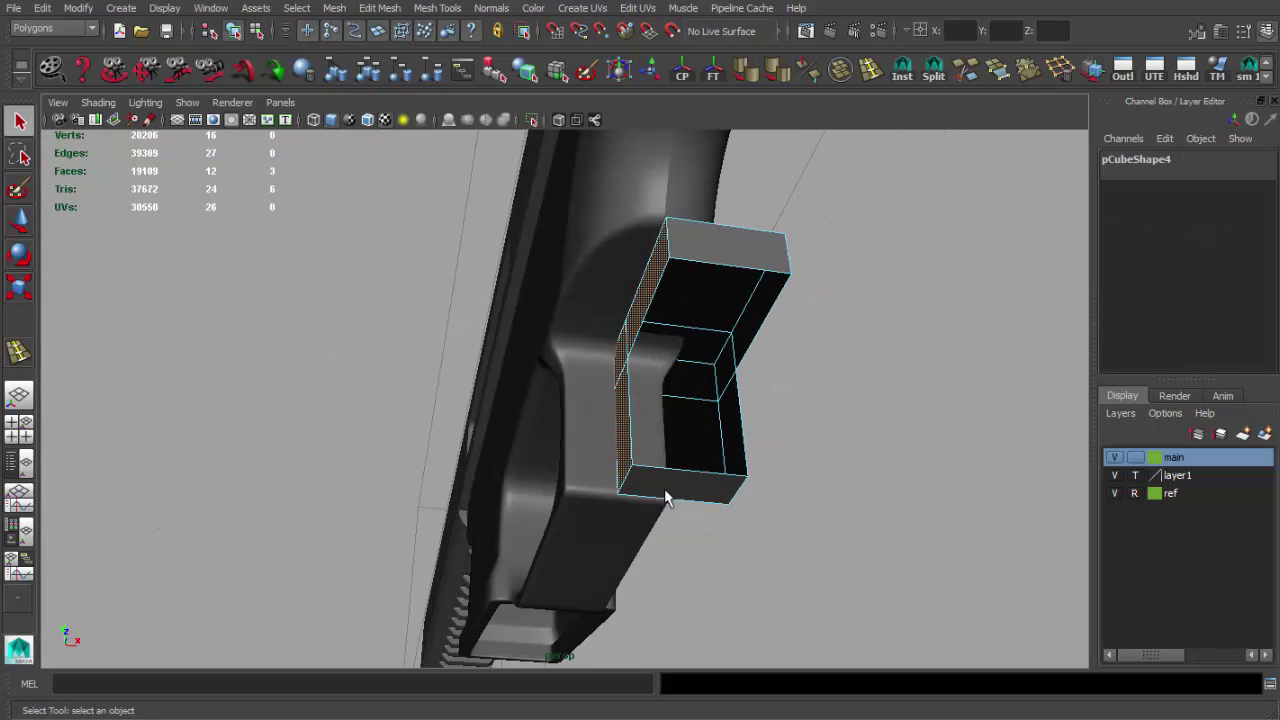
mouse_move(667, 498)
alt+mouse_down()
mouse_move(636, 435)
mouse_move(572, 392)
alt+mouse_up()
key(F8)
key(w)
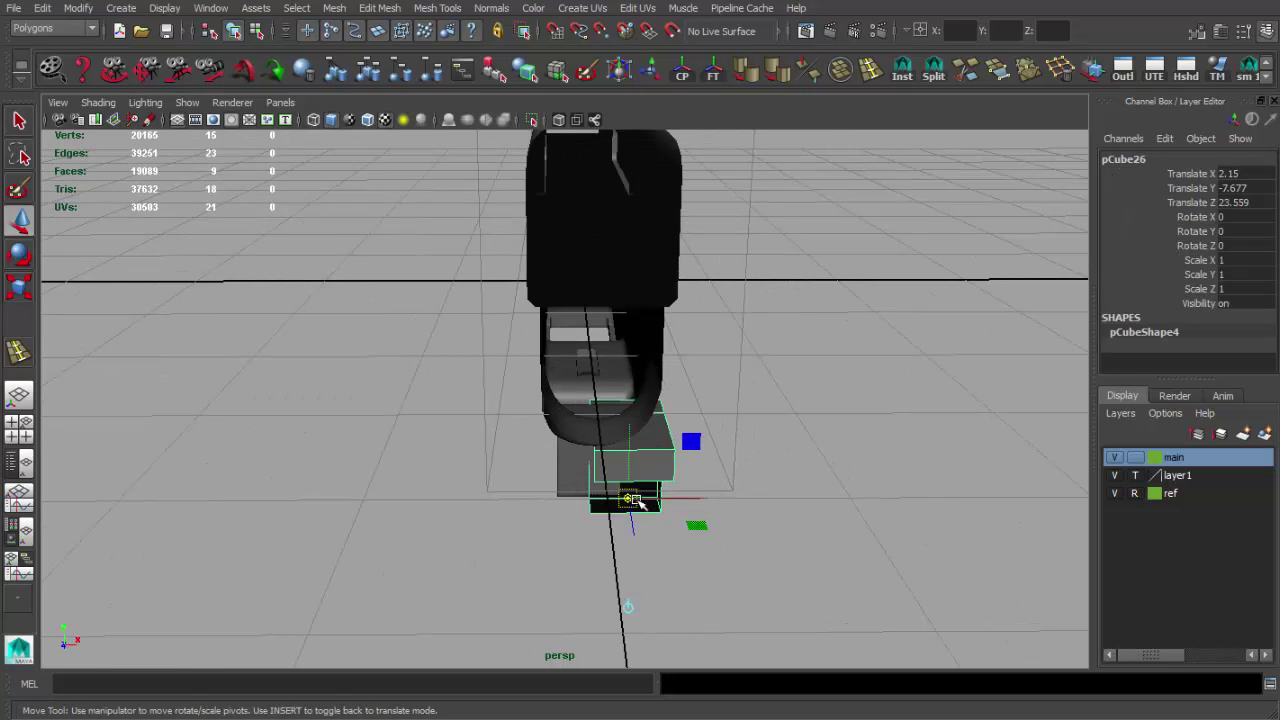
mouse_move(635, 500)
alt+mouse_down()
mouse_move(629, 471)
mouse_move(630, 485)
alt+mouse_up()
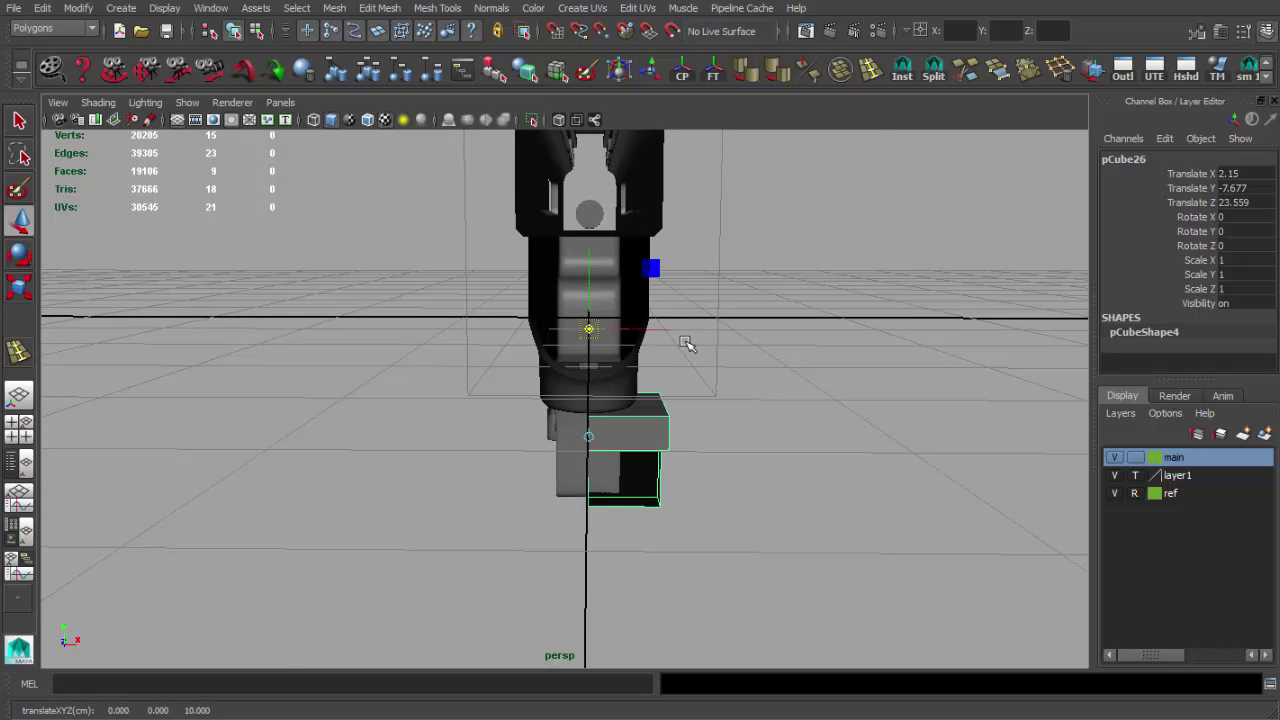
click(910, 82)
Add another mirrored instance, then marquee-select a group of block vertices for moving
alt+drag(803, 397, 897, 133)
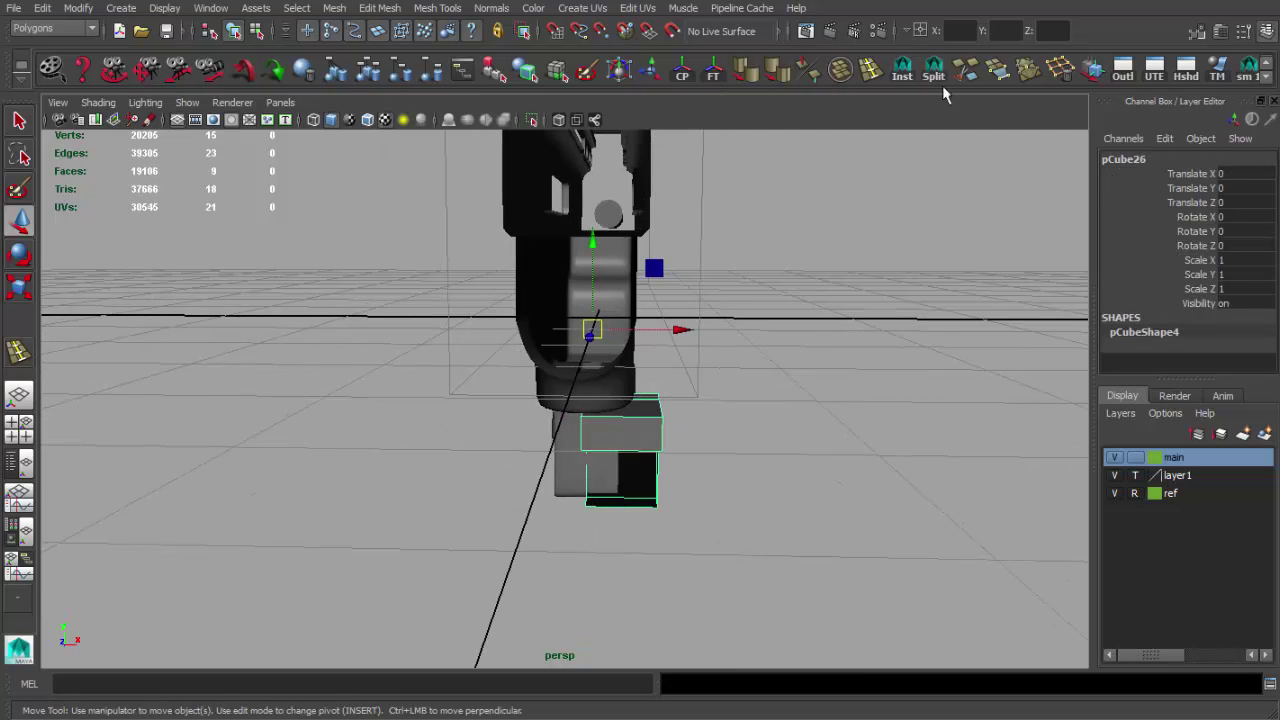
click(905, 72)
alt+drag(714, 391, 663, 400)
alt+right_drag(663, 400, 684, 401)
mouse_move(684, 401)
alt+mouse_down()
mouse_move(691, 411)
mouse_move(537, 409)
alt+mouse_up()
key(q)
mouse_move(750, 333)
mouse_down()
mouse_move(674, 632)
mouse_move(671, 491)
mouse_move(720, 491)
mouse_move(640, 483)
mouse_move(629, 507)
mouse_move(423, 401)
mouse_move(674, 420)
mouse_move(695, 402)
mouse_move(570, 528)
mouse_up()
key(w)
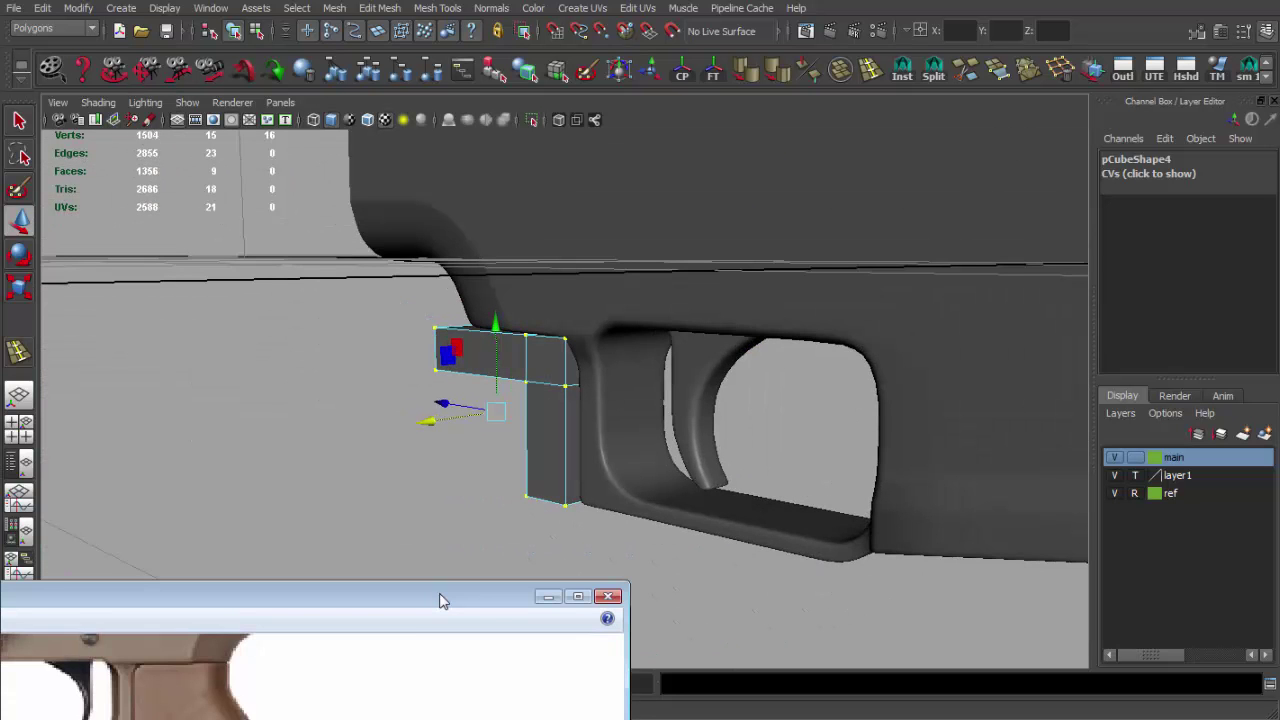
Select the four end vertices and stretch them back to follow the side reference
alt+drag(386, 357, 560, 380)
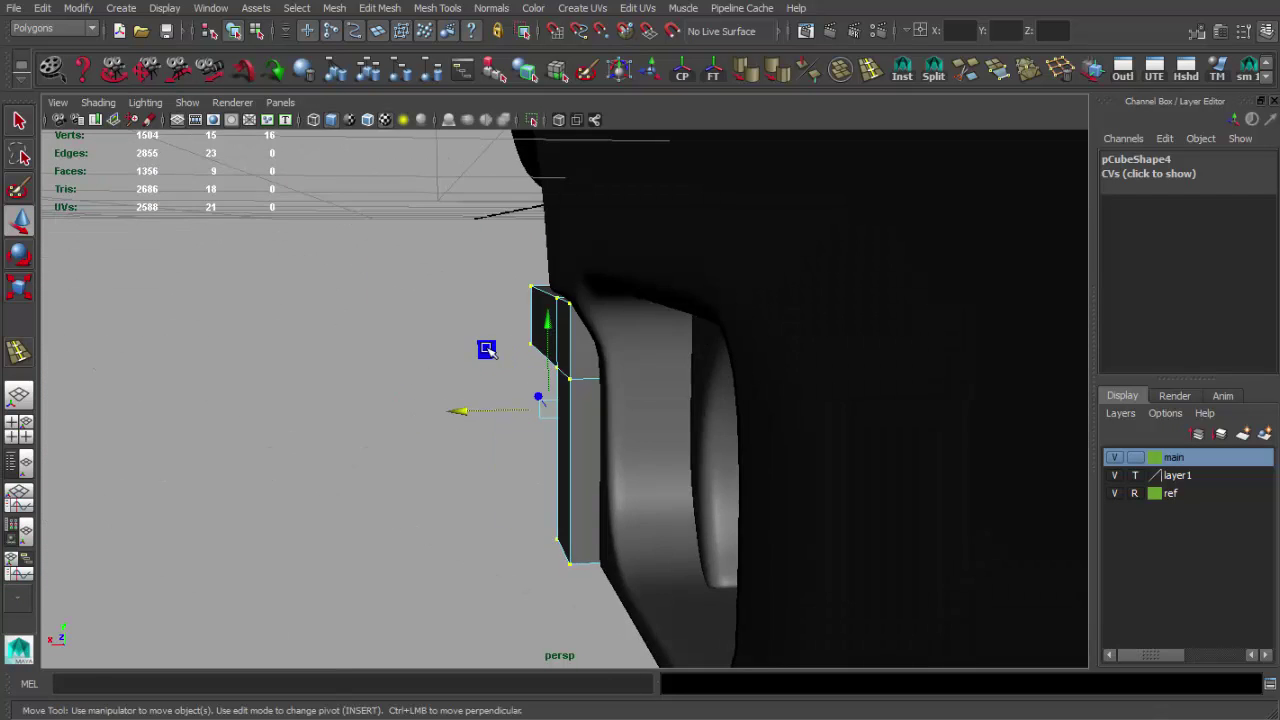
alt+right_drag(560, 380, 588, 365)
drag(640, 352, 552, 275)
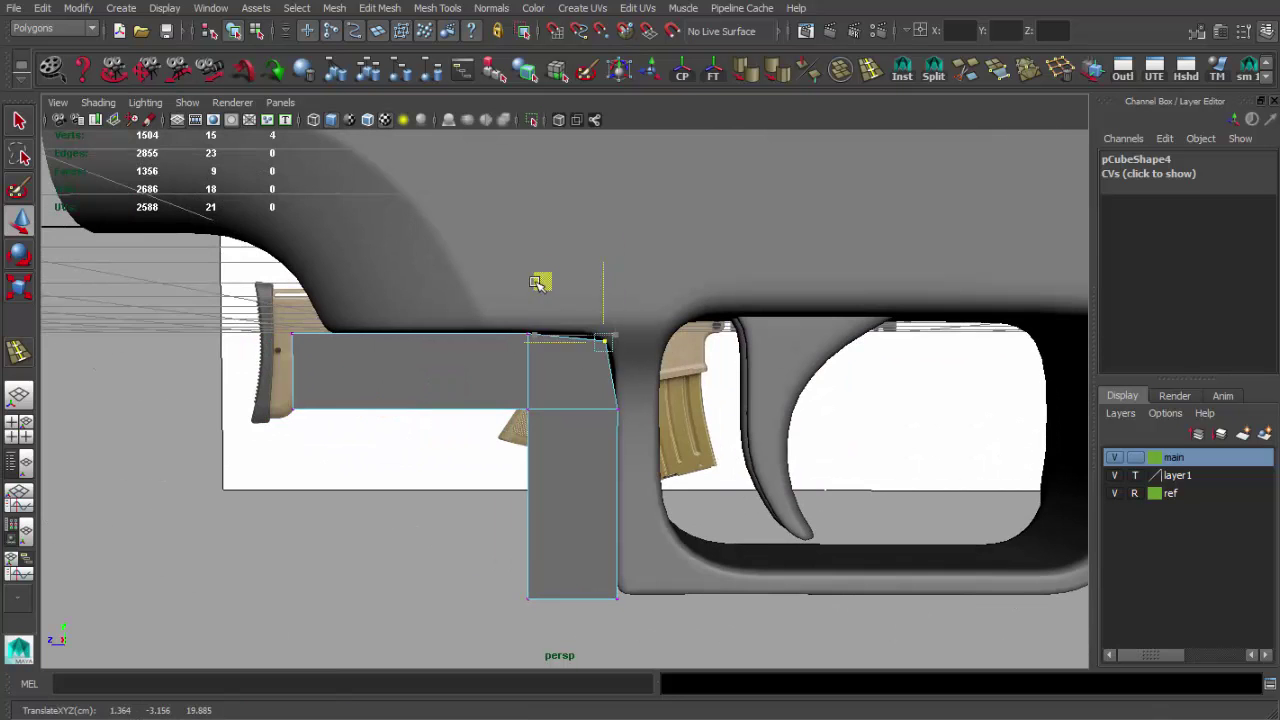
mouse_move(531, 371)
alt+mouse_down()
mouse_move(409, 476)
mouse_move(300, 400)
mouse_move(355, 517)
alt+mouse_up()
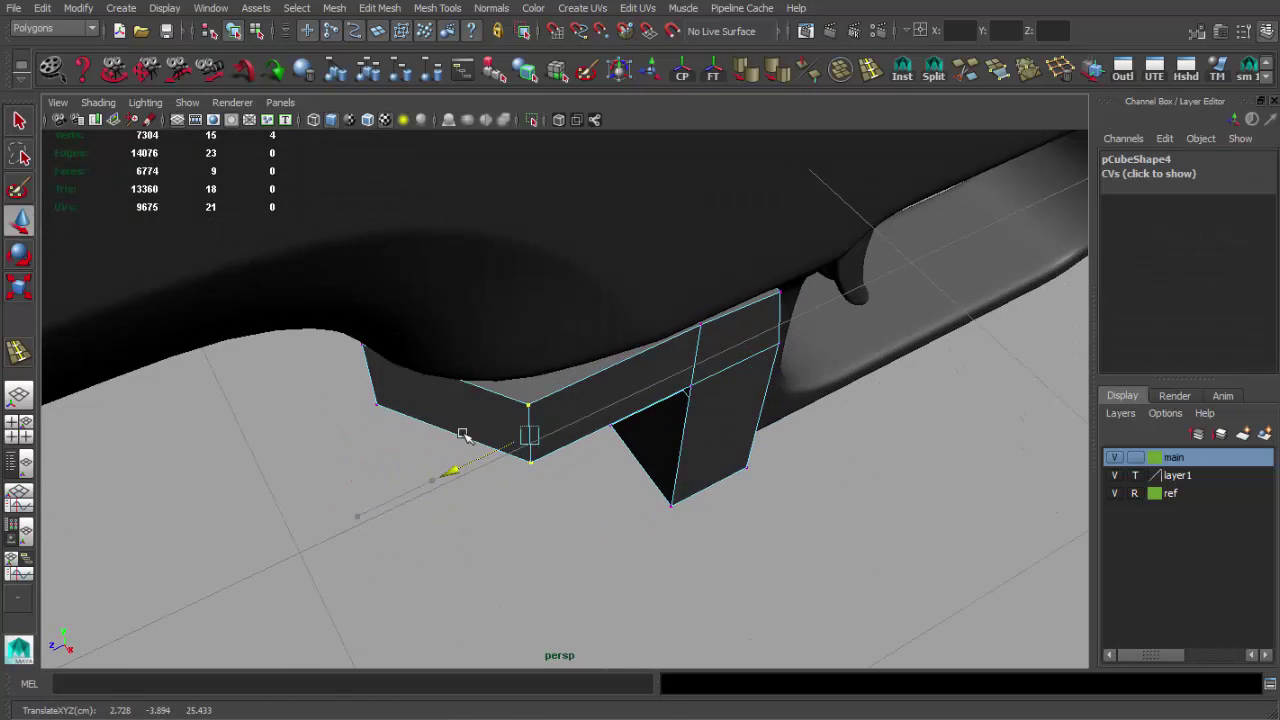
alt+drag(430, 417, 386, 400)
key(space)
key(space)
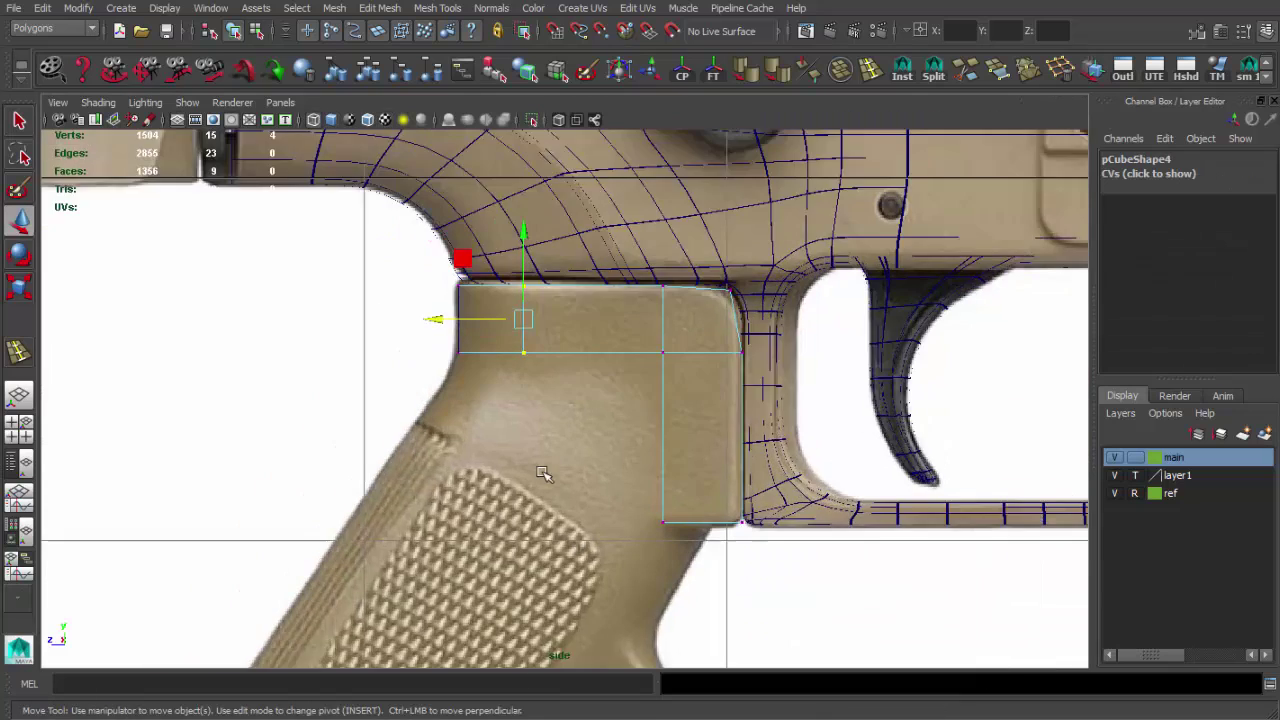
scroll(475, 343, up, 2)
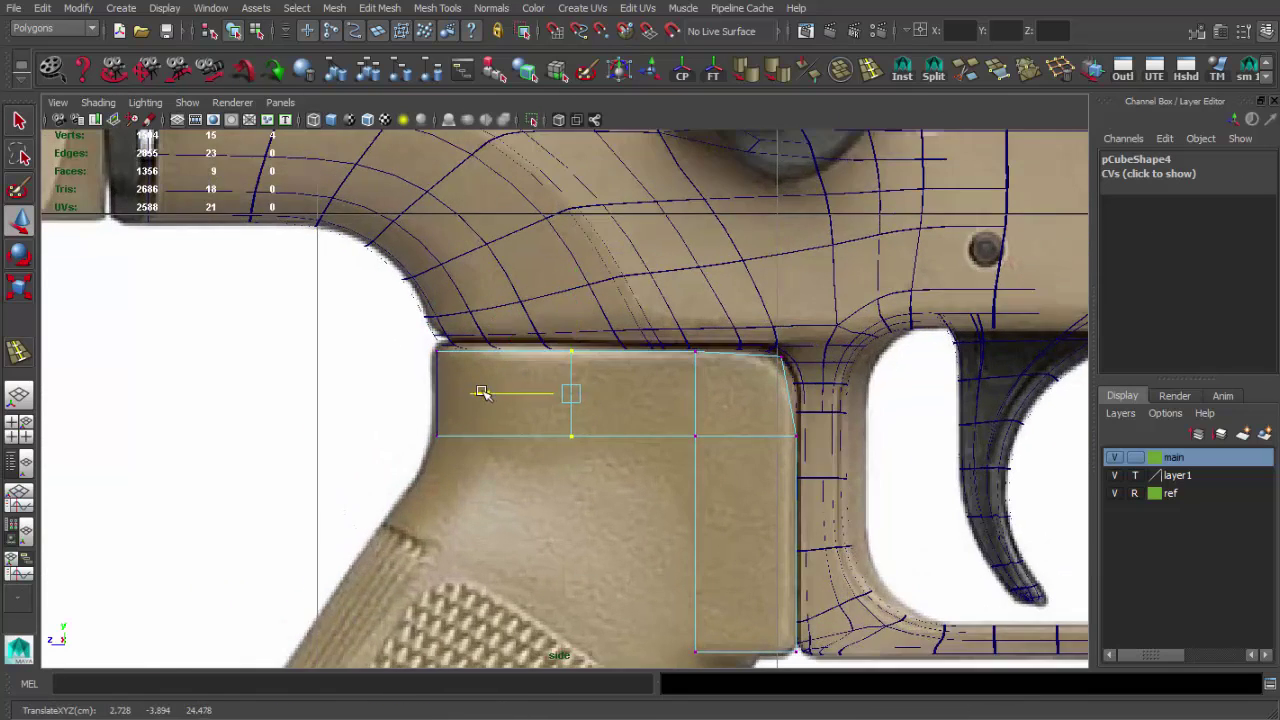
key(space)
key(space)
Undo a misplaced edge loop along the block's top and adjust a selected face
shift+right_drag(737, 323, 510, 353)
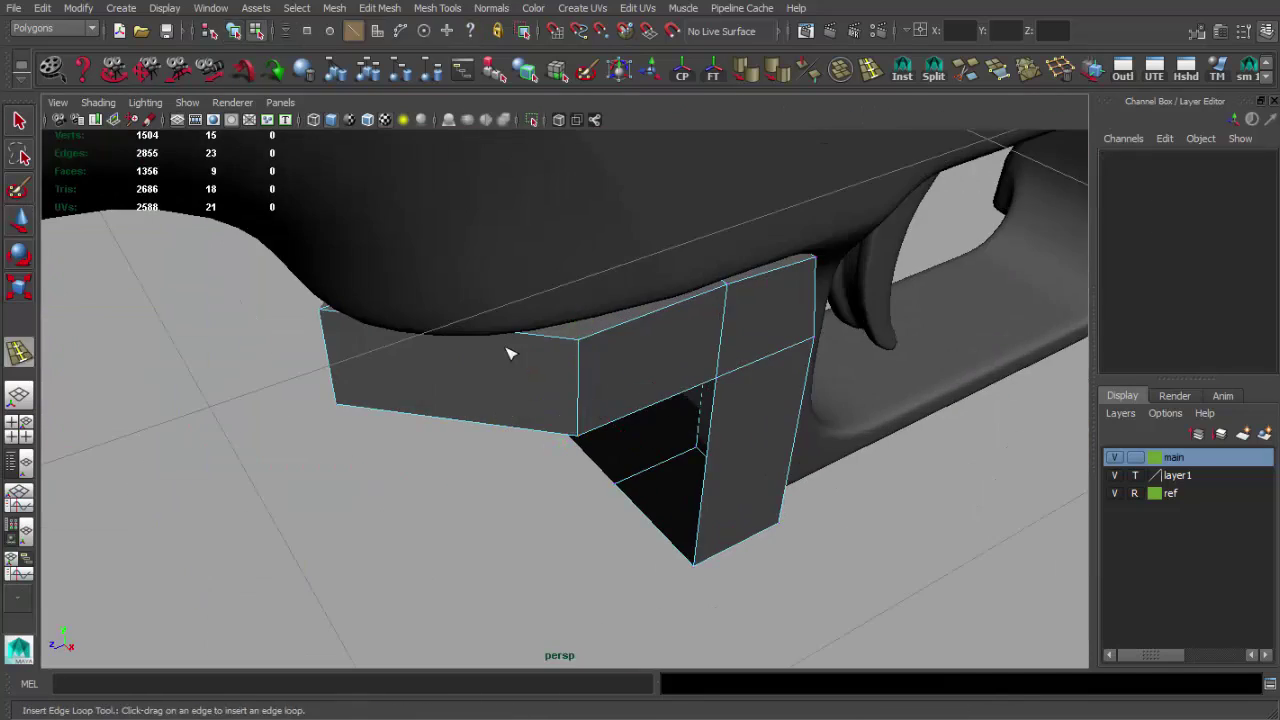
key(ctrl+z)
alt+drag(484, 371, 553, 332)
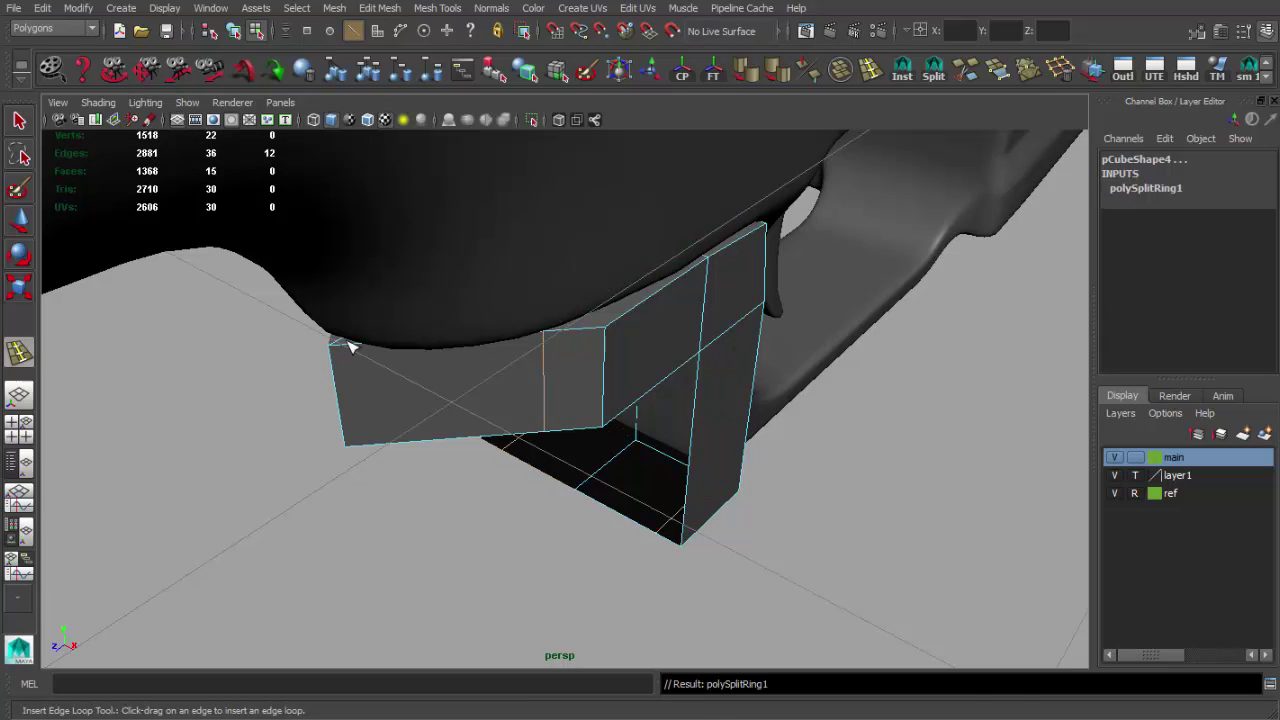
click(485, 415)
key(w)
mouse_move(485, 415)
alt+mouse_down()
mouse_move(398, 447)
mouse_move(523, 420)
mouse_move(386, 457)
mouse_move(500, 257)
mouse_move(528, 310)
alt+mouse_up()
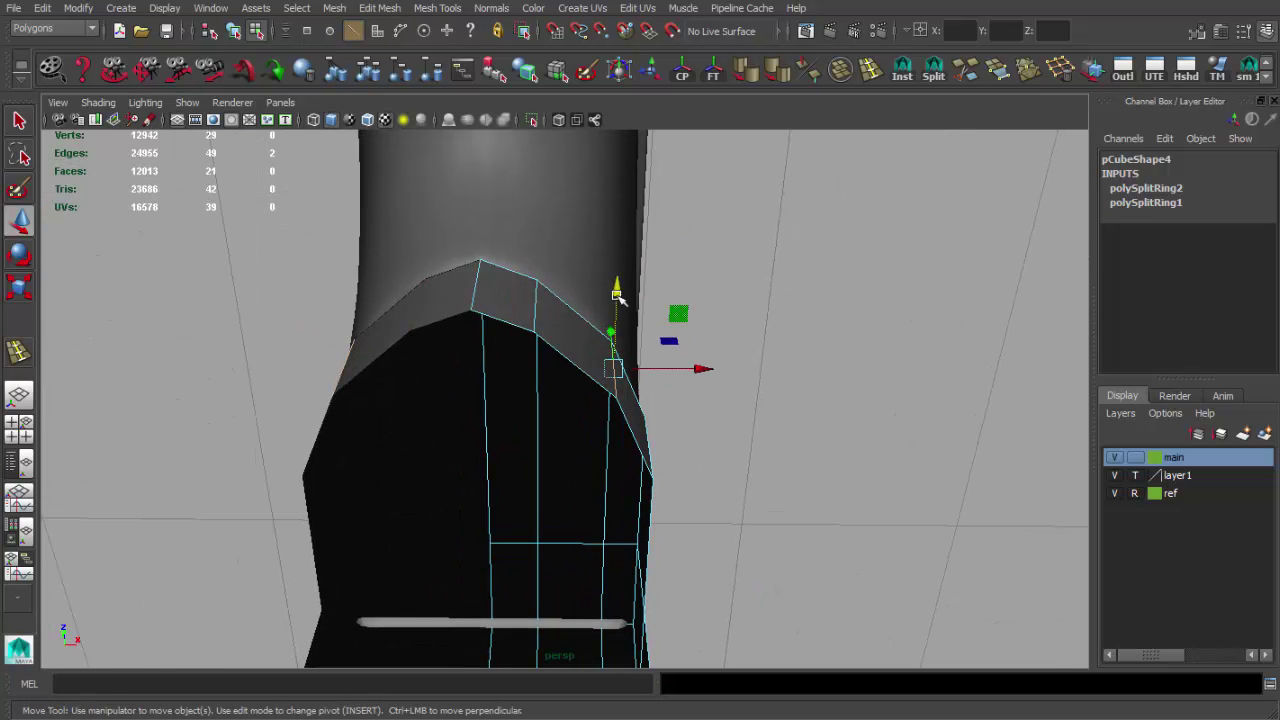
mouse_move(620, 255)
alt+mouse_down()
mouse_move(440, 440)
mouse_move(410, 450)
mouse_move(520, 460)
alt+mouse_up()
alt+right_drag(520, 460, 522, 366)
alt+drag(522, 366, 686, 409)
mouse_move(686, 409)
alt+right_down()
mouse_move(486, 400)
mouse_move(380, 366)
alt+right_up()
alt+middle_drag(380, 366, 536, 368)
Add a horizontal edge loop, delete the corner face, and insert a vertical edge loop
key(F9)
alt+drag(536, 368, 628, 364)
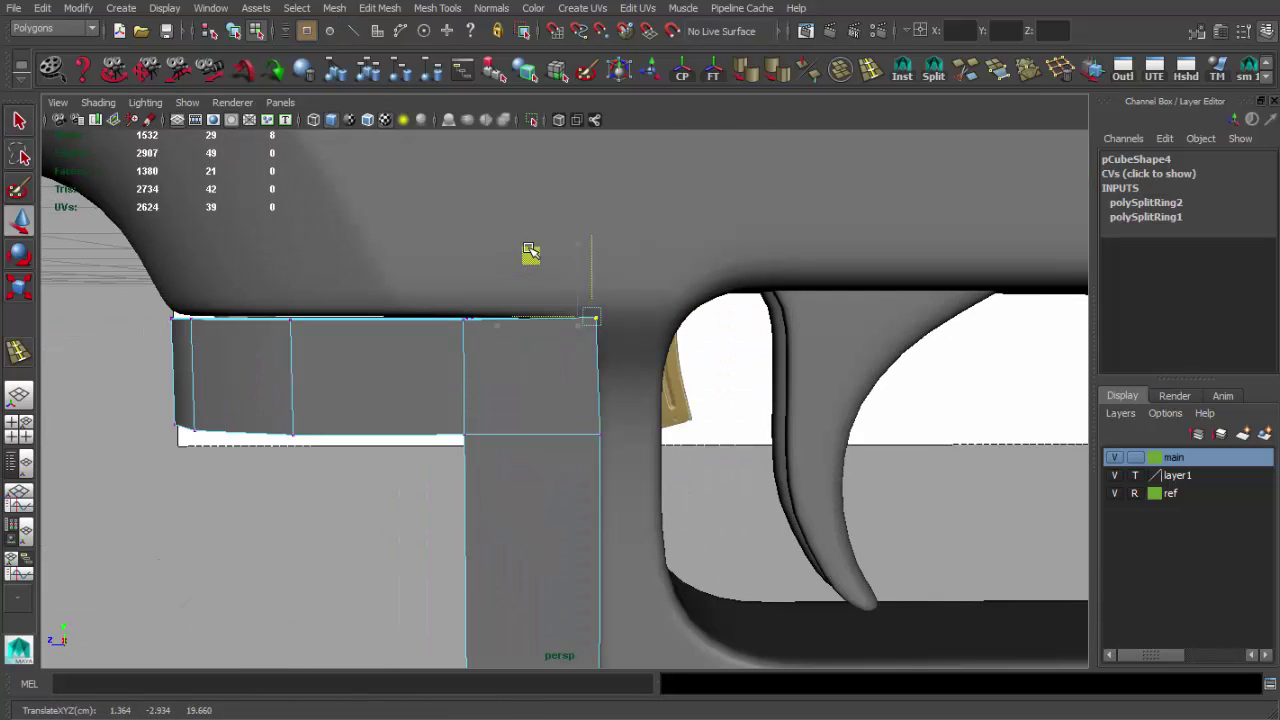
mouse_move(534, 256)
alt+mouse_down()
mouse_move(537, 349)
mouse_move(571, 394)
mouse_move(550, 385)
alt+mouse_up()
click(590, 361)
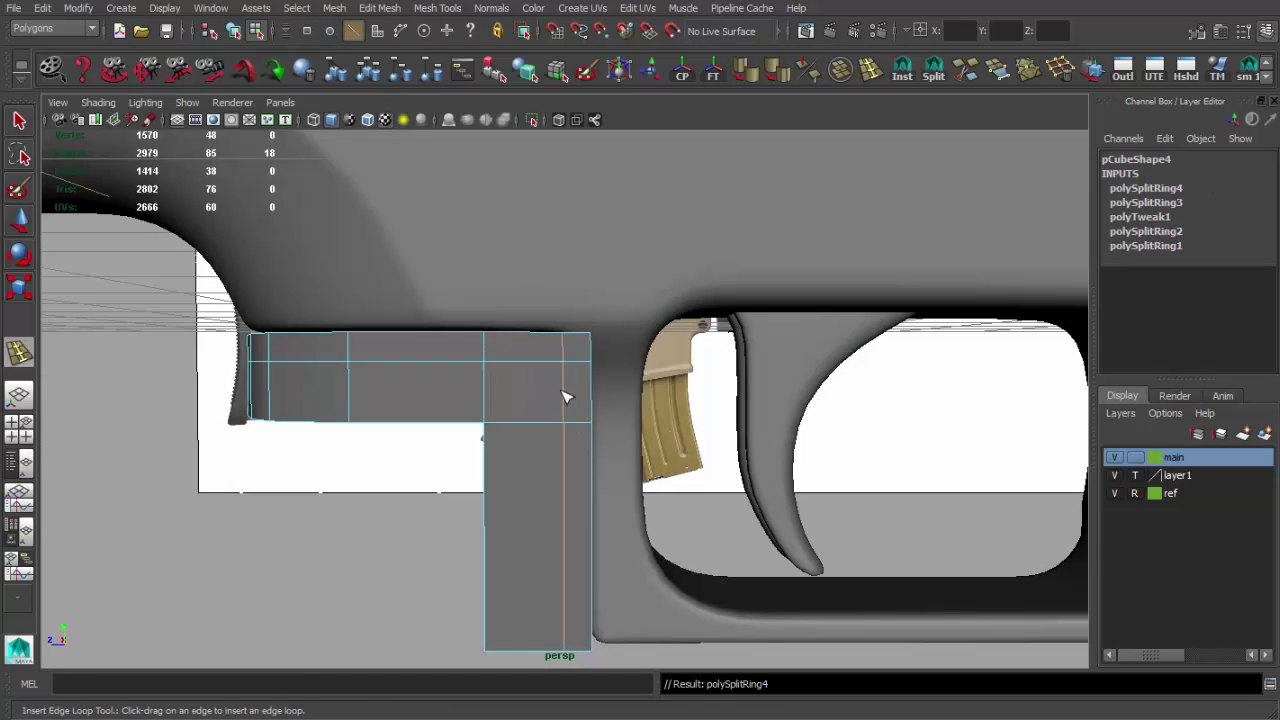
key(q)
scroll(565, 397, up, 3)
scroll(582, 353, up, 2)
key(Delete)
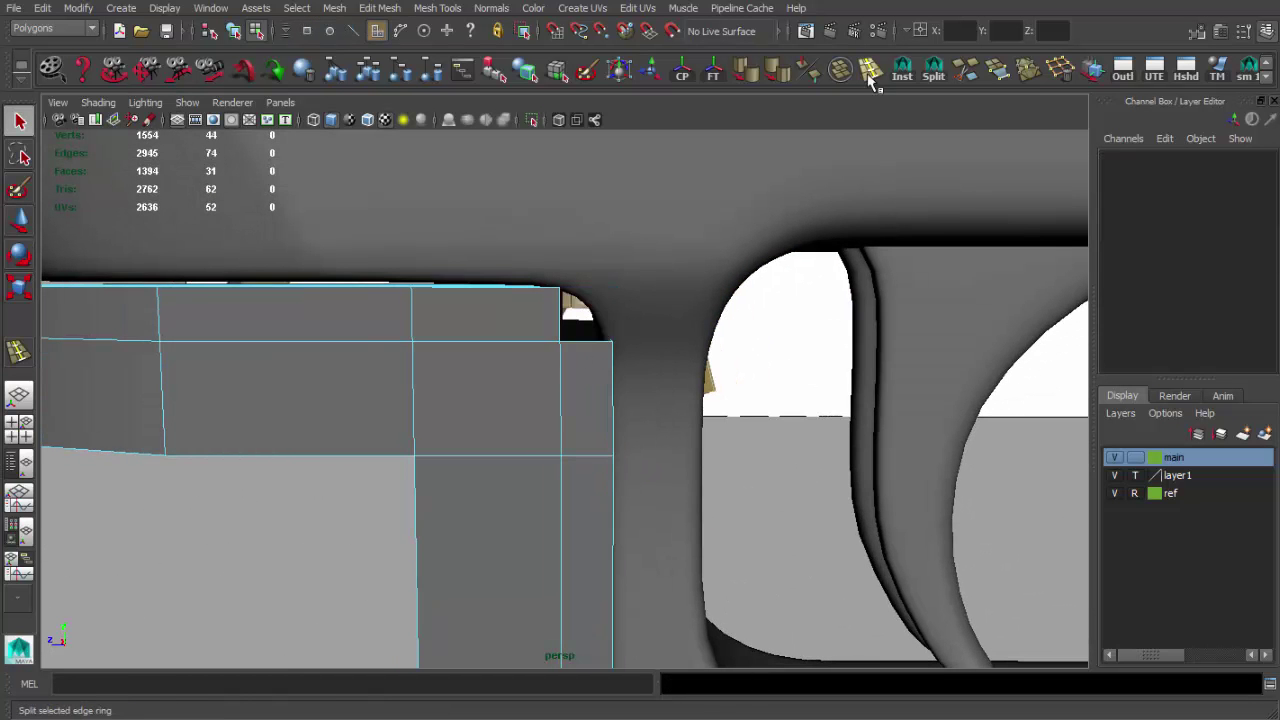
click(868, 72)
alt+drag(517, 291, 491, 351)
click(491, 338)
Merge the corner vertices and check the isolated block with smooth preview off
key(q)
alt+drag(527, 305, 552, 271)
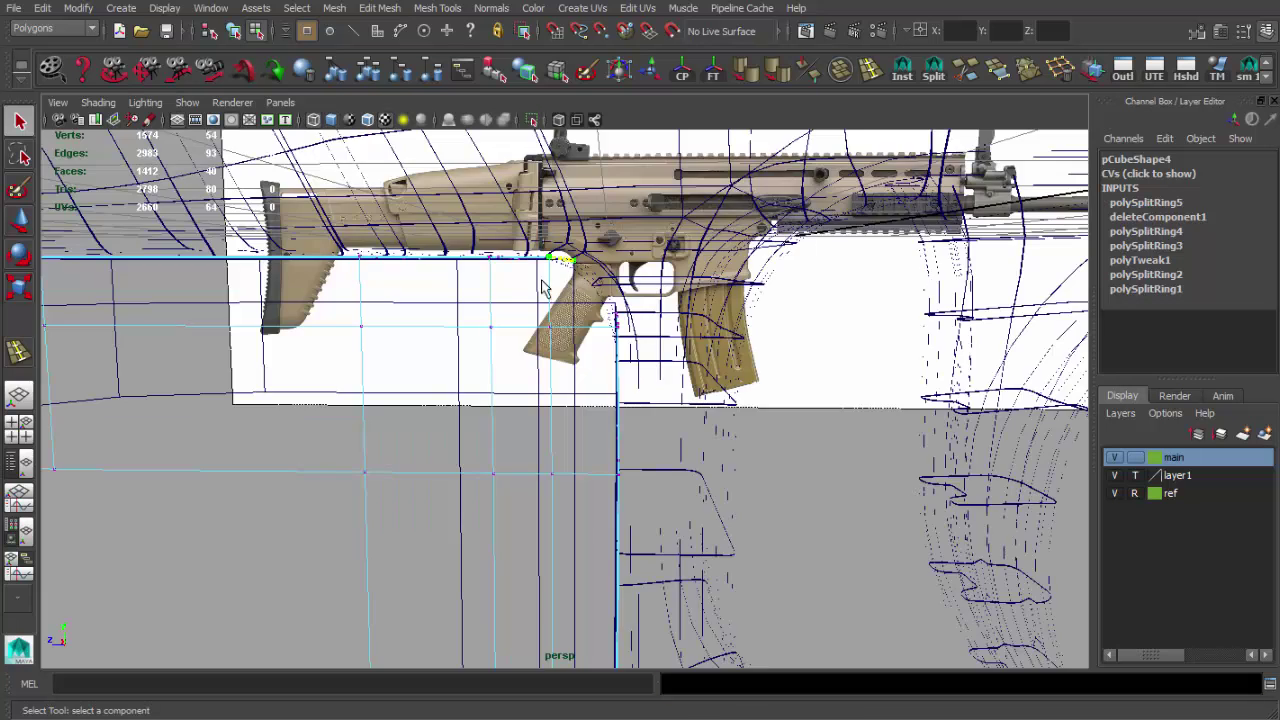
alt+drag(494, 371, 519, 425)
key(space)
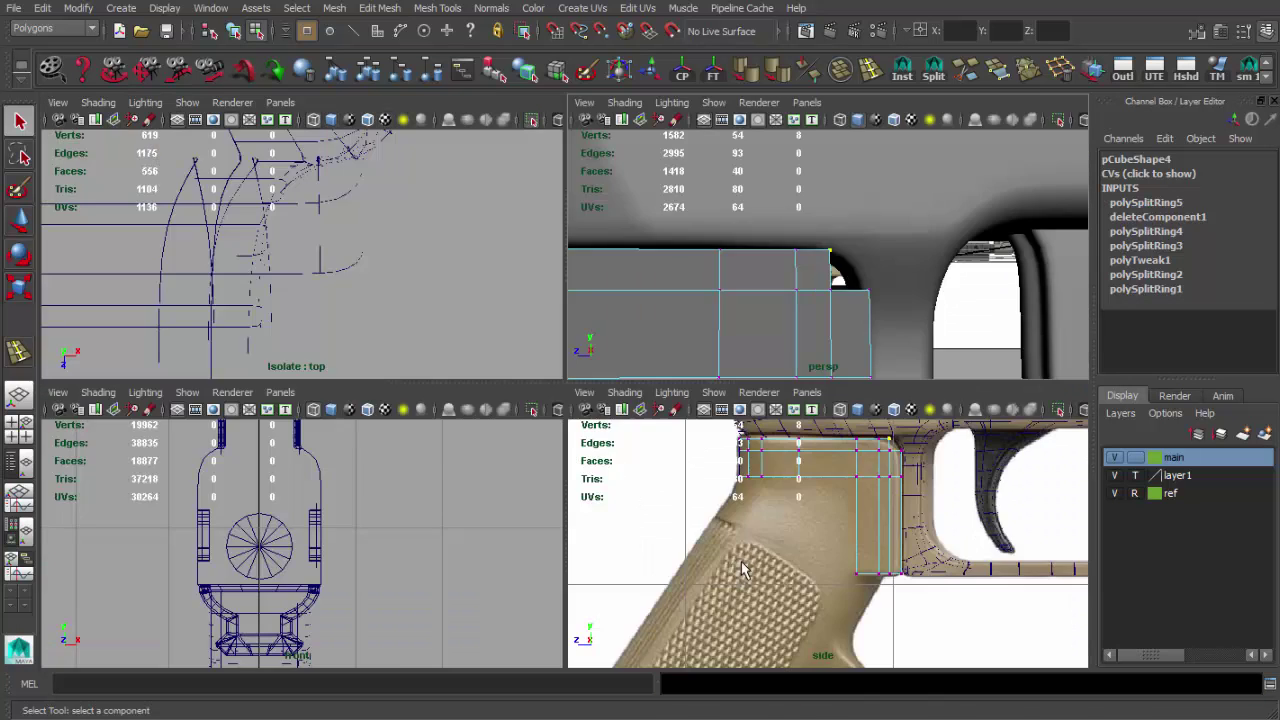
key(space)
key(w)
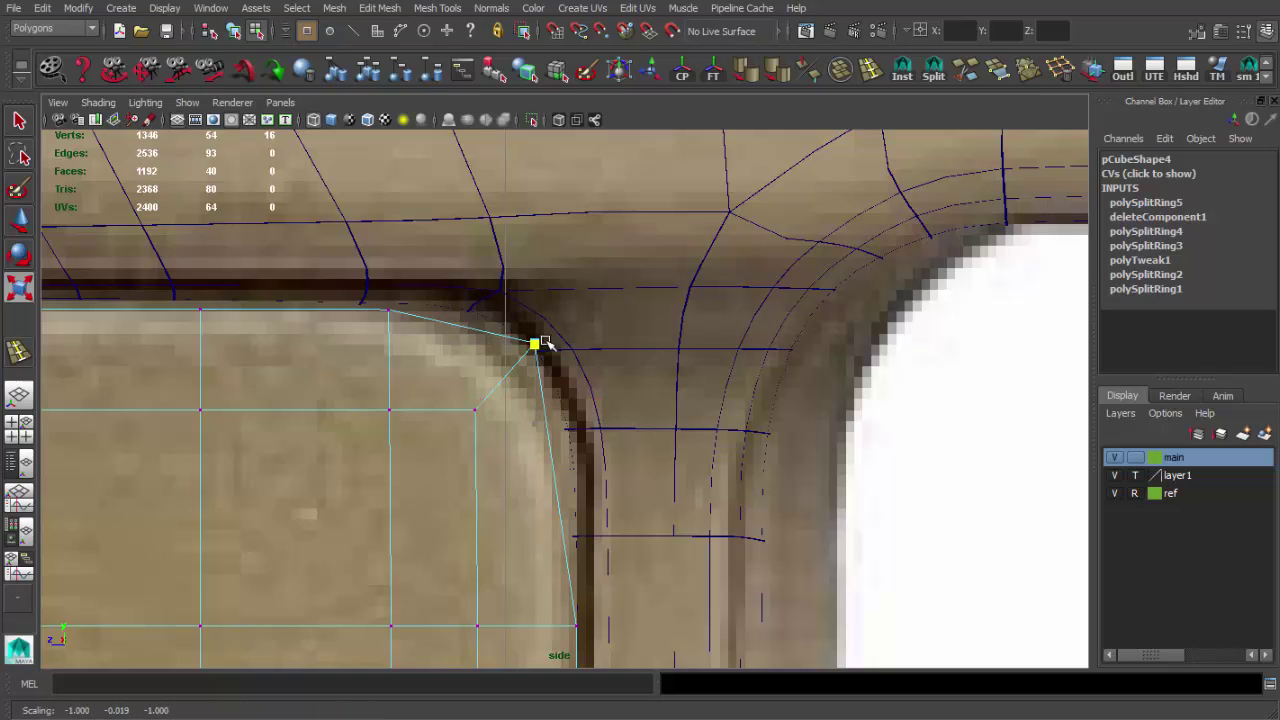
mouse_move(543, 344)
shift+right_down()
mouse_move(581, 353)
mouse_move(529, 265)
shift+right_up()
key(space)
key(space)
key(q)
key(ctrl+1)
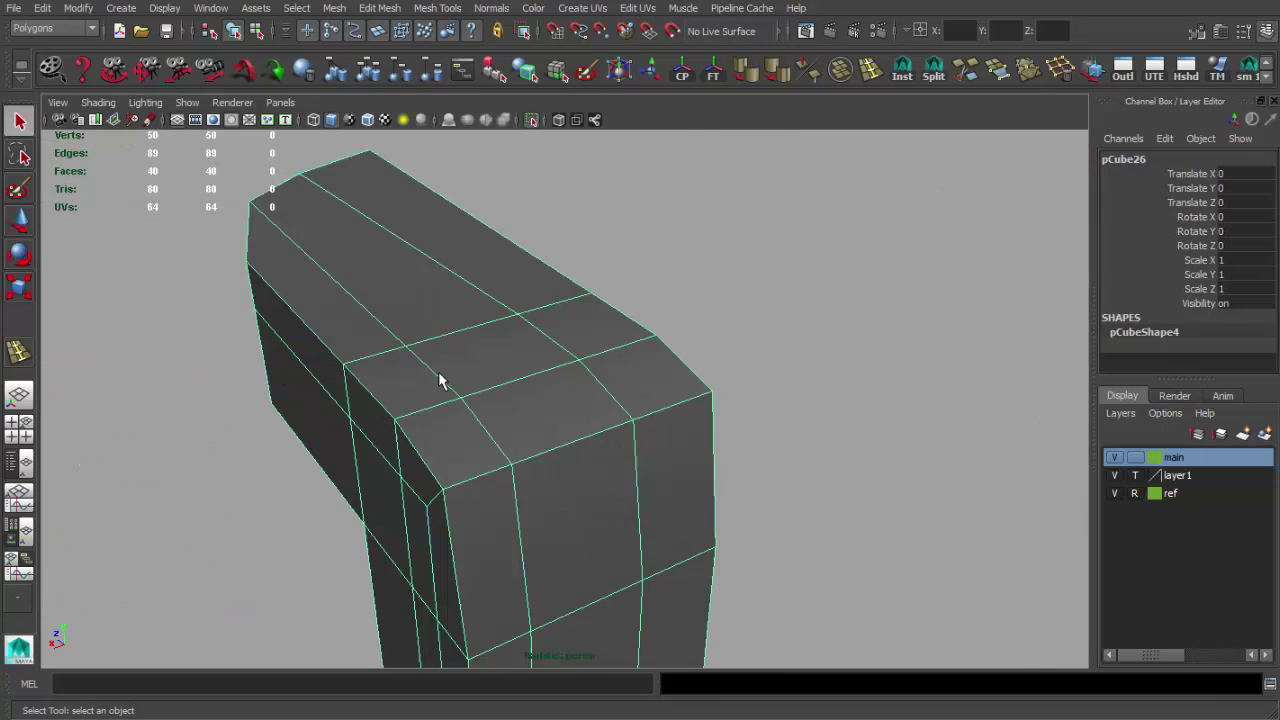
mouse_move(438, 371)
alt+mouse_down()
mouse_move(586, 343)
mouse_move(535, 403)
mouse_move(531, 291)
alt+mouse_up()
key(1)
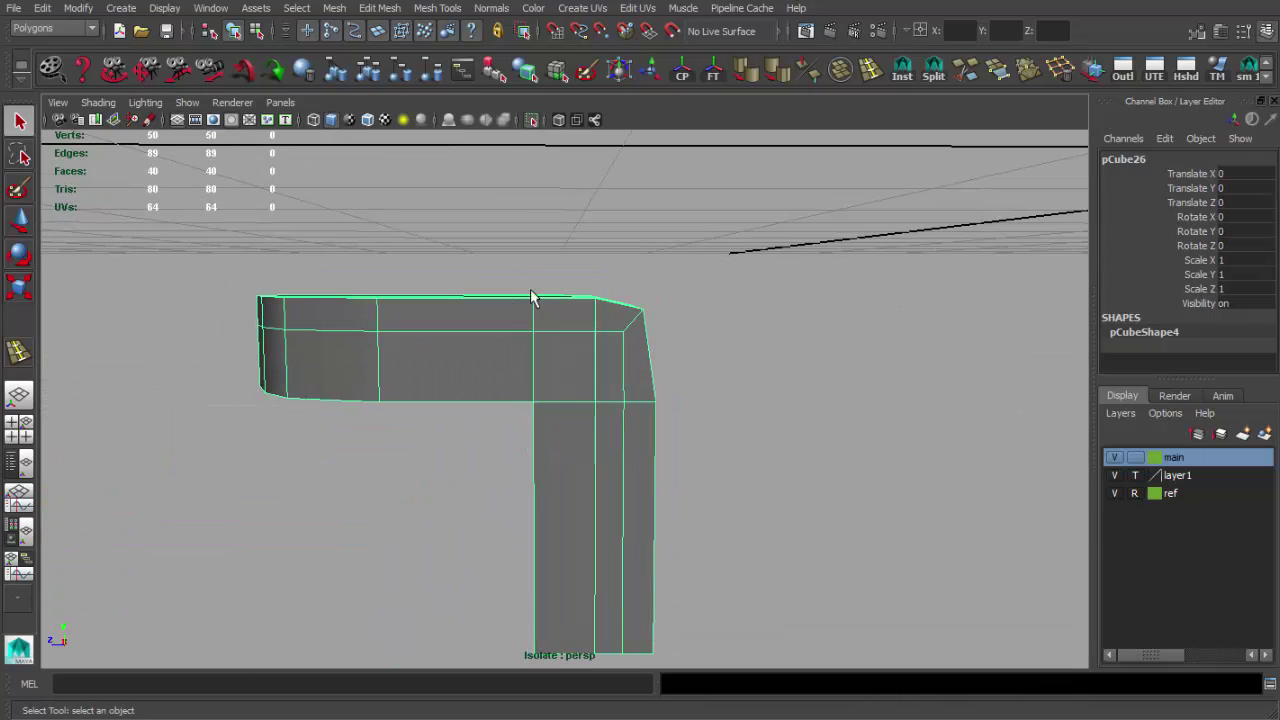
key(ctrl+1)
Select a corner vertex in the side view and insert edge loops across the grip block
key(space)
key(space)
alt+middle_drag(376, 385, 484, 416)
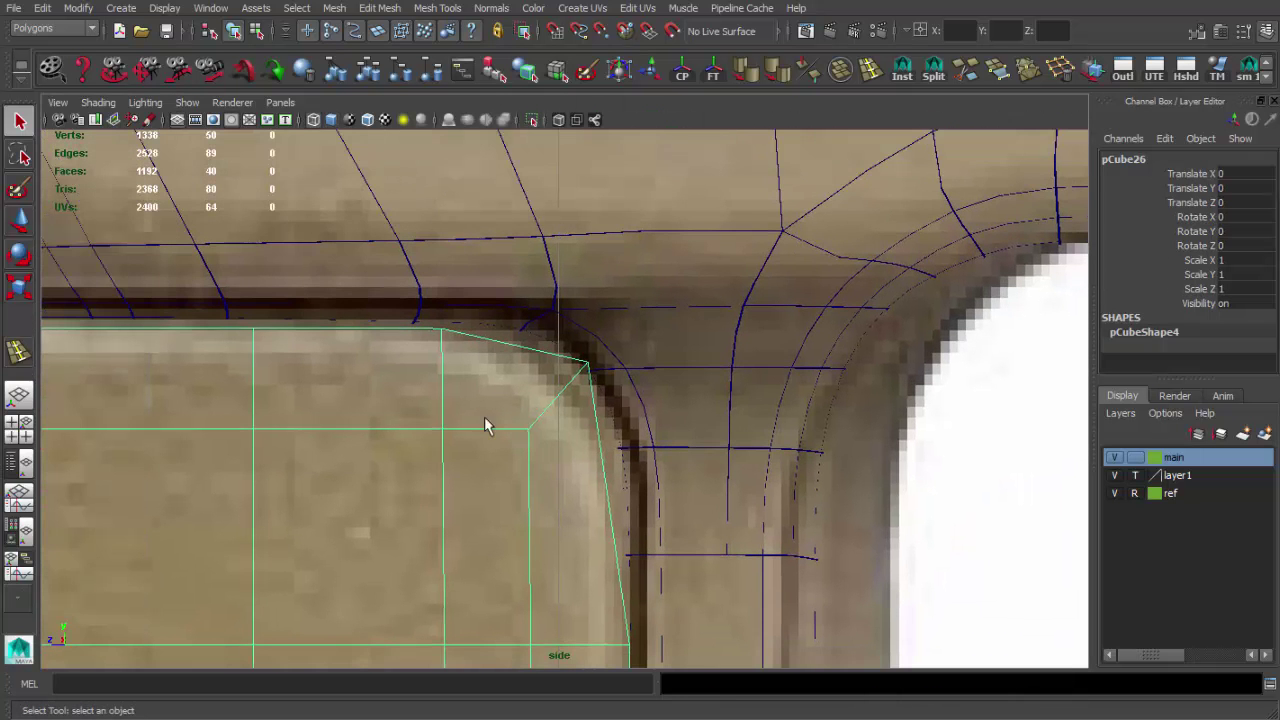
key(F8)
drag(495, 475, 555, 420)
key(w)
scroll(829, 177, down, 3)
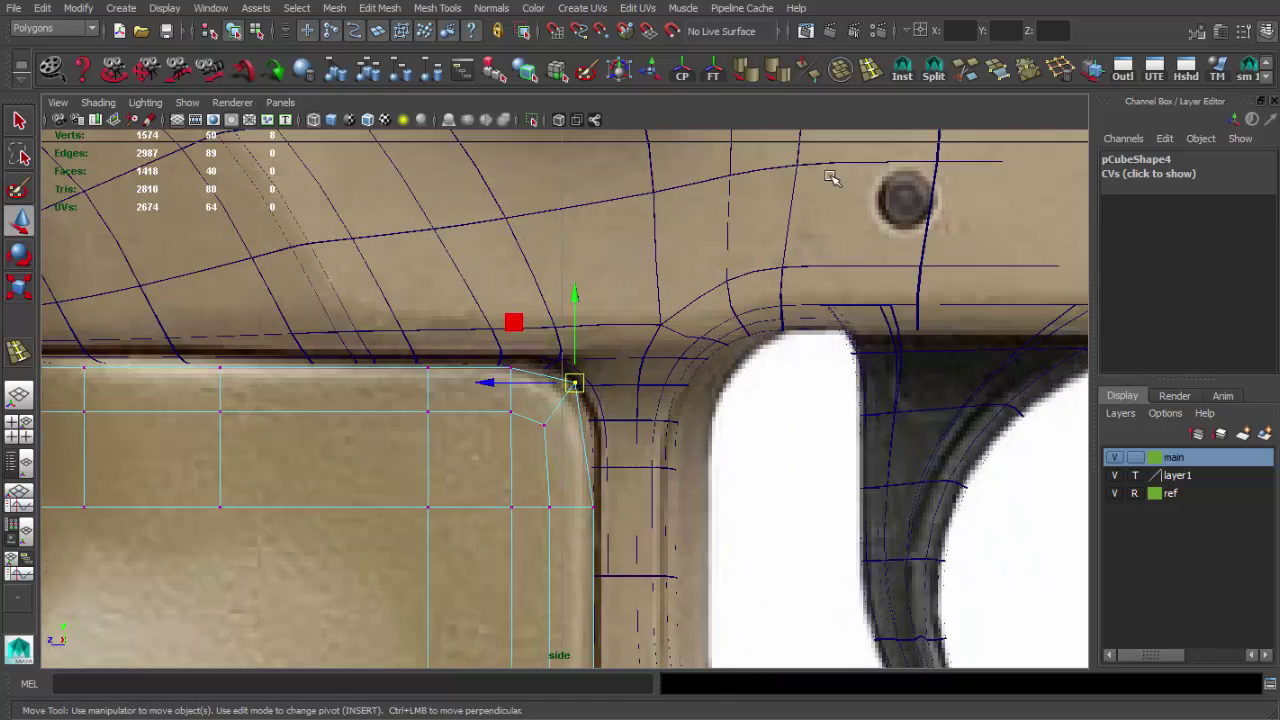
click(551, 471)
key(q)
scroll(565, 480, up, 3)
click(565, 478)
key(w)
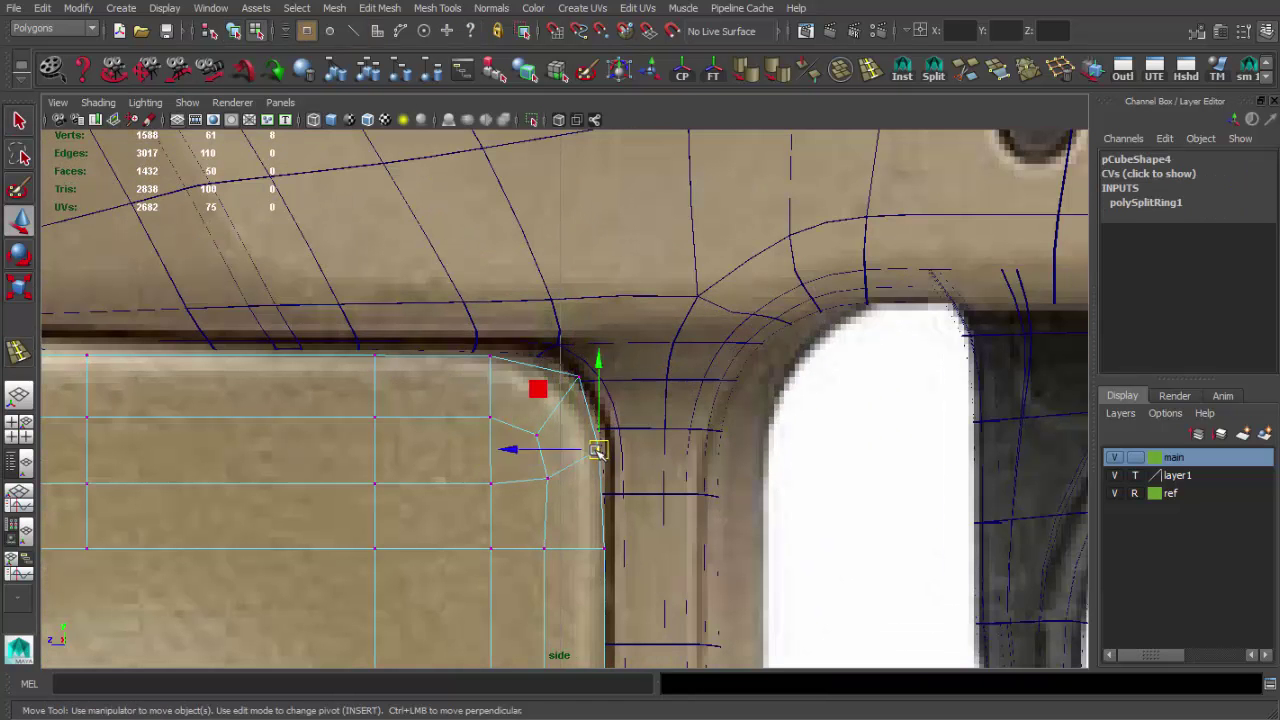
mouse_move(568, 458)
alt+middle_down()
mouse_move(606, 409)
mouse_move(600, 440)
alt+middle_up()
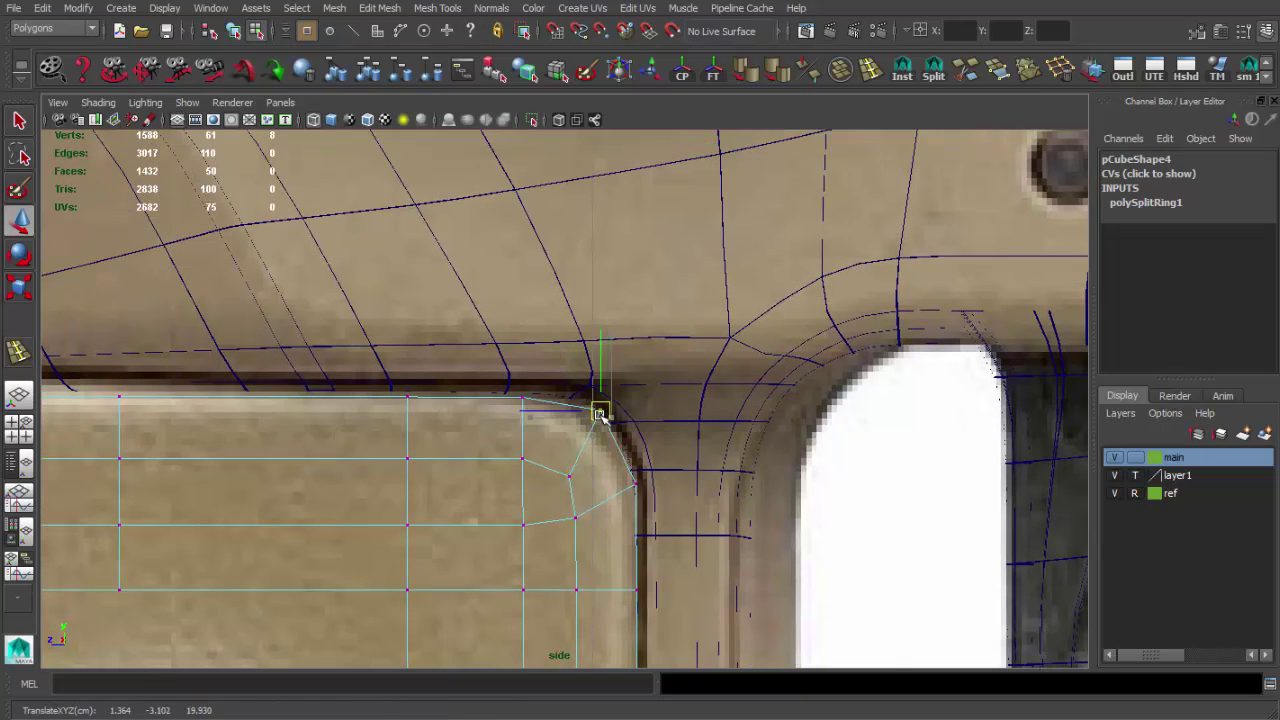
Move the bevel vertices into a rounded front corner, undoing a stray edge split
click(571, 486)
click(573, 468)
scroll(573, 470, down, 4)
scroll(538, 442, up, 2)
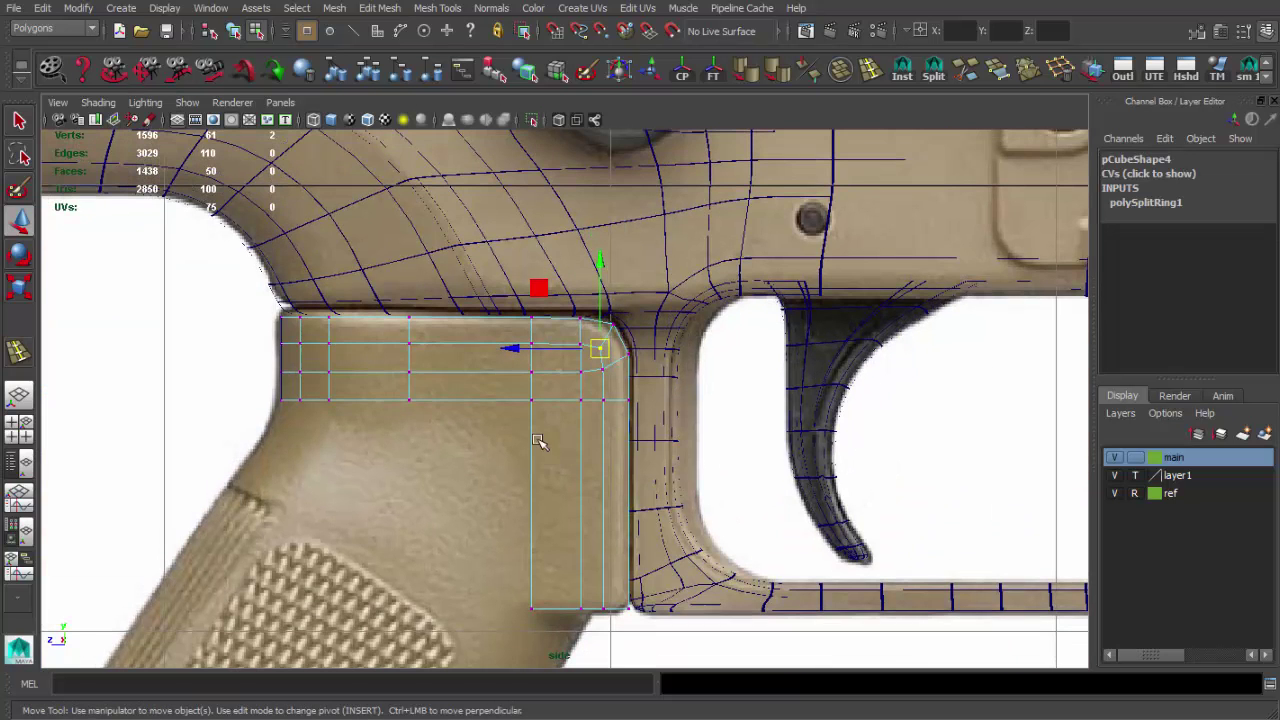
scroll(540, 451, up, 1)
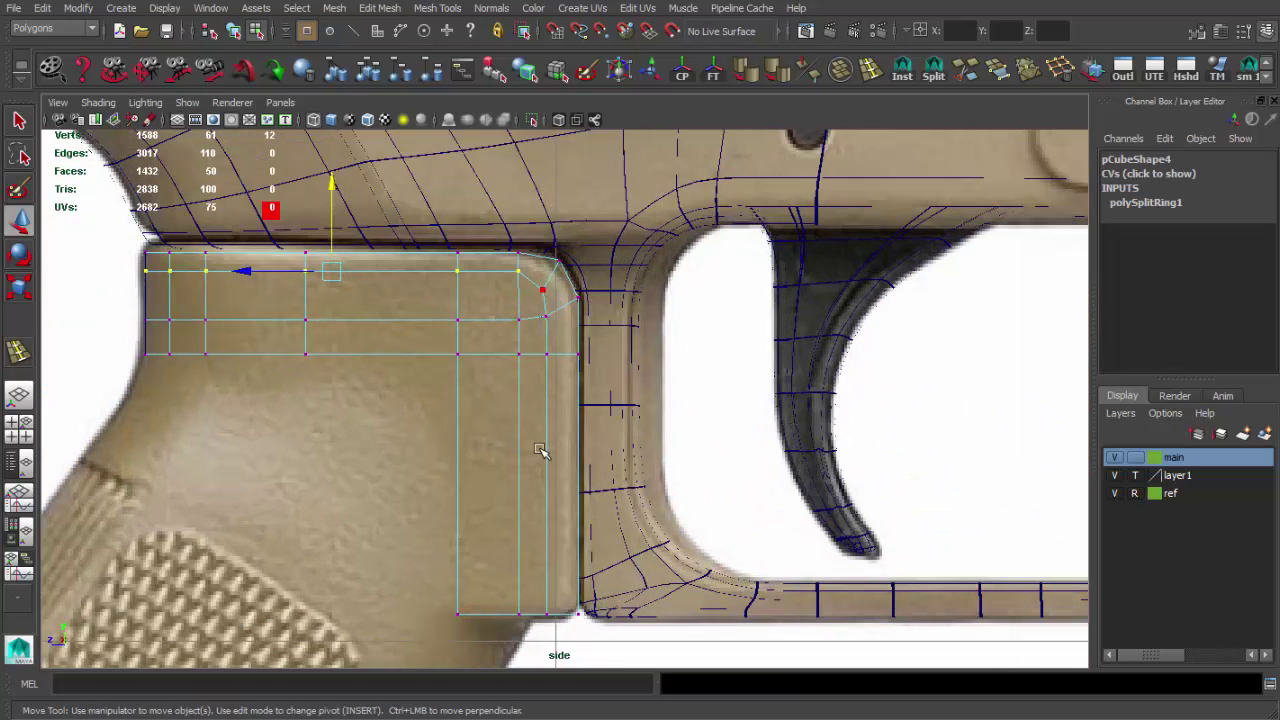
scroll(556, 378, up, 2)
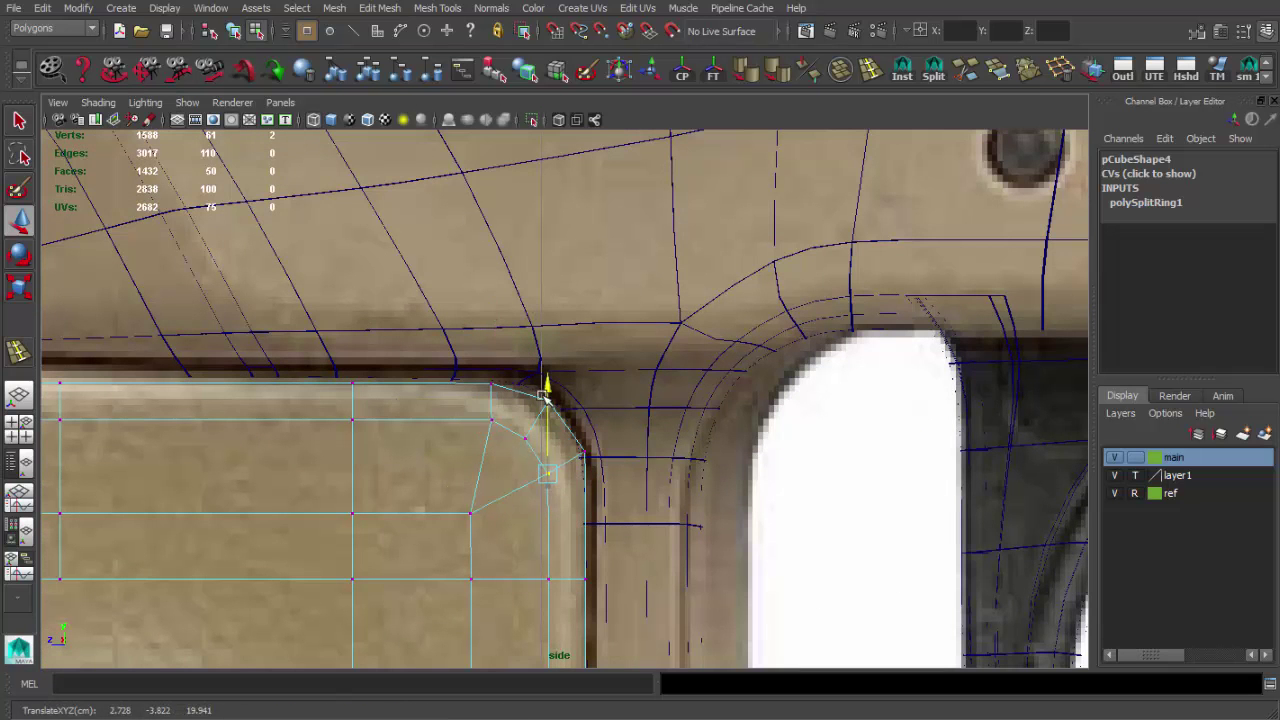
key(w)
scroll(524, 355, down, 3)
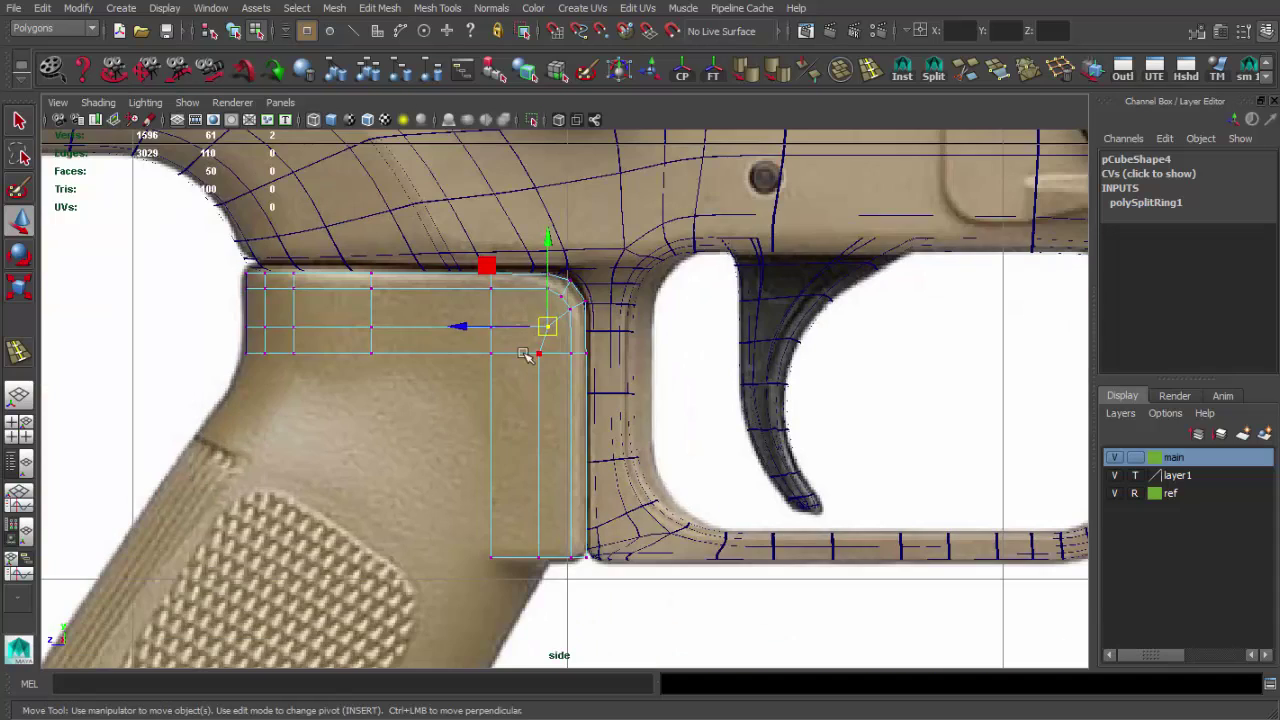
key(ctrl+z)
scroll(480, 486, up, 2)
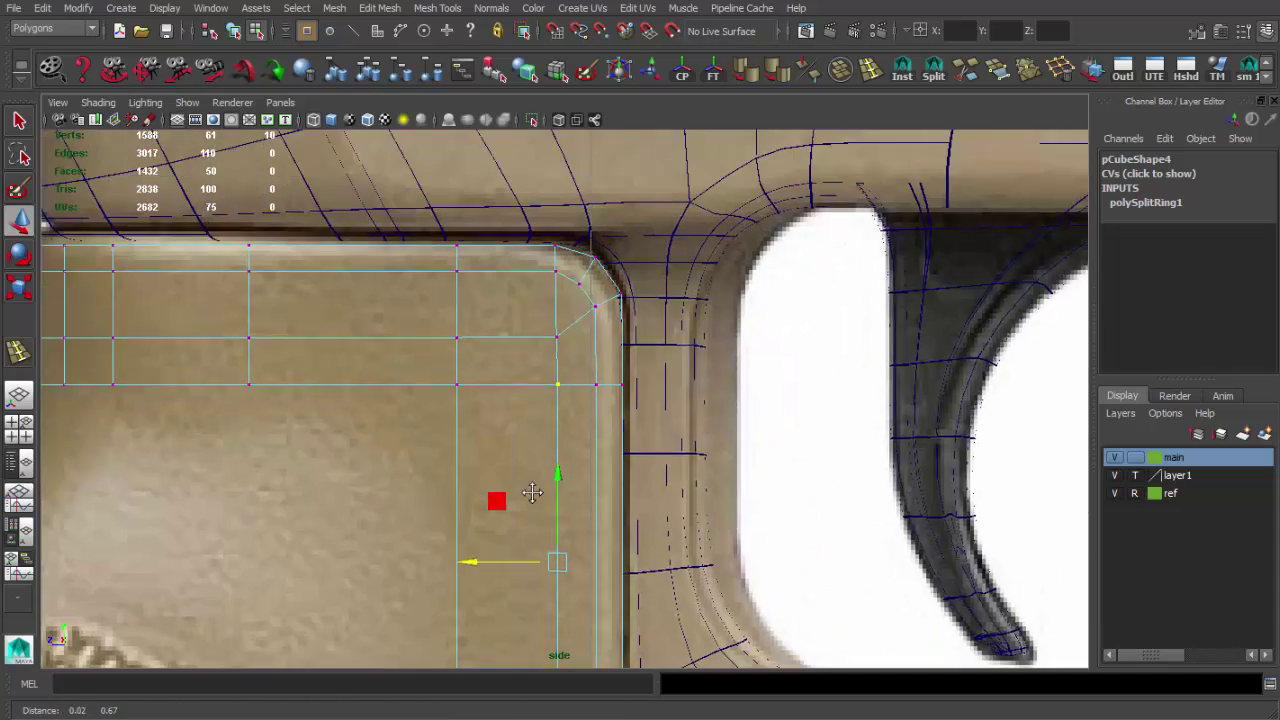
scroll(528, 494, up, 2)
scroll(595, 442, down, 3)
scroll(455, 389, up, 1)
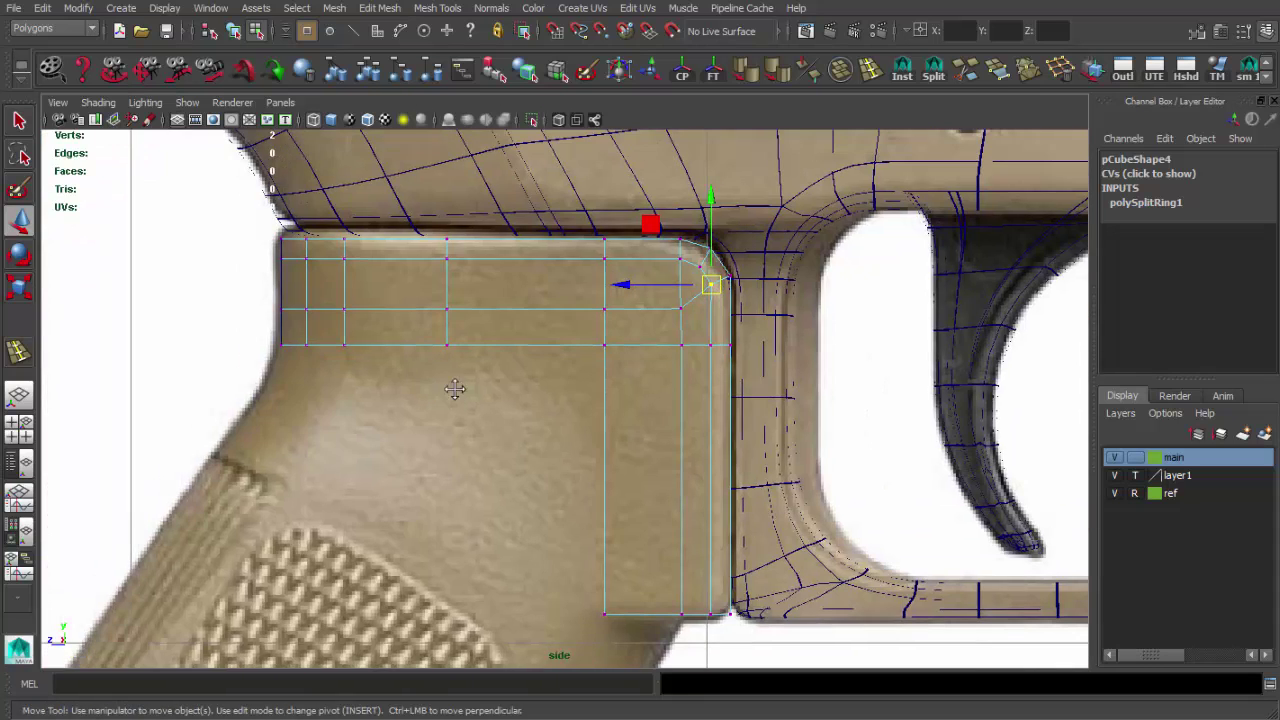
scroll(414, 340, down, 3)
scroll(480, 300, down, 2)
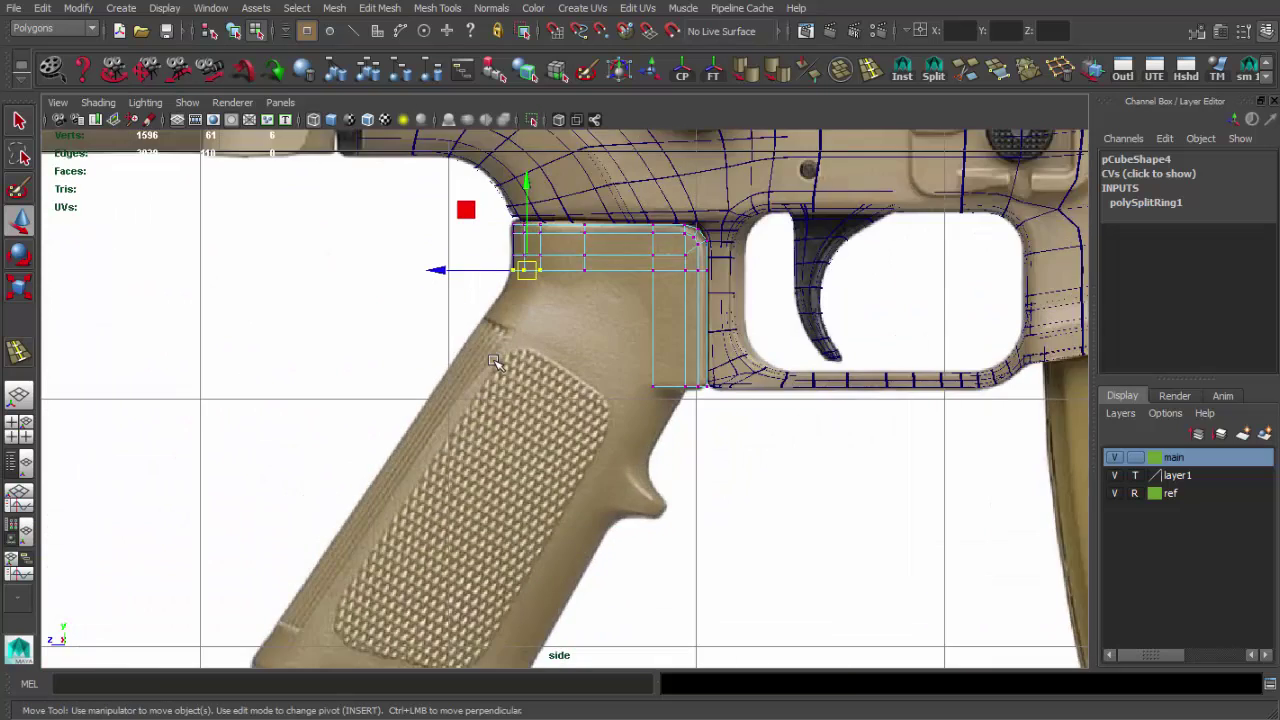
scroll(654, 401, up, 4)
alt+middle_drag(654, 401, 546, 306)
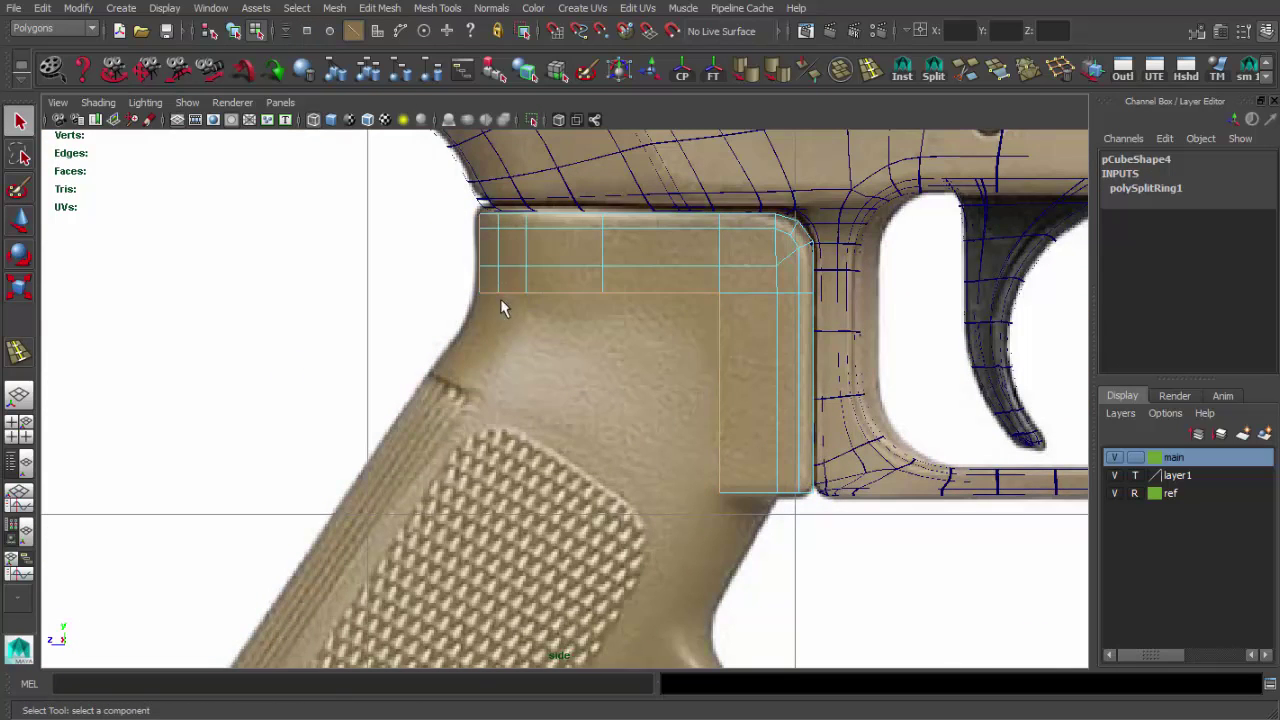
Extrude the front edge of the grip block and pull it down the grip front
scroll(745, 495, down, 2)
key(ctrl+e)
drag(530, 247, 517, 443)
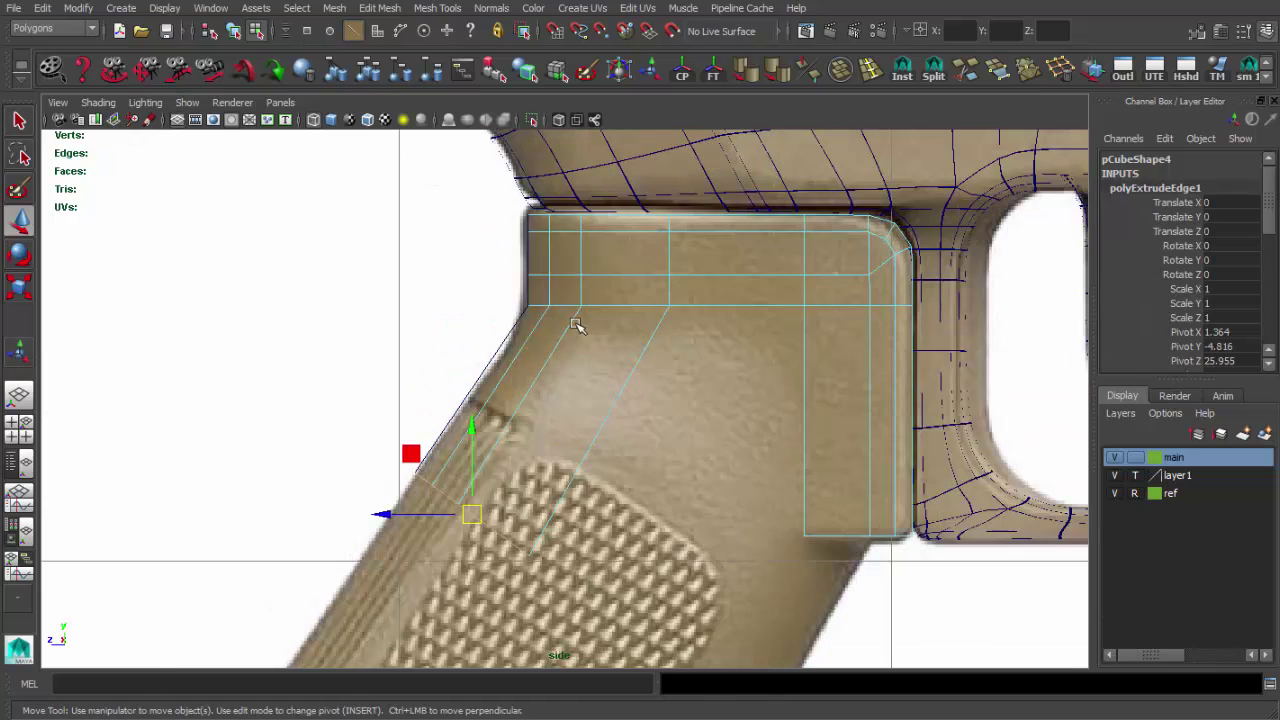
key(q)
Orbit under the grip and study the grip base on the reference photo
scroll(564, 353, down, 3)
mouse_move(608, 363)
alt+mouse_down()
mouse_move(451, 366)
mouse_move(349, 434)
mouse_move(566, 337)
mouse_move(475, 391)
mouse_move(523, 378)
alt+mouse_up()
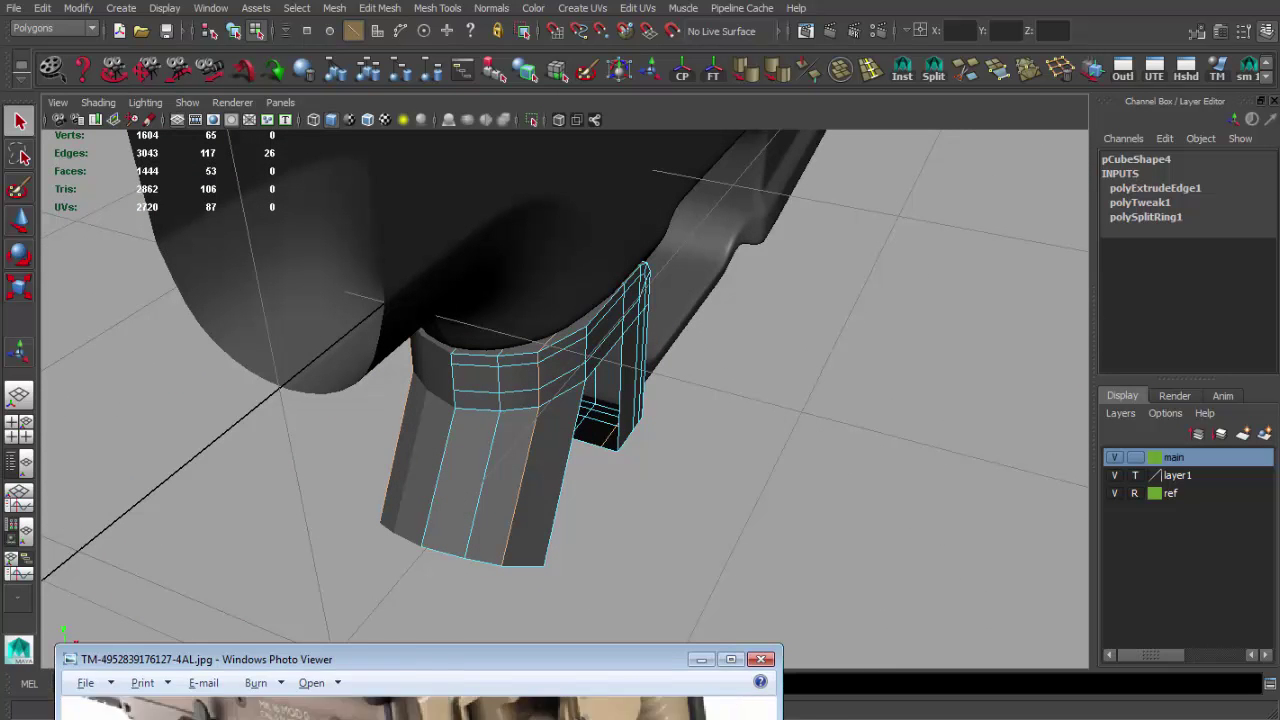
drag(410, 650, 410, 280)
drag(398, 521, 434, 483)
mouse_move(571, 268)
mouse_down()
mouse_move(1014, 284)
mouse_move(1194, 173)
mouse_up()
mouse_move(1051, 423)
mouse_down()
mouse_move(1030, 395)
mouse_move(959, 420)
mouse_up()
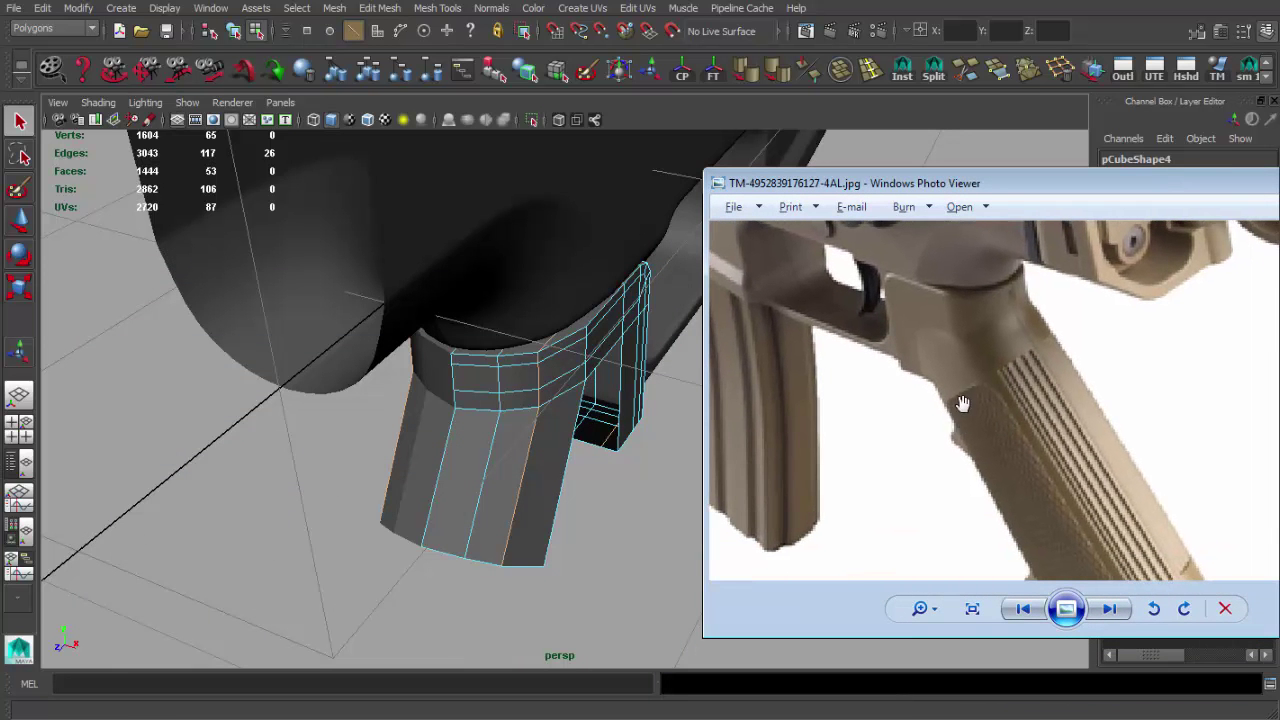
scroll(697, 509, up, 3)
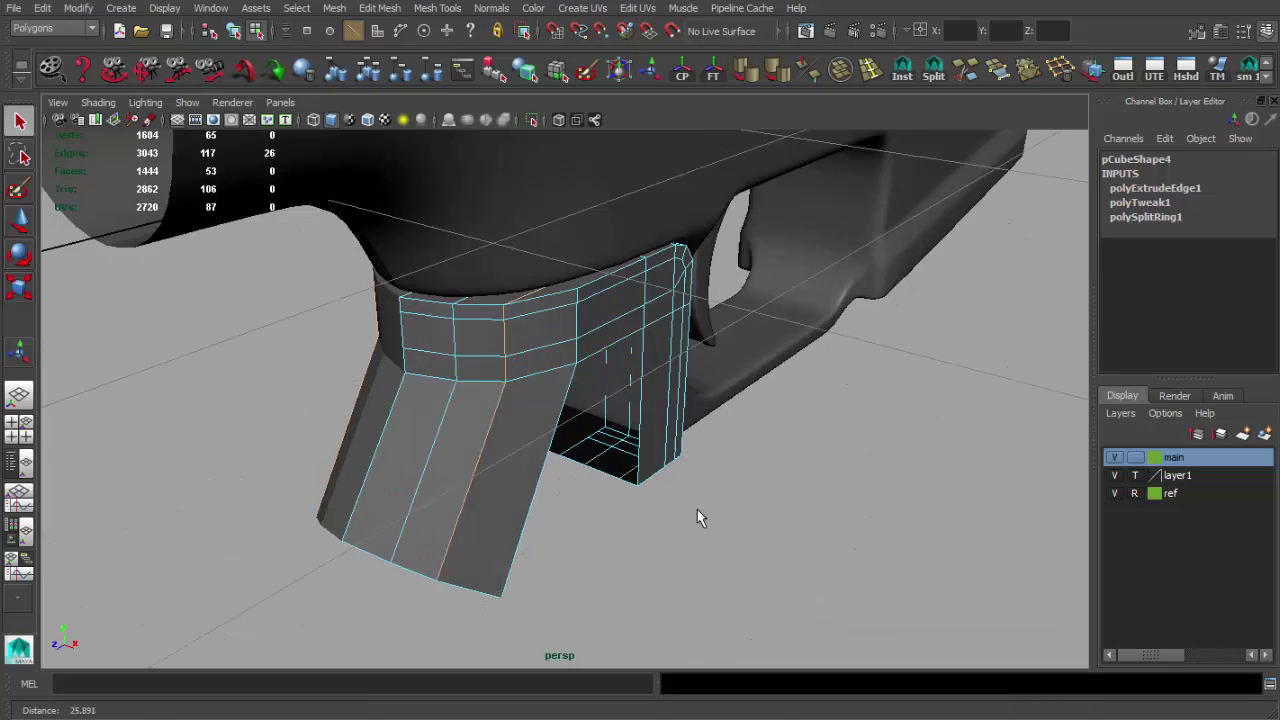
mouse_move(697, 509)
alt+mouse_down()
mouse_move(262, 475)
mouse_move(327, 422)
alt+mouse_up()
Select the bottom edge of the grip front and extrude it
key(w)
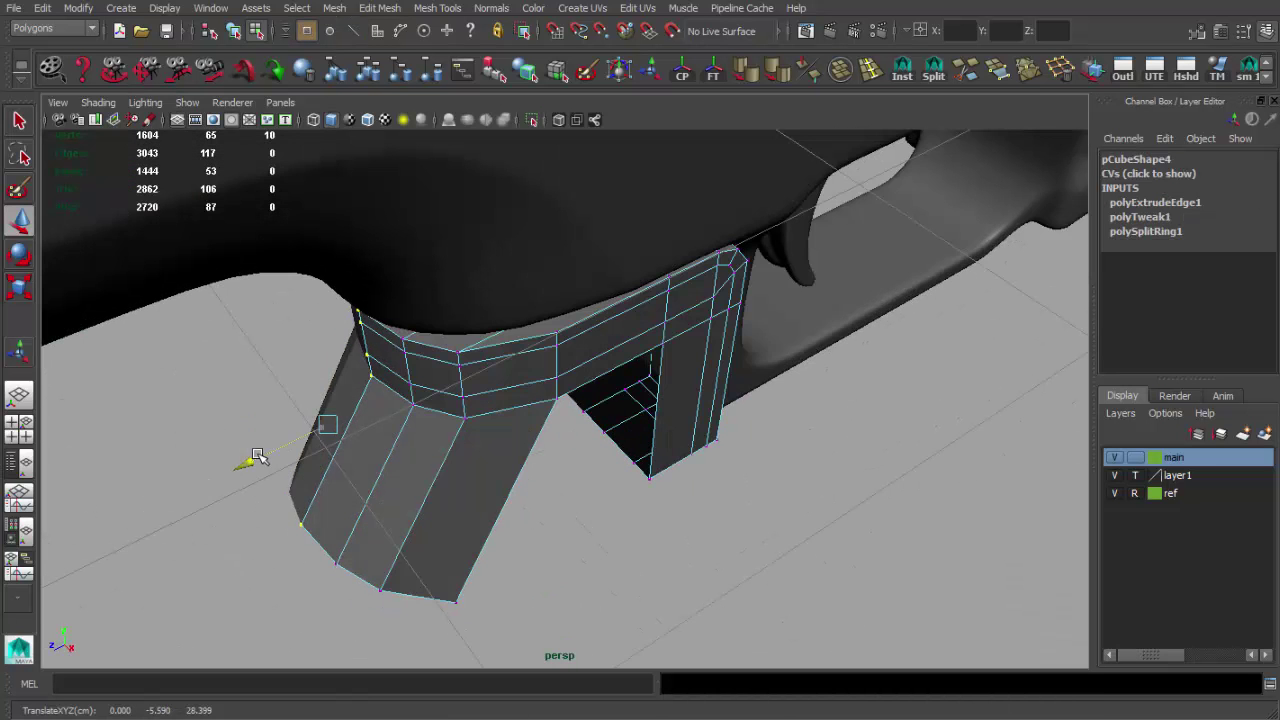
mouse_move(258, 457)
alt+mouse_down()
mouse_move(400, 371)
mouse_move(487, 479)
mouse_move(498, 472)
alt+mouse_up()
key(F10)
key(F11)
click(455, 497)
click(437, 538)
key(ctrl+e)
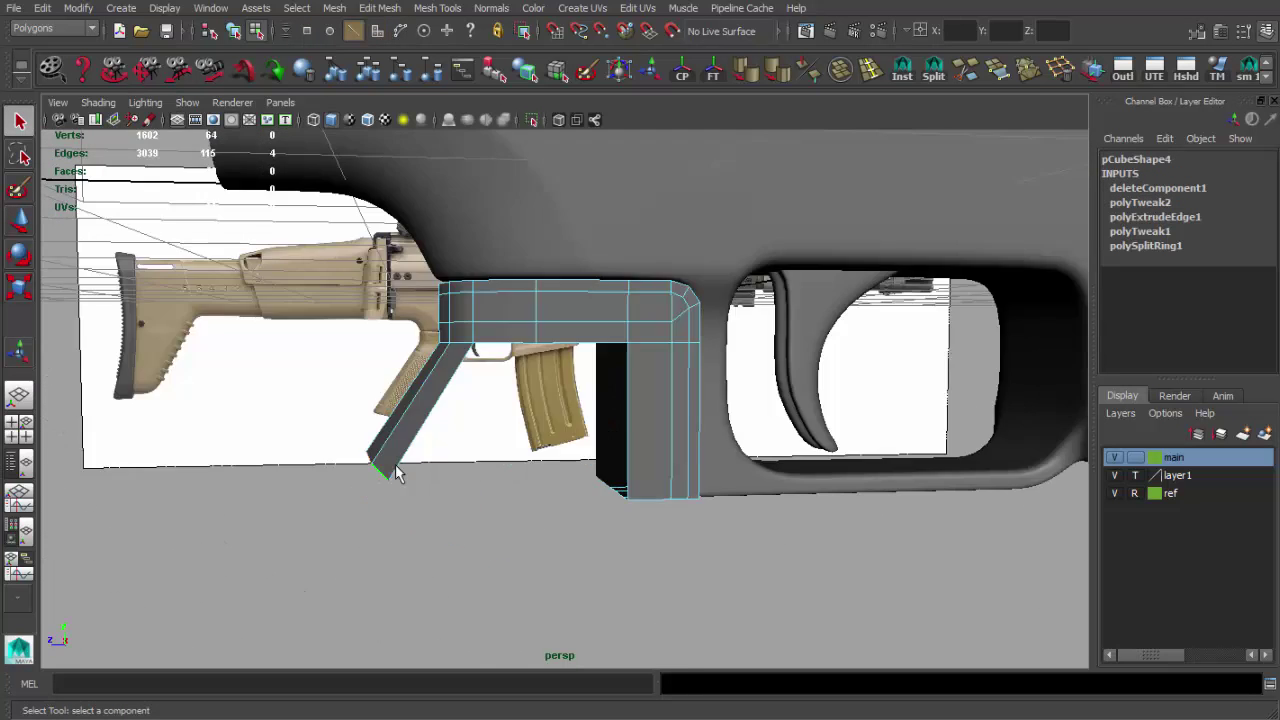
In side view, pull the extruded edge down to the grip base
key(space)
key(w)
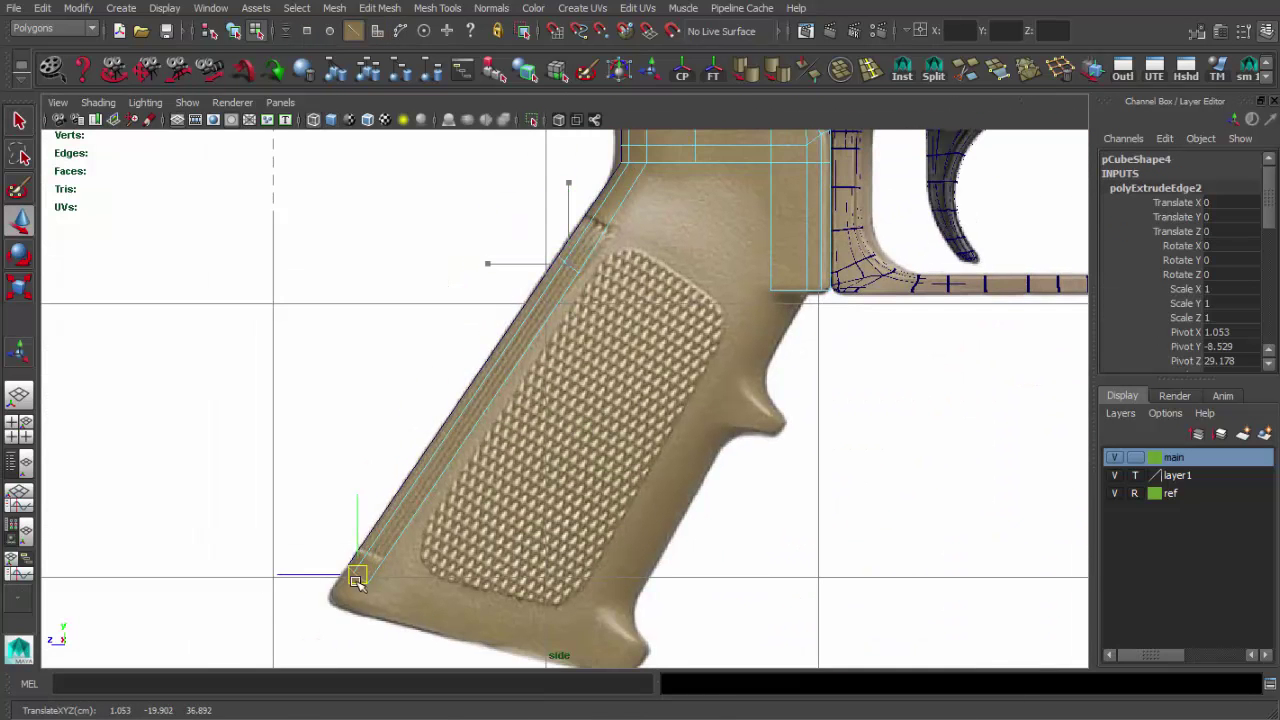
scroll(357, 580, up, 3)
key(q)
drag(395, 465, 437, 514)
key(w)
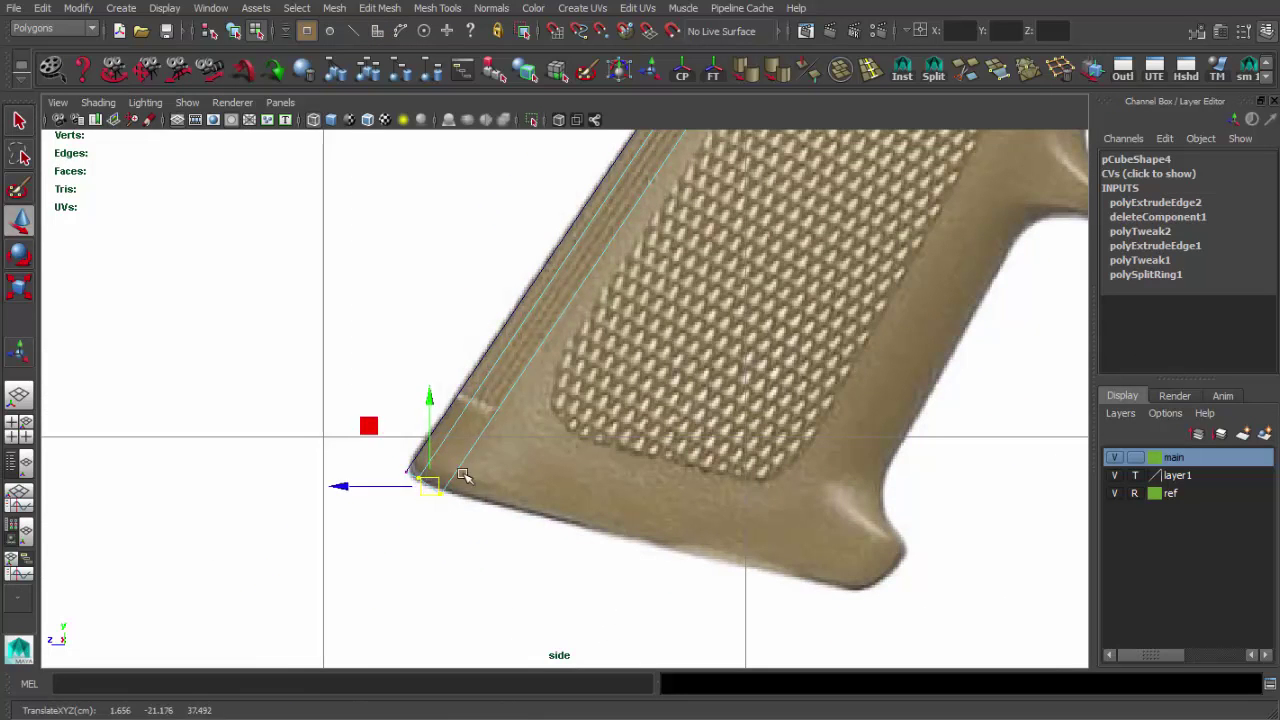
Insert two edge loops across the slanted grip near its top
alt+middle_drag(446, 490, 420, 375)
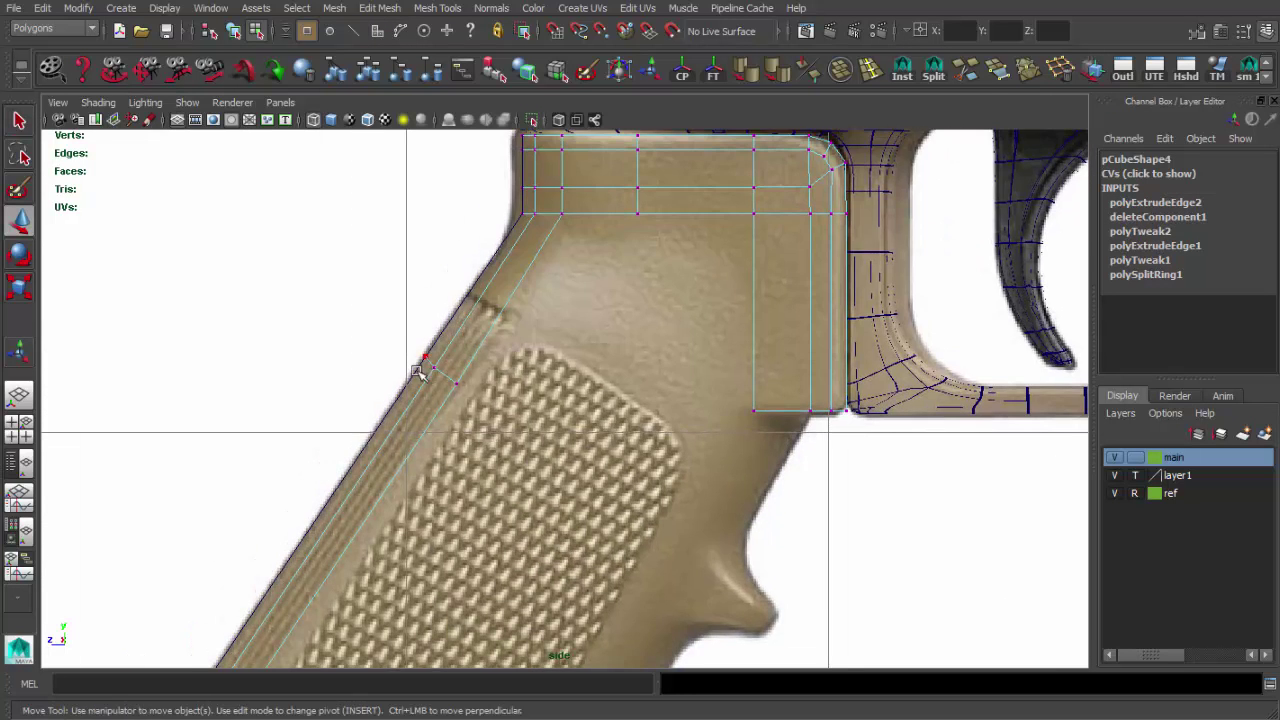
scroll(524, 441, up, 3)
click(471, 437)
key(q)
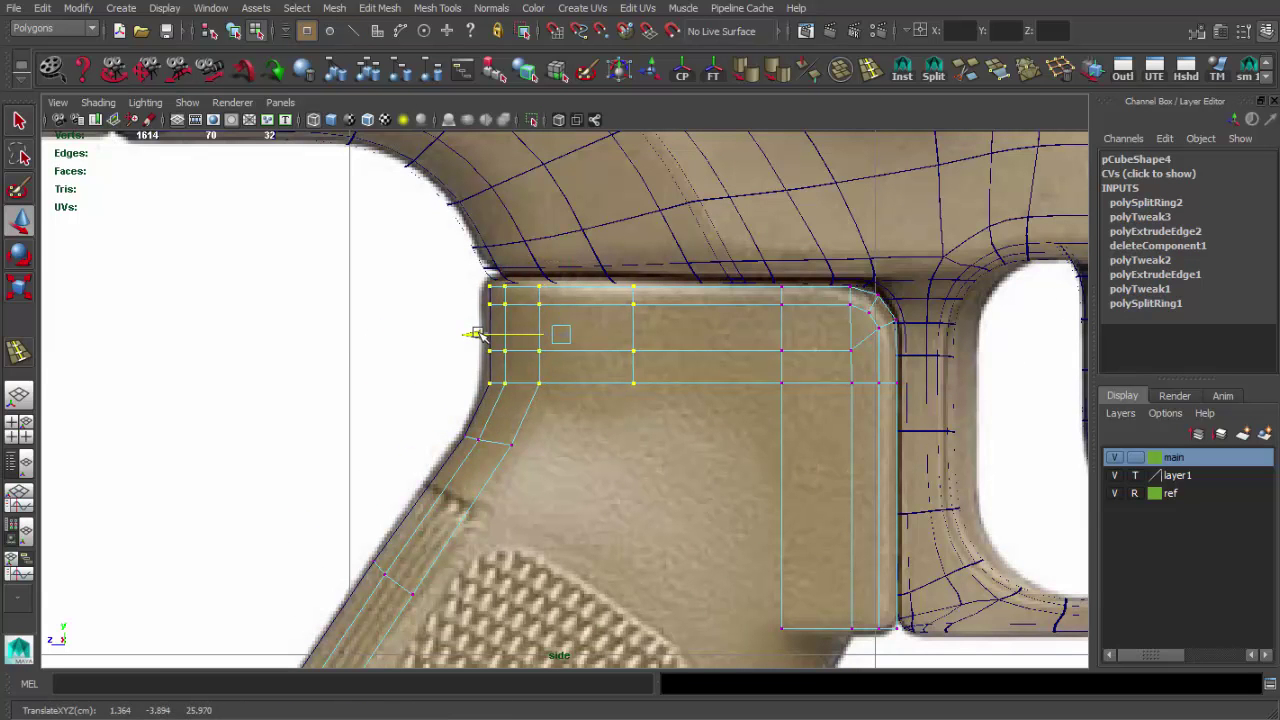
click(469, 466)
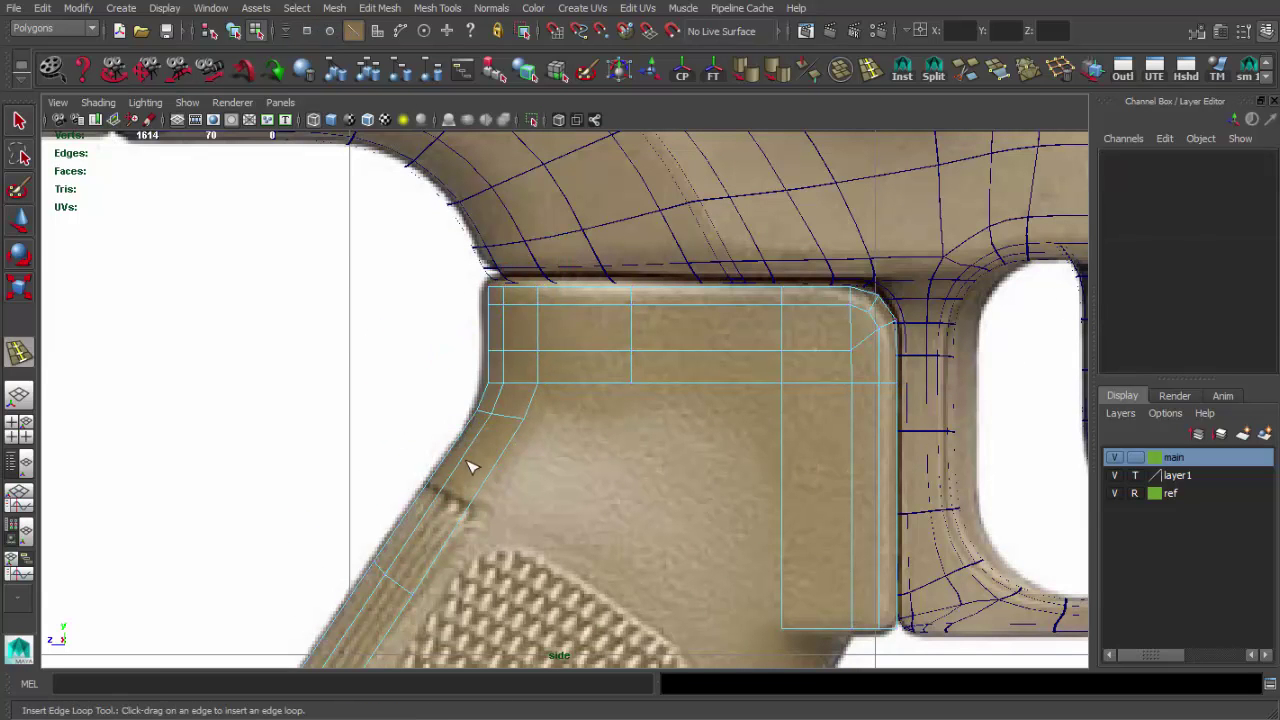
key(q)
click(530, 442)
key(w)
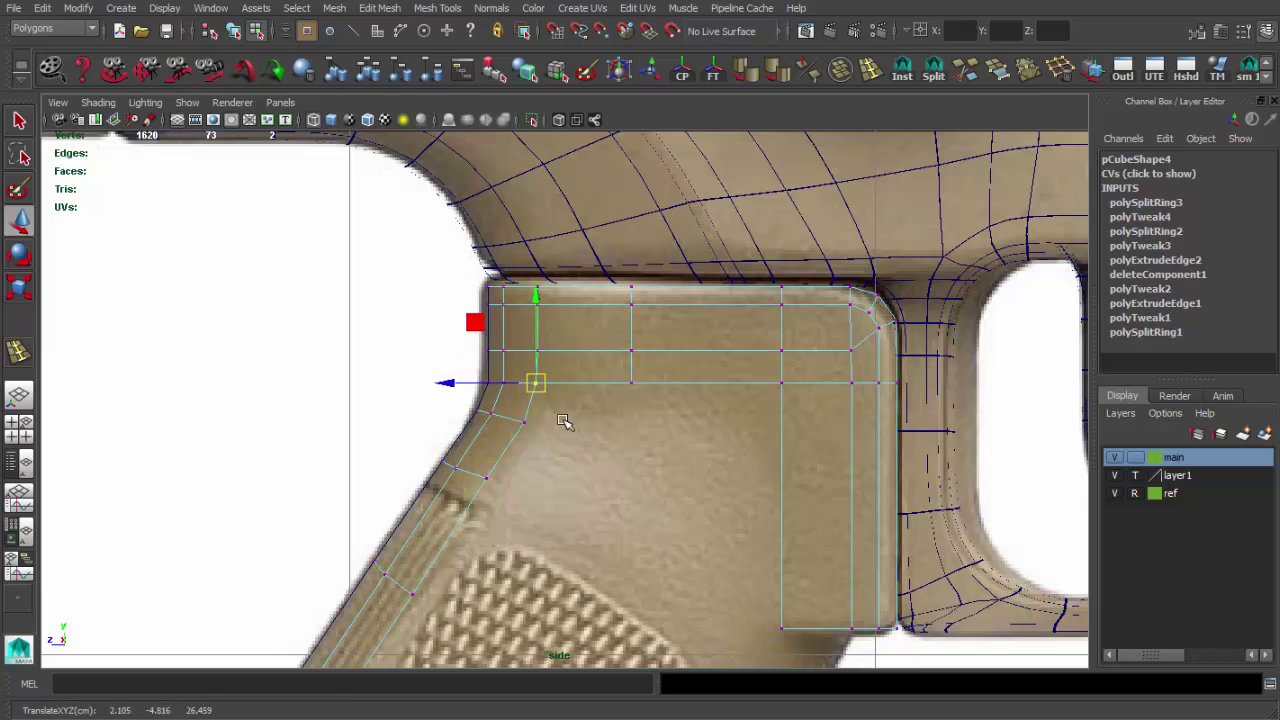
key(F8)
Extrude the rear edge of the grip
scroll(520, 430, down, 3)
scroll(478, 443, up, 4)
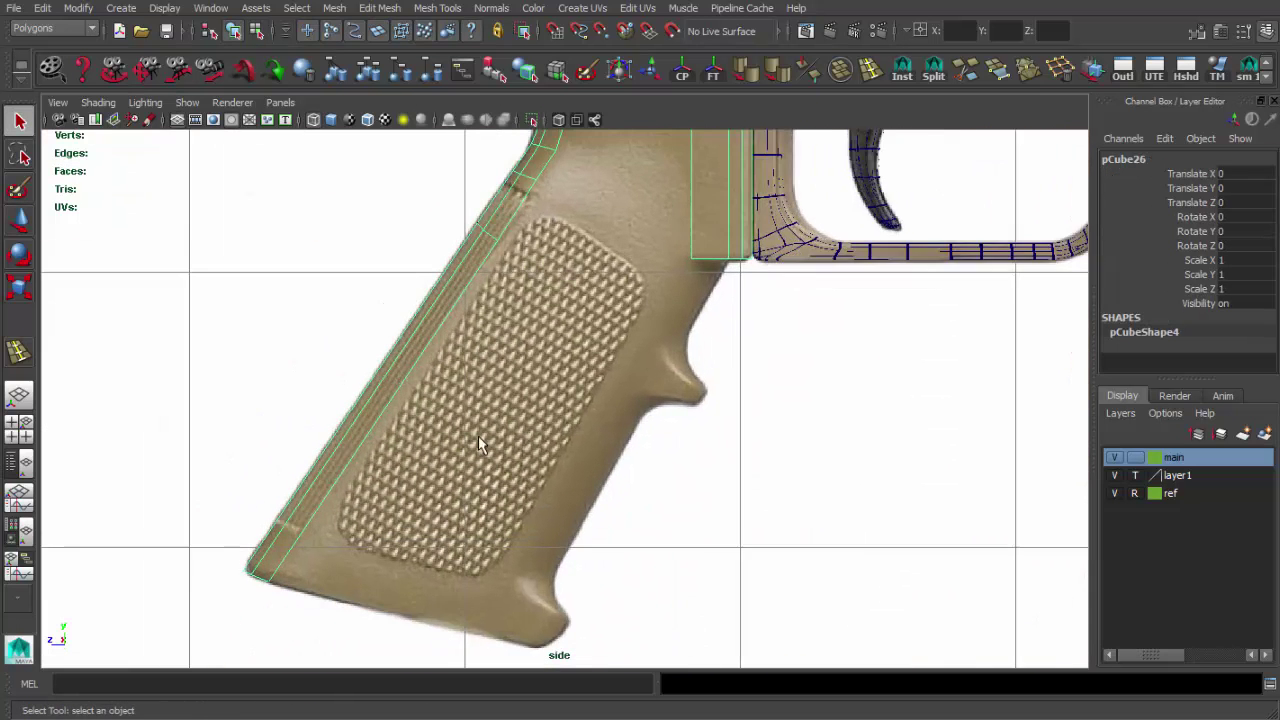
alt+middle_drag(478, 436, 458, 476)
key(F10)
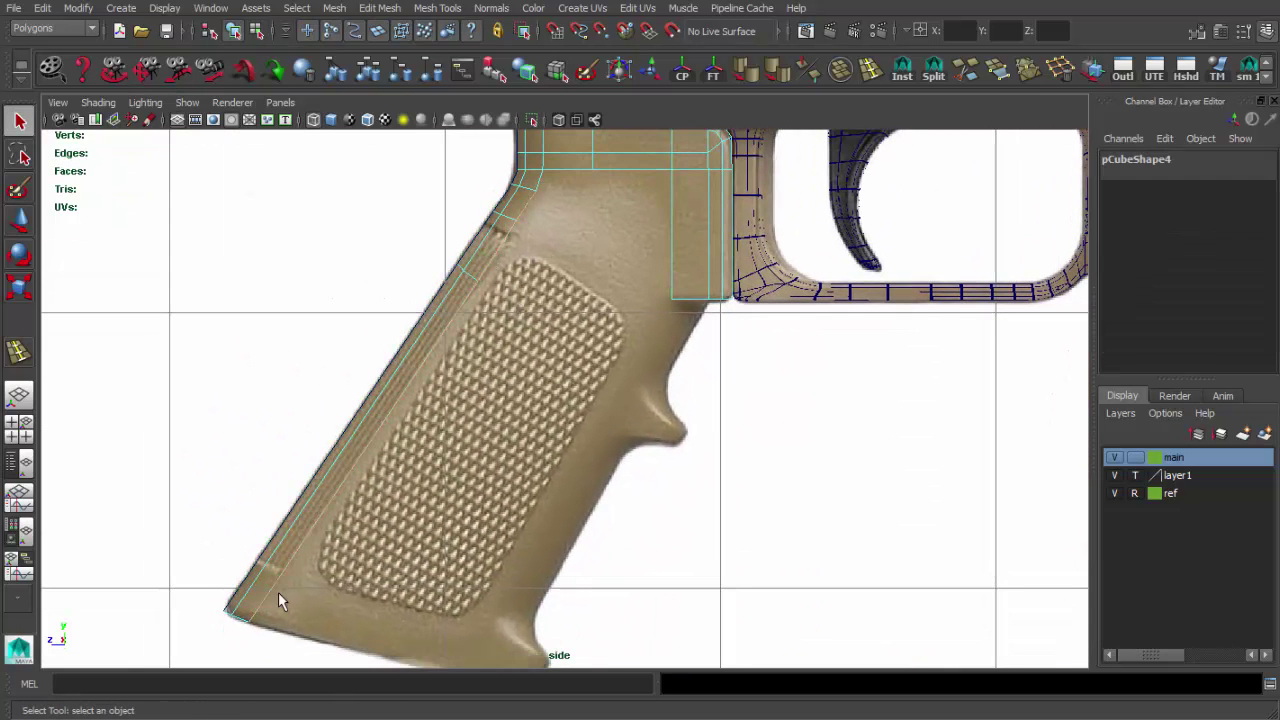
key(ctrl+e)
key(w)
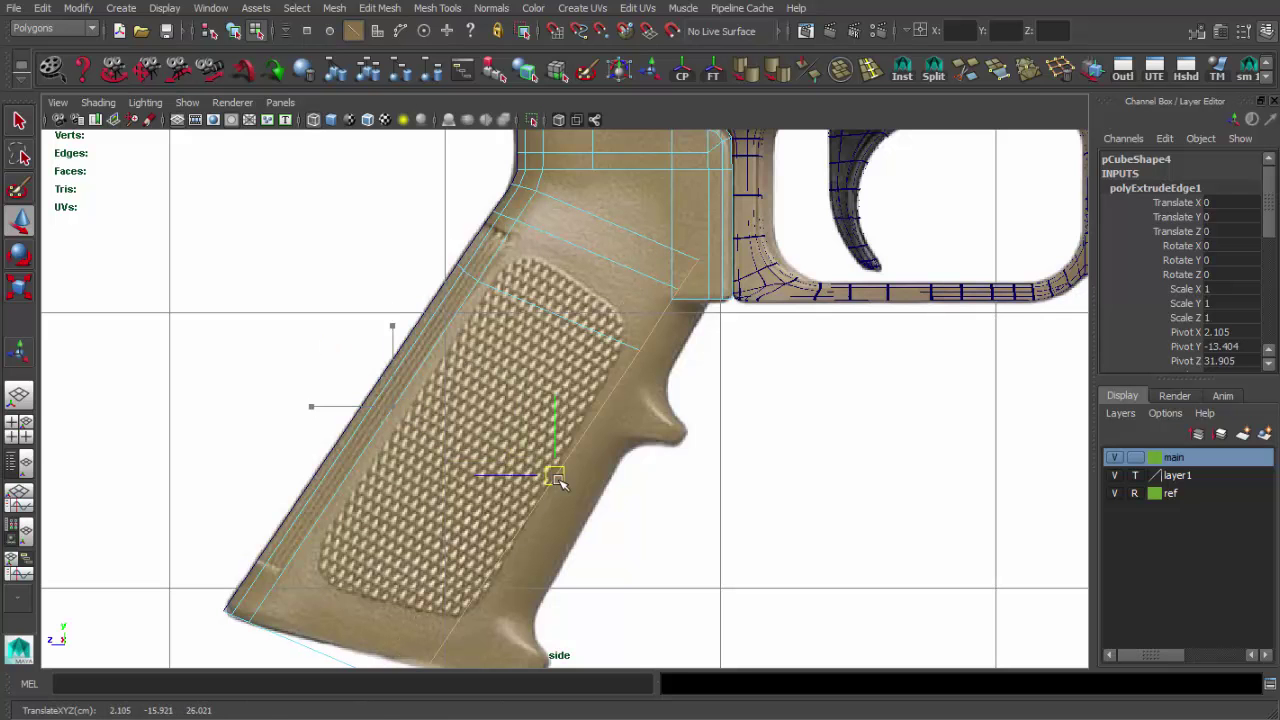
Pull the bottom rear vertex onto the grip base outline
key(q)
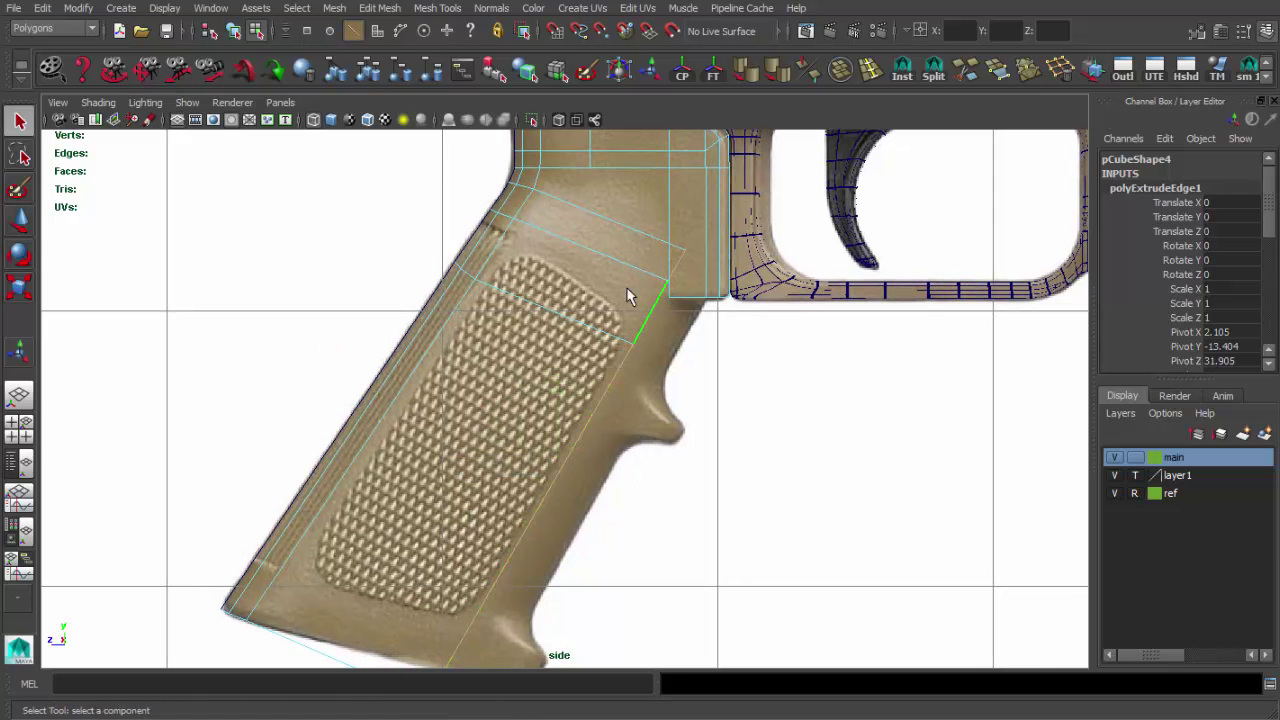
key(F9)
click(671, 249)
key(w)
scroll(671, 249, up, 2)
click(483, 556)
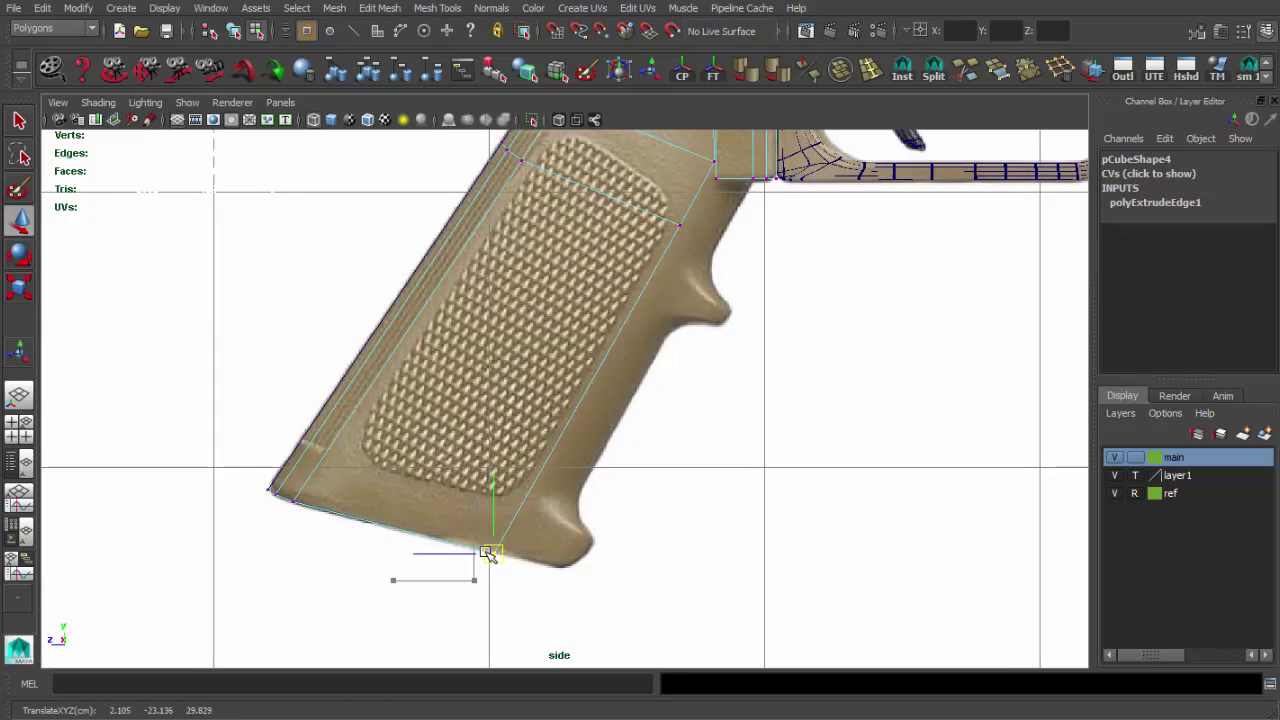
scroll(495, 553, down, 2)
alt+middle_drag(495, 553, 497, 342)
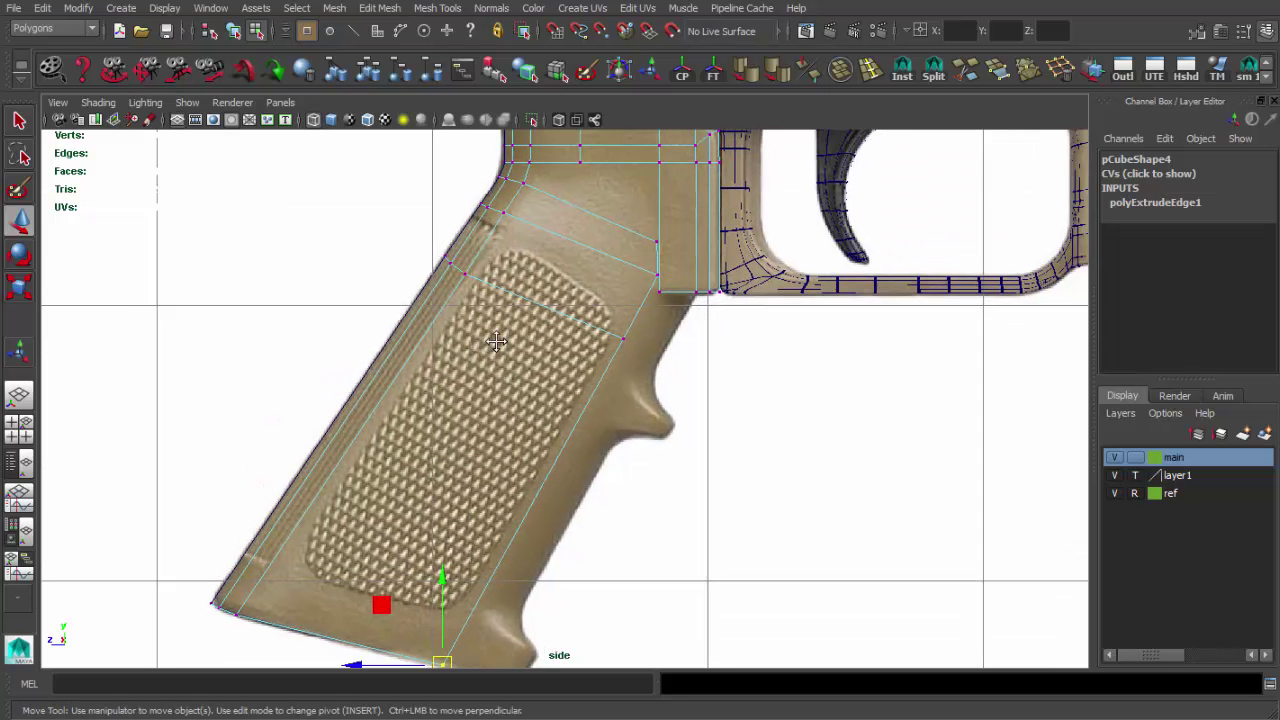
key(space)
key(space)
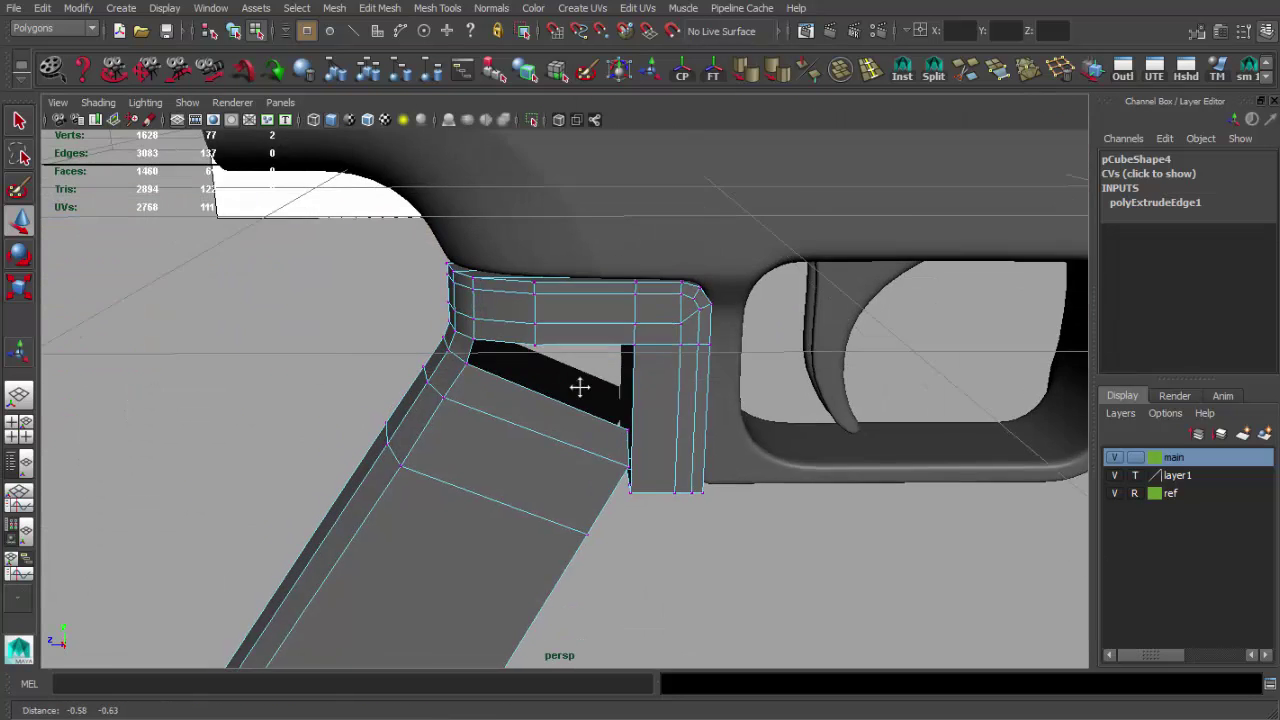
Insert an edge loop across the lower grip
scroll(580, 380, down, 2)
click(872, 74)
click(672, 347)
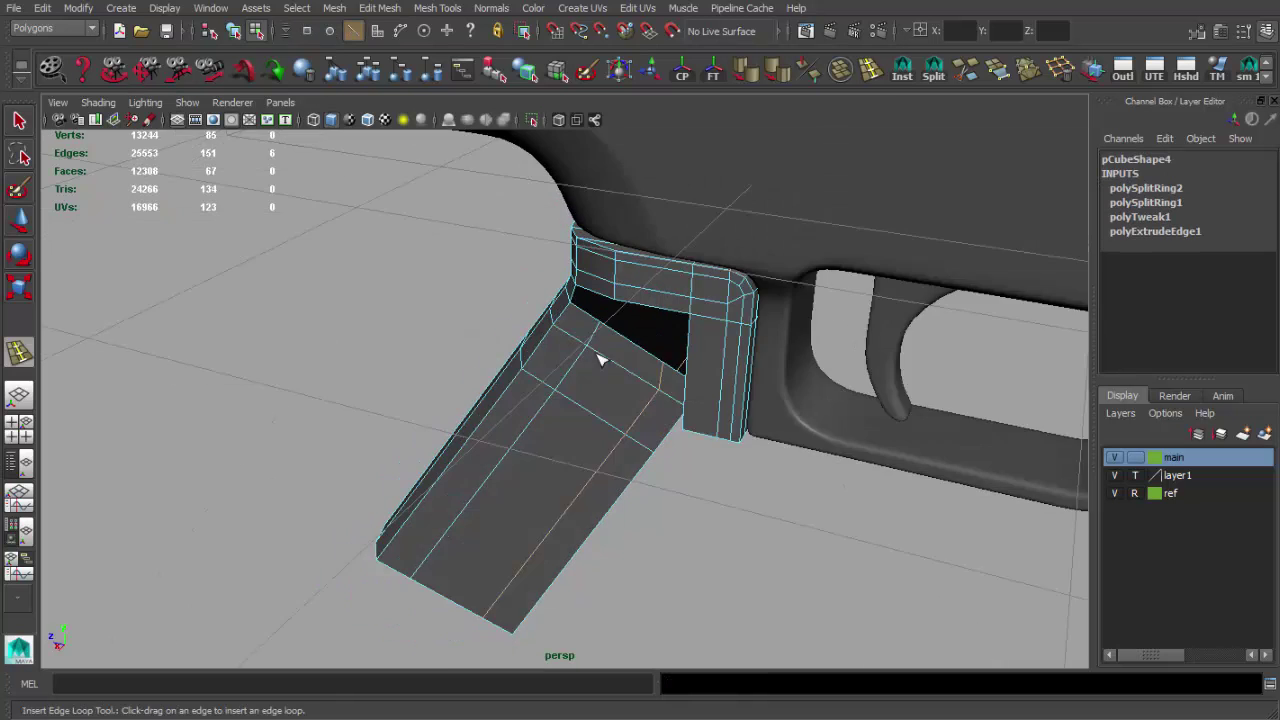
key(q)
mouse_move(628, 363)
alt+mouse_down()
mouse_move(640, 477)
mouse_move(644, 391)
mouse_move(645, 423)
mouse_move(790, 232)
mouse_move(908, 197)
alt+mouse_up()
key(w)
Check the reference photo, then select and scale the grip's bottom vertices
key(alt+Tab)
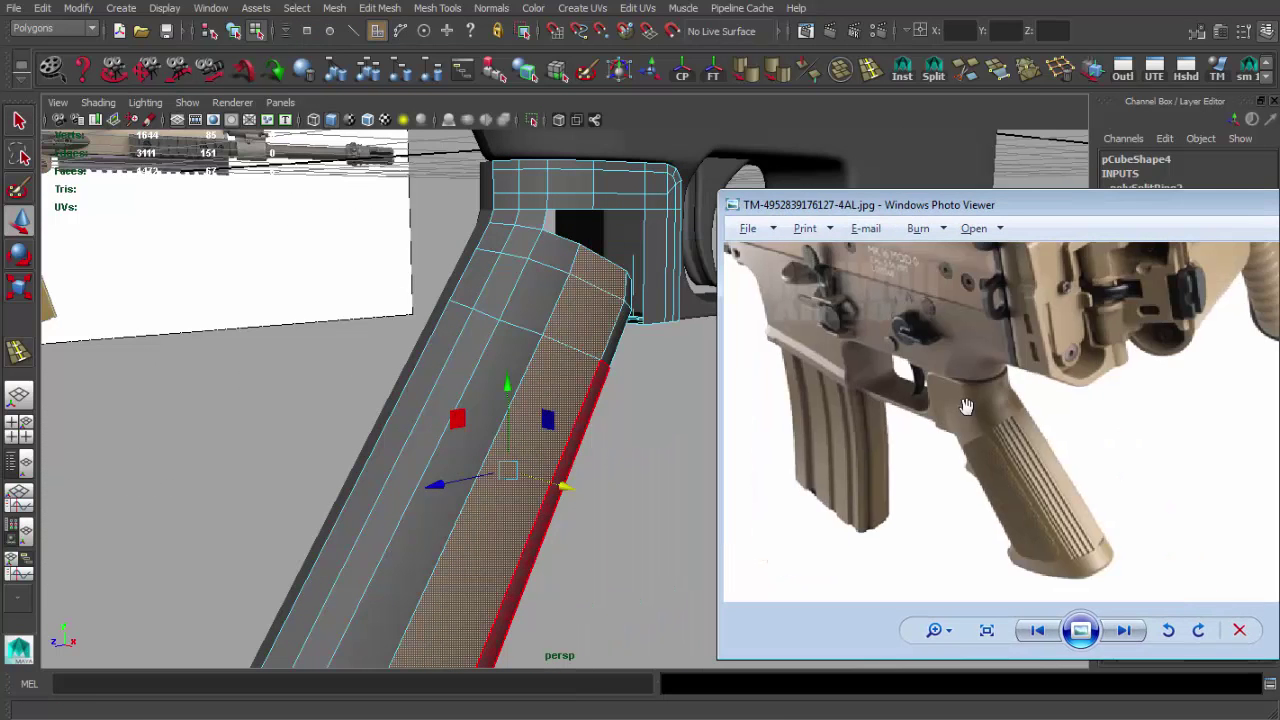
key(alt+Tab)
alt+drag(603, 452, 531, 466)
key(r)
click(463, 516)
mouse_move(463, 516)
mouse_down()
mouse_move(590, 505)
mouse_move(634, 567)
mouse_move(614, 491)
mouse_move(400, 523)
mouse_up()
key(w)
scroll(560, 520, up, 2)
Select the grip mesh and compare it against the reference in side view
alt+right_drag(434, 491, 575, 538)
mouse_move(575, 538)
alt+mouse_down()
mouse_move(543, 443)
mouse_move(571, 334)
mouse_move(529, 394)
alt+mouse_up()
key(q)
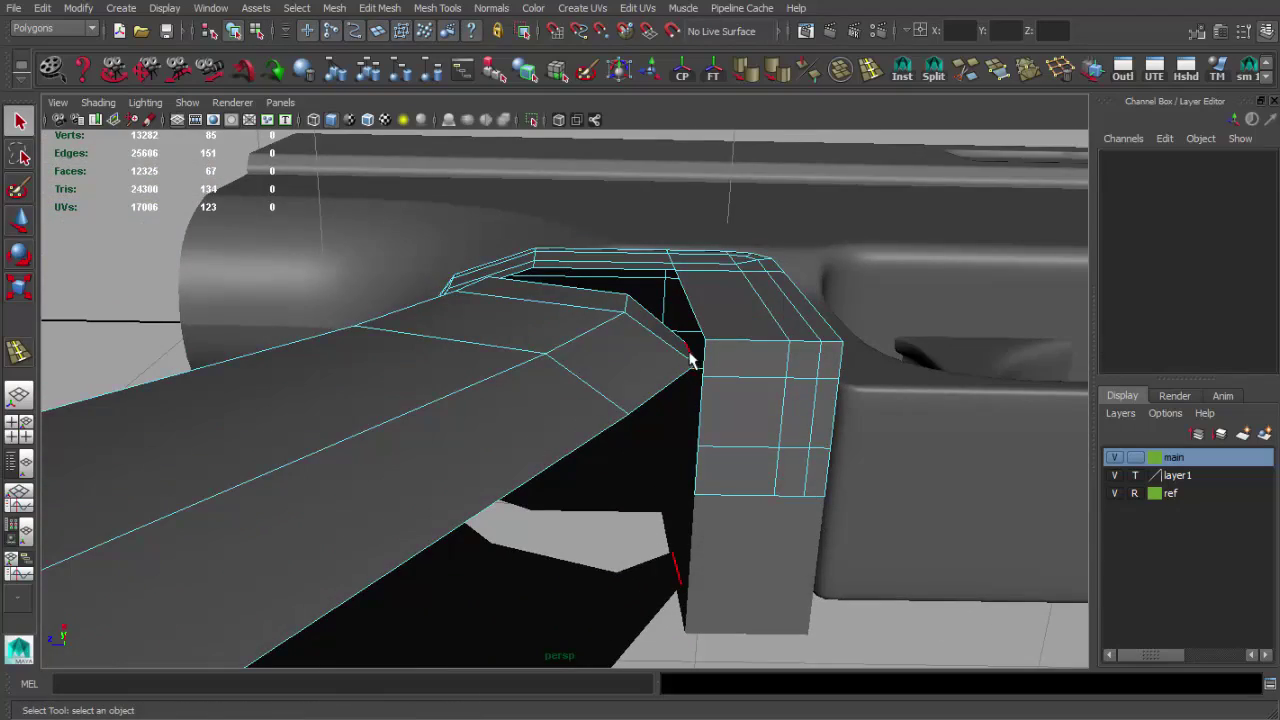
click(690, 360)
mouse_move(690, 360)
alt+mouse_down()
mouse_move(529, 506)
mouse_move(630, 458)
mouse_move(594, 343)
mouse_move(566, 391)
alt+mouse_up()
key(space)
key(alt+Tab)
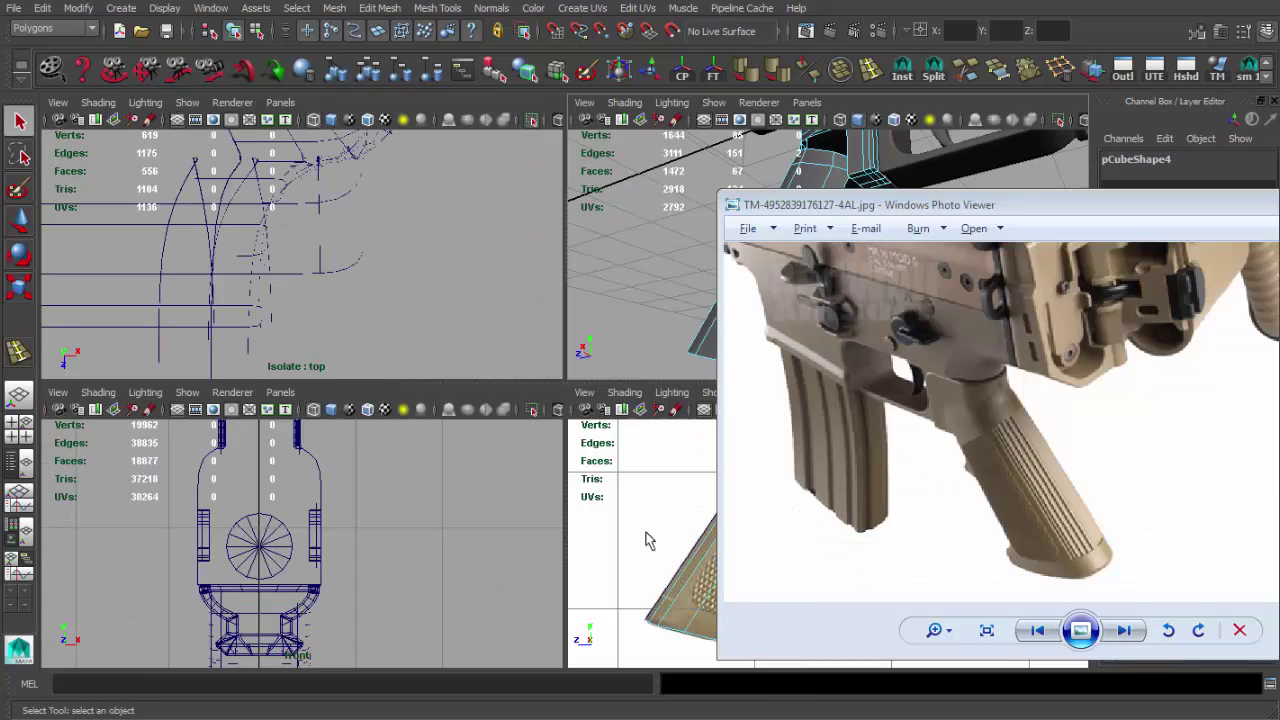
key(alt+Tab)
key(space)
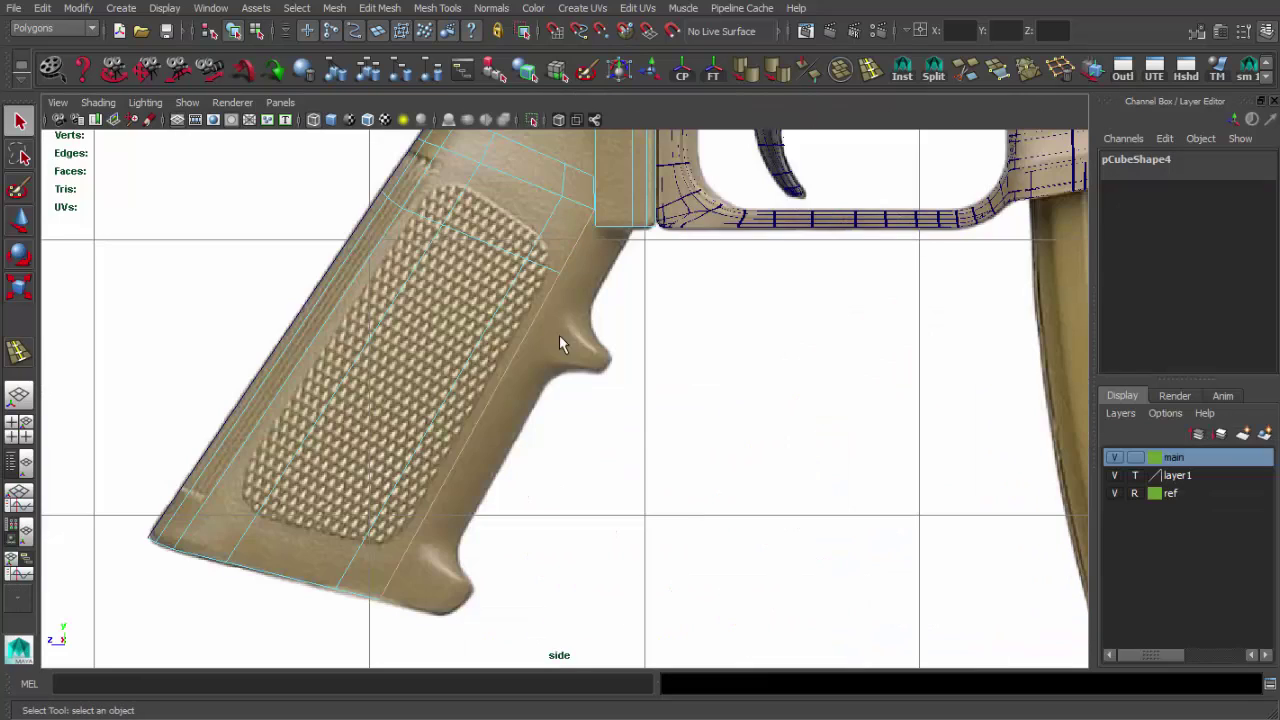
Move the selected grip edges, then inspect the grip in perspective
key(w)
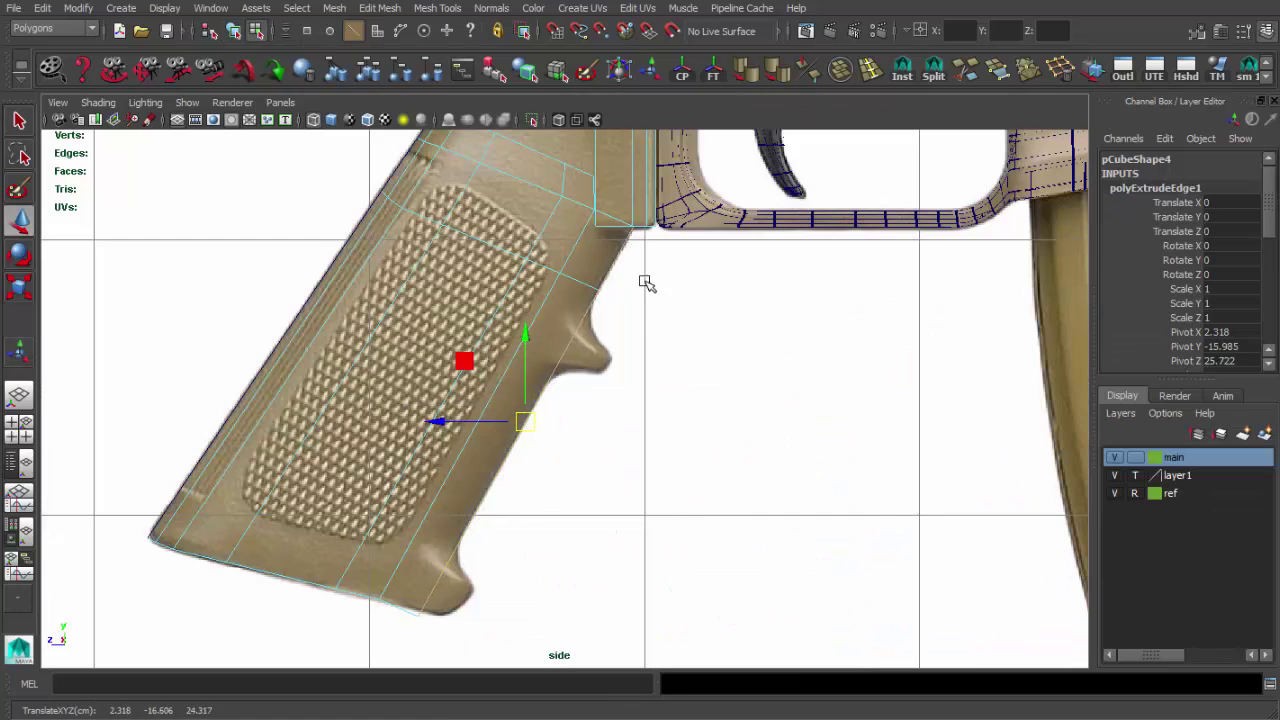
key(space)
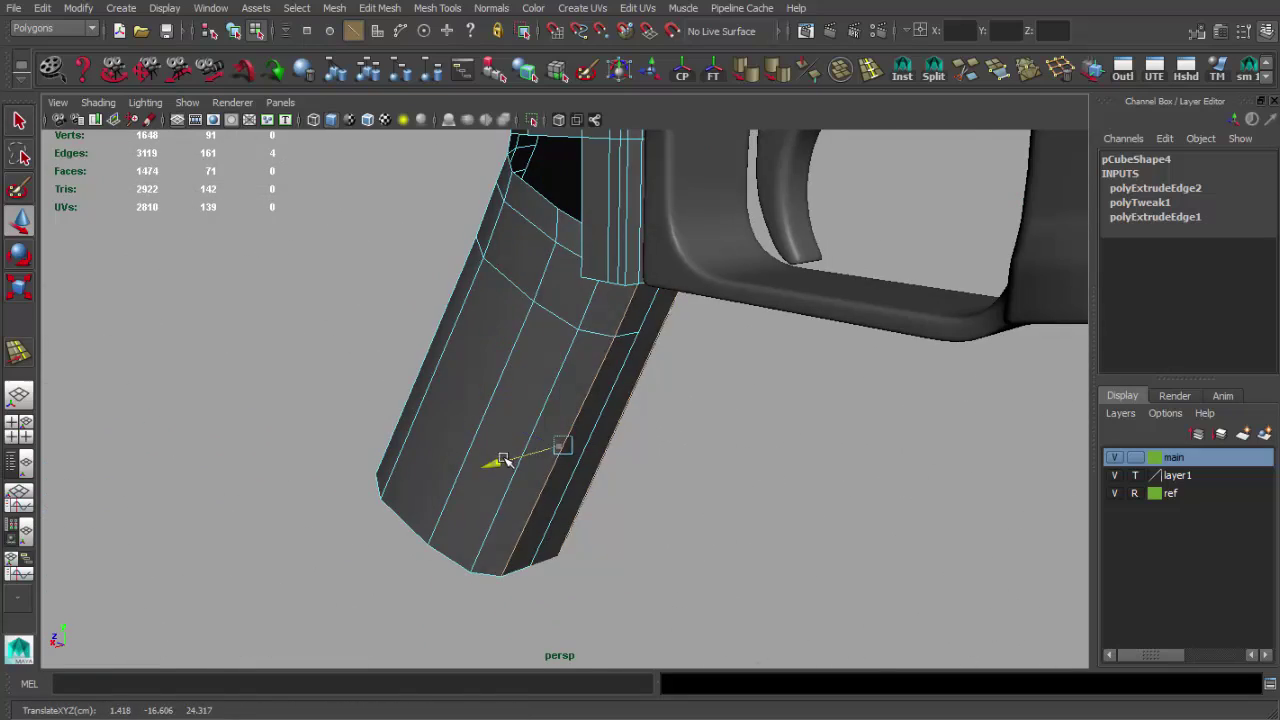
mouse_move(503, 460)
alt+mouse_down()
mouse_move(709, 451)
mouse_move(429, 386)
mouse_move(640, 407)
mouse_move(537, 277)
mouse_move(629, 434)
mouse_move(697, 486)
mouse_move(585, 455)
mouse_move(623, 477)
mouse_move(606, 434)
mouse_move(417, 323)
mouse_move(460, 300)
alt+mouse_up()
key(F8)
key(q)
Soften the grip mesh edges and zoom into the maximized side view
click(752, 75)
key(w)
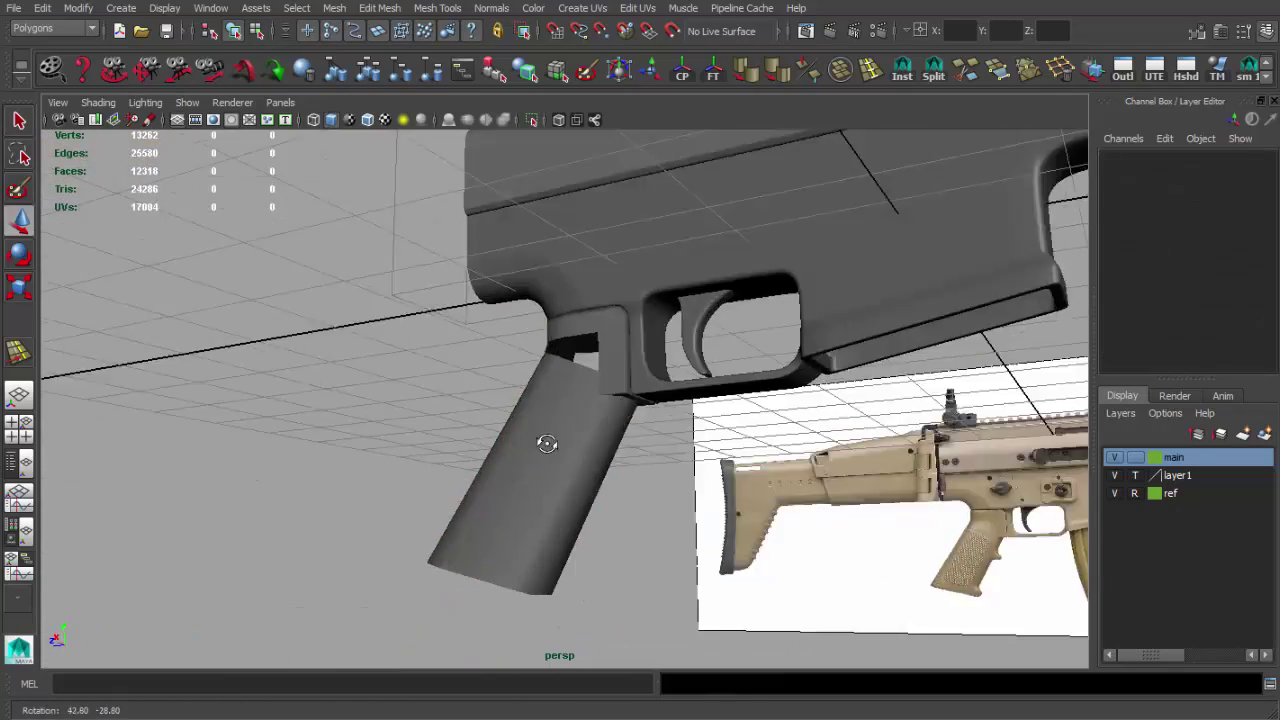
mouse_move(523, 443)
alt+mouse_down()
mouse_move(600, 400)
mouse_move(514, 429)
alt+mouse_up()
key(space)
key(space)
scroll(571, 429, up, 3)
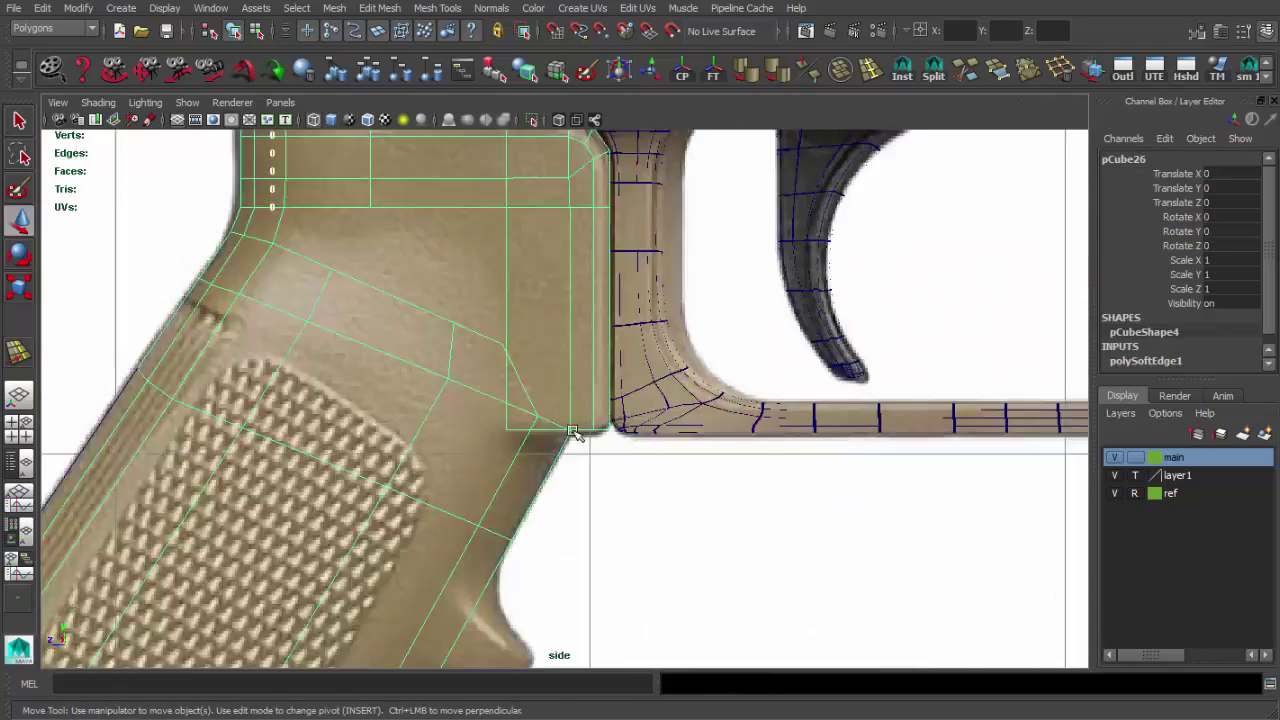
scroll(571, 423, up, 1)
Move the top grip vertices near the trigger guard onto the reference outline
key(F9)
click(570, 422)
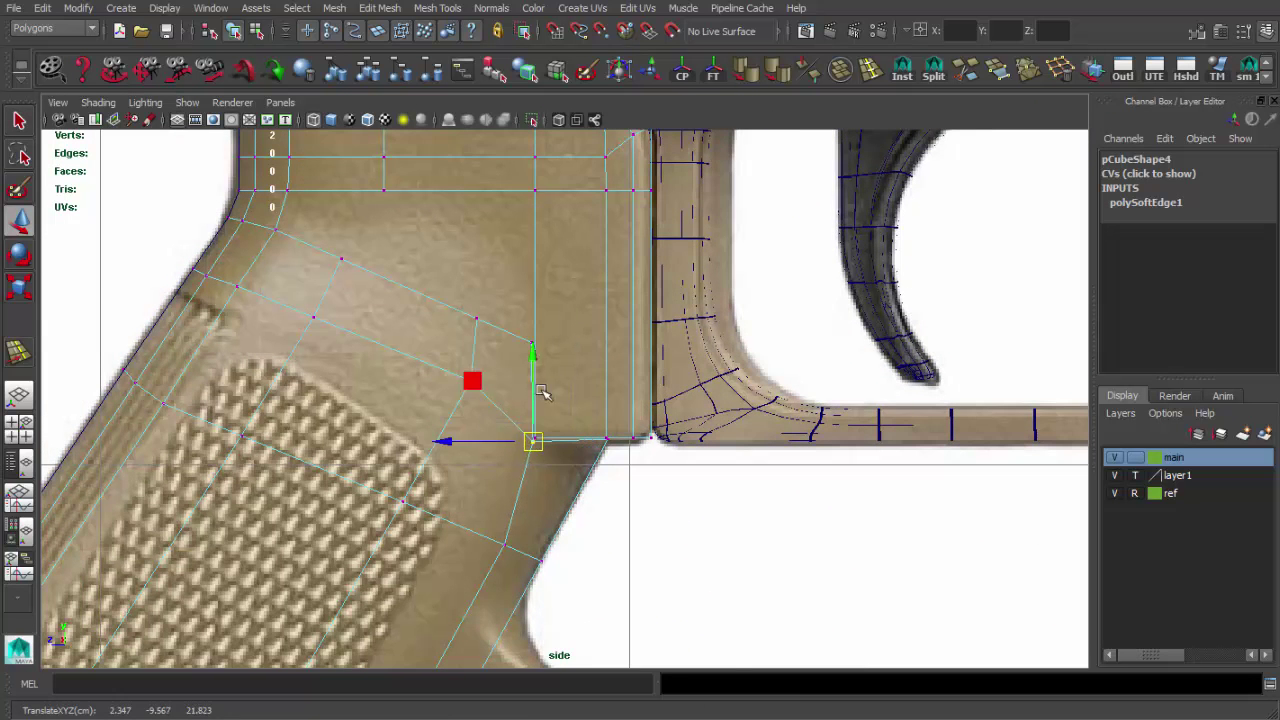
click(476, 318)
alt+middle_drag(476, 318, 579, 443)
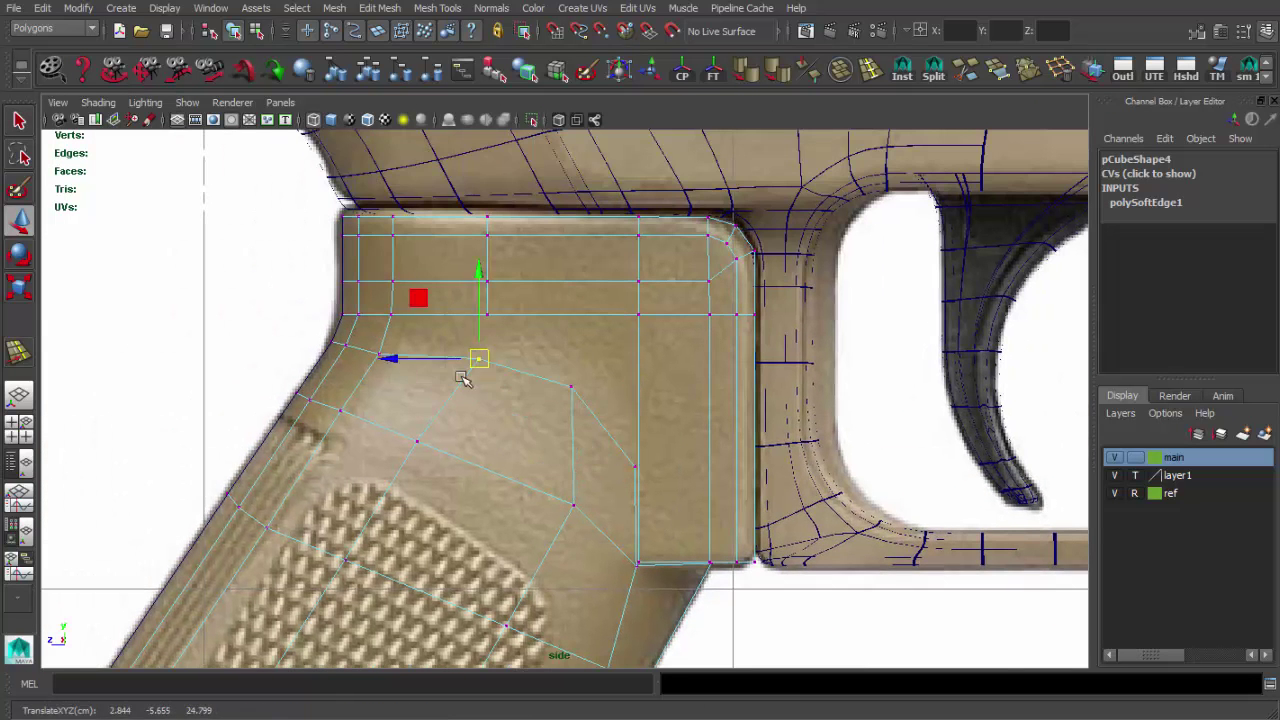
scroll(463, 378, down, 1)
drag(500, 340, 508, 345)
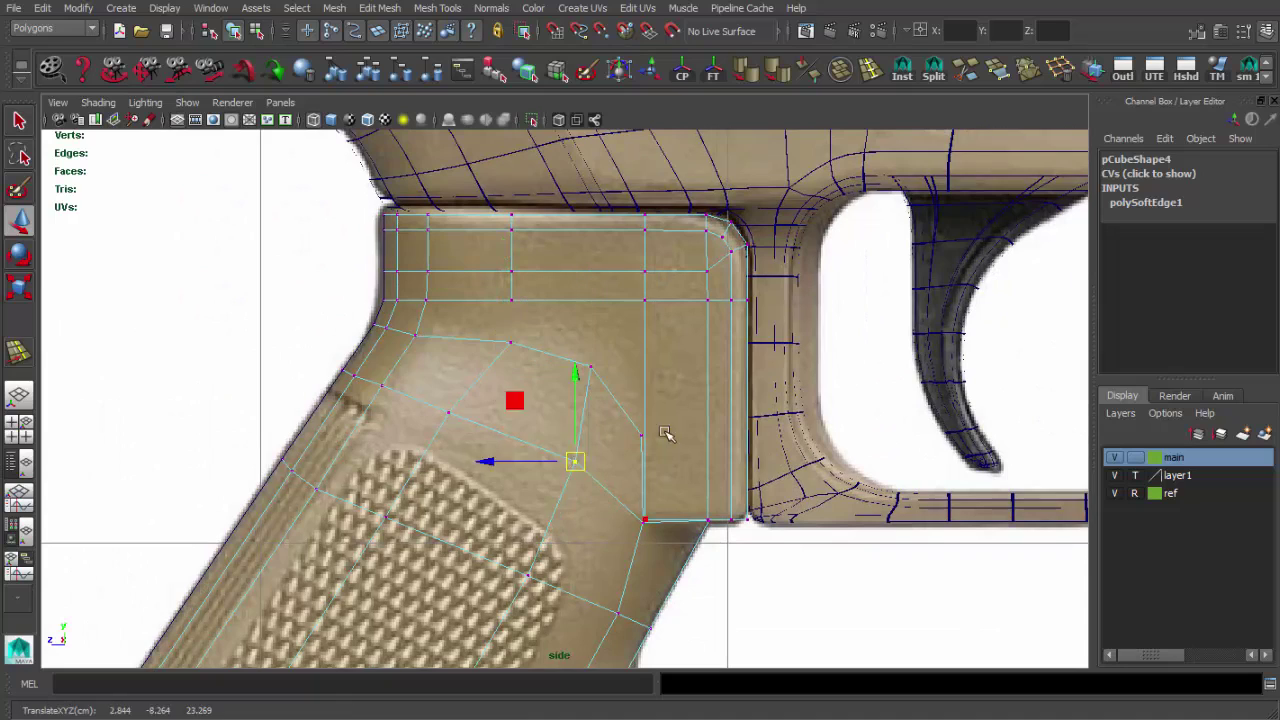
scroll(614, 380, up, 1)
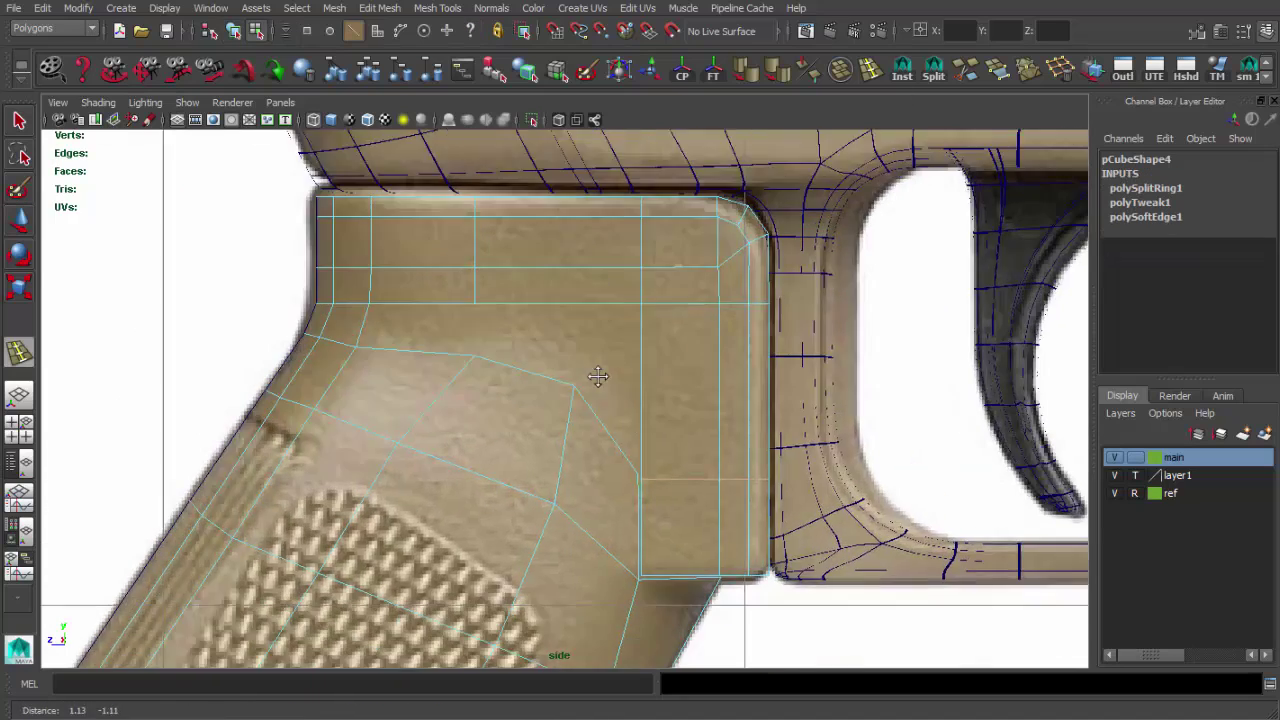
scroll(600, 371, down, 3)
scroll(577, 429, up, 3)
scroll(556, 487, up, 1)
scroll(556, 487, up, 1)
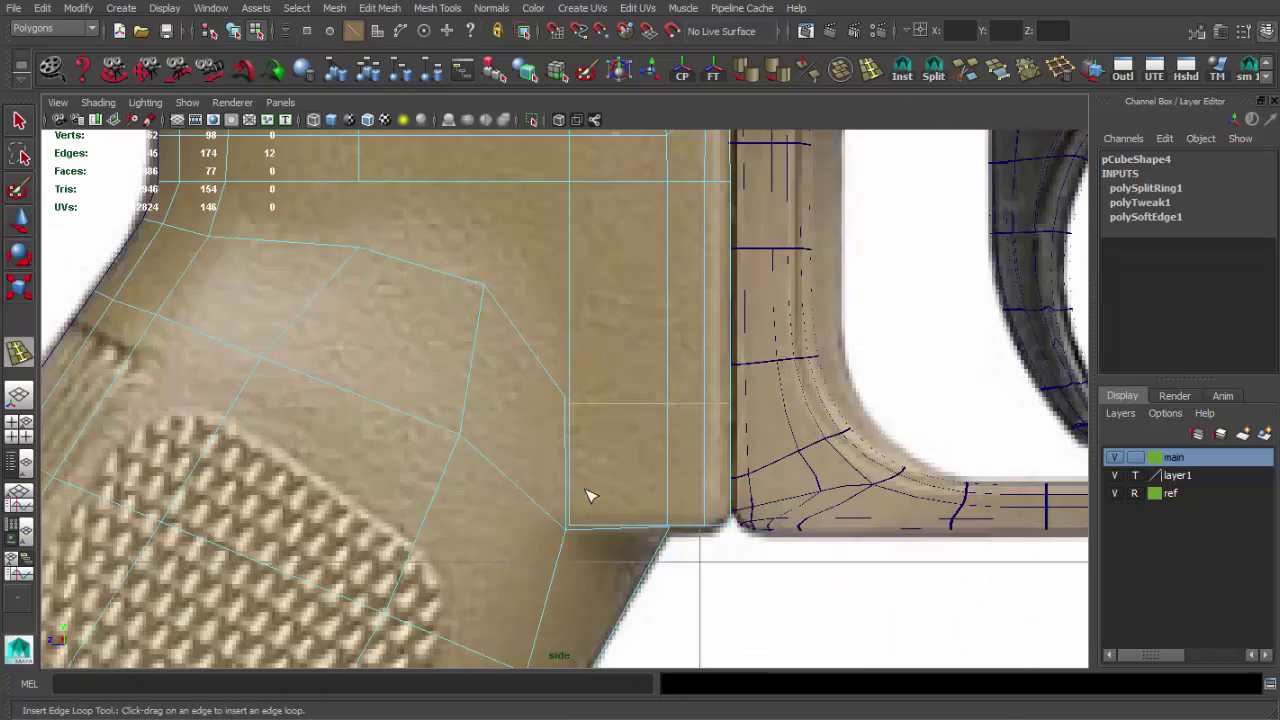
Inspect where the grip meets the frame in perspective, returning to object mode
key(space)
key(space)
scroll(584, 500, up, 3)
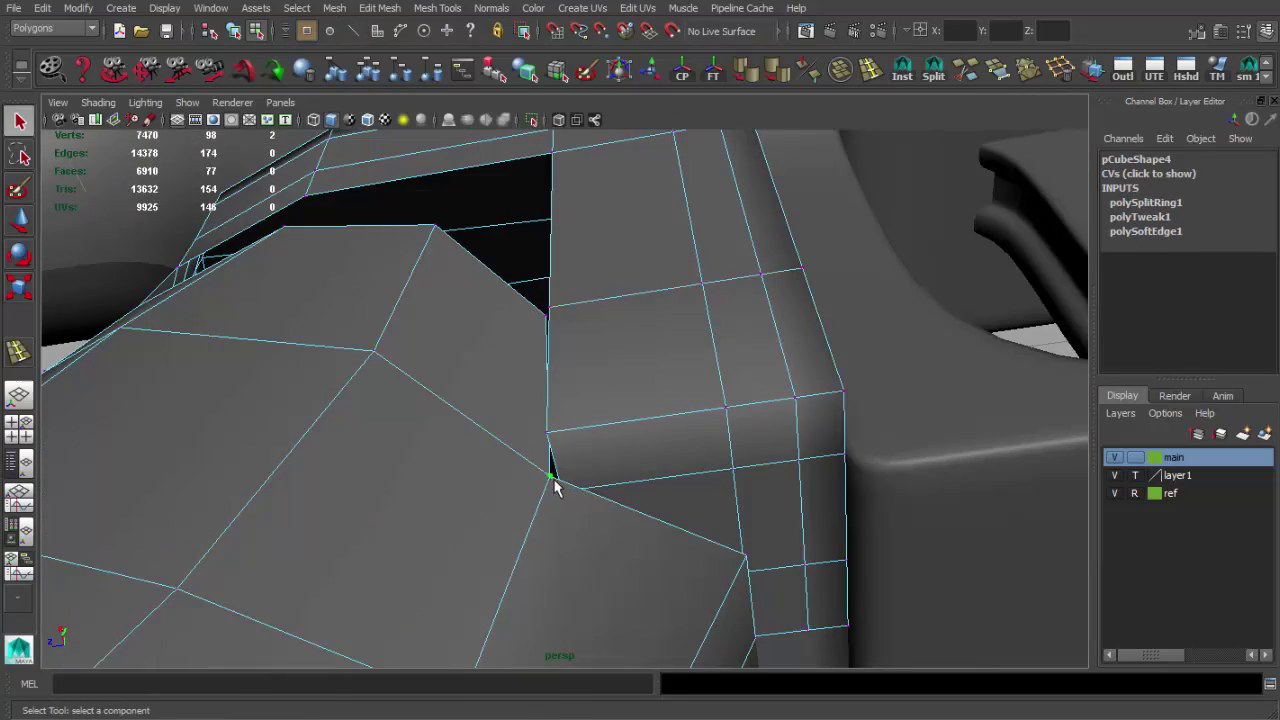
key(w)
scroll(556, 487, down, 5)
mouse_move(534, 486)
alt+mouse_down()
mouse_move(580, 363)
mouse_move(570, 342)
mouse_move(617, 409)
mouse_move(586, 429)
alt+mouse_up()
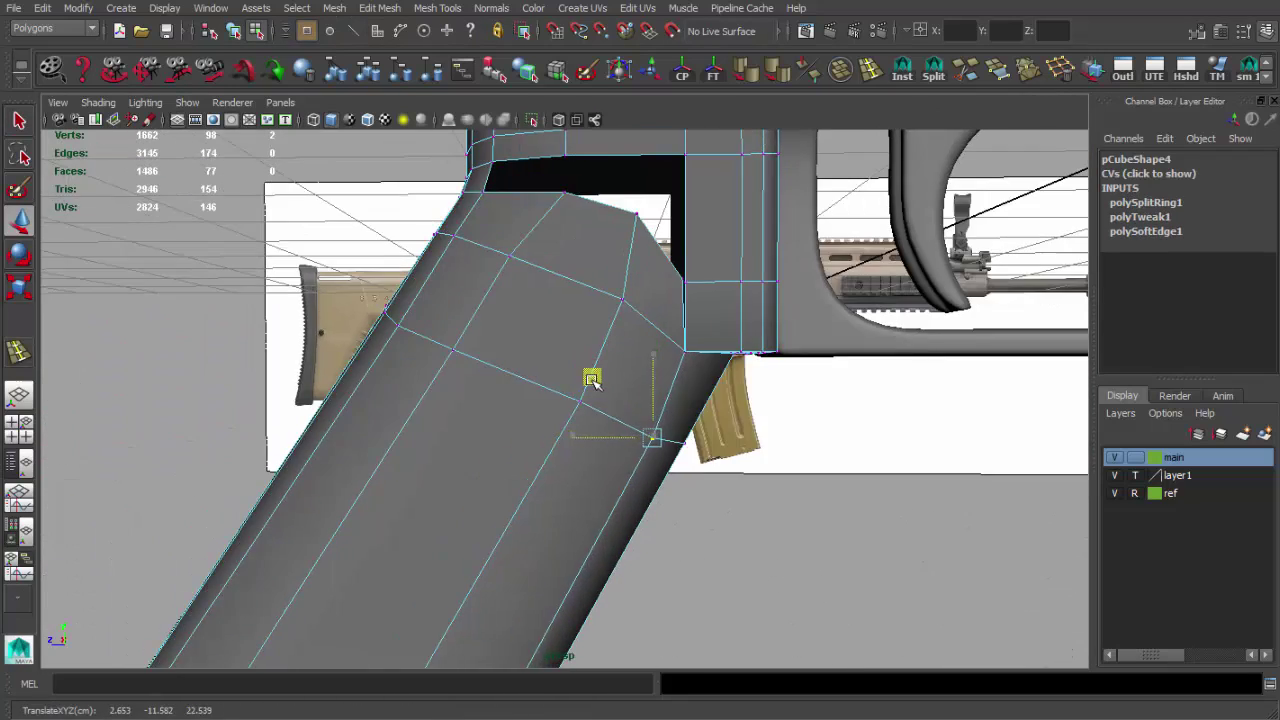
scroll(592, 380, down, 3)
mouse_move(543, 286)
alt+mouse_down()
mouse_move(486, 351)
mouse_move(529, 400)
alt+mouse_up()
key(F8)
Insert a new edge loop around the grip
key(q)
scroll(529, 400, up, 2)
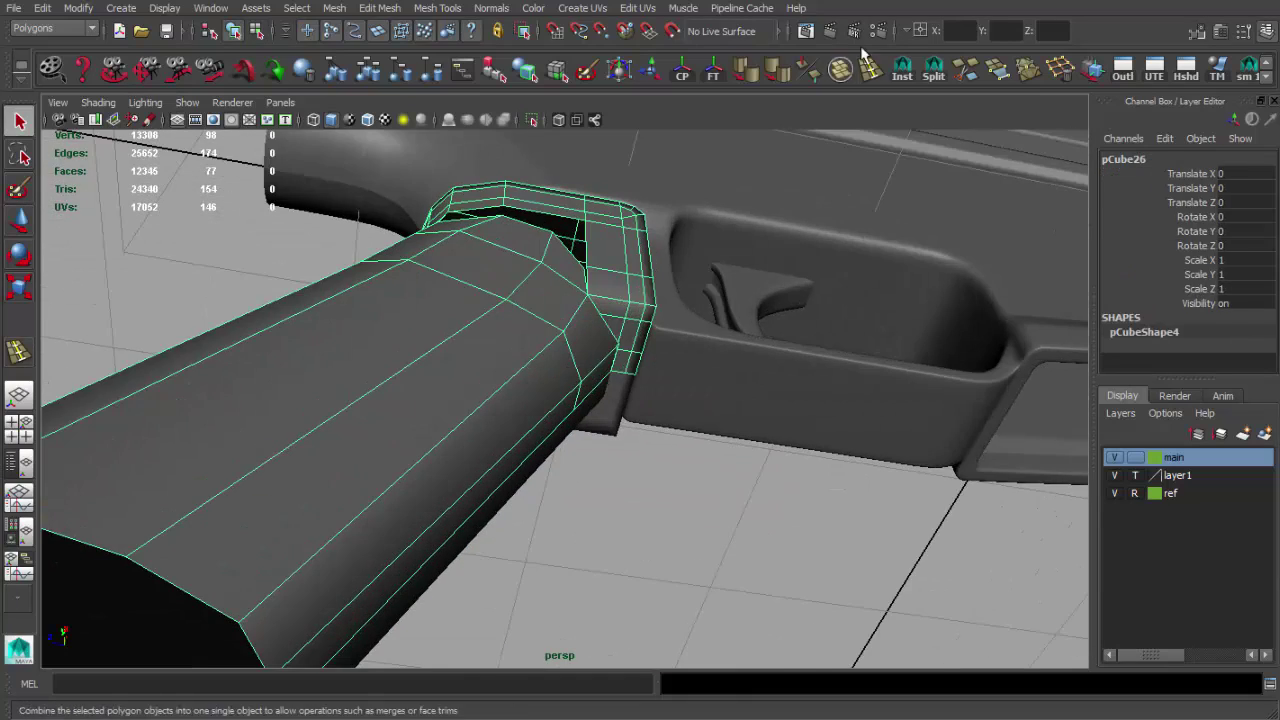
click(549, 320)
alt+drag(549, 320, 557, 319)
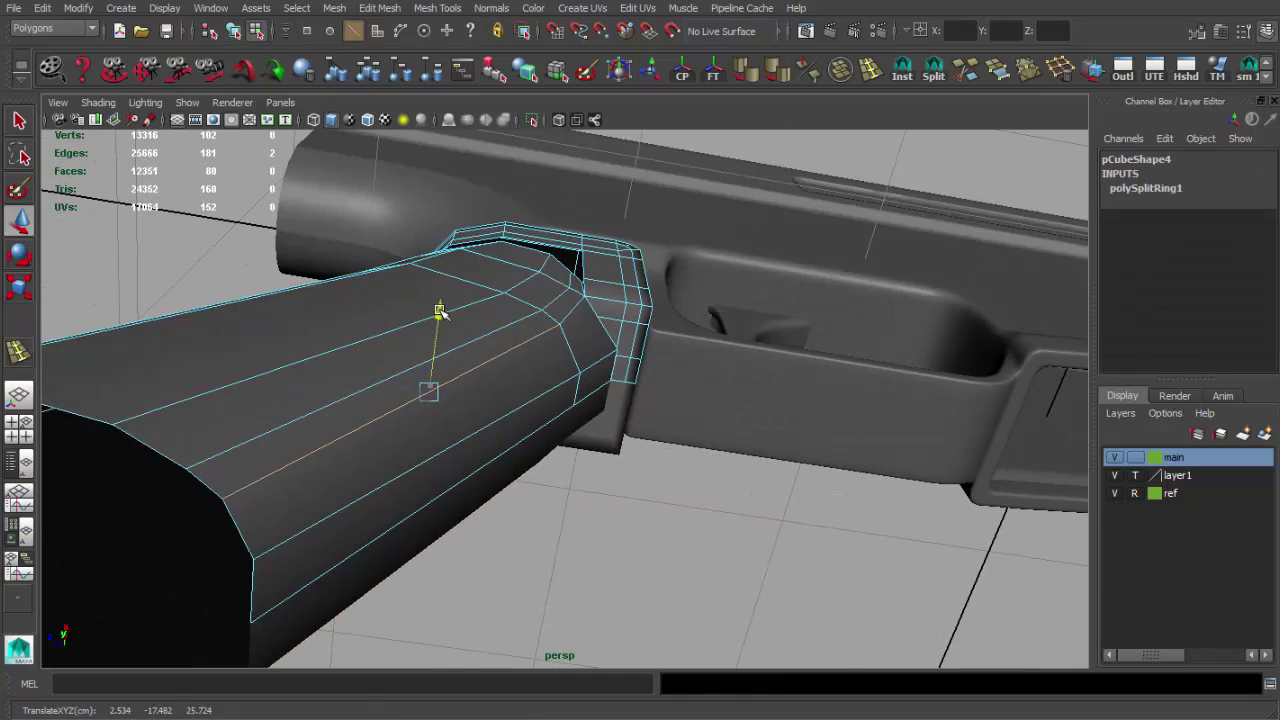
mouse_move(441, 311)
alt+mouse_down()
mouse_move(543, 369)
mouse_move(491, 366)
mouse_move(608, 314)
mouse_move(552, 325)
alt+mouse_up()
key(q)
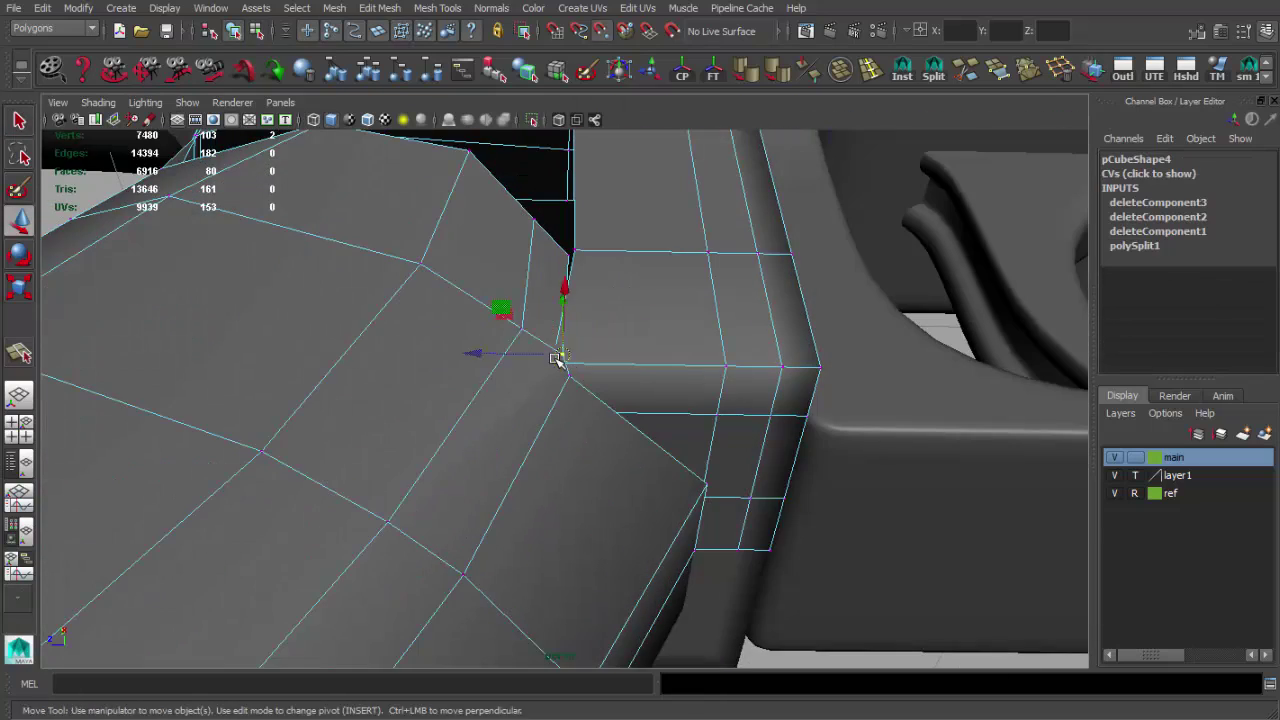
Convert the edges at the grip's top corner to vertices and merge the stray ones
alt+drag(558, 360, 551, 380)
key(F8)
mouse_move(551, 380)
alt+right_down()
mouse_move(623, 374)
mouse_move(580, 350)
alt+right_up()
alt+drag(580, 350, 562, 338)
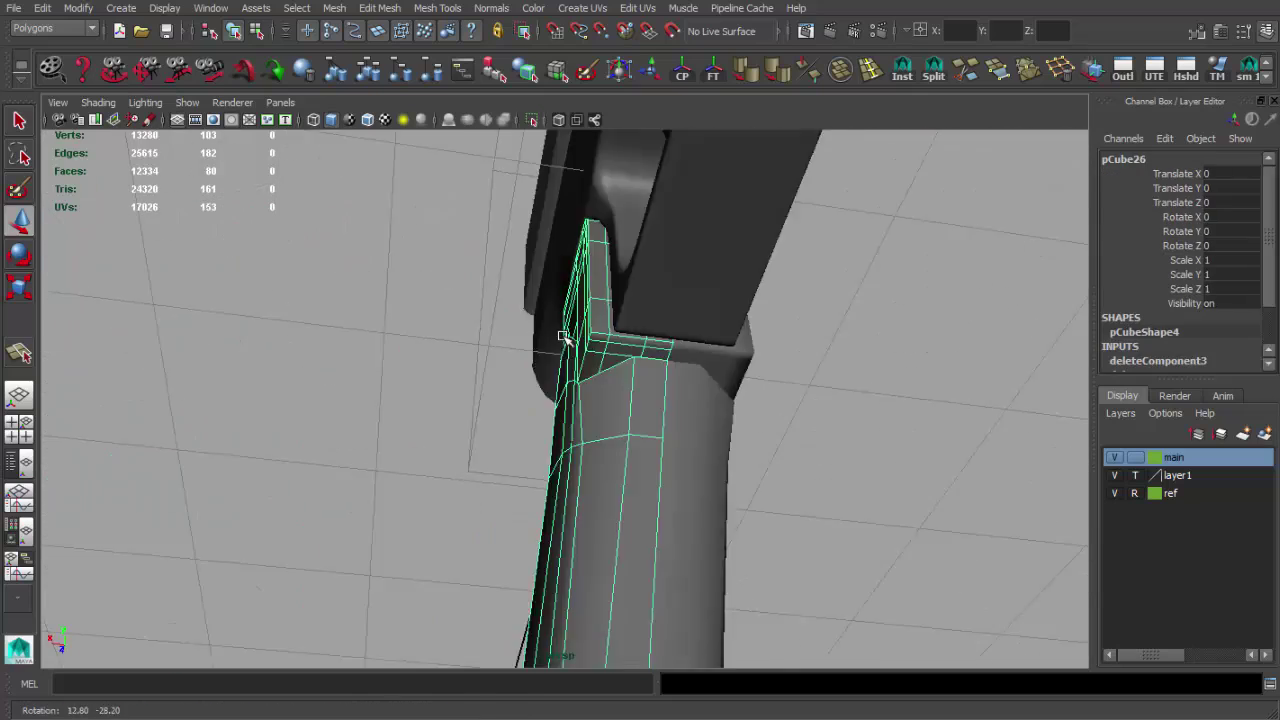
key(F8)
mouse_move(562, 338)
alt+right_down()
mouse_move(619, 358)
mouse_move(634, 437)
alt+right_up()
mouse_move(634, 437)
alt+mouse_down()
mouse_move(514, 429)
mouse_move(466, 374)
alt+mouse_up()
mouse_move(466, 374)
alt+right_down()
mouse_move(694, 329)
mouse_move(648, 306)
alt+right_up()
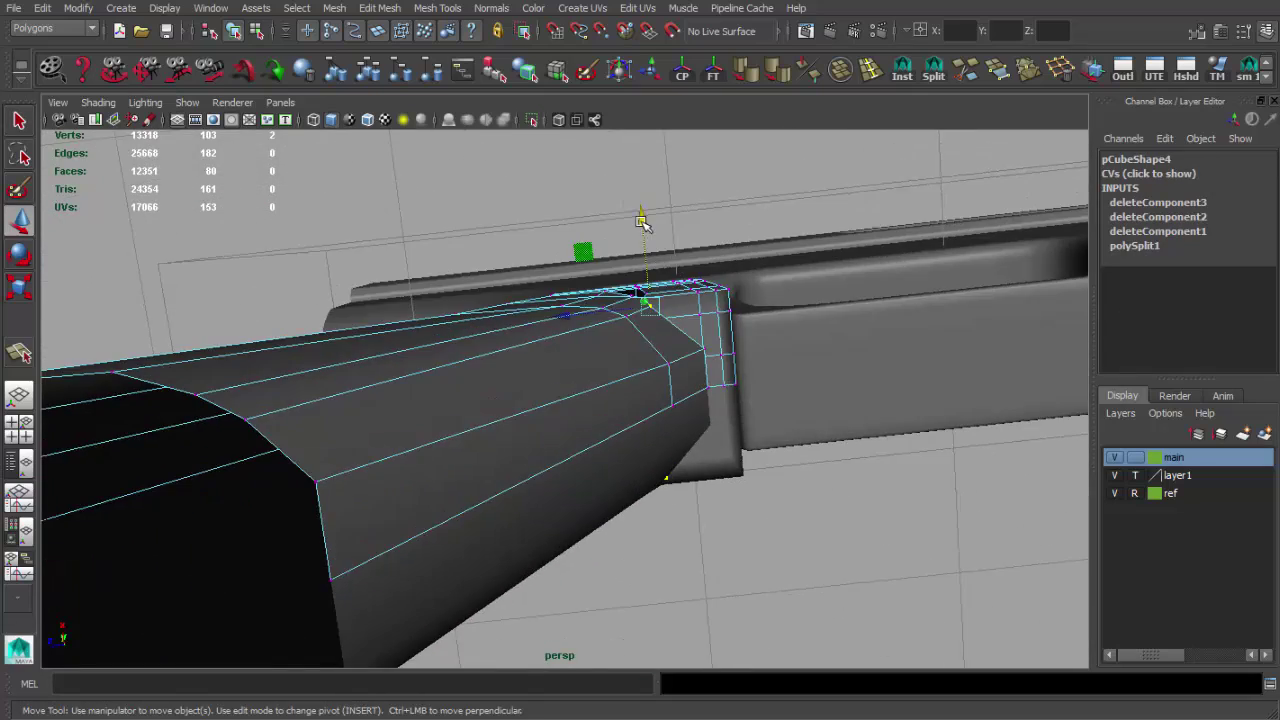
mouse_move(648, 306)
alt+mouse_down()
mouse_move(686, 366)
mouse_move(556, 377)
mouse_move(697, 286)
mouse_move(697, 363)
mouse_move(606, 362)
mouse_move(625, 374)
alt+mouse_up()
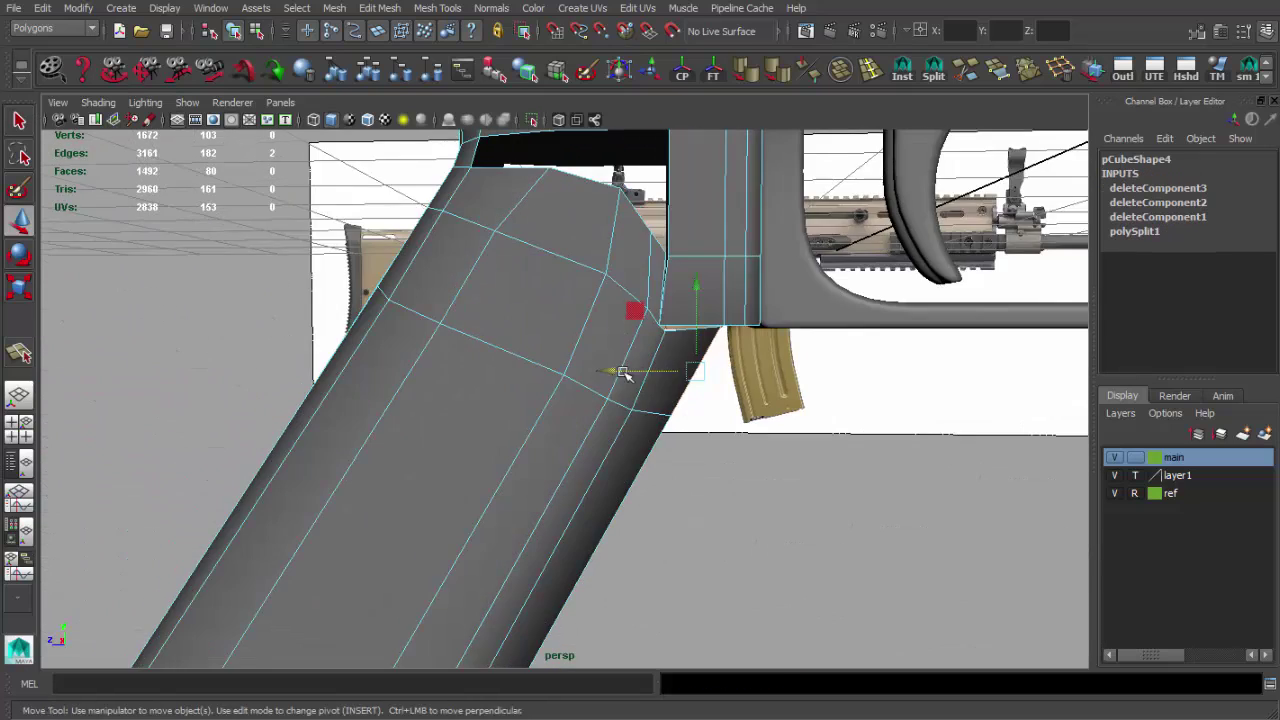
key(ctrl+F9)
alt+drag(560, 343, 563, 337)
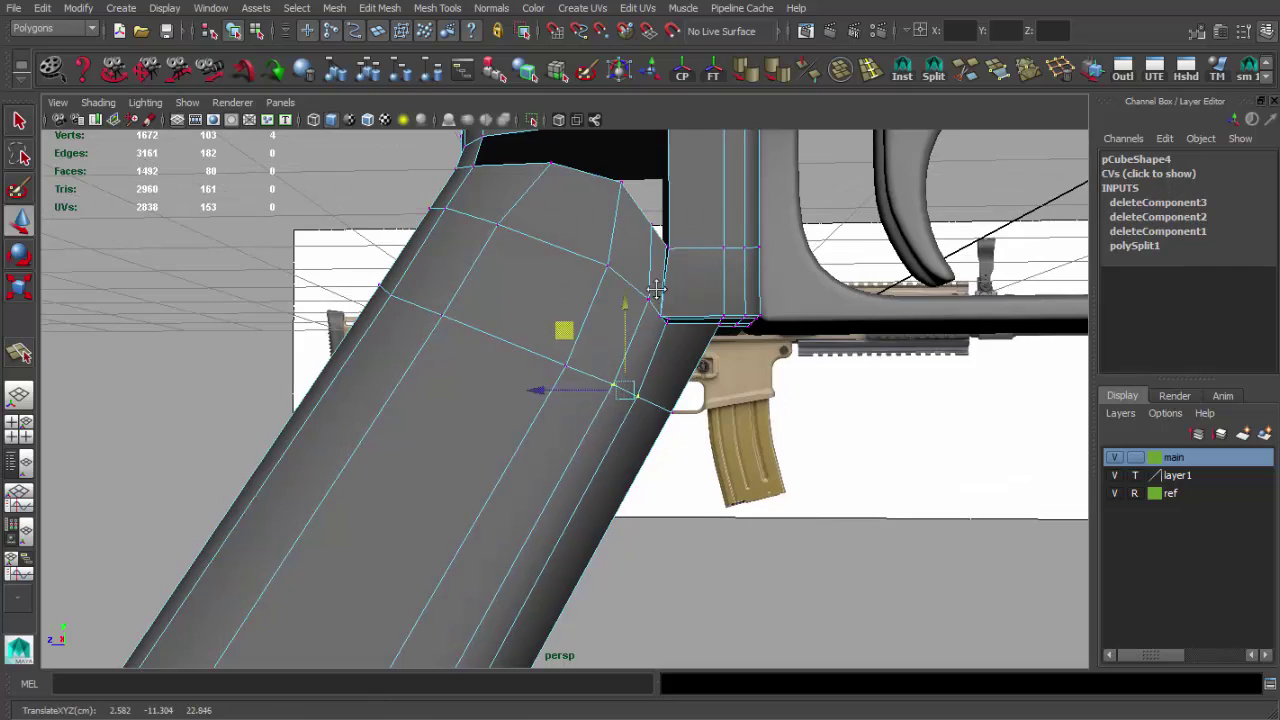
mouse_move(656, 289)
alt+mouse_down()
mouse_move(557, 357)
mouse_move(571, 294)
mouse_move(543, 306)
mouse_move(958, 108)
alt+mouse_up()
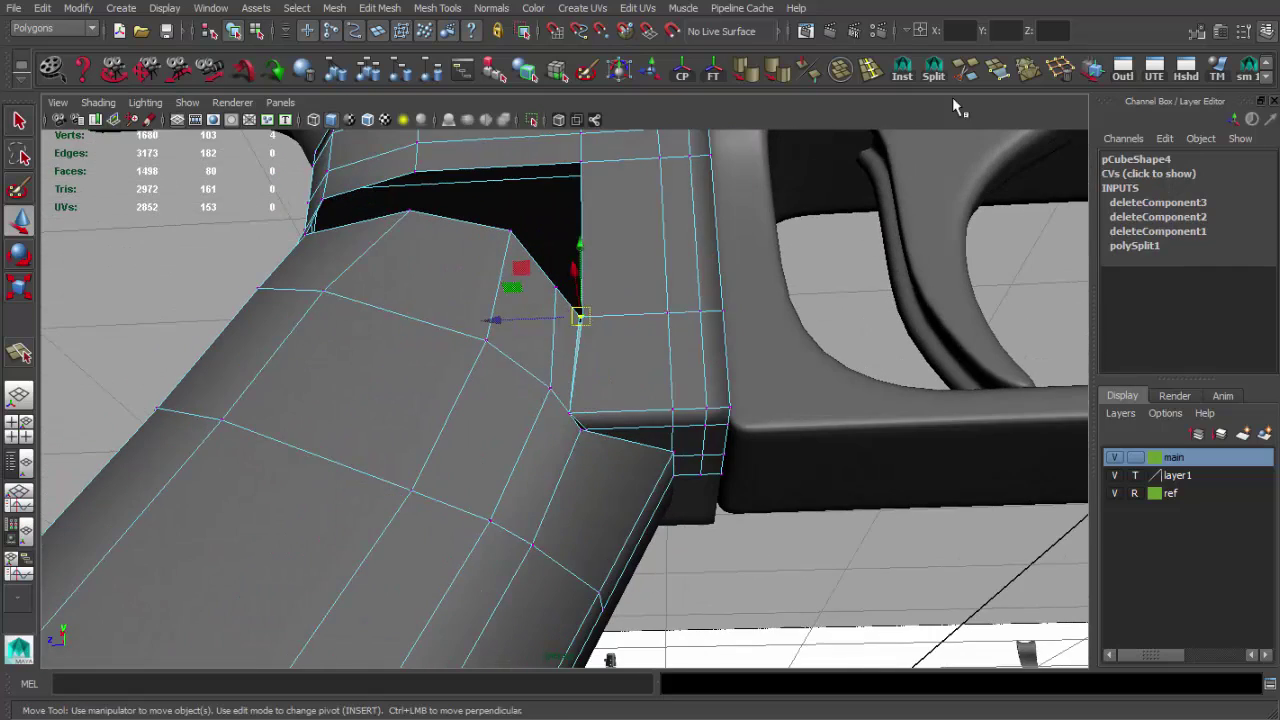
click(1029, 70)
Move the corner vertices into place, checking the mesh in wireframe
mouse_move(585, 405)
alt+mouse_down()
mouse_move(543, 409)
mouse_move(463, 451)
alt+mouse_up()
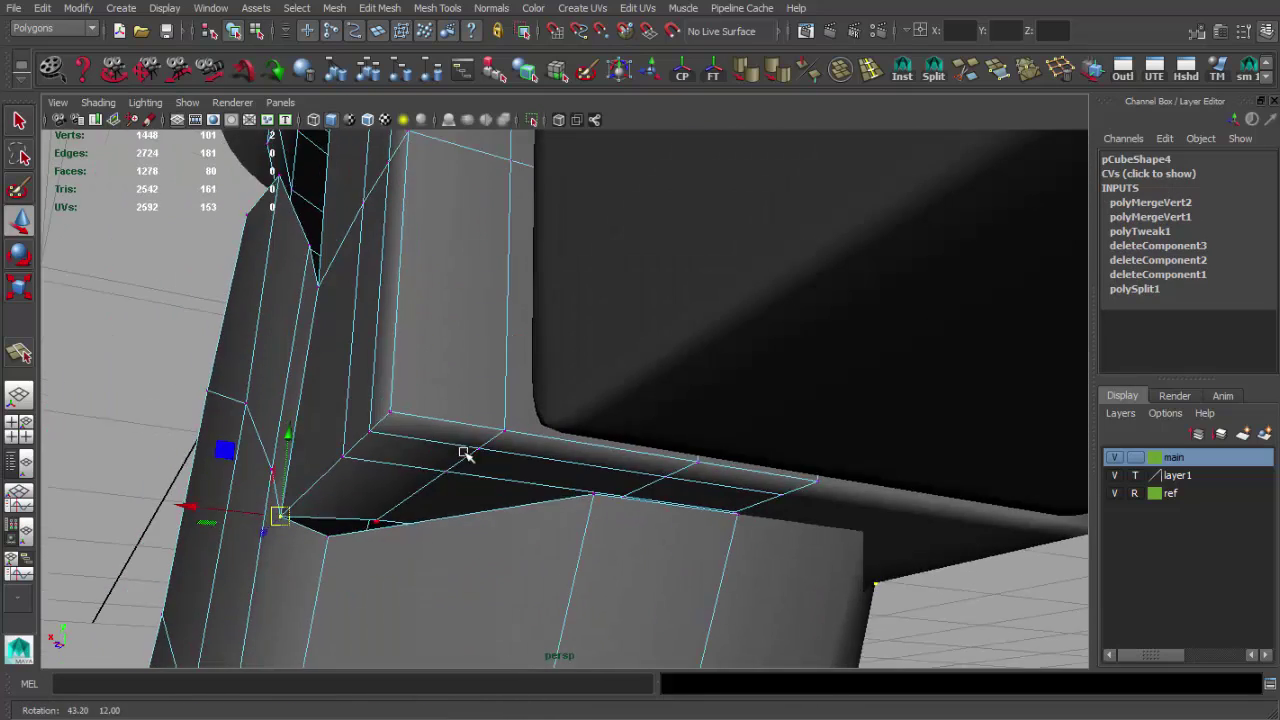
middle_drag(337, 471, 338, 457)
mouse_move(337, 457)
alt+mouse_down()
mouse_move(417, 446)
mouse_move(452, 512)
alt+mouse_up()
key(4)
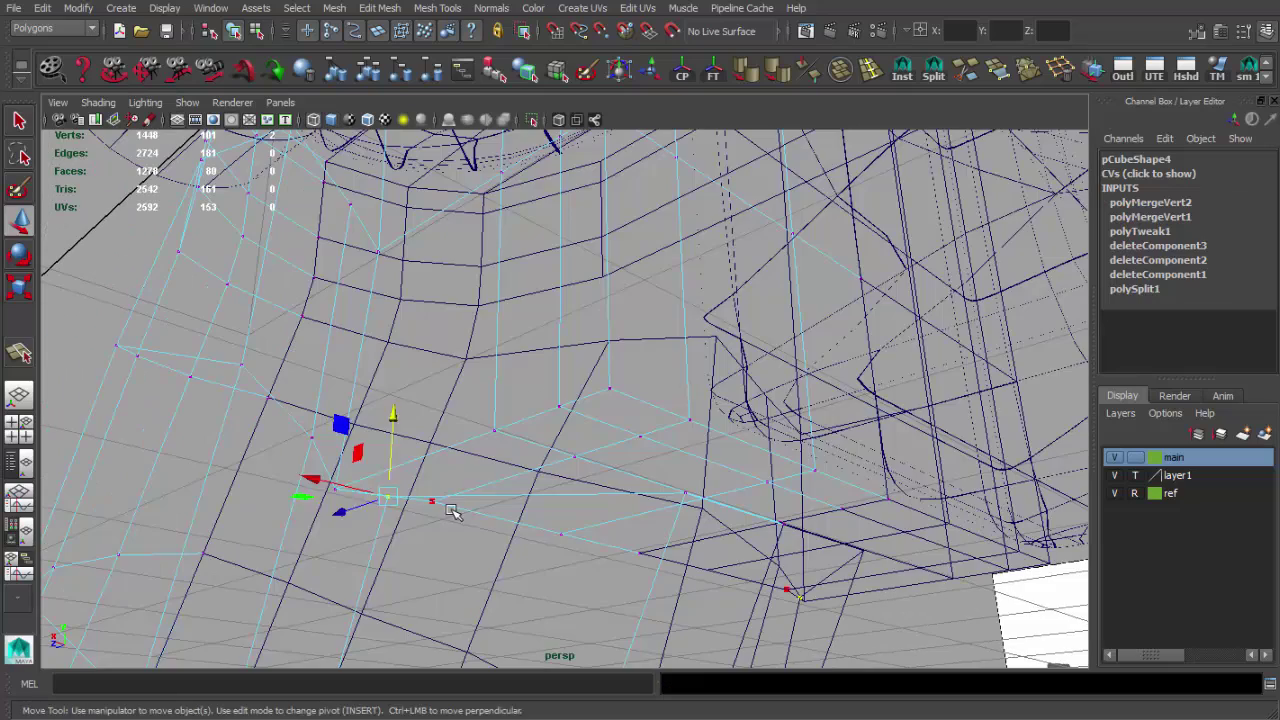
key(5)
mouse_move(973, 135)
alt+mouse_down()
mouse_move(709, 428)
mouse_move(886, 394)
mouse_move(594, 600)
mouse_move(585, 413)
alt+mouse_up()
key(F8)
mouse_move(630, 311)
alt+mouse_down()
mouse_move(700, 363)
mouse_move(677, 374)
alt+mouse_up()
key(4)
click(644, 352)
key(w)
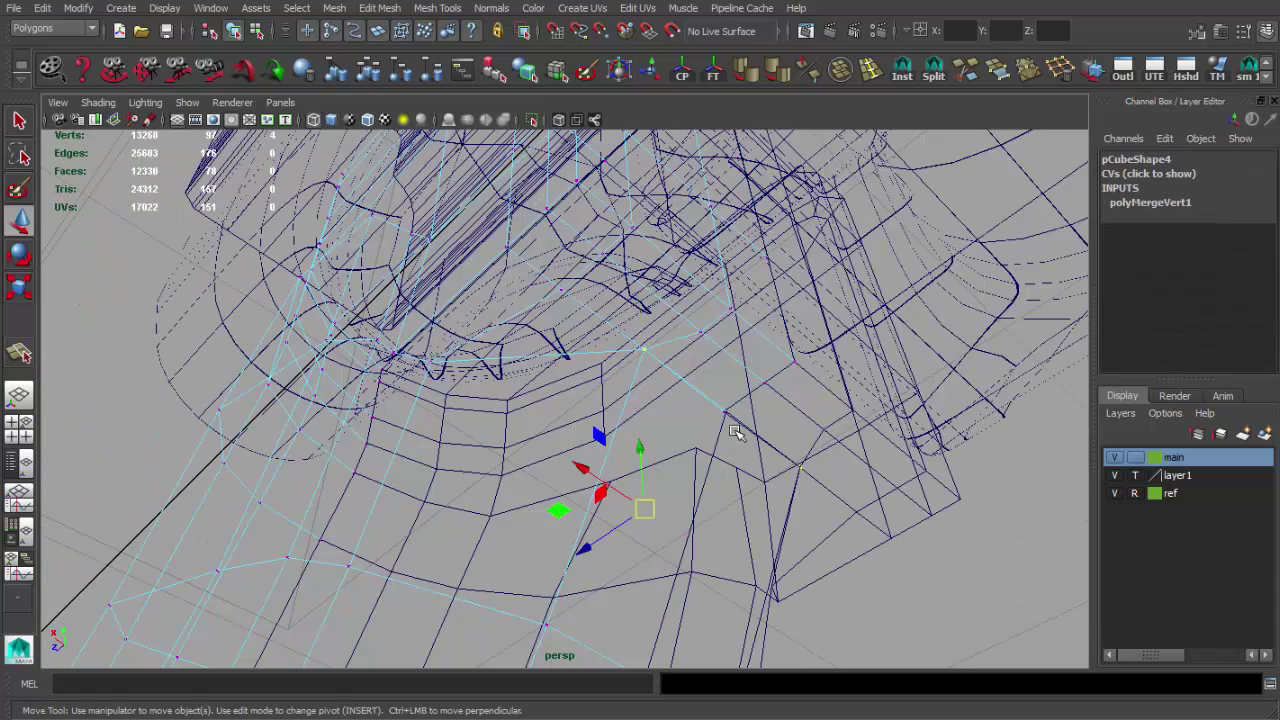
key(5)
mouse_move(735, 432)
alt+mouse_down()
mouse_move(629, 363)
mouse_move(627, 315)
mouse_move(885, 160)
mouse_move(615, 378)
mouse_move(477, 414)
mouse_move(677, 477)
mouse_move(582, 403)
alt+mouse_up()
Insert an edge loop across the grip and split a face on its underside
key(F8)
click(615, 378)
key(w)
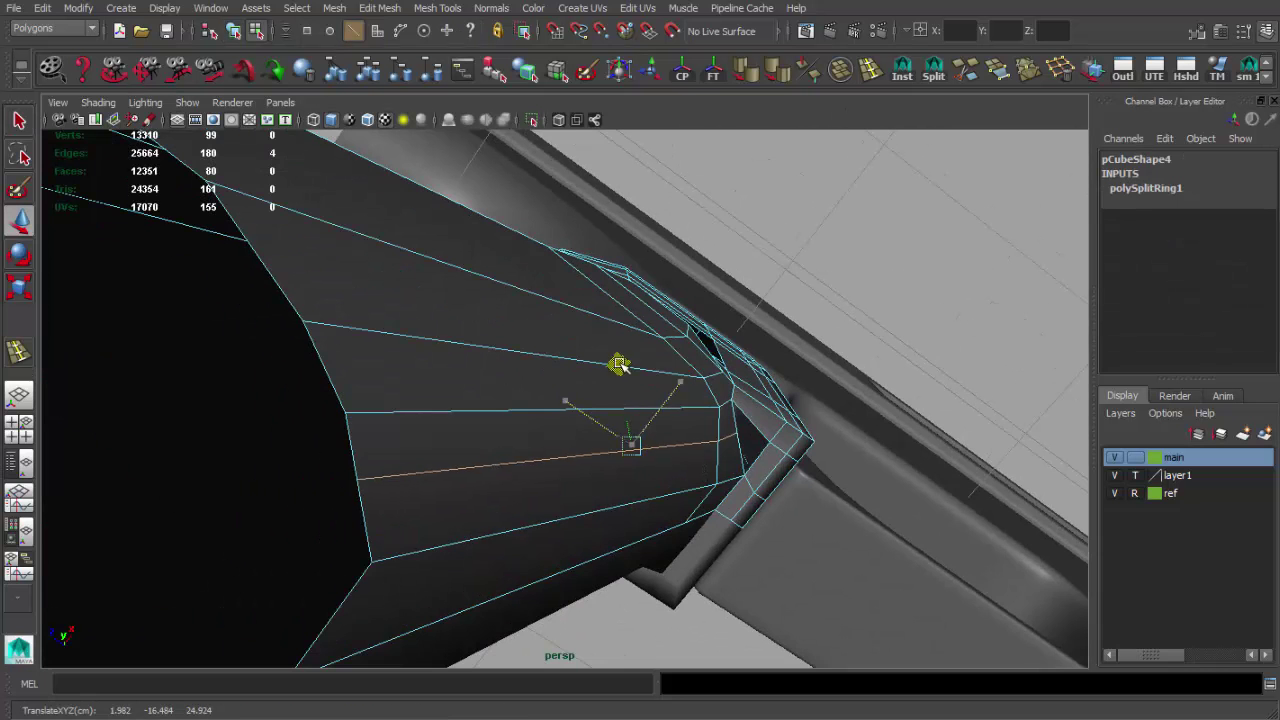
mouse_move(624, 366)
alt+mouse_down()
mouse_move(626, 429)
mouse_move(714, 426)
alt+mouse_up()
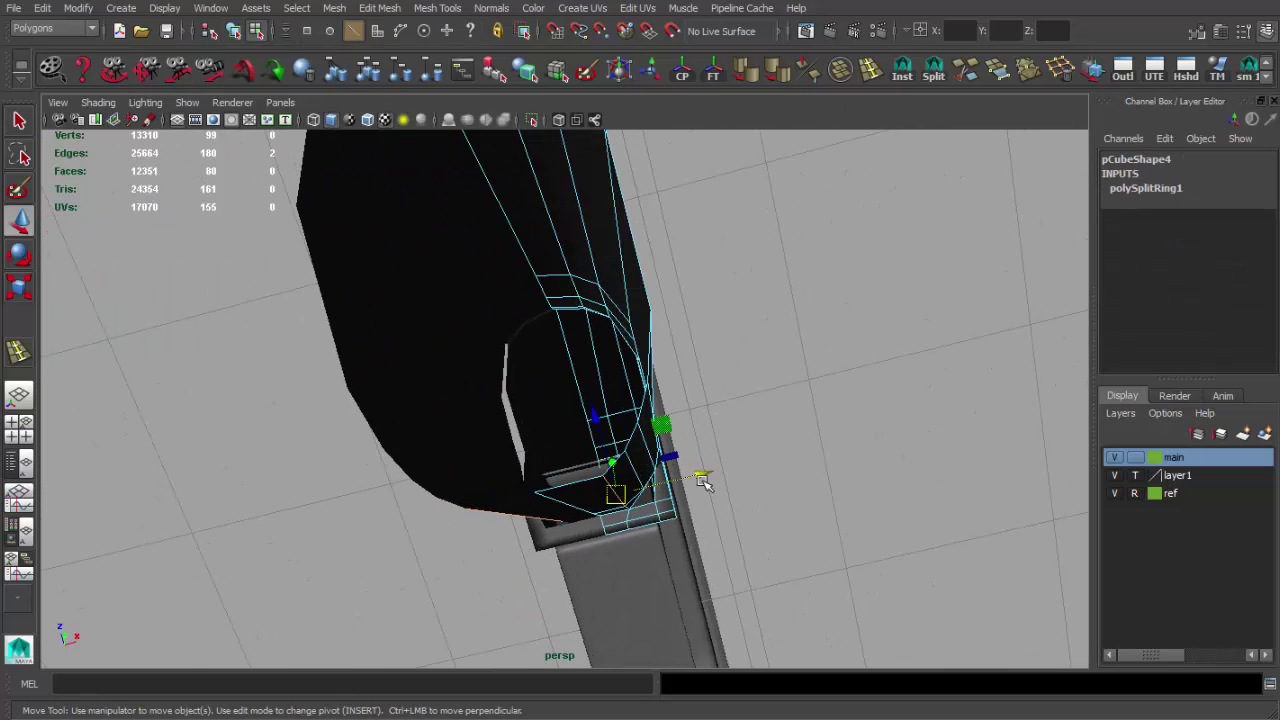
mouse_move(705, 483)
alt+mouse_down()
mouse_move(594, 449)
mouse_move(500, 394)
mouse_move(646, 480)
mouse_move(627, 385)
mouse_move(580, 429)
mouse_move(609, 434)
mouse_move(637, 346)
mouse_move(617, 434)
mouse_move(640, 430)
alt+mouse_up()
key(F9)
click(617, 371)
key(q)
key(w)
key(q)
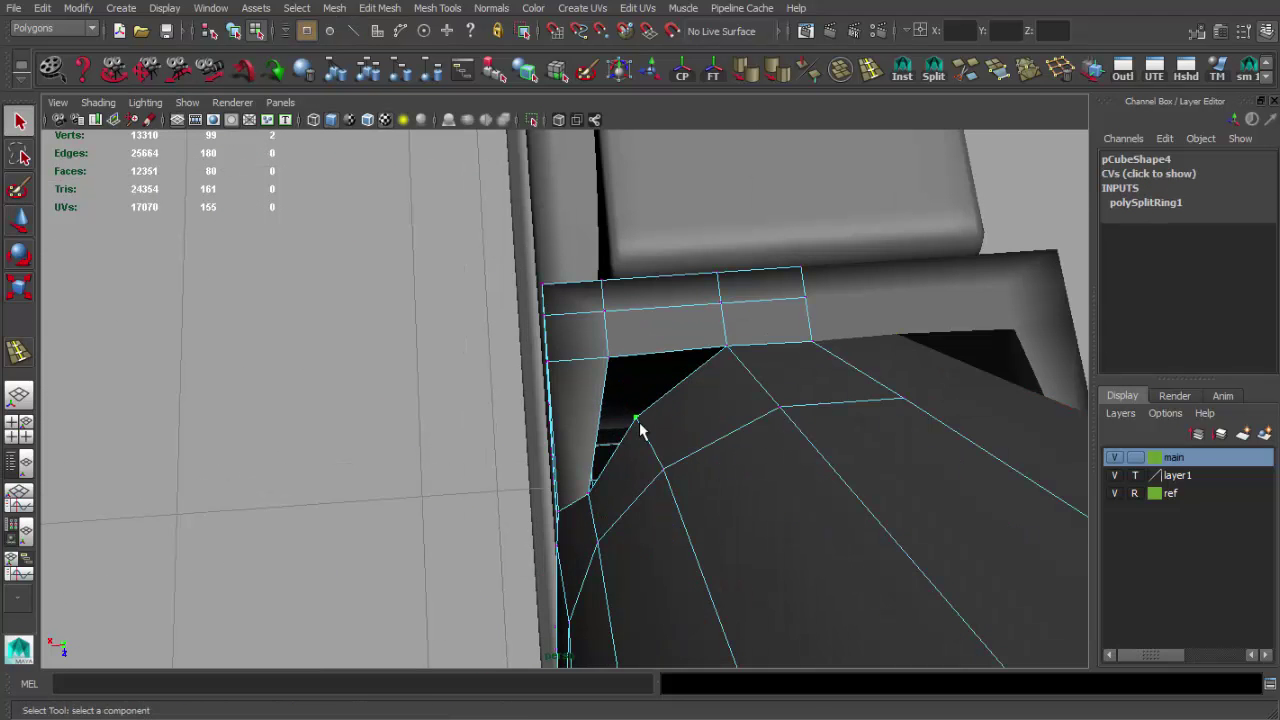
Fill the remaining opening near the grip top with a new polygon and check it
mouse_move(924, 164)
alt+mouse_down()
mouse_move(666, 354)
mouse_move(654, 277)
mouse_move(614, 286)
mouse_move(724, 358)
mouse_move(543, 437)
mouse_move(651, 420)
mouse_move(557, 457)
mouse_move(604, 386)
alt+mouse_up()
key(y)
key(q)
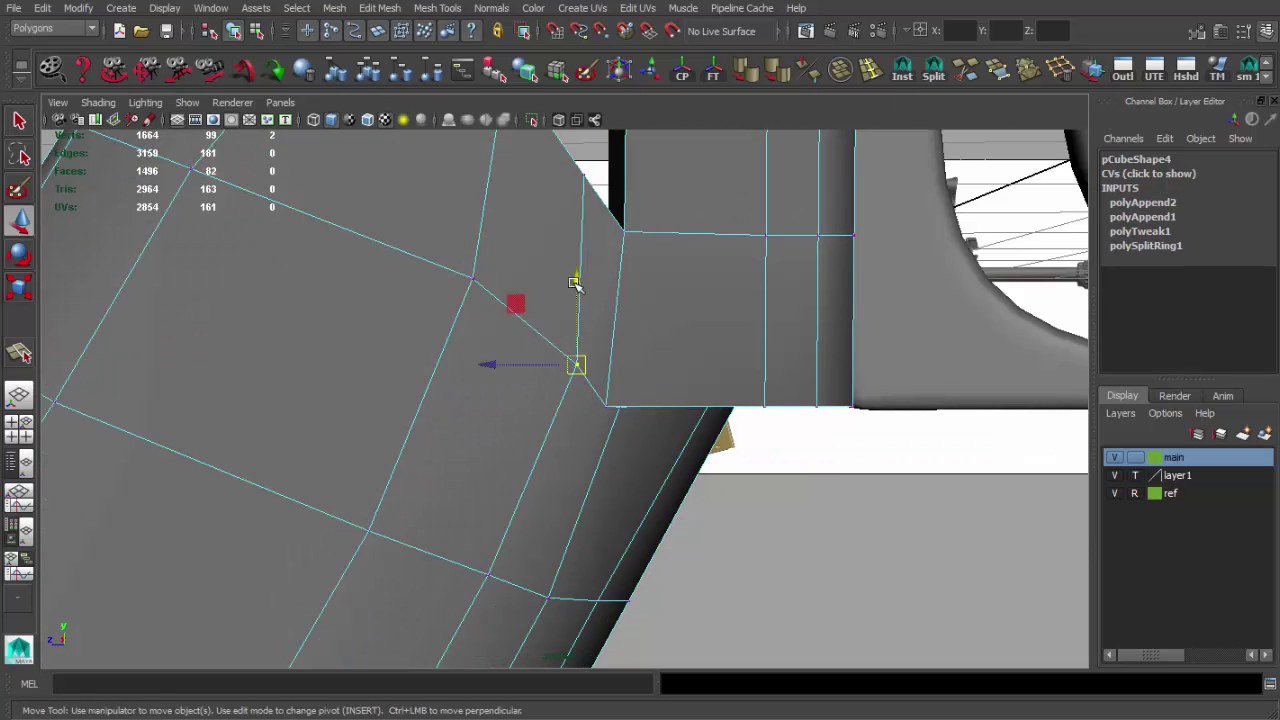
mouse_move(483, 403)
alt+mouse_down()
mouse_move(566, 338)
mouse_move(600, 350)
mouse_move(743, 477)
mouse_move(880, 466)
mouse_move(523, 429)
mouse_move(580, 363)
mouse_move(900, 354)
mouse_move(858, 371)
mouse_move(571, 357)
mouse_move(566, 406)
mouse_move(663, 423)
mouse_move(749, 414)
mouse_move(680, 434)
alt+mouse_up()
click(566, 406)
Check the rifle reference photo, then view the grip from the front
key(alt+Tab)
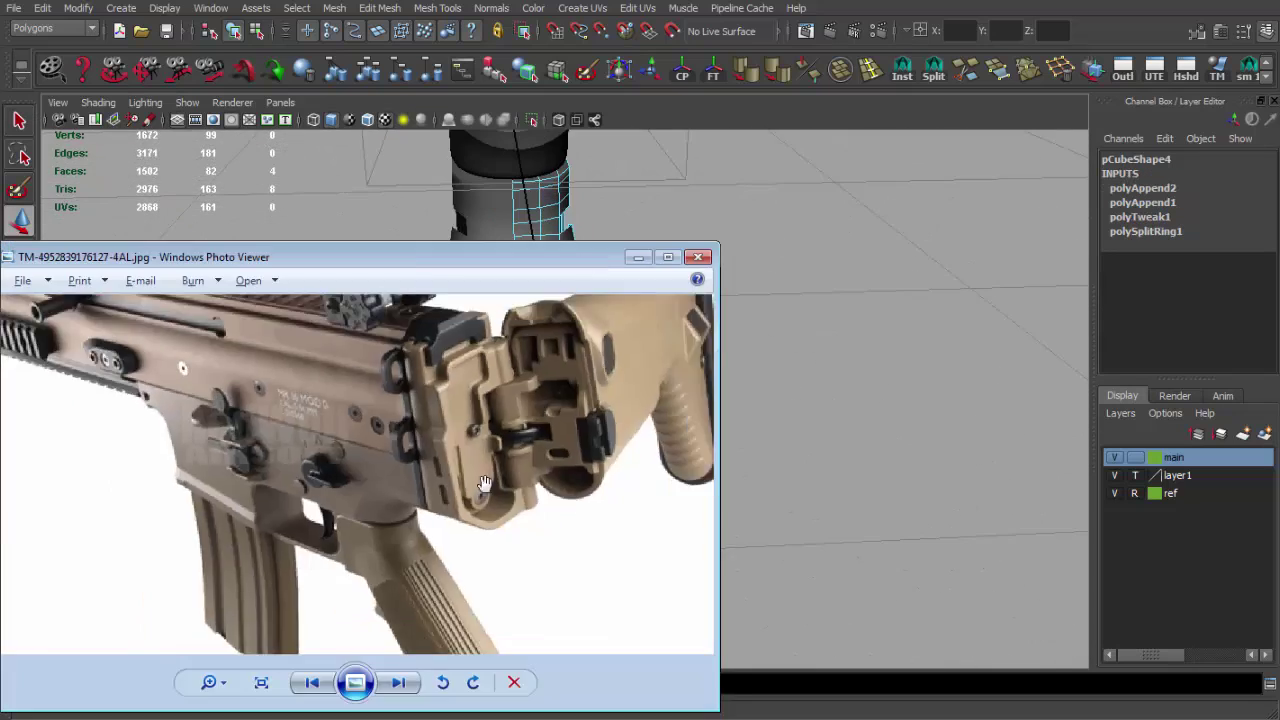
scroll(483, 483, down, 5)
key(alt+Tab)
mouse_move(483, 483)
alt+mouse_down()
mouse_move(366, 383)
mouse_move(453, 396)
mouse_move(500, 330)
alt+mouse_up()
scroll(510, 315, up, 3)
scroll(520, 305, up, 3)
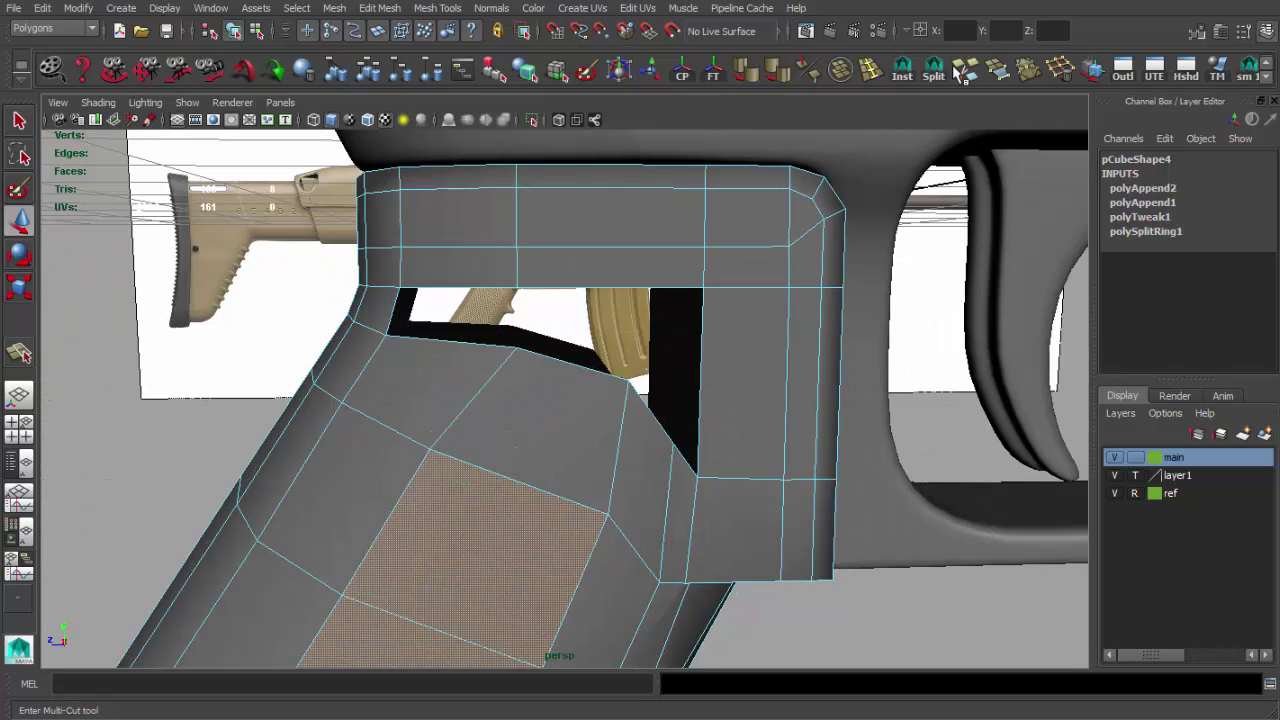
Extrude the grip's top edge toward the upper block and reposition a vertex
key(w)
key(ctrl+e)
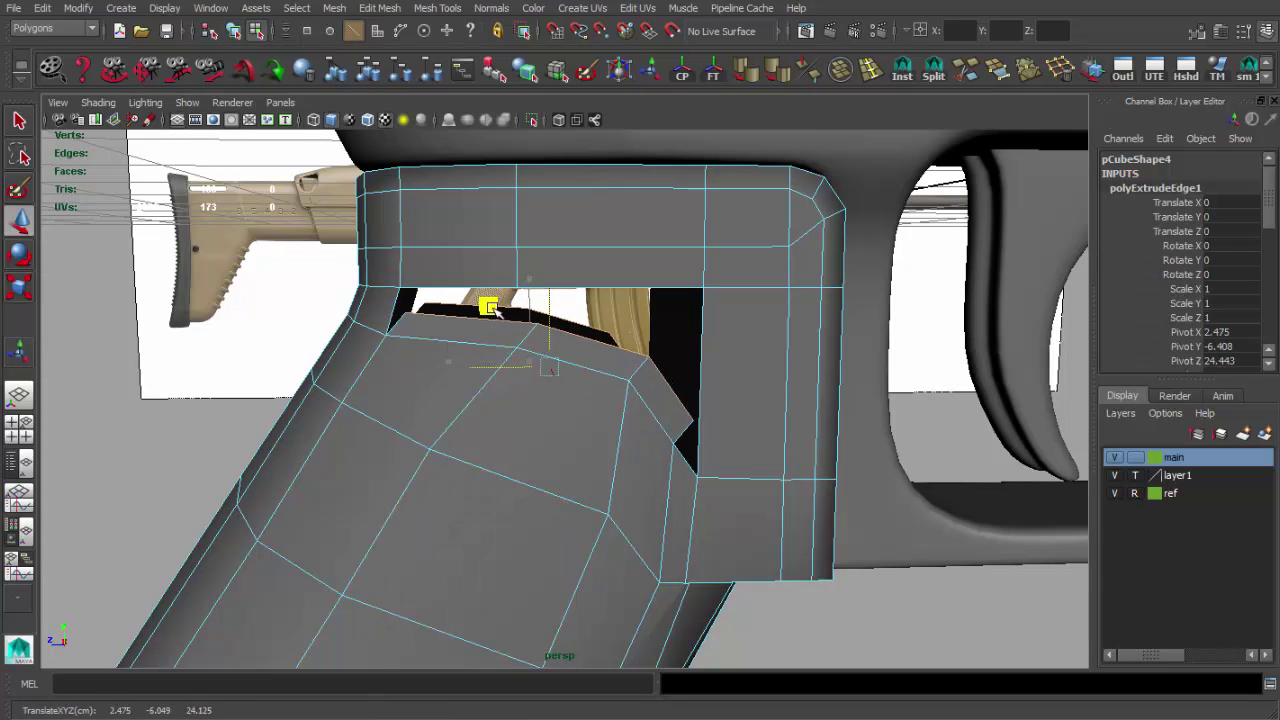
alt+drag(492, 312, 531, 357)
click(650, 380)
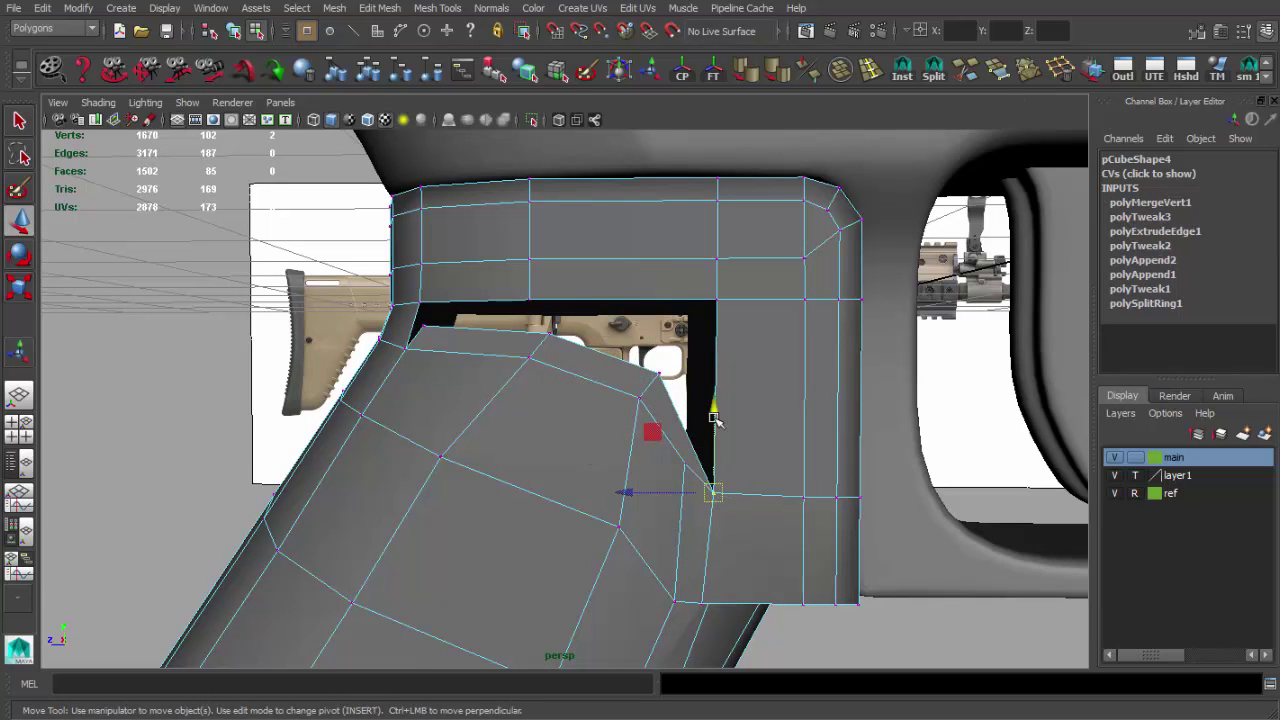
key(q)
alt+right_drag(700, 444, 633, 416)
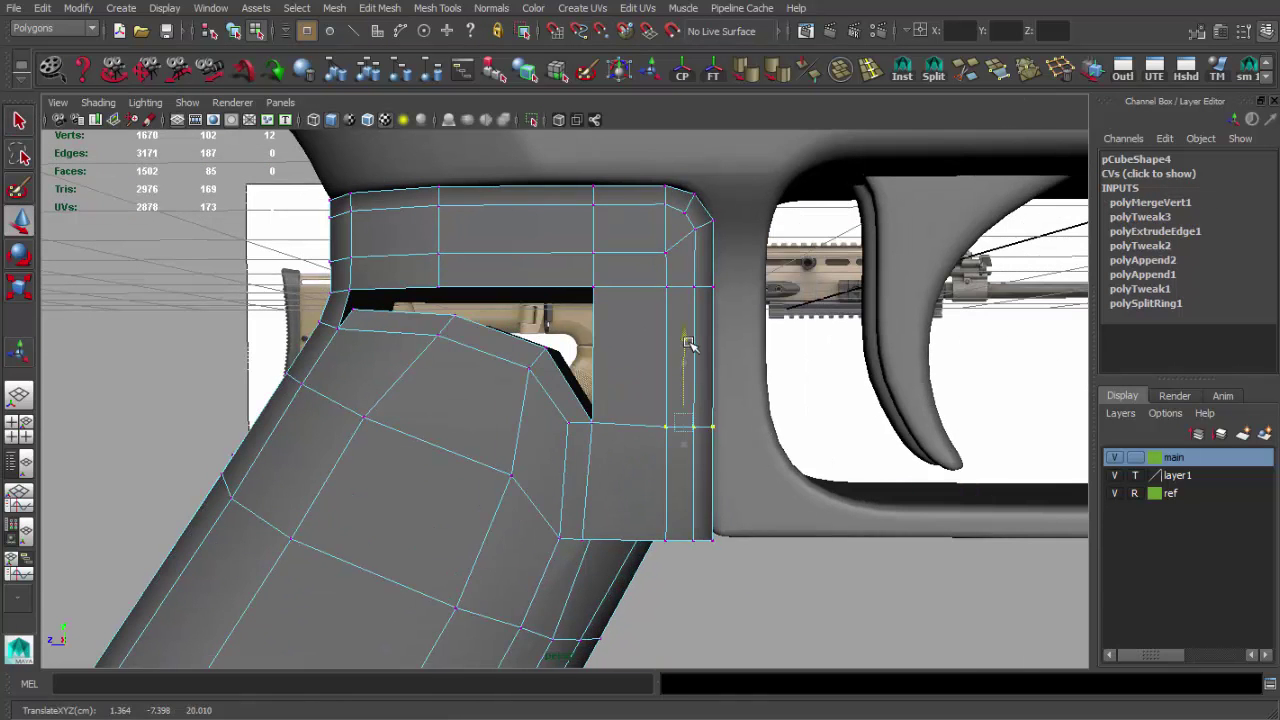
mouse_move(688, 343)
alt+mouse_down()
mouse_move(397, 362)
mouse_move(415, 349)
alt+mouse_up()
key(q)
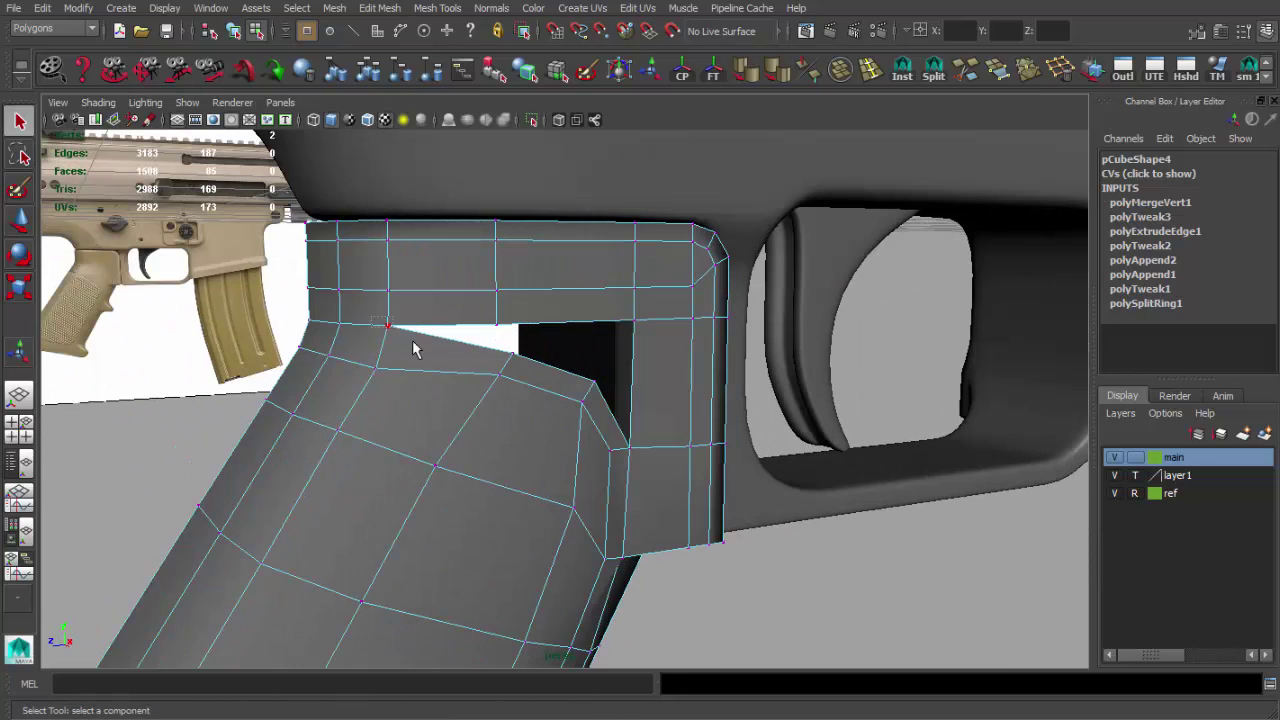
mouse_move(518, 390)
alt+mouse_down()
mouse_move(449, 409)
mouse_move(390, 330)
mouse_move(358, 361)
mouse_move(737, 423)
mouse_move(680, 506)
mouse_move(535, 523)
mouse_move(640, 470)
mouse_move(617, 434)
alt+mouse_up()
Revert the vertex edits, merge the vertex onto its neighbour, and insert an edge loop at the grip top
key(ctrl+z)
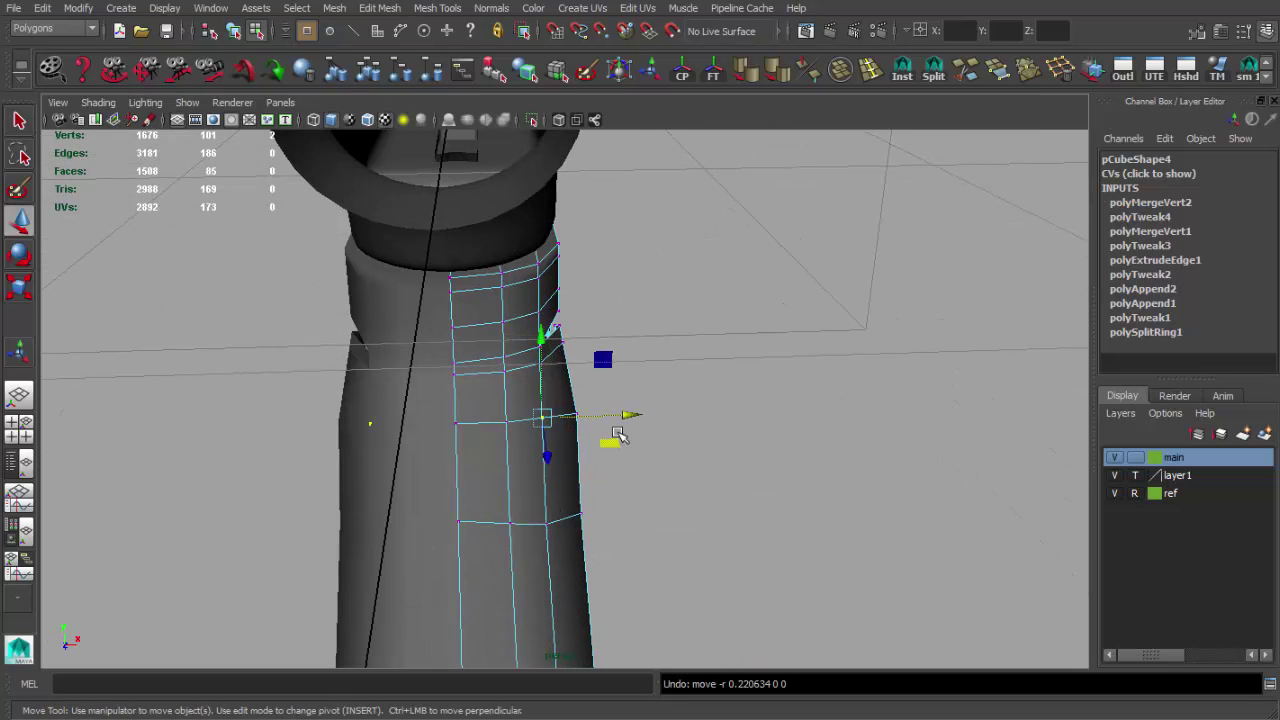
mouse_move(632, 518)
alt+mouse_down()
mouse_move(657, 443)
mouse_move(537, 325)
mouse_move(588, 338)
alt+mouse_up()
key(ctrl+z)
key(ctrl+z)
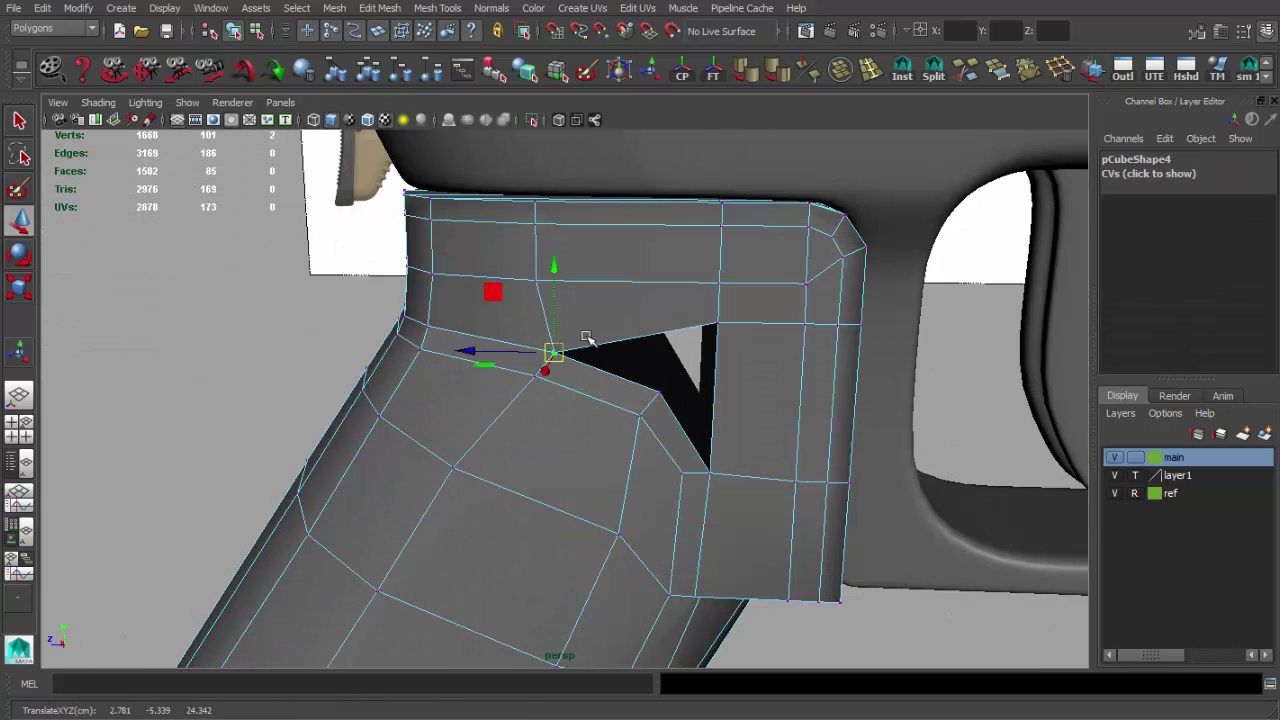
click(1034, 76)
alt+drag(545, 265, 566, 352)
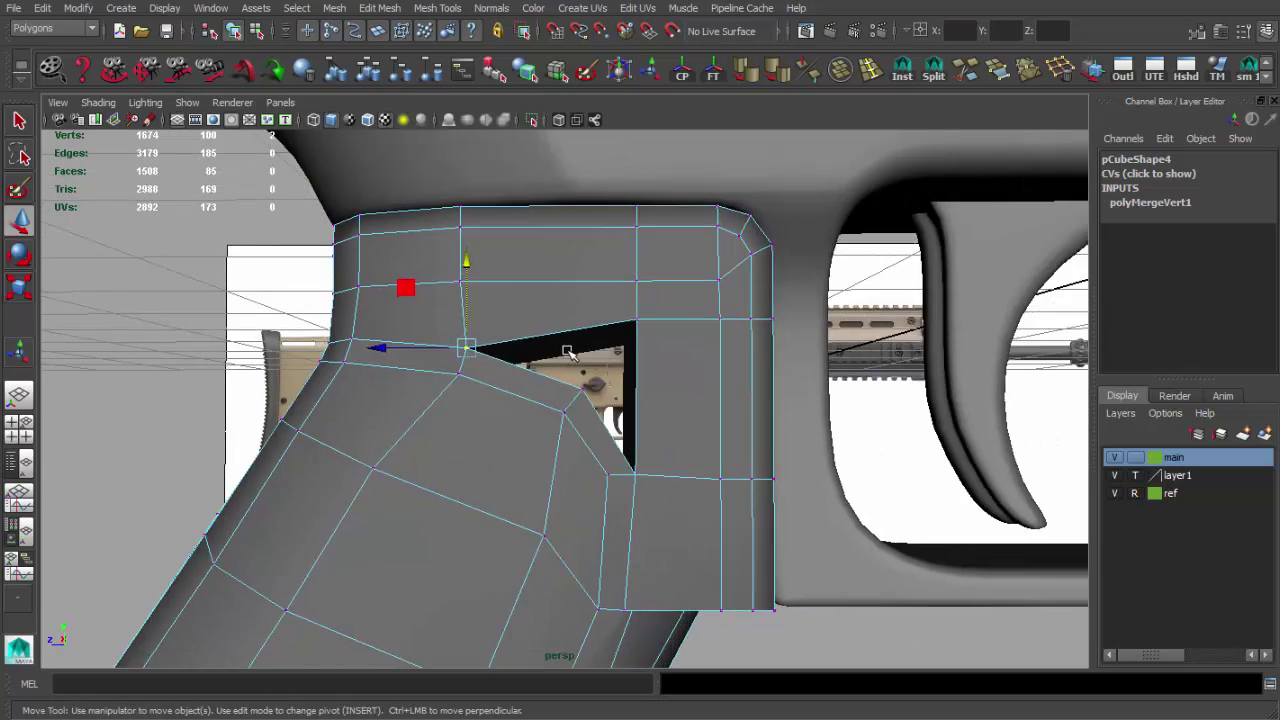
click(640, 390)
Undo the latest moves, the appended triangle and the polygon split
scroll(570, 289, up, 2)
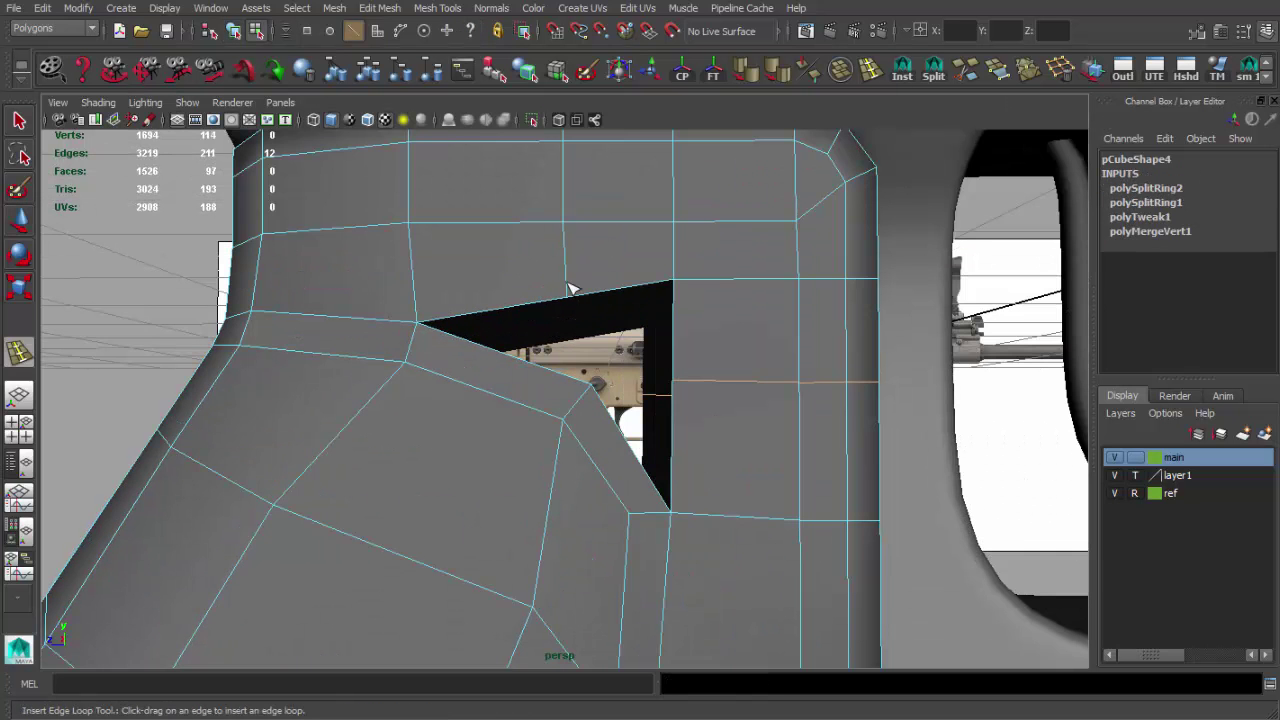
key(ctrl+z)
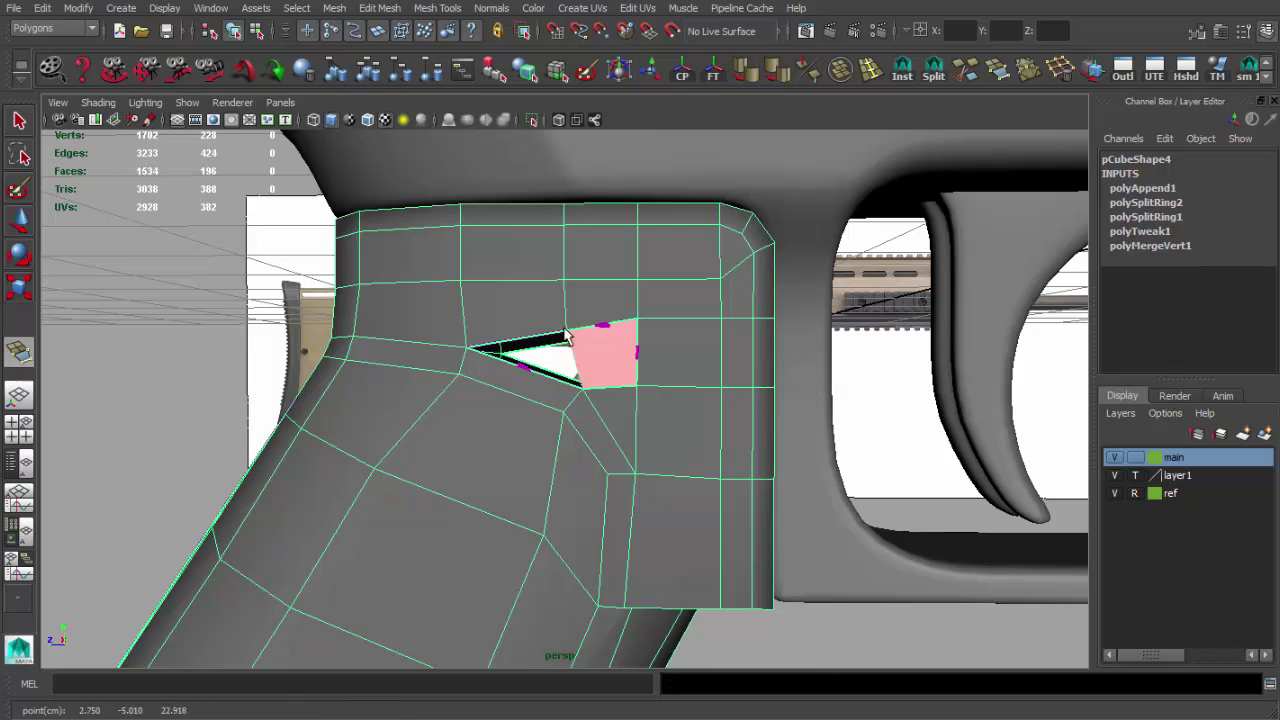
key(ctrl+z)
right_click(624, 332)
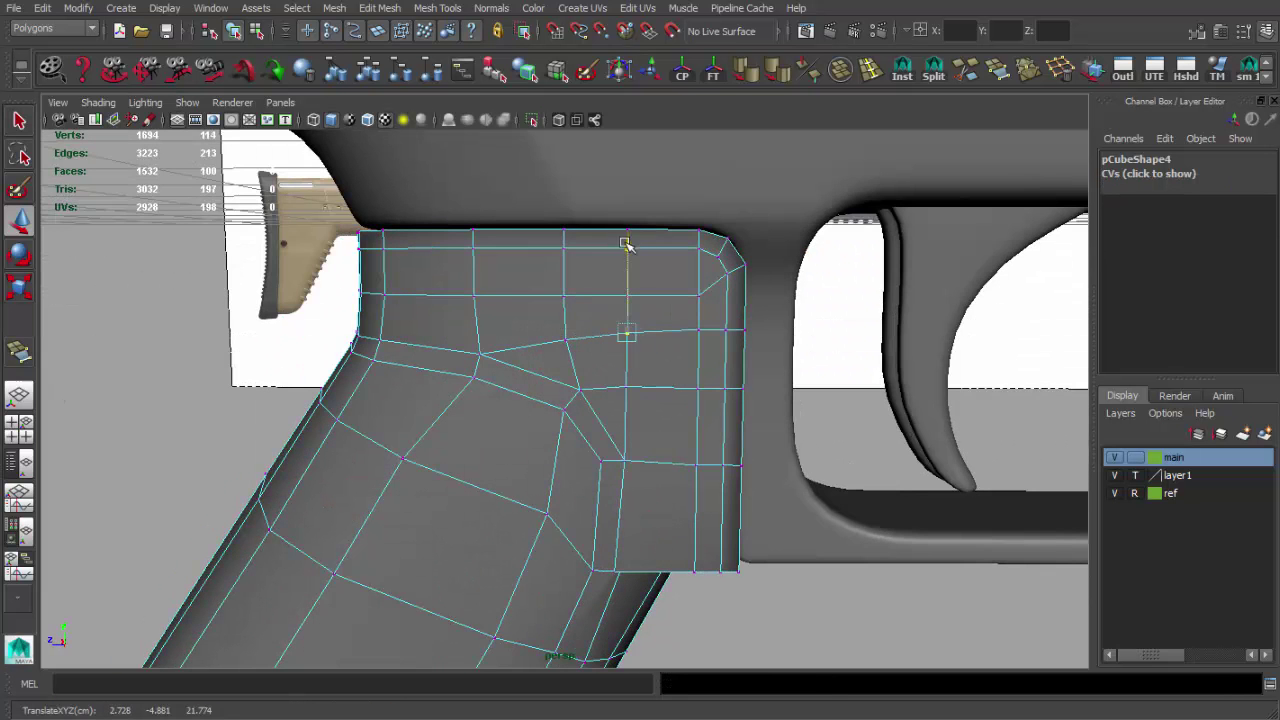
key(ctrl+z)
key(ctrl+z)
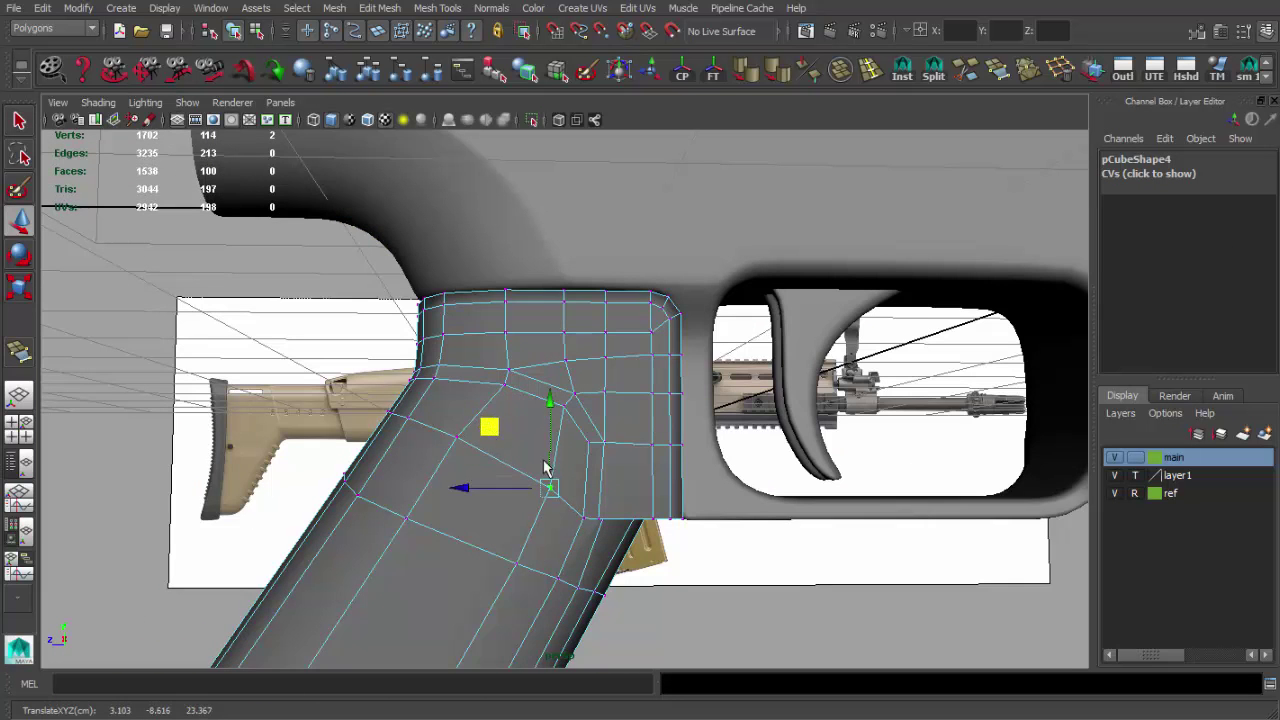
key(ctrl+z)
key(ctrl+z)
key(ctrl+z)
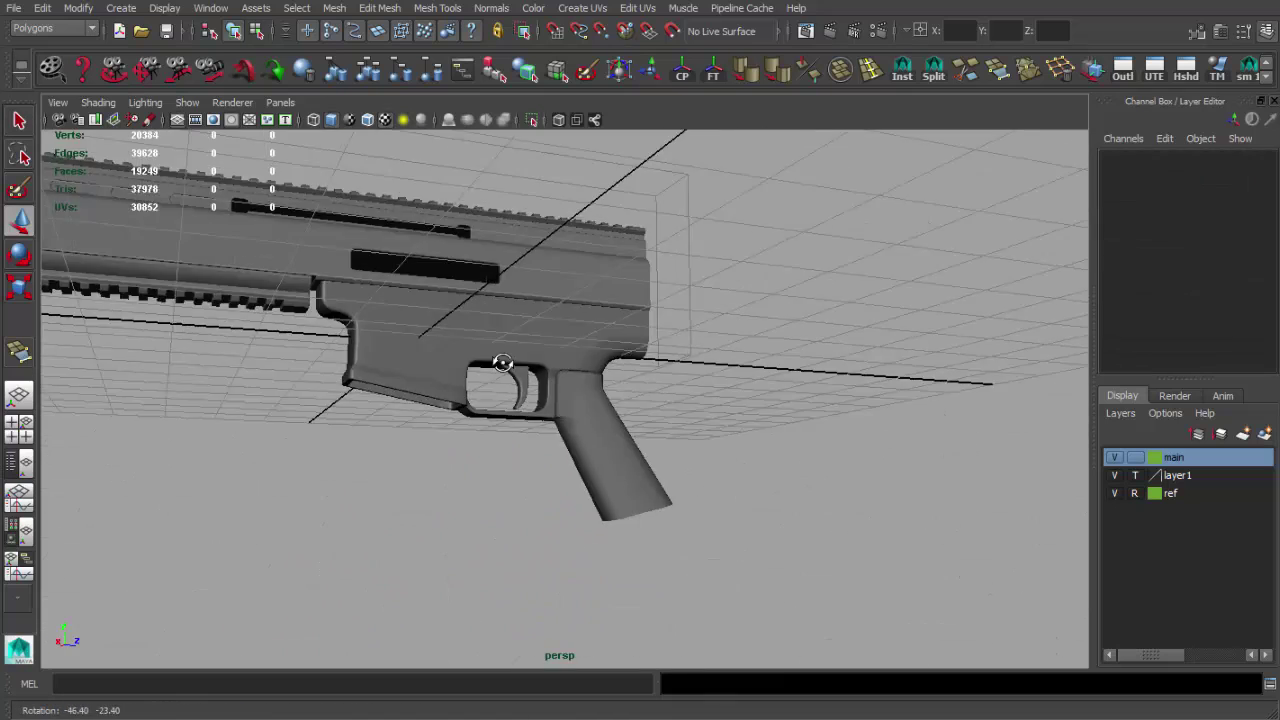
key(ctrl+z)
Assign an existing material to the grip model
key(ctrl+z)
right_click(525, 435)
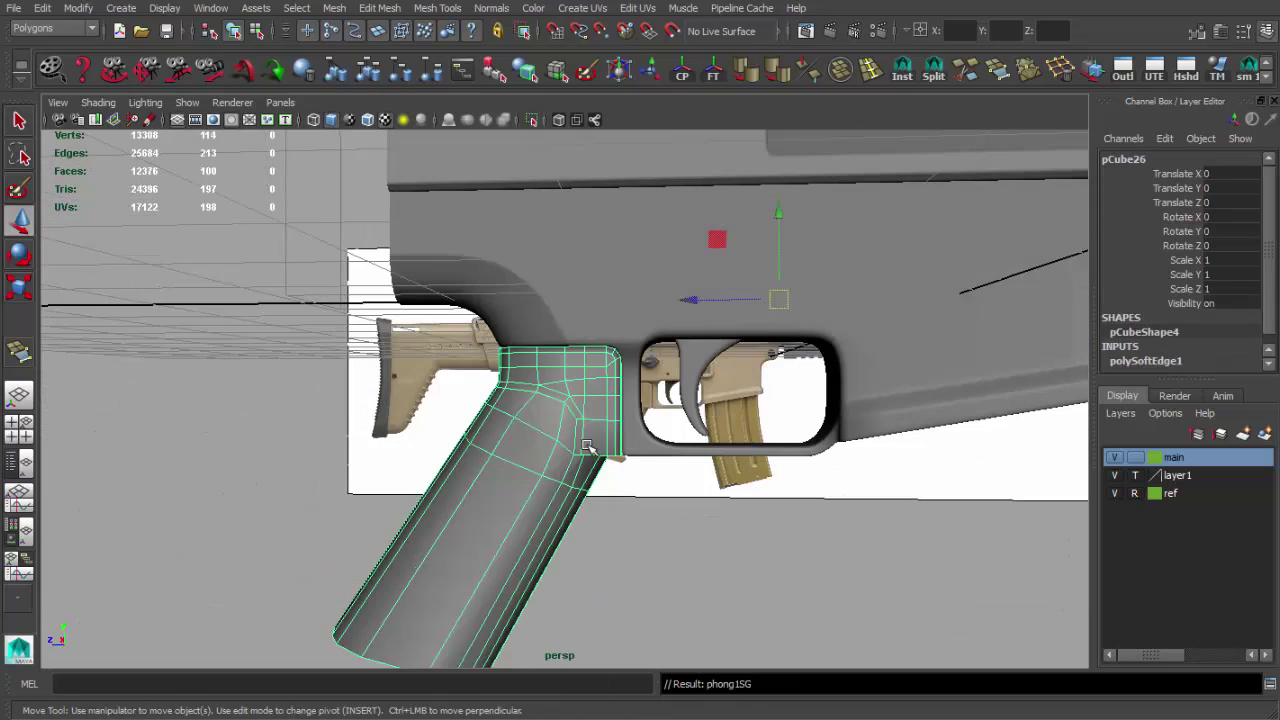
key(ctrl+z)
right_drag(531, 256, 537, 638)
mouse_move(666, 591)
alt+mouse_down()
mouse_move(400, 351)
mouse_move(691, 413)
mouse_move(651, 514)
mouse_move(520, 363)
mouse_move(763, 420)
mouse_move(594, 496)
mouse_move(650, 350)
mouse_move(553, 387)
mouse_move(594, 514)
alt+mouse_up()
scroll(400, 351, up, 3)
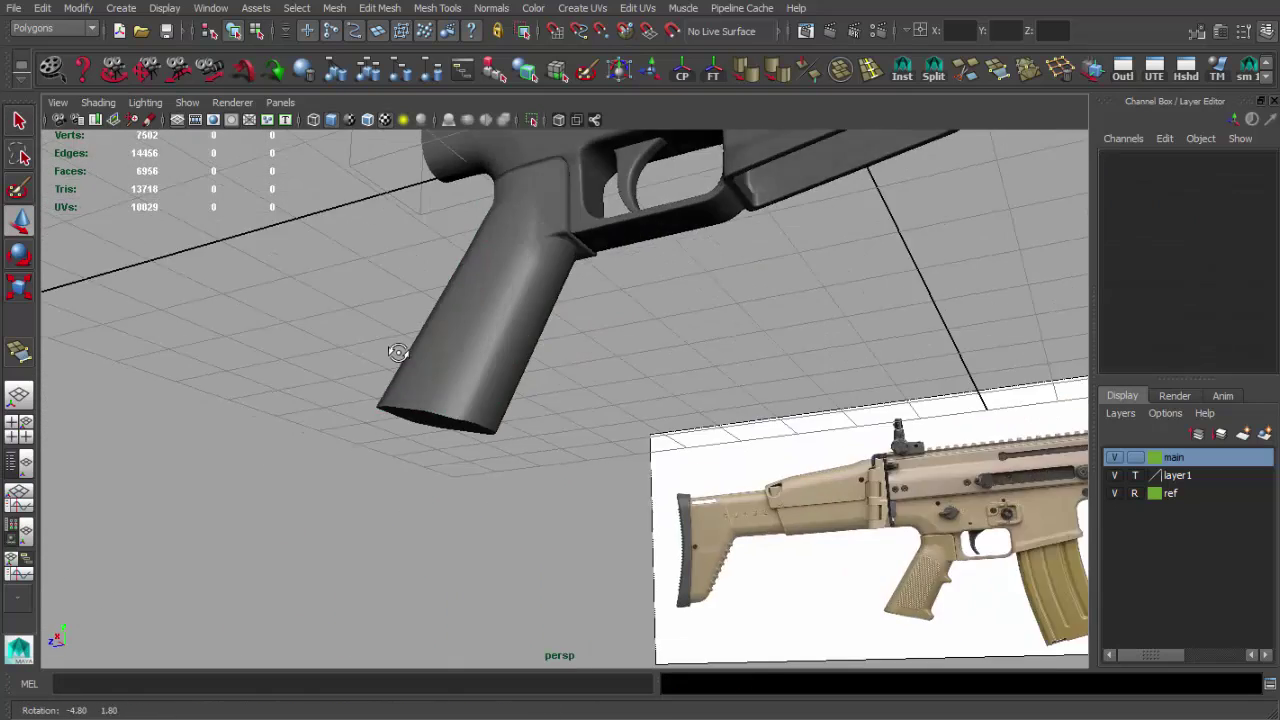
Split a polygon at the grip's front corner by the trigger guard
click(933, 70)
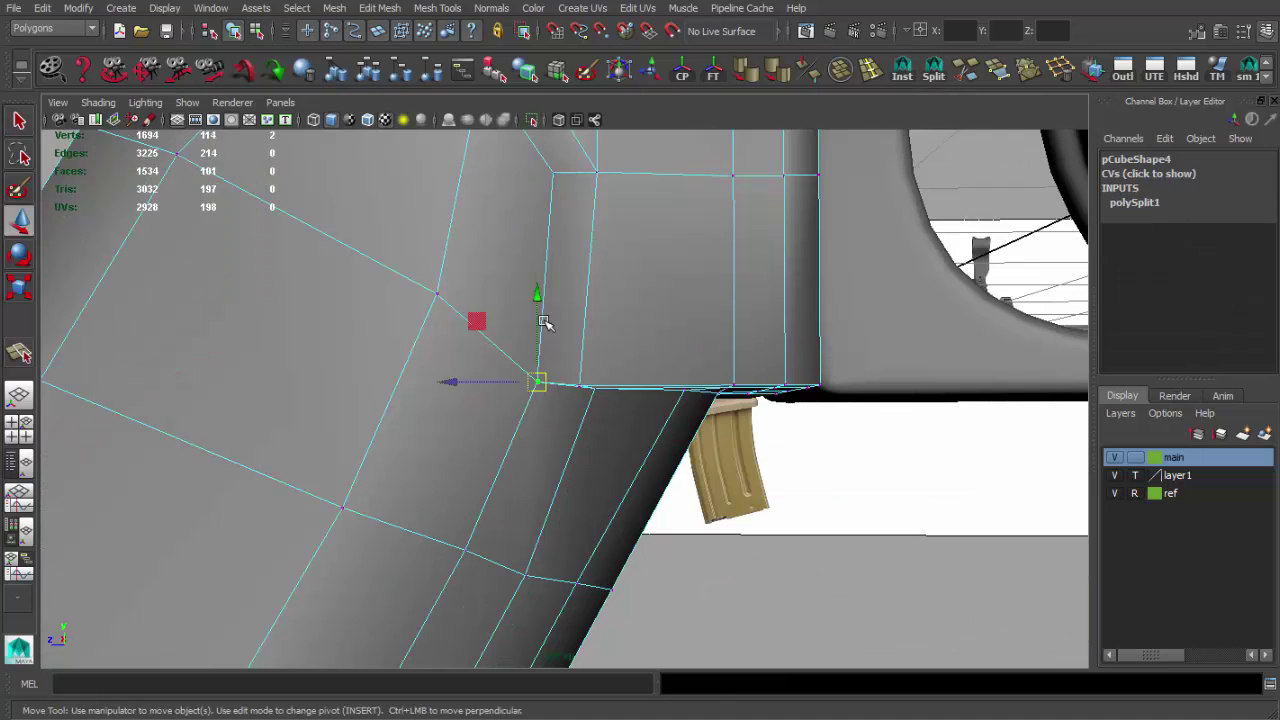
alt+right_drag(543, 322, 548, 415)
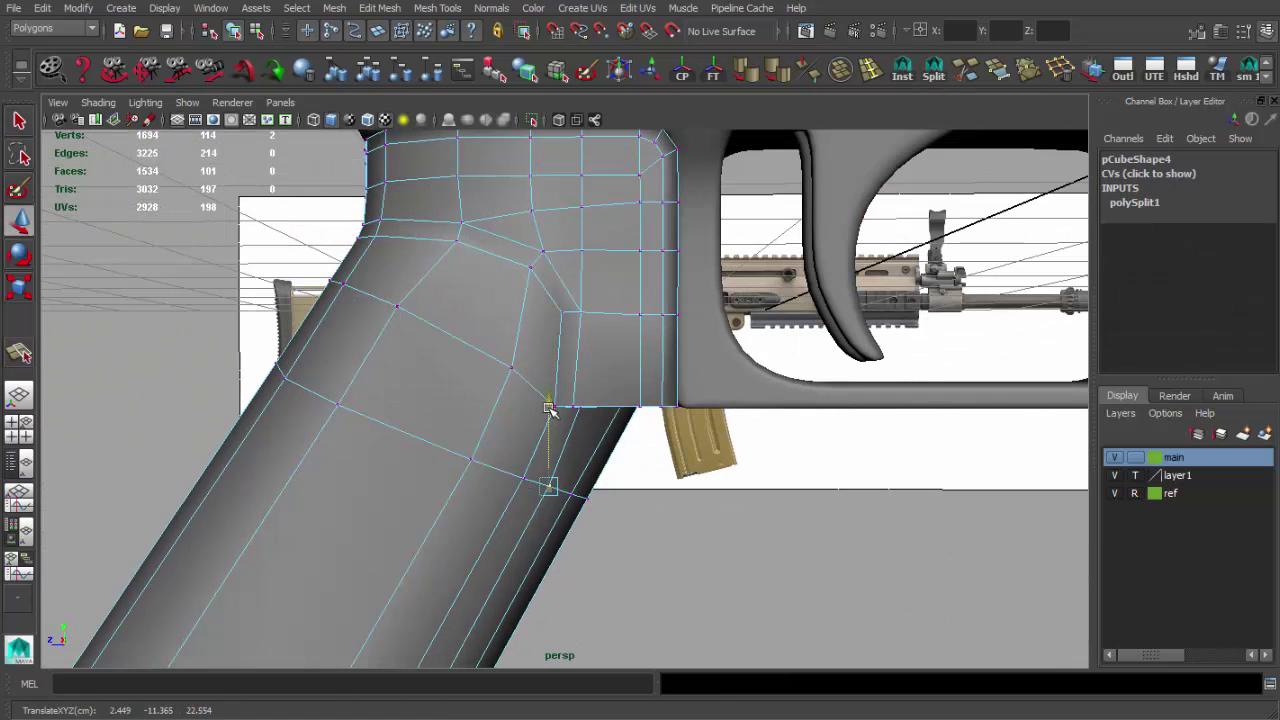
key(w)
mouse_move(548, 410)
alt+mouse_down()
mouse_move(586, 437)
mouse_move(769, 434)
alt+mouse_up()
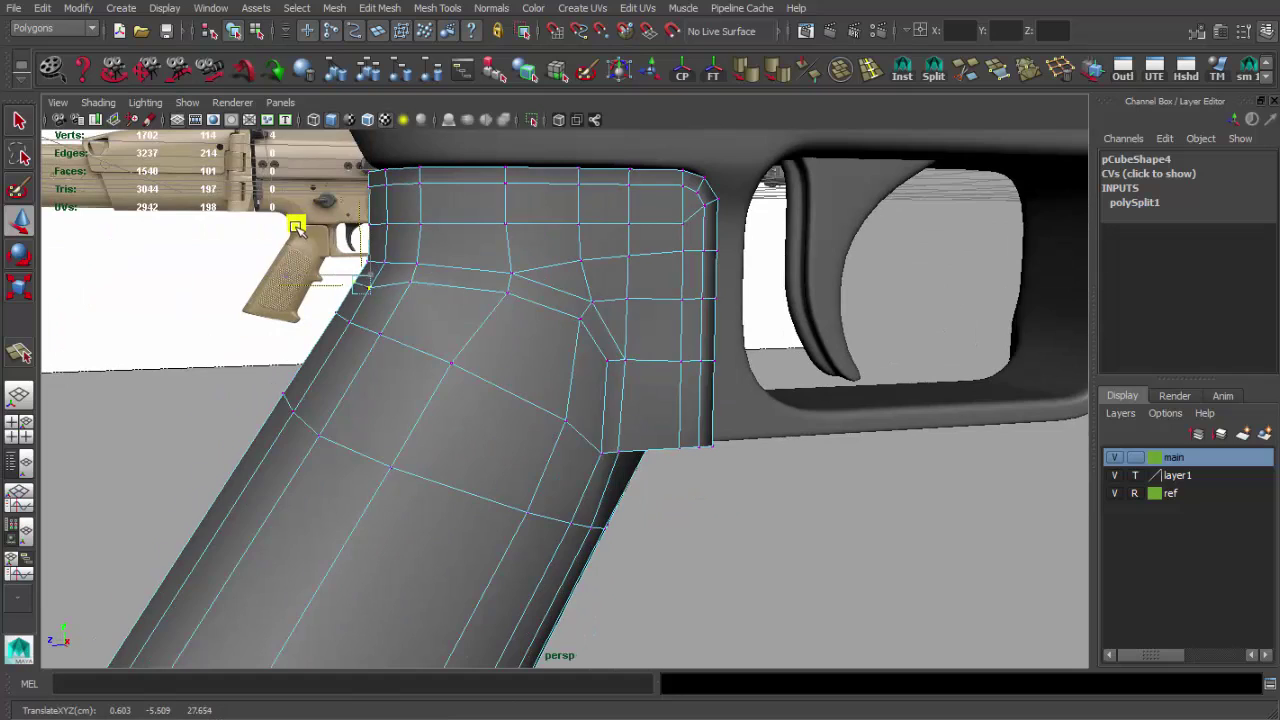
key(q)
alt+drag(298, 229, 428, 290)
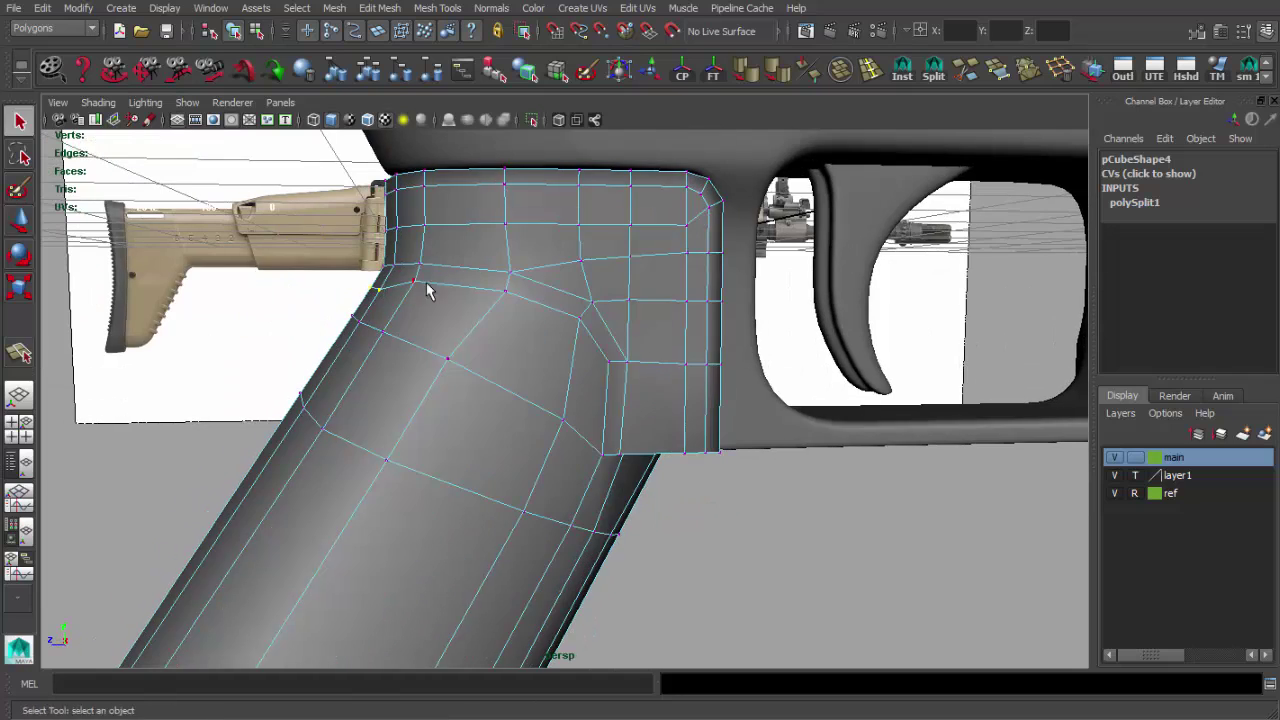
key(F8)
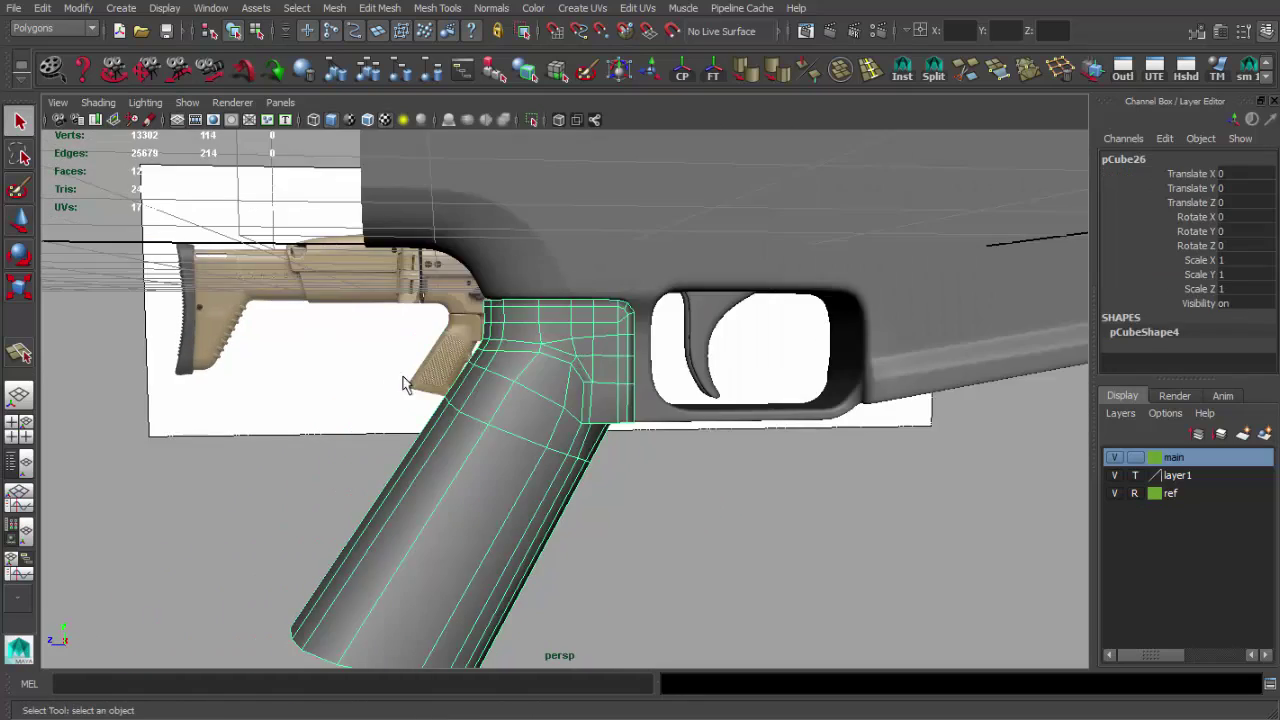
mouse_move(448, 357)
alt+mouse_down()
mouse_move(435, 391)
mouse_move(602, 368)
mouse_move(669, 429)
mouse_move(733, 360)
alt+mouse_up()
Cut another split across the top-corner face, then inspect the smoothed grip
key(4)
click(845, 425)
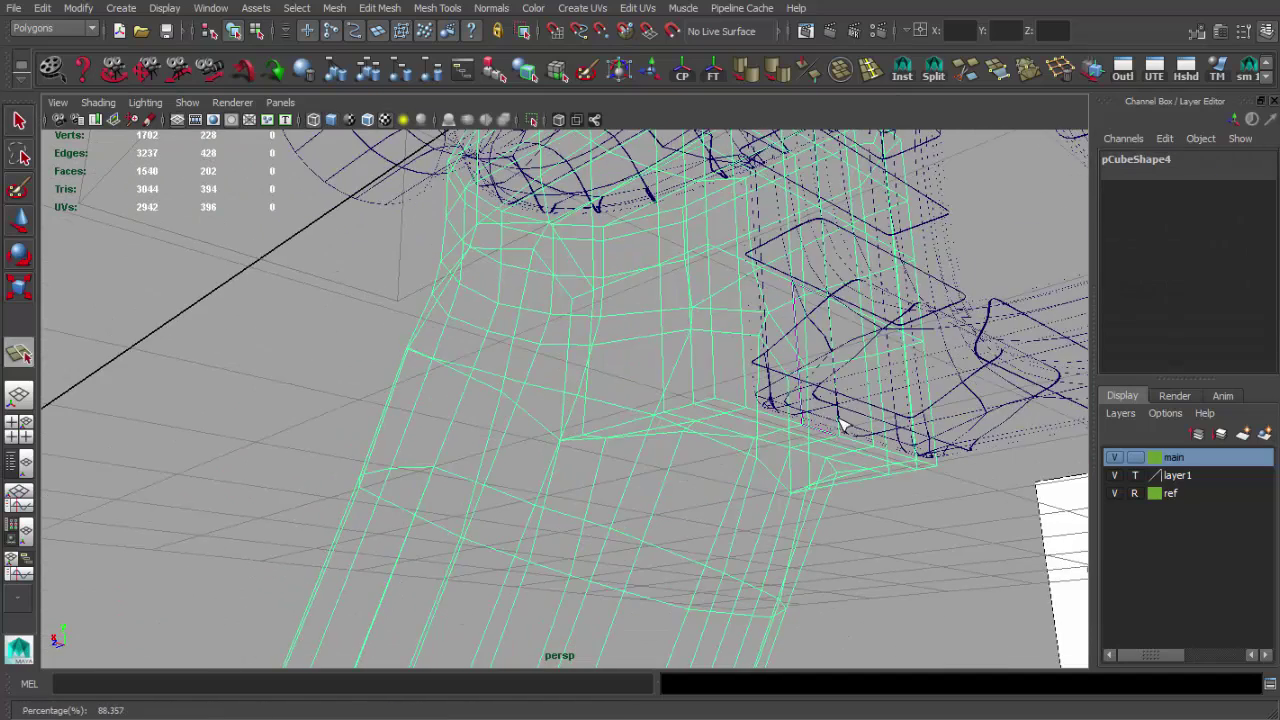
key(ctrl+z)
key(ctrl+z)
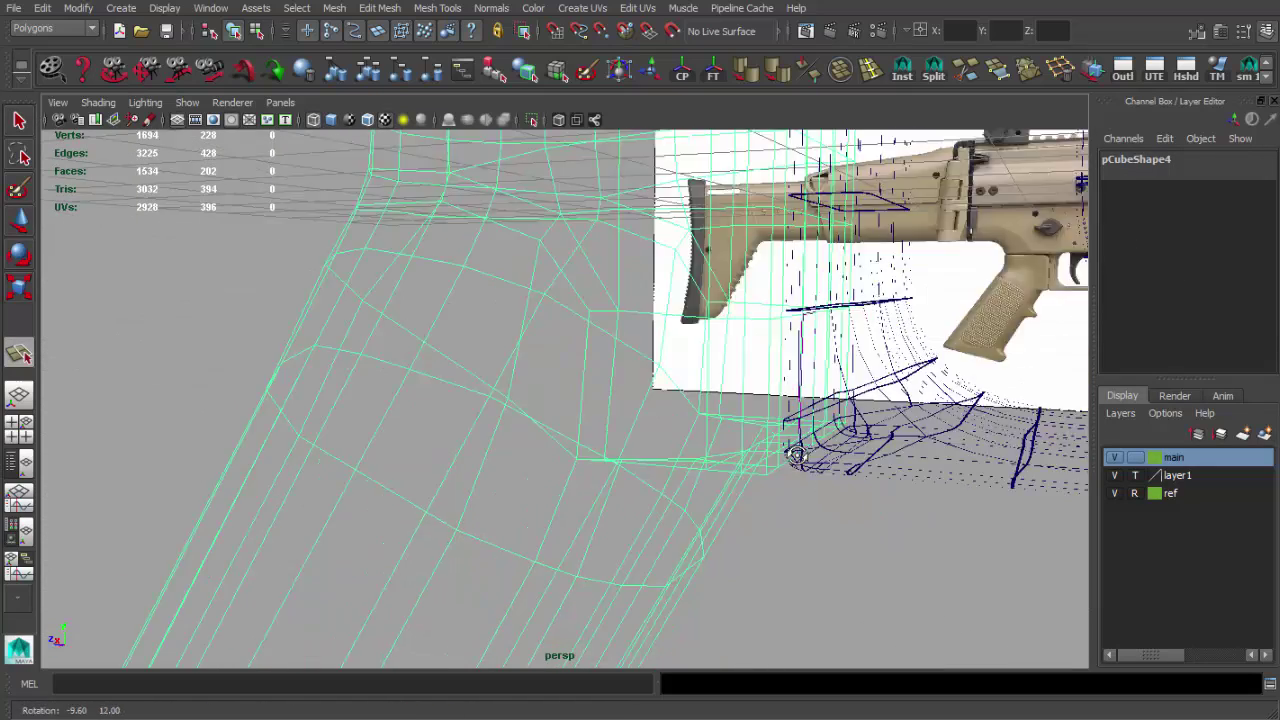
key(ctrl+z)
key(ctrl+z)
key(shift+z)
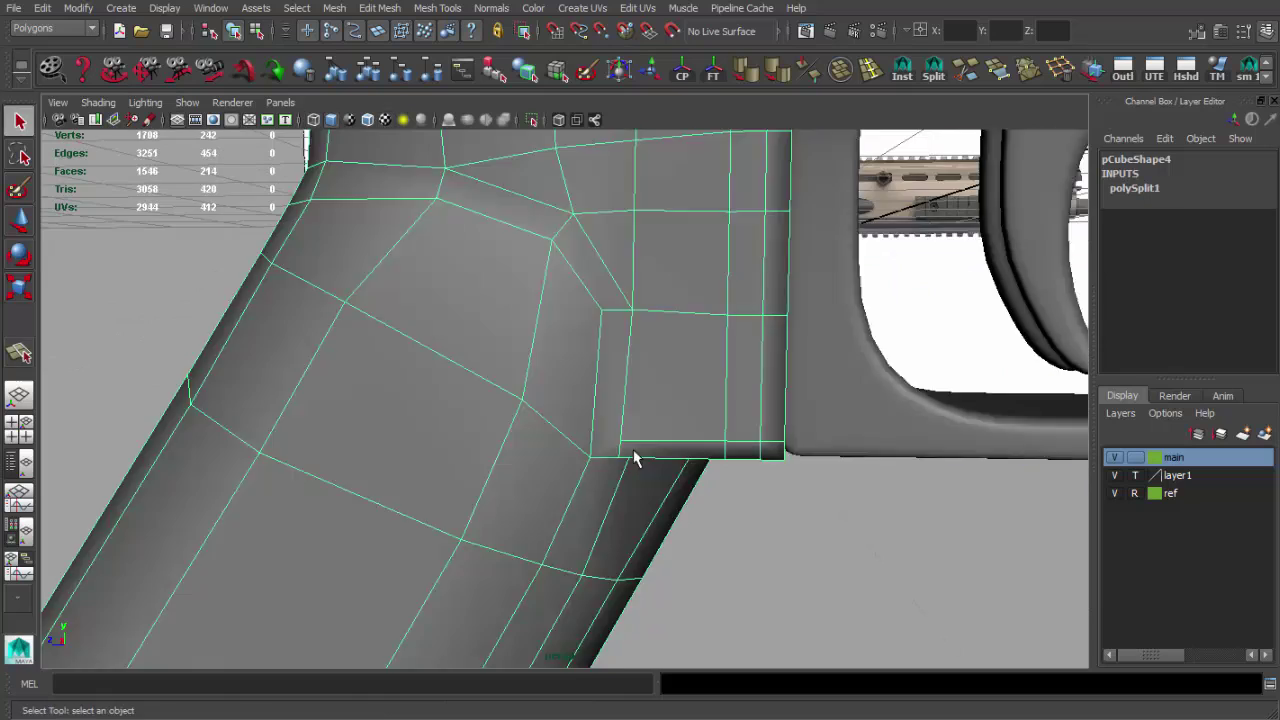
key(shift+z)
key(shift+z)
key(Return)
mouse_move(637, 458)
alt+mouse_down()
mouse_move(597, 434)
mouse_move(626, 437)
alt+mouse_up()
scroll(689, 529, down, 5)
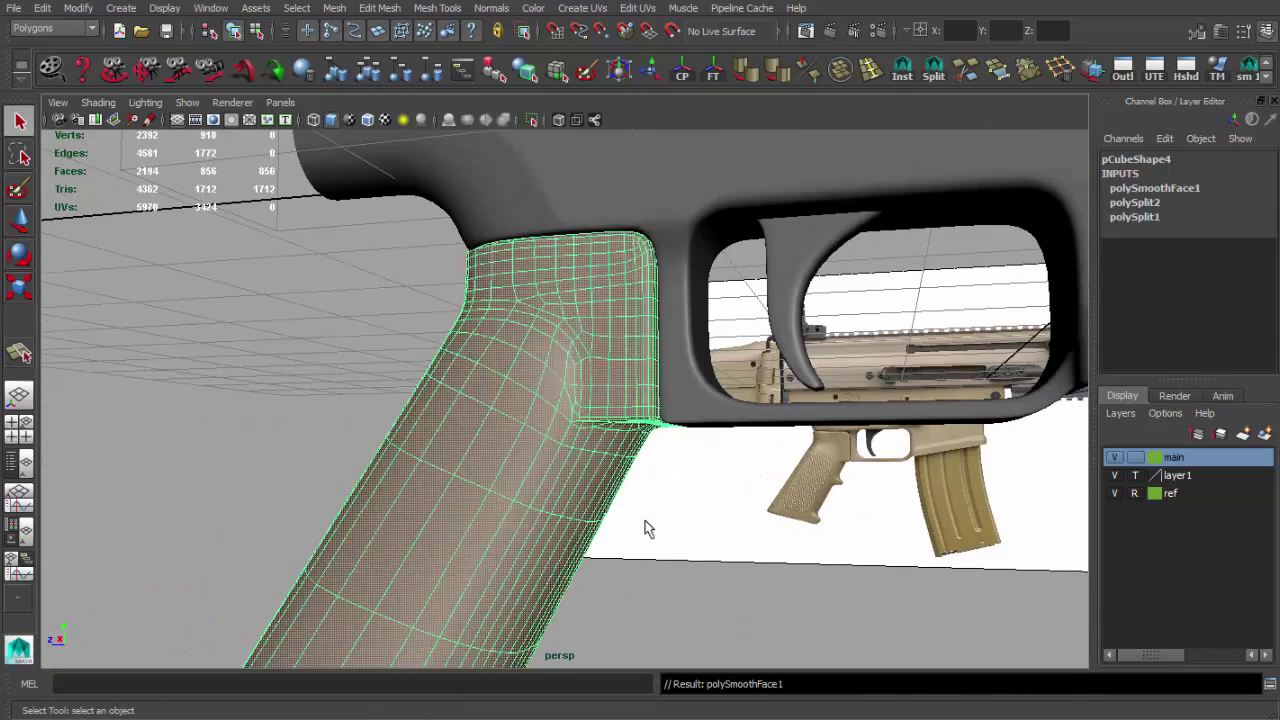
mouse_move(645, 520)
alt+mouse_down()
mouse_move(665, 496)
mouse_move(714, 479)
mouse_move(654, 520)
mouse_move(423, 451)
mouse_move(440, 414)
mouse_move(697, 395)
mouse_move(663, 449)
mouse_move(613, 432)
mouse_move(583, 443)
mouse_move(600, 430)
alt+mouse_up()
Undo the smoothing and cut a new split across the grip's front corner
key(ctrl+z)
scroll(663, 449, up, 5)
alt+drag(395, 369, 449, 331)
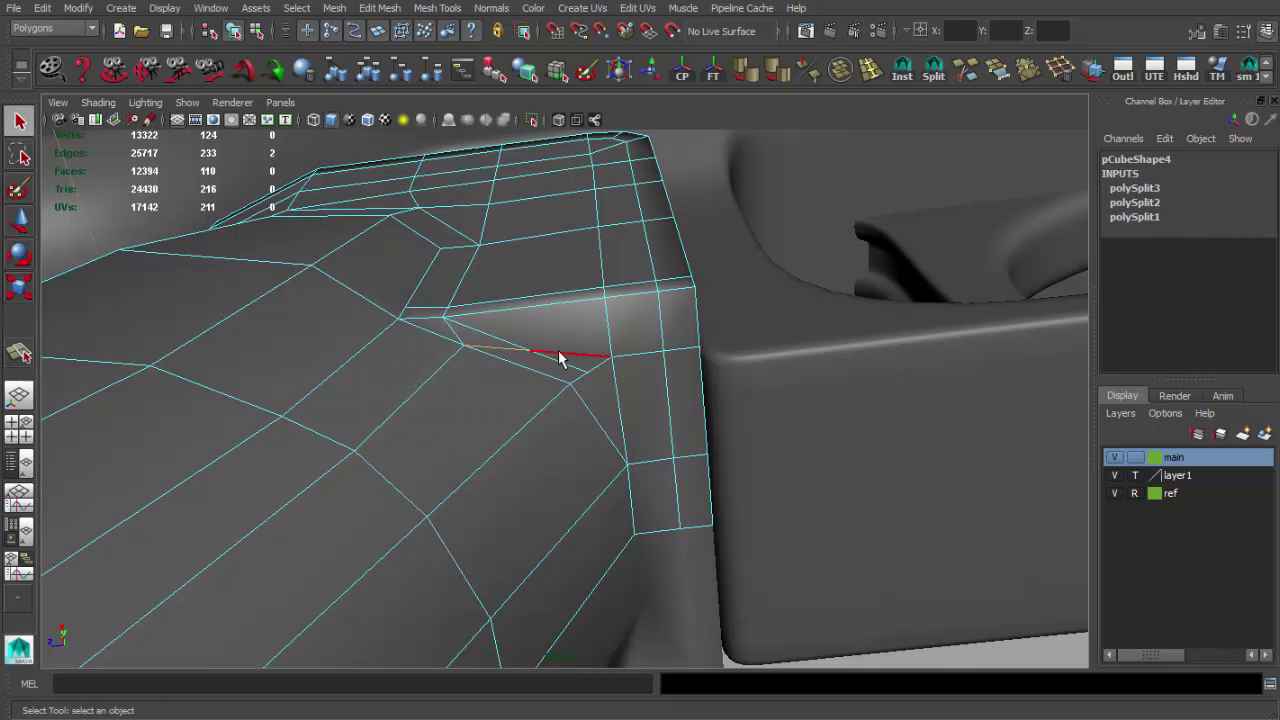
alt+drag(924, 169, 560, 376)
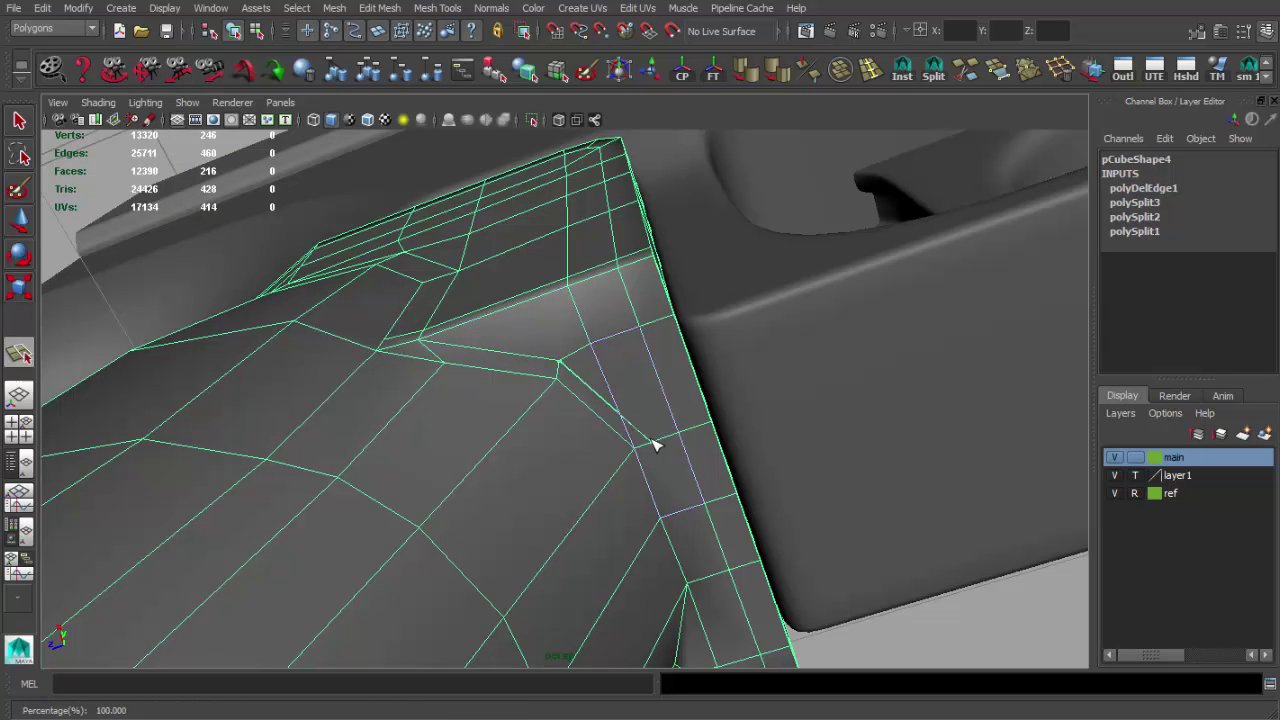
click(688, 517)
alt+drag(688, 517, 580, 517)
key(Return)
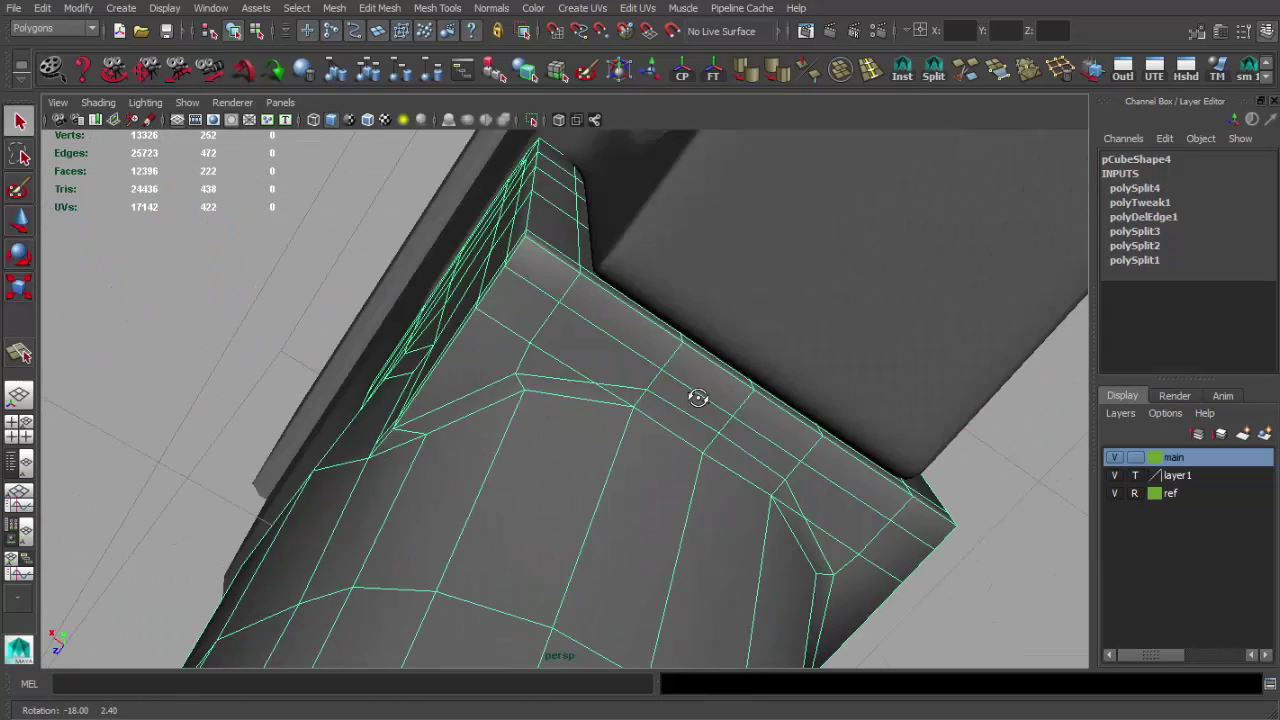
Delete the stray corner edges and add a fresh split there
alt+drag(694, 397, 672, 468)
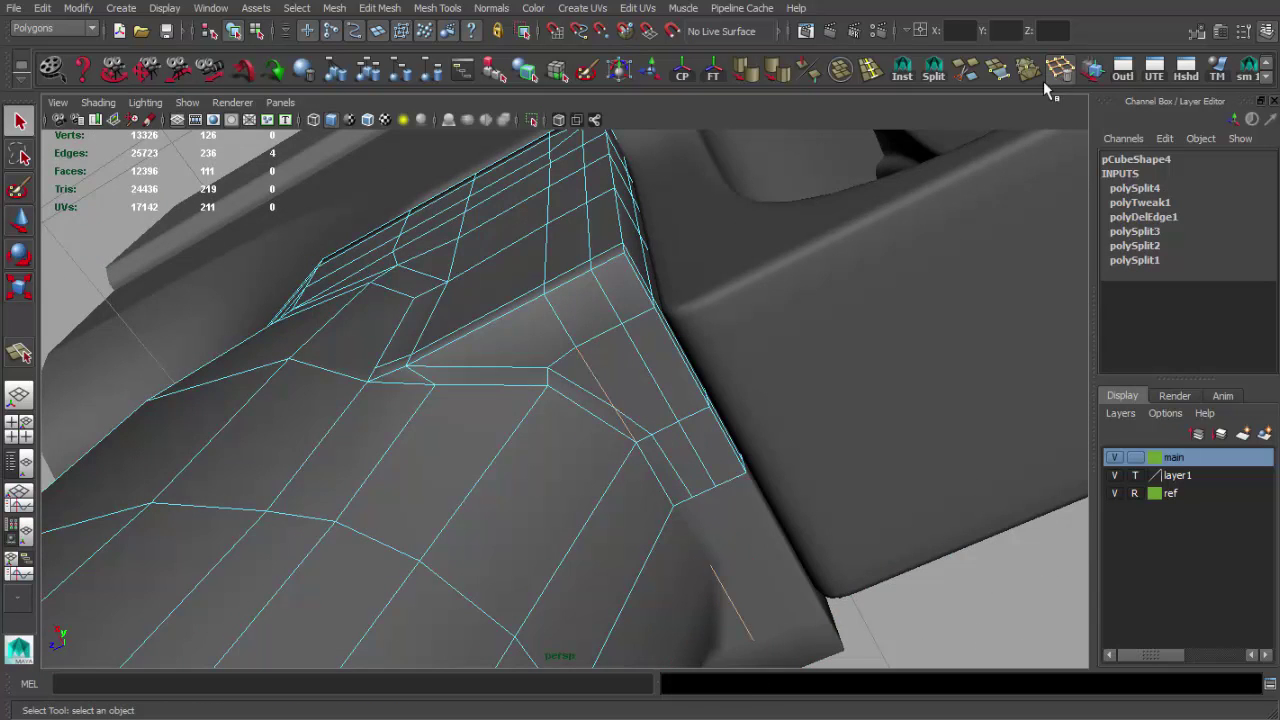
key(Delete)
alt+drag(760, 320, 637, 442)
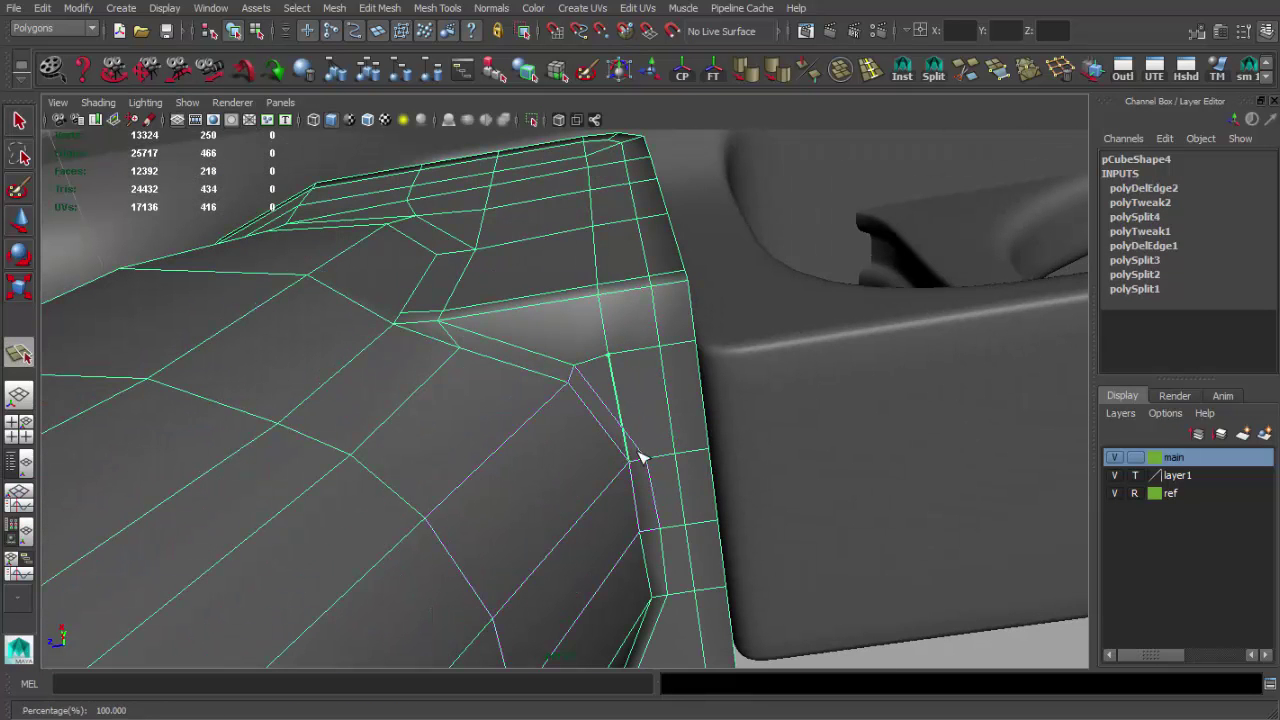
key(Return)
mouse_move(627, 458)
alt+mouse_down()
mouse_move(583, 333)
mouse_move(572, 352)
mouse_move(587, 390)
alt+mouse_up()
key(q)
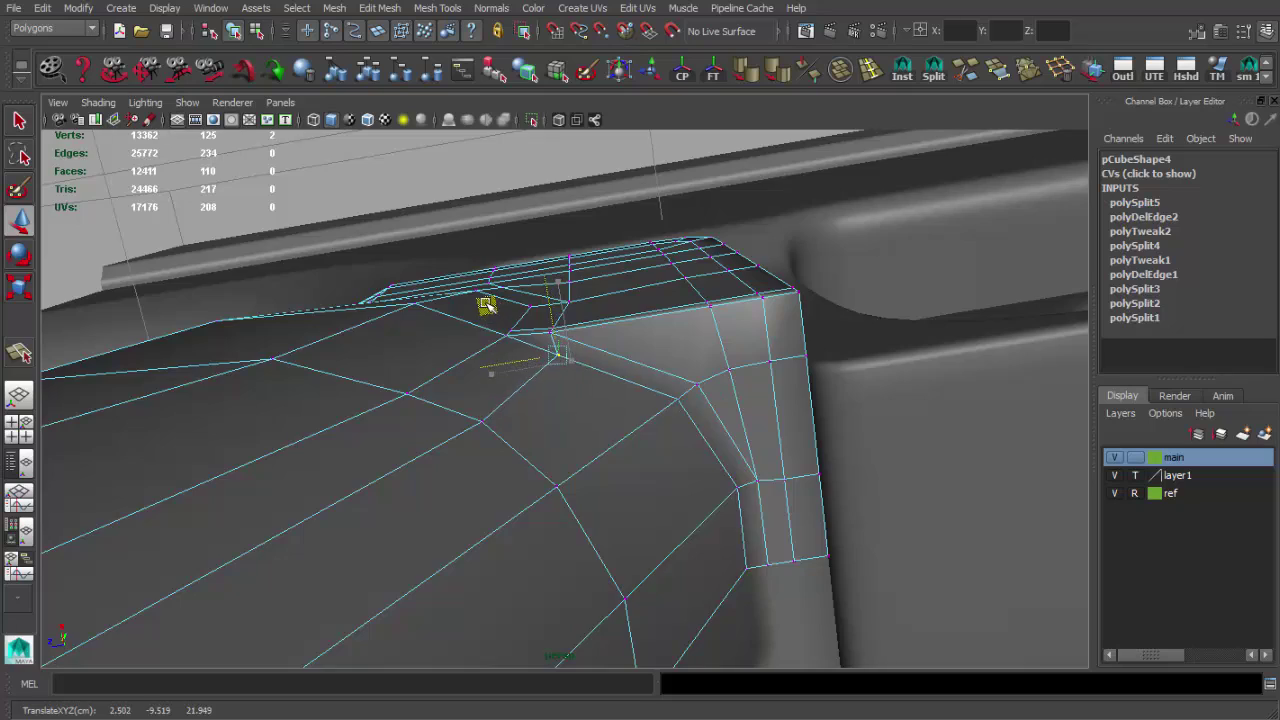
mouse_move(486, 305)
alt+mouse_down()
mouse_move(634, 443)
mouse_move(714, 491)
mouse_move(368, 459)
alt+mouse_up()
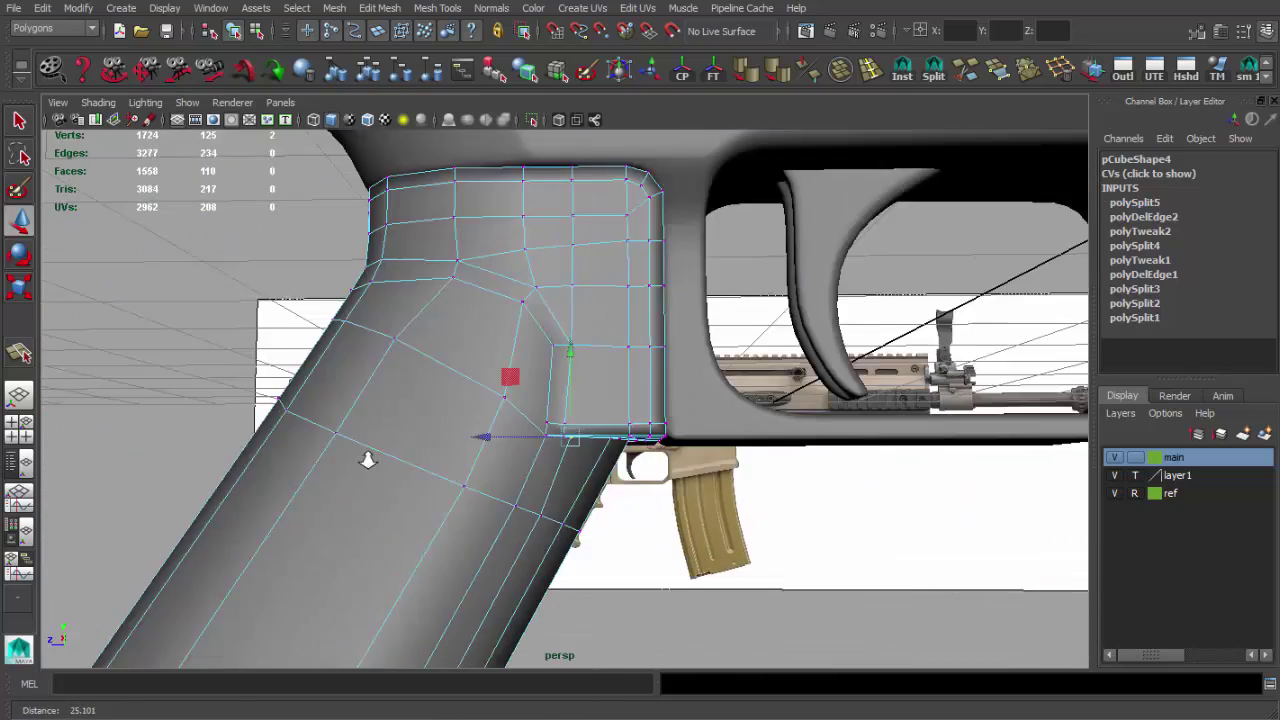
Insert several edge loops running down the grip
scroll(600, 423, up, 4)
key(q)
key(F8)
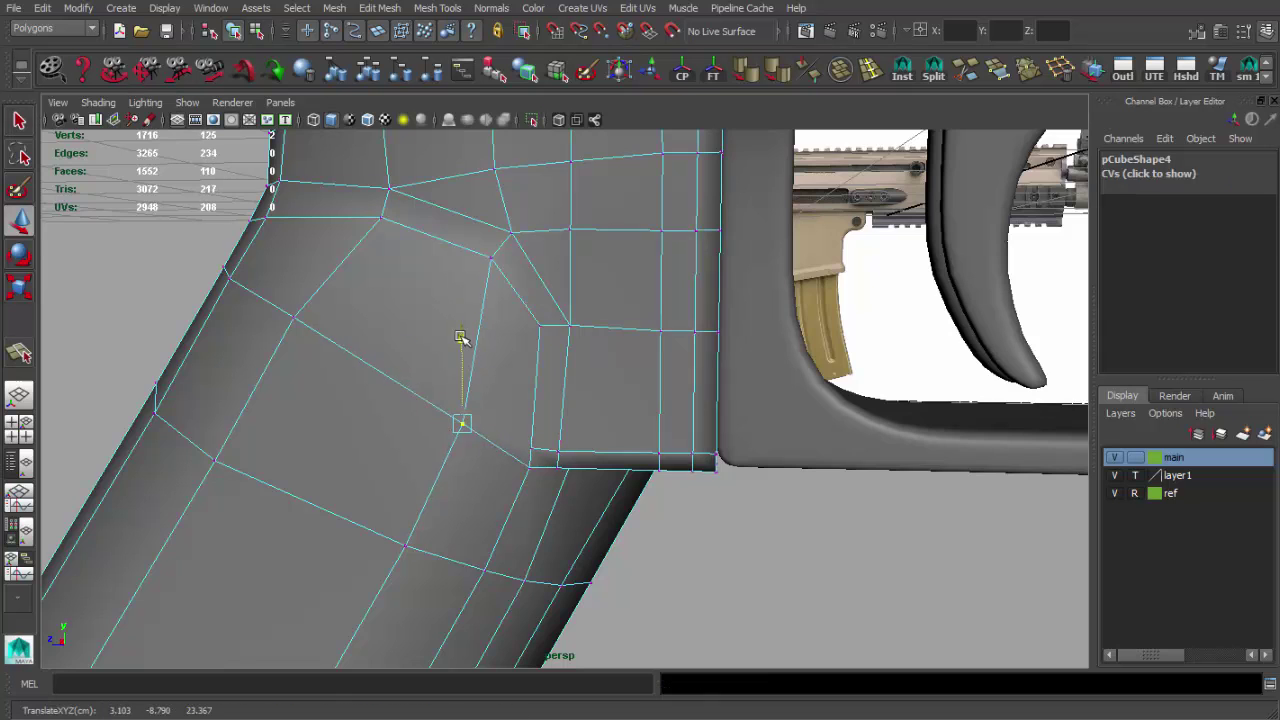
mouse_move(460, 337)
alt+mouse_down()
mouse_move(527, 383)
mouse_move(577, 443)
mouse_move(748, 228)
mouse_move(600, 400)
alt+mouse_up()
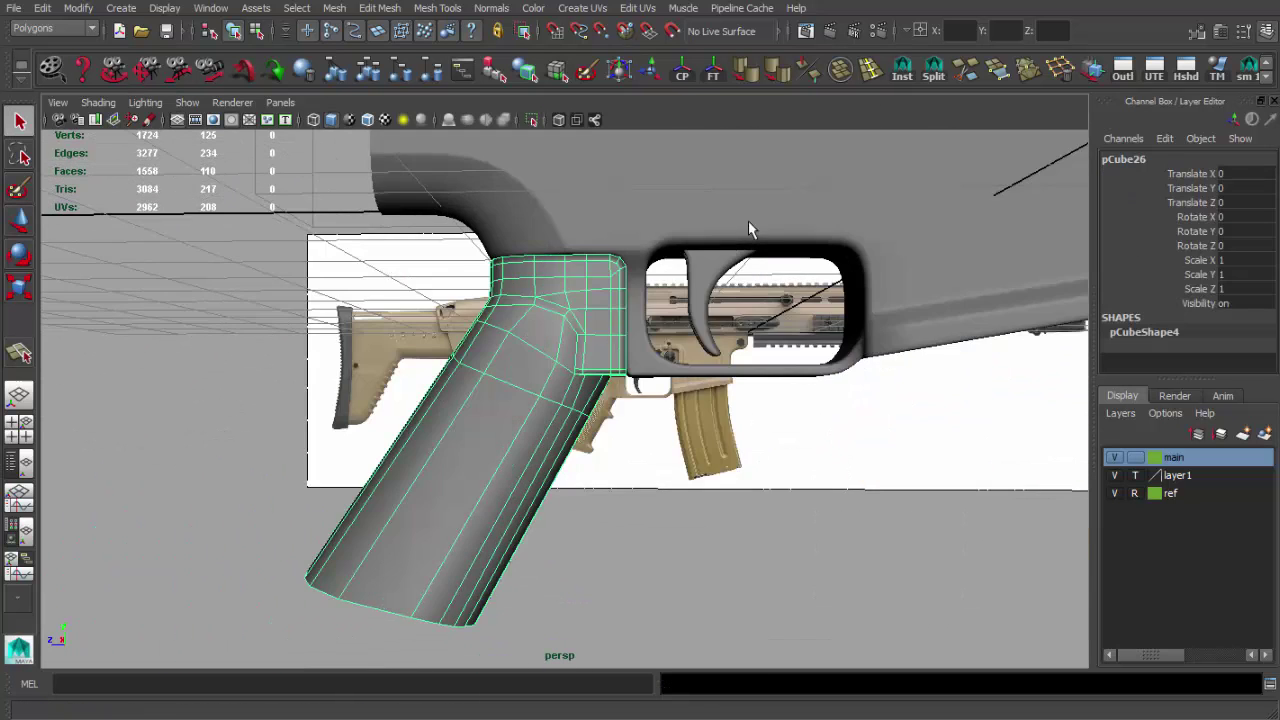
shift+right_drag(600, 400, 592, 416)
click(545, 488)
click(550, 495)
mouse_move(550, 495)
alt+mouse_down()
mouse_move(623, 534)
mouse_move(718, 549)
alt+mouse_up()
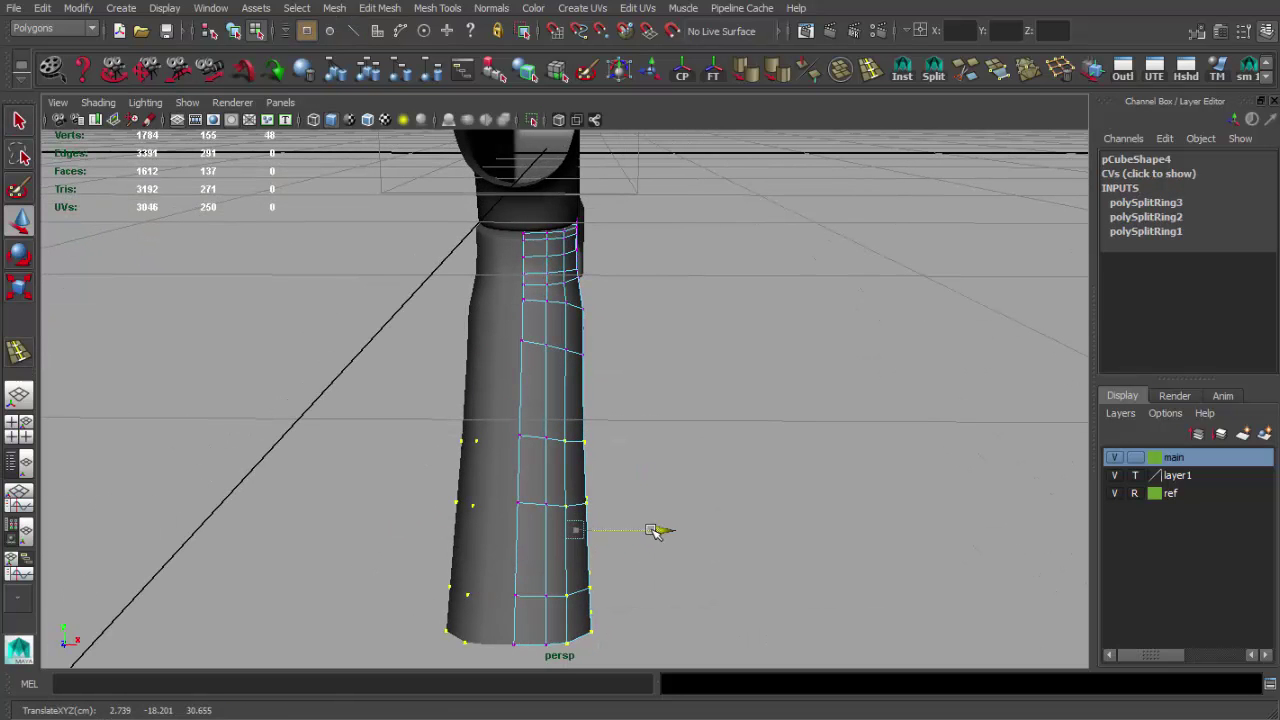
Select the vertices along the grip's bottom edge and inspect them from below
key(q)
mouse_move(572, 470)
alt+mouse_down()
mouse_move(557, 471)
mouse_move(560, 490)
alt+mouse_up()
mouse_move(560, 490)
alt+right_down()
mouse_move(571, 586)
mouse_move(567, 567)
alt+right_up()
alt+drag(567, 567, 562, 508)
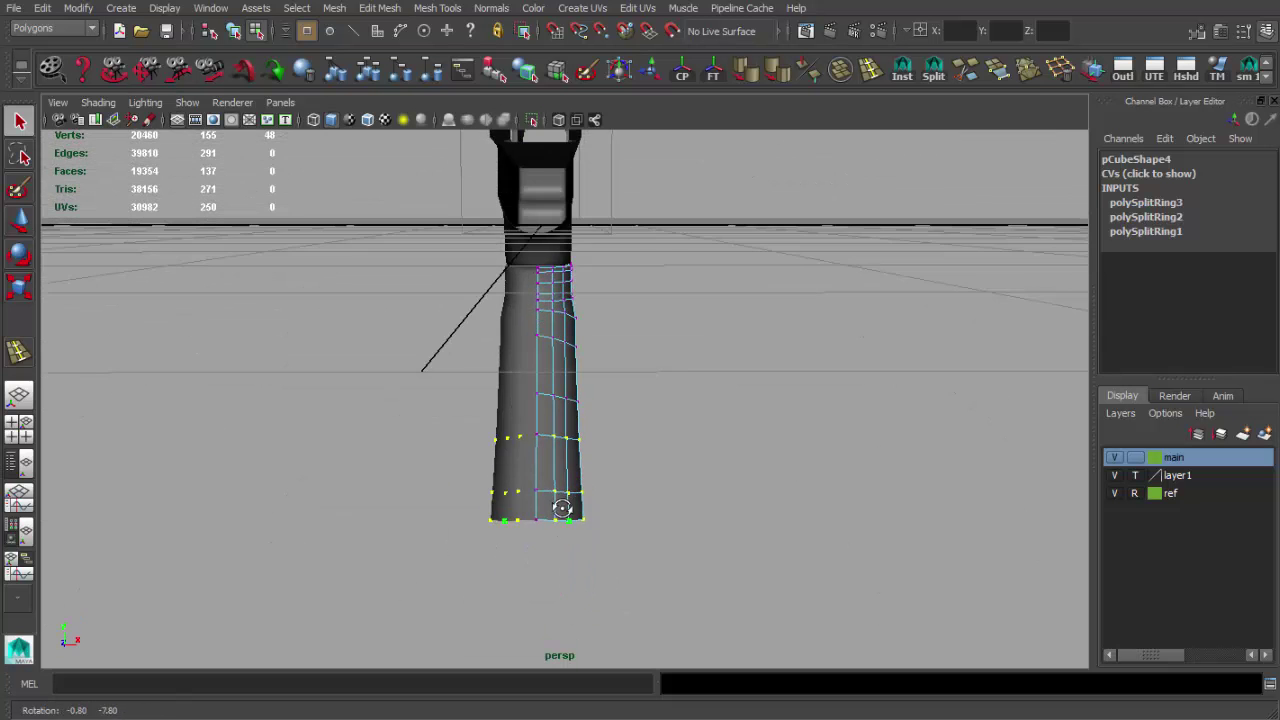
key(F8)
key(q)
mouse_move(506, 434)
alt+mouse_down()
mouse_move(543, 449)
mouse_move(547, 505)
alt+mouse_up()
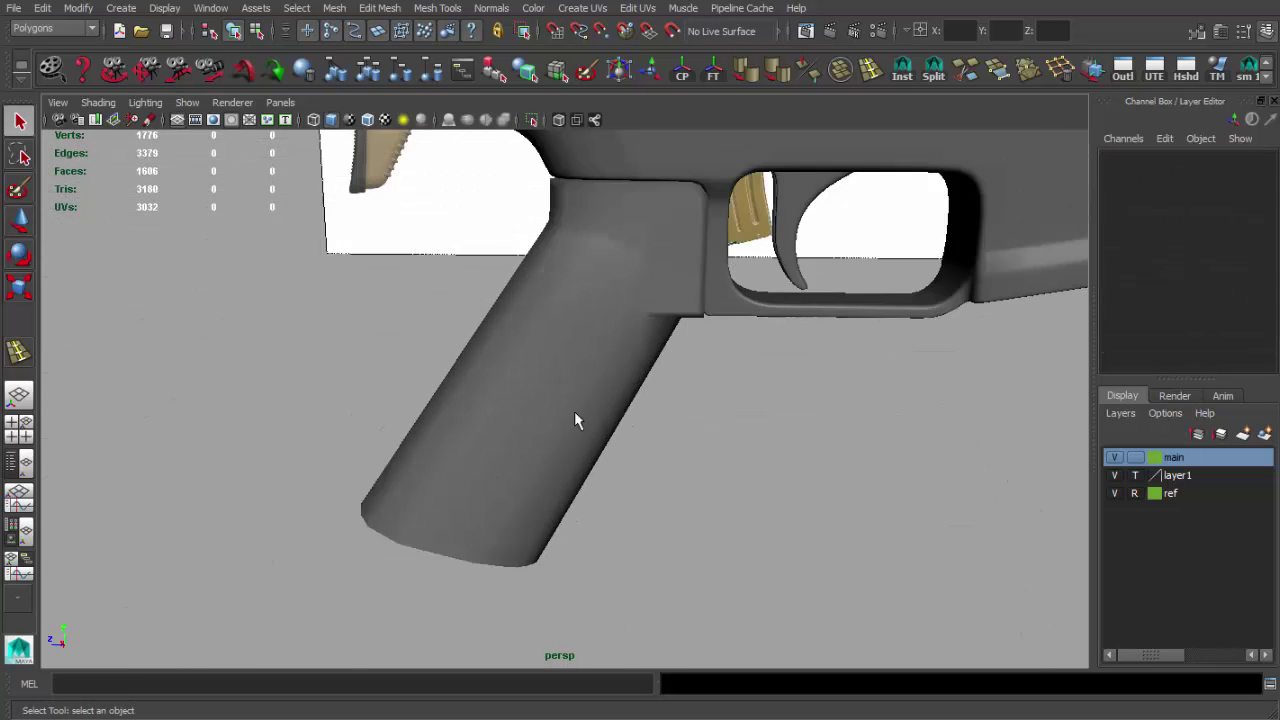
key(F9)
drag(430, 505, 610, 590)
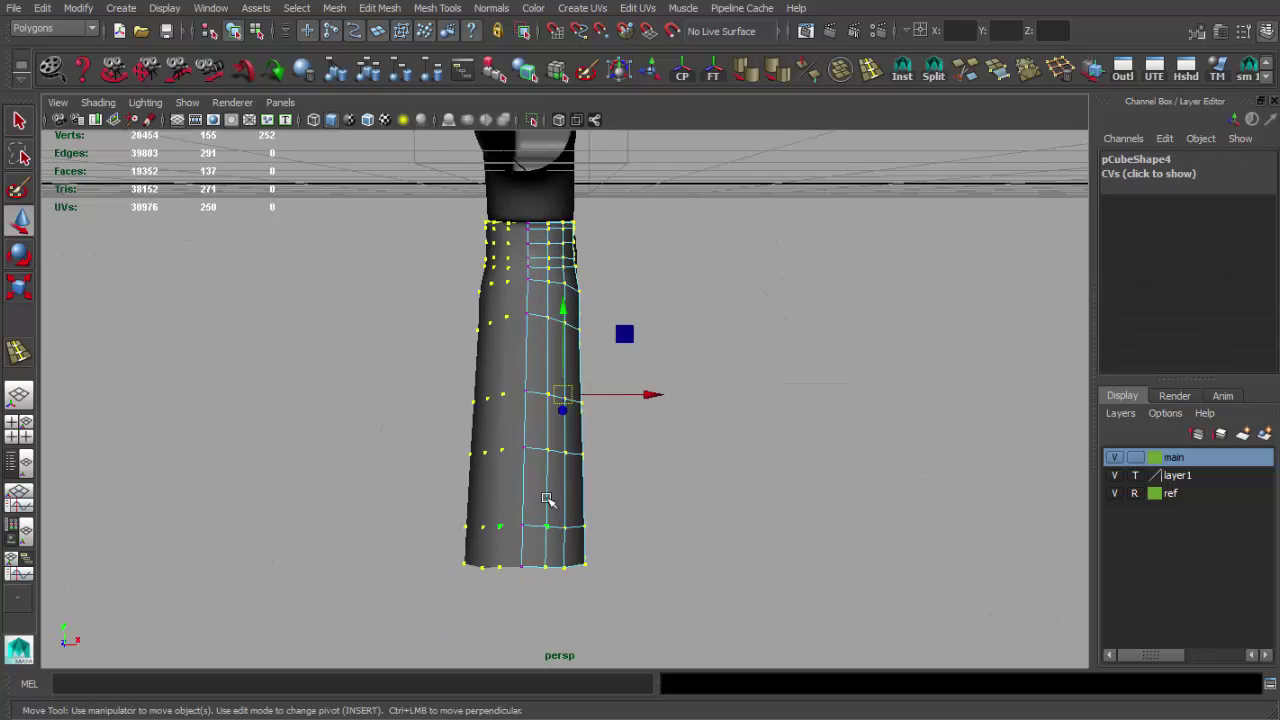
mouse_move(547, 498)
alt+mouse_down()
mouse_move(380, 417)
mouse_move(491, 393)
mouse_move(471, 400)
mouse_move(565, 414)
mouse_move(891, 534)
mouse_move(620, 568)
mouse_move(680, 508)
alt+mouse_up()
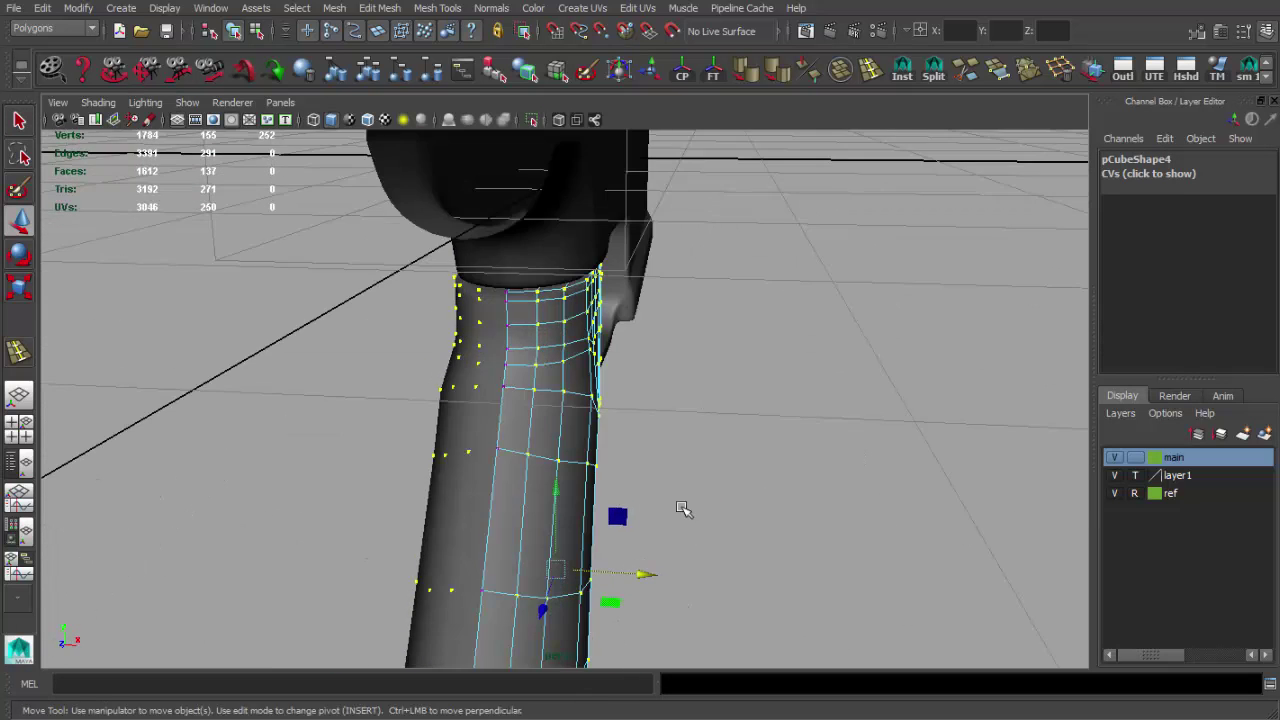
alt+drag(648, 572, 649, 509)
Compare the grip from the side against the textured side reference
key(F8)
key(q)
alt+drag(703, 463, 538, 448)
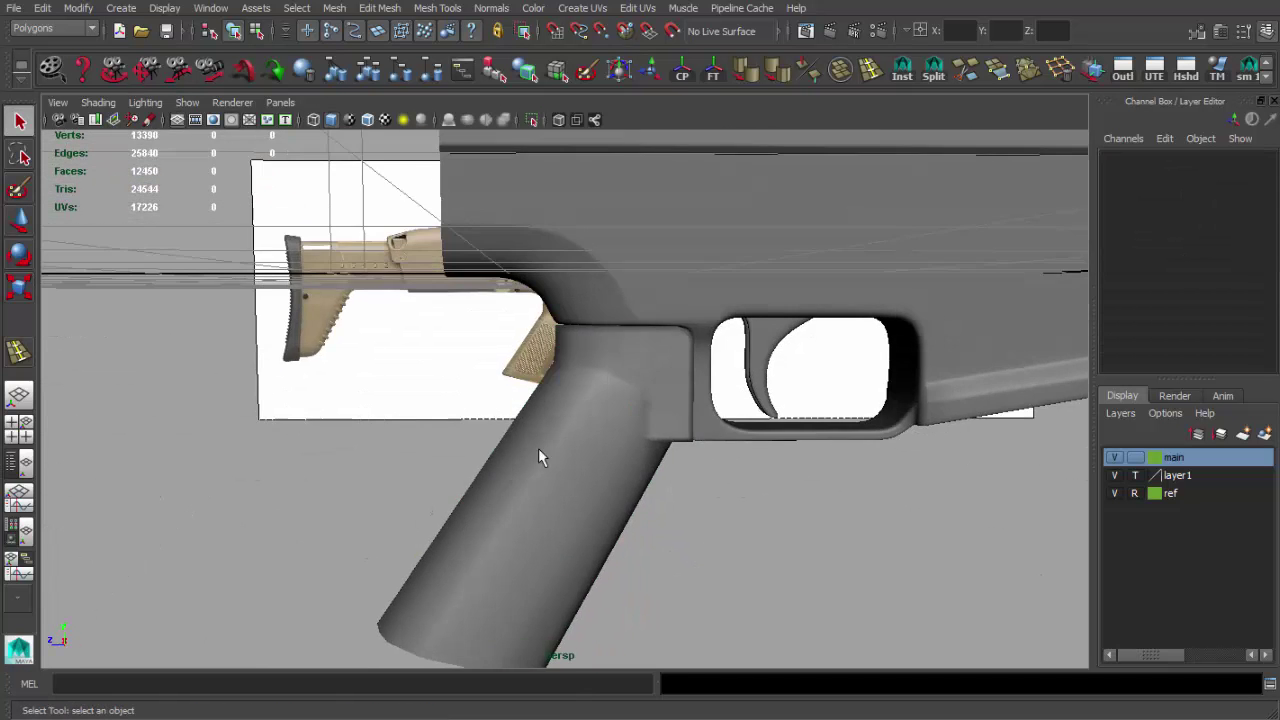
scroll(352, 372, up, 3)
scroll(352, 372, up, 2)
key(ctrl+F9)
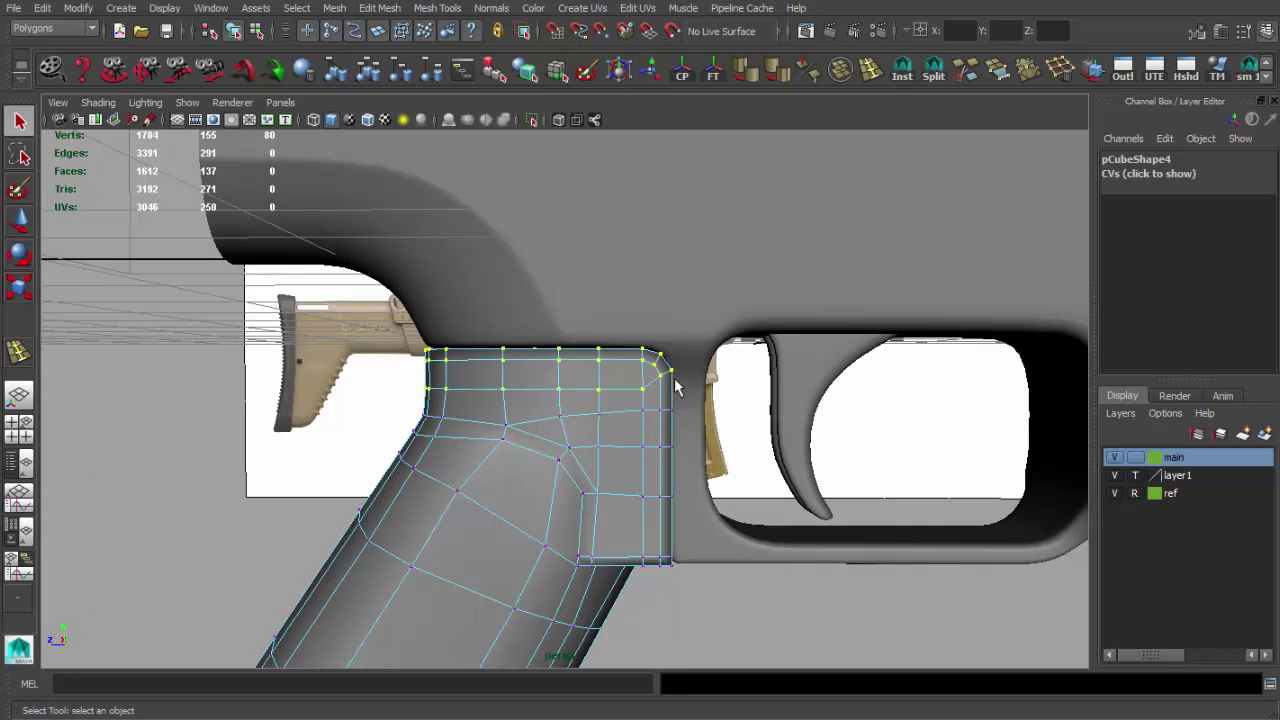
click(491, 403)
mouse_move(491, 403)
alt+mouse_down()
mouse_move(457, 420)
mouse_move(829, 420)
mouse_move(344, 400)
mouse_move(311, 426)
mouse_move(417, 428)
alt+mouse_up()
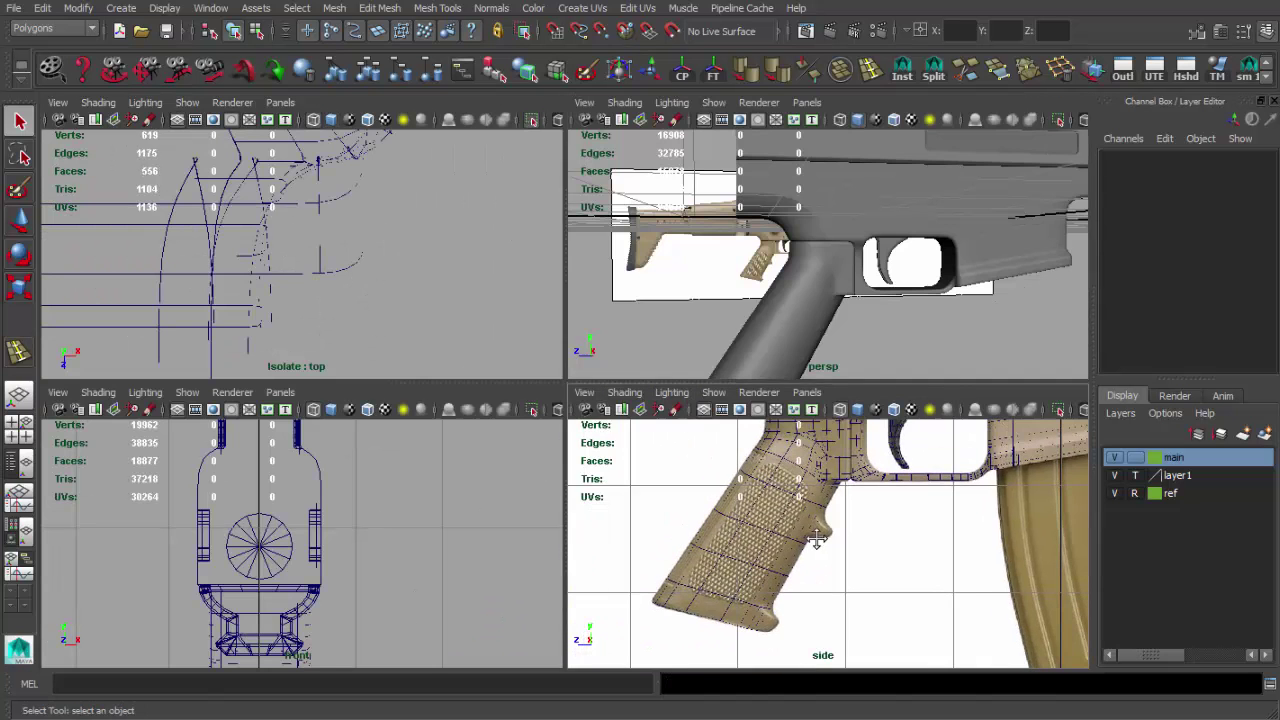
In the maximized perspective view, scale and move the grip's upper-block side vertices toward the reference
key(space)
scroll(650, 493, up, 3)
click(650, 493)
alt+drag(650, 493, 753, 570)
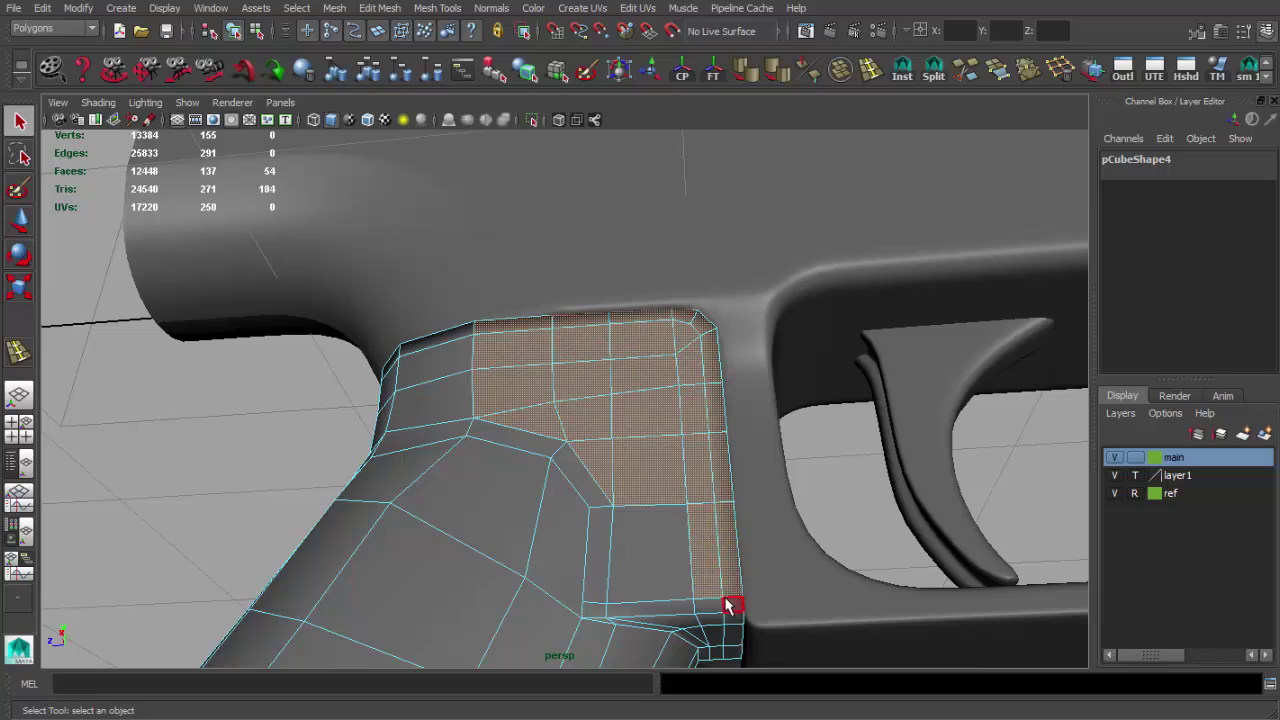
key(r)
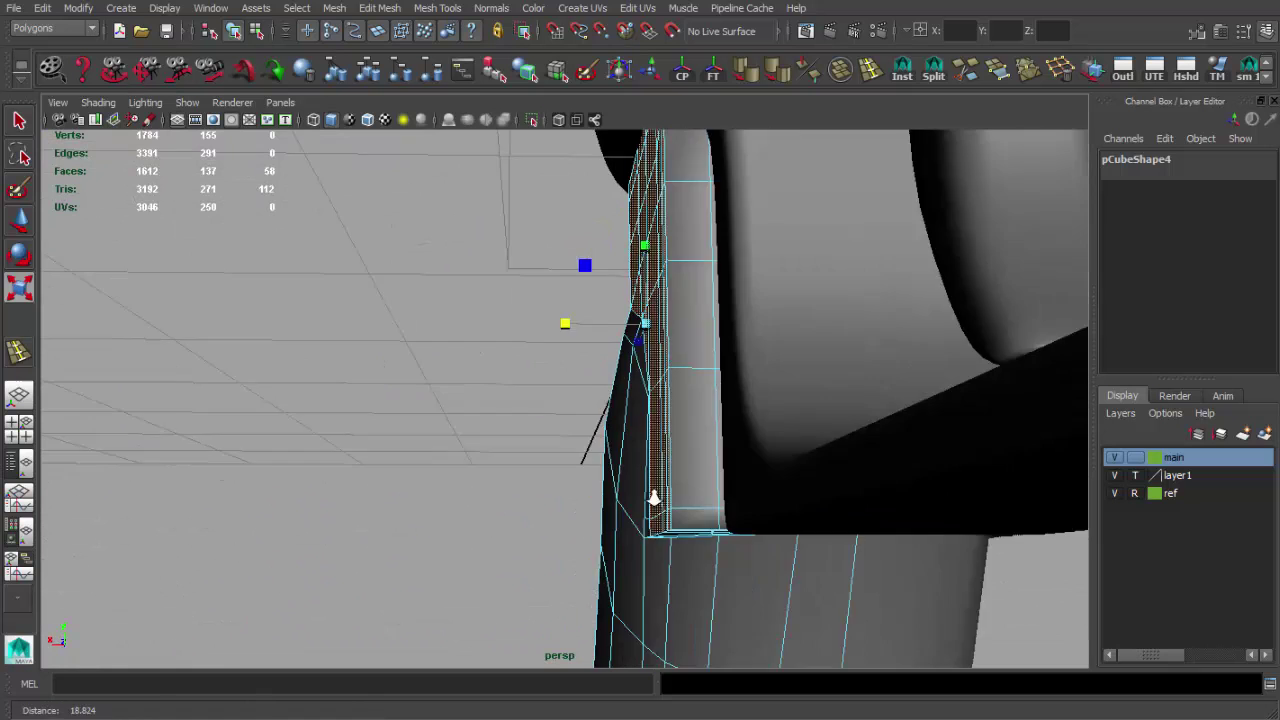
alt+drag(587, 355, 726, 487)
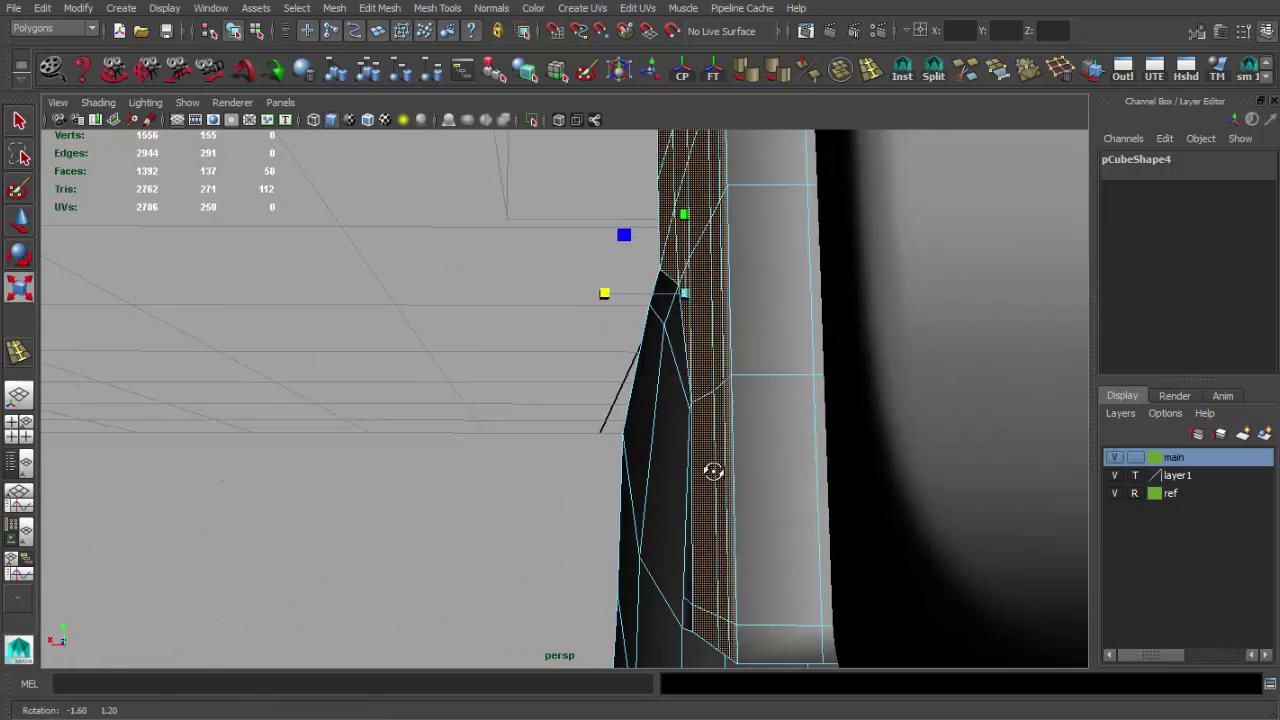
mouse_move(643, 348)
alt+mouse_down()
mouse_move(723, 429)
mouse_move(566, 374)
mouse_move(586, 400)
mouse_move(482, 410)
mouse_move(486, 397)
mouse_move(877, 408)
alt+mouse_up()
key(w)
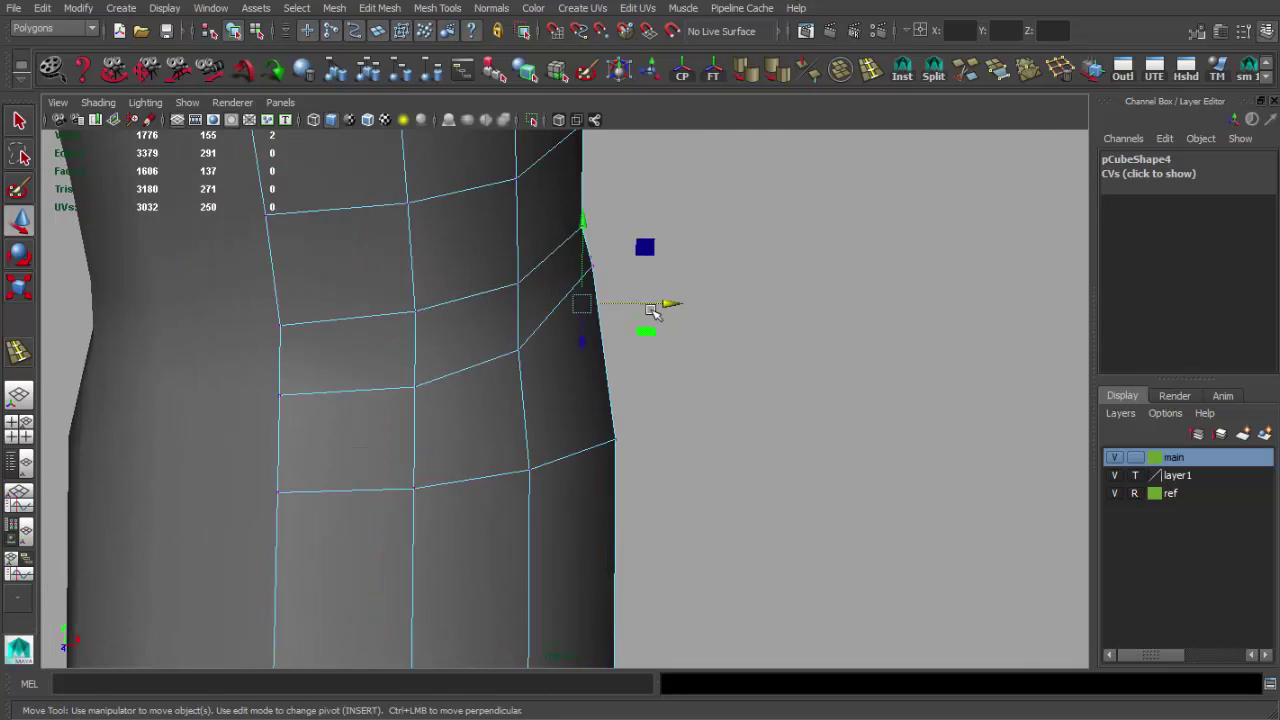
mouse_move(651, 311)
alt+mouse_down()
mouse_move(560, 400)
mouse_move(500, 380)
mouse_move(482, 348)
alt+mouse_up()
Preview the whole grip smoothed, then reselect it and orbit onto its bottom end
key(F8)
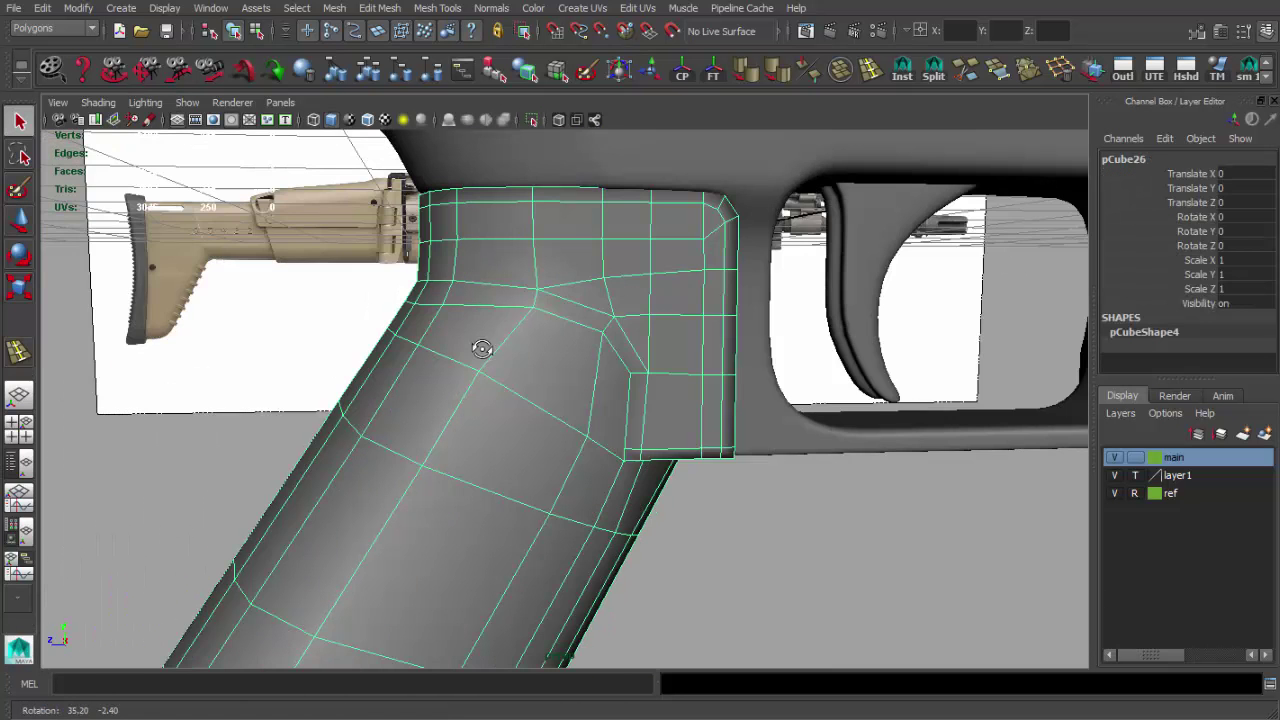
alt+drag(603, 343, 591, 348)
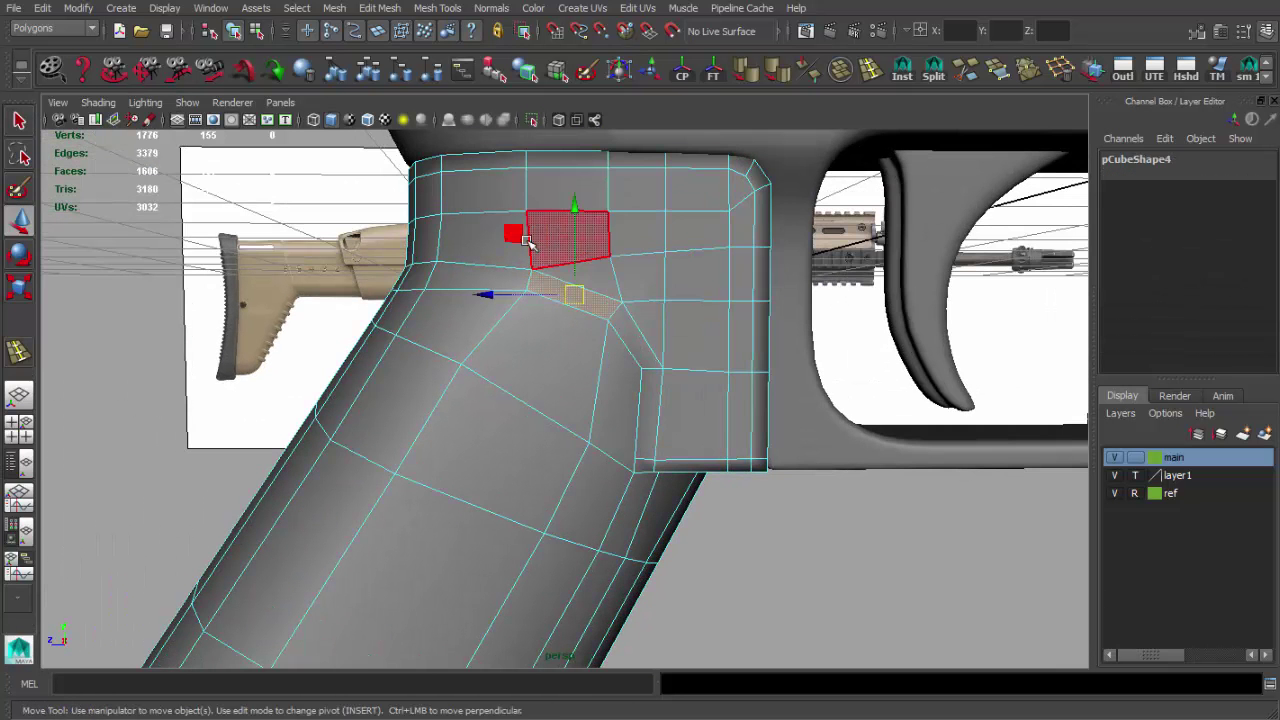
alt+drag(527, 232, 591, 391)
shift+right_drag(551, 308, 600, 420)
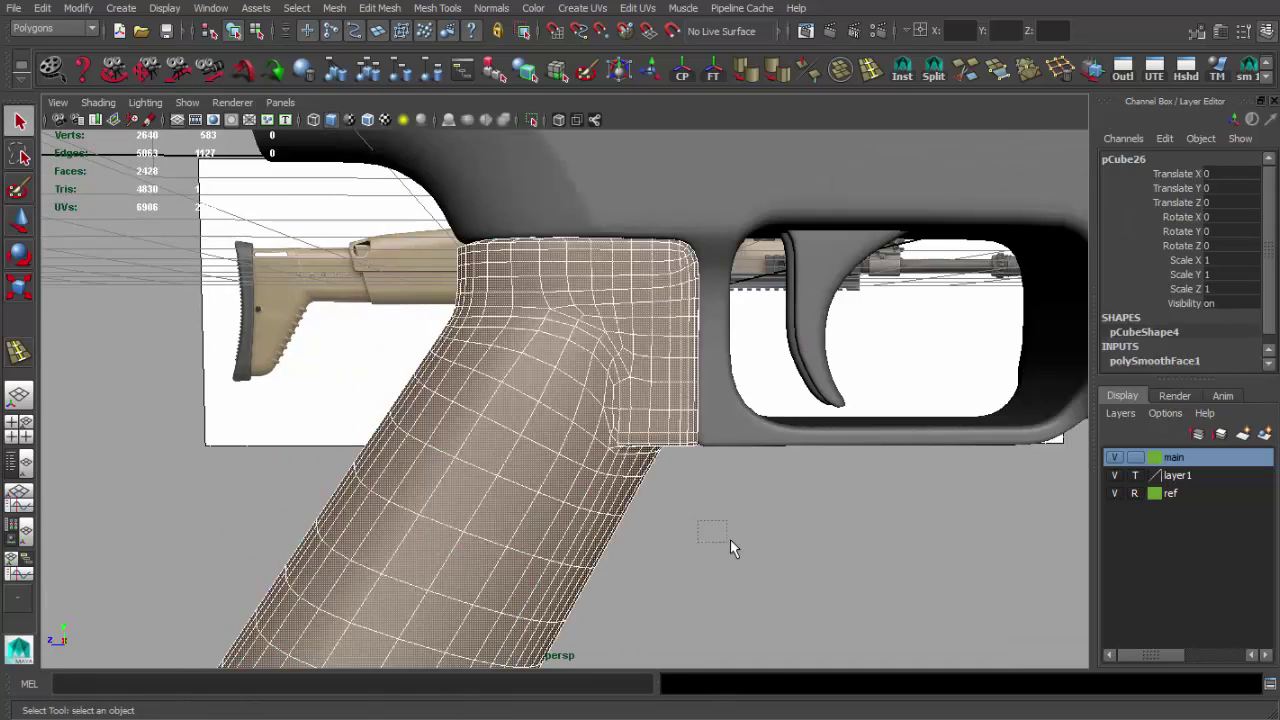
mouse_move(731, 543)
alt+mouse_down()
mouse_move(692, 472)
mouse_move(563, 423)
mouse_move(499, 371)
mouse_move(560, 380)
alt+mouse_up()
alt+right_drag(560, 380, 640, 420)
alt+middle_drag(640, 420, 651, 503)
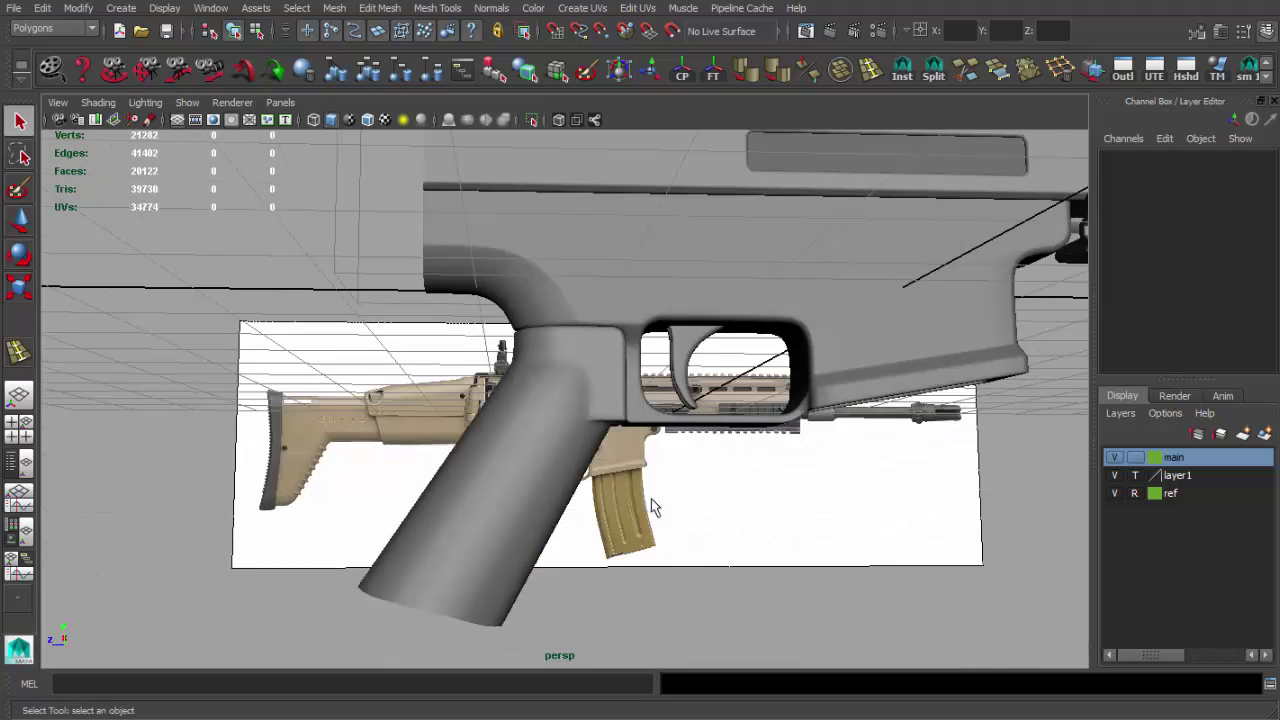
click(592, 486)
alt+drag(592, 486, 620, 470)
alt+right_drag(620, 470, 652, 443)
Zoom in on the grip's top corner while switching between face and vertex components
key(F11)
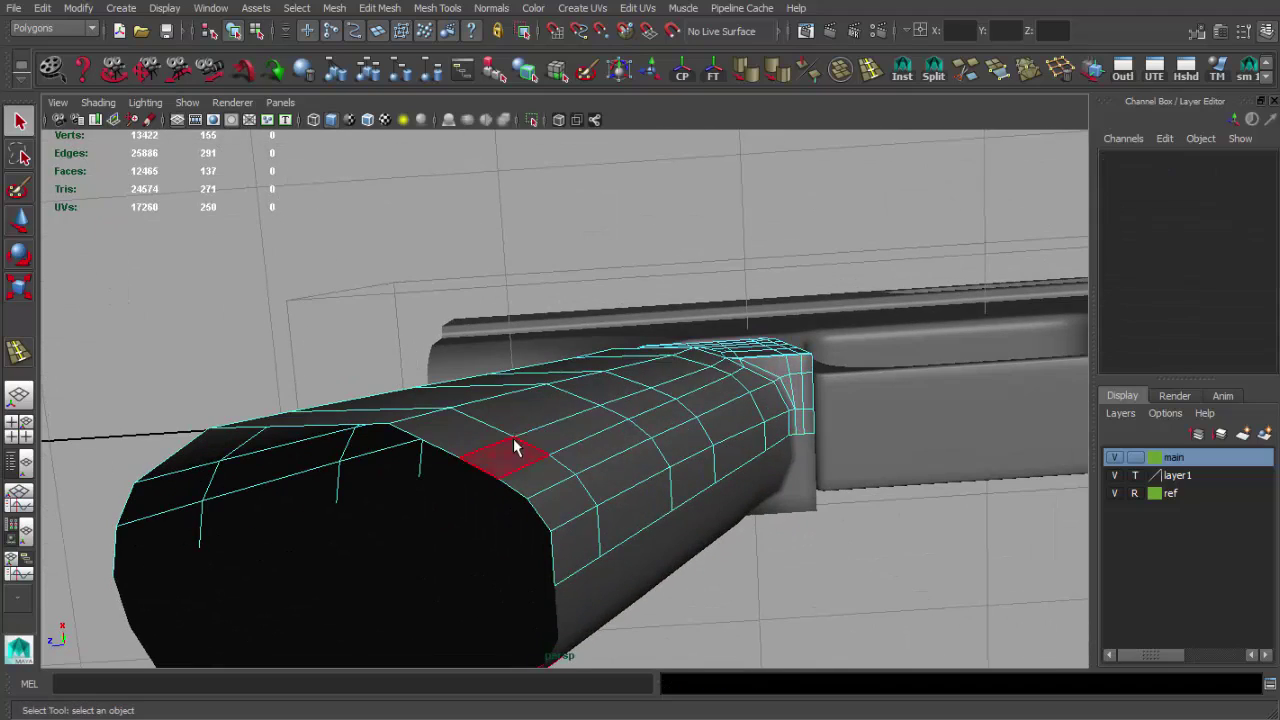
alt+right_drag(625, 320, 660, 400)
alt+drag(660, 400, 694, 434)
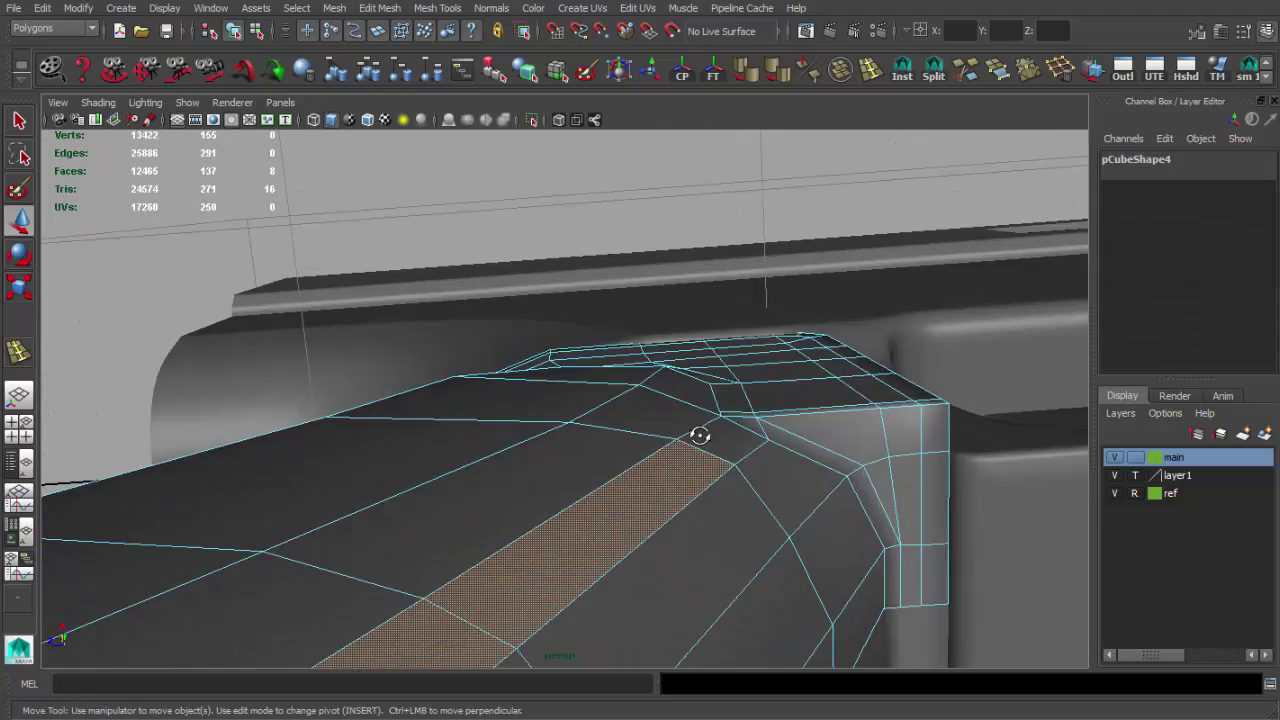
key(q)
key(F9)
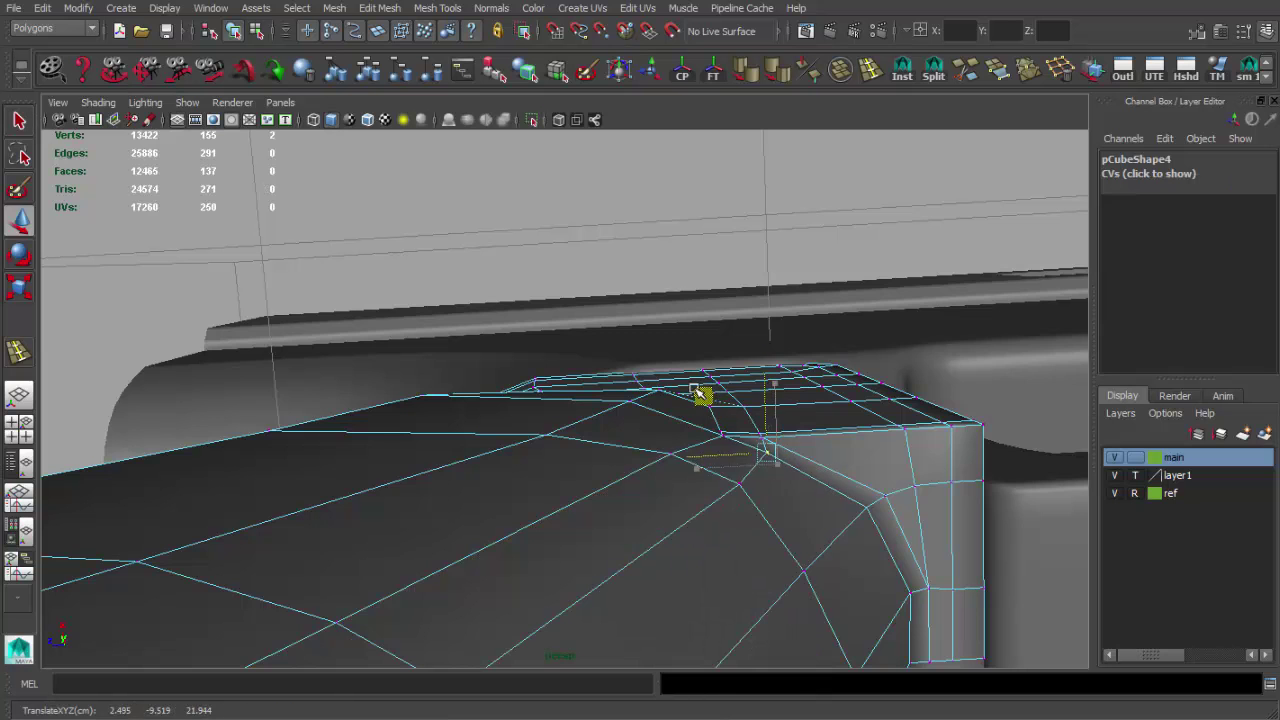
Compare the grip body with the side reference, then switch to Face selection to reach the bottom
mouse_move(740, 445)
alt+mouse_down()
mouse_move(686, 437)
mouse_move(651, 363)
mouse_move(615, 440)
alt+mouse_up()
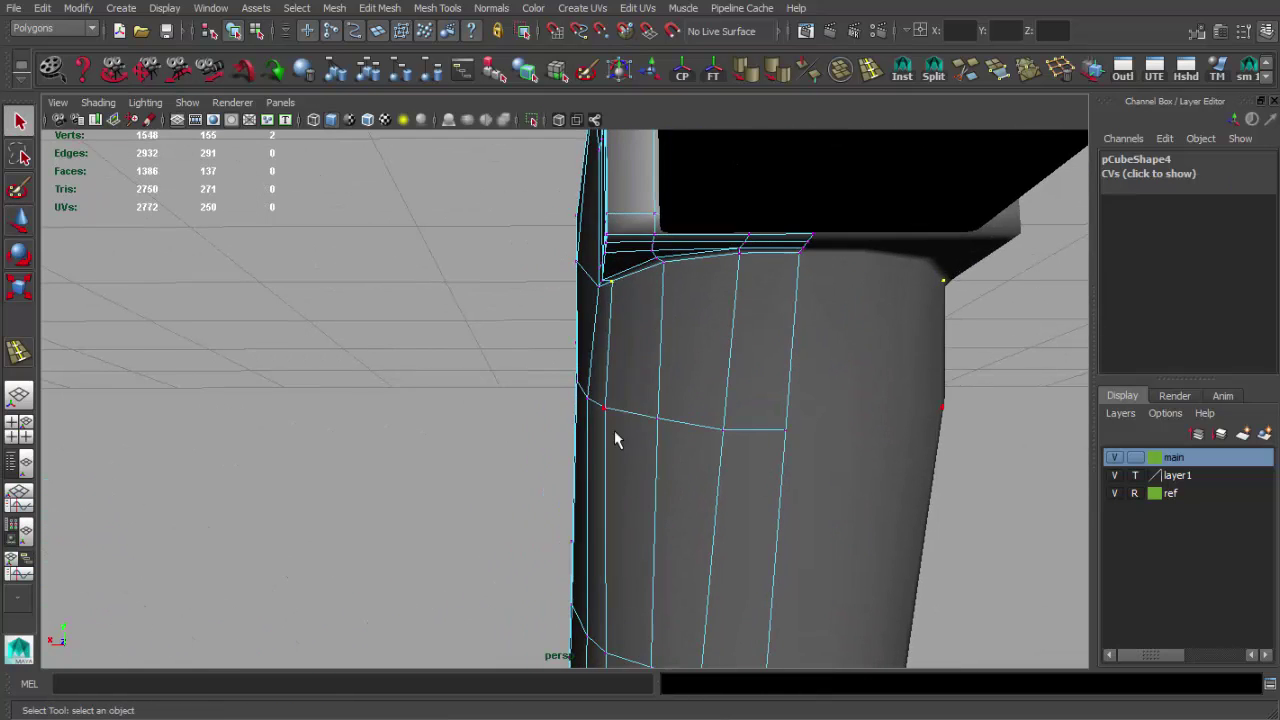
alt+right_drag(573, 397, 650, 430)
alt+drag(650, 430, 709, 486)
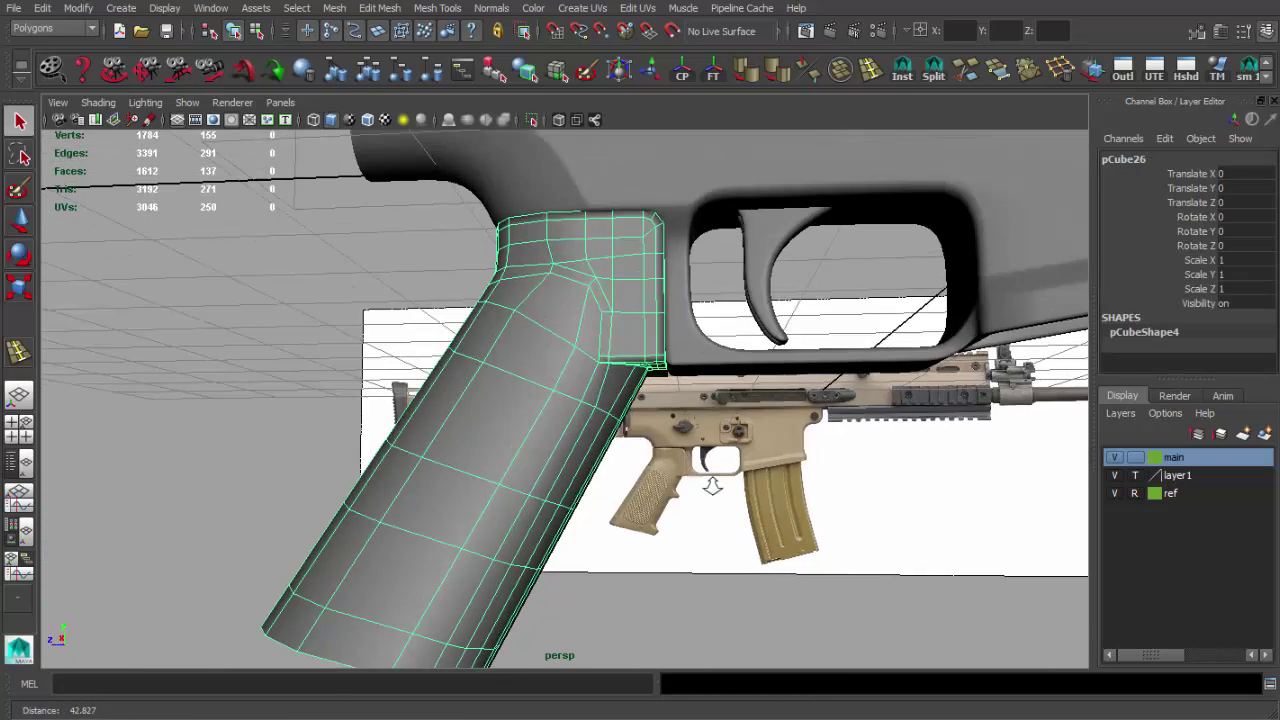
key(q)
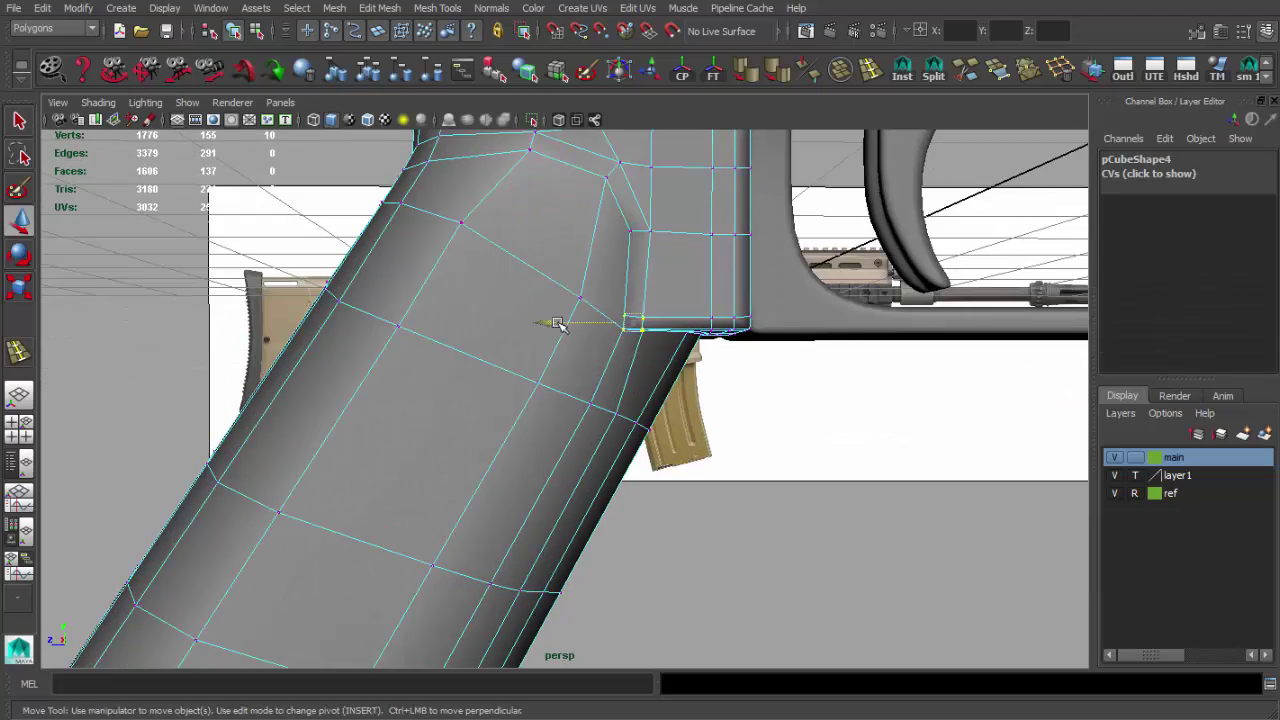
mouse_move(557, 324)
alt+mouse_down()
mouse_move(586, 290)
mouse_move(703, 380)
mouse_move(617, 380)
mouse_move(557, 437)
mouse_move(600, 334)
mouse_move(594, 357)
mouse_move(455, 474)
mouse_move(491, 514)
mouse_move(496, 545)
mouse_move(558, 582)
mouse_move(511, 491)
mouse_move(522, 537)
alt+mouse_up()
key(q)
right_click(558, 582)
click(522, 537)
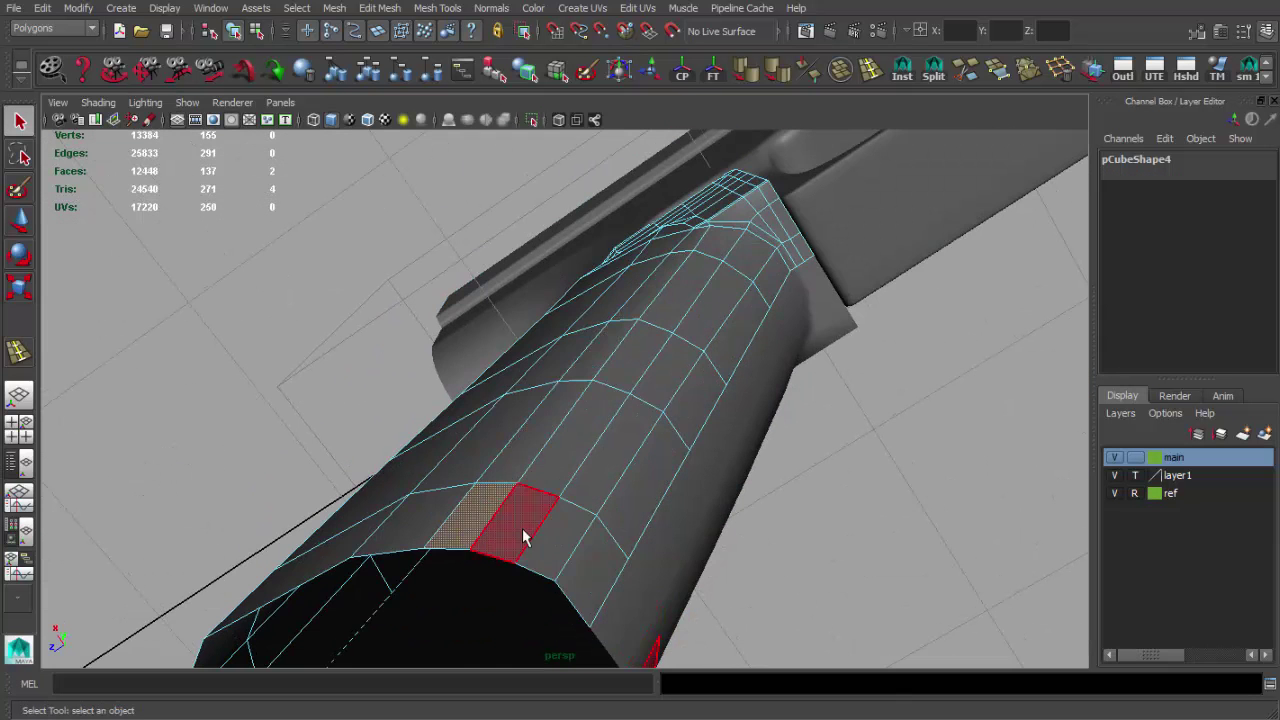
mouse_move(433, 531)
alt+mouse_down()
mouse_move(457, 414)
mouse_move(540, 470)
alt+mouse_up()
Select a bottom-rim face and the edge across the grip's base, zooming in on it
click(540, 470)
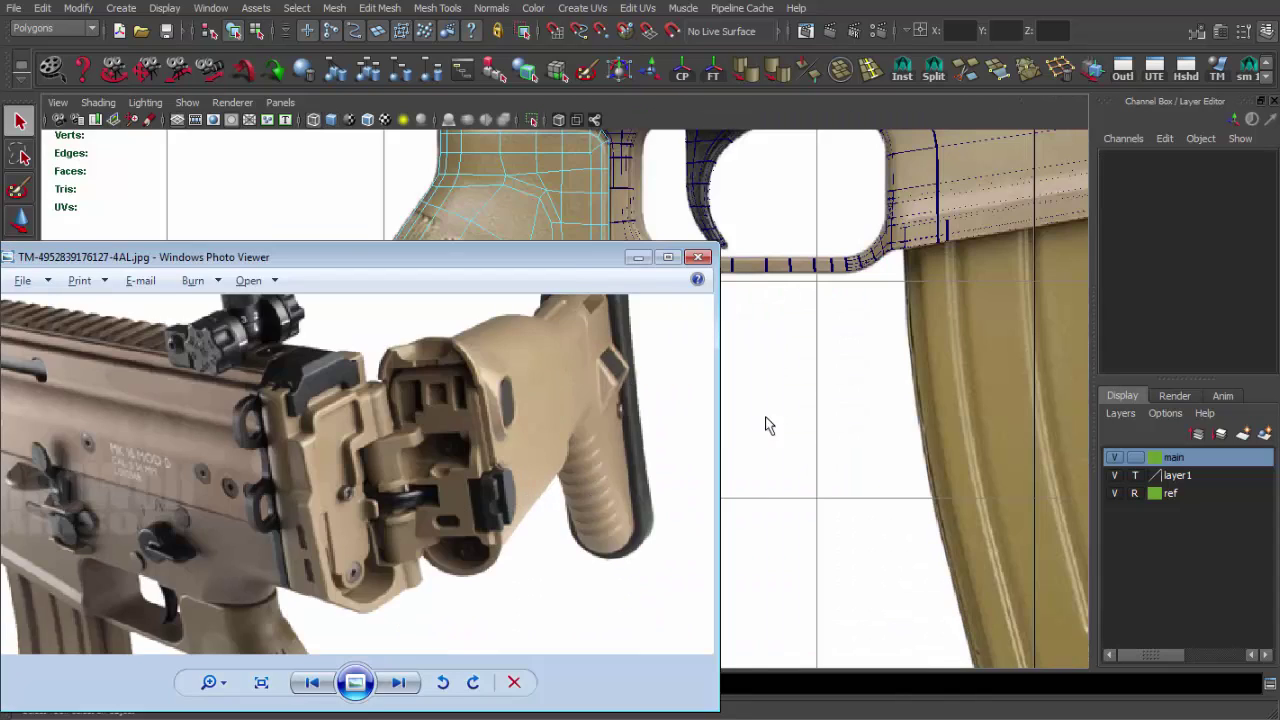
scroll(389, 534, down, 3)
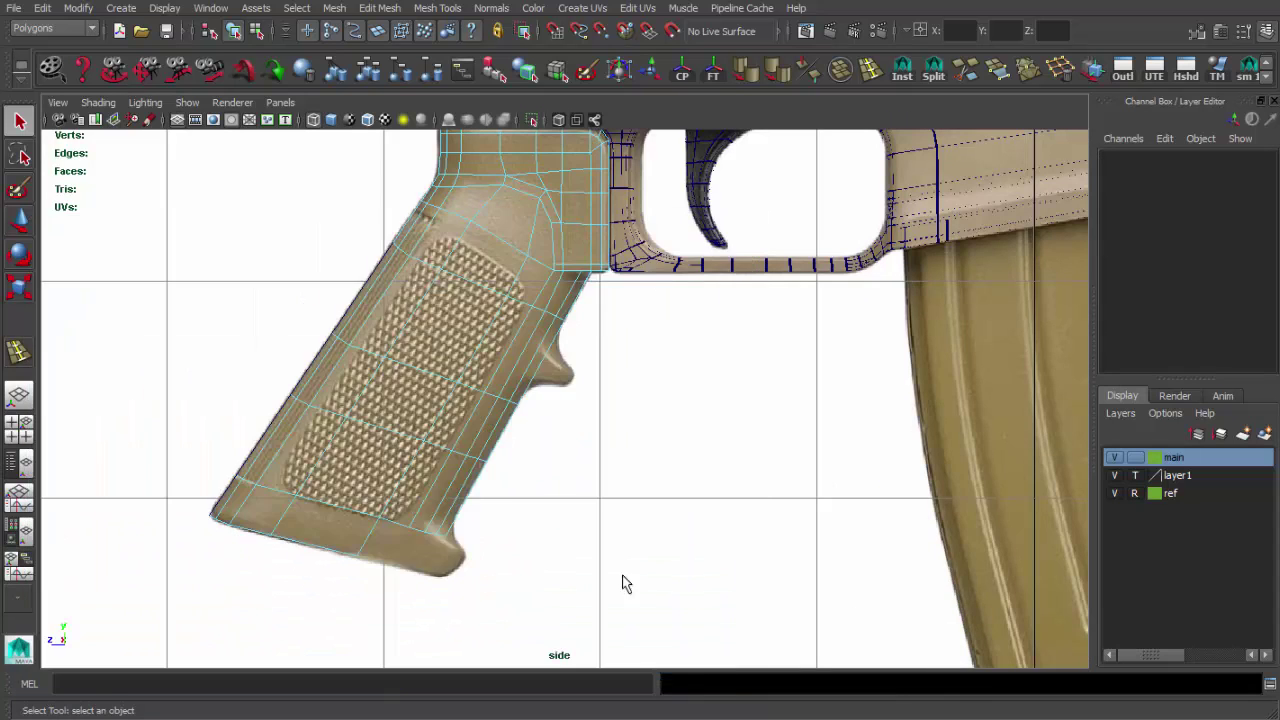
scroll(590, 470, up, 5)
drag(616, 474, 640, 552)
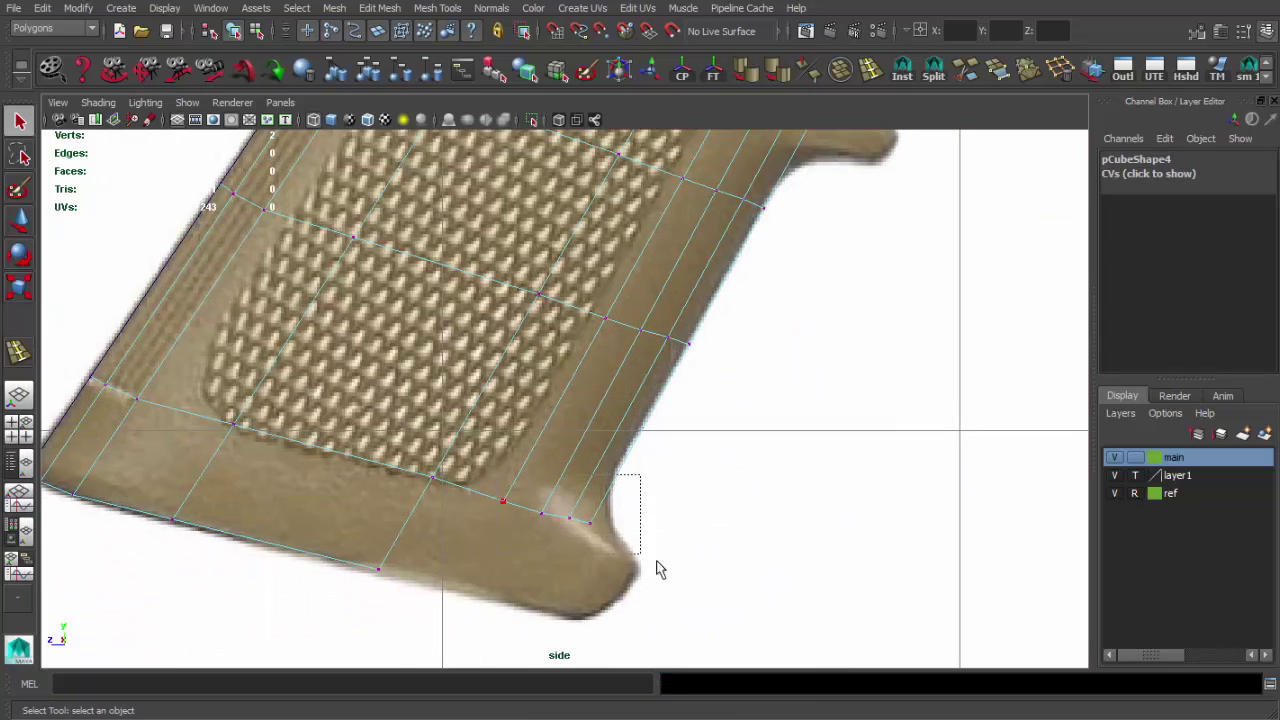
scroll(577, 470, down, 5)
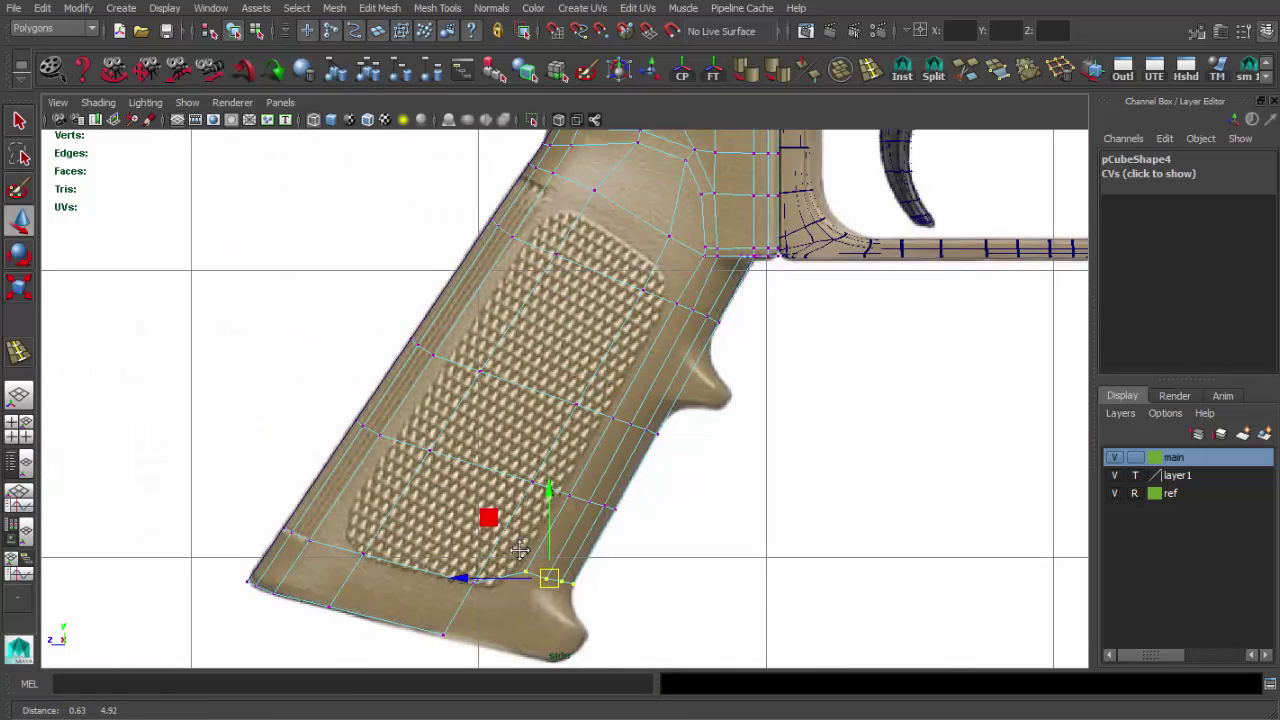
scroll(550, 455, up, 3)
scroll(540, 444, up, 2)
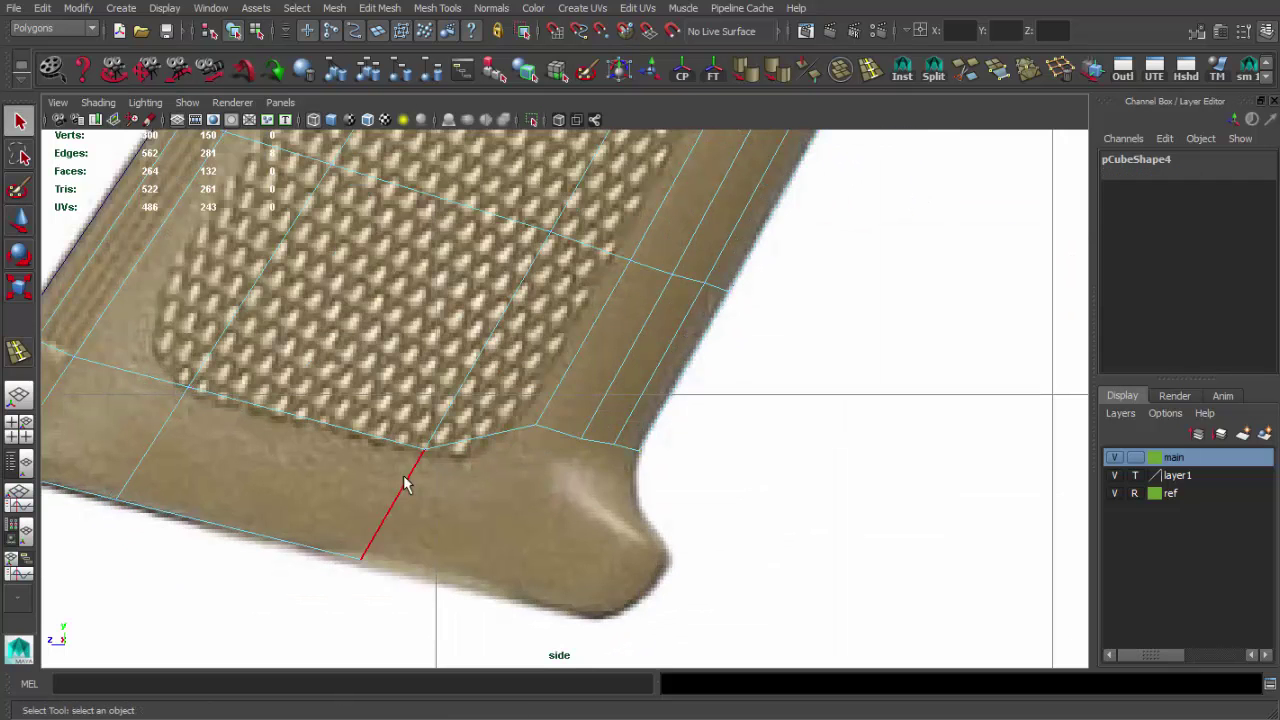
Extrude the base edge and position the new edge along the flared lip, checking the reference photo
key(ctrl+e)
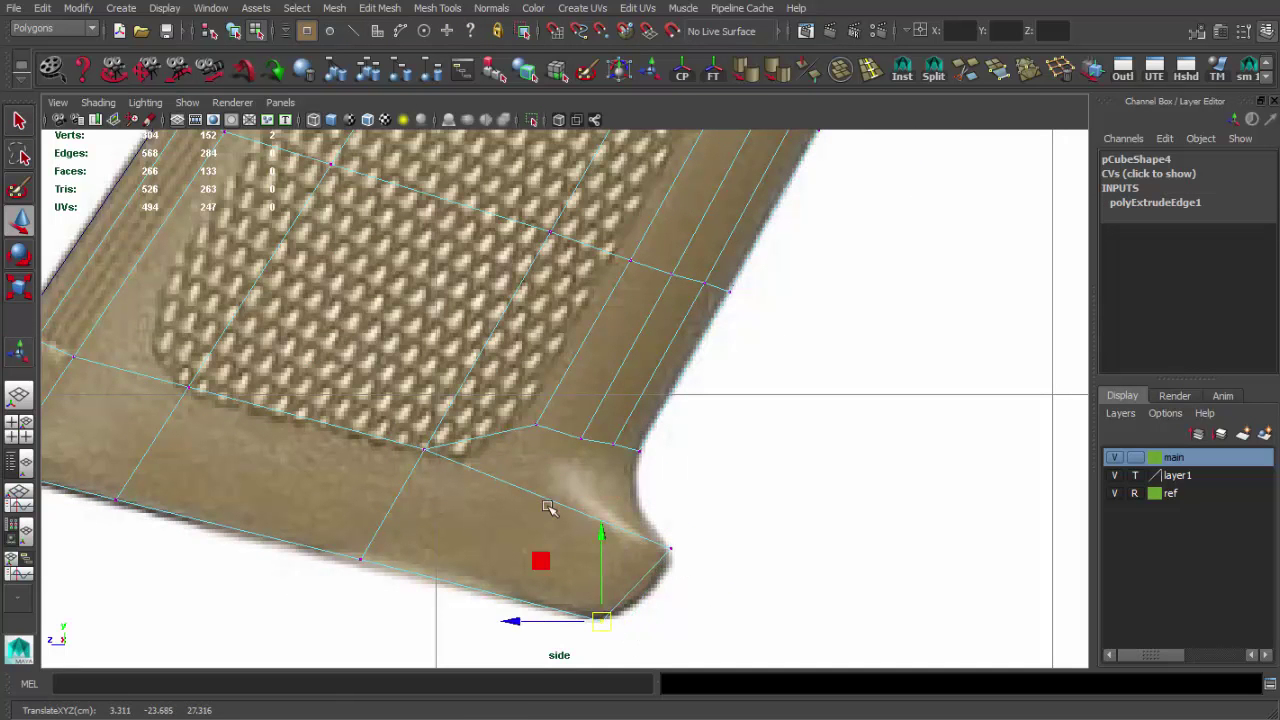
alt+middle_drag(549, 508, 588, 518)
key(space)
key(space)
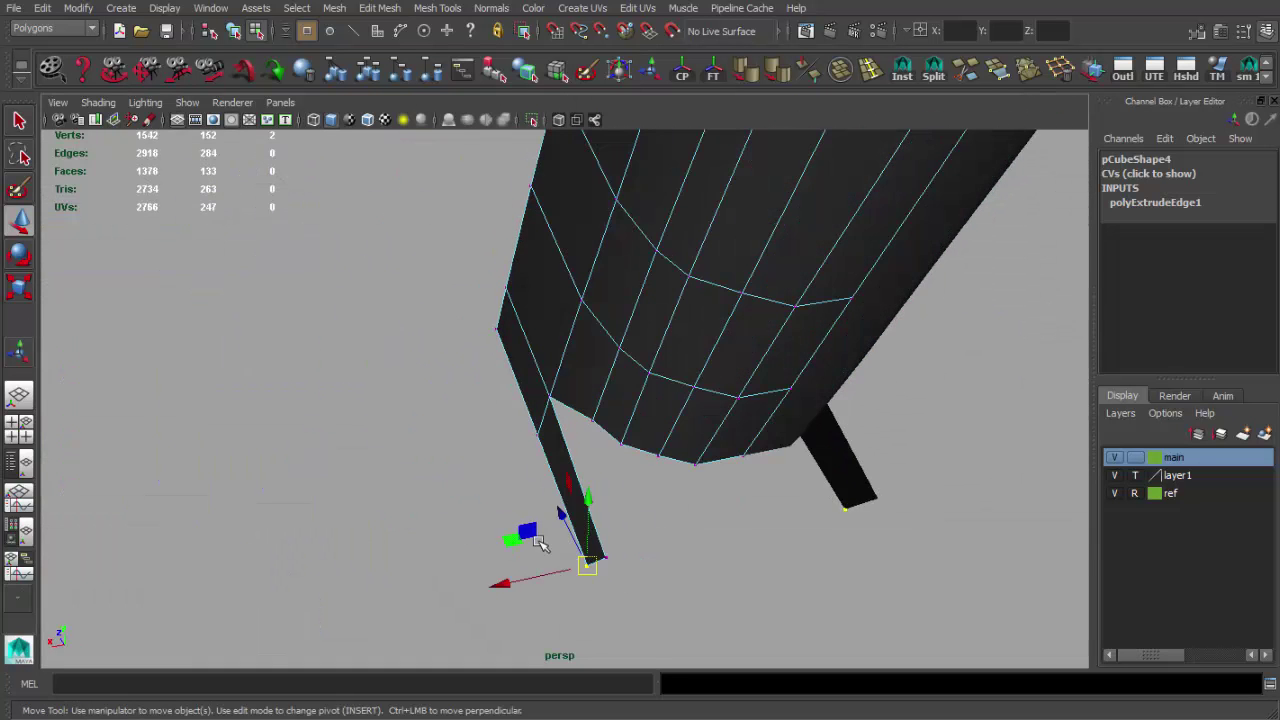
alt+drag(565, 551, 563, 546)
key(alt+Tab)
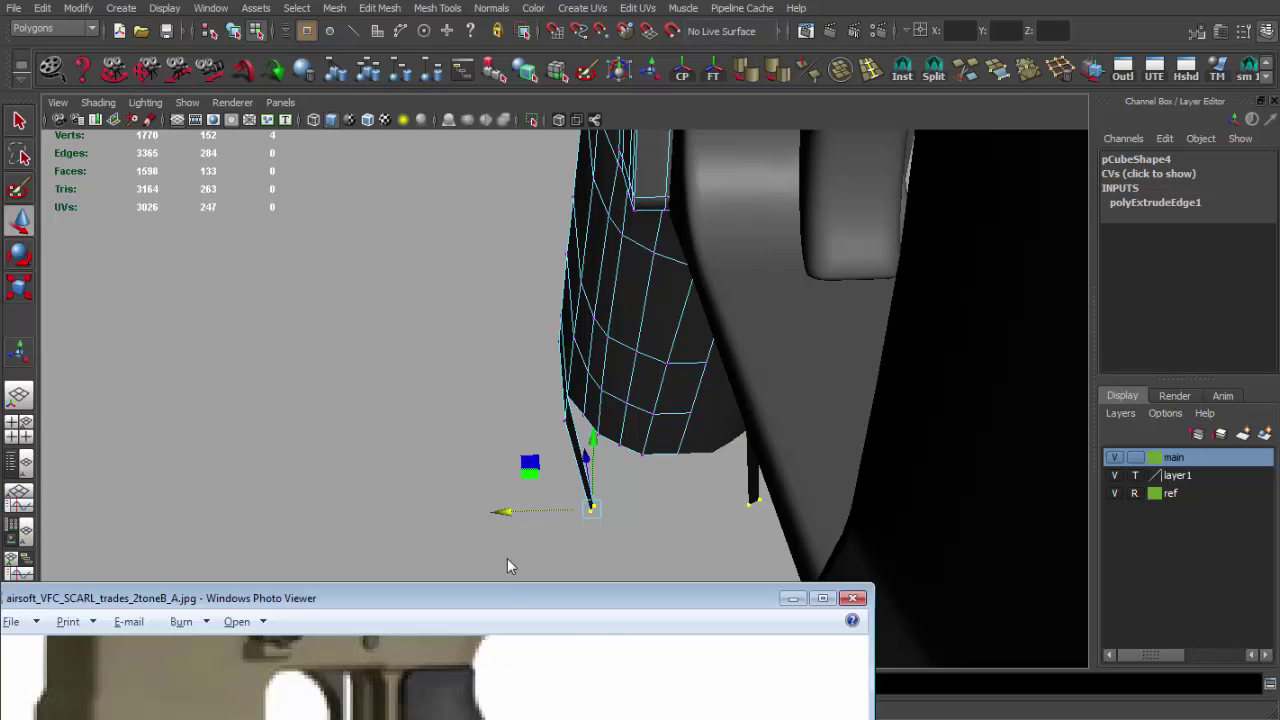
mouse_move(511, 604)
mouse_down()
mouse_move(556, 457)
mouse_move(529, 470)
mouse_move(686, 382)
mouse_move(578, 662)
mouse_up()
key(alt+Tab)
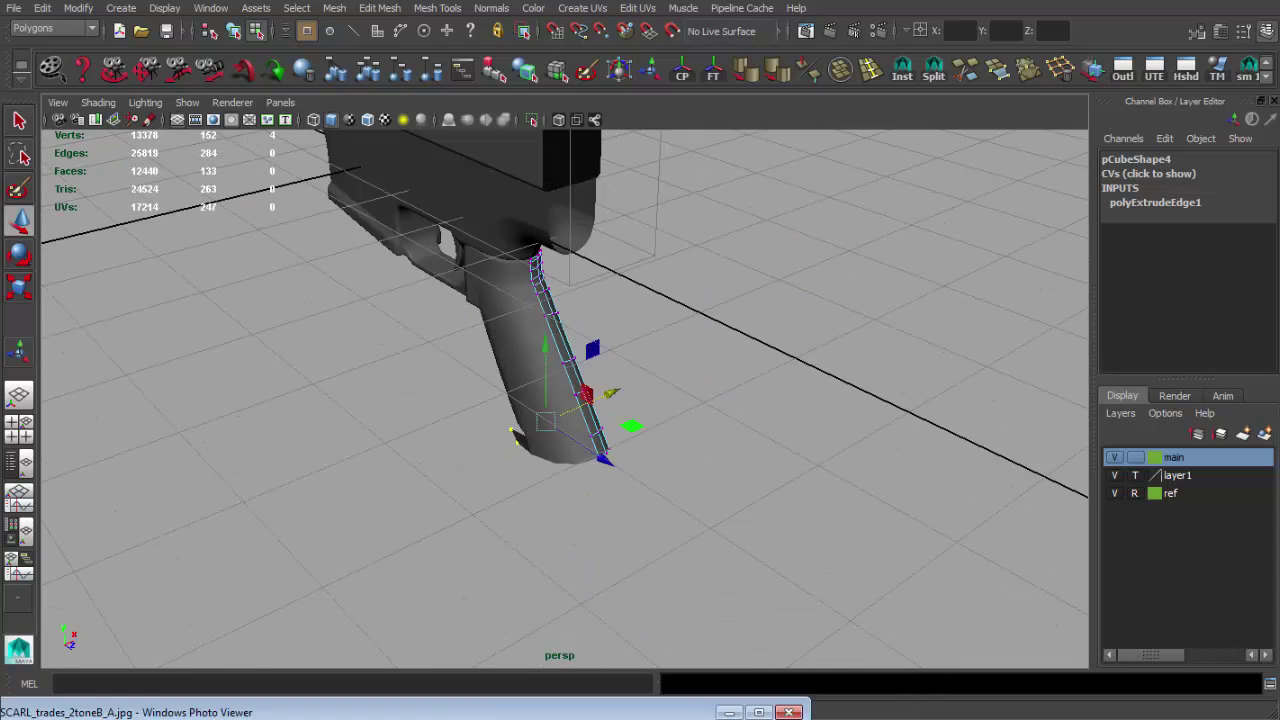
Compare with main_ref_side2.jpg and extrude the grip's bottom edges a second time
key(alt+Tab)
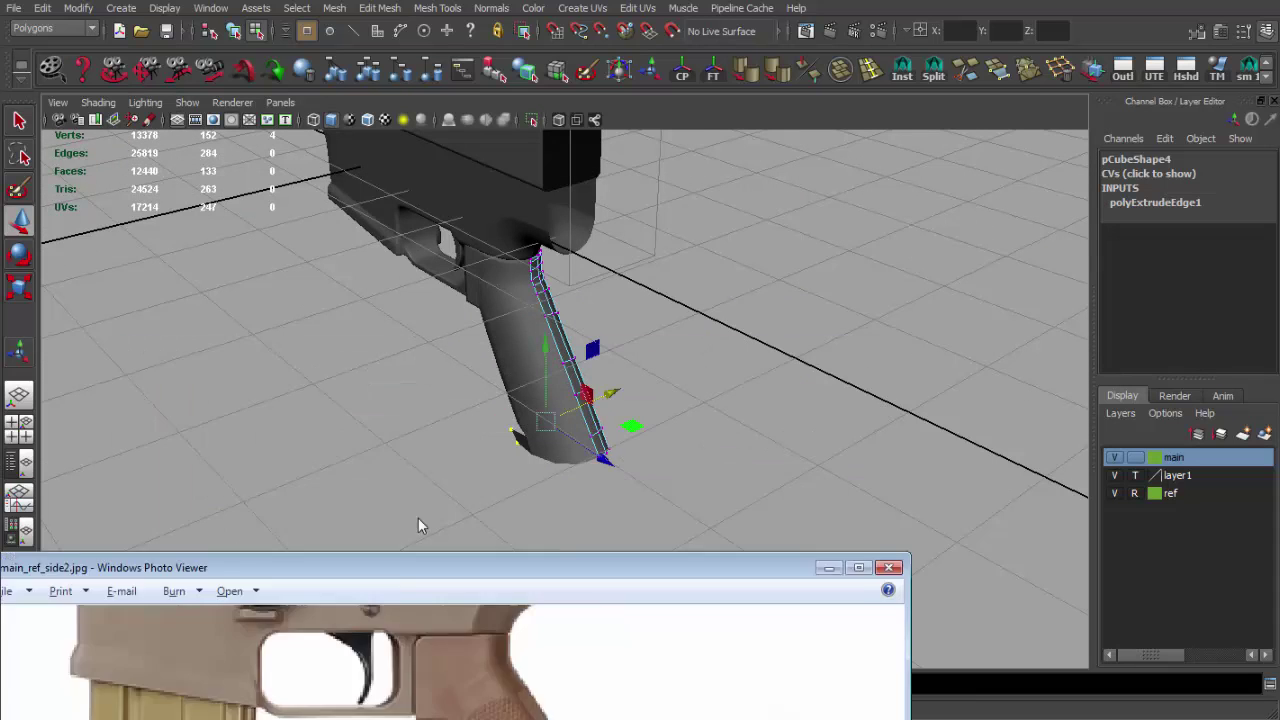
key(alt+Tab)
mouse_move(603, 289)
alt+mouse_down()
mouse_move(811, 343)
mouse_move(731, 351)
mouse_move(757, 490)
mouse_move(502, 482)
mouse_move(648, 486)
mouse_move(643, 380)
alt+mouse_up()
key(ctrl+e)
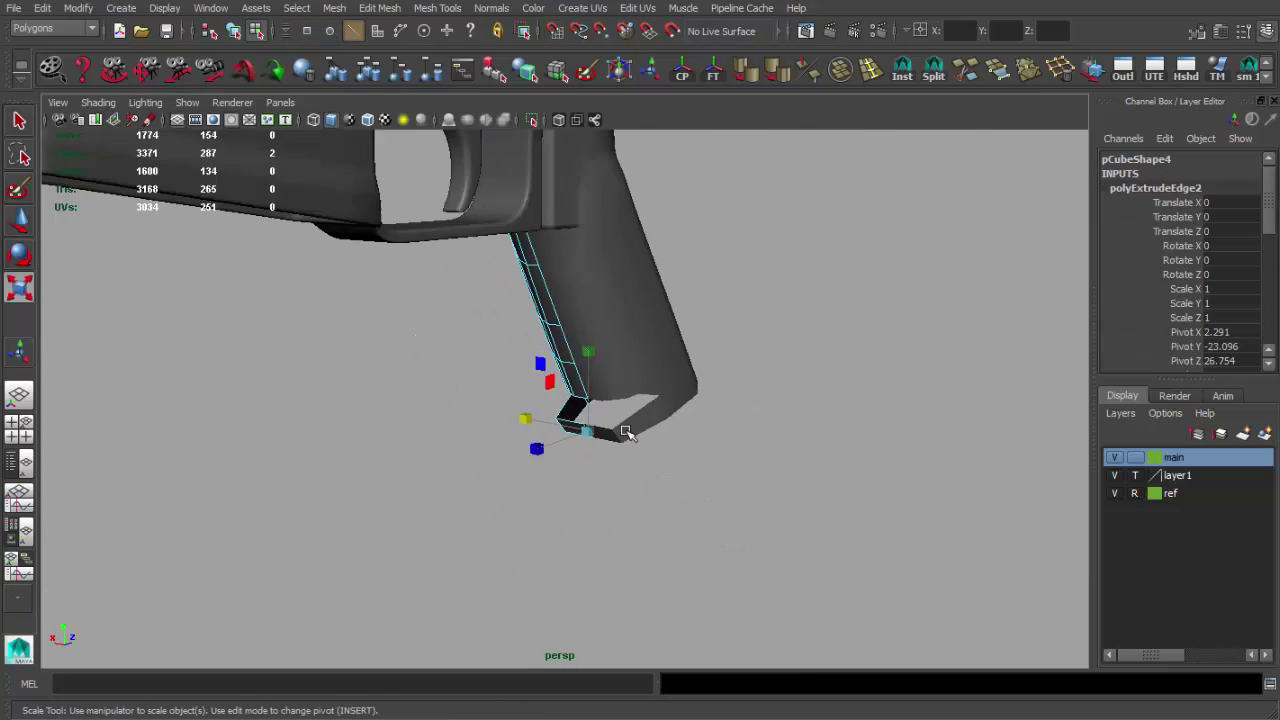
scroll(723, 381, up, 3)
mouse_move(723, 381)
alt+mouse_down()
mouse_move(794, 471)
mouse_move(463, 472)
mouse_move(443, 449)
mouse_move(480, 451)
mouse_move(529, 497)
alt+mouse_up()
scroll(794, 471, down, 5)
key(space)
key(space)
Frame the gun in the side view, select the grip and orbit to its bottom lip
scroll(500, 490, down, 5)
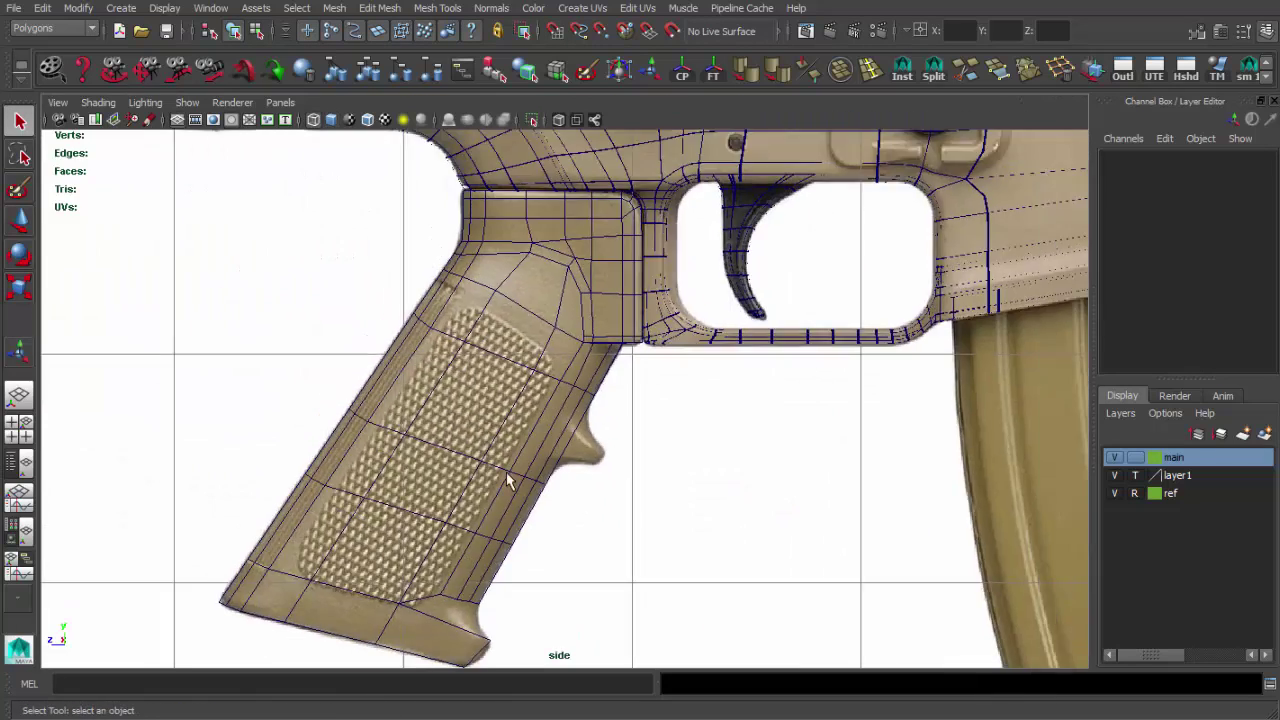
alt+middle_drag(486, 514, 373, 548)
scroll(373, 548, up, 3)
scroll(600, 495, up, 2)
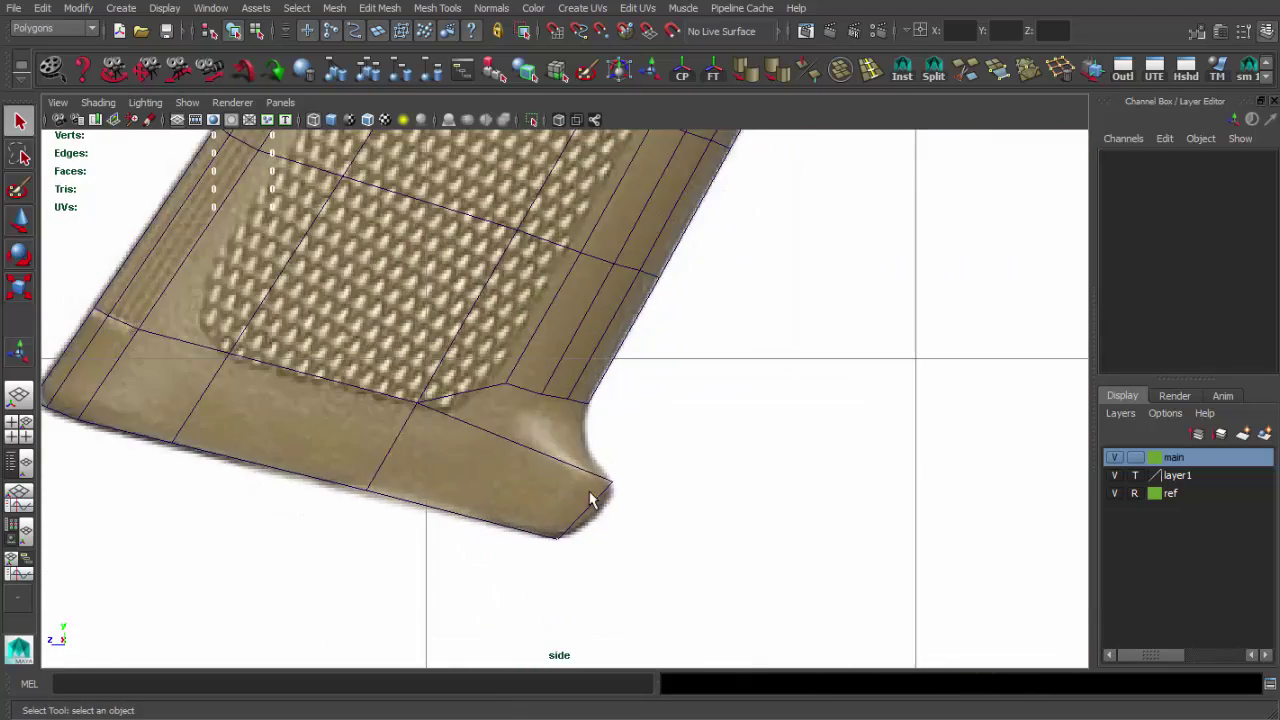
click(594, 502)
key(space)
key(space)
scroll(577, 477, up, 5)
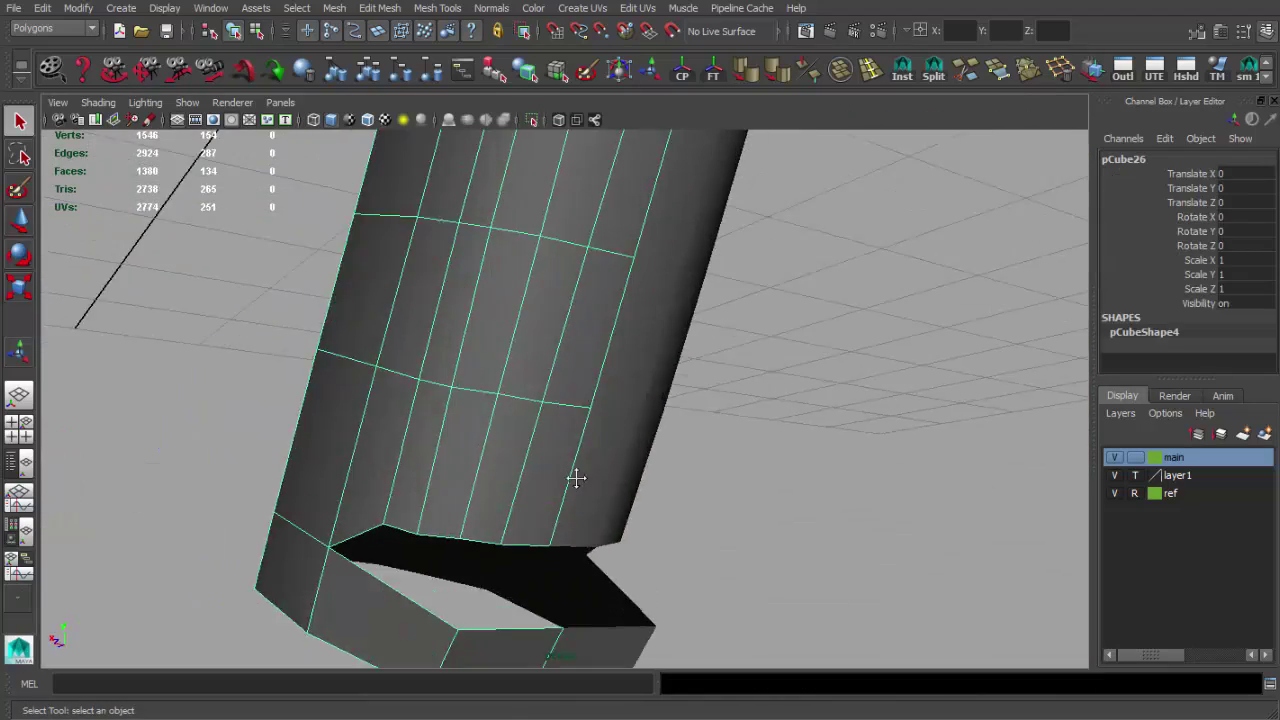
alt+drag(577, 477, 546, 454)
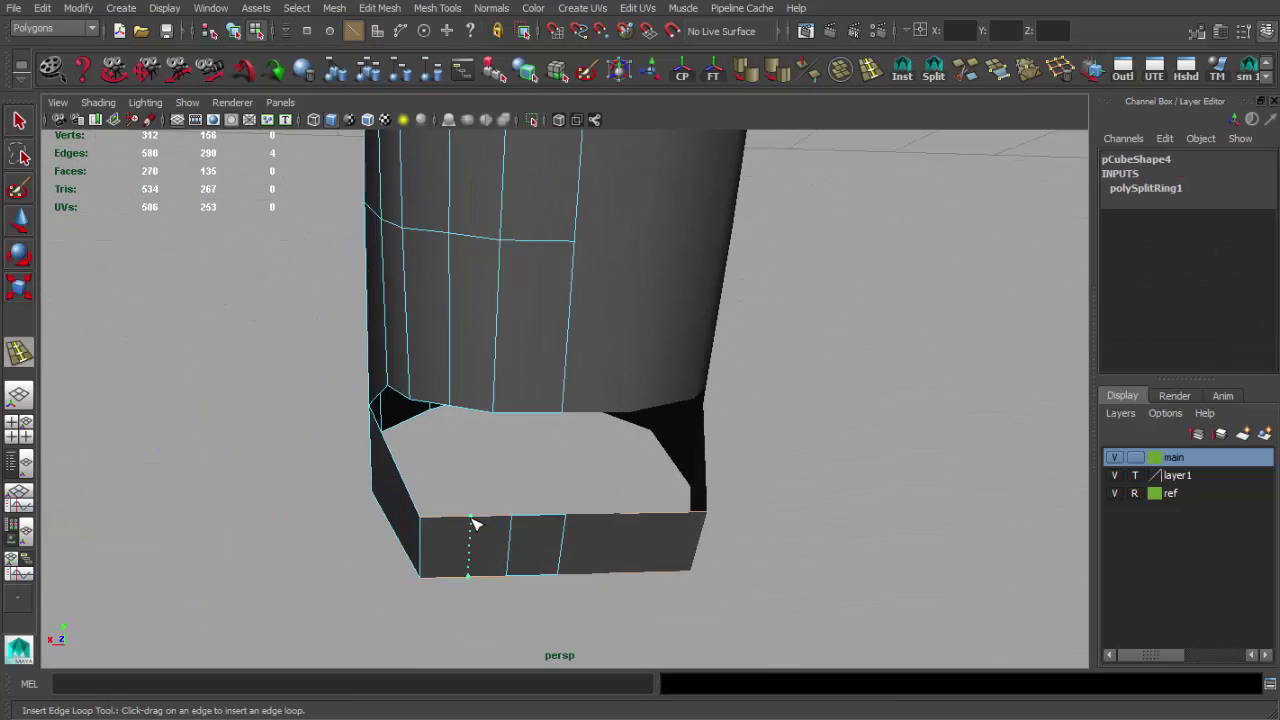
Insert an edge loop around the base lip and check the base against the reference
click(437, 527)
key(q)
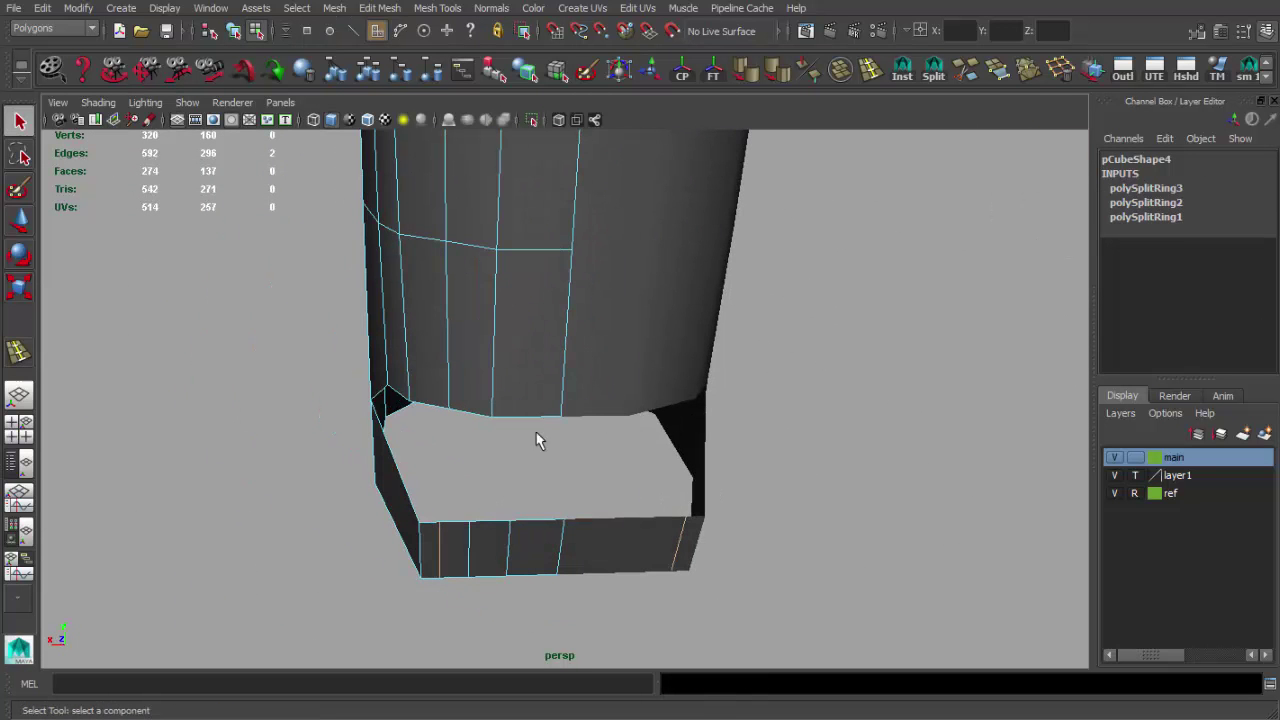
alt+drag(465, 418, 740, 634)
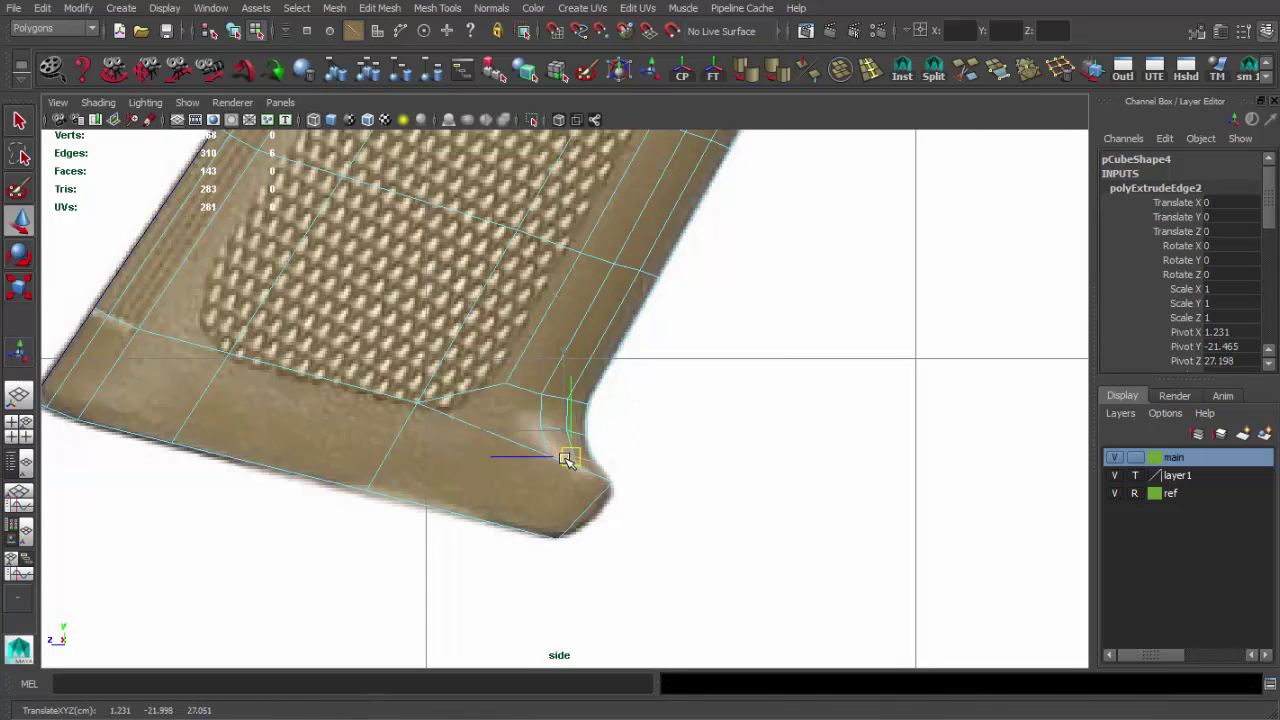
key(e)
scroll(600, 452, up, 3)
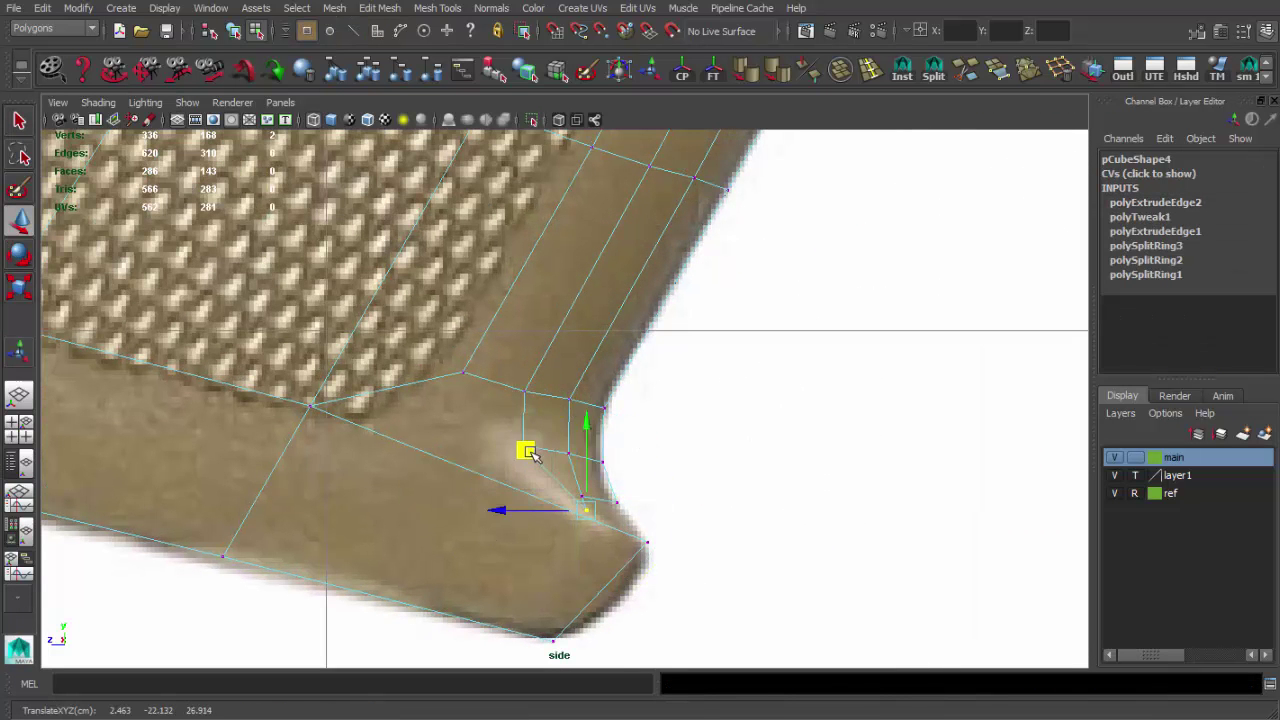
Append new faces across the rear heel gap between the lip and the grip body
key(space)
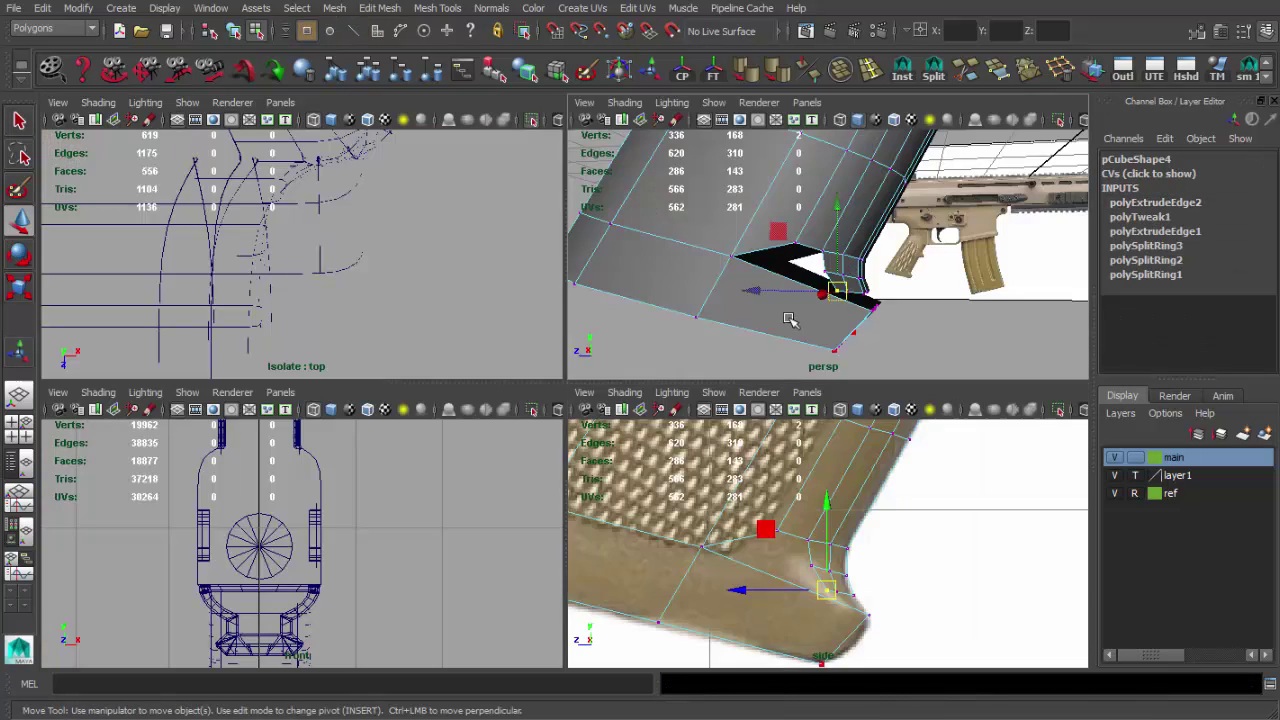
key(space)
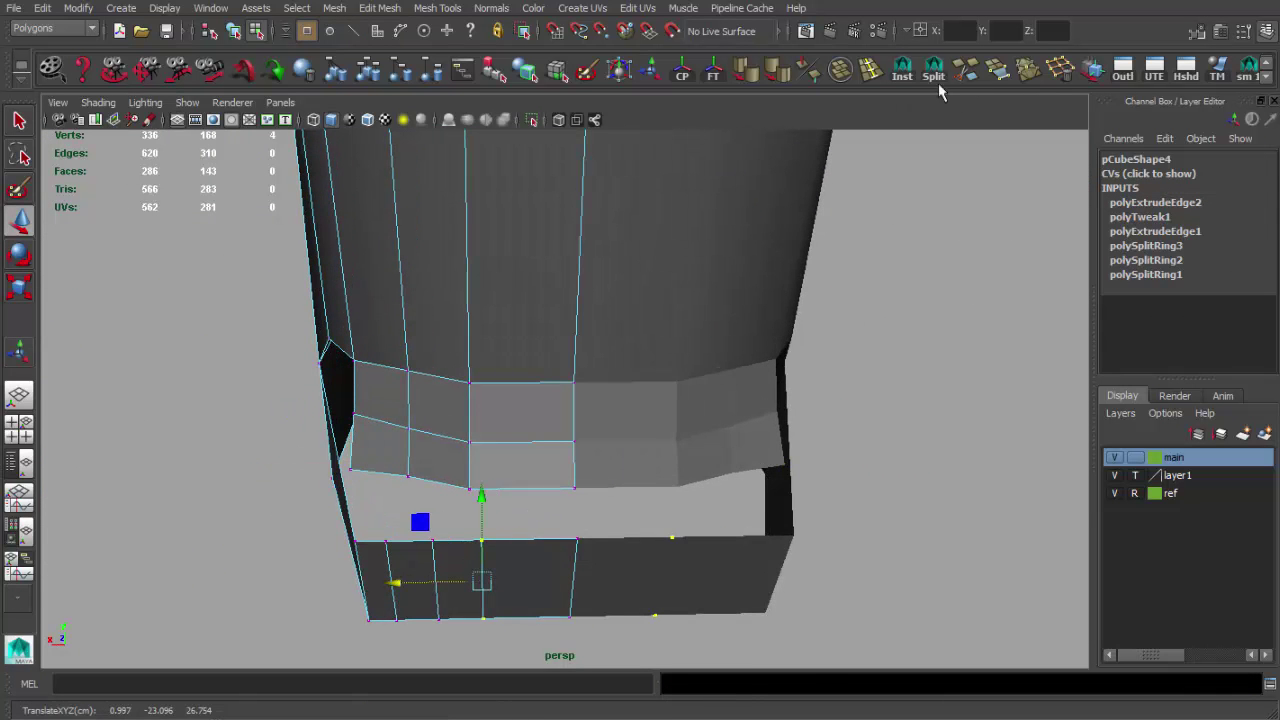
click(522, 537)
key(Return)
mouse_move(522, 537)
alt+mouse_down()
mouse_move(628, 467)
mouse_move(477, 393)
mouse_move(345, 396)
alt+mouse_up()
key(Return)
Raise the lip-edge vertices to smooth the flare, then insert a new edge loop across the lip
key(w)
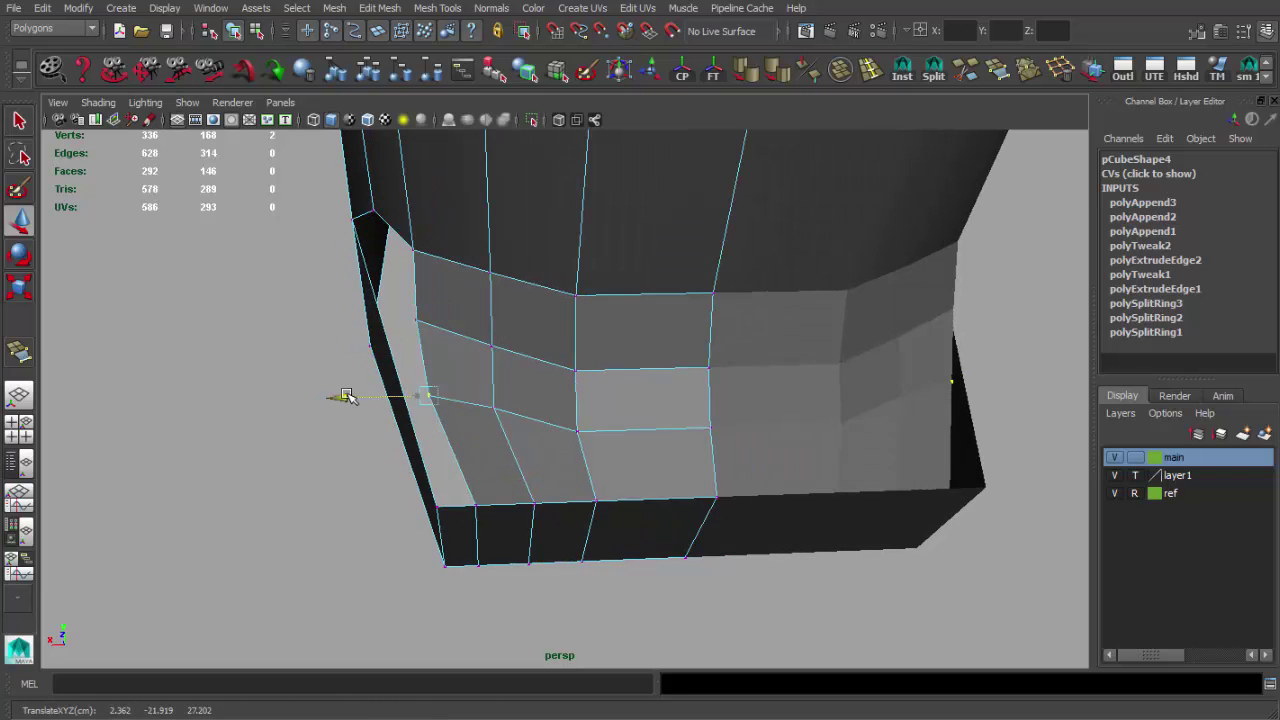
mouse_move(425, 390)
alt+mouse_down()
mouse_move(477, 337)
mouse_move(677, 374)
mouse_move(586, 380)
mouse_move(486, 257)
mouse_move(557, 437)
mouse_move(494, 469)
alt+mouse_up()
key(q)
click(494, 469)
key(w)
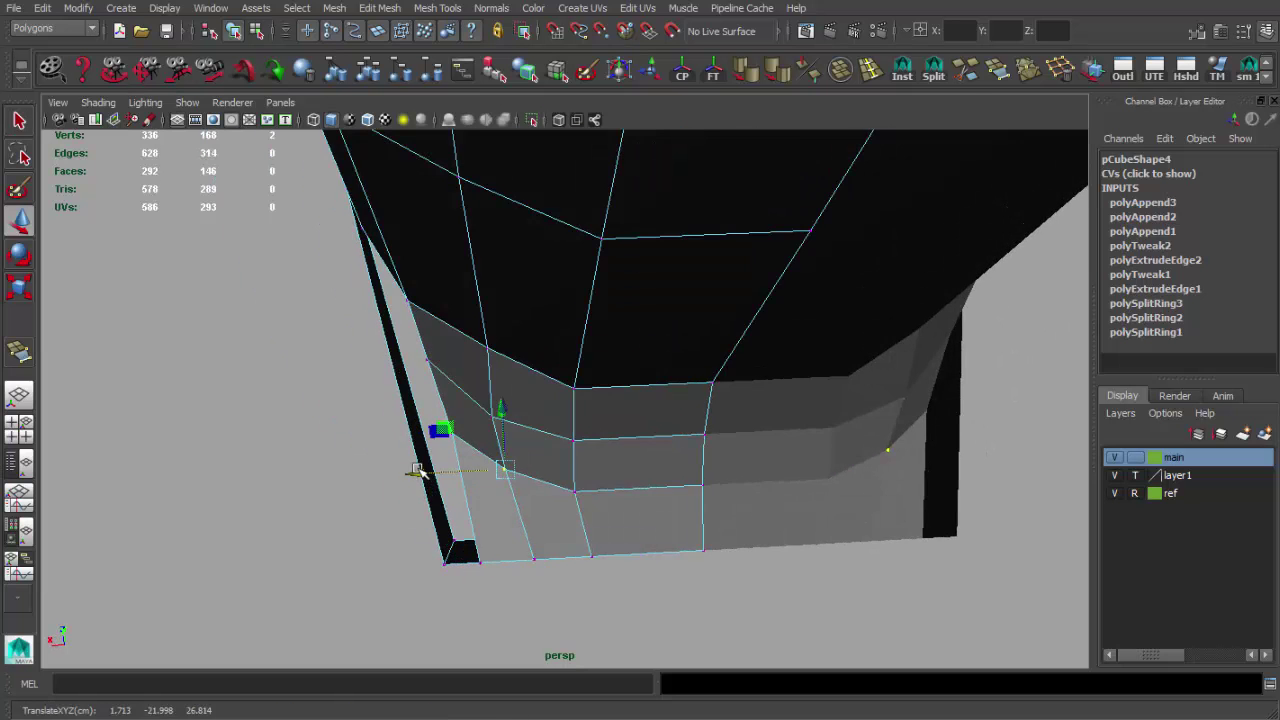
mouse_move(400, 418)
alt+mouse_down()
mouse_move(510, 238)
mouse_move(574, 440)
mouse_move(526, 506)
mouse_move(611, 481)
mouse_move(651, 440)
mouse_move(606, 434)
mouse_move(624, 354)
alt+mouse_up()
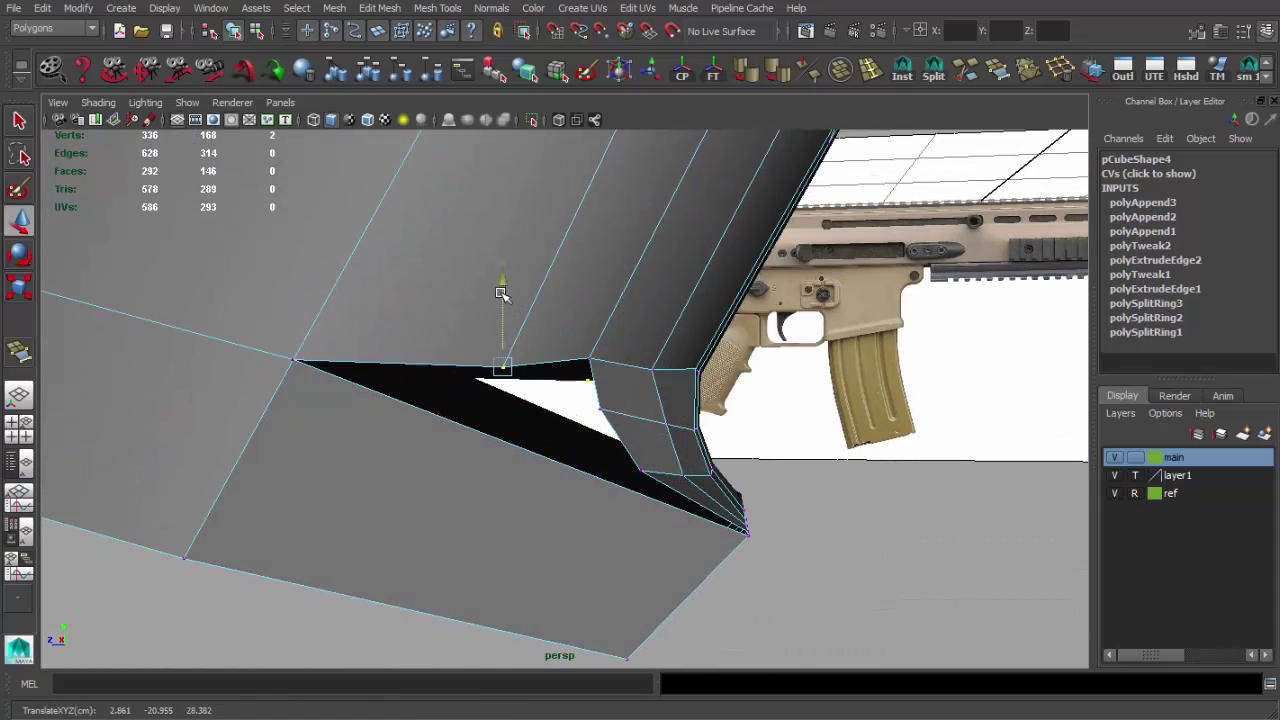
alt+drag(700, 343, 690, 287)
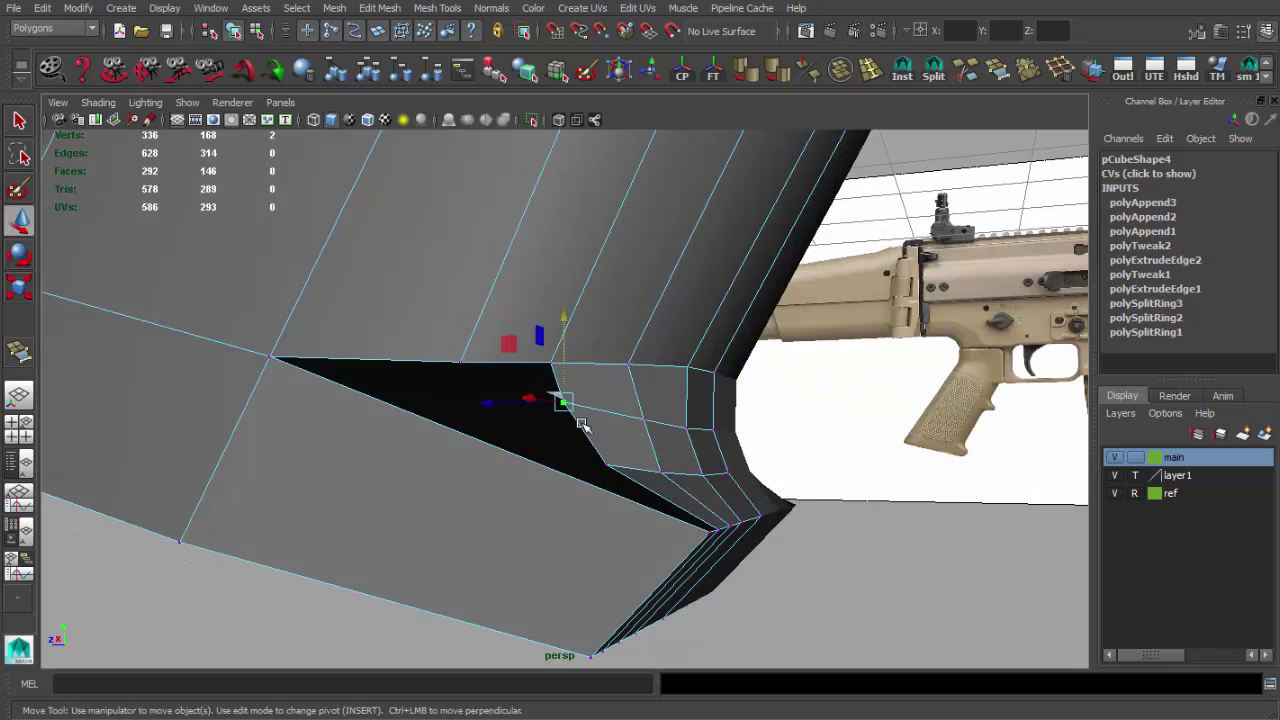
drag(582, 425, 600, 331)
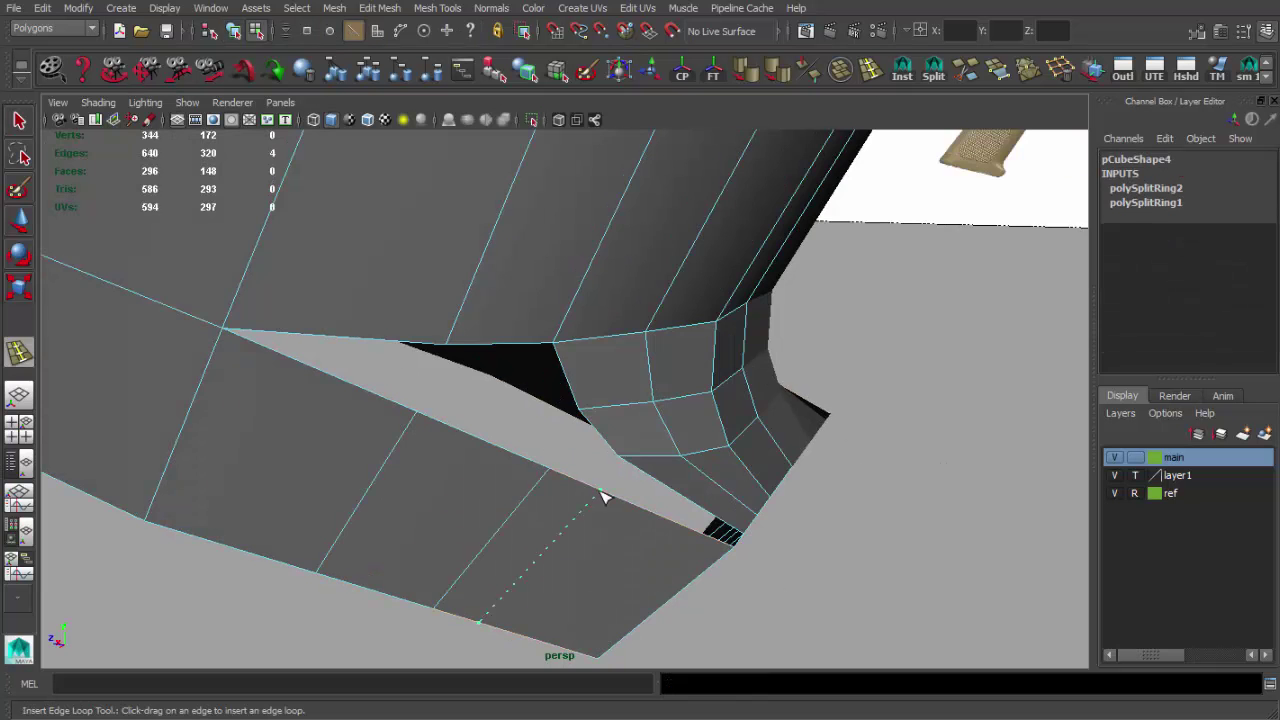
click(604, 497)
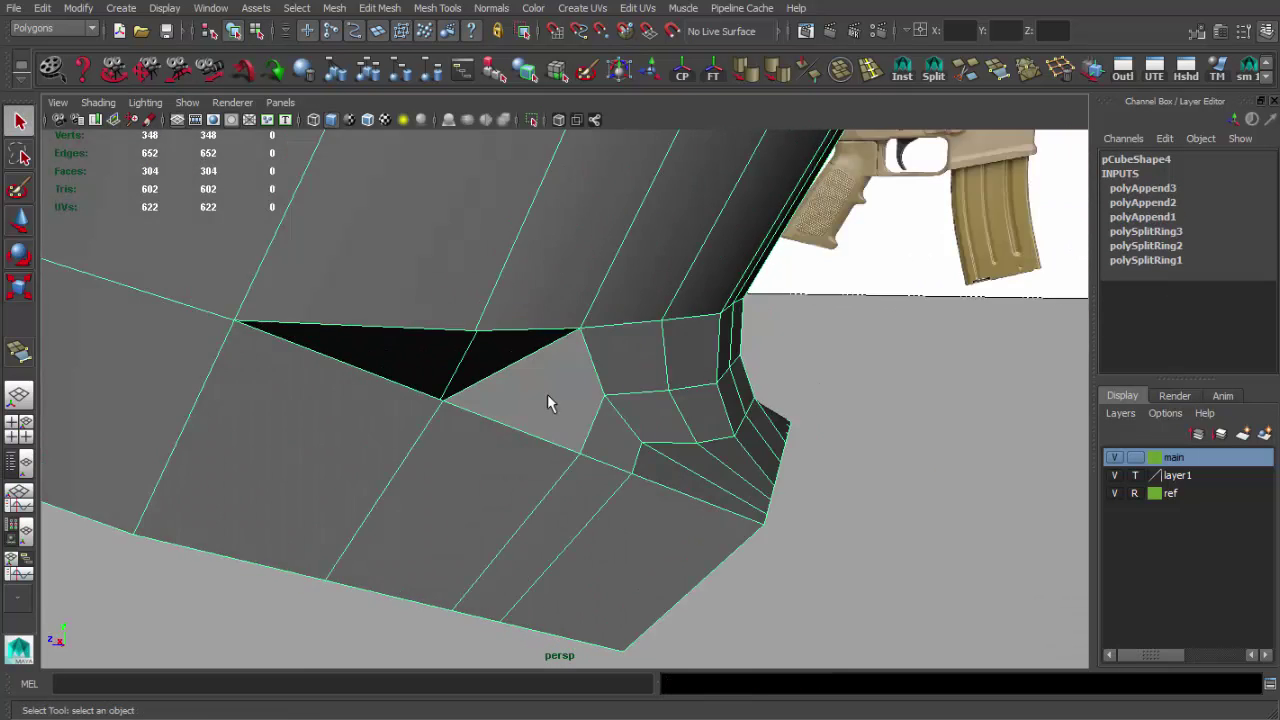
Fill the last triangular heel gap and insert an edge loop around the lower grip
key(y)
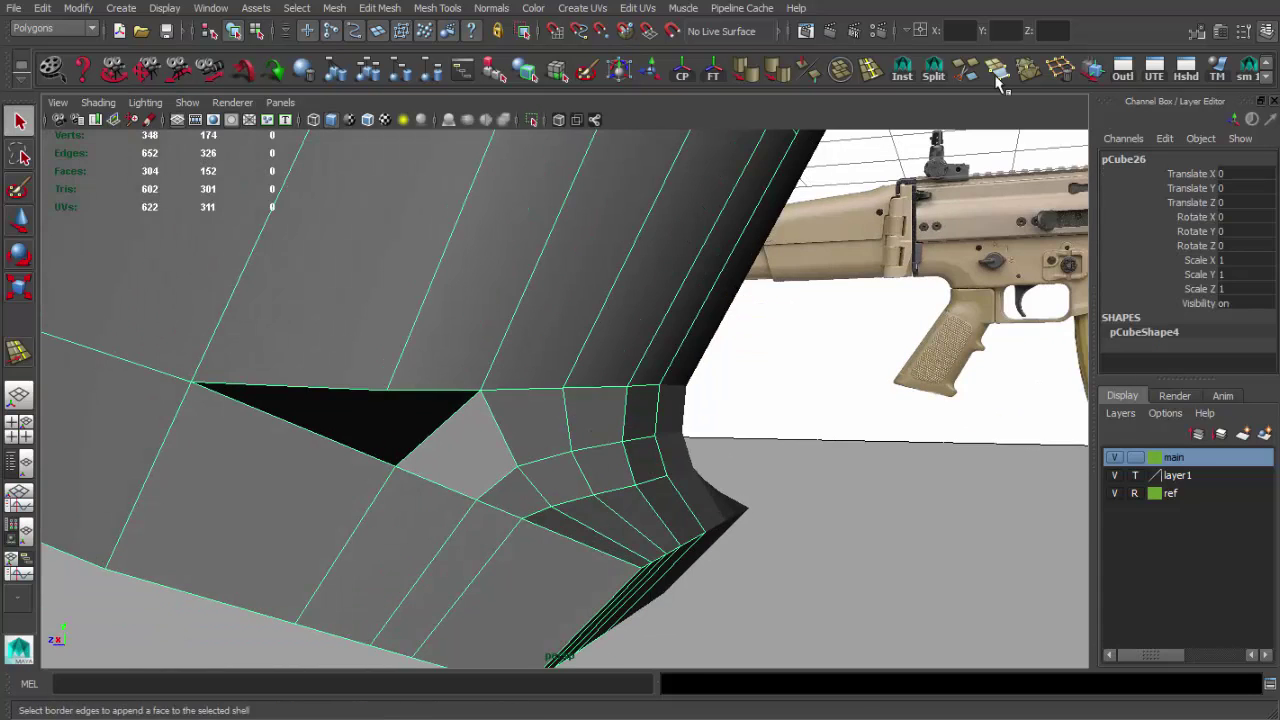
key(Return)
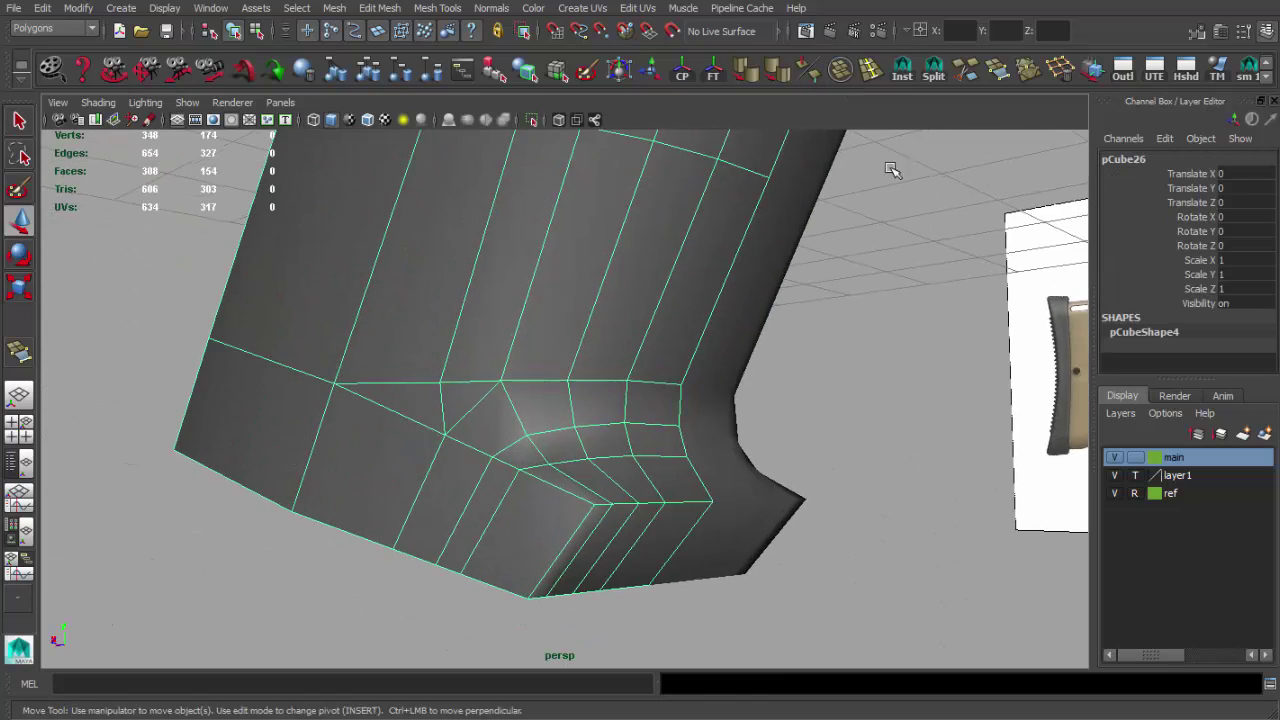
click(870, 72)
click(603, 455)
mouse_move(603, 455)
alt+mouse_down()
mouse_move(595, 473)
mouse_move(474, 369)
mouse_move(434, 374)
mouse_move(749, 449)
mouse_move(583, 562)
alt+mouse_up()
scroll(563, 548, down, 3)
Orbit around and under the flared lip corner, comparing it with the side and rifle references
key(space)
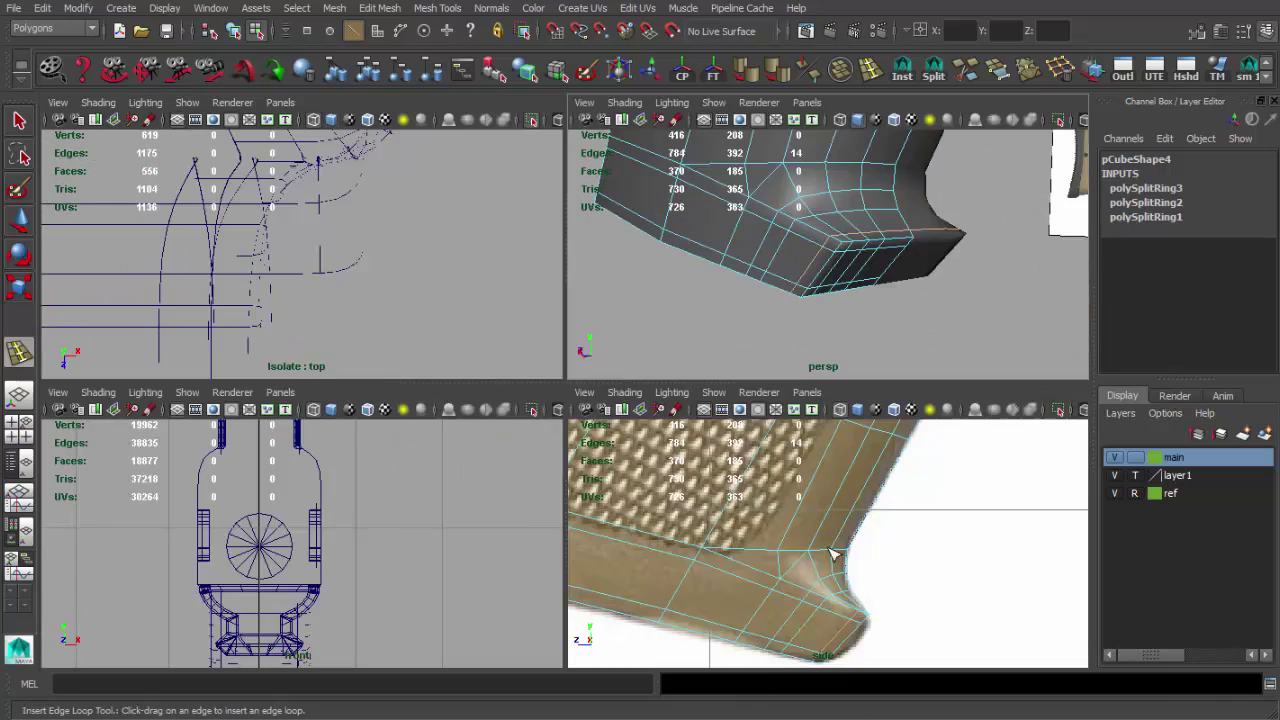
key(space)
key(space)
key(space)
key(q)
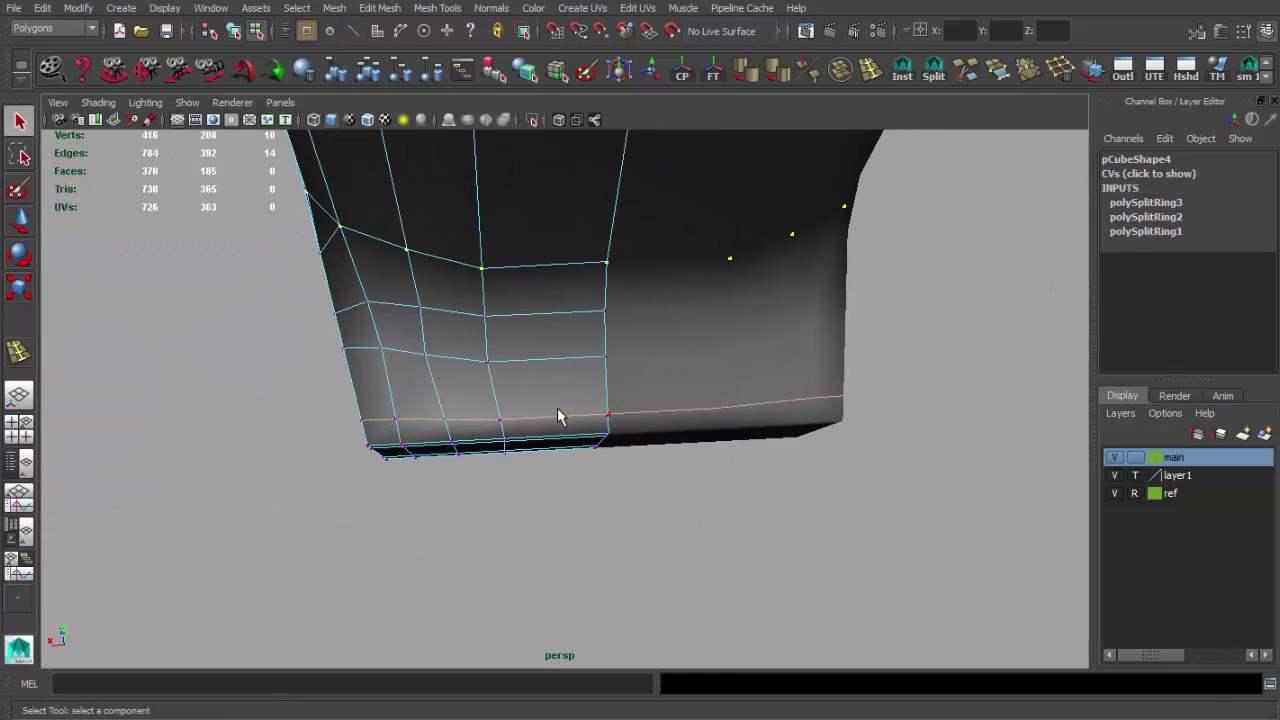
alt+drag(622, 390, 700, 345)
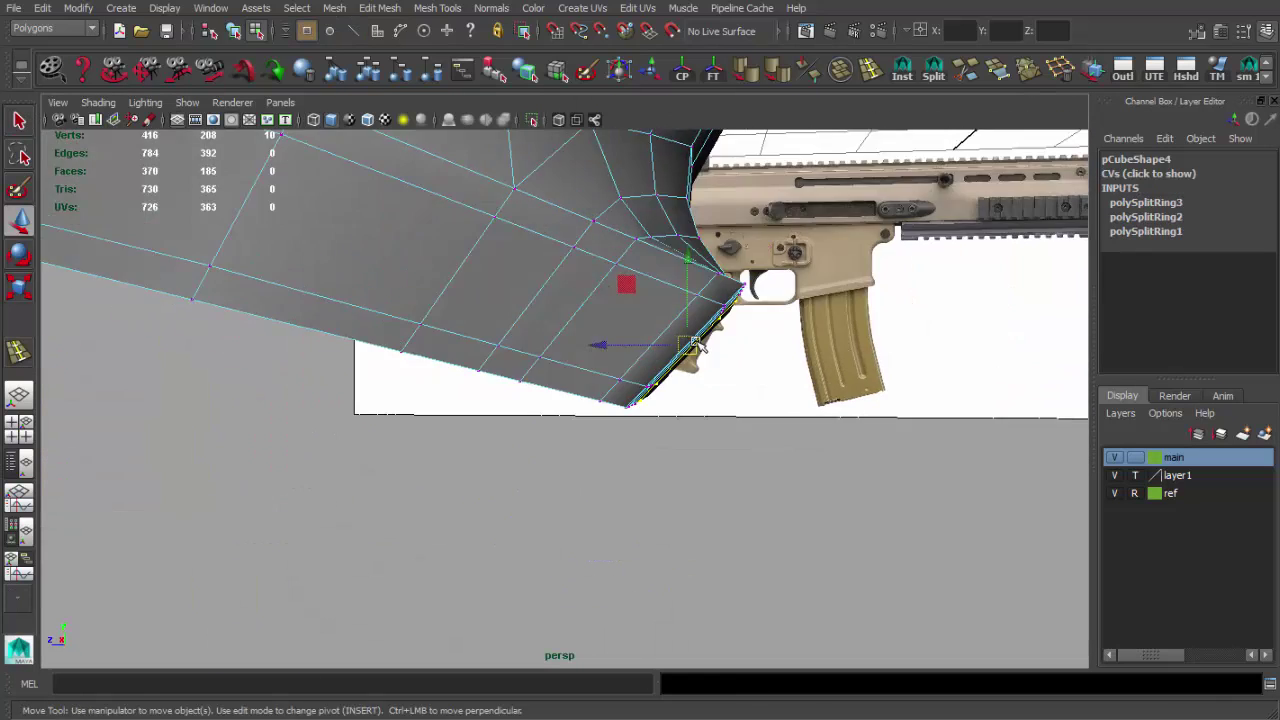
alt+drag(640, 298, 494, 394)
mouse_move(554, 428)
alt+mouse_down()
mouse_move(686, 357)
mouse_move(712, 363)
alt+mouse_up()
key(space)
key(space)
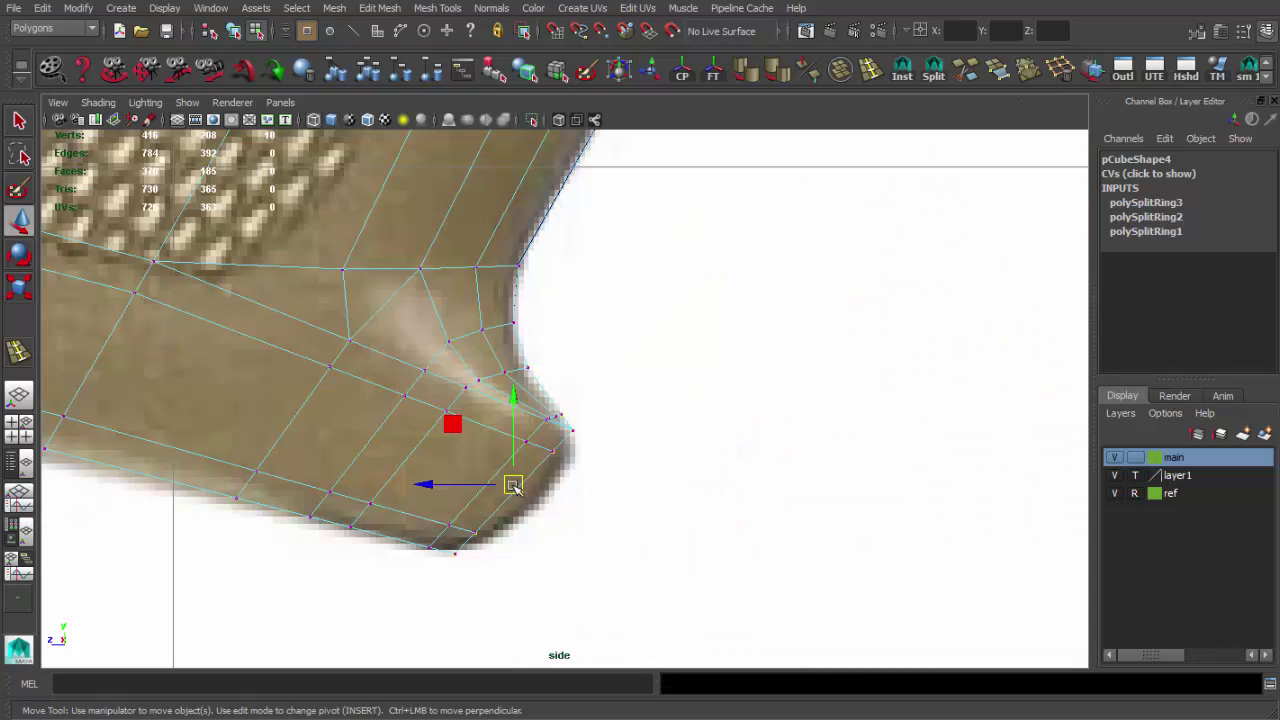
key(space)
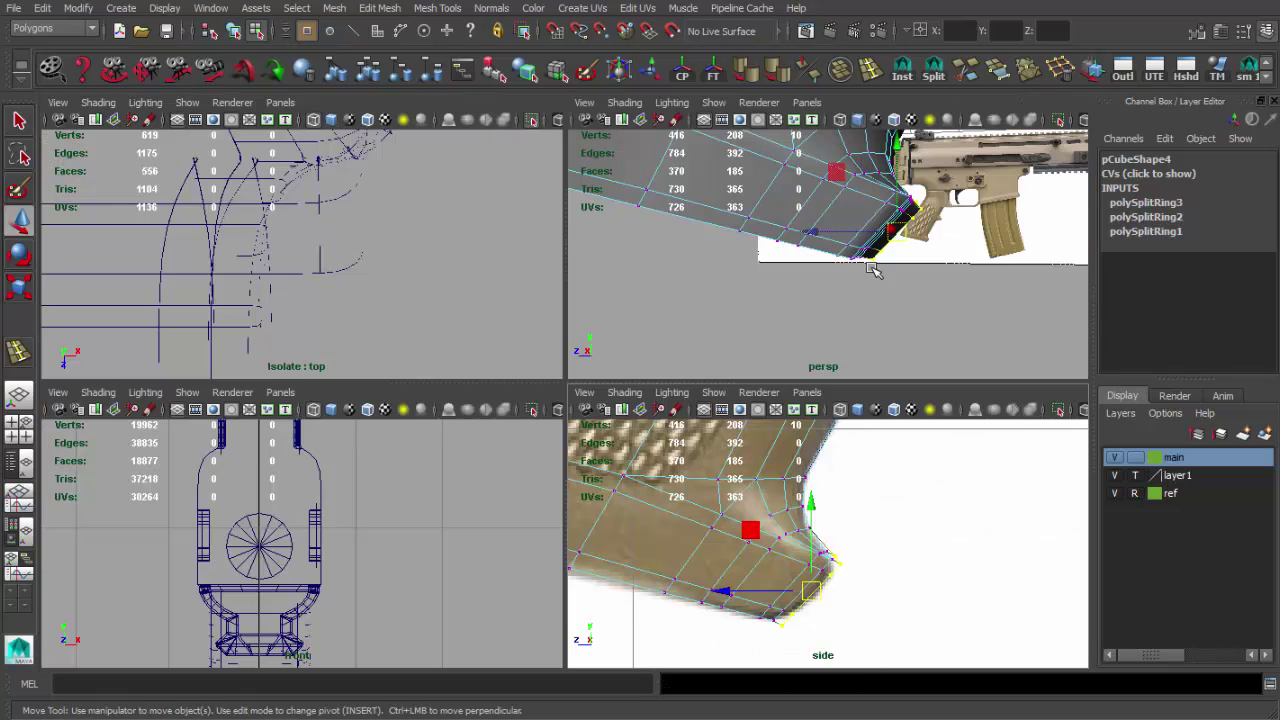
key(space)
mouse_move(623, 354)
alt+mouse_down()
mouse_move(528, 514)
mouse_move(619, 287)
mouse_move(486, 406)
alt+mouse_up()
alt+drag(466, 500, 615, 425)
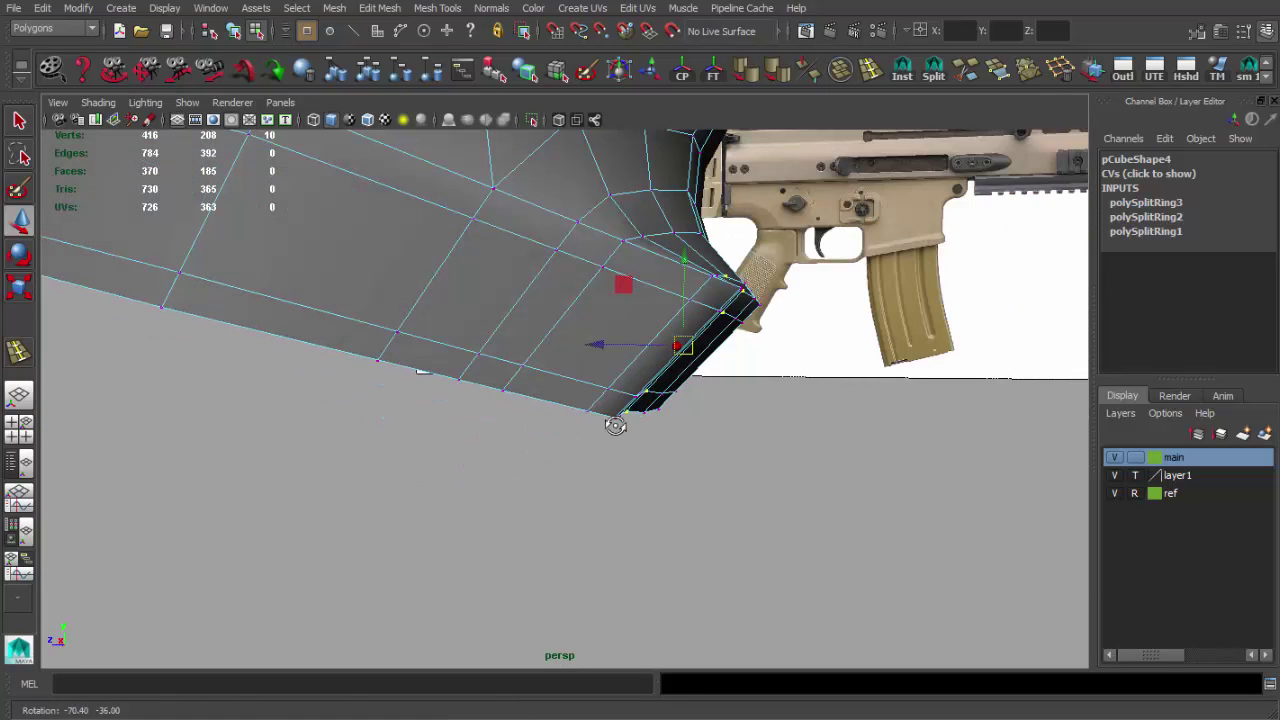
alt+drag(633, 290, 486, 343)
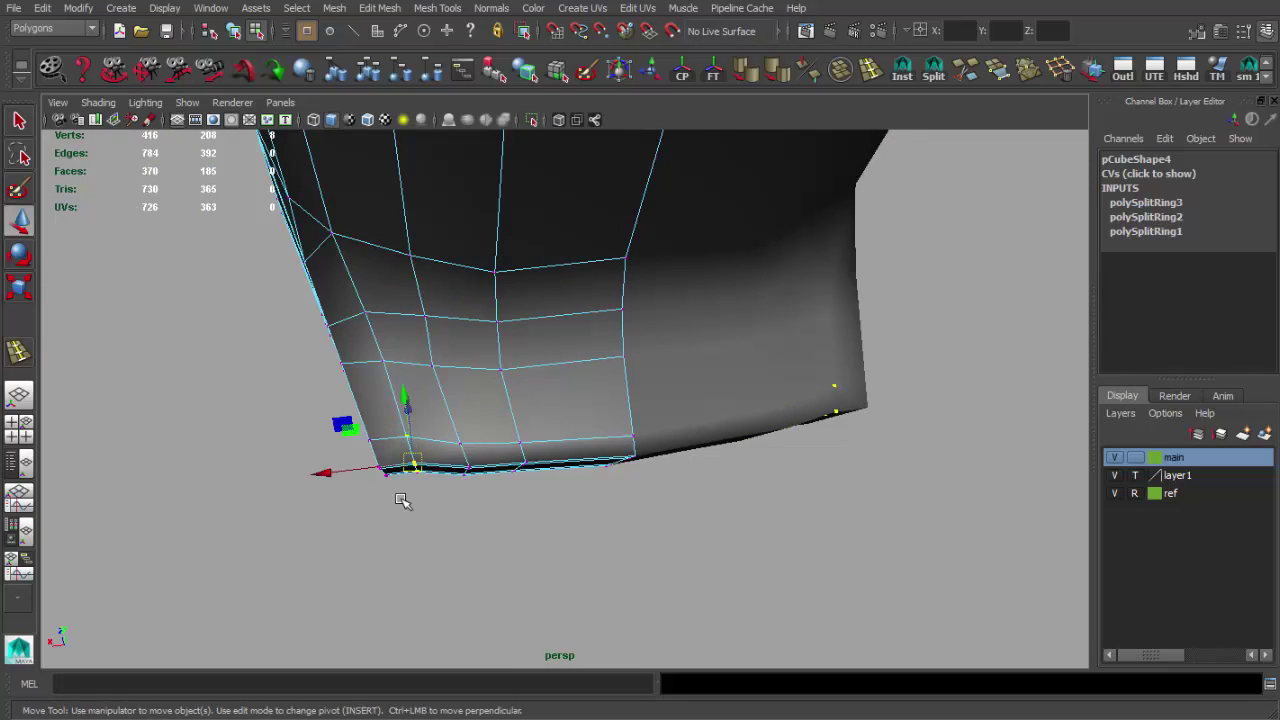
mouse_move(400, 500)
alt+mouse_down()
mouse_move(629, 260)
mouse_move(537, 399)
alt+mouse_up()
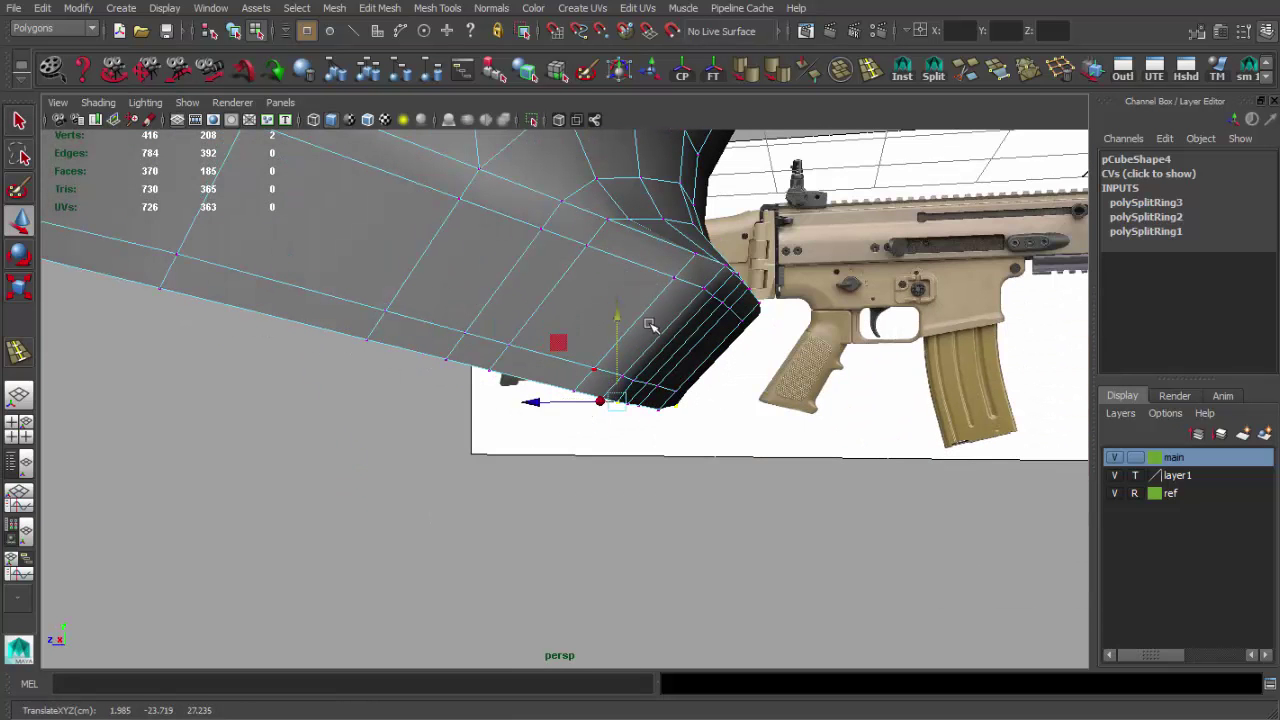
mouse_move(650, 325)
alt+mouse_down()
mouse_move(471, 357)
mouse_move(474, 449)
mouse_move(553, 416)
alt+mouse_up()
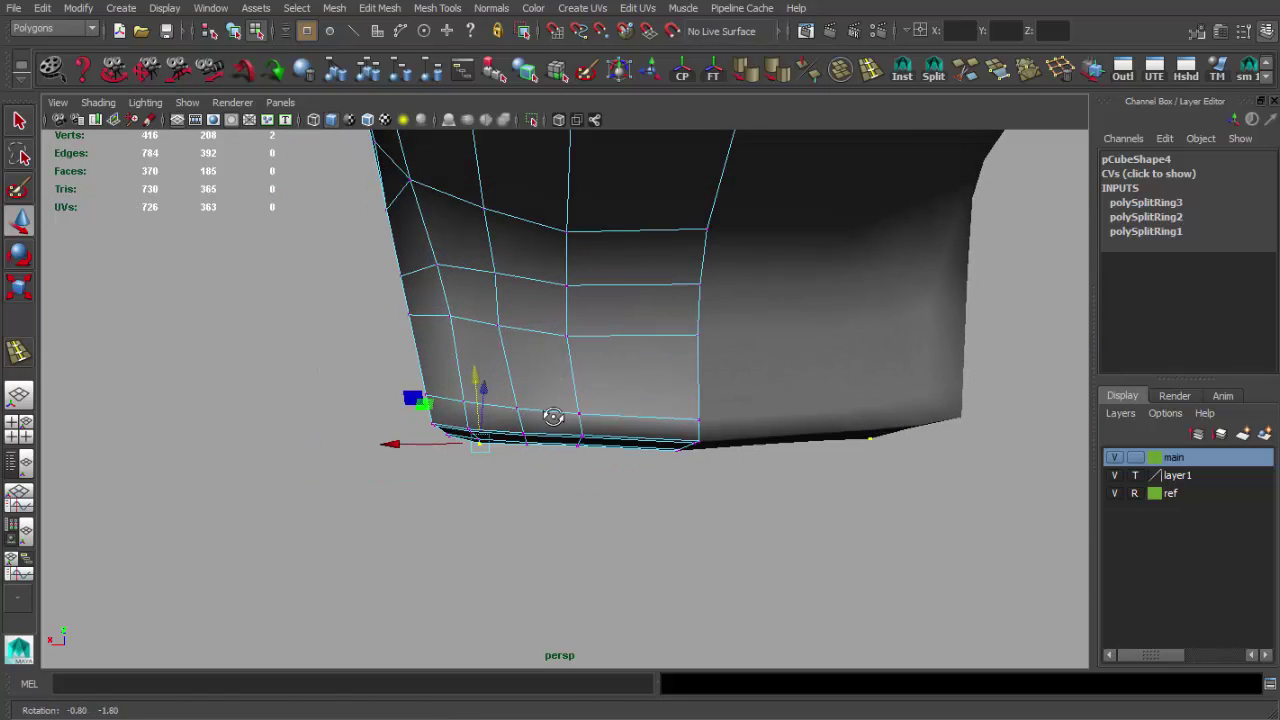
mouse_move(555, 368)
alt+mouse_down()
mouse_move(648, 302)
mouse_move(517, 337)
mouse_move(477, 314)
mouse_move(509, 354)
mouse_move(569, 340)
mouse_move(660, 433)
mouse_move(471, 423)
mouse_move(660, 431)
mouse_move(837, 477)
mouse_move(655, 414)
mouse_move(720, 386)
mouse_move(651, 409)
mouse_move(814, 383)
mouse_move(733, 445)
mouse_move(664, 385)
mouse_move(337, 374)
mouse_move(330, 415)
mouse_move(318, 372)
mouse_move(466, 420)
mouse_move(449, 357)
mouse_move(514, 514)
mouse_move(510, 462)
mouse_move(557, 491)
mouse_move(523, 506)
mouse_move(549, 386)
alt+mouse_up()
Check the whole grip in smooth preview and save the scene
key(q)
key(F8)
click(510, 462)
click(549, 386)
key(3)
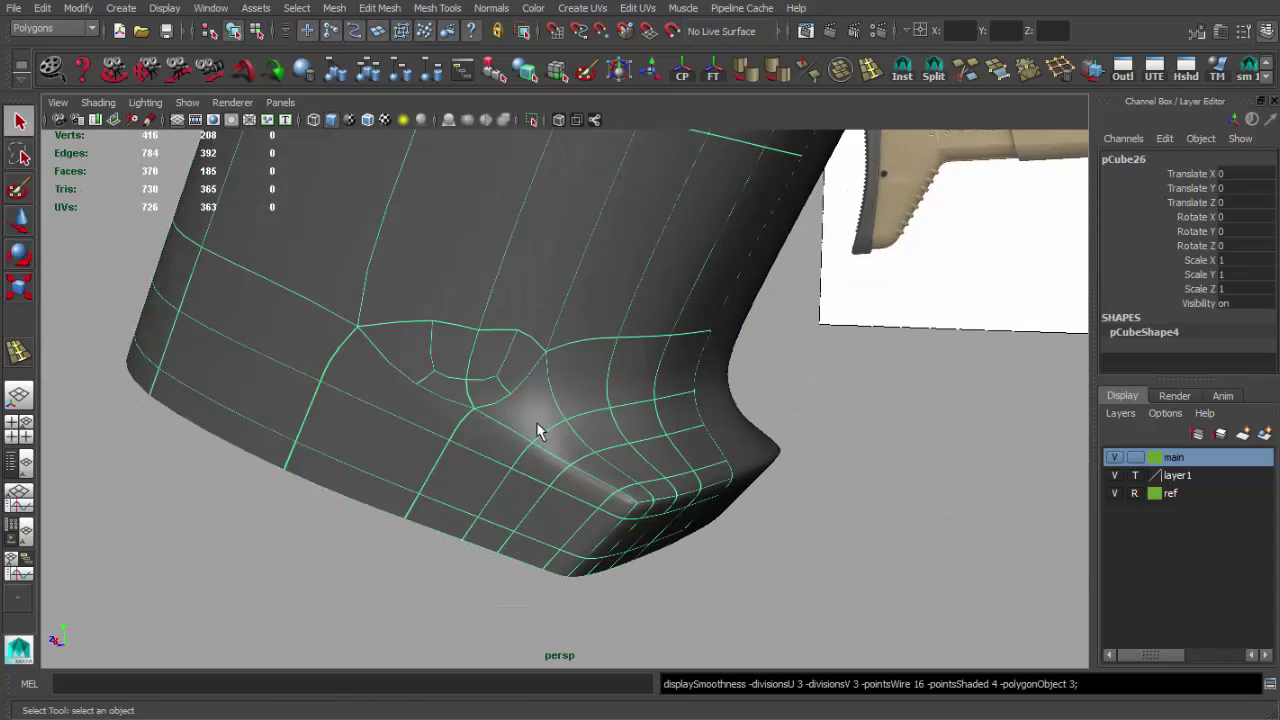
alt+right_drag(537, 430, 486, 534)
click(443, 457)
mouse_move(486, 534)
alt+mouse_down()
mouse_move(443, 457)
mouse_move(300, 354)
mouse_move(482, 447)
mouse_move(516, 352)
mouse_move(572, 446)
mouse_move(571, 366)
mouse_move(486, 394)
alt+mouse_up()
key(ctrl+s)
On pCube26 in unsmoothed display, merge the crowded vertices at the lip corner
click(516, 352)
key(1)
right_drag(486, 394, 420, 354)
mouse_move(420, 354)
alt+mouse_down()
mouse_move(480, 430)
mouse_move(455, 432)
alt+mouse_up()
click(957, 82)
click(1035, 85)
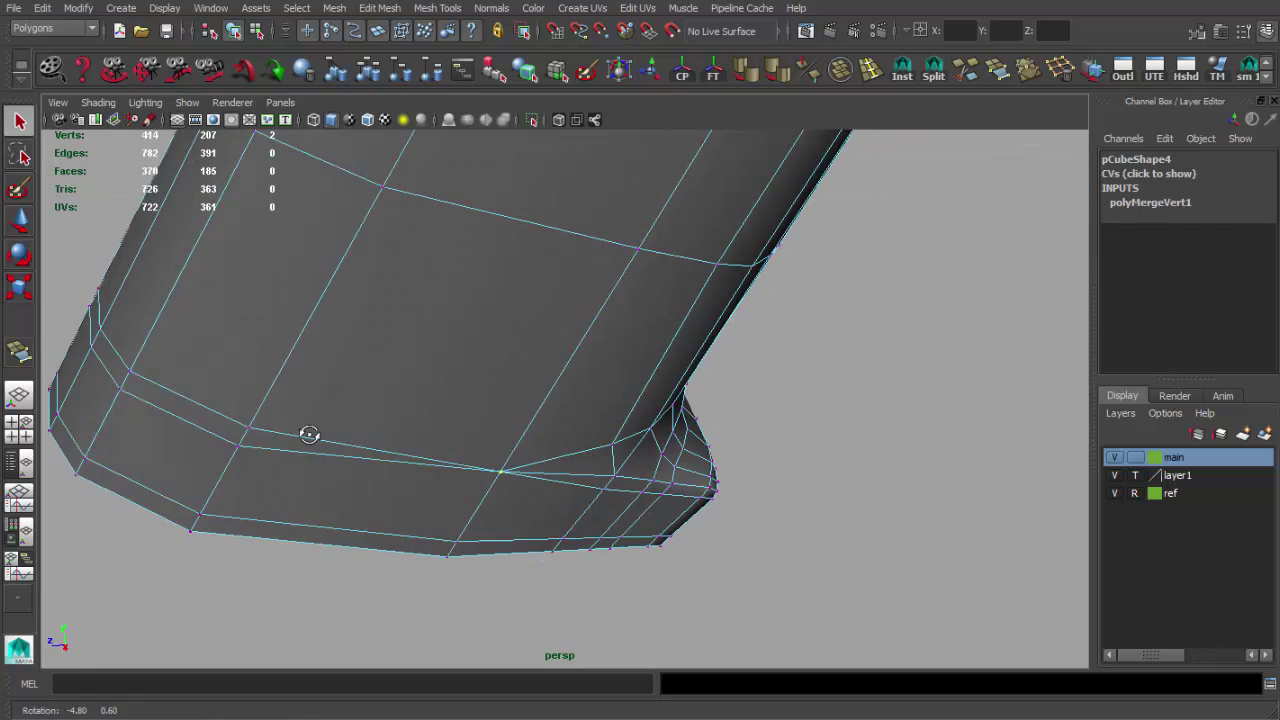
mouse_move(306, 434)
alt+mouse_down()
mouse_move(277, 431)
mouse_move(209, 517)
mouse_move(333, 426)
mouse_move(508, 471)
mouse_move(575, 553)
mouse_move(534, 443)
mouse_move(614, 443)
mouse_move(543, 486)
mouse_move(586, 503)
mouse_move(520, 394)
mouse_move(509, 420)
alt+mouse_up()
Review the merged corner in smooth preview beside the rifle reference and the mirrored copy pCube27
key(F8)
key(3)
key(1)
key(3)
alt+drag(494, 524, 534, 448)
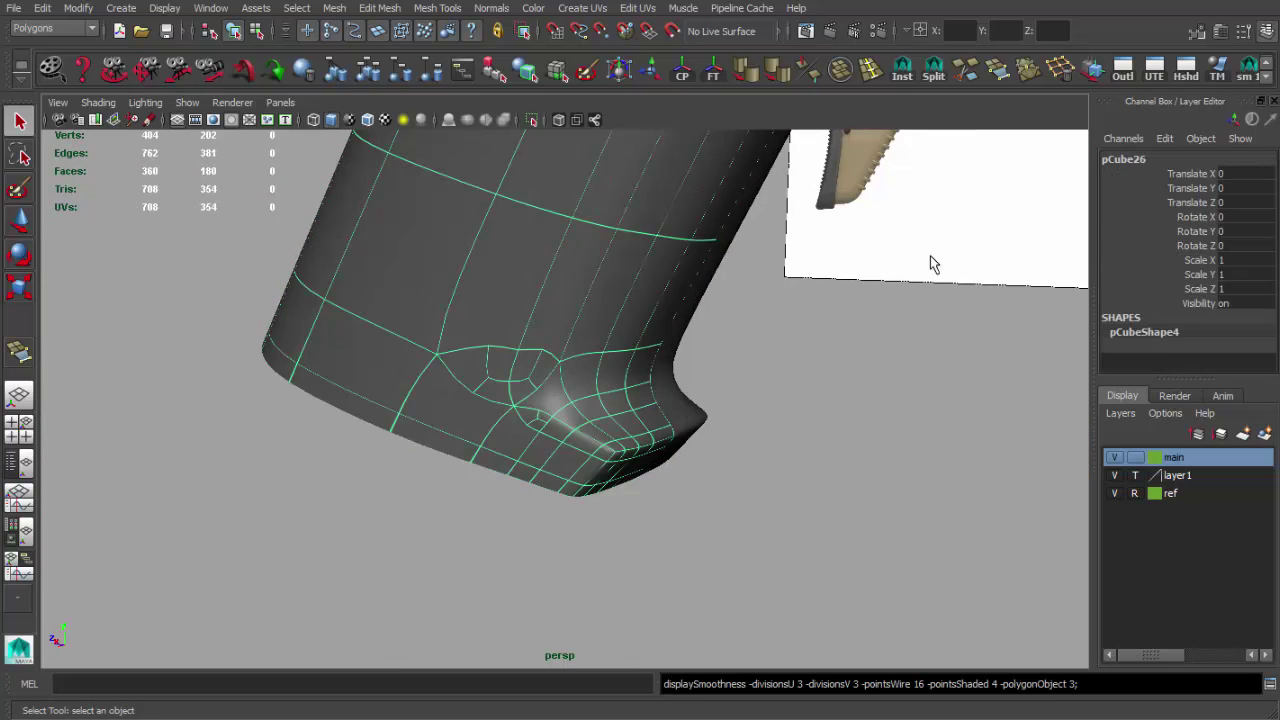
click(1068, 200)
mouse_move(1068, 200)
alt+mouse_down()
mouse_move(586, 409)
mouse_move(329, 423)
mouse_move(651, 437)
alt+mouse_up()
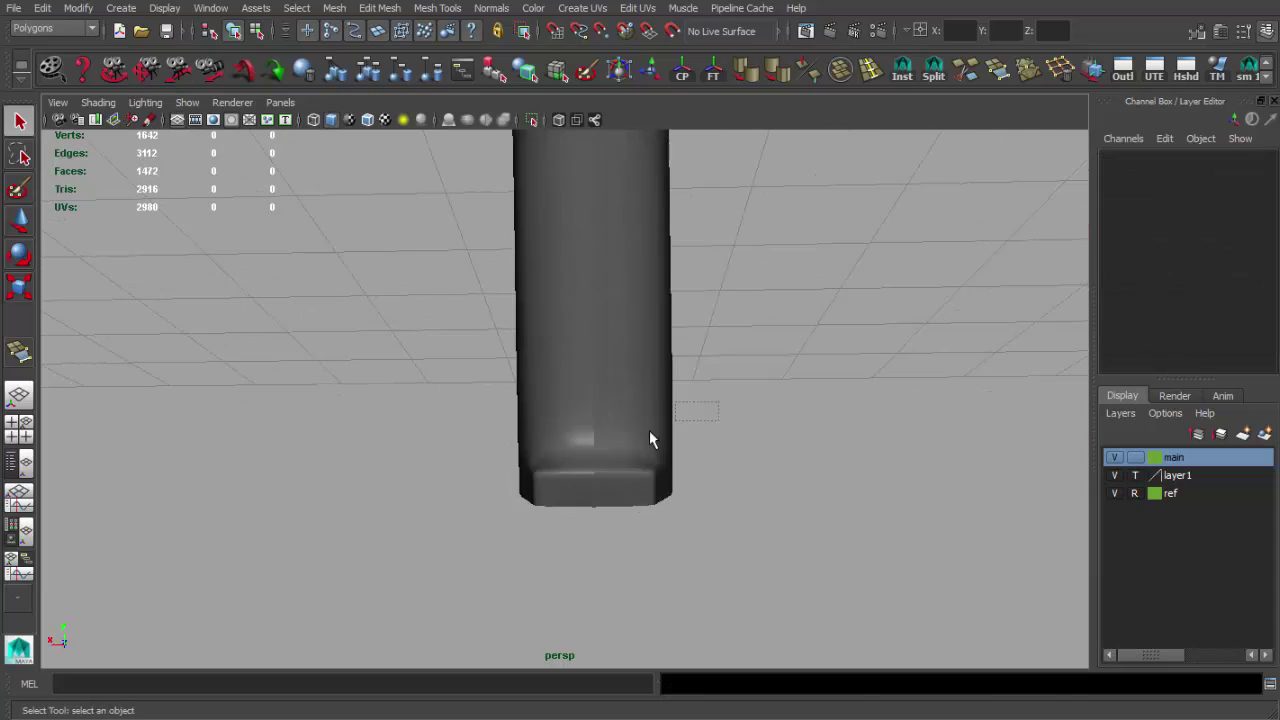
Select the grip mesh pCube26 and enter vertex editing
click(651, 437)
right_click(600, 359)
click(795, 512)
mouse_move(795, 512)
alt+mouse_down()
mouse_move(829, 494)
mouse_move(586, 427)
alt+mouse_up()
click(586, 427)
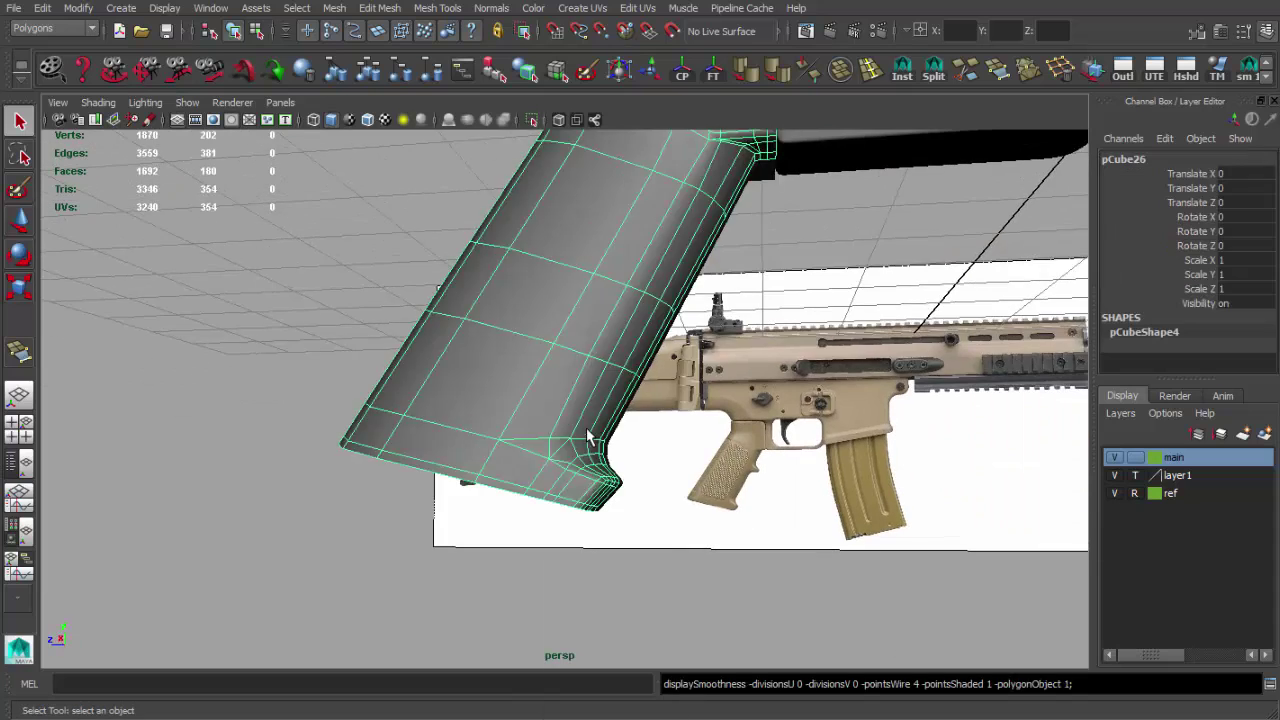
scroll(565, 368, up, 3)
key(F8)
mouse_move(561, 370)
alt+mouse_down()
mouse_move(514, 437)
mouse_move(649, 357)
mouse_move(651, 311)
mouse_move(402, 404)
mouse_move(603, 449)
alt+mouse_up()
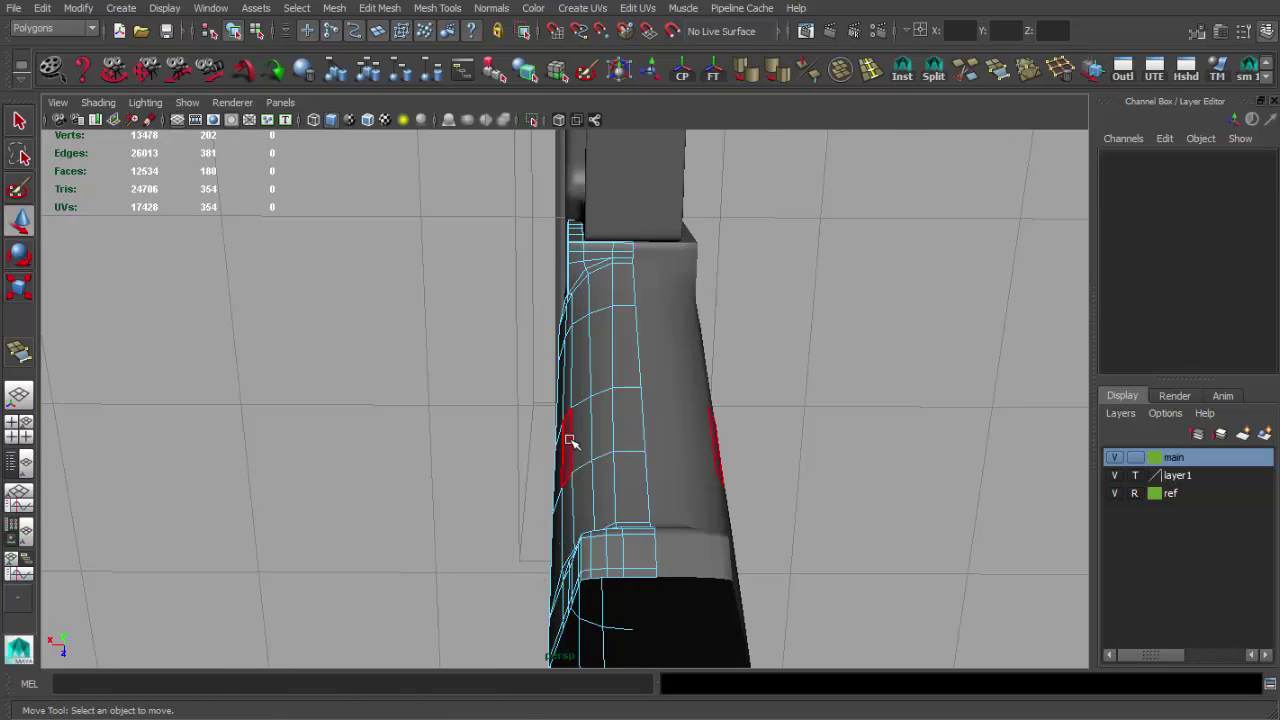
Complete a new split cut across the grip's lip corner on the underside
mouse_move(510, 428)
alt+mouse_down()
mouse_move(748, 354)
mouse_move(613, 373)
alt+mouse_up()
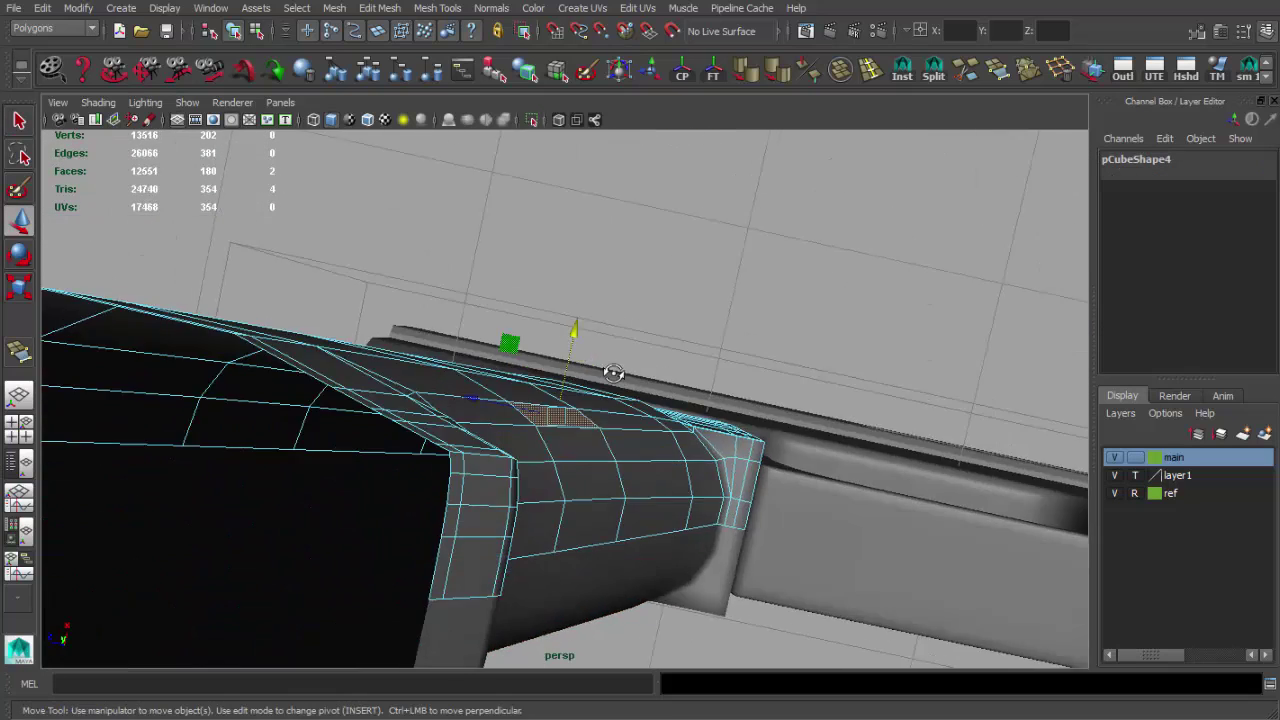
mouse_move(503, 383)
alt+mouse_down()
mouse_move(611, 403)
mouse_move(509, 420)
mouse_move(563, 477)
mouse_move(509, 539)
alt+mouse_up()
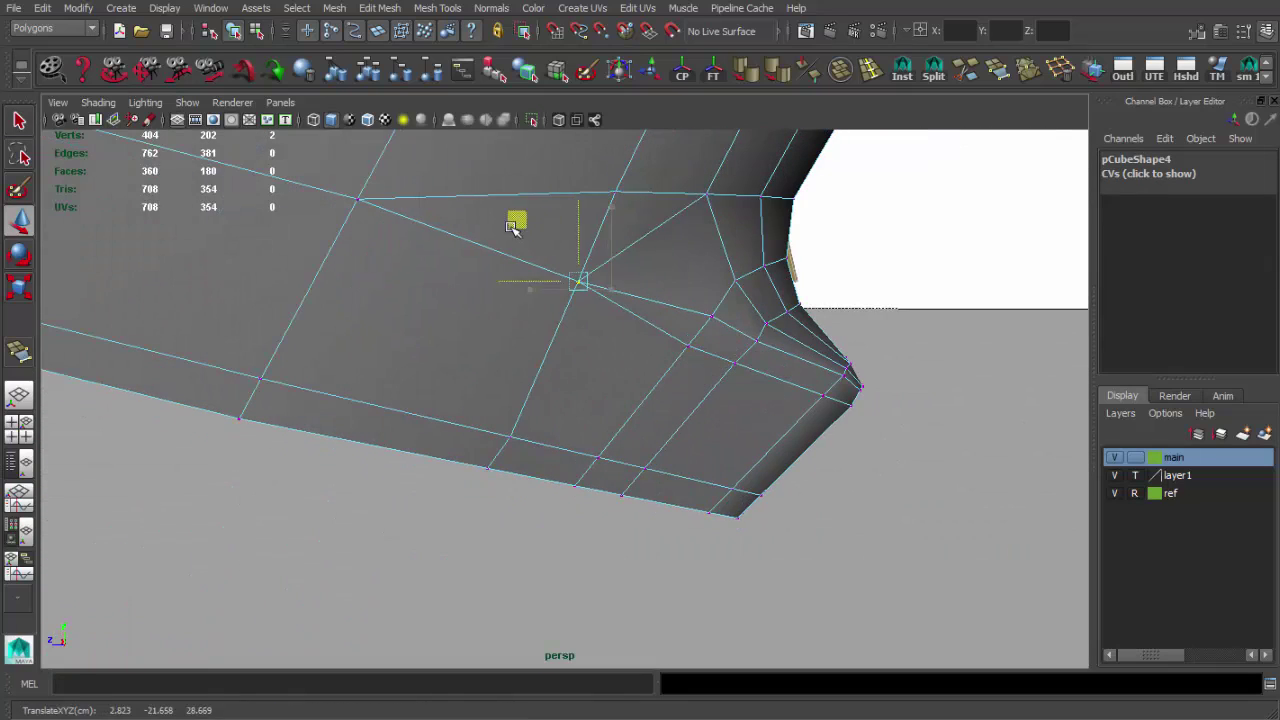
mouse_move(505, 457)
alt+mouse_down()
mouse_move(409, 491)
mouse_move(327, 457)
alt+mouse_up()
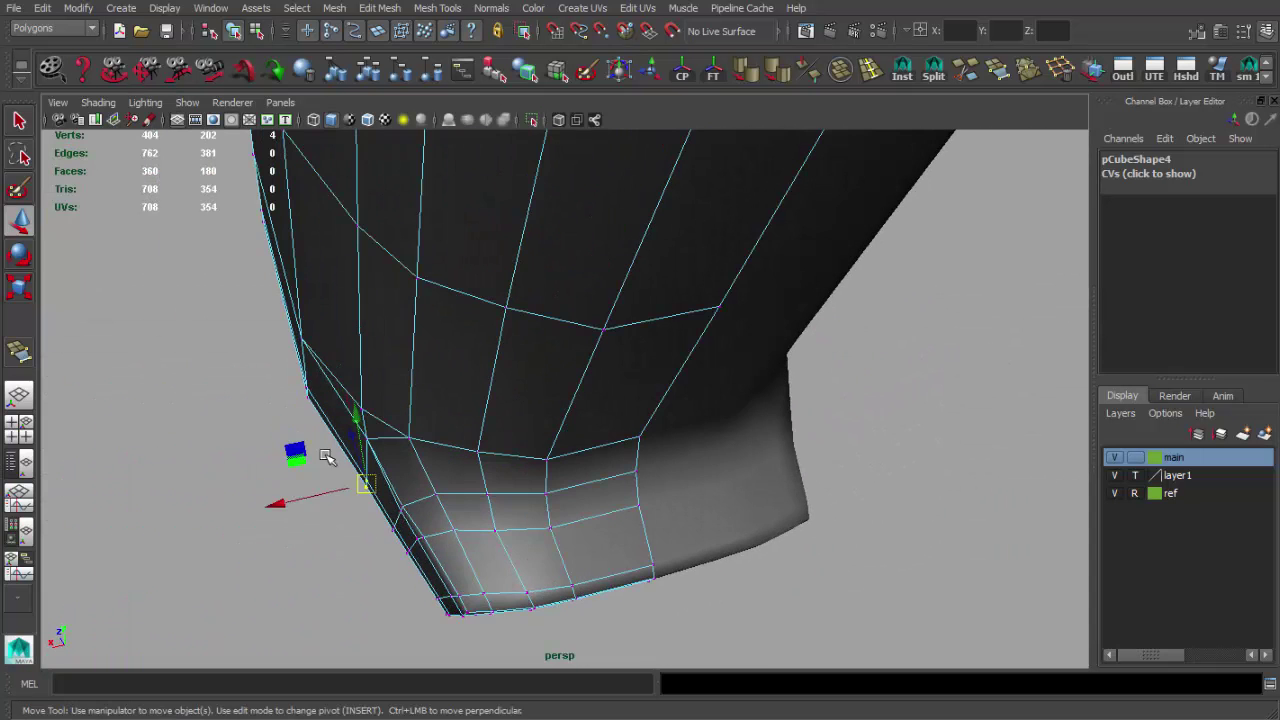
alt+drag(377, 524, 398, 545)
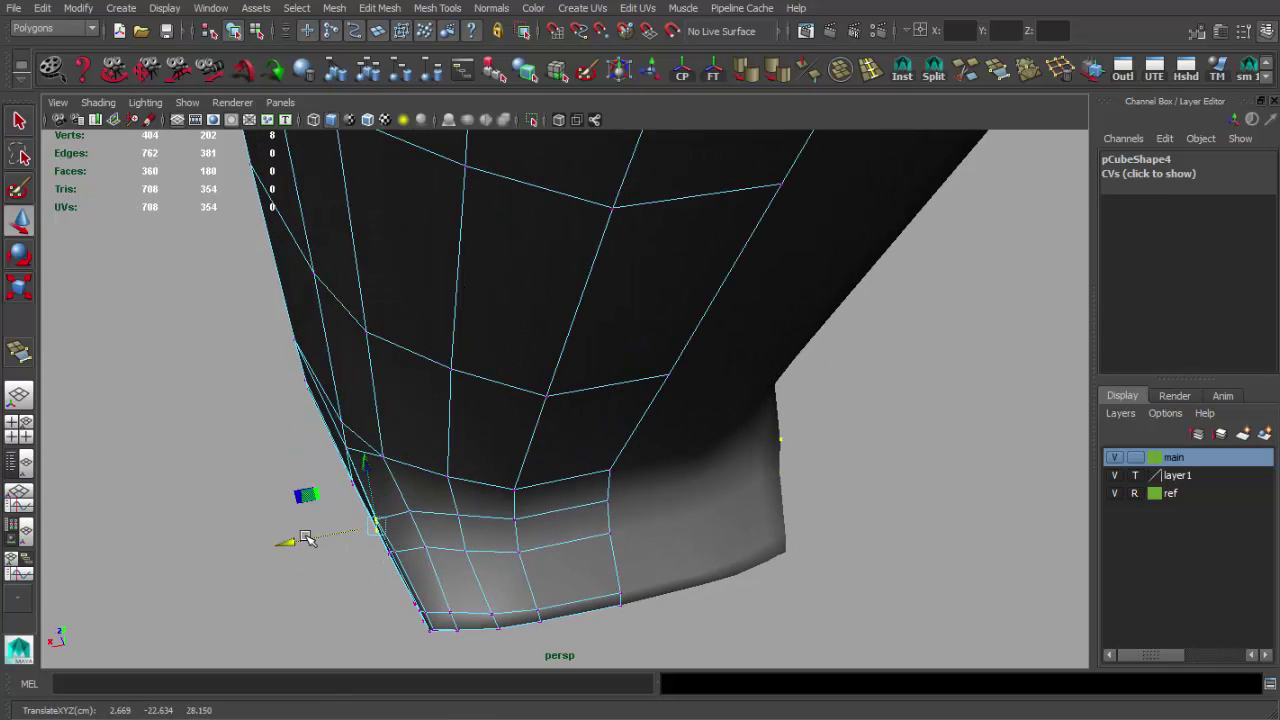
key(q)
mouse_move(307, 538)
alt+mouse_down()
mouse_move(436, 540)
mouse_move(416, 531)
alt+mouse_up()
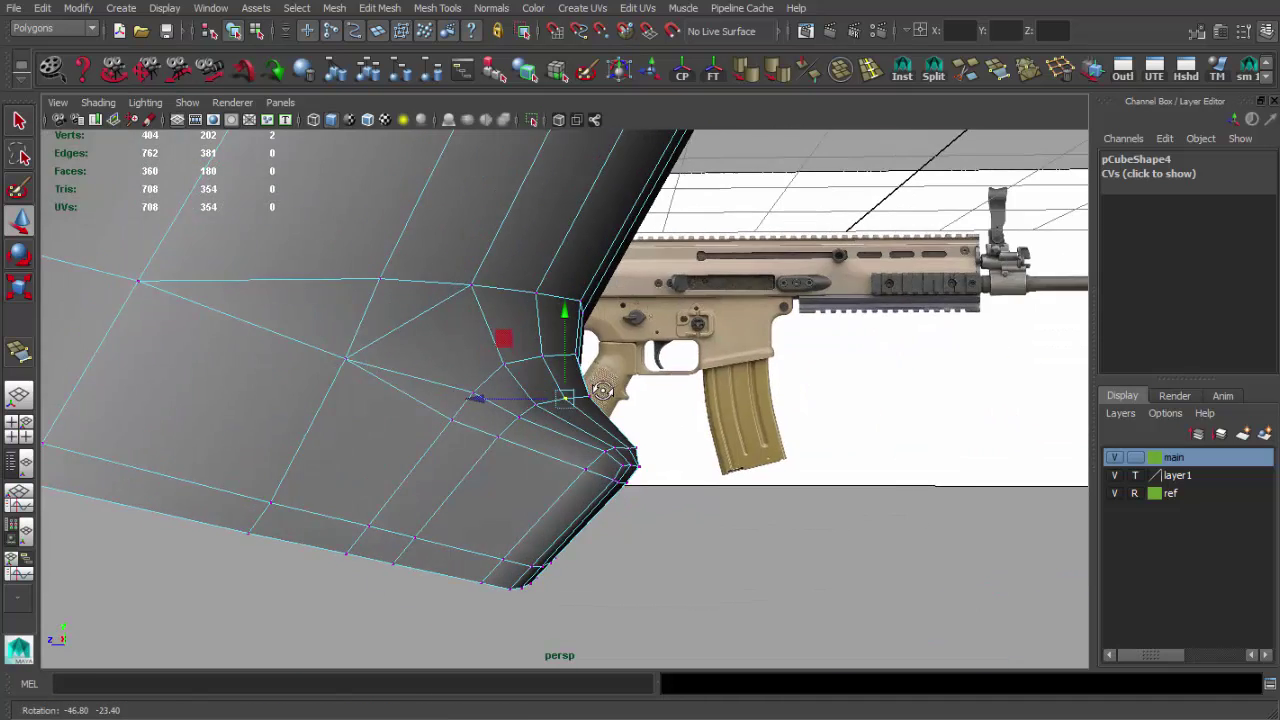
mouse_move(380, 517)
alt+mouse_down()
mouse_move(423, 464)
mouse_move(580, 394)
alt+mouse_up()
mouse_move(580, 394)
alt+right_down()
mouse_move(637, 462)
mouse_move(648, 452)
alt+right_up()
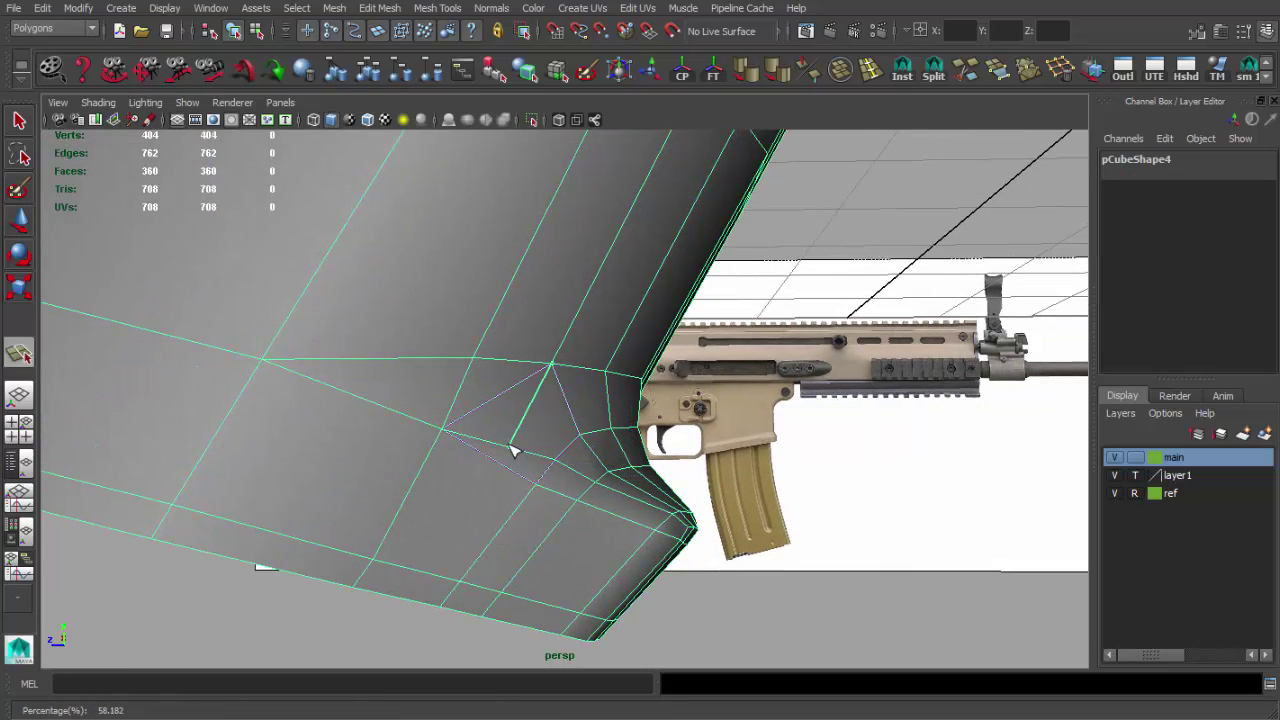
click(428, 603)
key(Return)
alt+drag(428, 603, 508, 470)
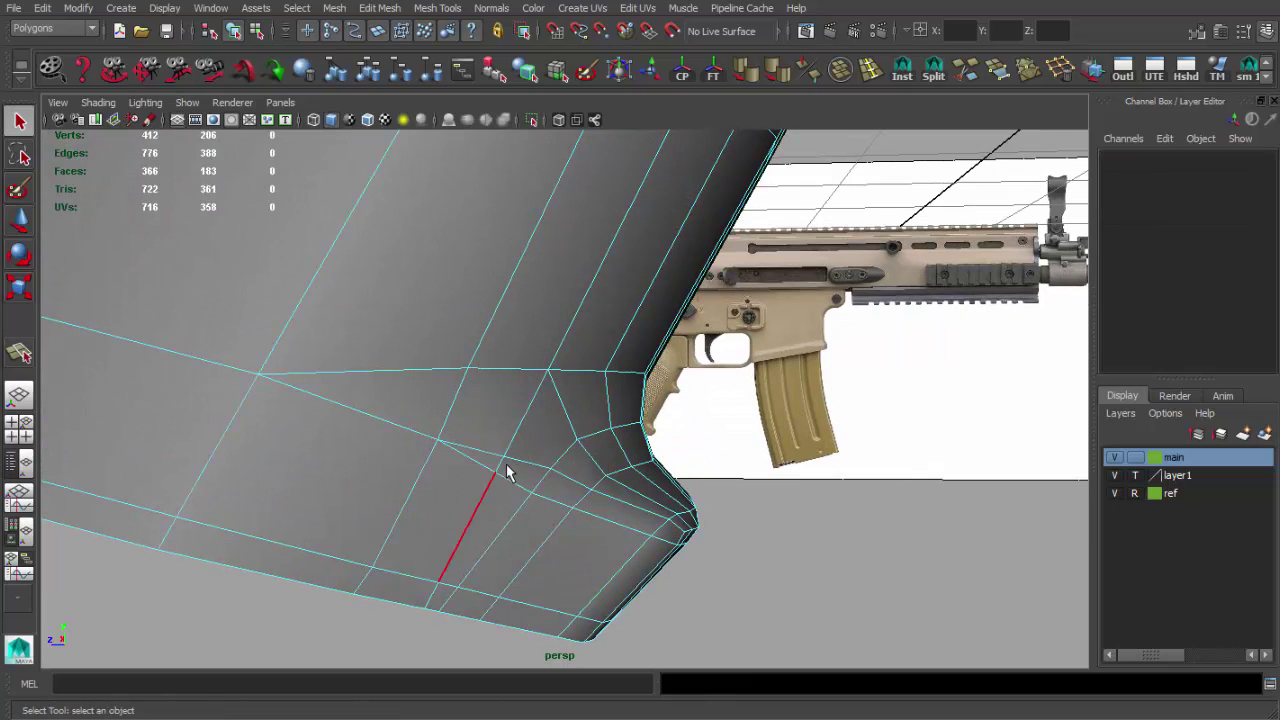
Soften the grip mesh's edges and preview it smoothed beside the rifle
key(a)
key(f)
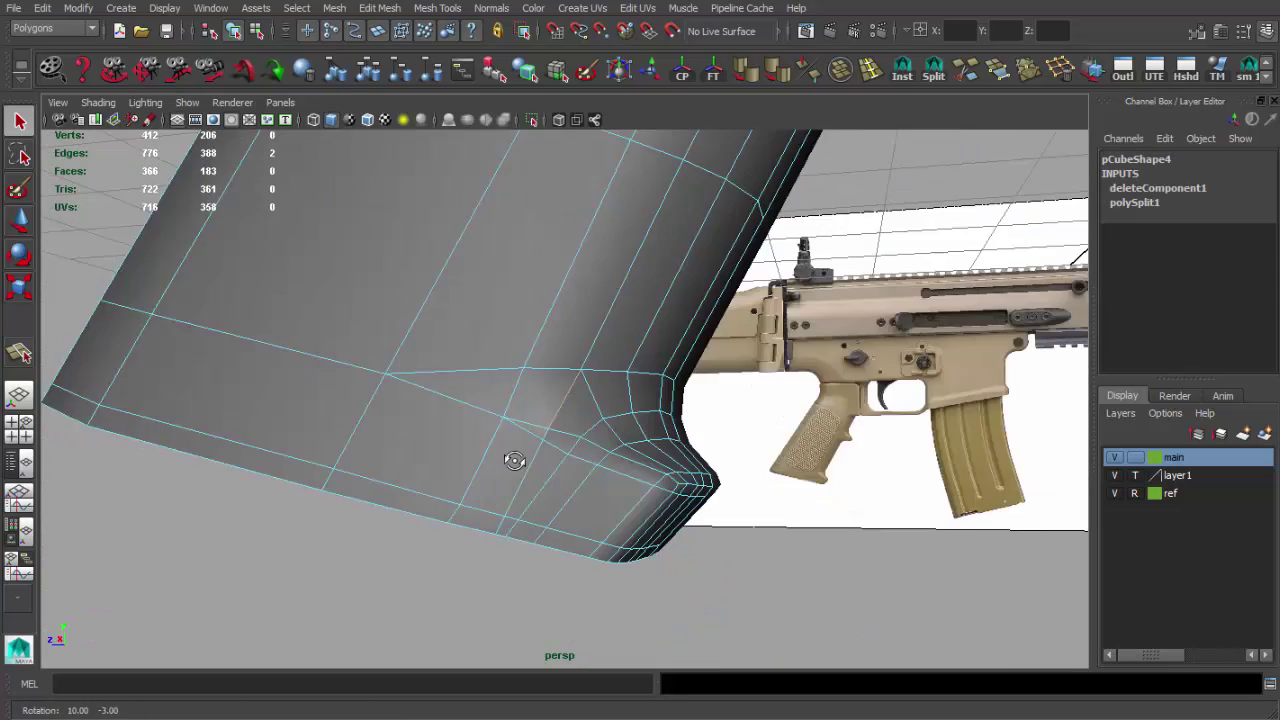
mouse_move(514, 457)
alt+mouse_down()
mouse_move(634, 480)
mouse_move(580, 463)
alt+mouse_up()
alt+drag(580, 385, 561, 527)
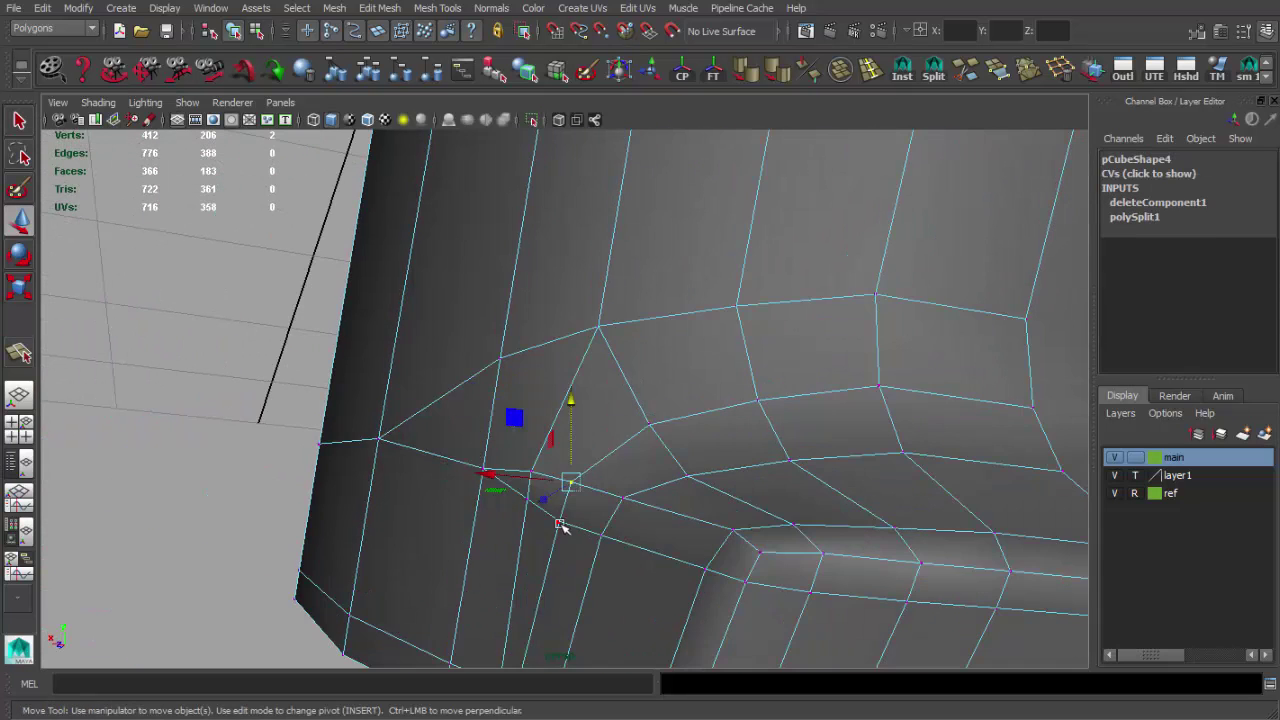
mouse_move(558, 437)
alt+mouse_down()
mouse_move(543, 457)
mouse_move(554, 497)
alt+mouse_up()
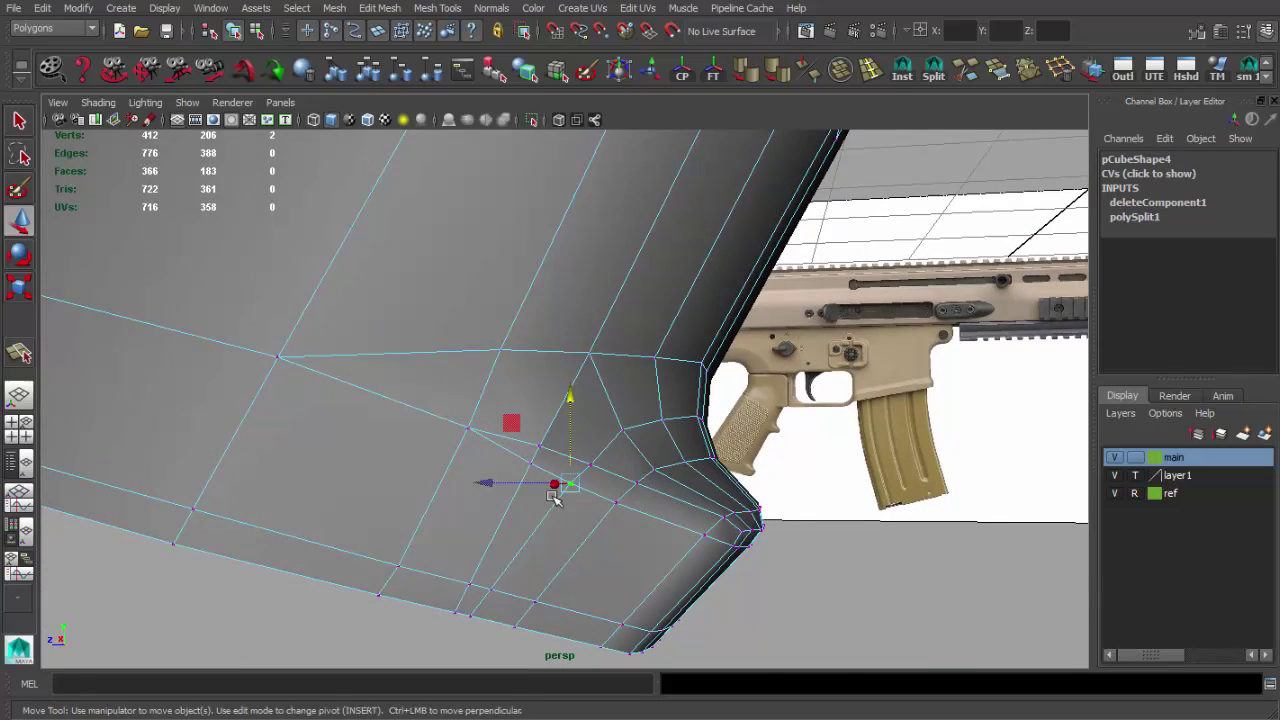
click(743, 83)
key(3)
alt+drag(666, 471, 624, 482)
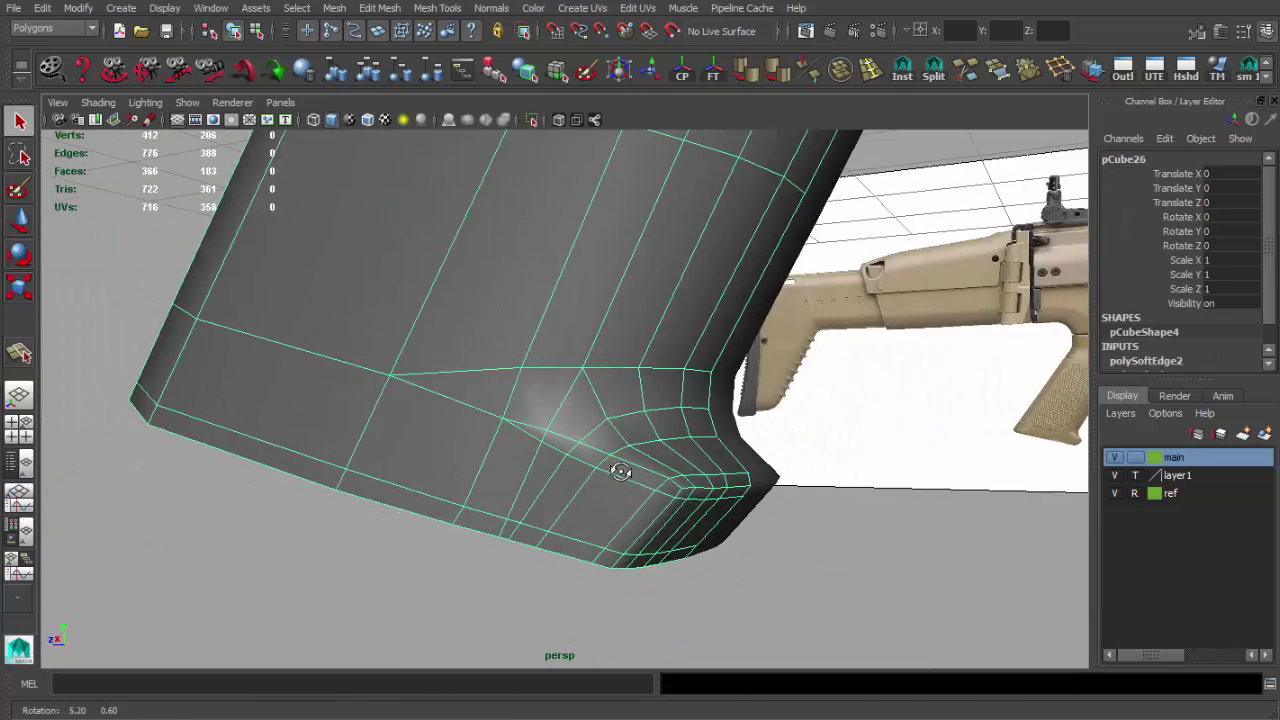
mouse_move(727, 537)
alt+mouse_down()
mouse_move(580, 423)
mouse_move(451, 563)
mouse_move(585, 567)
mouse_move(640, 551)
mouse_move(531, 569)
mouse_move(534, 523)
mouse_move(671, 370)
mouse_move(540, 434)
mouse_move(574, 440)
mouse_move(649, 585)
mouse_move(614, 434)
mouse_move(480, 403)
mouse_move(614, 434)
mouse_move(567, 388)
alt+mouse_up()
Reselect the grip and pick an edge at its lip corner
click(451, 563)
click(649, 585)
key(F9)
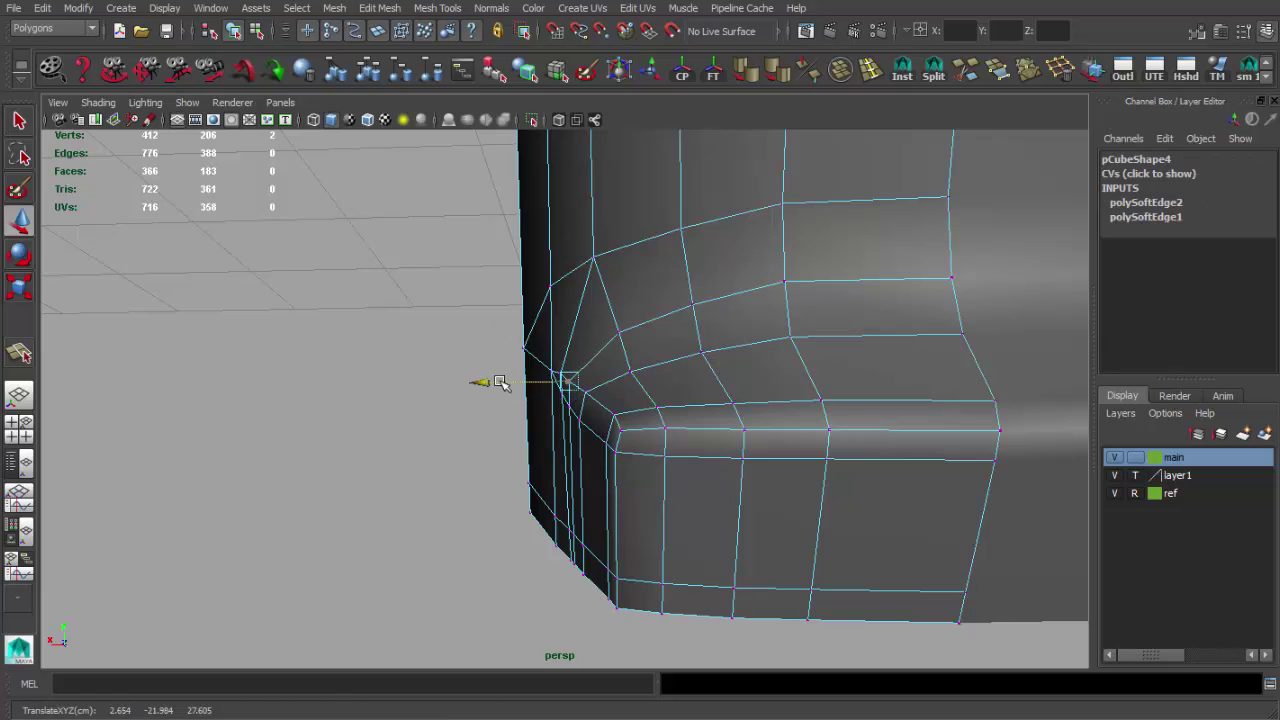
scroll(500, 383, up, 3)
key(F10)
mouse_move(651, 443)
alt+mouse_down()
mouse_move(551, 400)
mouse_move(586, 420)
alt+mouse_up()
click(563, 330)
Move a lip-corner vertex, checking its position against the rifle reference
key(F9)
key(q)
click(578, 417)
key(w)
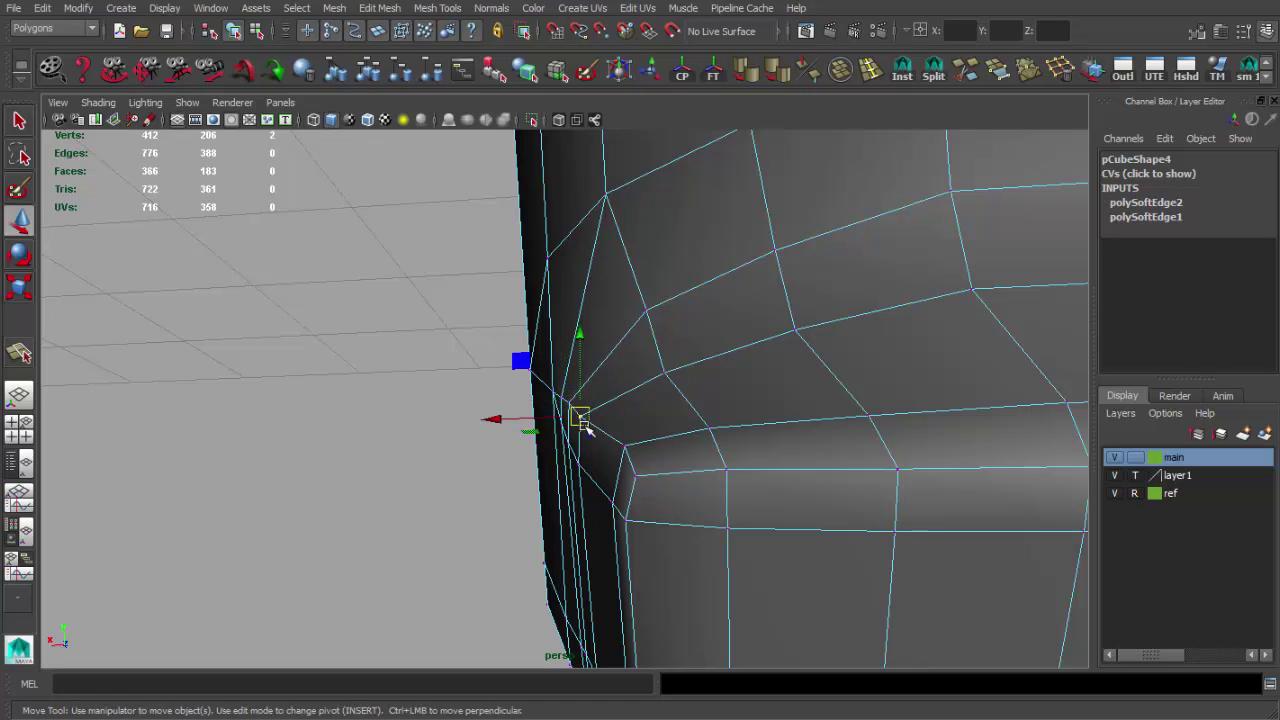
mouse_move(626, 450)
alt+mouse_down()
mouse_move(604, 448)
mouse_move(607, 503)
mouse_move(575, 478)
mouse_move(576, 446)
alt+mouse_up()
key(q)
key(w)
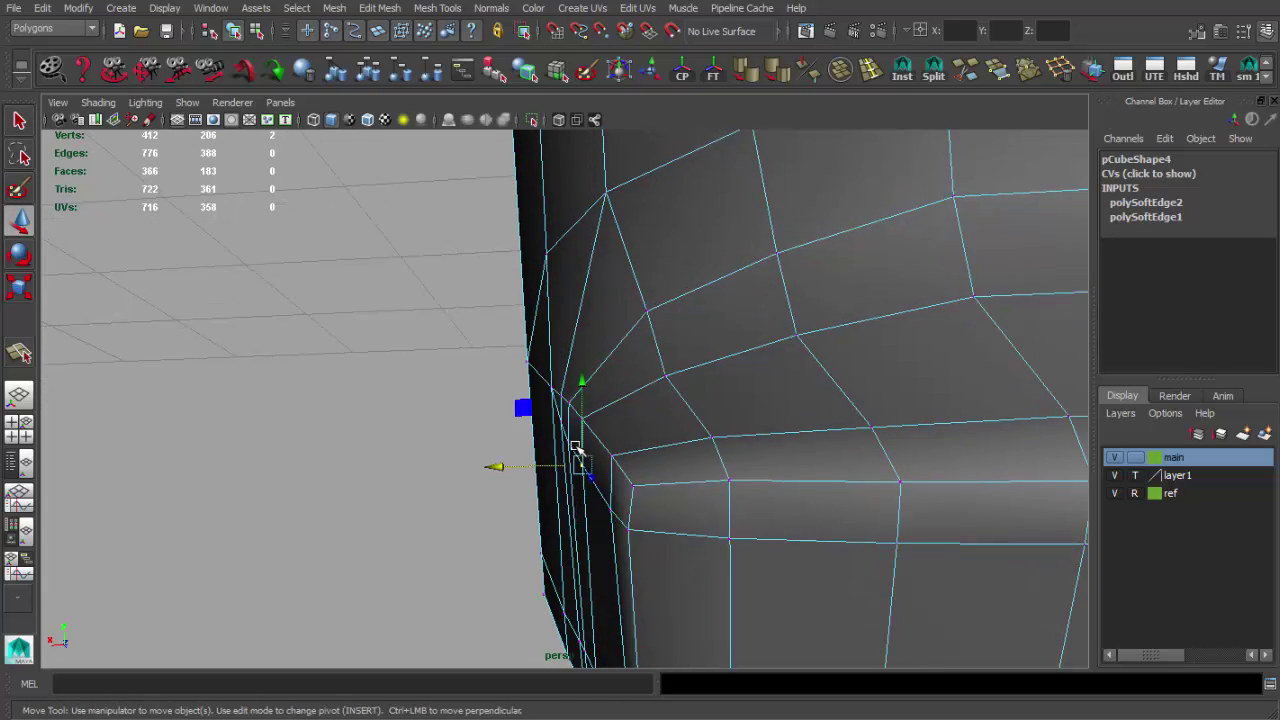
mouse_move(485, 447)
alt+mouse_down()
mouse_move(614, 403)
mouse_move(757, 417)
mouse_move(451, 437)
alt+mouse_up()
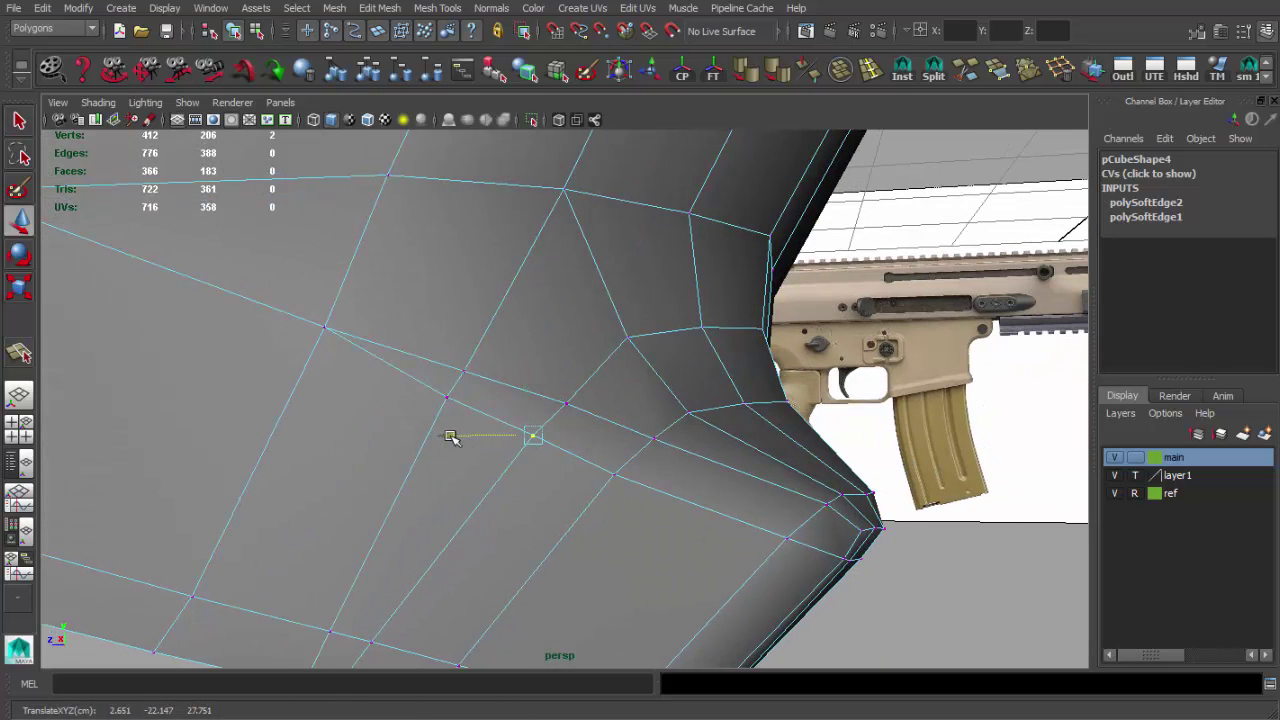
alt+drag(534, 355, 437, 394)
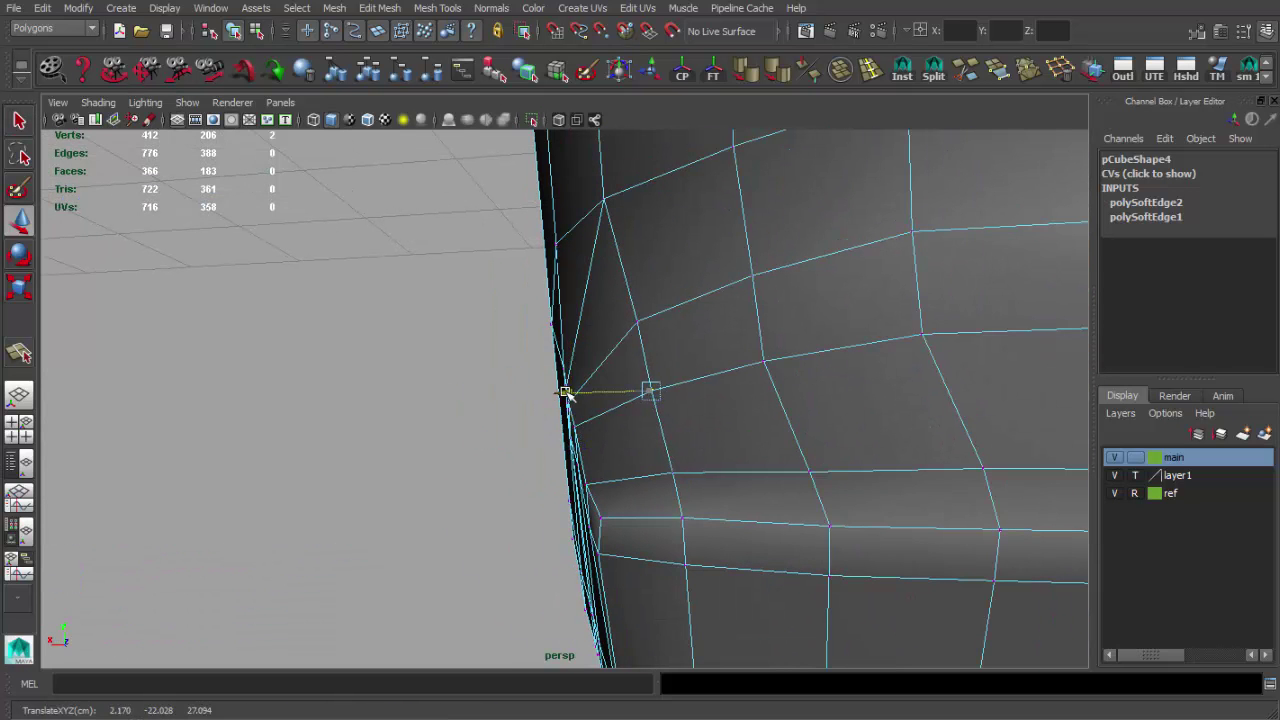
alt+drag(903, 363, 643, 375)
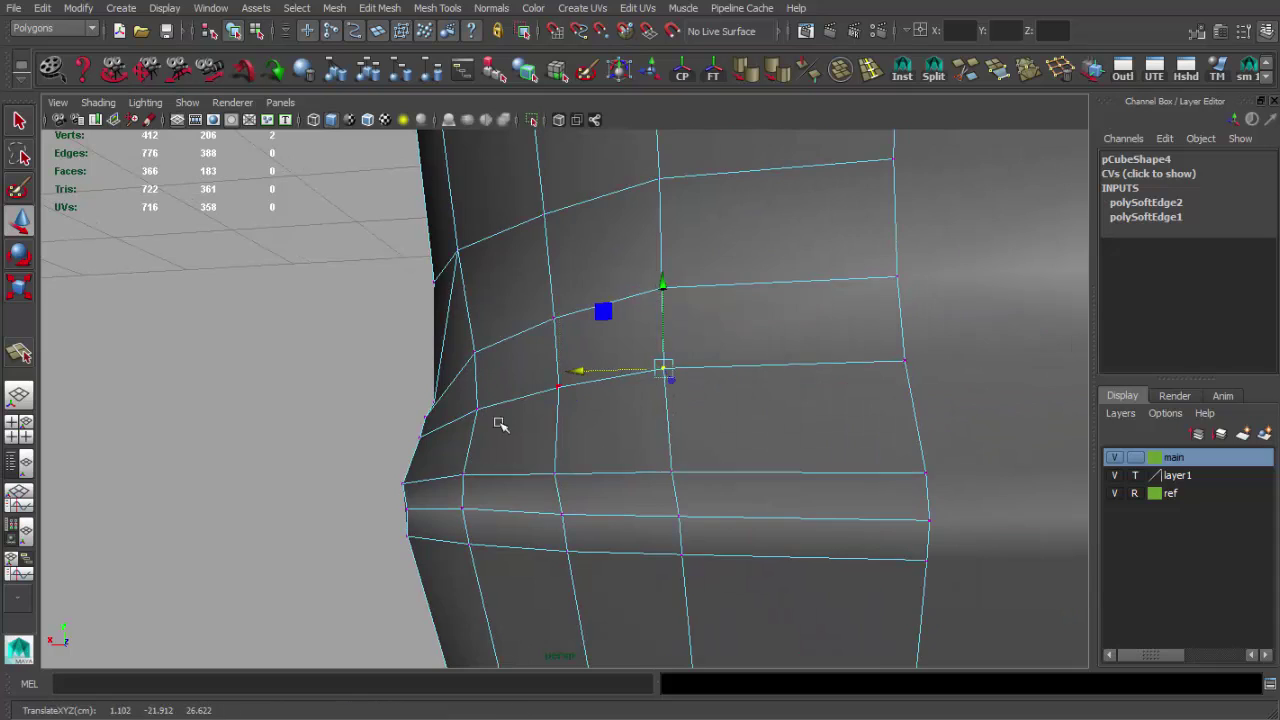
alt+drag(506, 429, 557, 507)
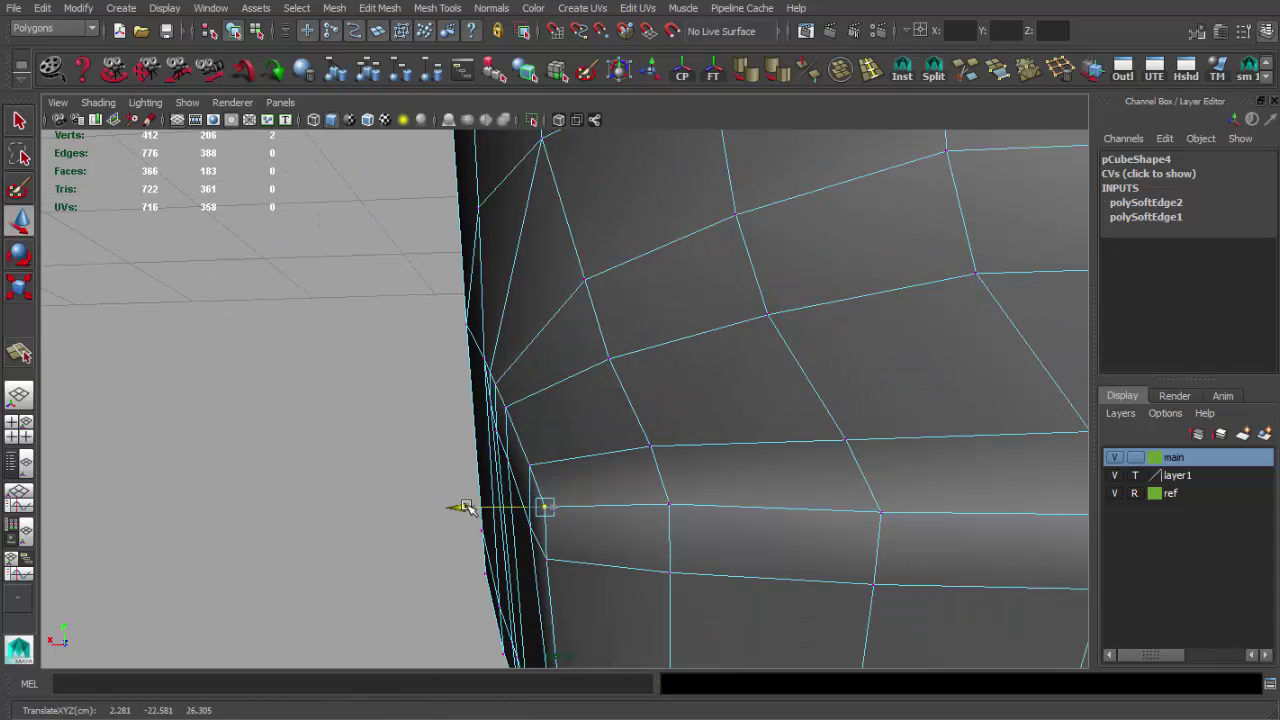
mouse_move(465, 507)
alt+mouse_down()
mouse_move(623, 423)
mouse_move(415, 508)
mouse_move(443, 509)
mouse_move(399, 528)
alt+mouse_up()
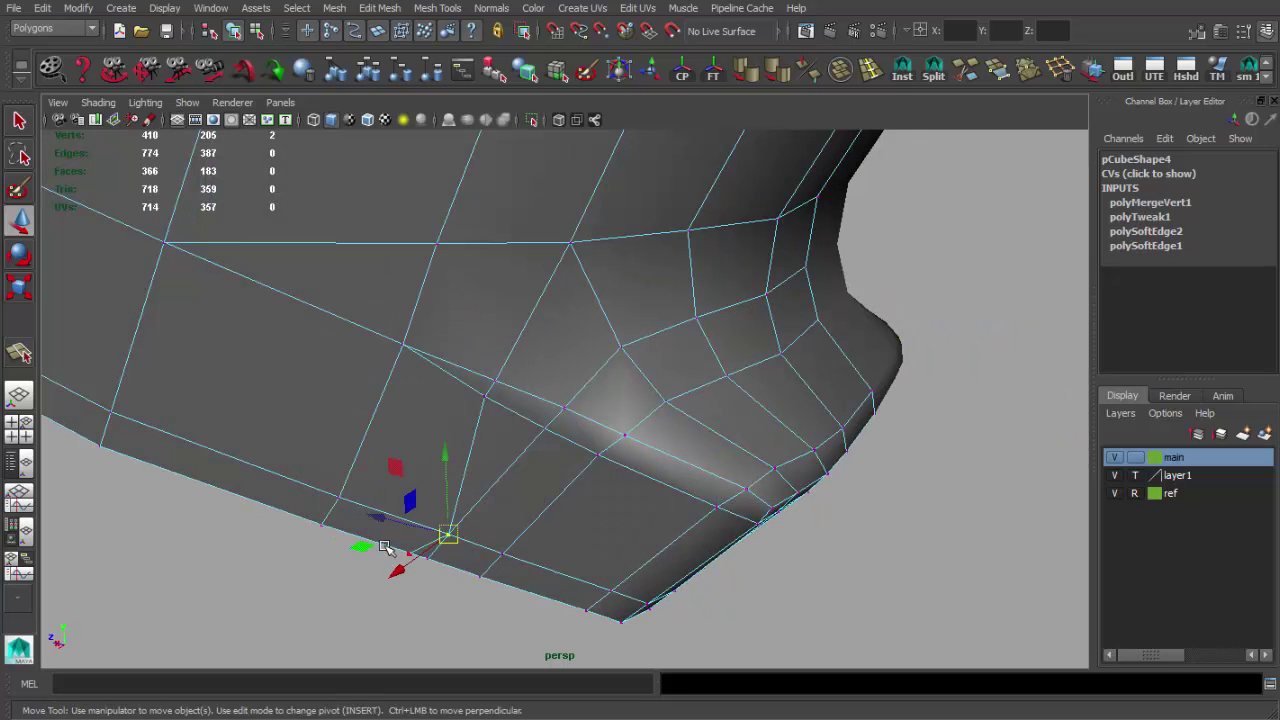
mouse_move(460, 545)
alt+mouse_down()
mouse_move(491, 434)
mouse_move(440, 390)
mouse_move(386, 372)
mouse_move(580, 429)
mouse_move(757, 443)
mouse_move(606, 477)
mouse_move(565, 462)
mouse_move(686, 463)
mouse_move(471, 354)
mouse_move(286, 352)
mouse_move(829, 439)
mouse_move(657, 406)
alt+mouse_up()
Extrude the open border edge loop at the grip's base
key(w)
key(q)
key(F8)
key(F10)
double_click(657, 408)
key(ctrl+e)
Shift the extruded border edges upward and inspect the open underside
mouse_move(365, 483)
alt+mouse_down()
mouse_move(260, 420)
mouse_move(245, 430)
alt+mouse_up()
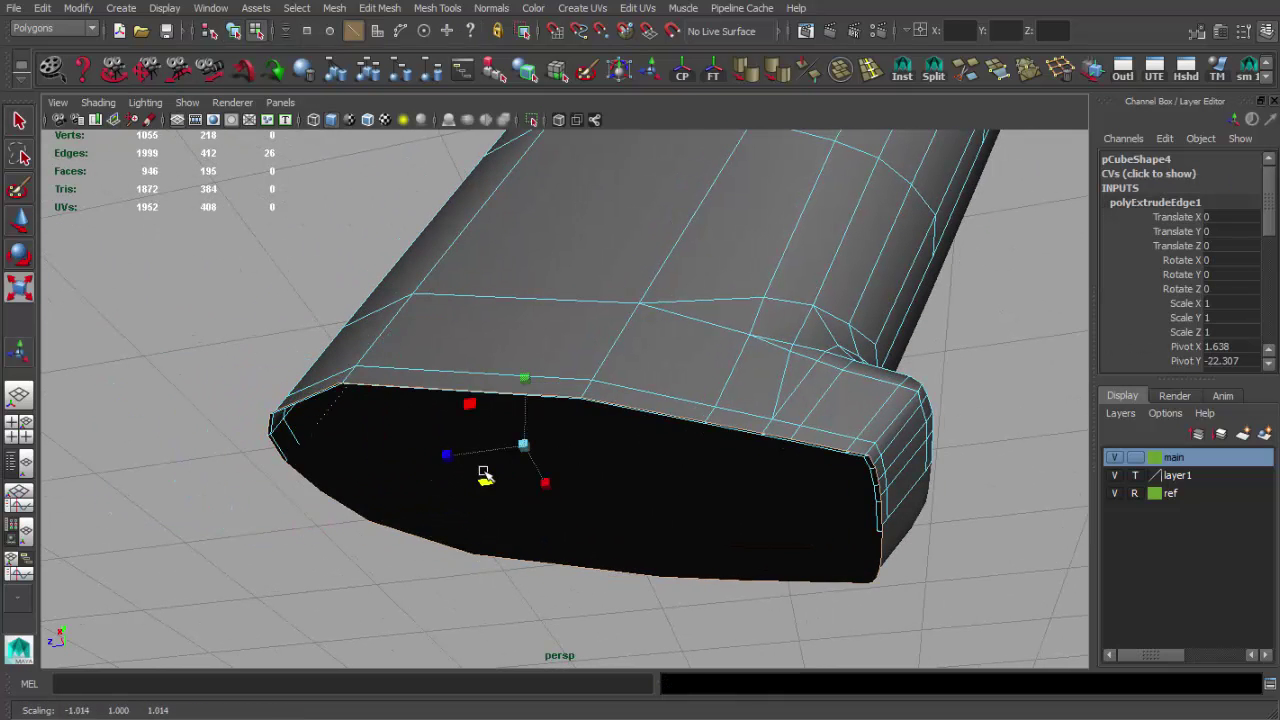
mouse_move(483, 473)
alt+mouse_down()
mouse_move(528, 451)
mouse_move(500, 440)
alt+mouse_up()
key(w)
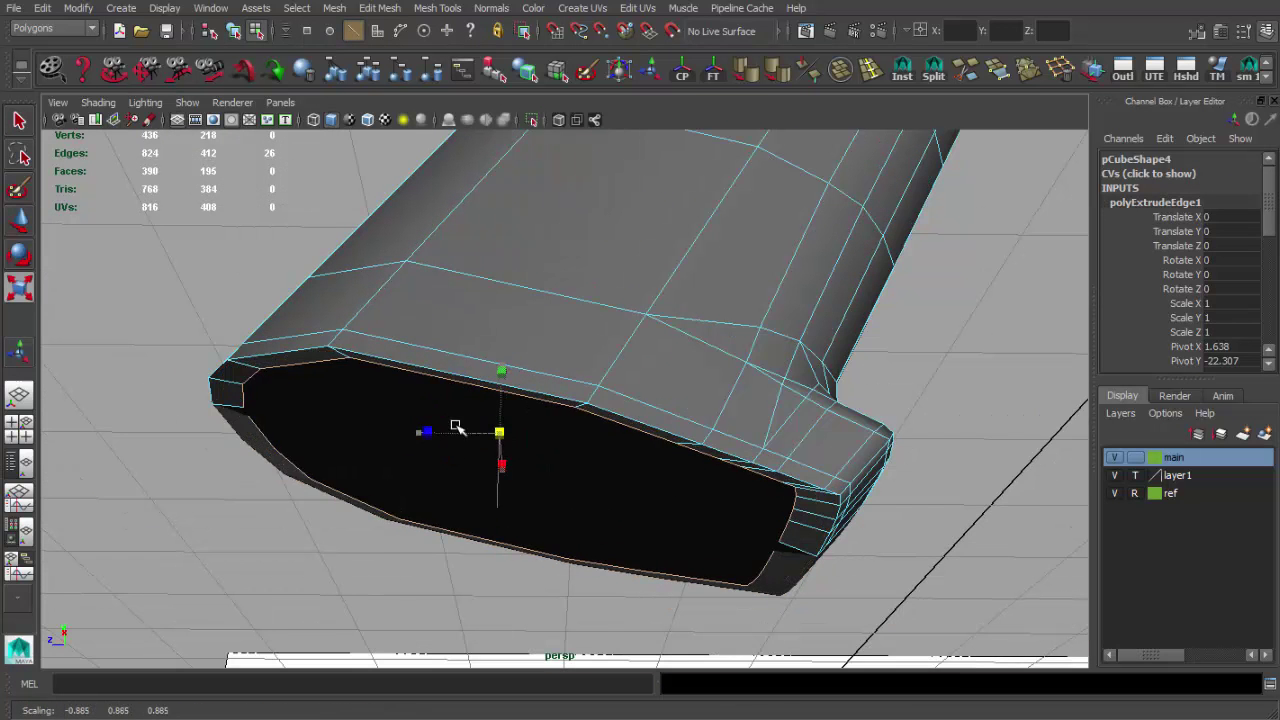
drag(508, 370, 503, 314)
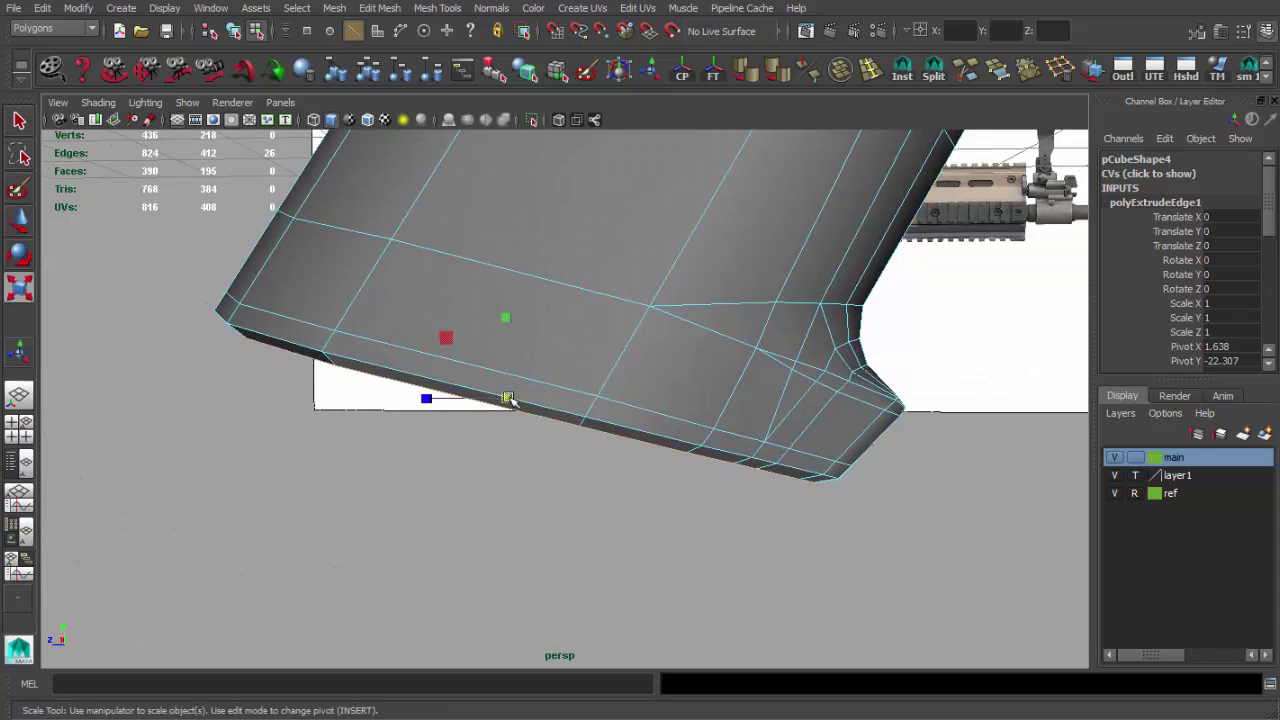
key(w)
mouse_move(508, 399)
alt+mouse_down()
mouse_move(534, 280)
mouse_move(455, 457)
alt+mouse_up()
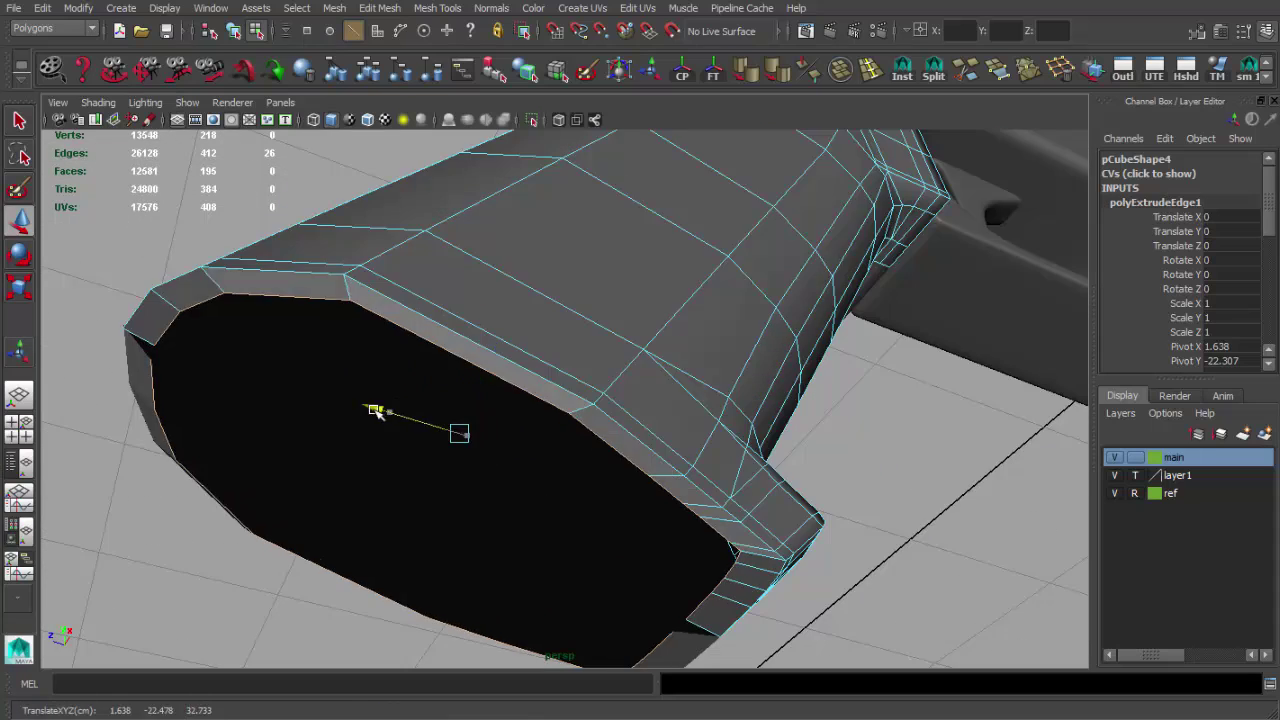
mouse_move(375, 412)
alt+mouse_down()
mouse_move(352, 374)
mouse_move(486, 423)
mouse_move(528, 290)
alt+mouse_up()
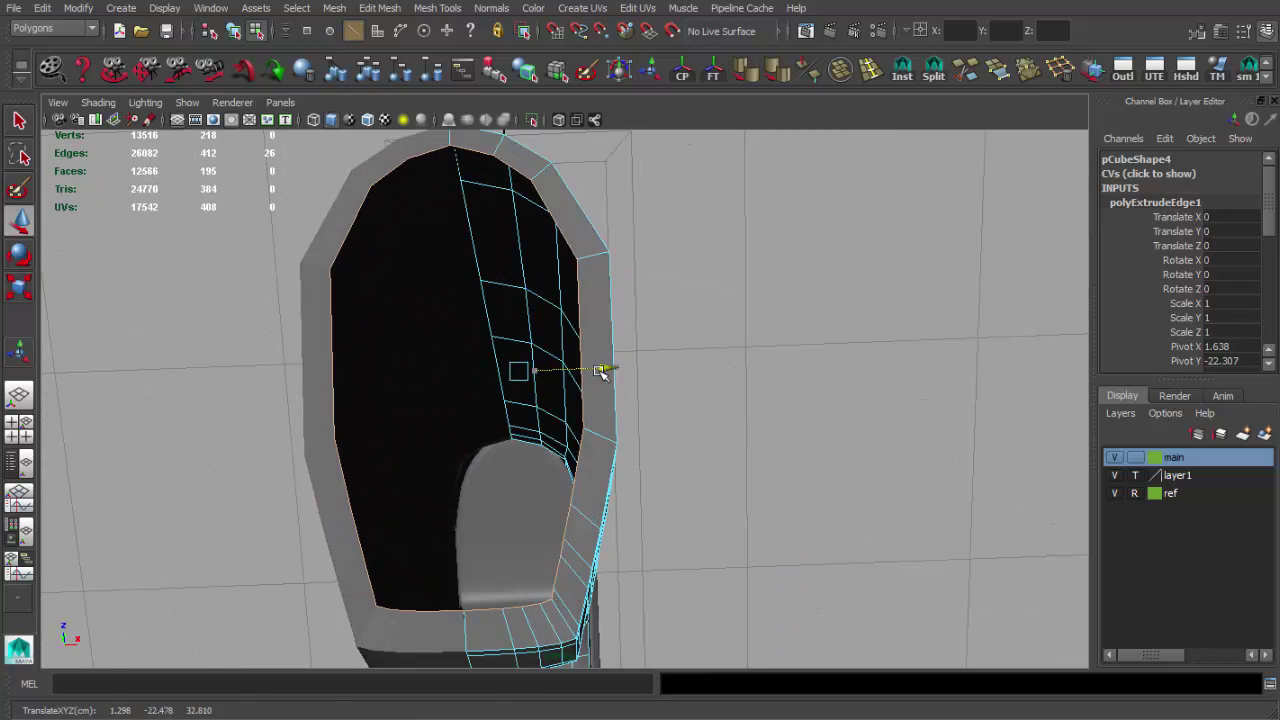
key(q)
alt+drag(622, 363, 529, 445)
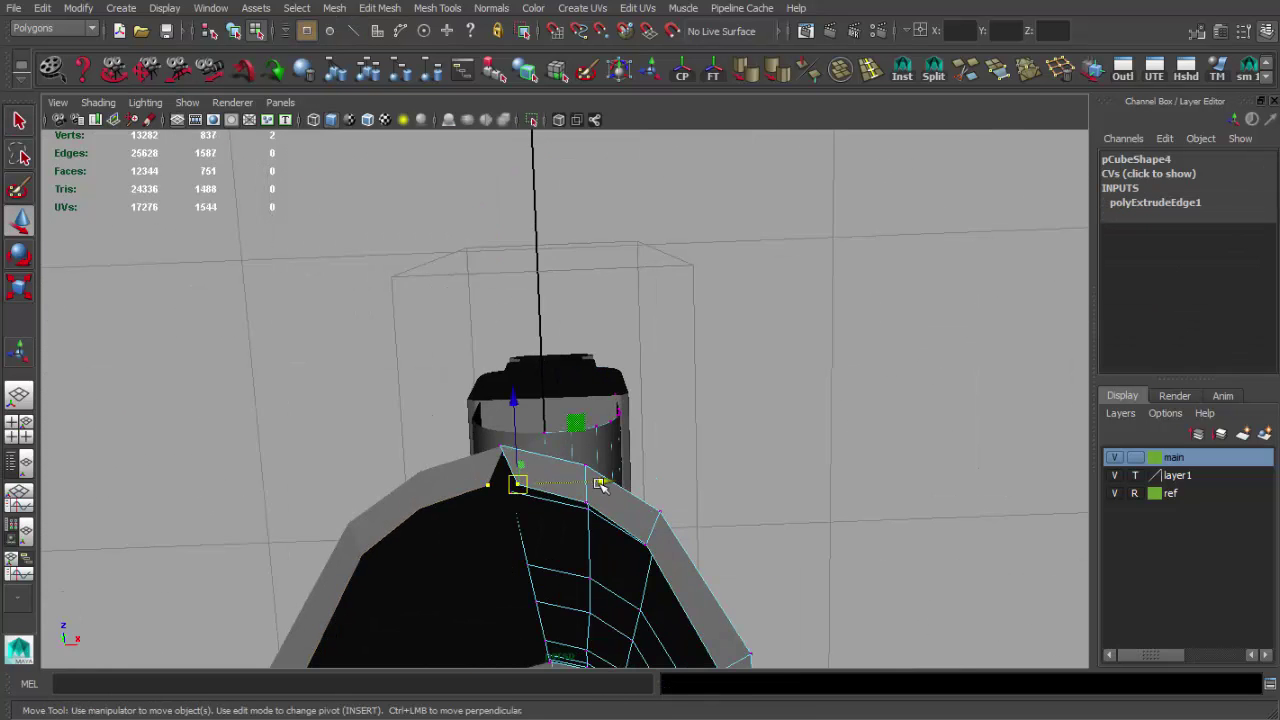
mouse_move(600, 484)
alt+mouse_down()
mouse_move(537, 509)
mouse_move(551, 560)
mouse_move(543, 429)
mouse_move(531, 485)
mouse_move(460, 455)
mouse_move(498, 503)
mouse_move(486, 514)
mouse_move(457, 423)
mouse_move(508, 394)
mouse_move(535, 300)
mouse_move(571, 350)
mouse_move(515, 372)
mouse_move(597, 341)
alt+mouse_up()
Try a mirrored copy of the grip, then undo it
scroll(500, 392, up, 3)
mouse_move(452, 380)
alt+mouse_down()
mouse_move(663, 297)
mouse_move(526, 455)
mouse_move(640, 420)
alt+mouse_up()
right_drag(640, 420, 629, 391)
alt+drag(629, 391, 750, 148)
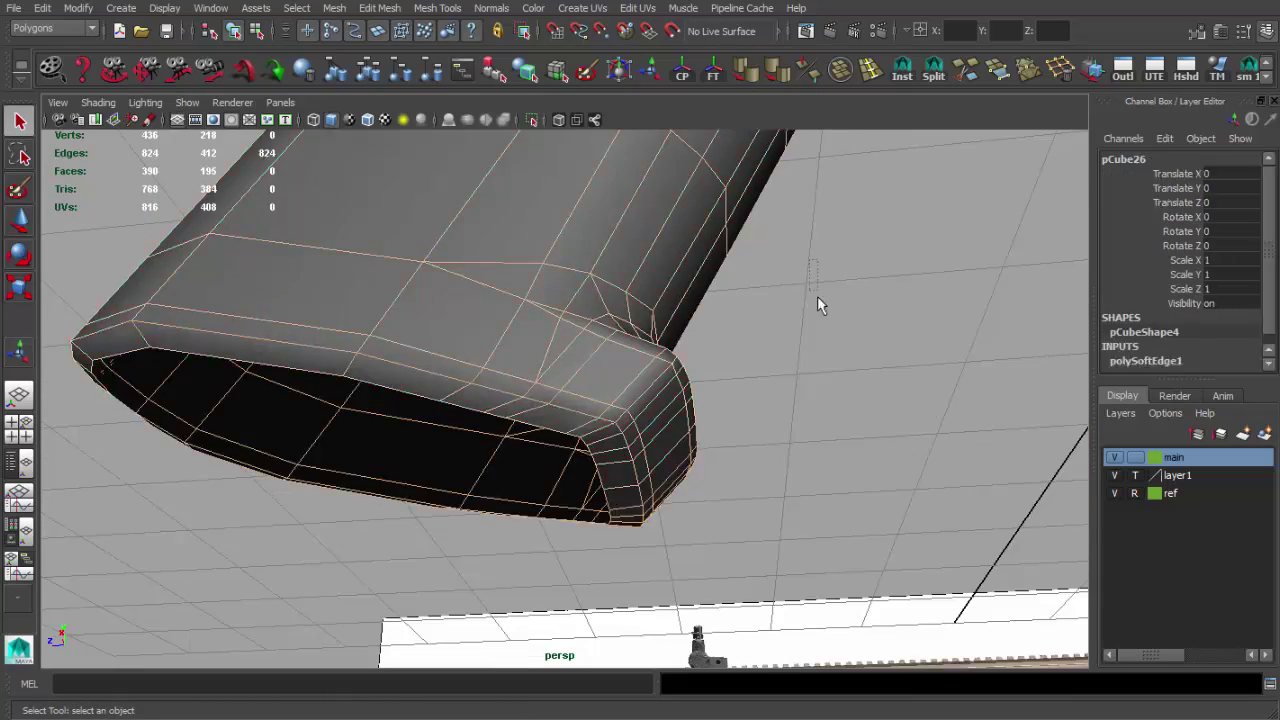
mouse_move(817, 296)
alt+mouse_down()
mouse_move(437, 331)
mouse_move(790, 347)
mouse_move(597, 391)
mouse_move(578, 361)
mouse_move(671, 386)
mouse_move(437, 345)
mouse_move(500, 384)
mouse_move(432, 388)
alt+mouse_up()
key(ctrl+shift+d)
key(ctrl+z)
Scale the bottom opening's edge loop slightly inward into a narrow rim
double_click(500, 384)
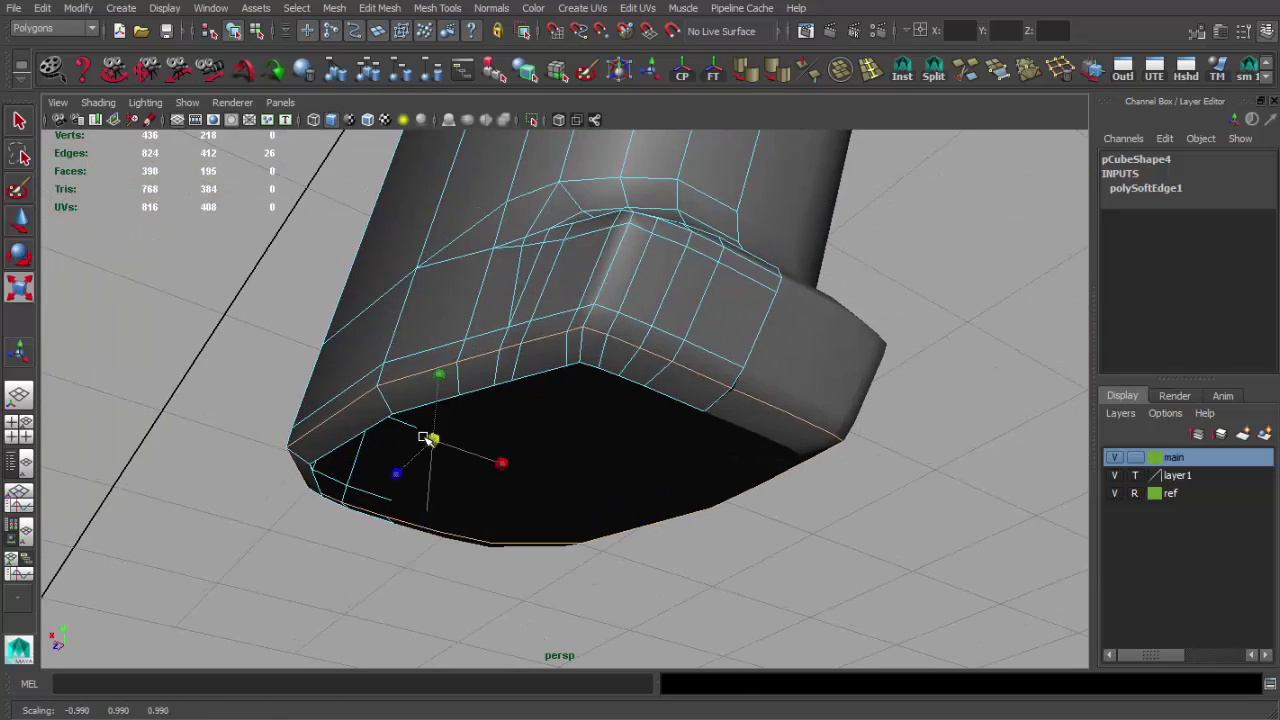
key(w)
alt+drag(426, 440, 396, 452)
alt+drag(450, 415, 561, 402)
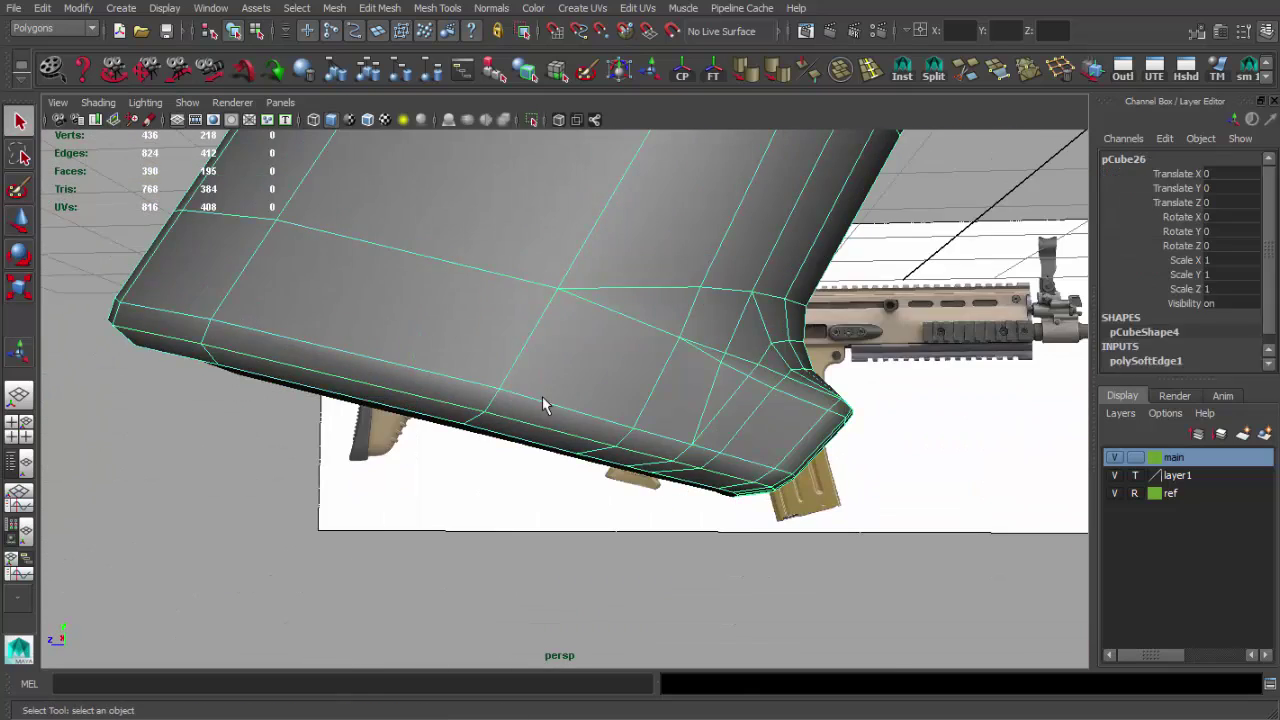
Smooth the grip mesh and compare it with the side reference
scroll(543, 404, down, 5)
scroll(654, 508, up, 5)
click(654, 508)
alt+drag(654, 508, 760, 494)
shift+right_drag(622, 418, 591, 438)
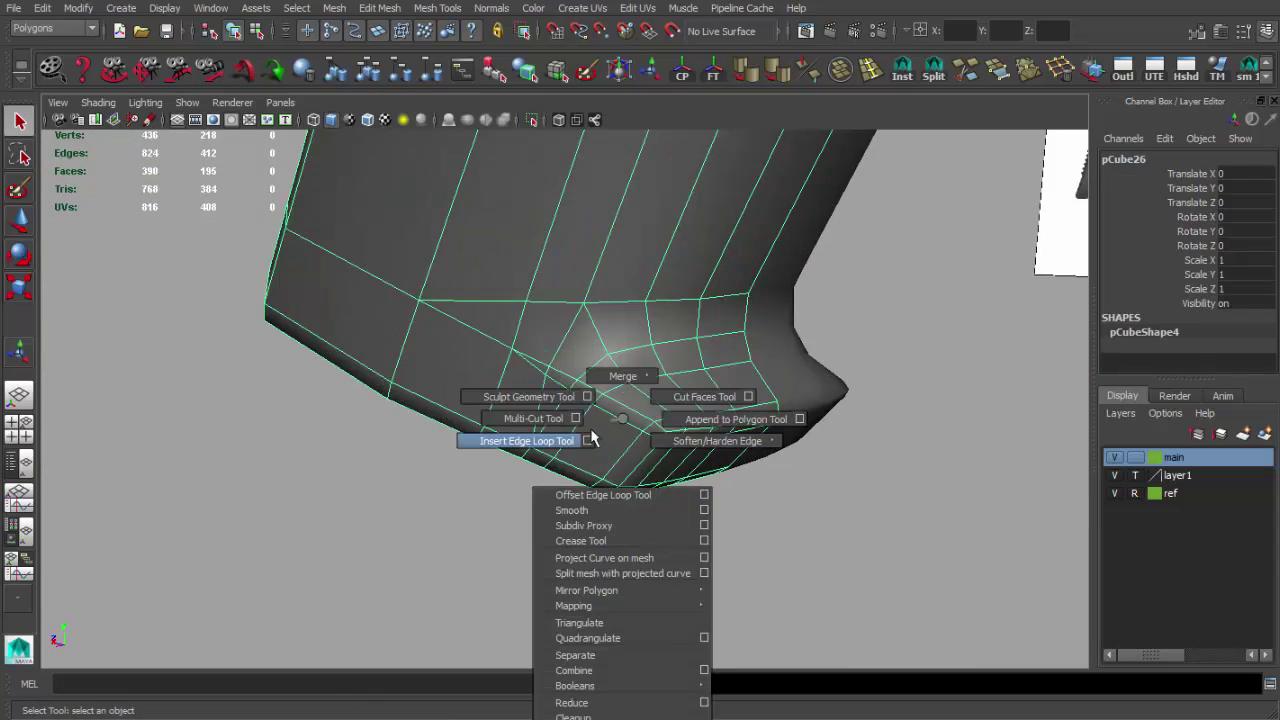
shift+right_drag(591, 522, 591, 522)
alt+drag(591, 522, 421, 407)
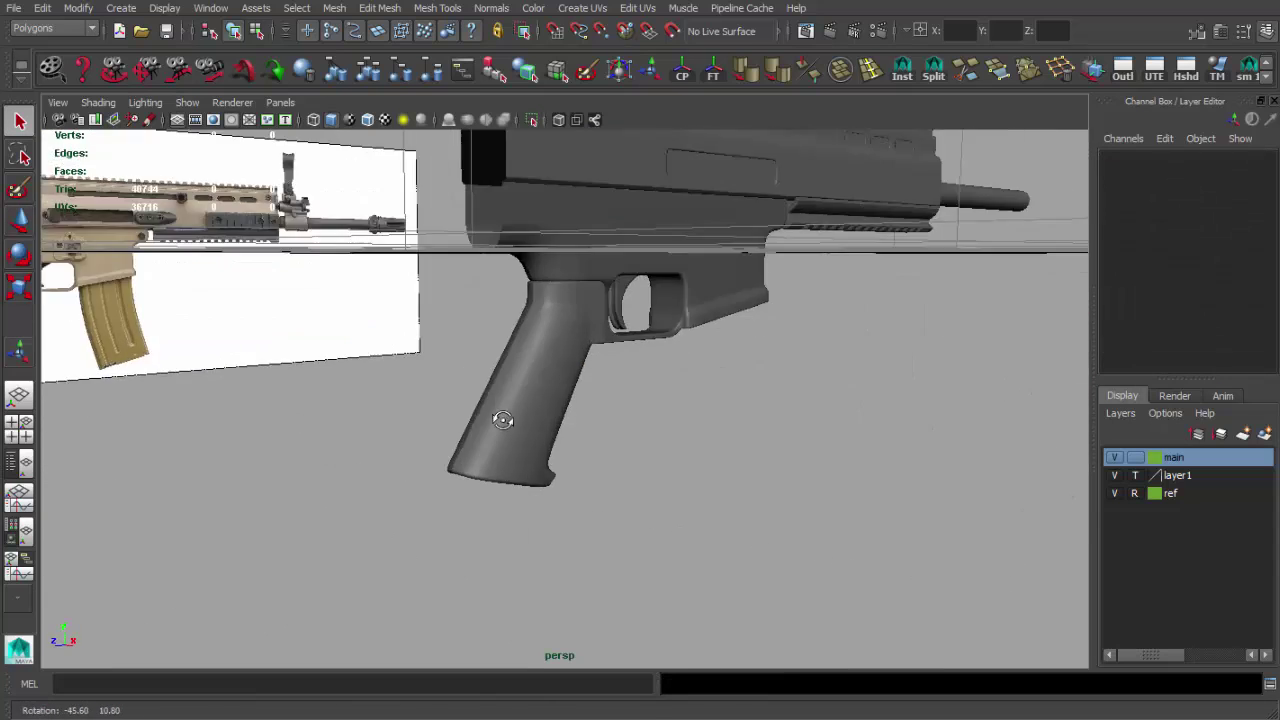
Reselect the grip and zoom in close on its bottom
scroll(421, 407, up, 3)
scroll(551, 423, up, 5)
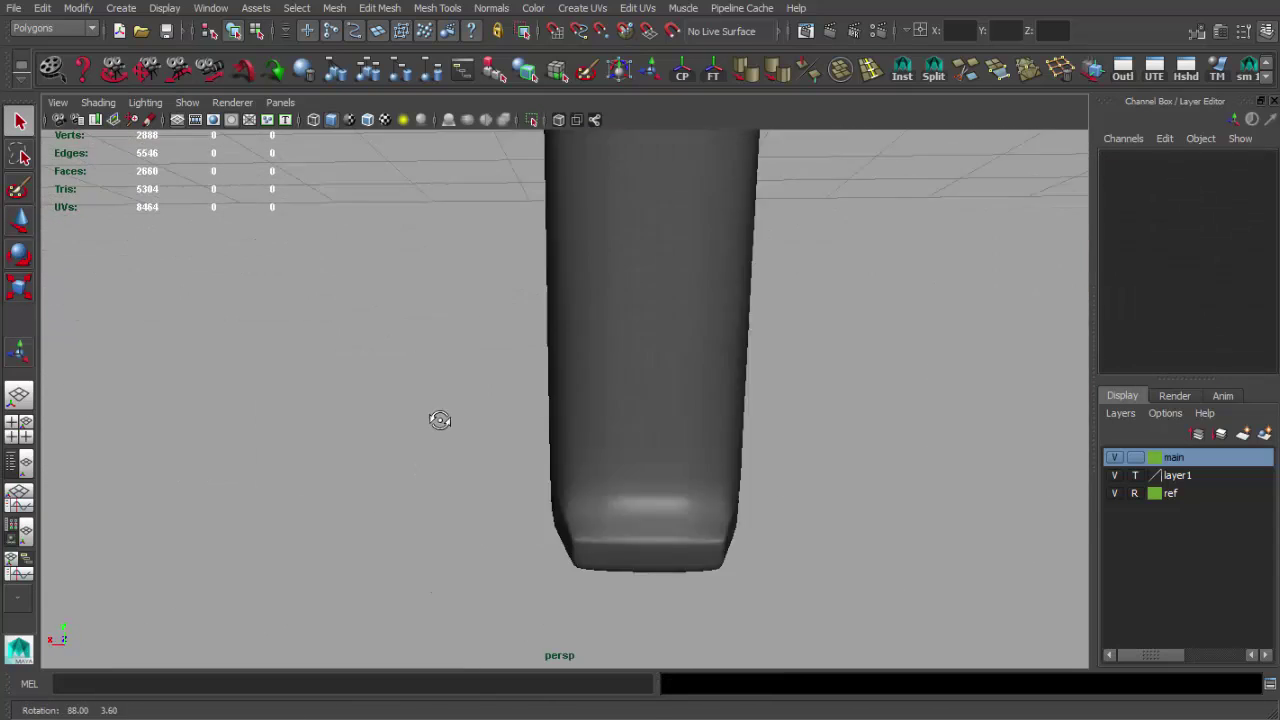
alt+drag(437, 420, 485, 432)
click(485, 432)
scroll(720, 443, up, 3)
scroll(563, 463, up, 3)
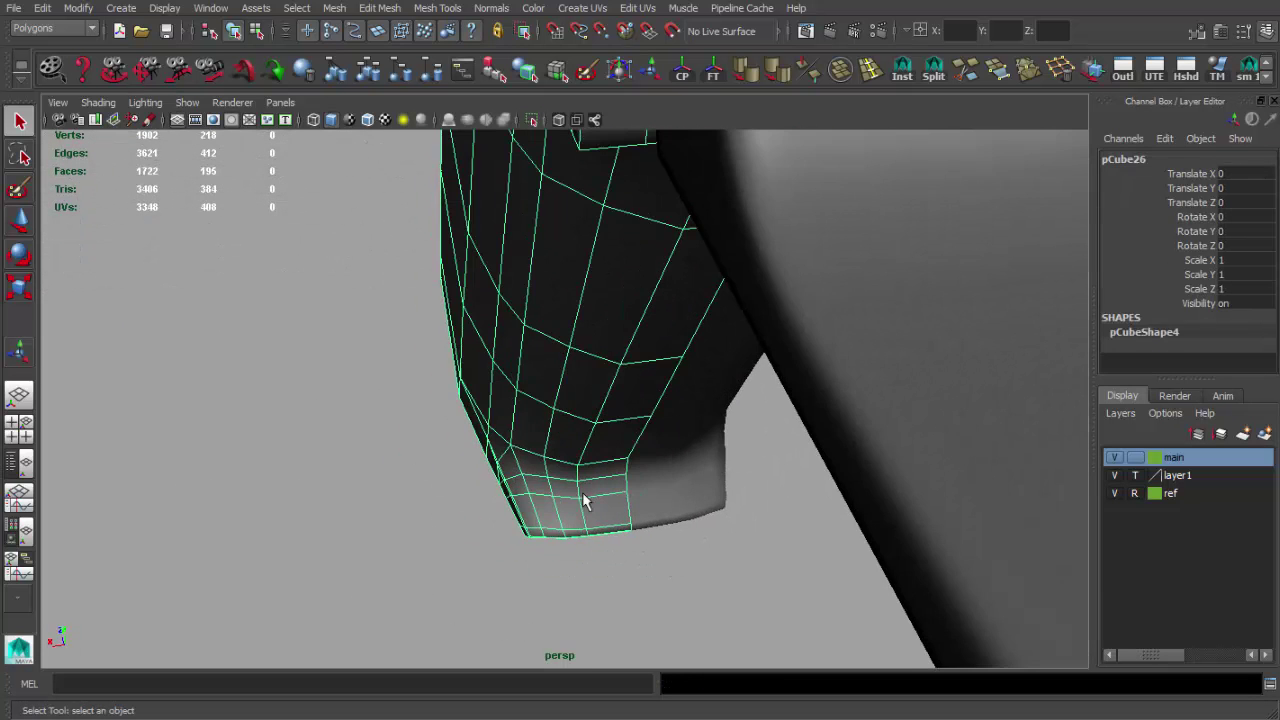
alt+middle_drag(586, 500, 579, 391)
alt+drag(579, 391, 628, 392)
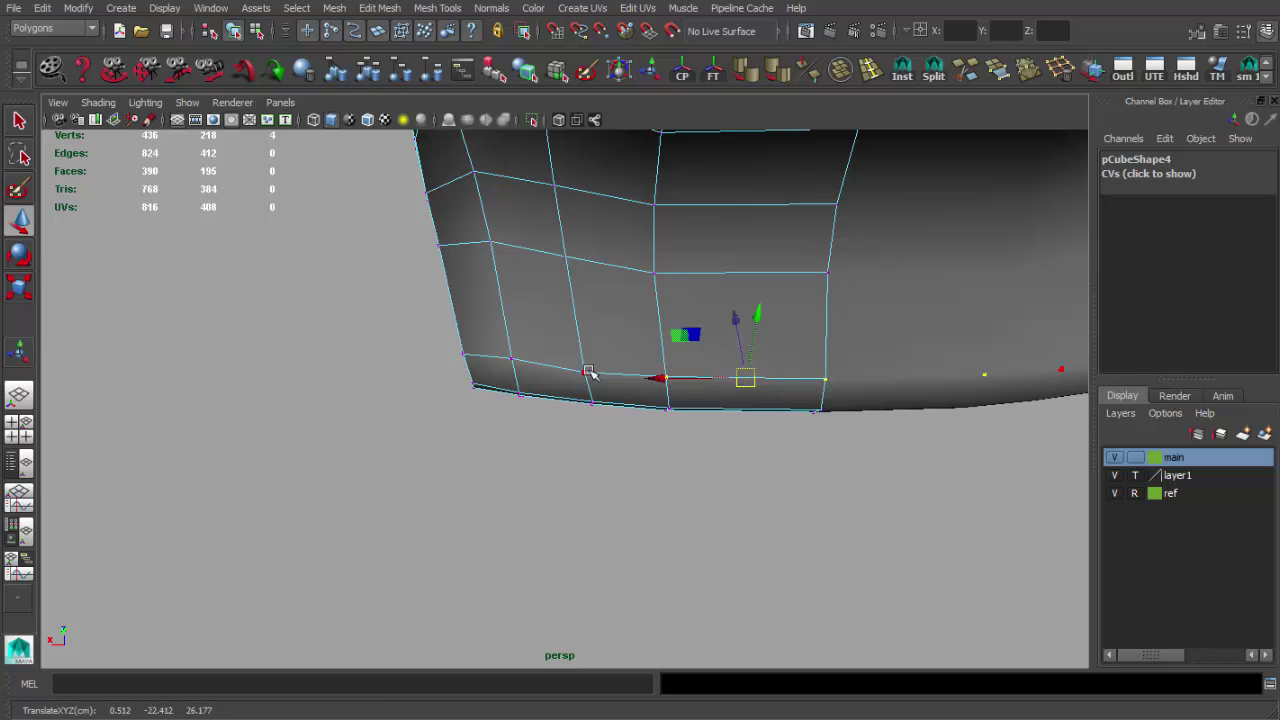
Select four edges along the bottom lip and nudge them with Move
key(q)
mouse_move(585, 372)
alt+mouse_down()
mouse_move(628, 363)
mouse_move(643, 286)
mouse_move(600, 470)
alt+mouse_up()
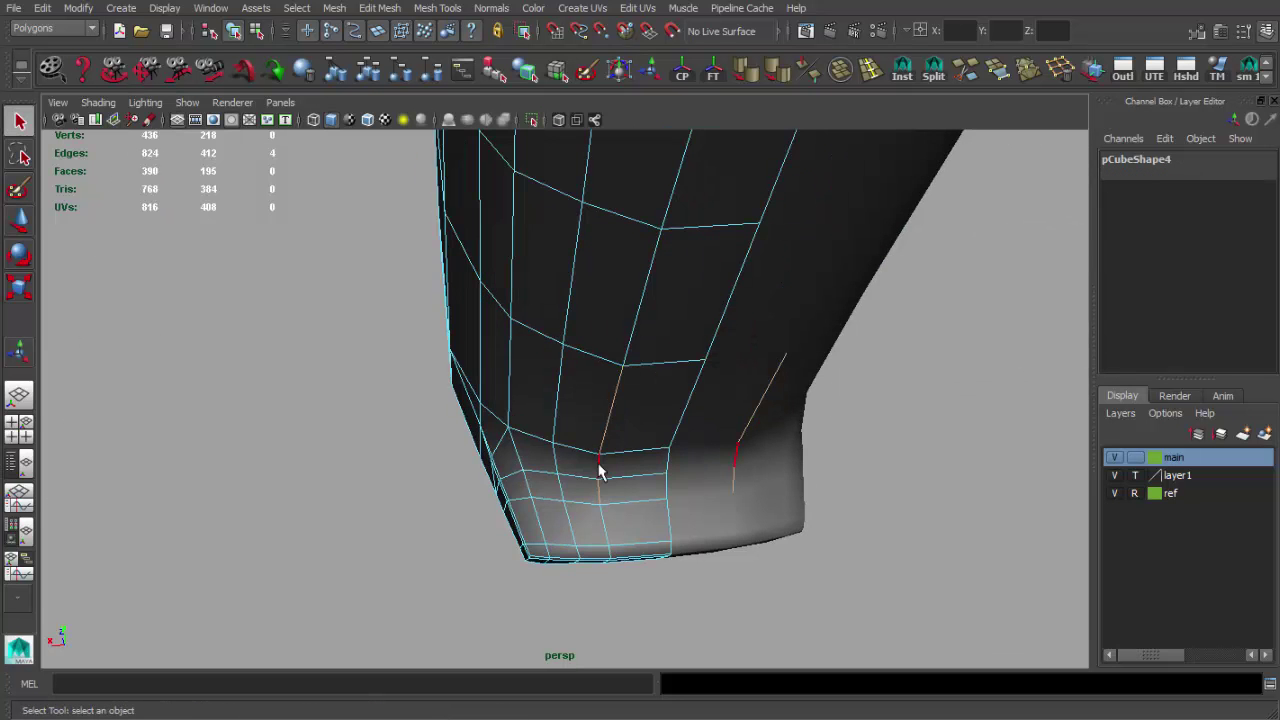
mouse_move(672, 199)
alt+mouse_down()
mouse_move(640, 371)
mouse_move(603, 418)
mouse_move(514, 357)
mouse_move(435, 490)
alt+mouse_up()
key(w)
key(q)
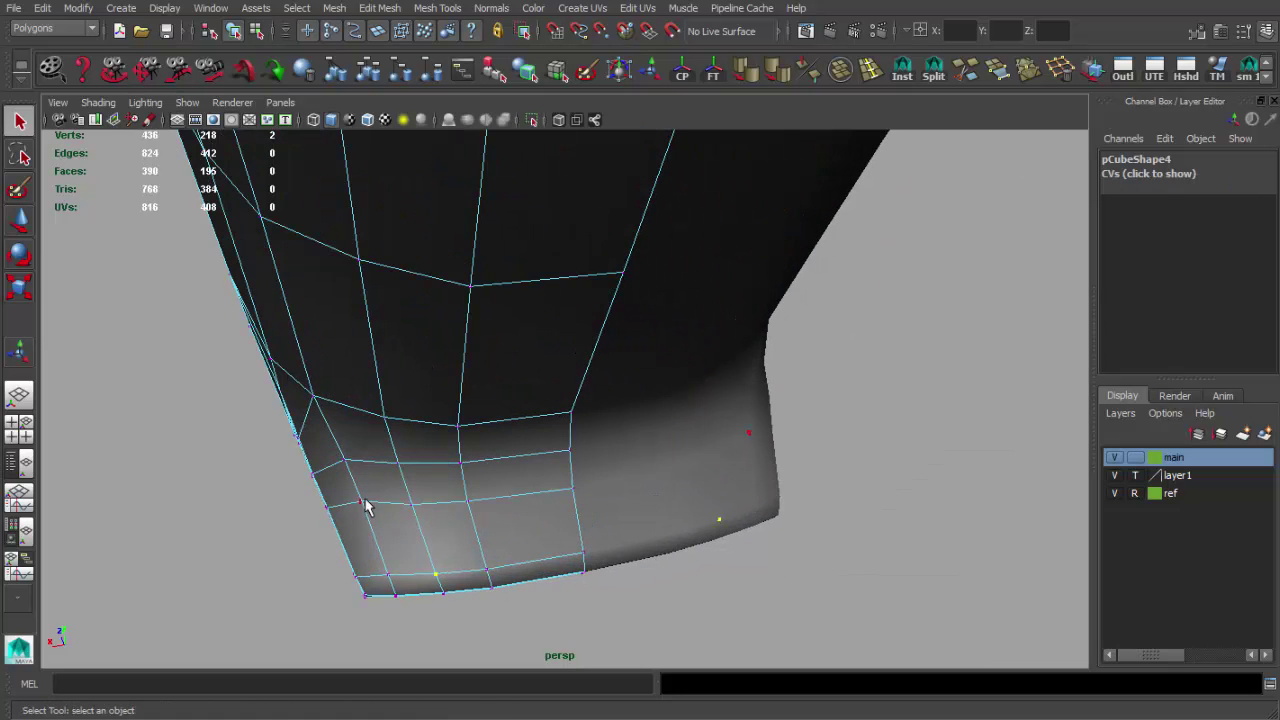
alt+drag(345, 474, 337, 460)
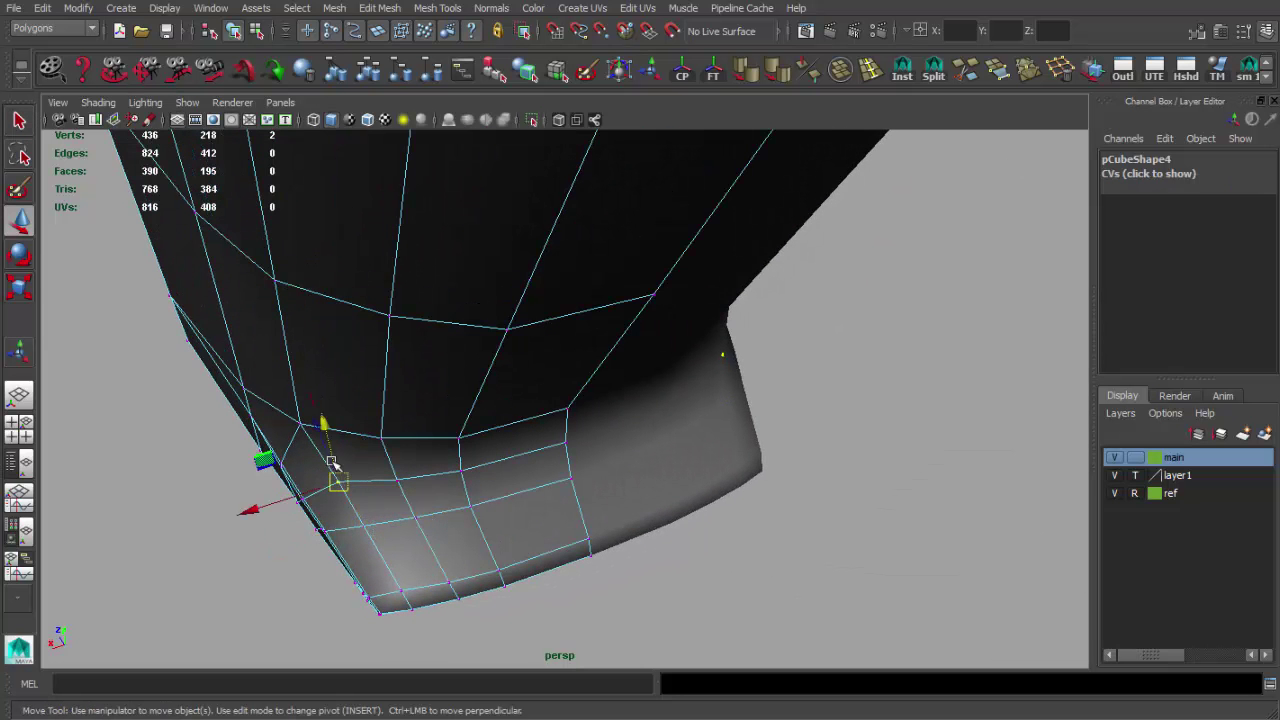
Smooth the grip again and view it beside the trigger area and reference
key(F8)
alt+drag(447, 470, 497, 417)
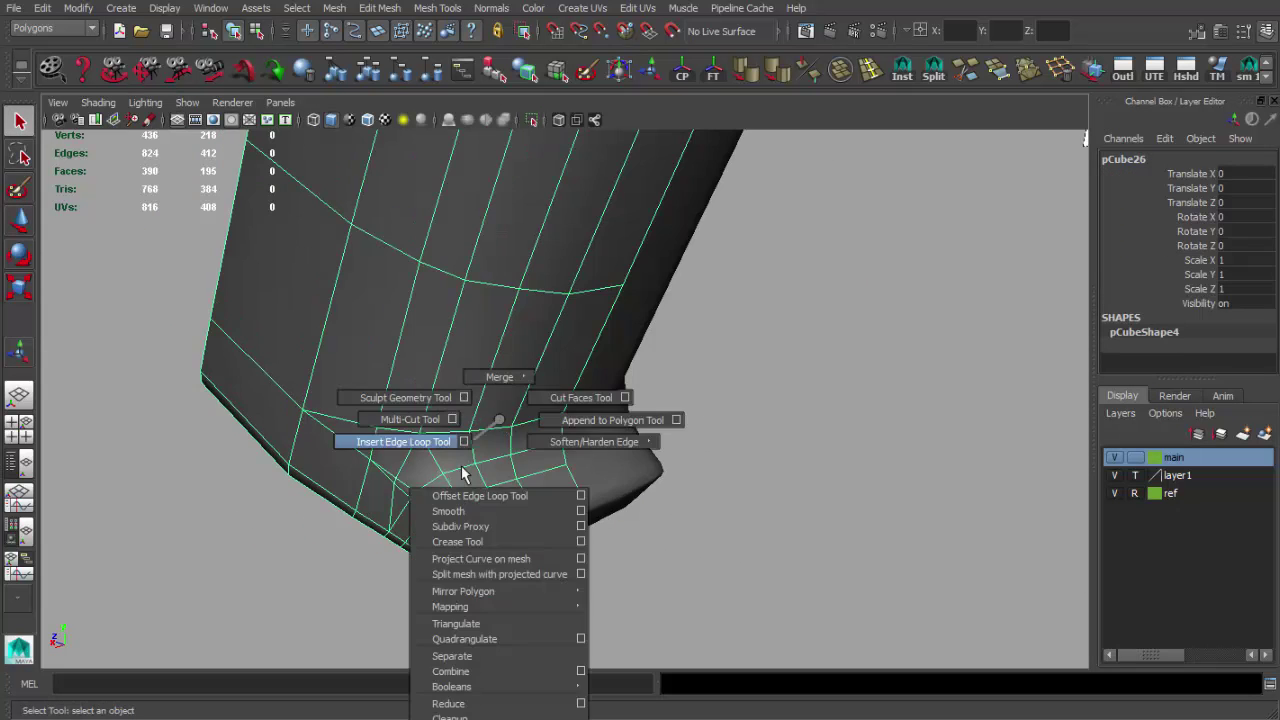
shift+right_drag(497, 414, 490, 500)
click(651, 517)
scroll(462, 413, down, 5)
mouse_move(449, 366)
alt+mouse_down()
mouse_move(349, 377)
mouse_move(620, 423)
mouse_move(440, 338)
mouse_move(457, 337)
mouse_move(411, 360)
mouse_move(398, 349)
mouse_move(651, 517)
mouse_move(623, 486)
alt+mouse_up()
scroll(566, 429, up, 5)
Undo the smoothing and inspect the grip base's vertices in the side view
click(566, 429)
key(ctrl+z)
key(ctrl+z)
key(space)
key(space)
scroll(574, 449, up, 3)
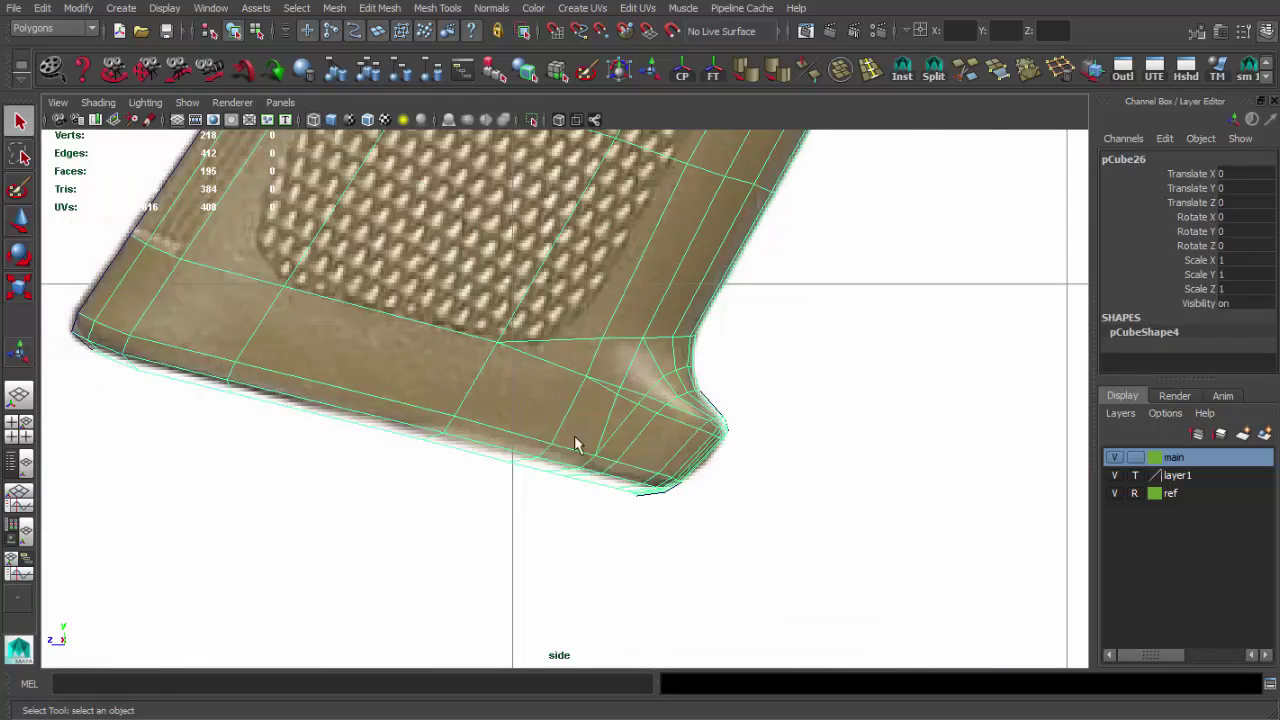
key(F9)
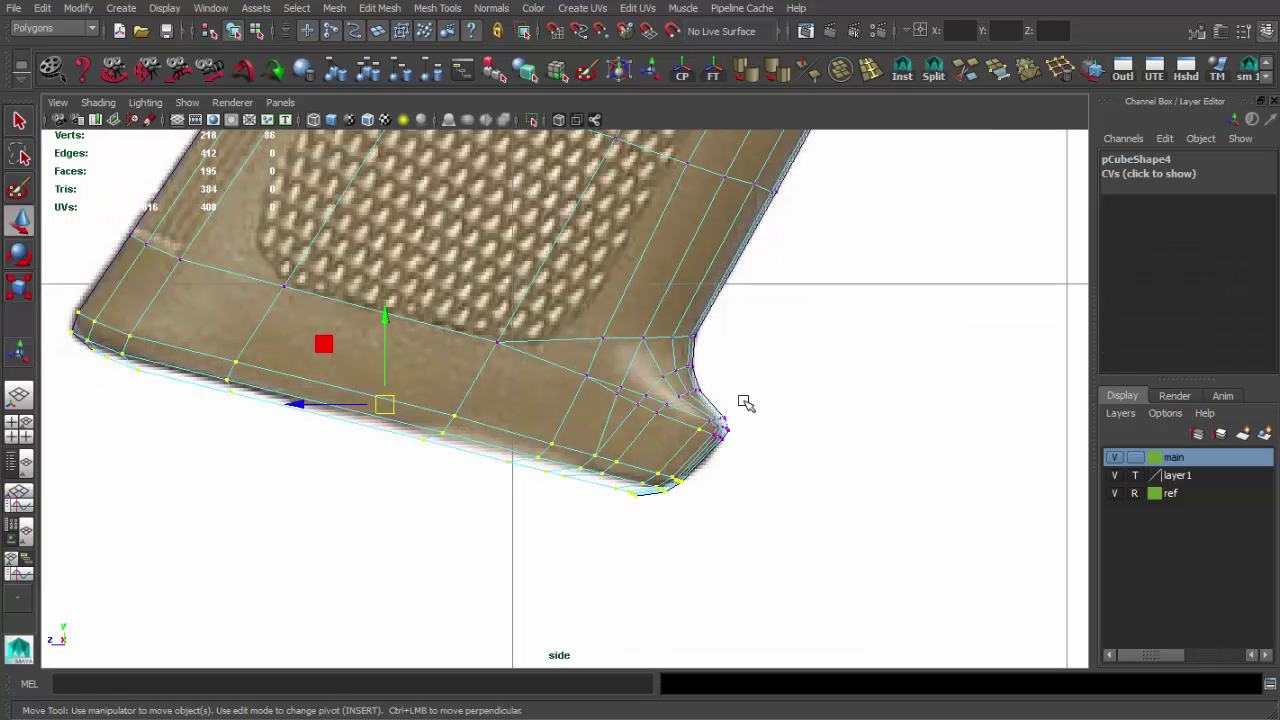
alt+middle_drag(380, 396, 347, 406)
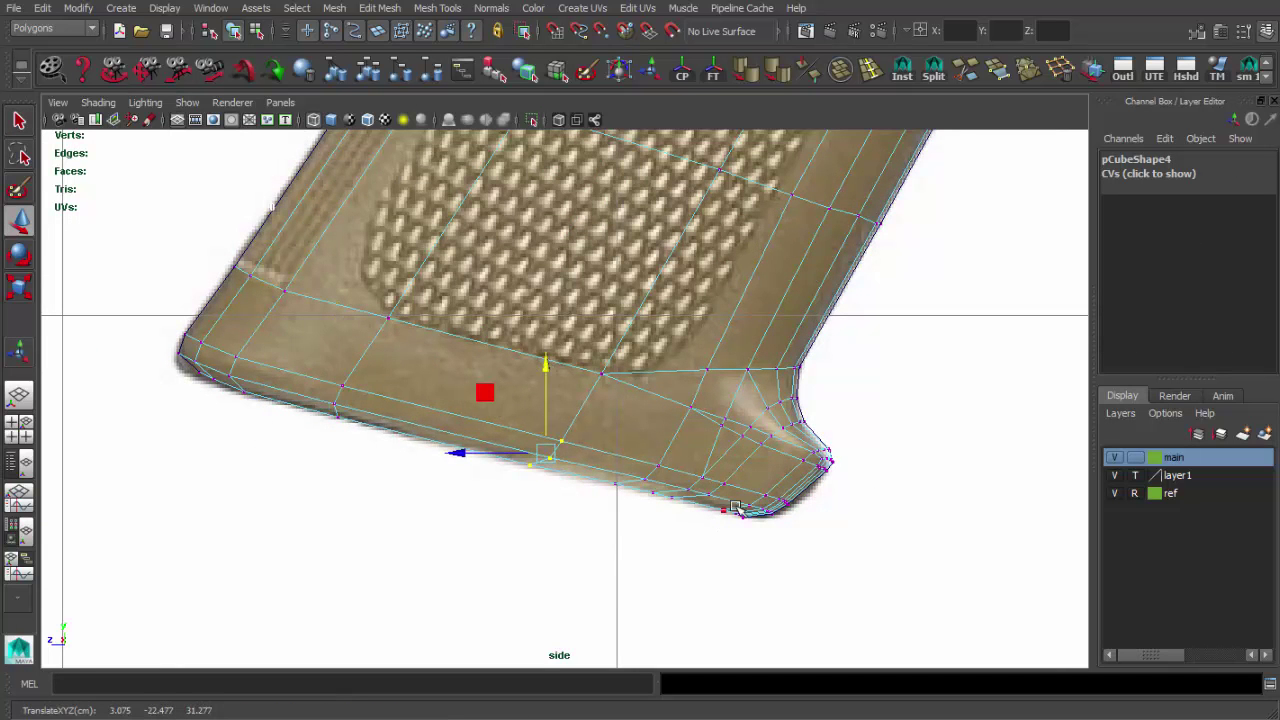
scroll(809, 532, up, 3)
scroll(633, 500, up, 1)
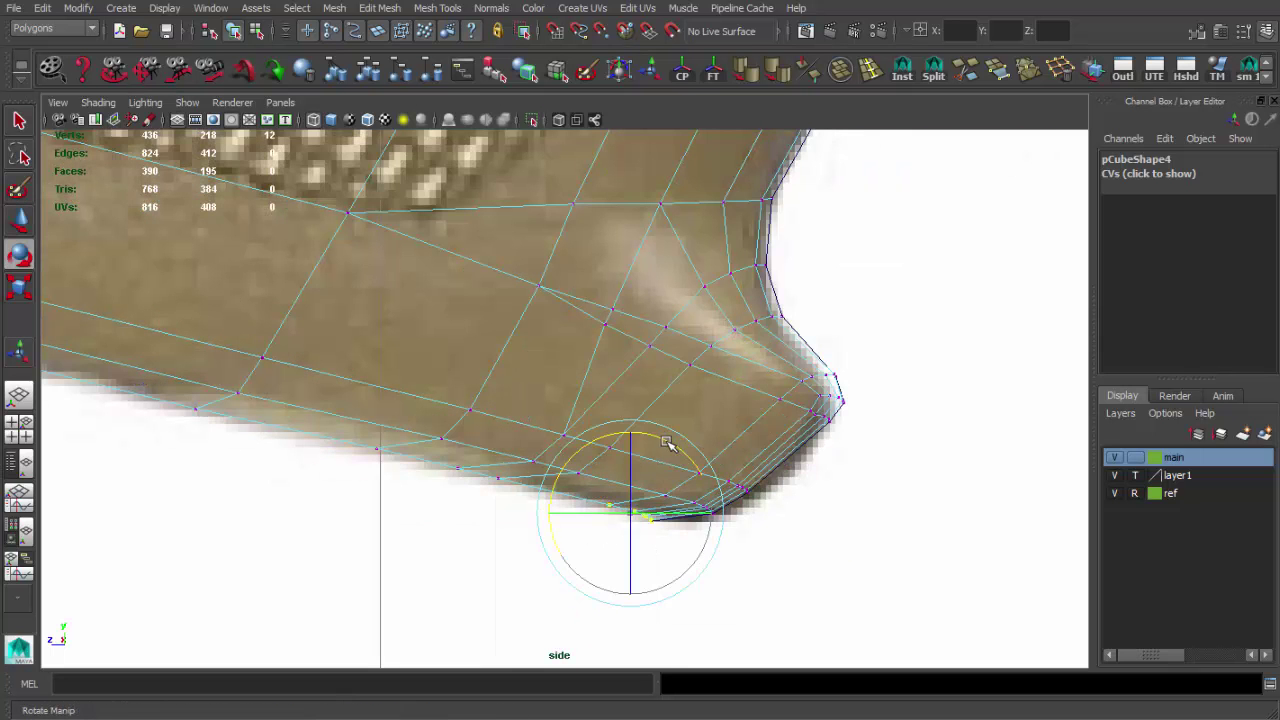
click(654, 492)
scroll(645, 450, up, 2)
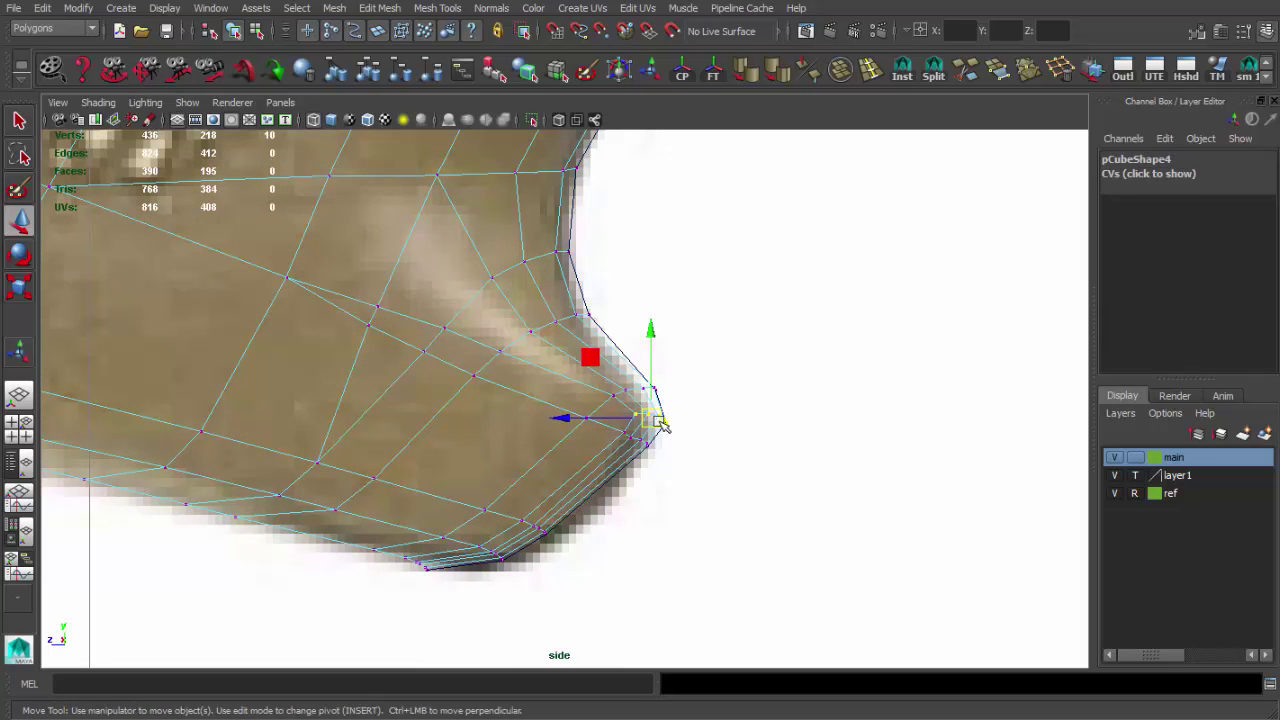
Slide the base lip edge loop to match the side reference outline
key(q)
key(F8)
key(F10)
double_click(543, 463)
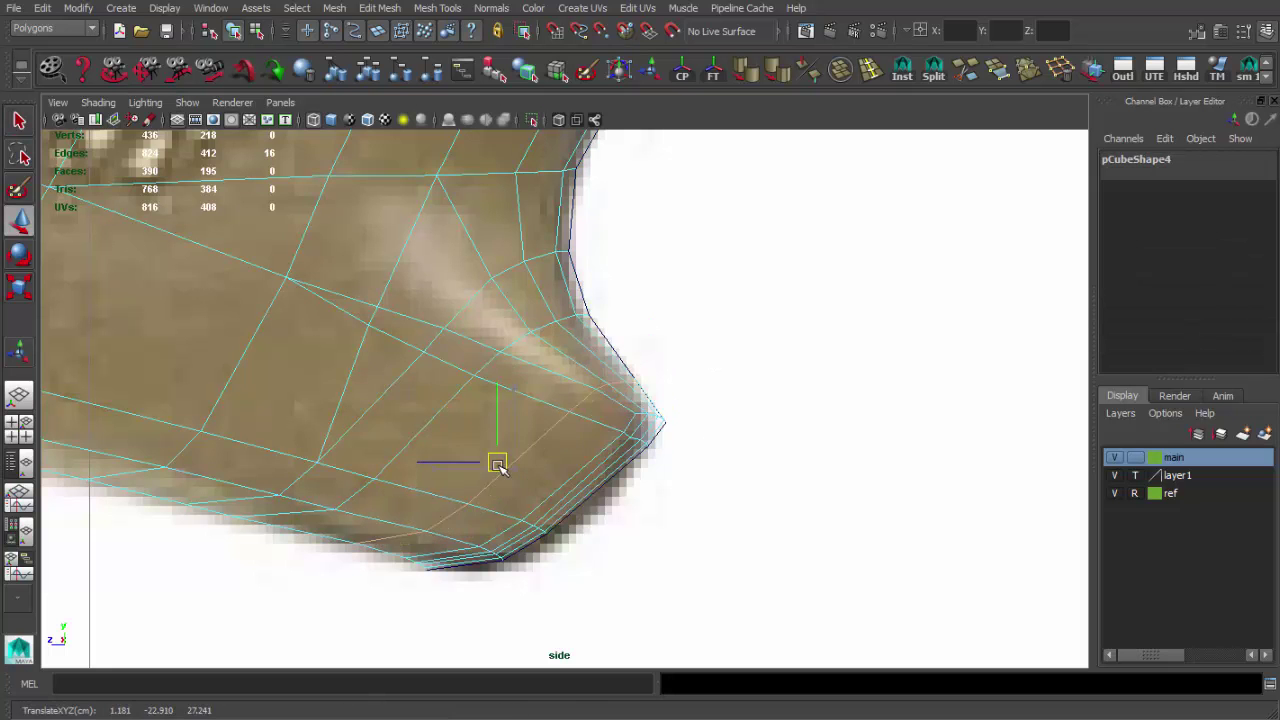
shift+right_drag(499, 467, 514, 577)
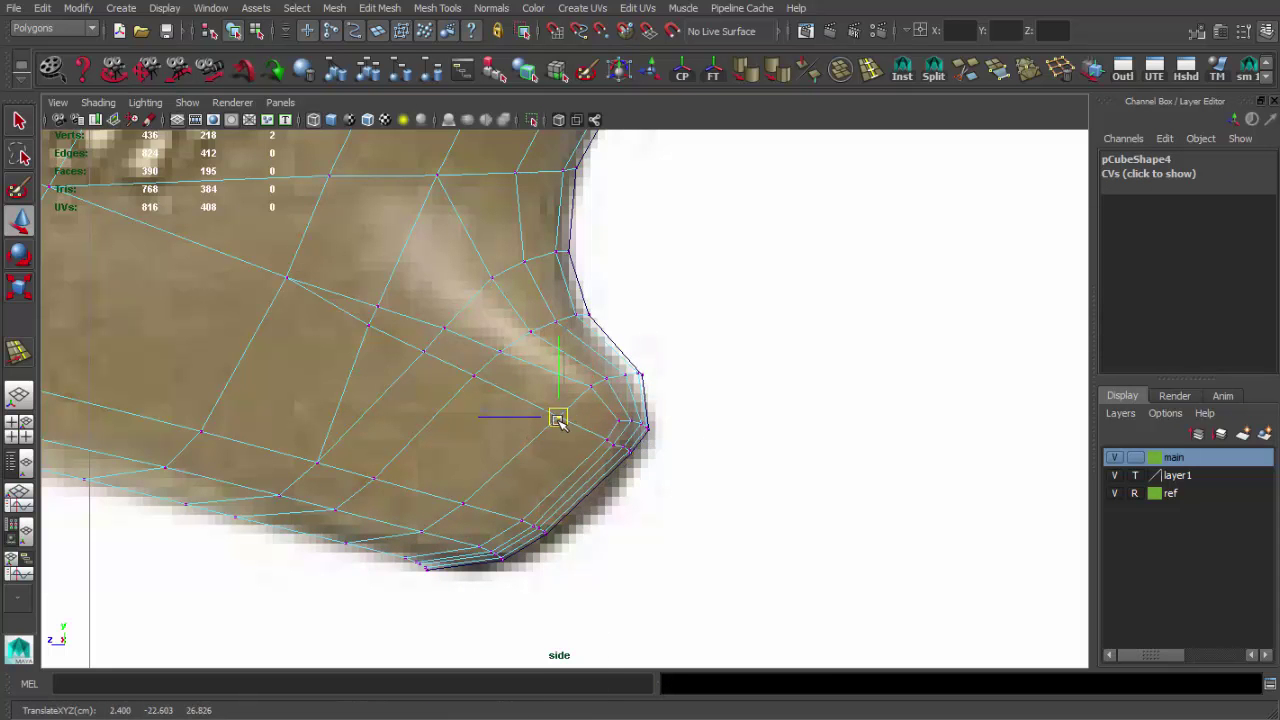
key(space)
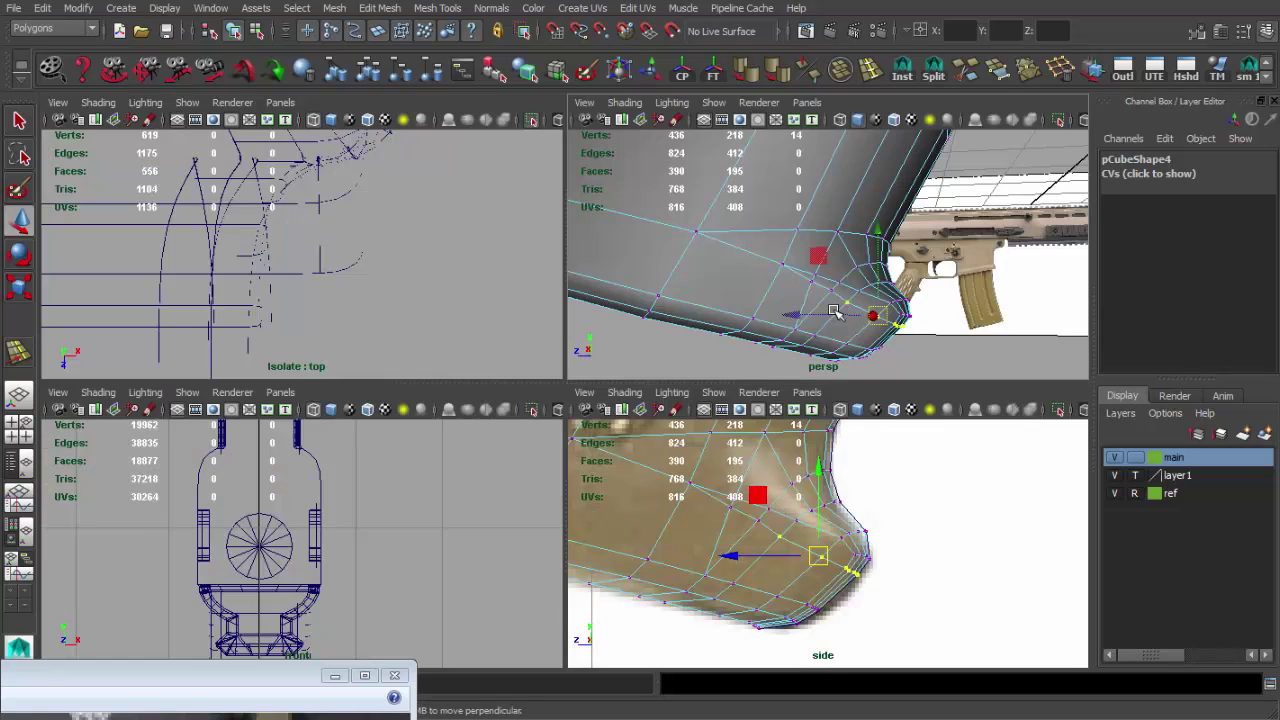
key(space)
Move vertices near the grip bottom and on the front lip corner
key(F8)
click(490, 446)
key(F8)
click(480, 460)
key(w)
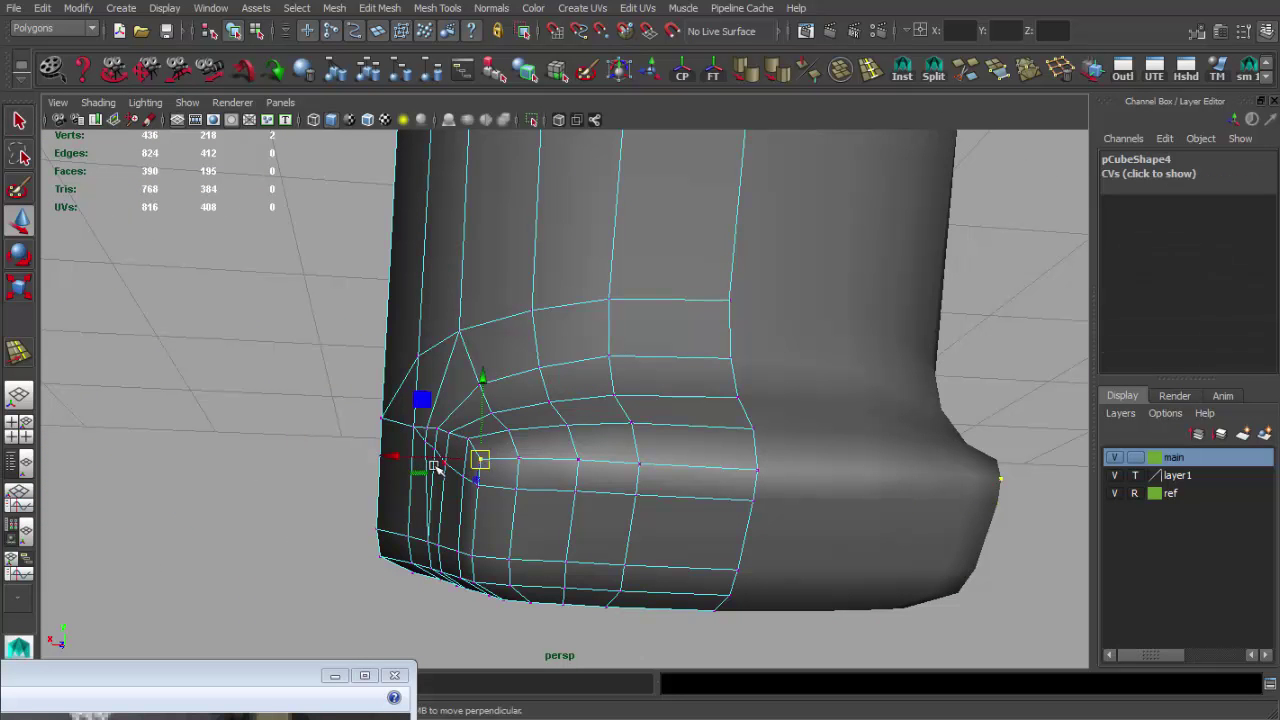
mouse_move(488, 373)
alt+mouse_down()
mouse_move(569, 409)
mouse_move(451, 417)
mouse_move(466, 434)
mouse_move(495, 415)
mouse_move(709, 443)
mouse_move(833, 490)
mouse_move(634, 449)
mouse_move(590, 387)
mouse_move(660, 447)
alt+mouse_up()
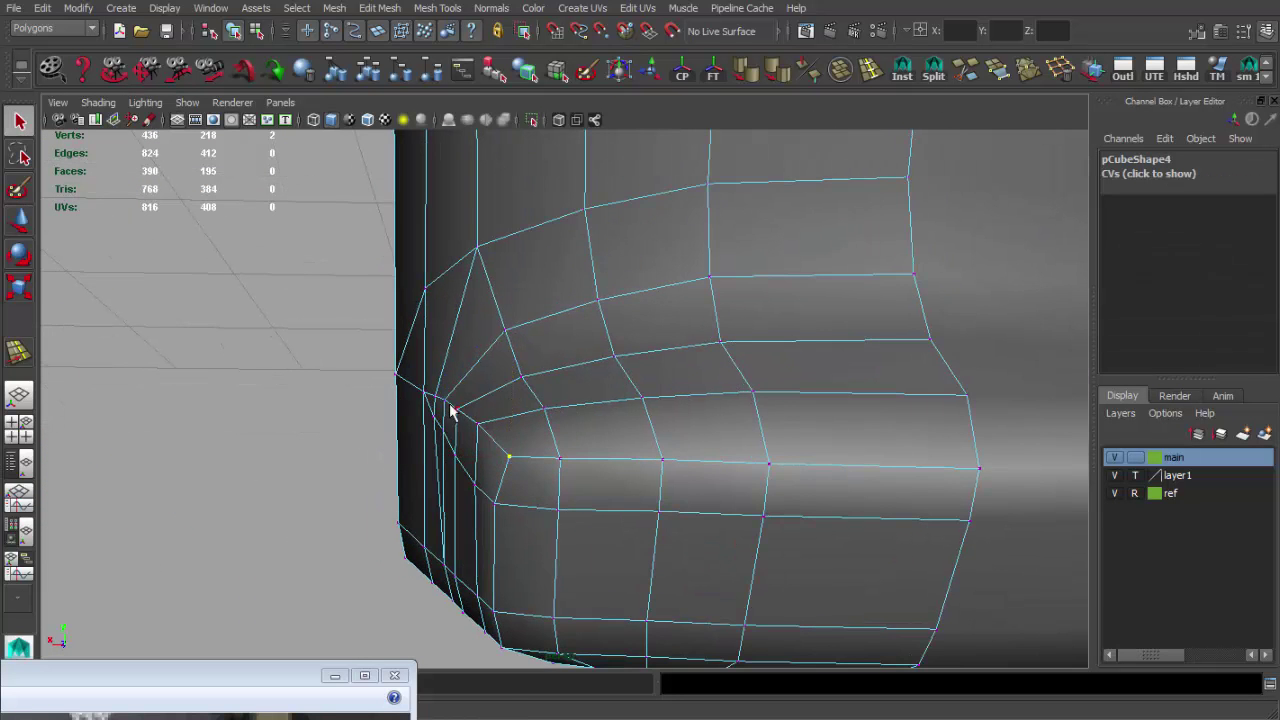
key(F8)
key(F8)
click(714, 457)
key(w)
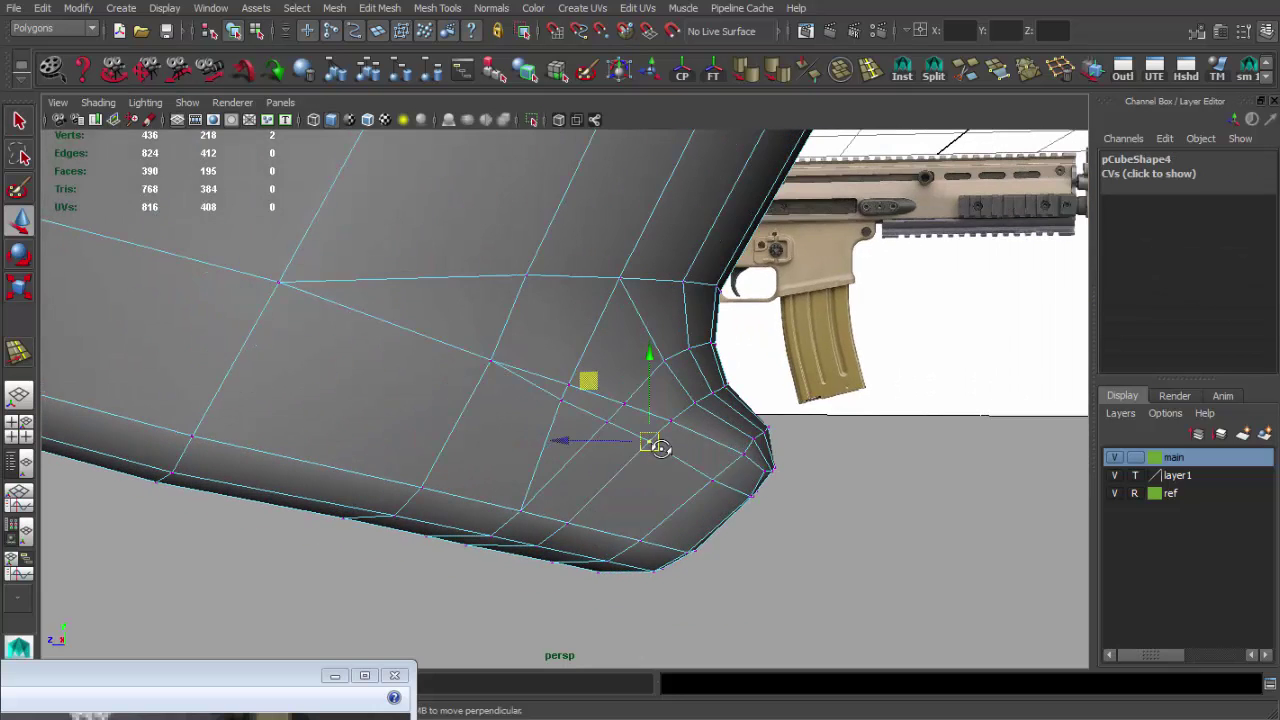
Test-smooth the grip, undo it, and select another bottom vertex to move
key(F8)
mouse_move(657, 415)
alt+right_down()
mouse_move(528, 408)
mouse_move(545, 508)
alt+right_up()
mouse_move(573, 497)
alt+mouse_down()
mouse_move(467, 391)
mouse_move(369, 391)
mouse_move(511, 340)
mouse_move(731, 385)
alt+mouse_up()
scroll(622, 452, up, 3)
key(ctrl+z)
key(ctrl+z)
key(ctrl+z)
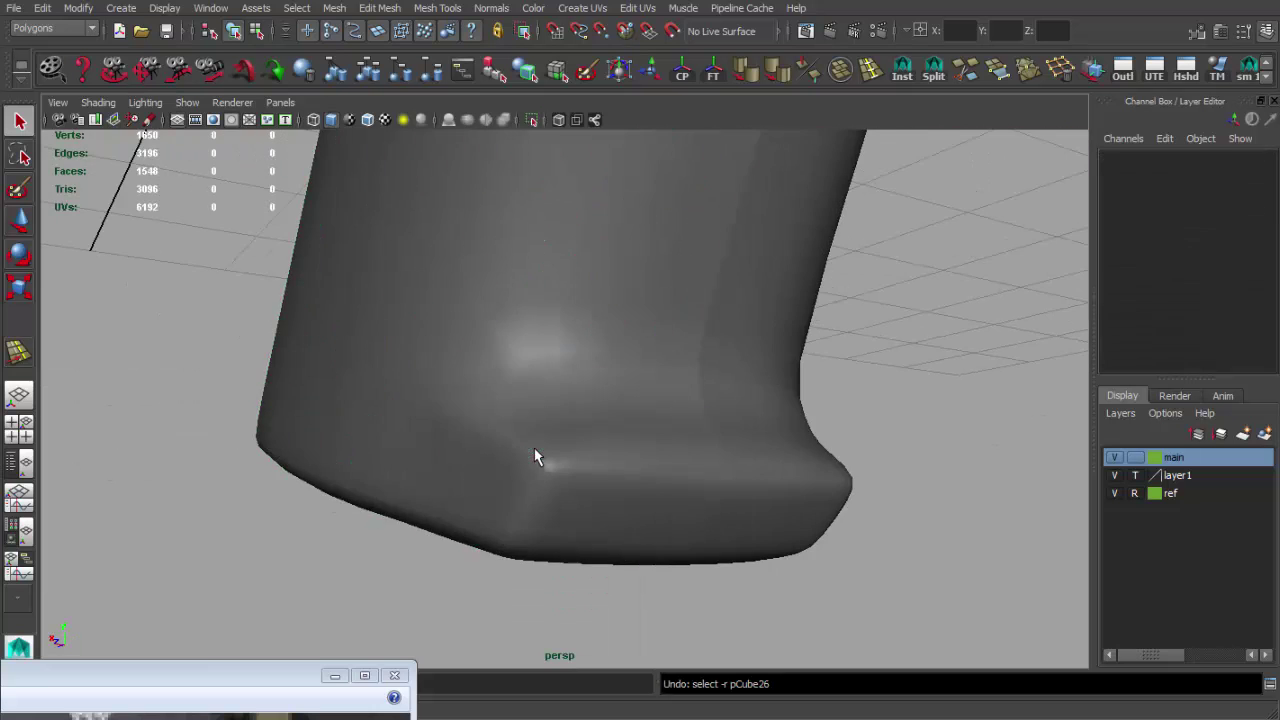
key(ctrl+z)
key(ctrl+z)
key(ctrl+z)
click(659, 458)
key(w)
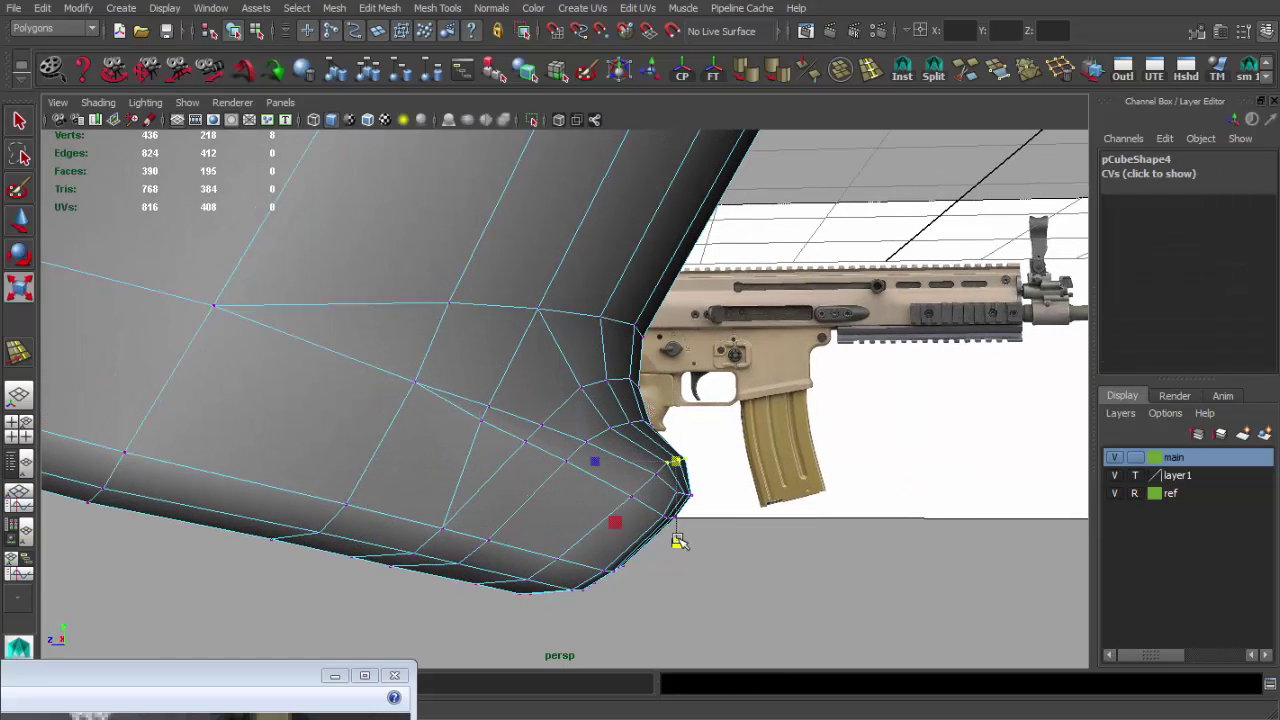
Bridge the grip's open bottom with a 5-division strip, append a filling face, and slide a top edge left
alt+middle_drag(650, 470, 598, 454)
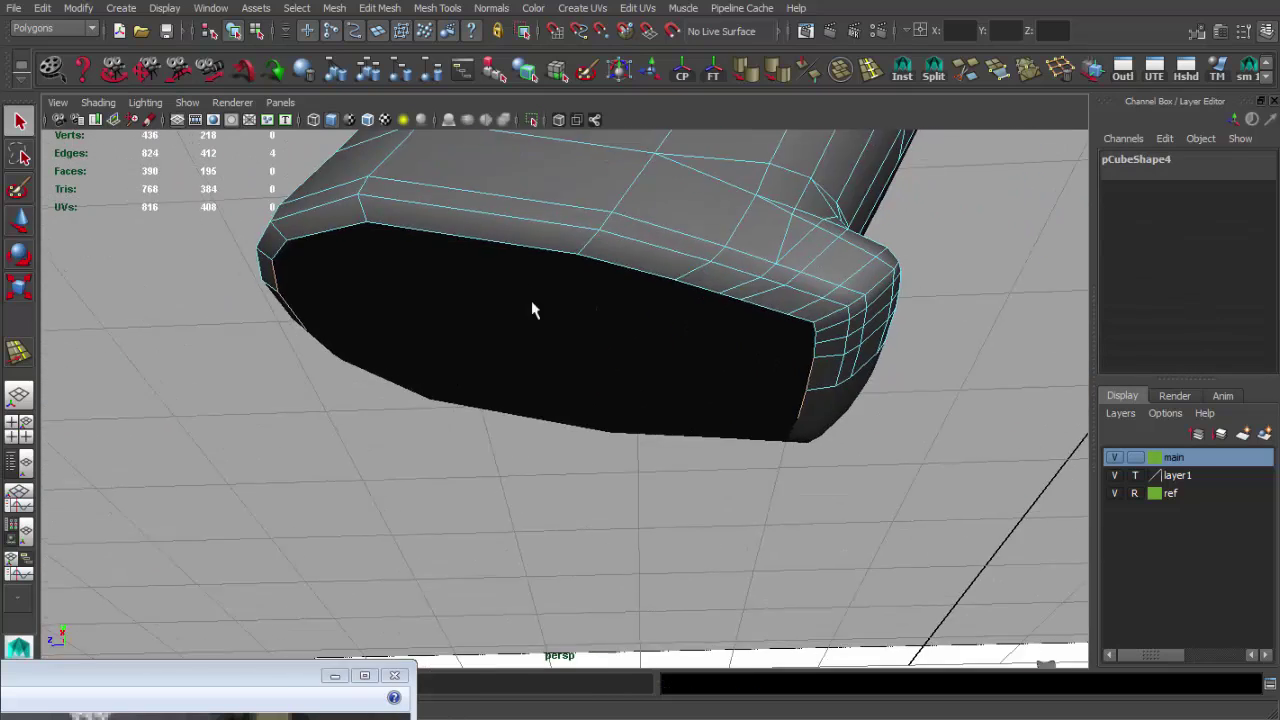
shift+right_drag(531, 310, 471, 449)
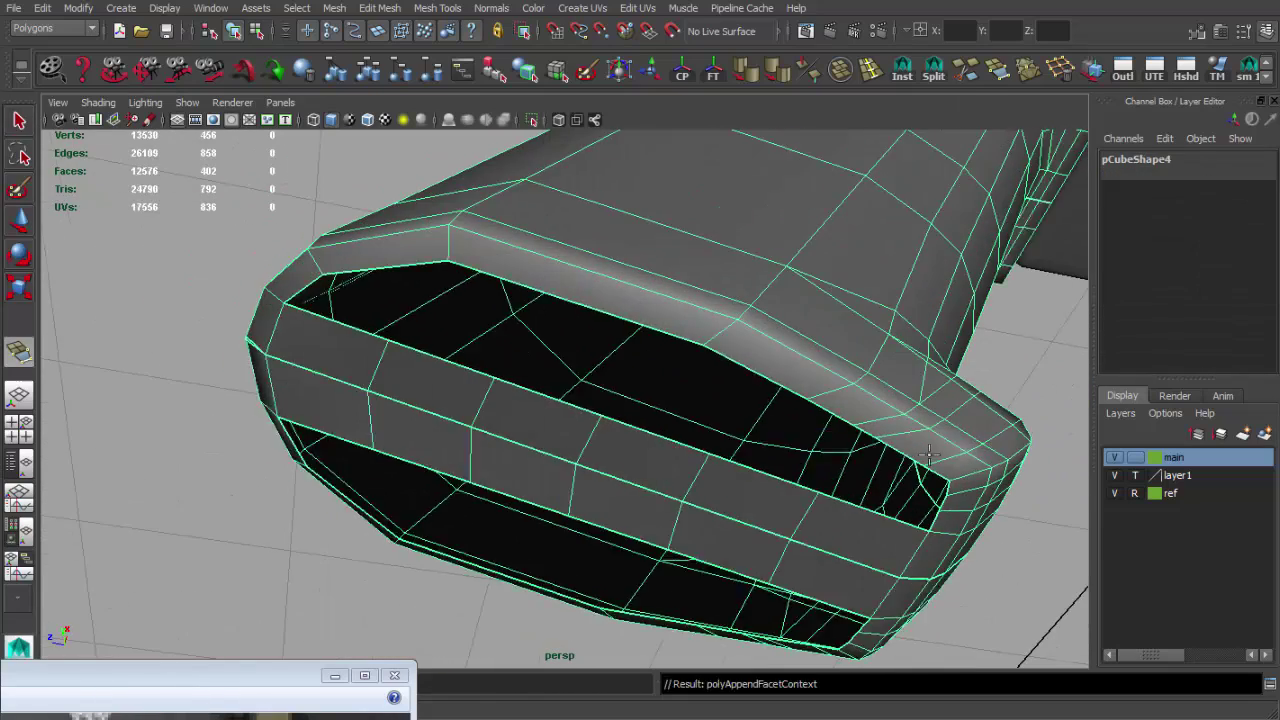
mouse_move(430, 340)
alt+mouse_down()
mouse_move(337, 354)
mouse_move(287, 287)
alt+mouse_up()
key(Return)
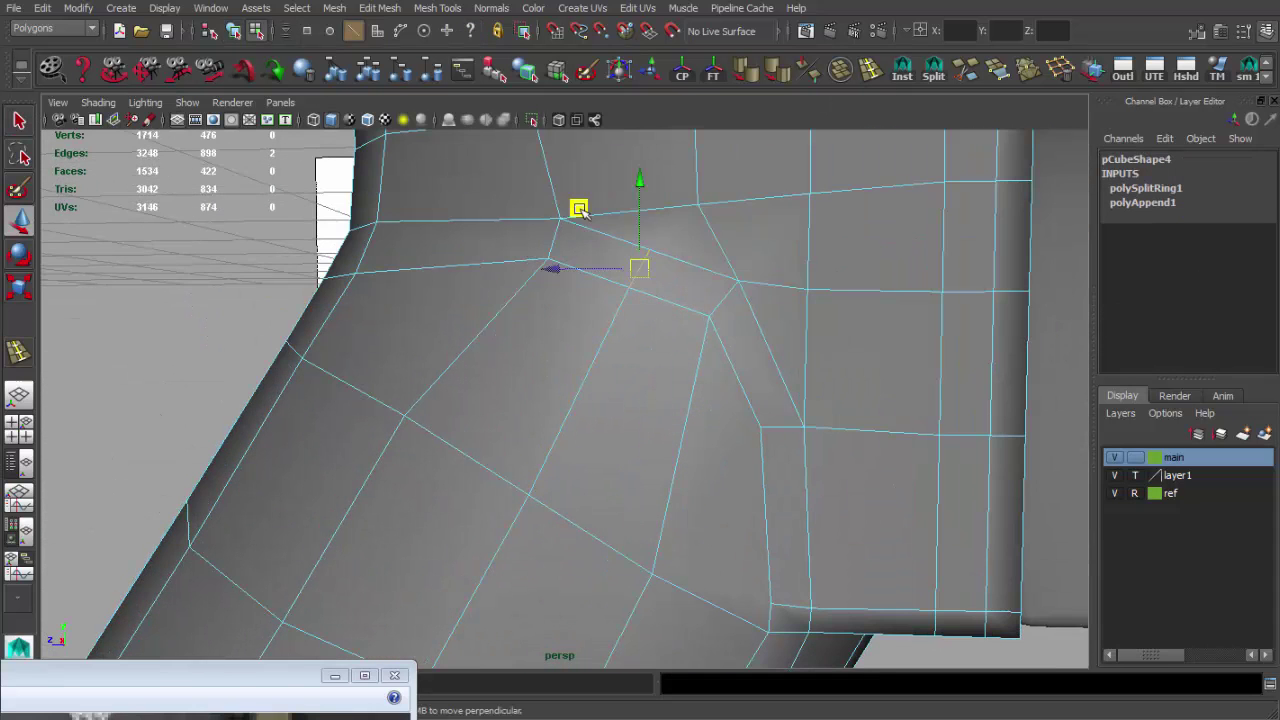
alt+drag(580, 210, 590, 262)
drag(535, 225, 477, 219)
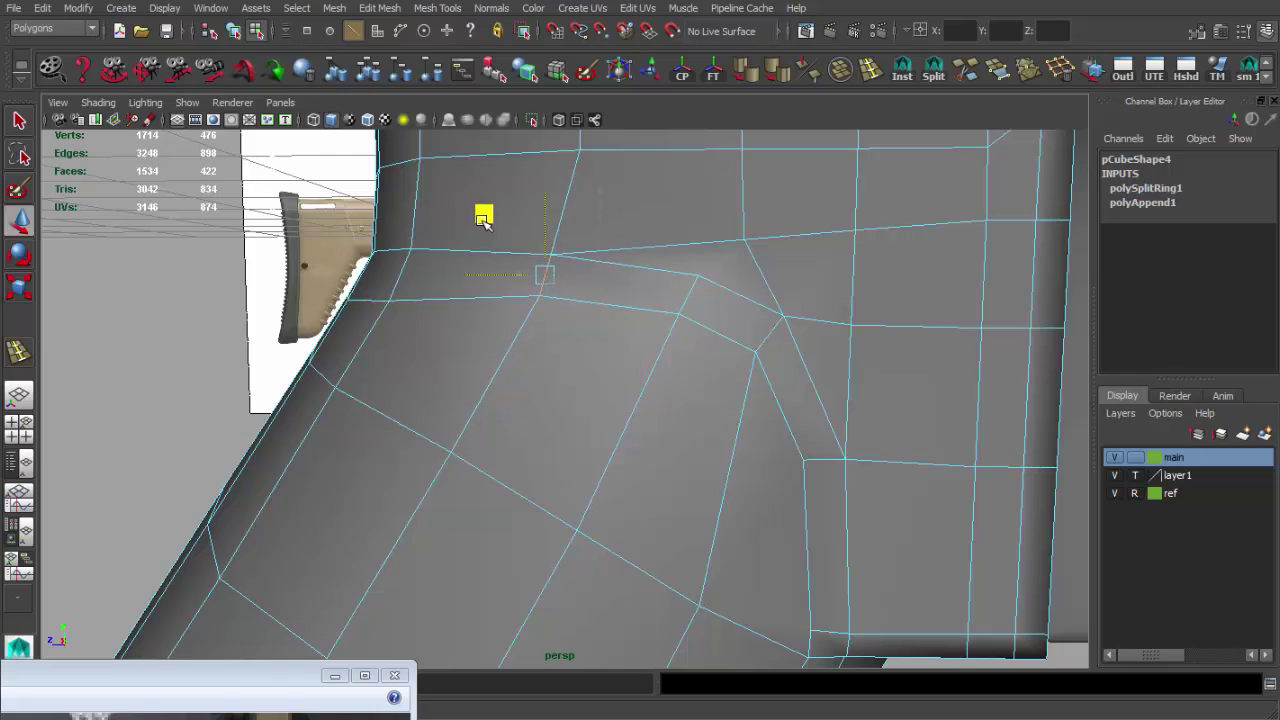
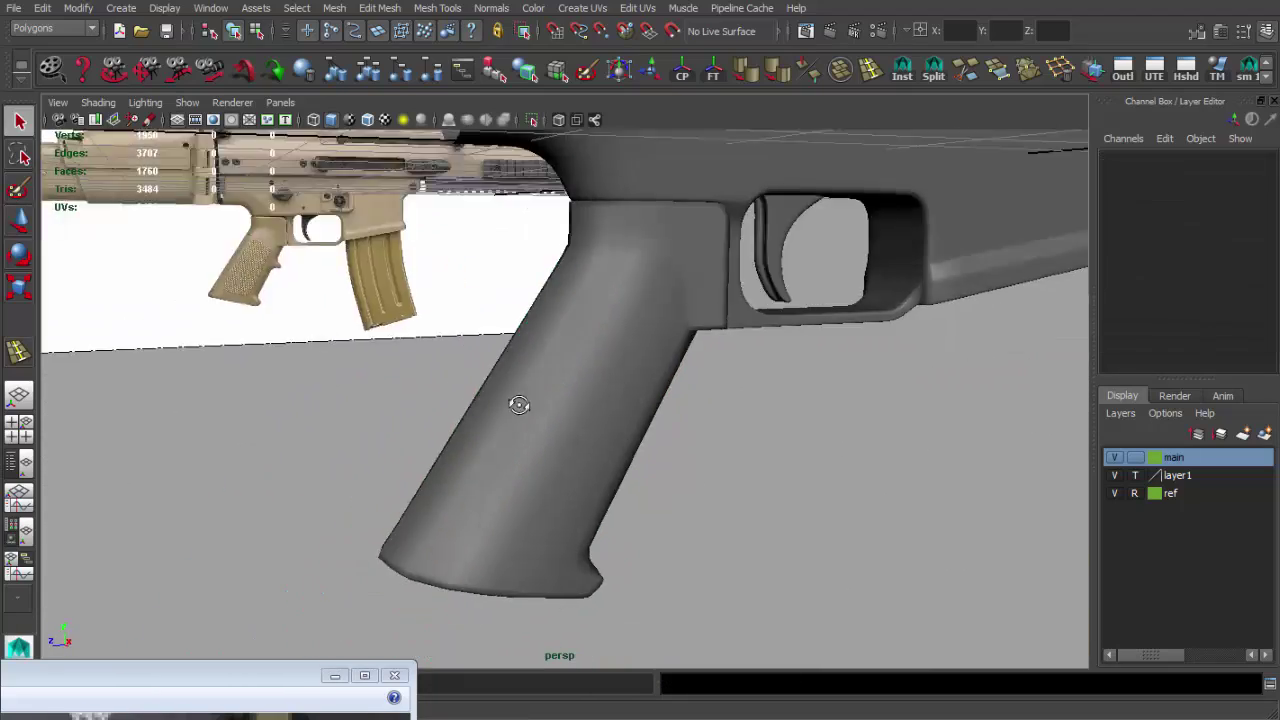
Insert an edge loop across the pistol grip and slide it along the grip near the finger-rest
alt+drag(519, 404, 743, 413)
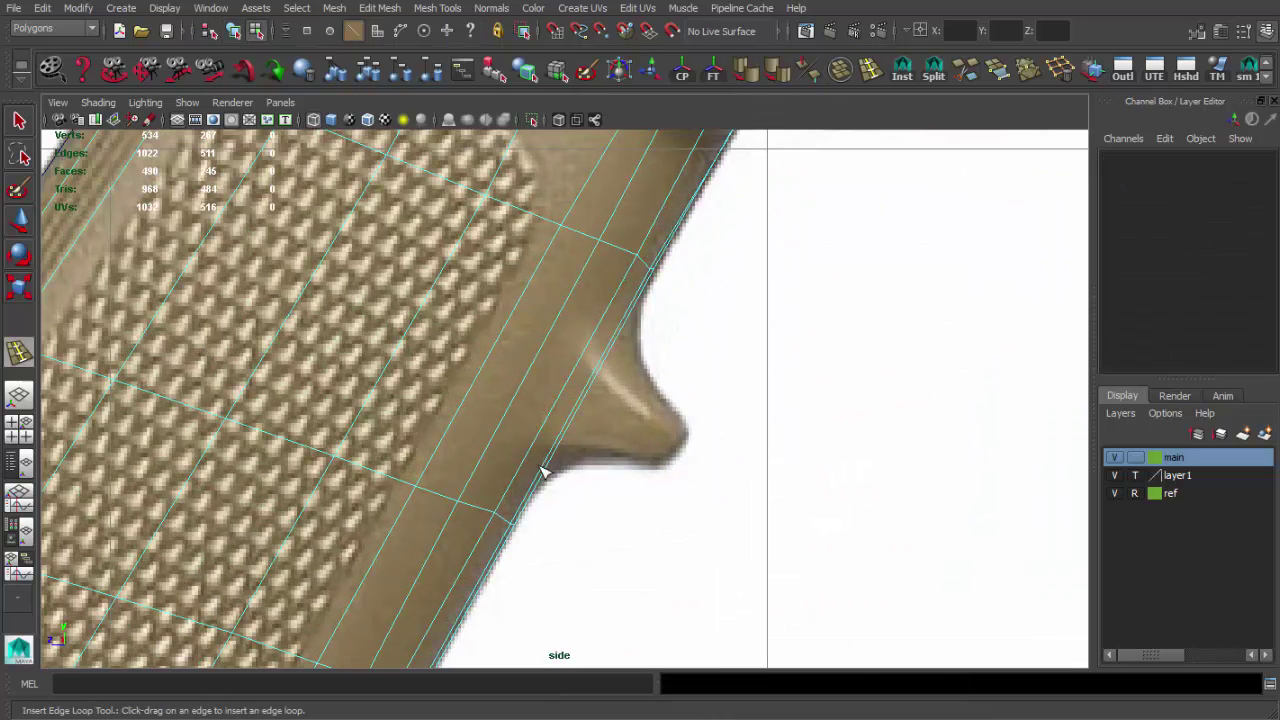
click(637, 304)
scroll(600, 320, down, 5)
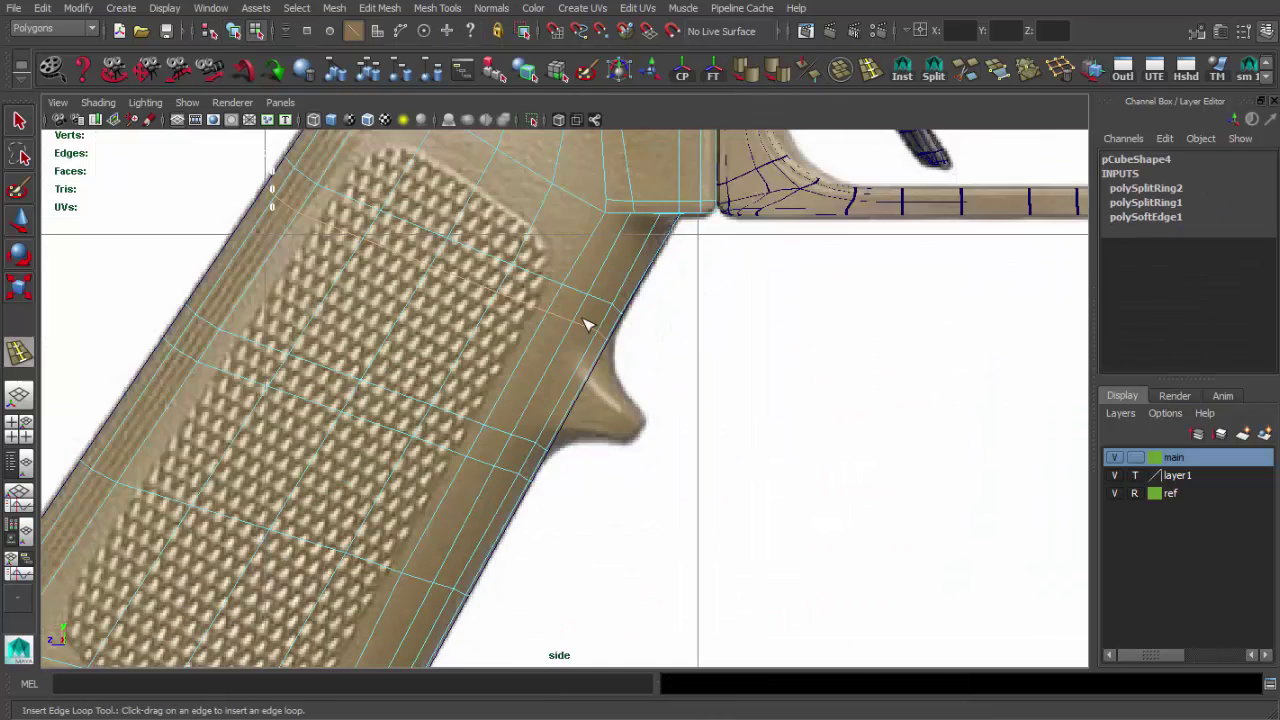
scroll(541, 327, up, 3)
mouse_move(555, 320)
shift+right_down()
mouse_move(576, 470)
mouse_move(565, 453)
shift+right_up()
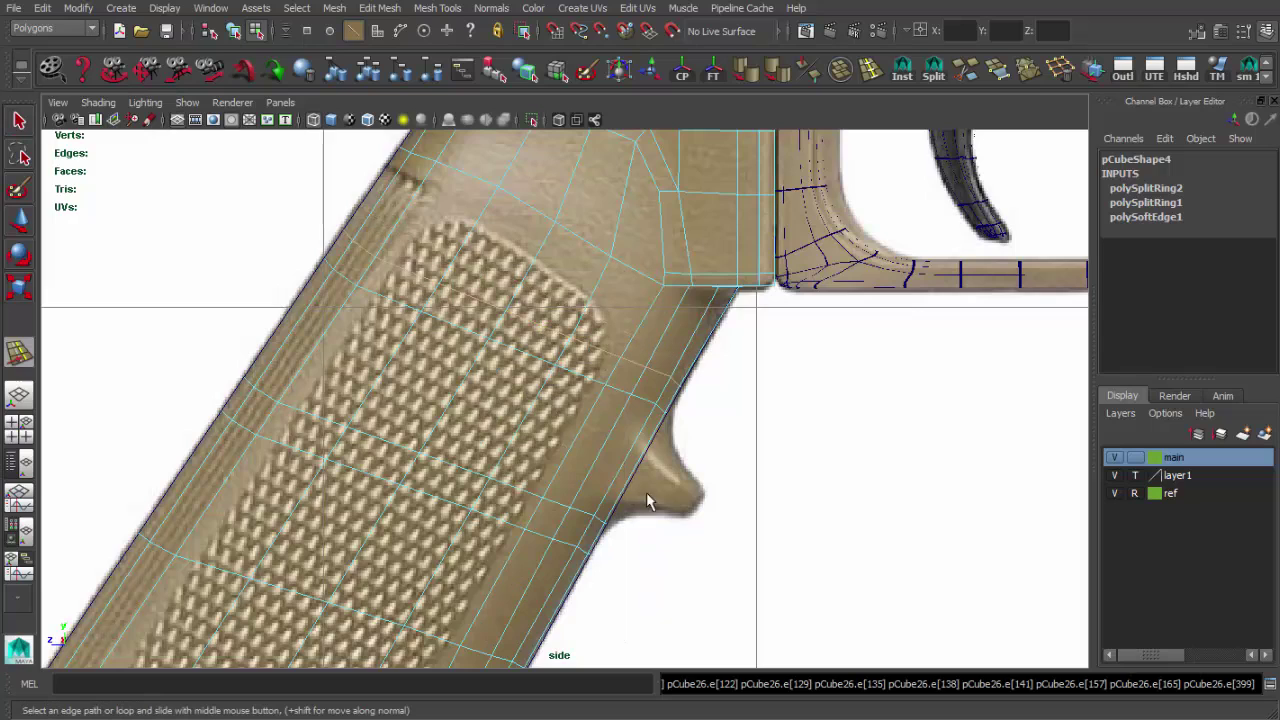
key(space)
key(space)
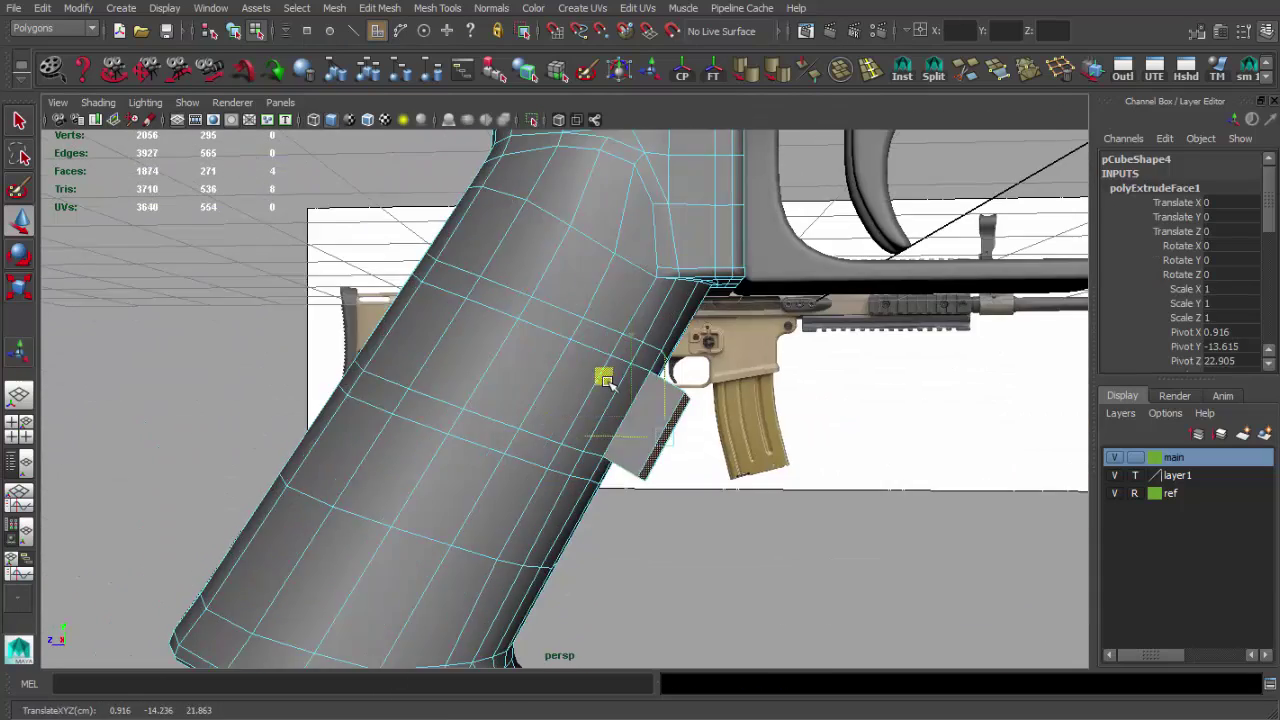
In side view, scale and move the extruded face's vertices to form the finger-rest bump
key(r)
key(space)
key(space)
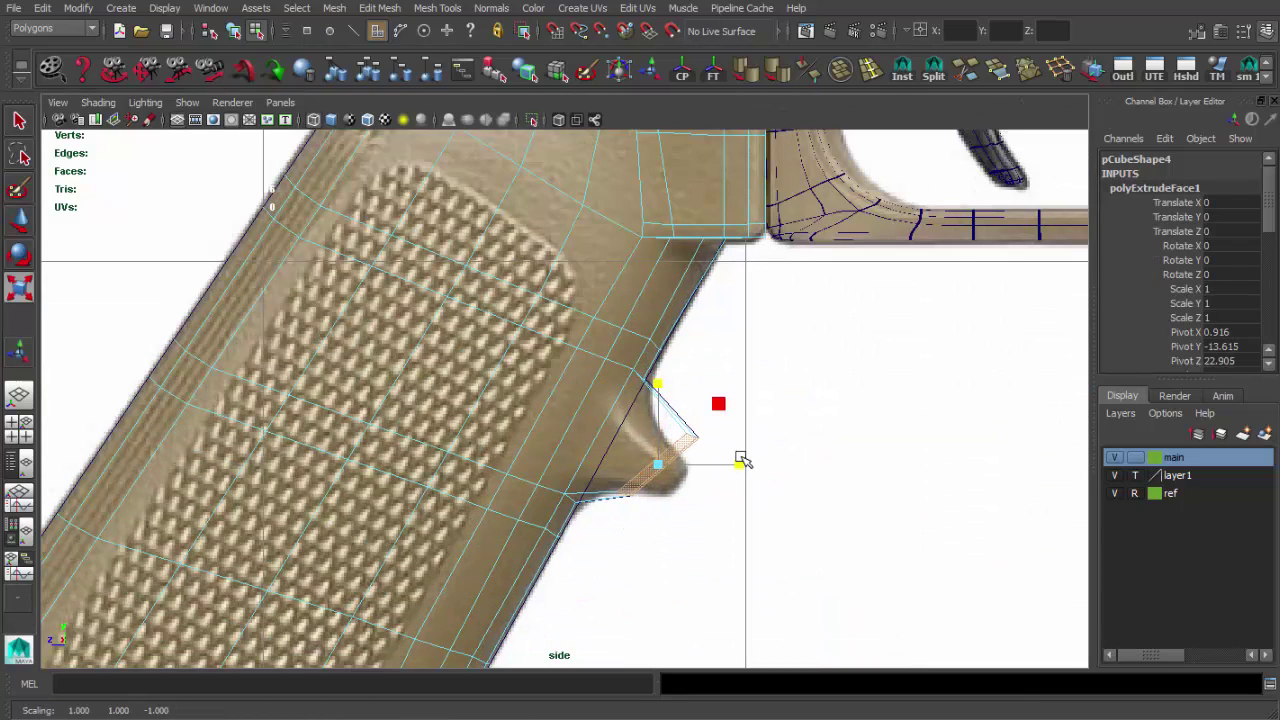
key(w)
scroll(703, 452, up, 3)
scroll(703, 452, up, 2)
key(q)
key(w)
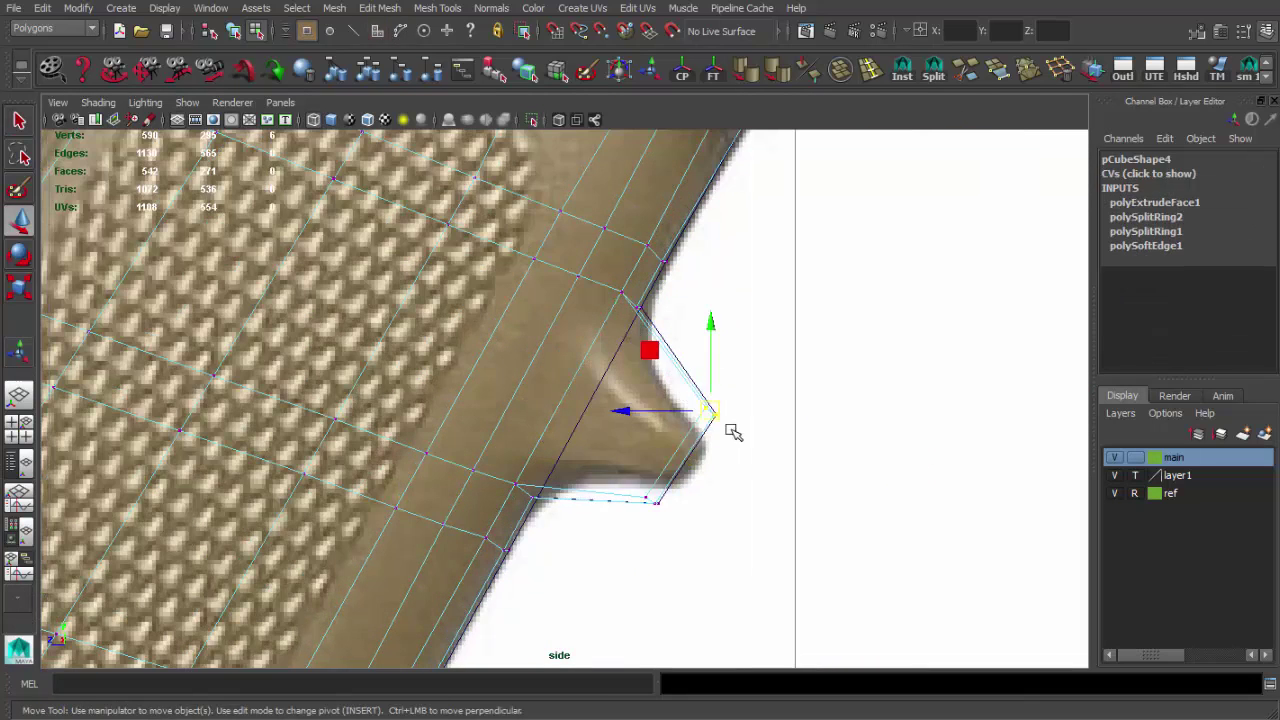
scroll(836, 259, up, 2)
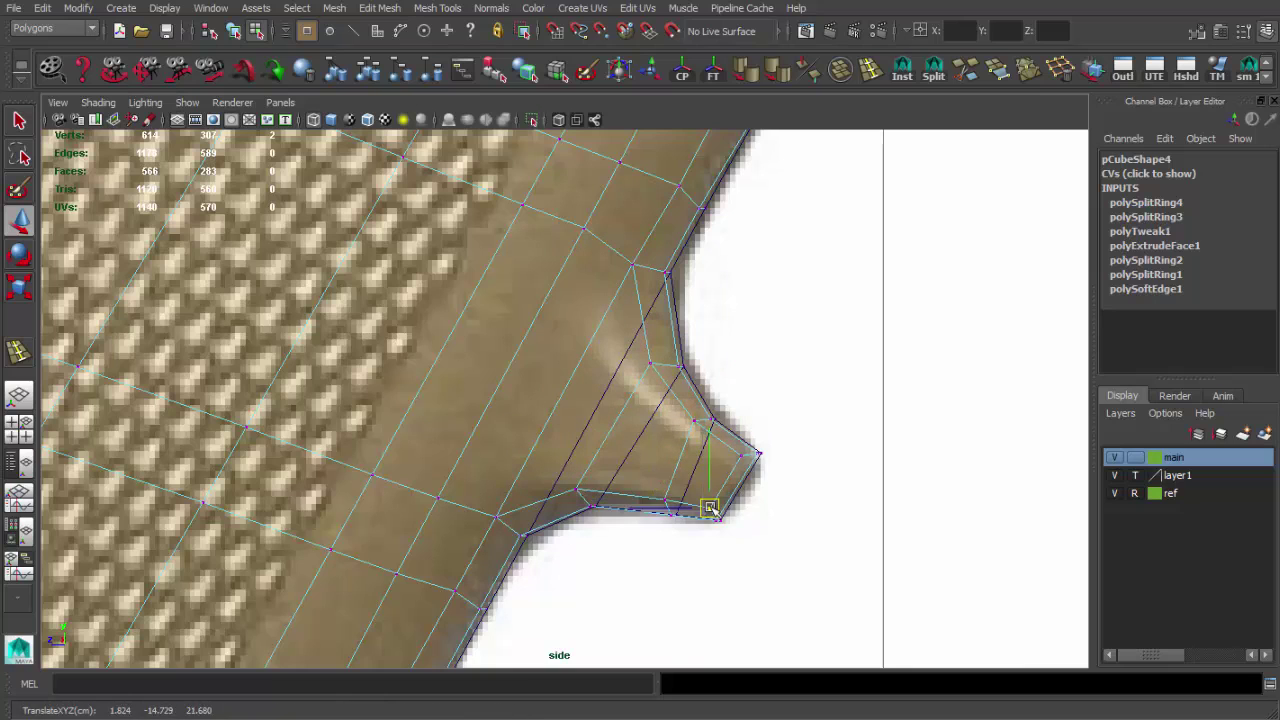
Inspect the bump in perspective against the reference gun and select its tip vertices
key(space)
drag(664, 400, 664, 330)
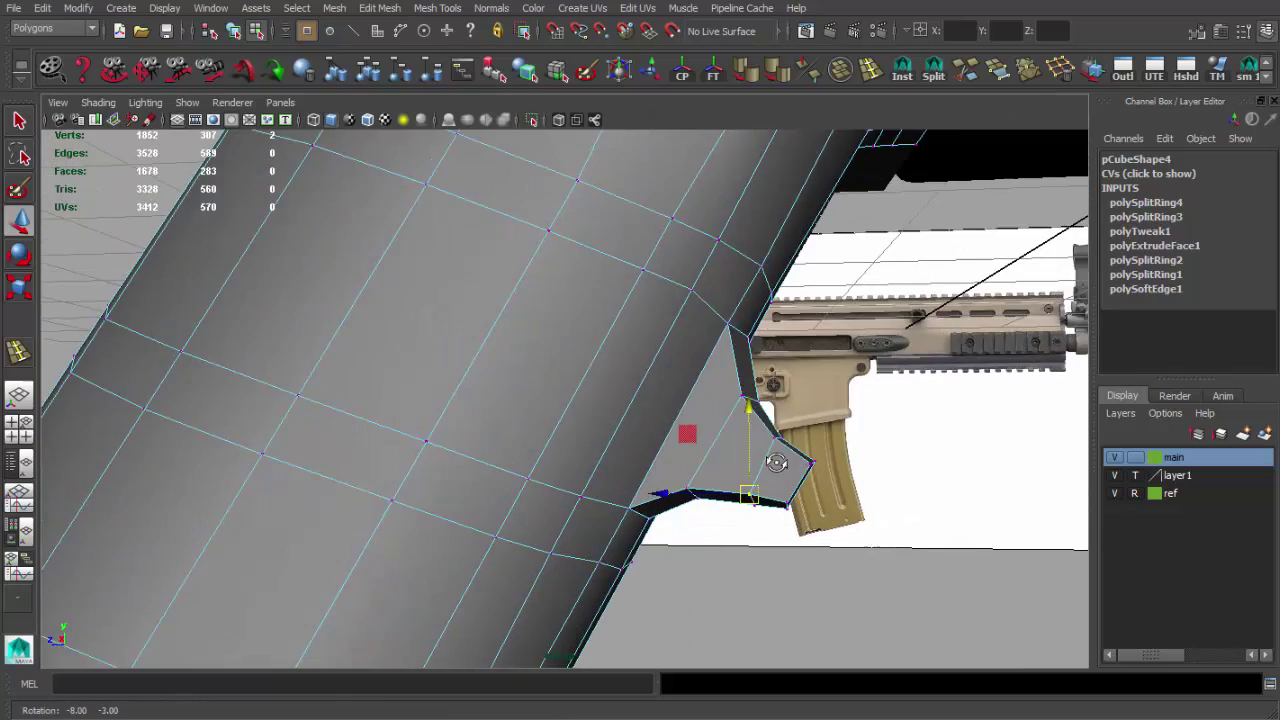
mouse_move(600, 470)
alt+mouse_down()
mouse_move(542, 481)
mouse_move(670, 545)
mouse_move(442, 543)
alt+mouse_up()
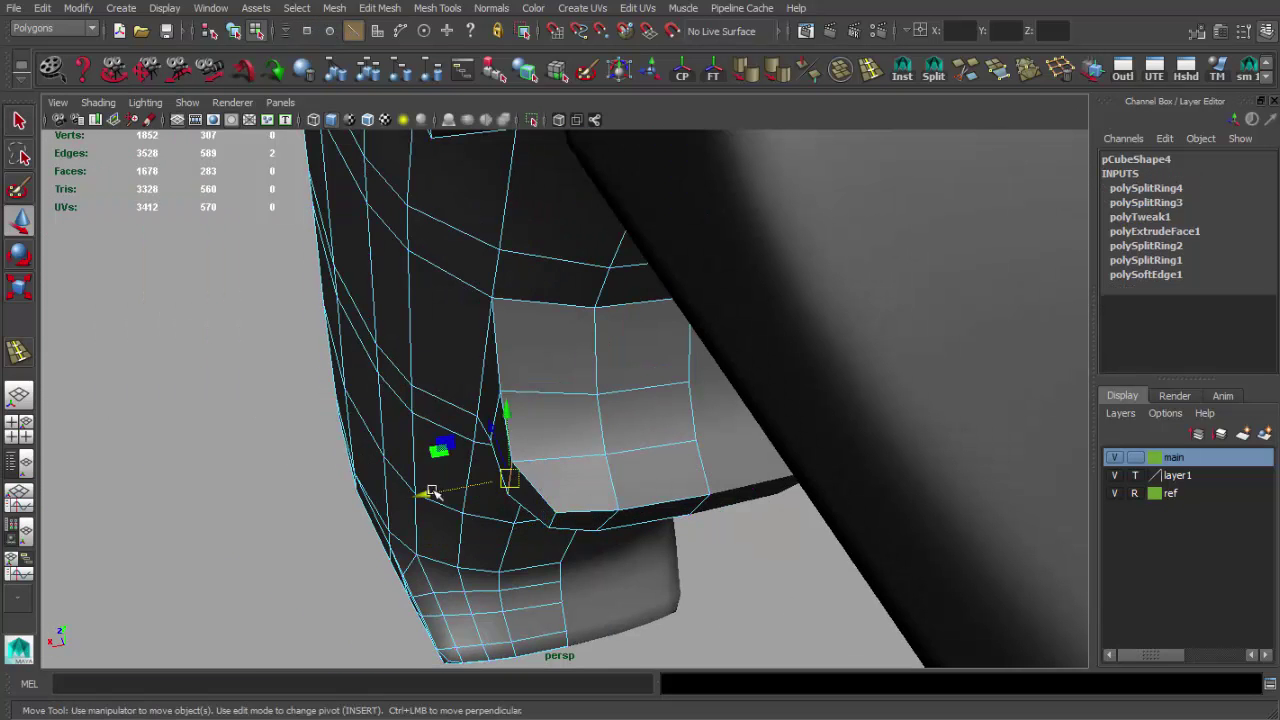
mouse_move(446, 493)
alt+mouse_down()
mouse_move(606, 403)
mouse_move(963, 586)
alt+mouse_up()
alt+drag(686, 457, 663, 357)
key(q)
drag(632, 455, 655, 478)
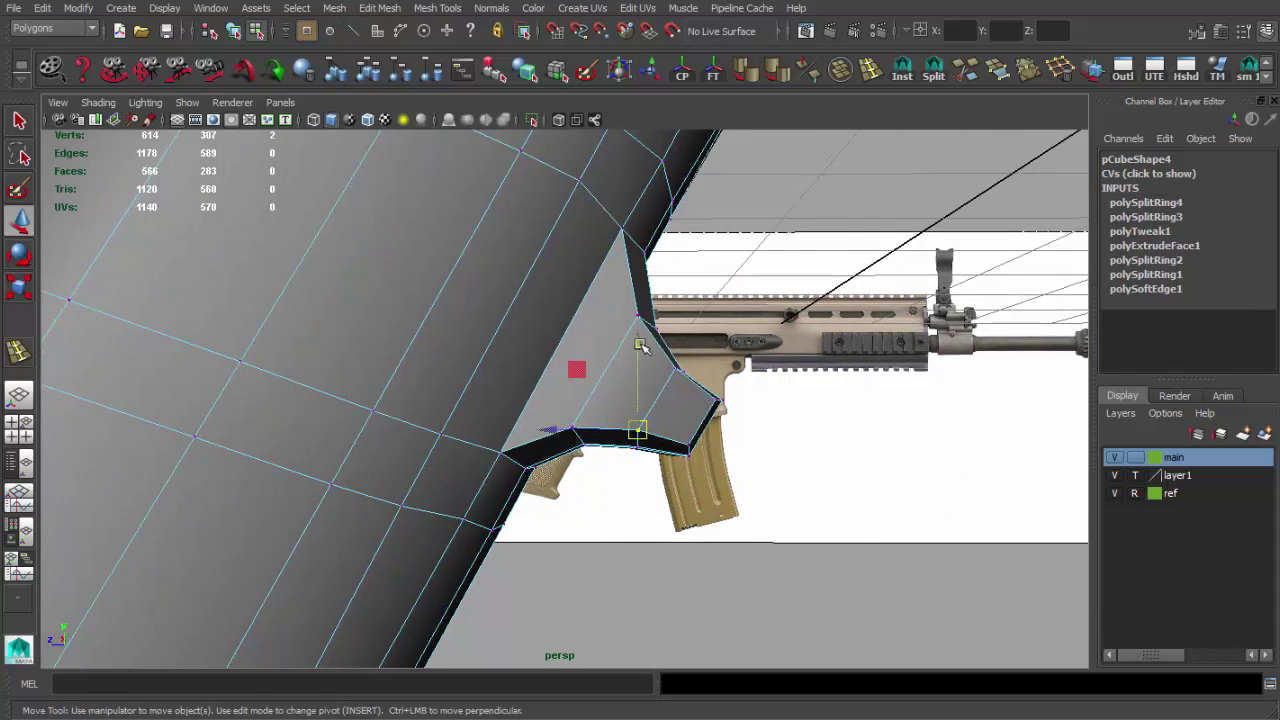
mouse_move(641, 346)
alt+mouse_down()
mouse_move(491, 354)
mouse_move(487, 333)
alt+mouse_up()
mouse_move(455, 388)
alt+mouse_down()
mouse_move(337, 400)
mouse_move(447, 465)
alt+mouse_up()
key(q)
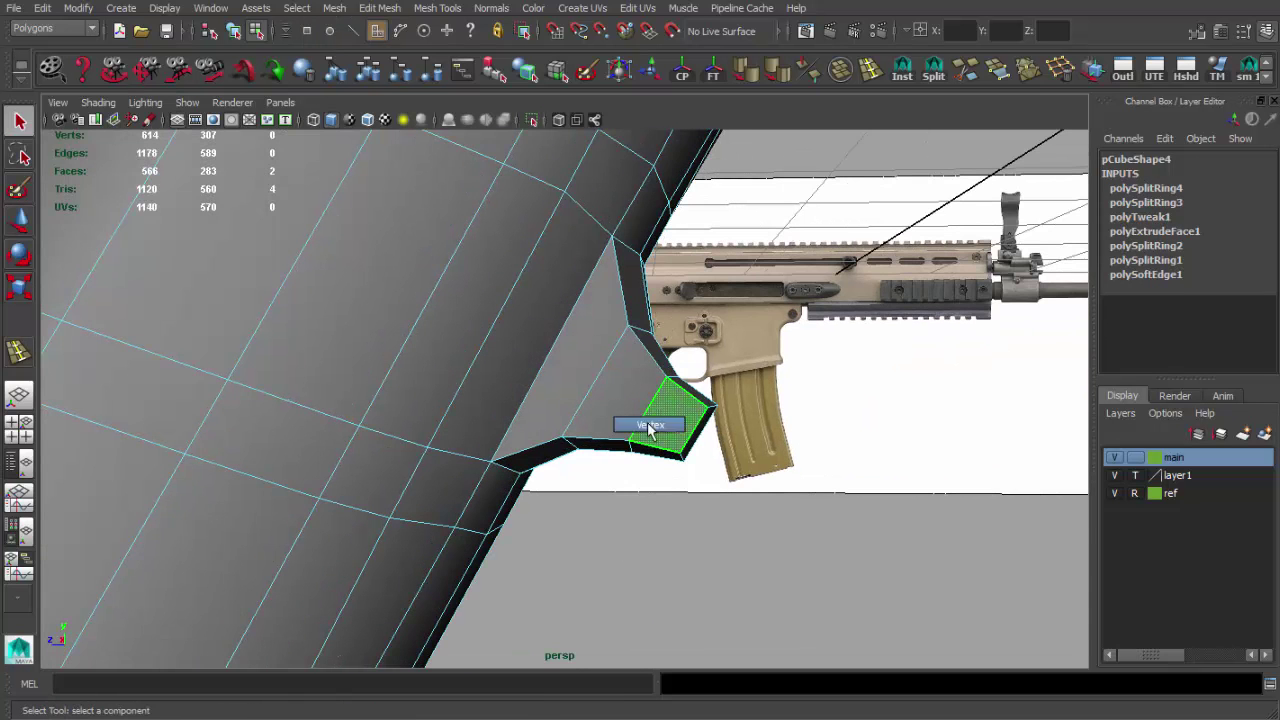
alt+drag(686, 430, 525, 429)
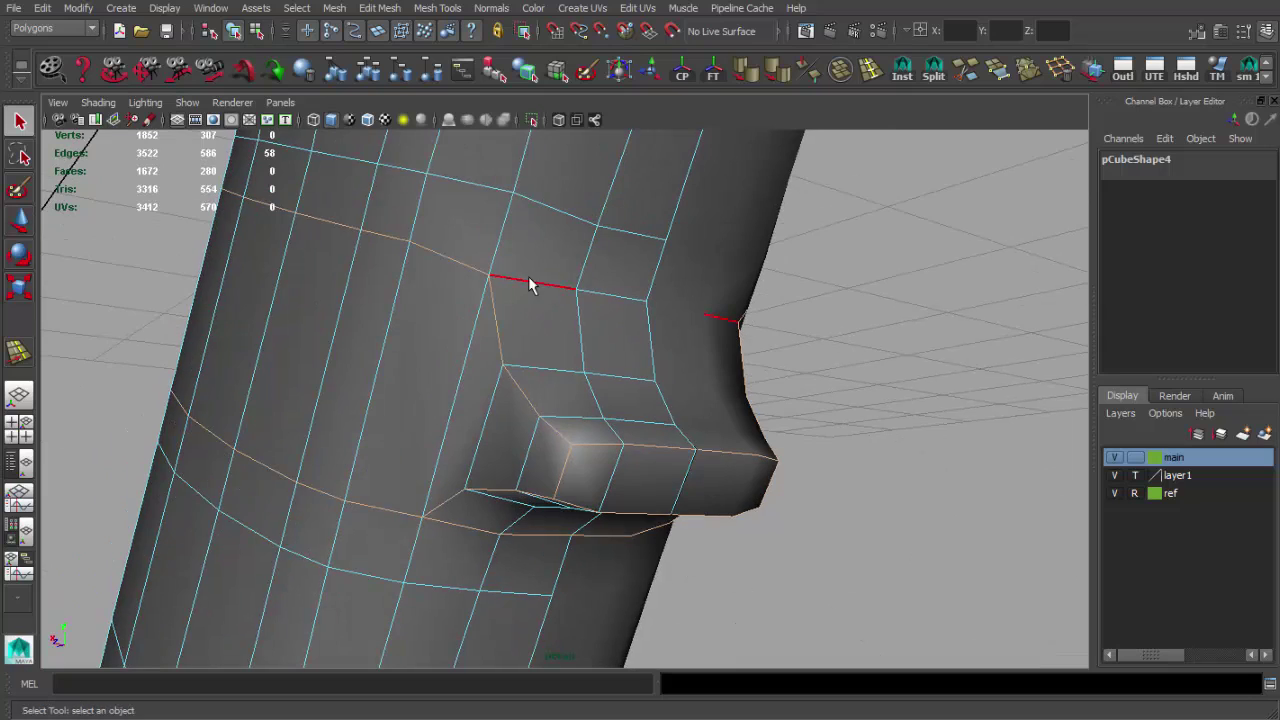
Bevel the selected edges around the bump and select the grip mesh
alt+drag(447, 533, 539, 516)
shift+right_drag(539, 516, 528, 480)
mouse_move(528, 480)
alt+mouse_down()
mouse_move(567, 452)
mouse_move(600, 394)
mouse_move(520, 397)
mouse_move(500, 428)
mouse_move(580, 400)
mouse_move(620, 508)
mouse_move(540, 450)
mouse_move(309, 457)
mouse_move(520, 369)
mouse_move(589, 403)
mouse_move(579, 415)
mouse_move(569, 381)
alt+mouse_up()
double_click(553, 390)
click(579, 415)
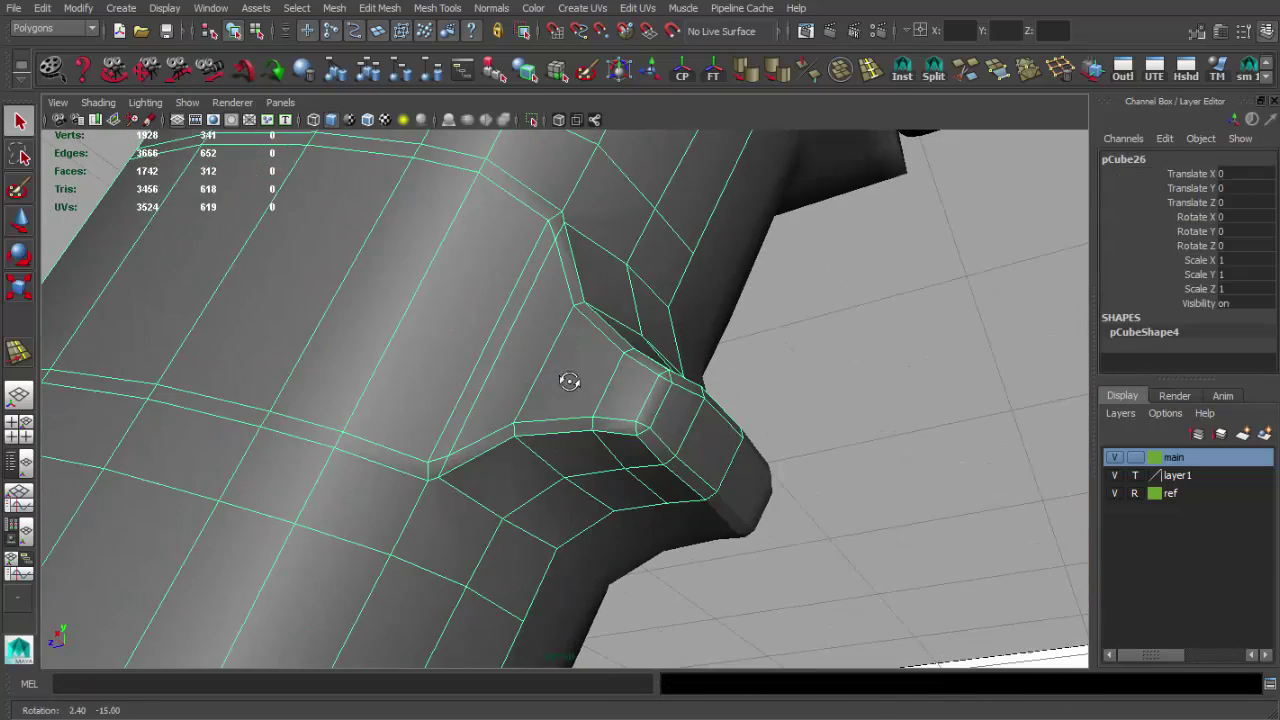
click(736, 373)
key(ctrl+z)
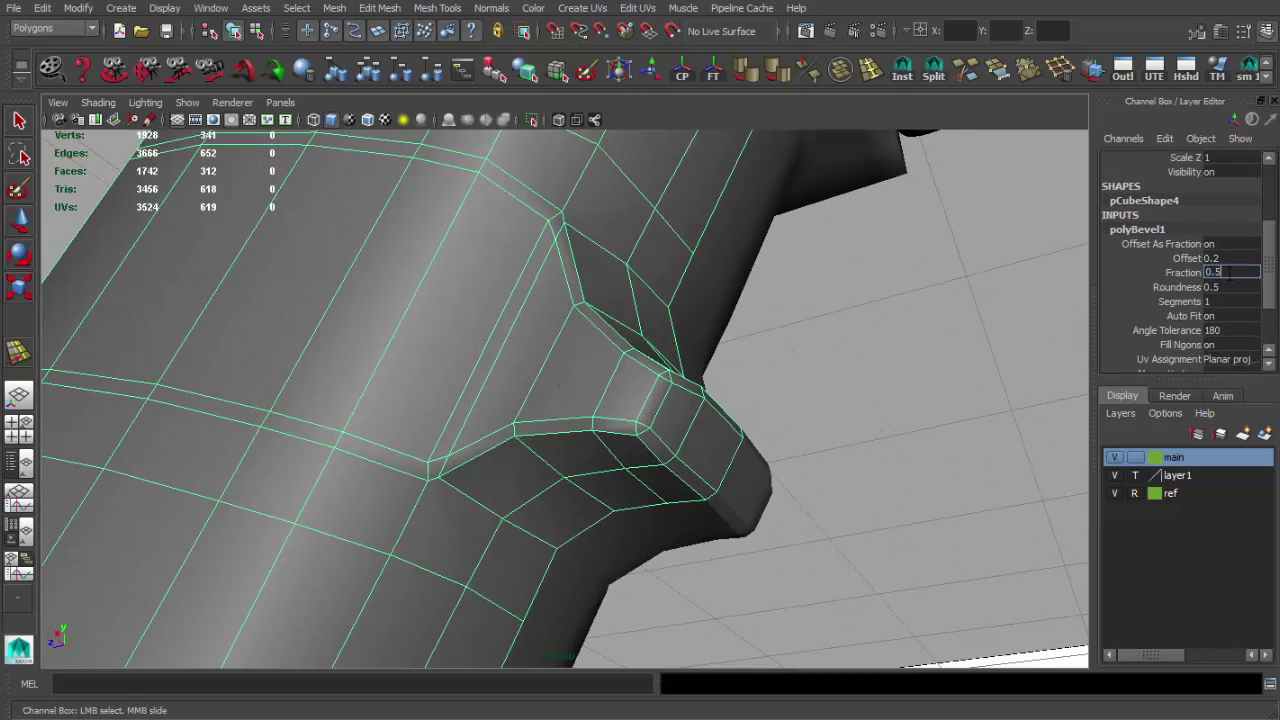
Soften the grip's edge shading, then try moving a bump corner vertex and undo it
mouse_move(1080, 338)
alt+mouse_down()
mouse_move(609, 354)
mouse_move(457, 323)
mouse_move(740, 423)
mouse_move(740, 118)
alt+mouse_up()
click(748, 70)
mouse_move(870, 338)
alt+mouse_down()
mouse_move(604, 464)
mouse_move(483, 393)
mouse_move(634, 409)
mouse_move(551, 354)
mouse_move(534, 423)
mouse_move(443, 371)
mouse_move(477, 377)
mouse_move(424, 370)
alt+mouse_up()
click(571, 457)
key(F9)
key(w)
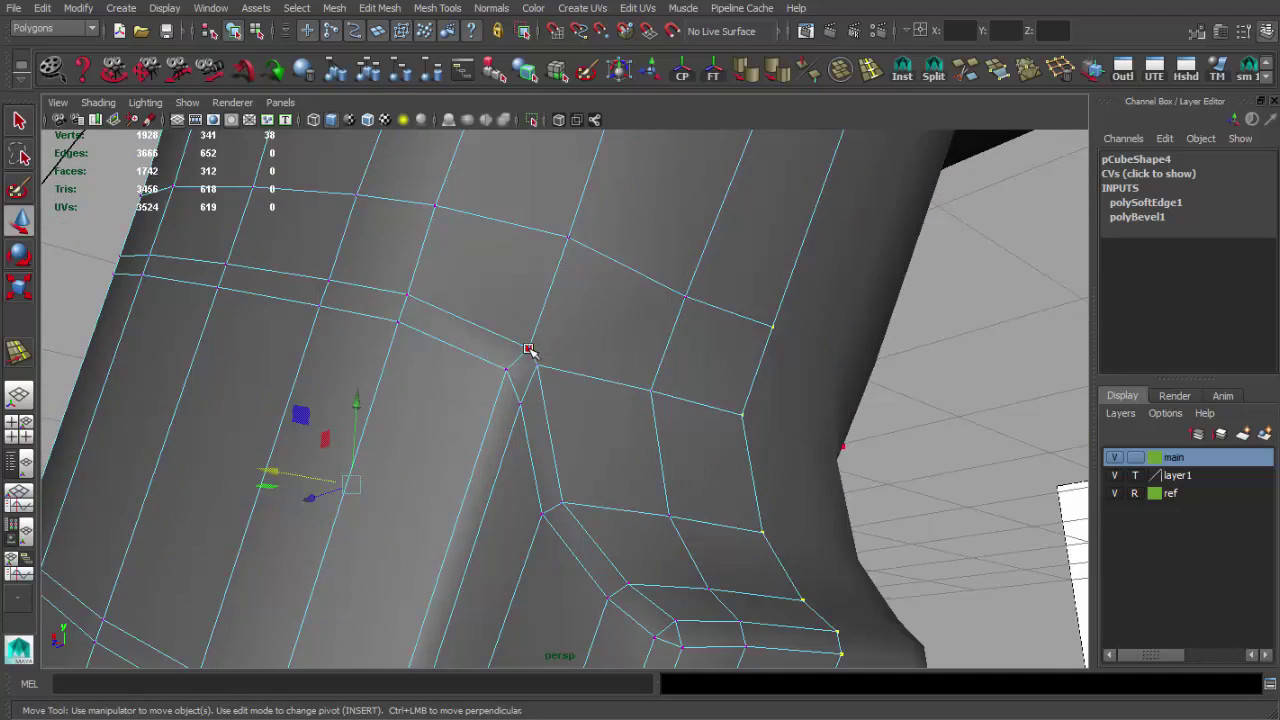
click(528, 348)
mouse_move(494, 330)
alt+mouse_down()
mouse_move(530, 362)
mouse_move(657, 366)
mouse_move(580, 363)
alt+mouse_up()
key(ctrl+z)
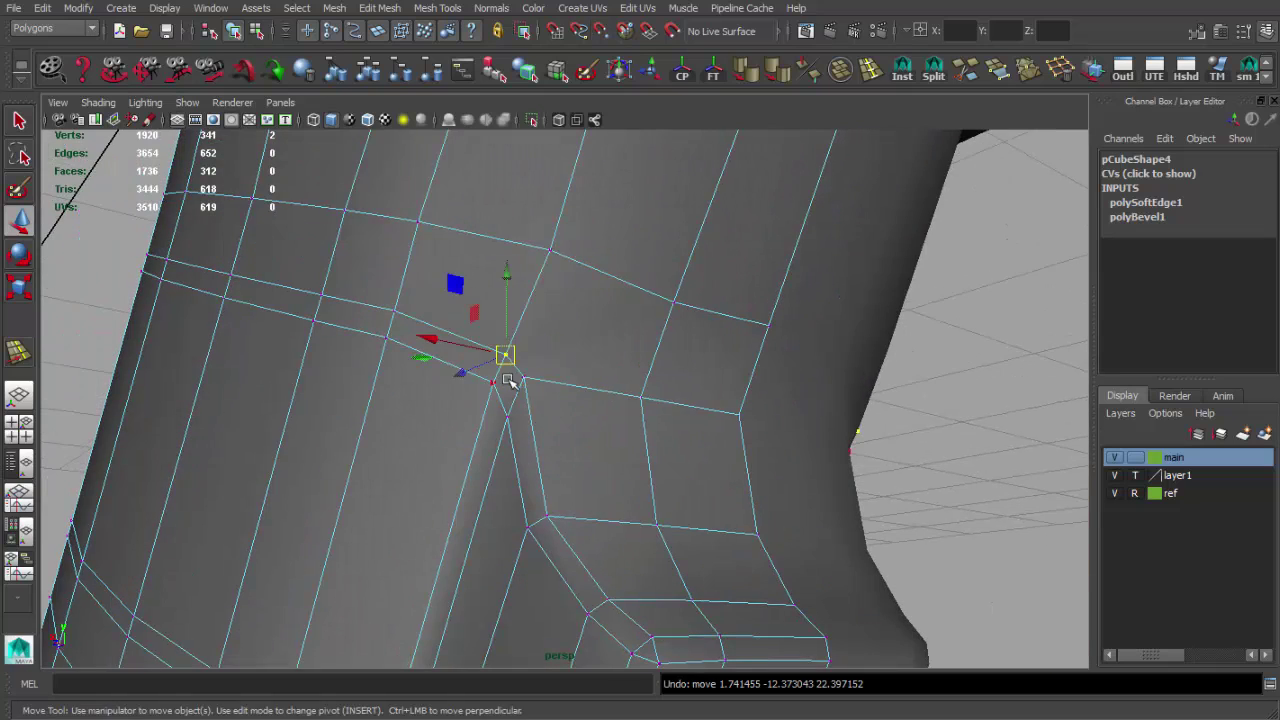
Clear the vertex selection and select a second edge loop on the grip
mouse_move(580, 374)
alt+mouse_down()
mouse_move(614, 400)
mouse_move(523, 408)
mouse_move(491, 563)
alt+mouse_up()
click(511, 374)
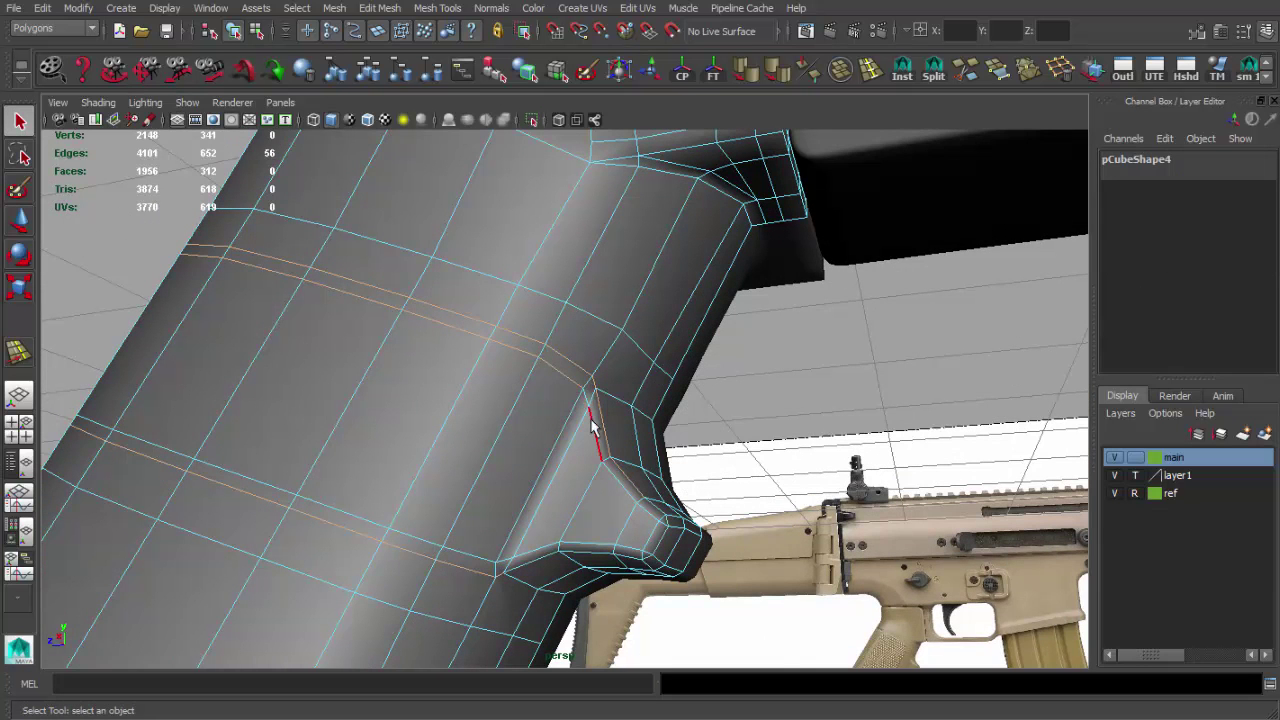
alt+drag(585, 386, 531, 376)
shift+double_click(559, 518)
alt+drag(559, 518, 590, 497)
scroll(587, 413, up, 3)
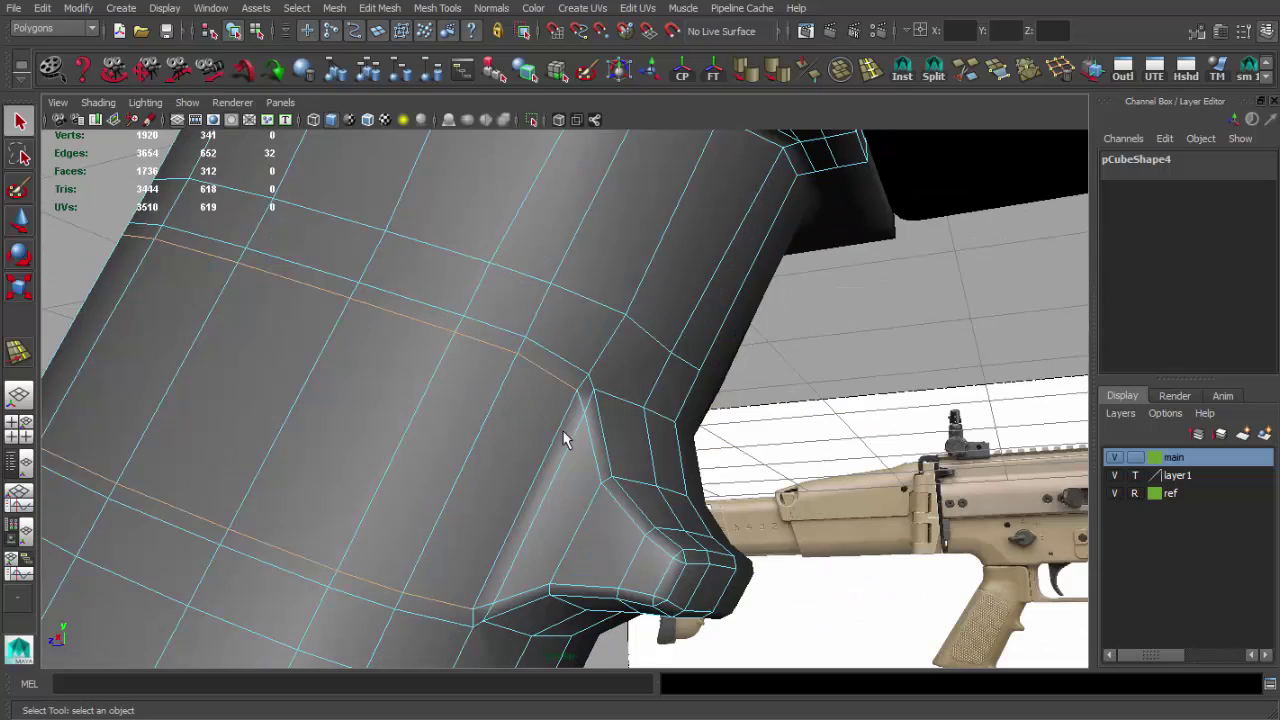
mouse_move(898, 247)
alt+mouse_down()
mouse_move(634, 394)
mouse_move(566, 414)
mouse_move(654, 434)
alt+mouse_up()
Split the grip's polygons to reroute new edges around the finger-rest bump
key(q)
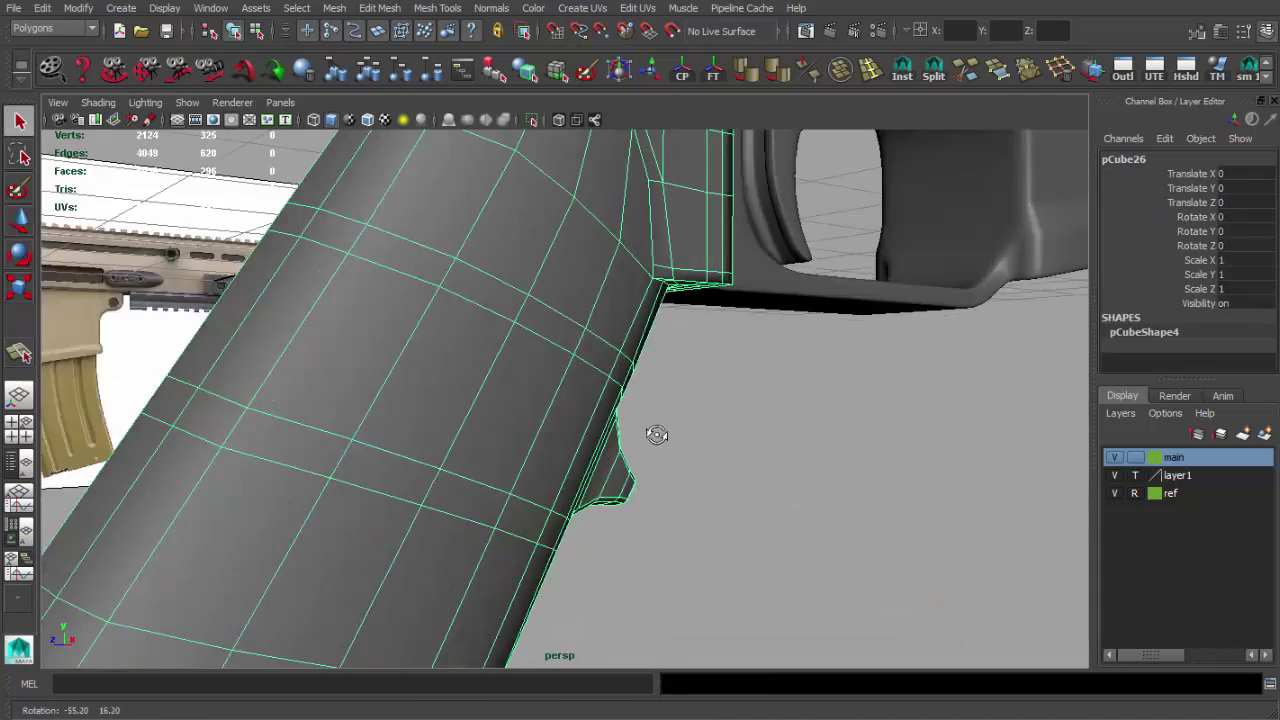
scroll(766, 463, up, 3)
click(933, 70)
click(409, 243)
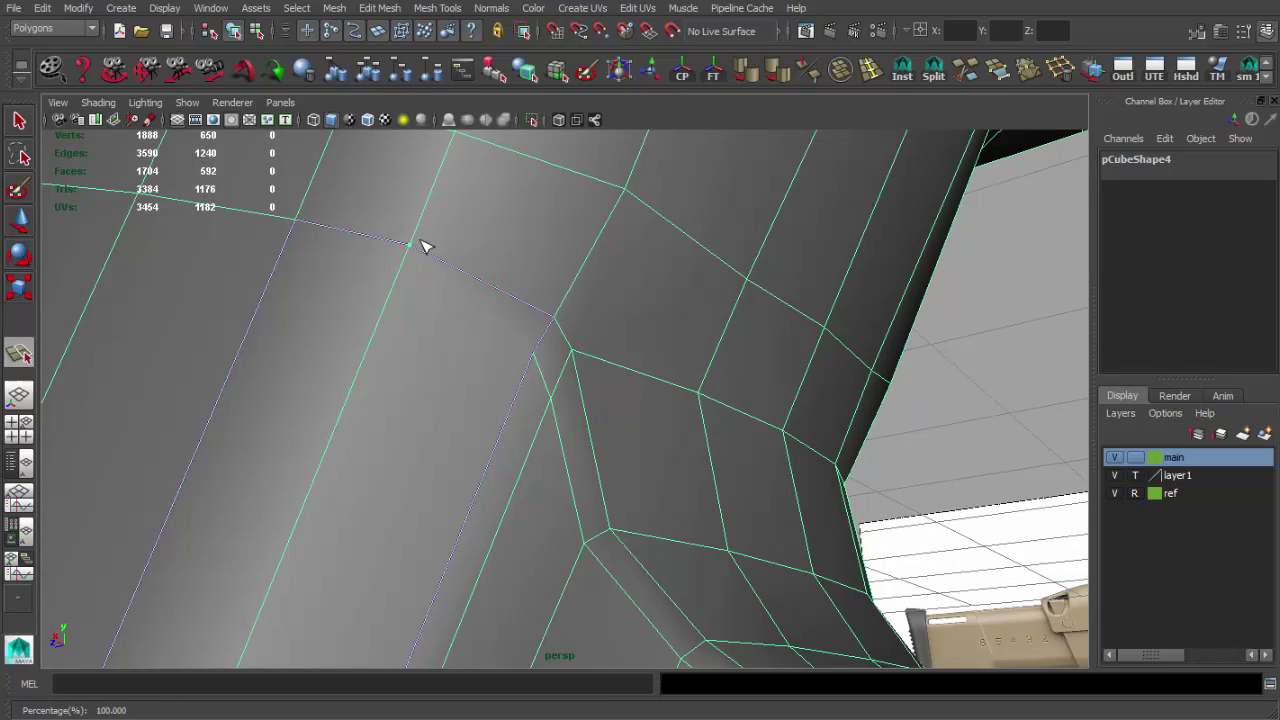
click(557, 336)
key(Return)
mouse_move(557, 336)
alt+mouse_down()
mouse_move(549, 391)
mouse_move(455, 548)
alt+mouse_up()
key(Return)
mouse_move(335, 543)
alt+mouse_down()
mouse_move(477, 374)
mouse_move(514, 391)
mouse_move(500, 393)
alt+mouse_up()
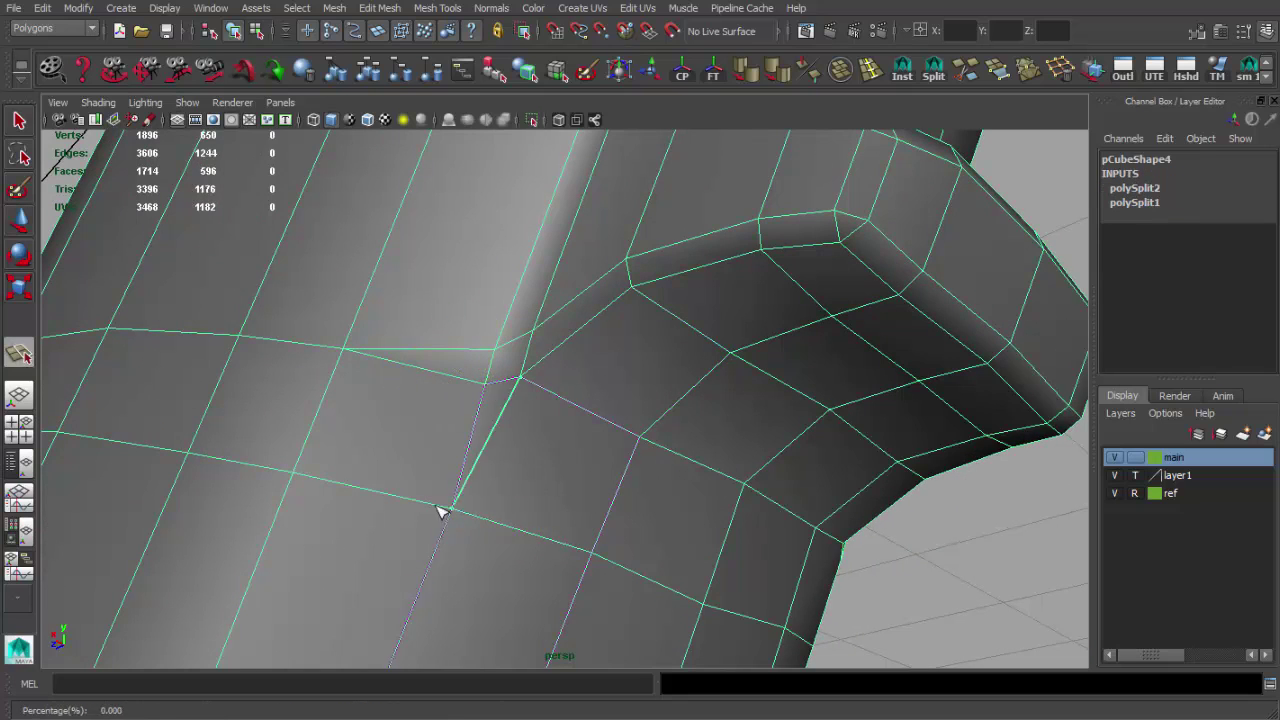
key(Return)
mouse_move(443, 512)
alt+mouse_down()
mouse_move(569, 457)
mouse_move(510, 357)
alt+mouse_up()
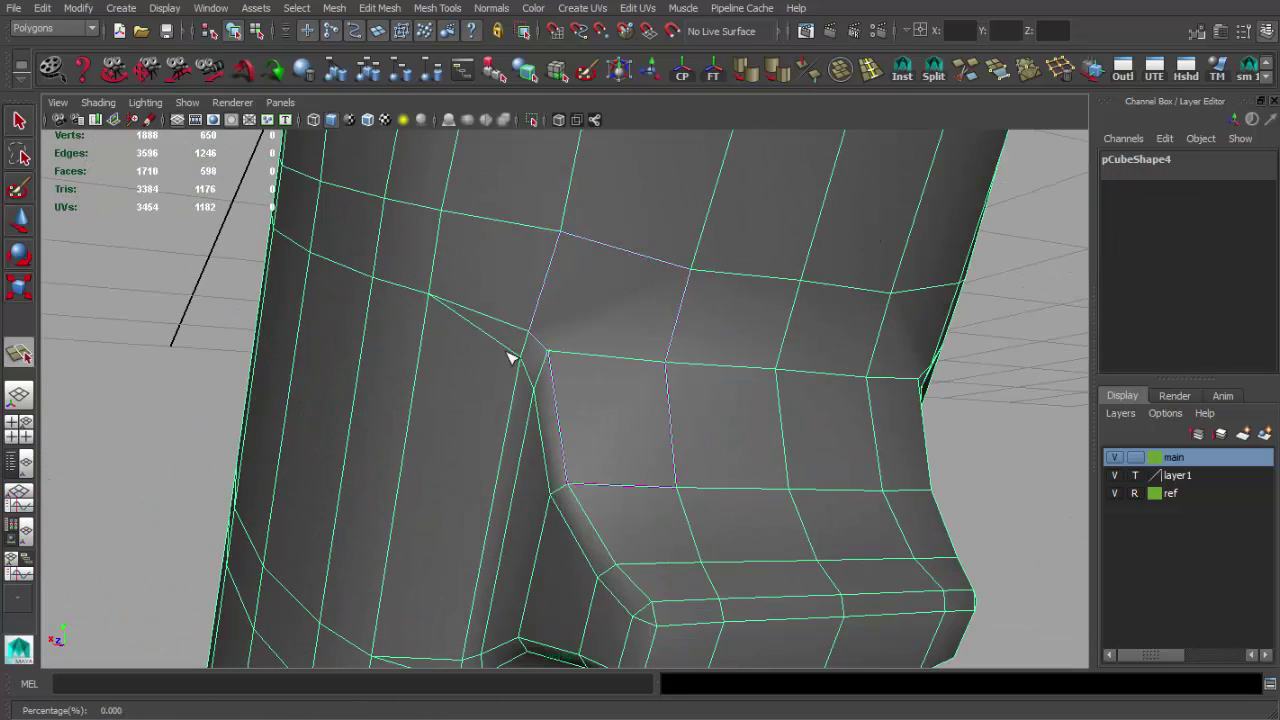
key(Return)
mouse_move(510, 250)
alt+mouse_down()
mouse_move(586, 366)
mouse_move(566, 325)
alt+mouse_up()
Delete the stray edge beside the bump and preview the grip in smooth mode
right_click(566, 325)
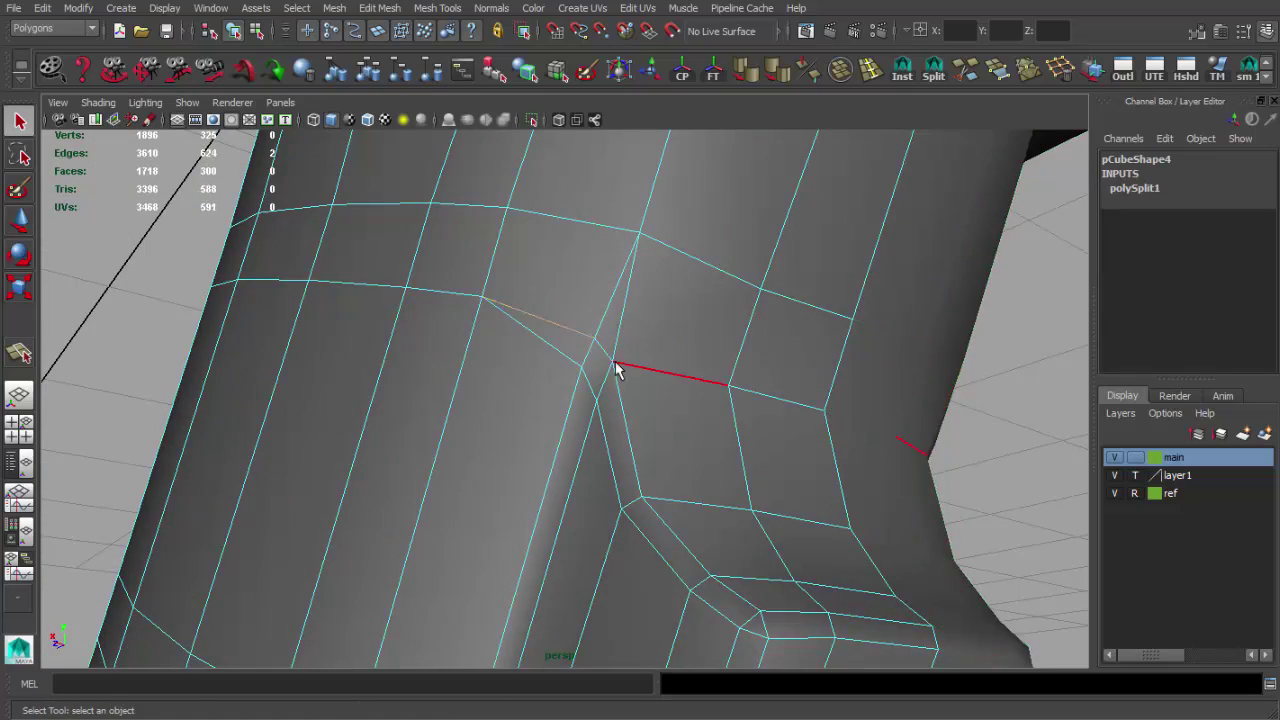
key(Delete)
mouse_move(615, 368)
alt+mouse_down()
mouse_move(600, 371)
mouse_move(608, 394)
mouse_move(771, 403)
mouse_move(560, 408)
mouse_move(573, 363)
mouse_move(486, 400)
mouse_move(576, 414)
alt+mouse_up()
key(F8)
key(3)
click(576, 414)
key(1)
scroll(692, 436, up, 3)
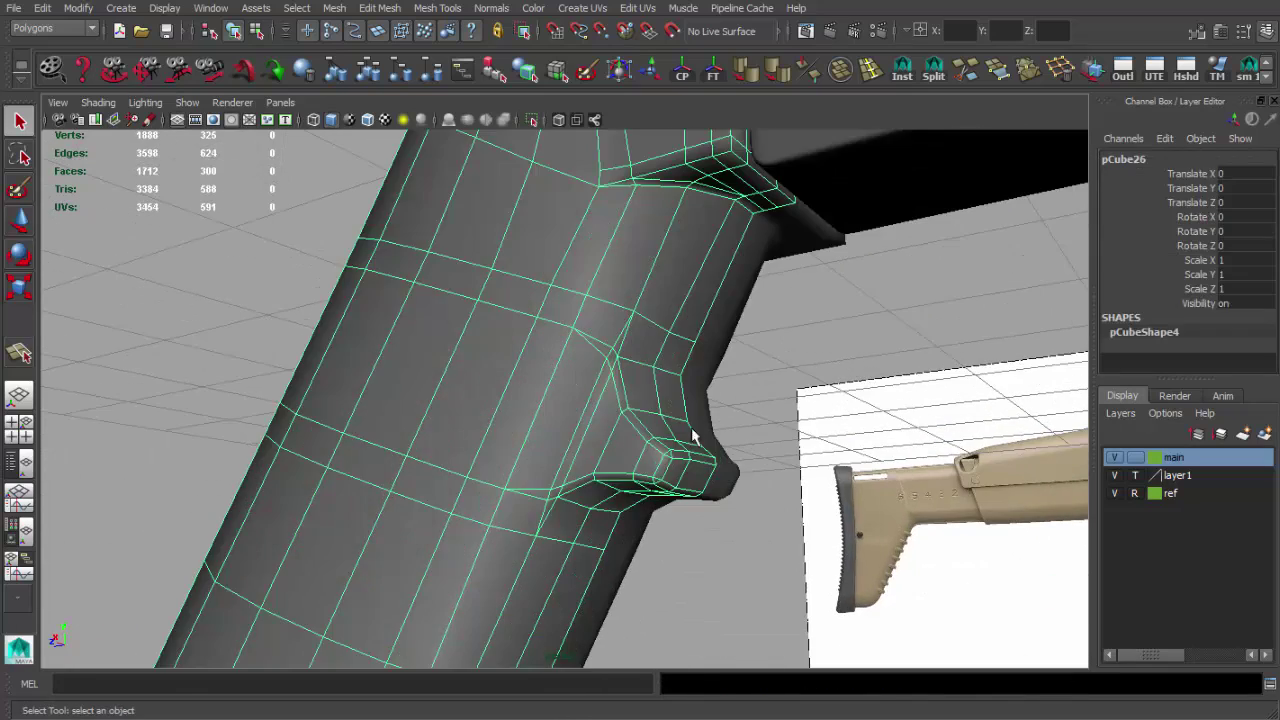
click(734, 386)
alt+drag(734, 386, 597, 329)
right_drag(597, 329, 597, 300)
scroll(586, 400, up, 3)
Select and adjust an edge beside the bump
click(622, 400)
key(w)
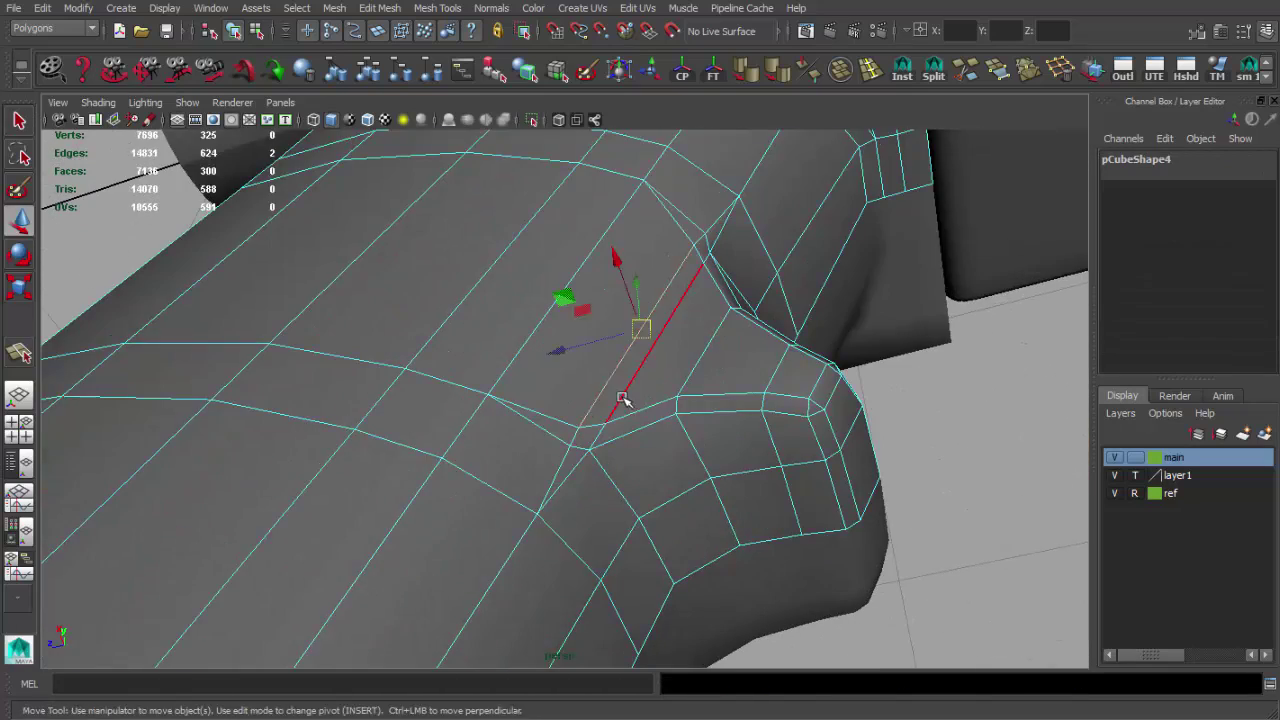
mouse_move(622, 400)
alt+mouse_down()
mouse_move(623, 251)
mouse_move(654, 314)
mouse_move(646, 262)
alt+mouse_up()
key(F9)
key(q)
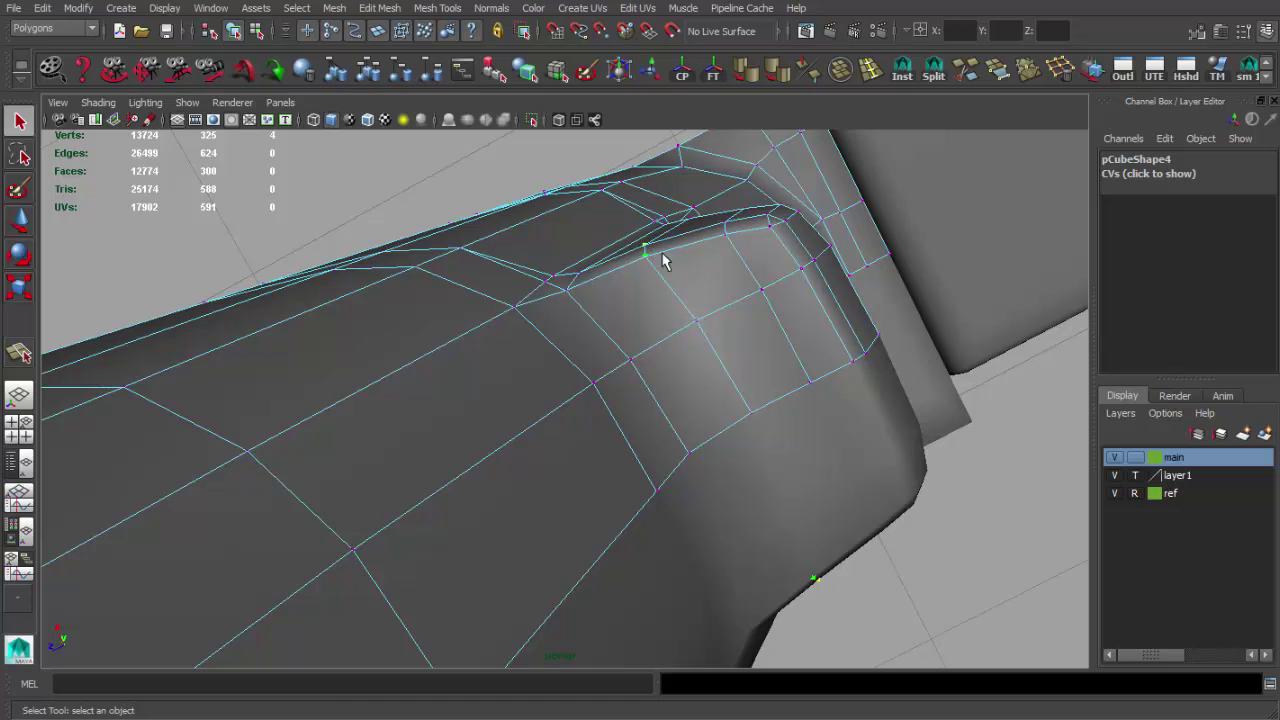
mouse_move(760, 265)
alt+mouse_down()
mouse_move(586, 386)
mouse_move(770, 470)
mouse_move(343, 417)
mouse_move(480, 366)
mouse_move(637, 400)
alt+mouse_up()
key(F8)
Smooth the grip mesh and compare it against the reference photo
shift+right_click(586, 414)
click(637, 400)
click(744, 455)
mouse_move(744, 455)
alt+mouse_down()
mouse_move(337, 340)
mouse_move(792, 428)
mouse_move(1046, 409)
mouse_move(781, 420)
alt+mouse_up()
scroll(781, 420, up, 5)
alt+drag(634, 414, 654, 437)
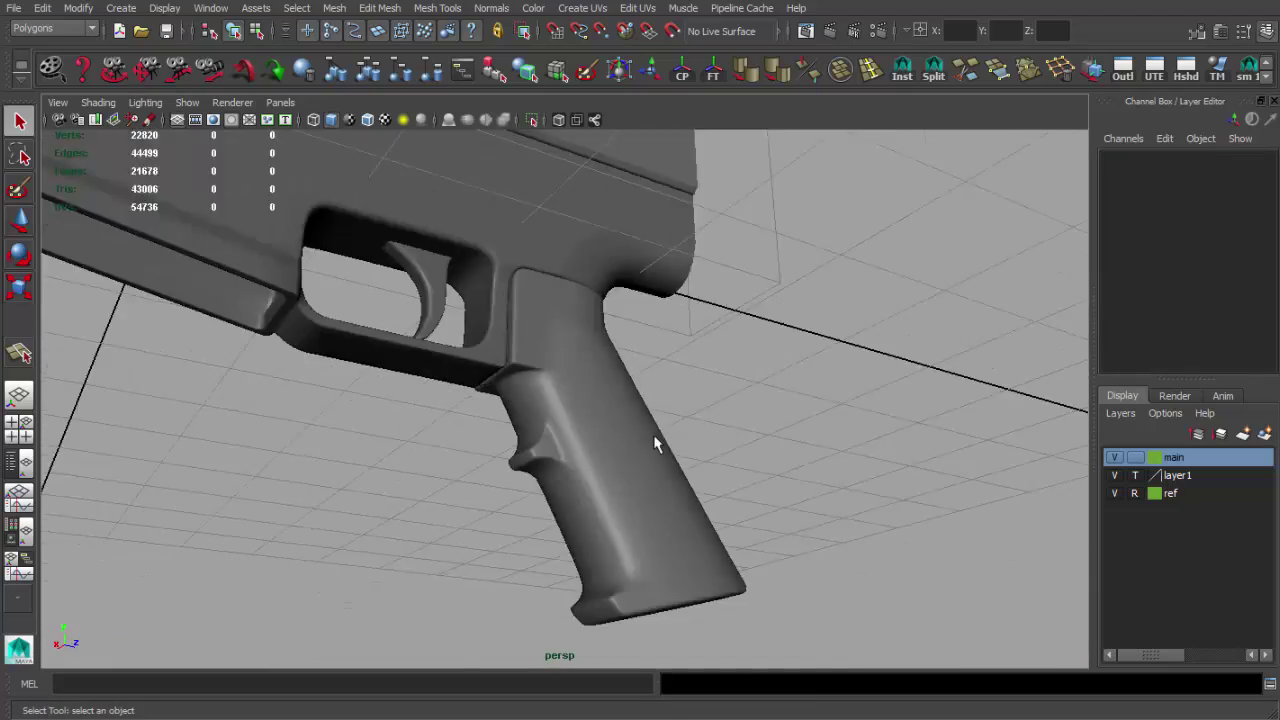
key(alt+Tab)
key(alt+Tab)
key(alt+Tab)
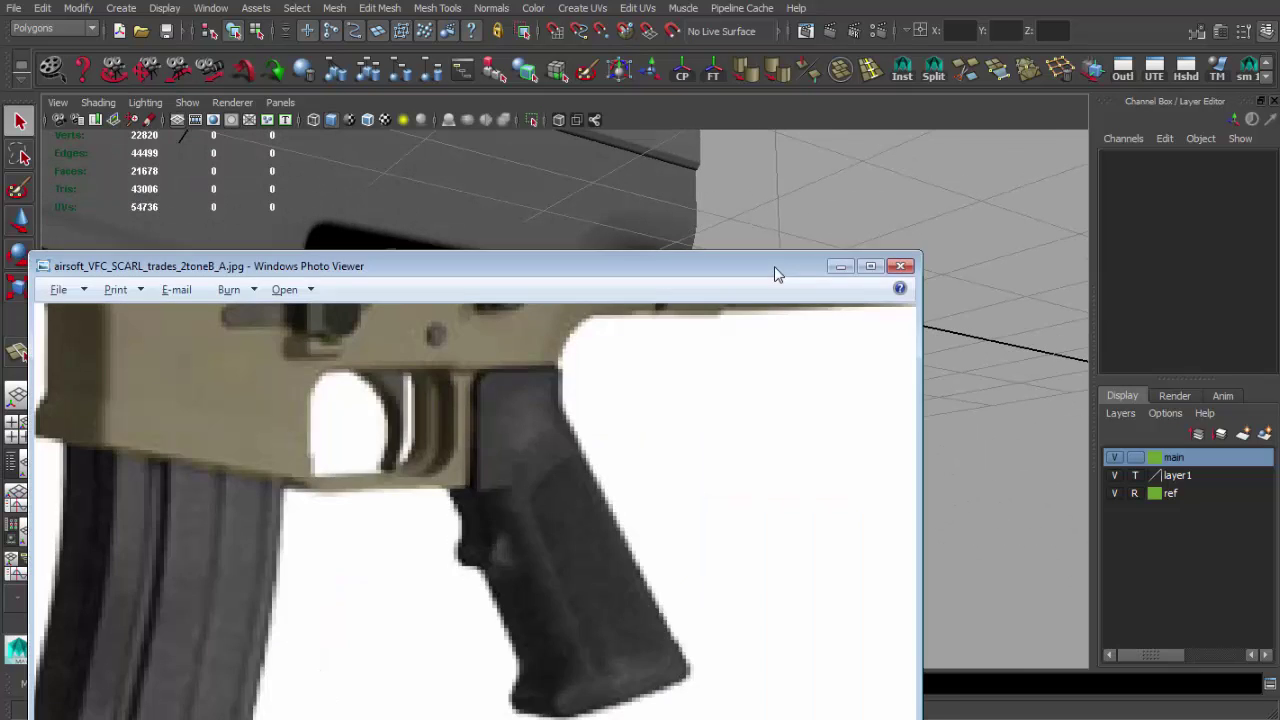
key(alt+Tab)
key(ctrl+z)
alt+drag(590, 490, 630, 485)
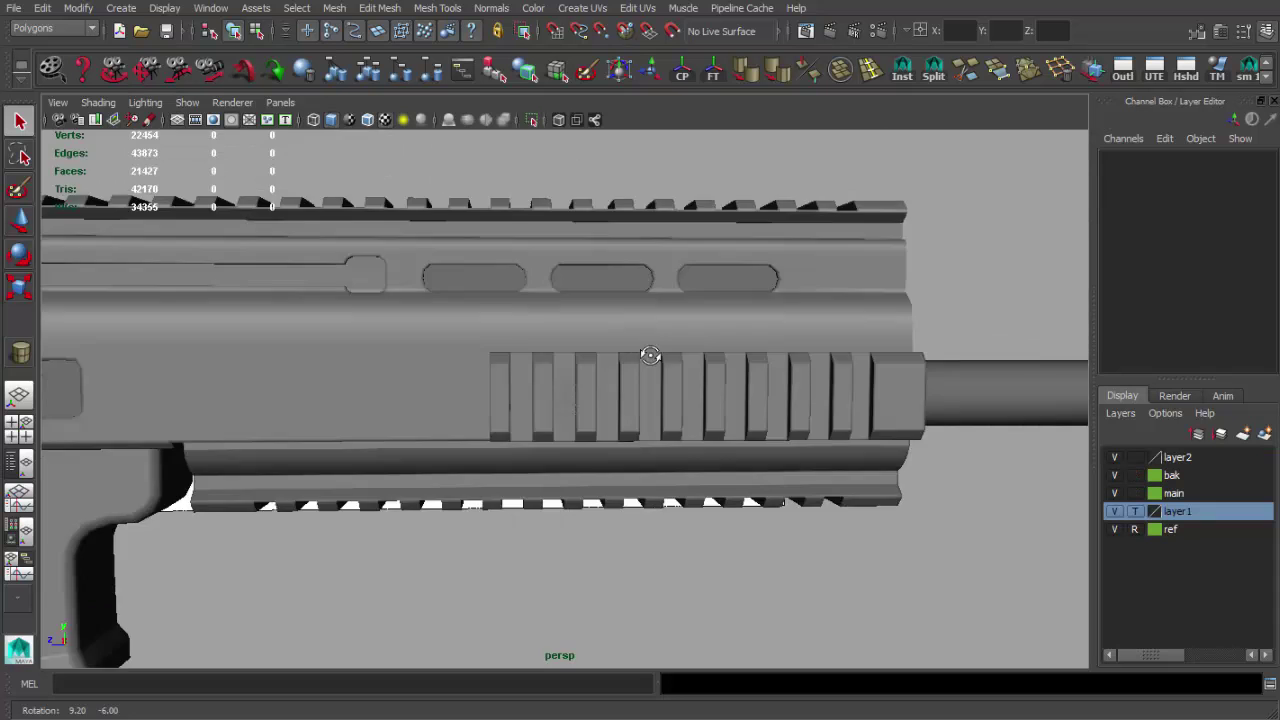
Make the cylinder layer editable, enable wireframe on shaded, and select the rail mesh
scroll(650, 360, up, 4)
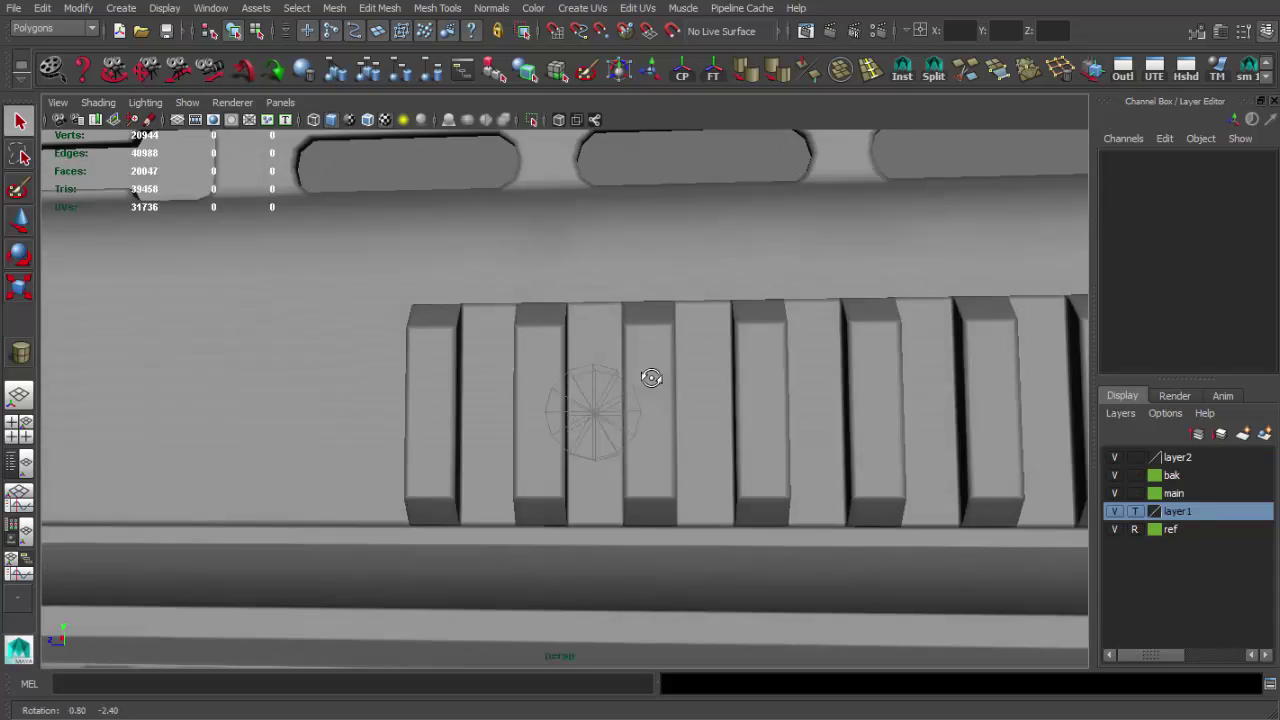
click(660, 363)
scroll(754, 454, up, 3)
alt+drag(754, 454, 723, 423)
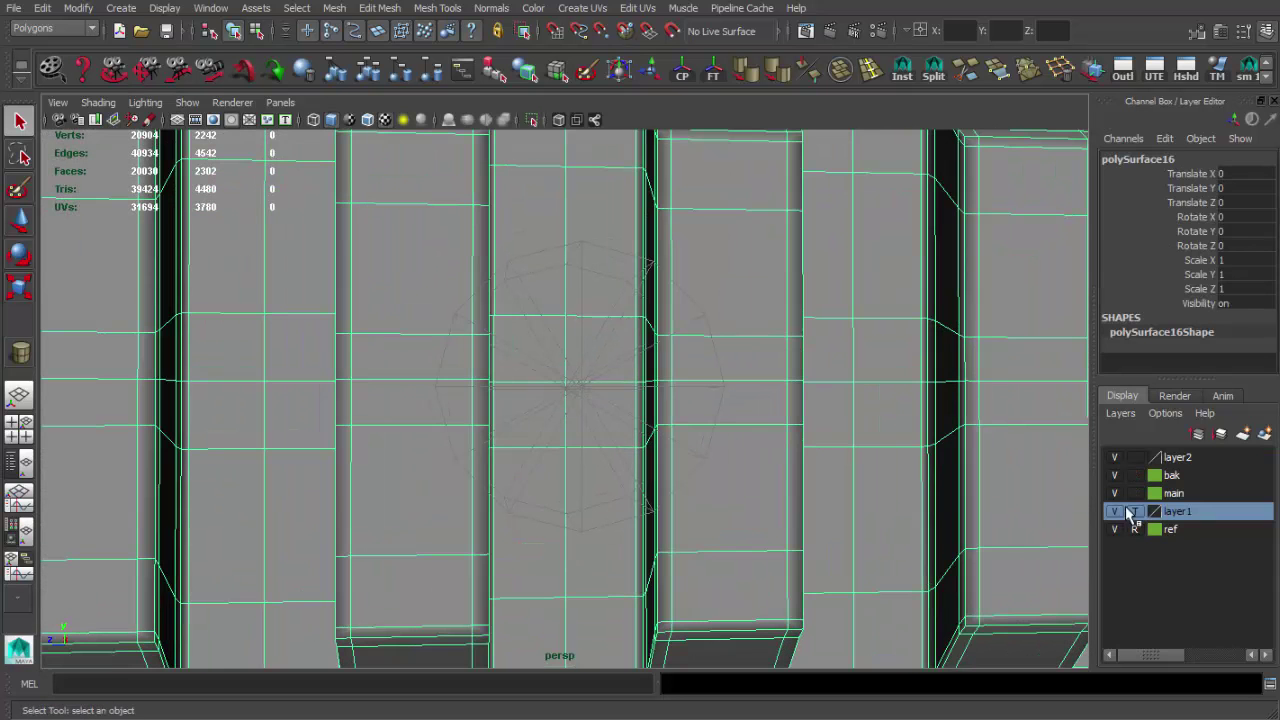
click(1135, 511)
click(653, 366)
click(367, 120)
mouse_move(545, 262)
alt+mouse_down()
mouse_move(568, 283)
mouse_move(471, 286)
mouse_move(657, 317)
alt+mouse_up()
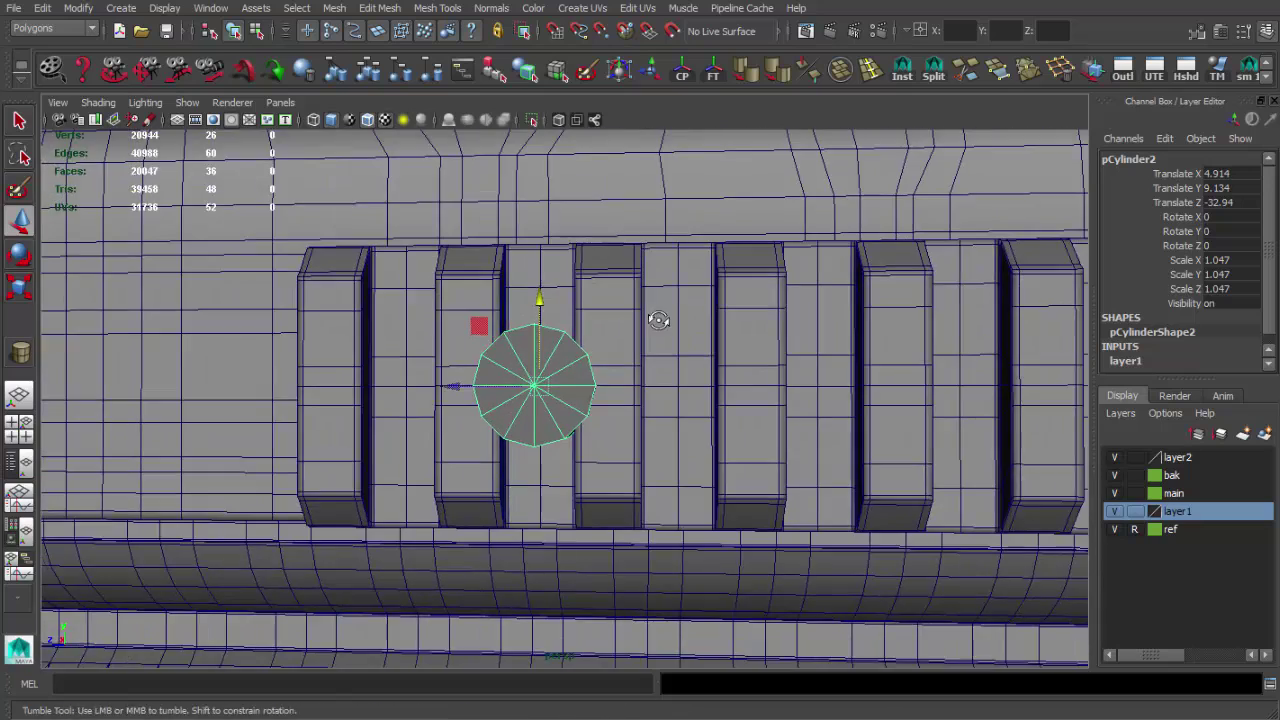
click(712, 360)
scroll(712, 360, up, 3)
Insert an edge loop beside the cylinder and select the surrounding rail faces
key(ctrl+e)
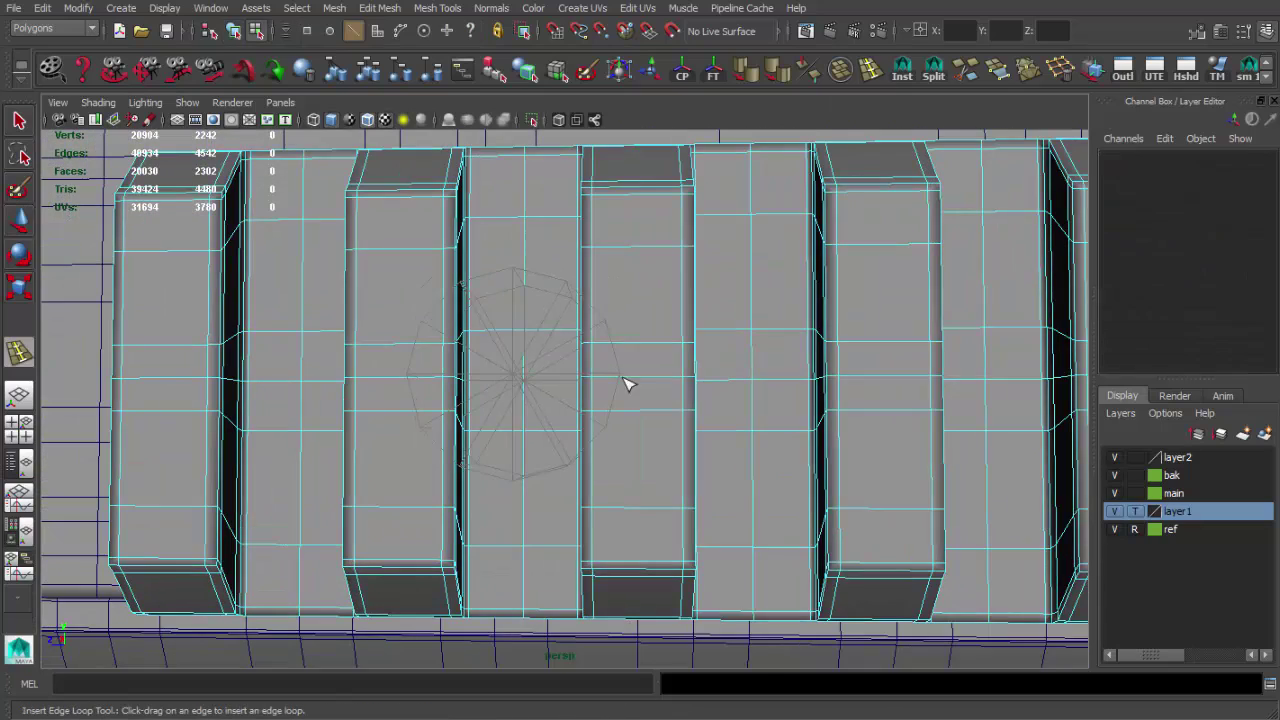
click(637, 381)
alt+drag(500, 380, 390, 378)
scroll(445, 348, down, 4)
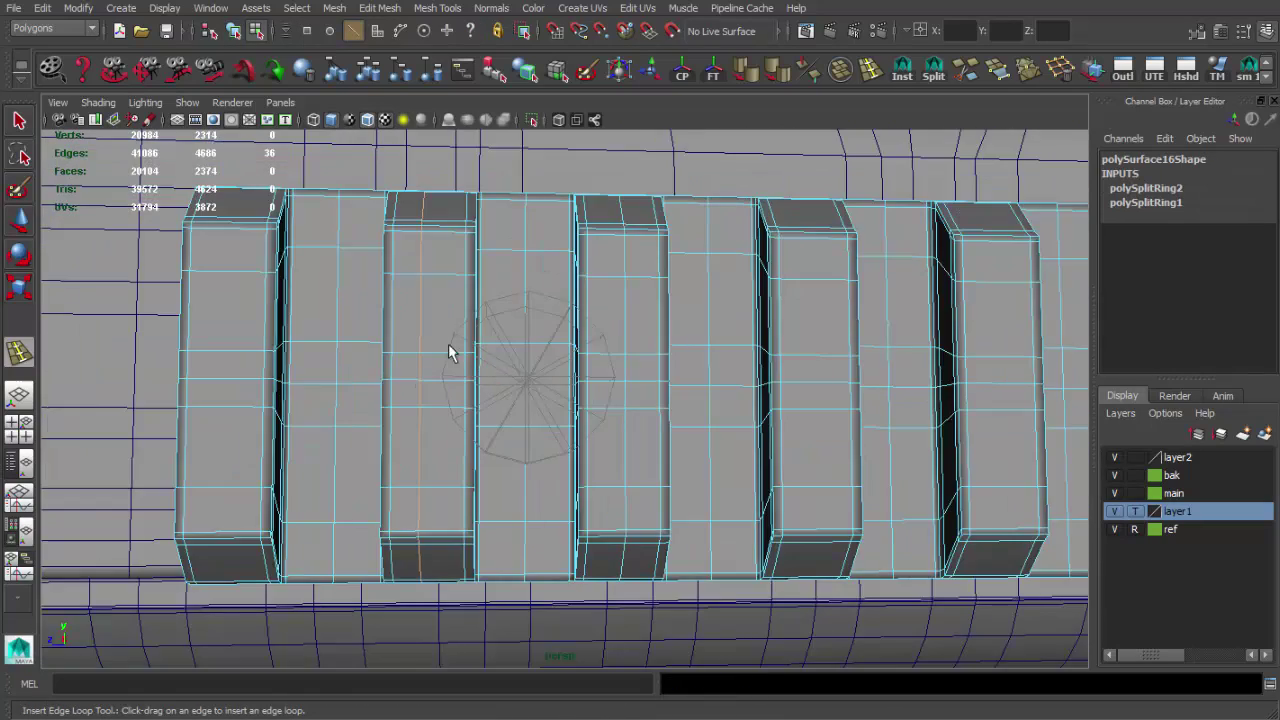
key(q)
mouse_move(584, 633)
alt+mouse_down()
mouse_move(617, 477)
mouse_move(600, 614)
alt+mouse_up()
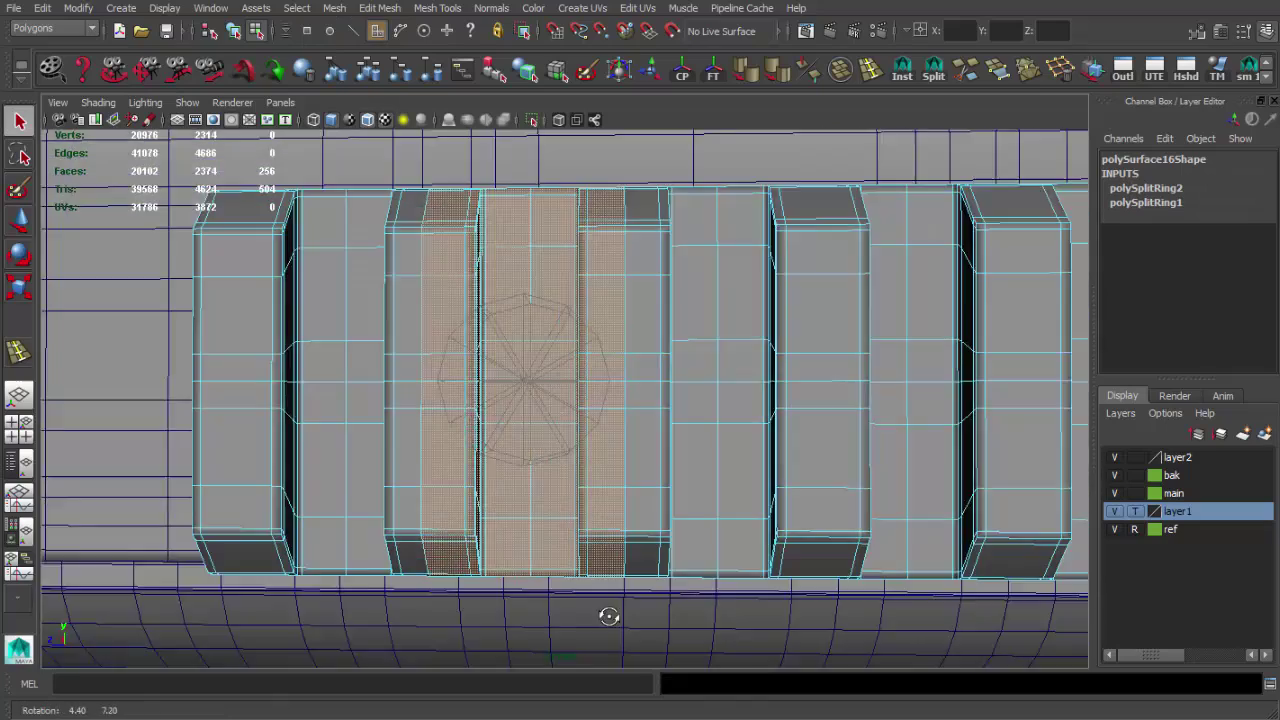
mouse_move(600, 614)
alt+right_down()
mouse_move(706, 586)
mouse_move(723, 594)
alt+right_up()
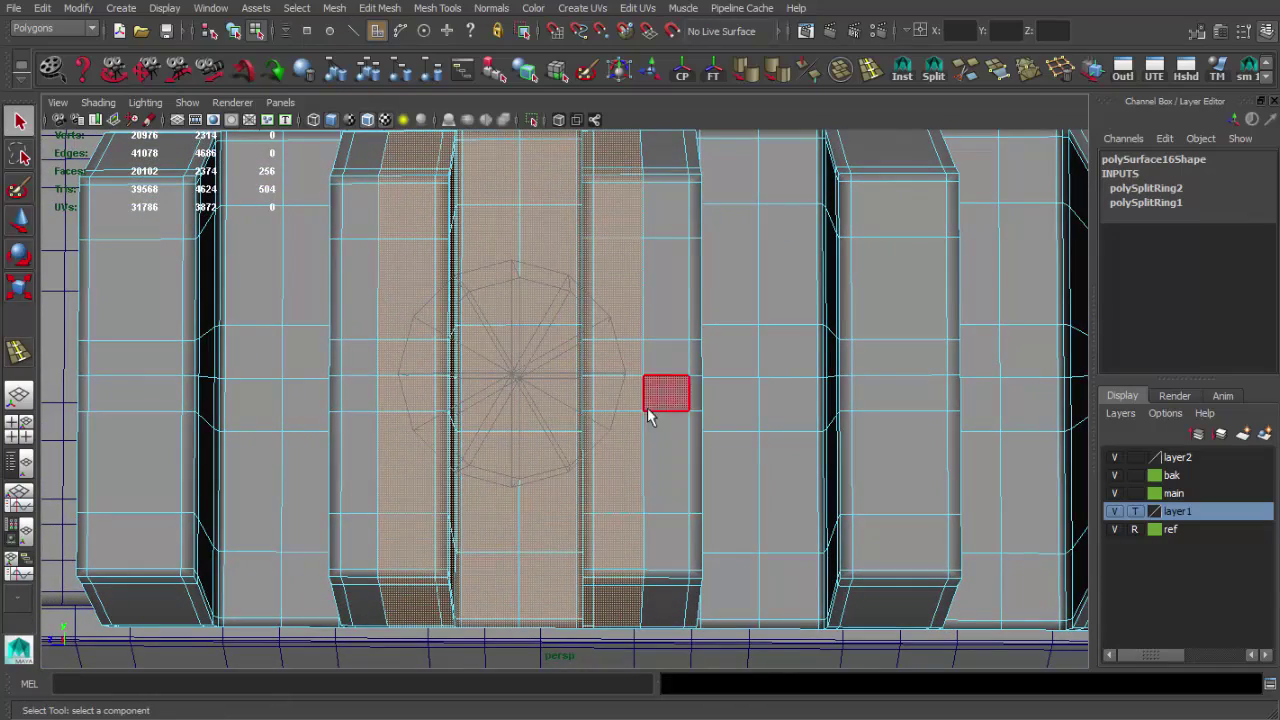
Move the vertex ring down and scale it in Y to 0.904
alt+middle_drag(449, 317, 477, 327)
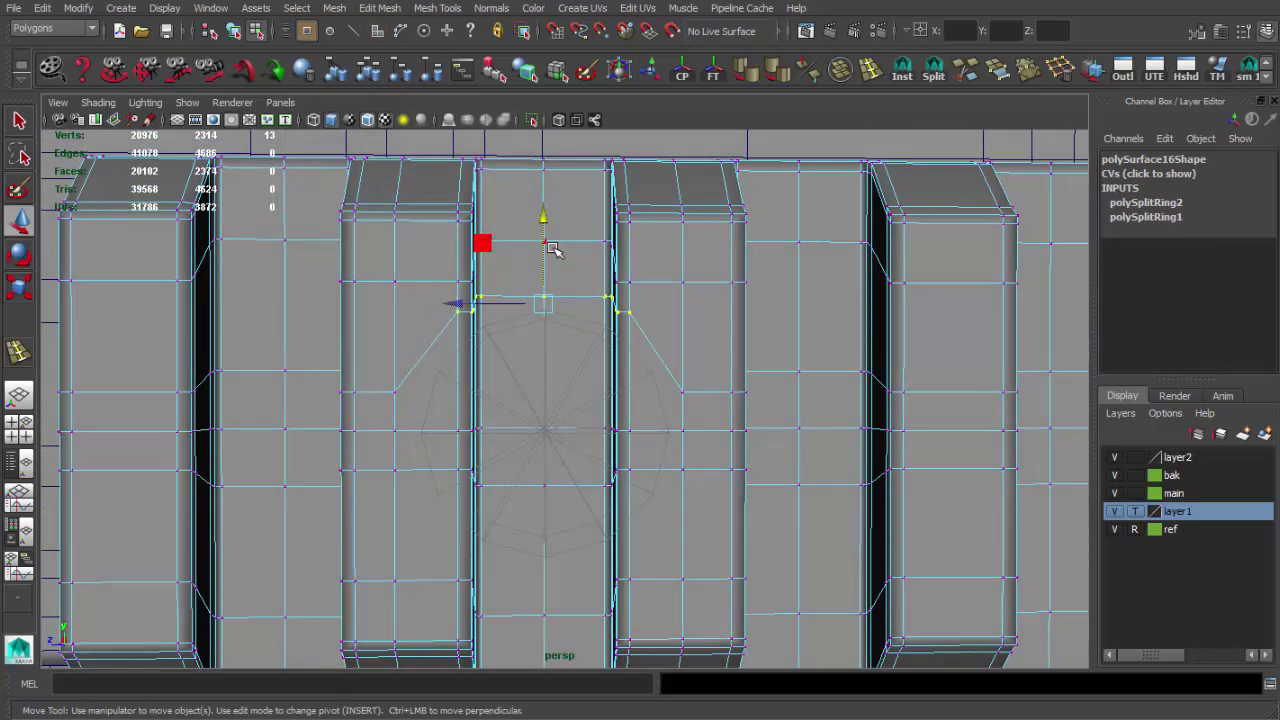
middle_drag(534, 211, 538, 228)
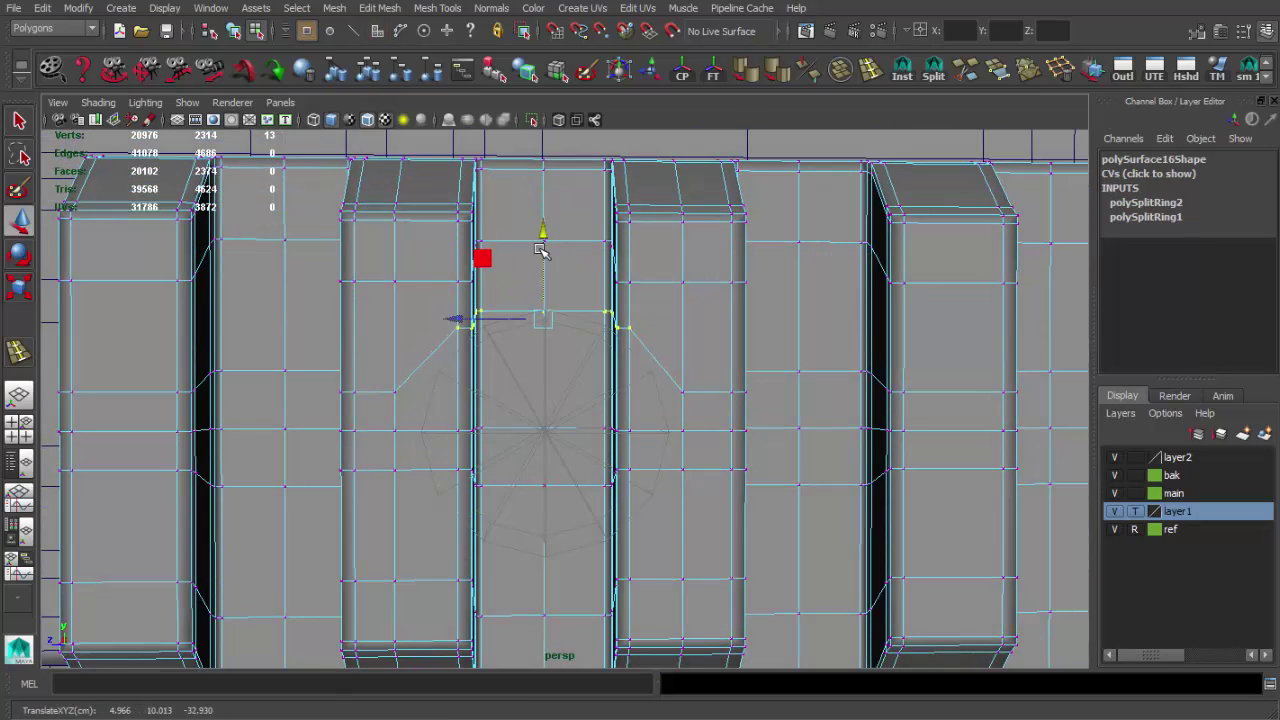
scroll(543, 383, up, 2)
alt+middle_drag(535, 391, 571, 320)
alt+drag(571, 320, 571, 371)
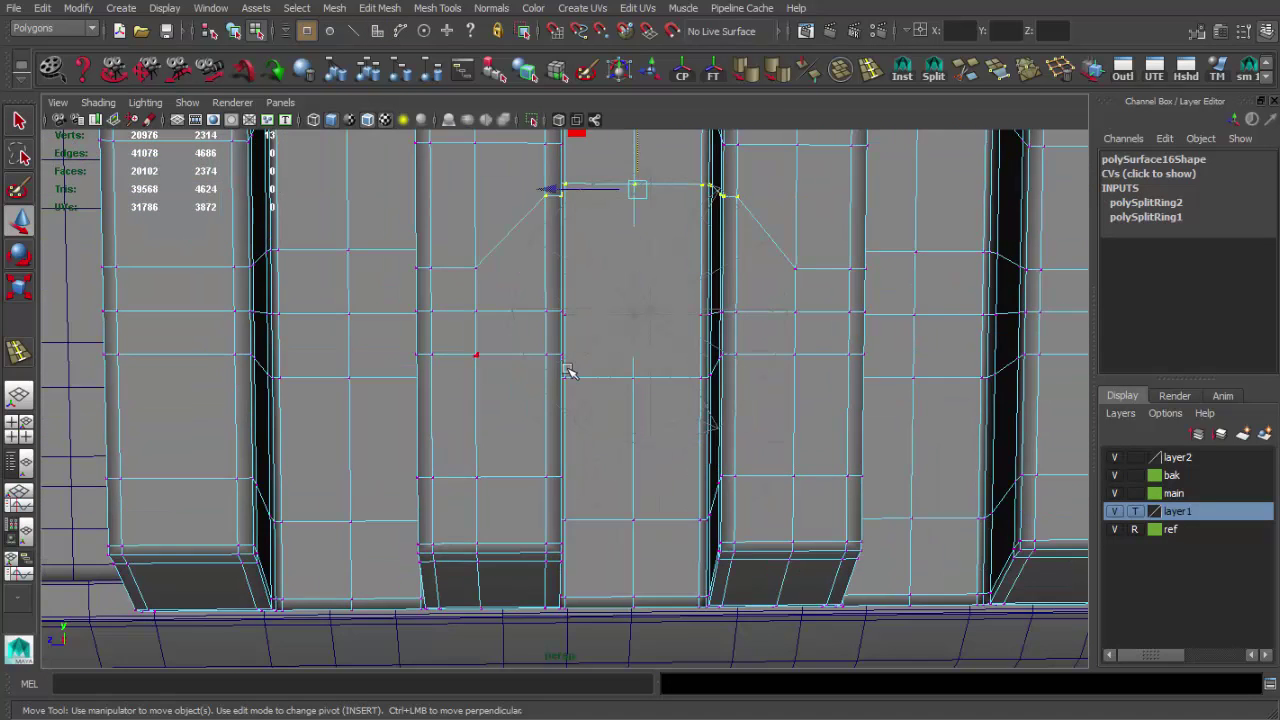
key(r)
mouse_move(617, 273)
mouse_down()
mouse_move(608, 346)
mouse_move(603, 328)
mouse_move(620, 323)
mouse_move(577, 434)
mouse_move(569, 426)
mouse_up()
Check the columns and cylinder outline from several camera angles
mouse_move(557, 226)
alt+mouse_down()
mouse_move(611, 263)
mouse_move(549, 206)
mouse_move(577, 309)
mouse_move(525, 336)
mouse_move(574, 303)
mouse_move(572, 358)
alt+mouse_up()
alt+drag(520, 275, 491, 294)
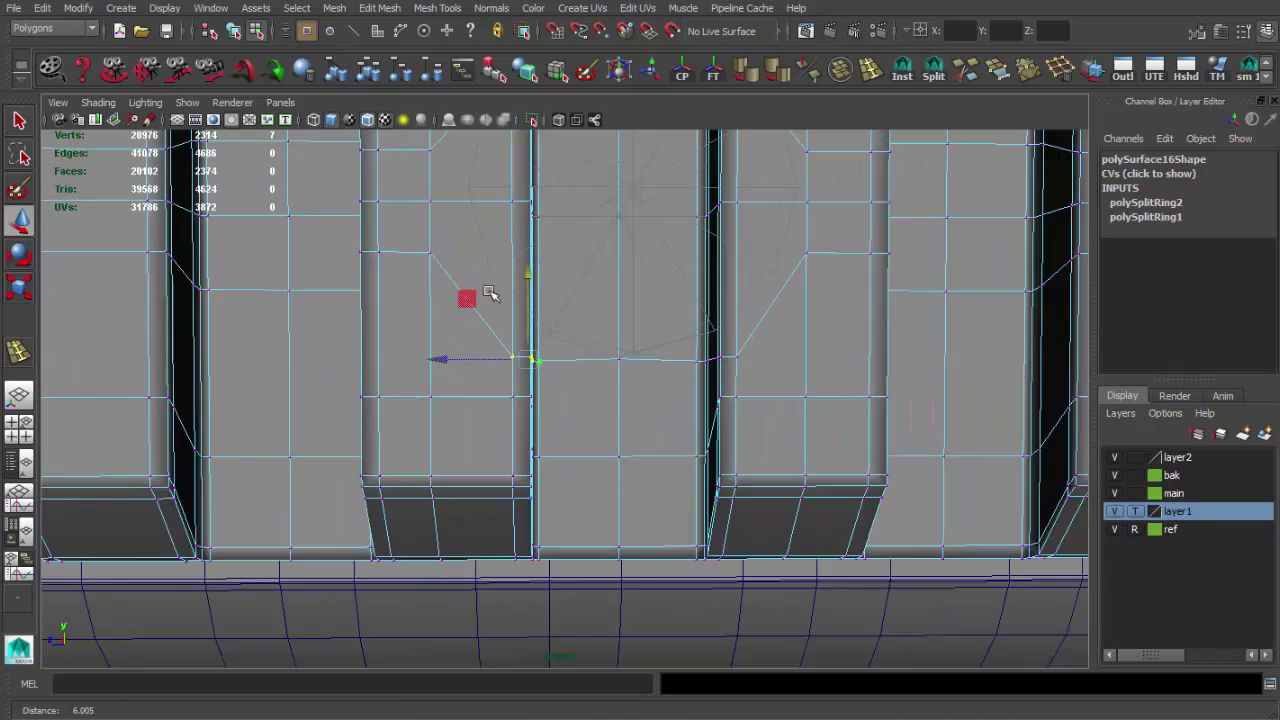
alt+right_drag(491, 294, 586, 351)
mouse_move(586, 351)
alt+mouse_down()
mouse_move(532, 325)
mouse_move(577, 317)
mouse_move(666, 423)
mouse_move(590, 307)
mouse_move(523, 323)
mouse_move(600, 354)
mouse_move(624, 380)
alt+mouse_up()
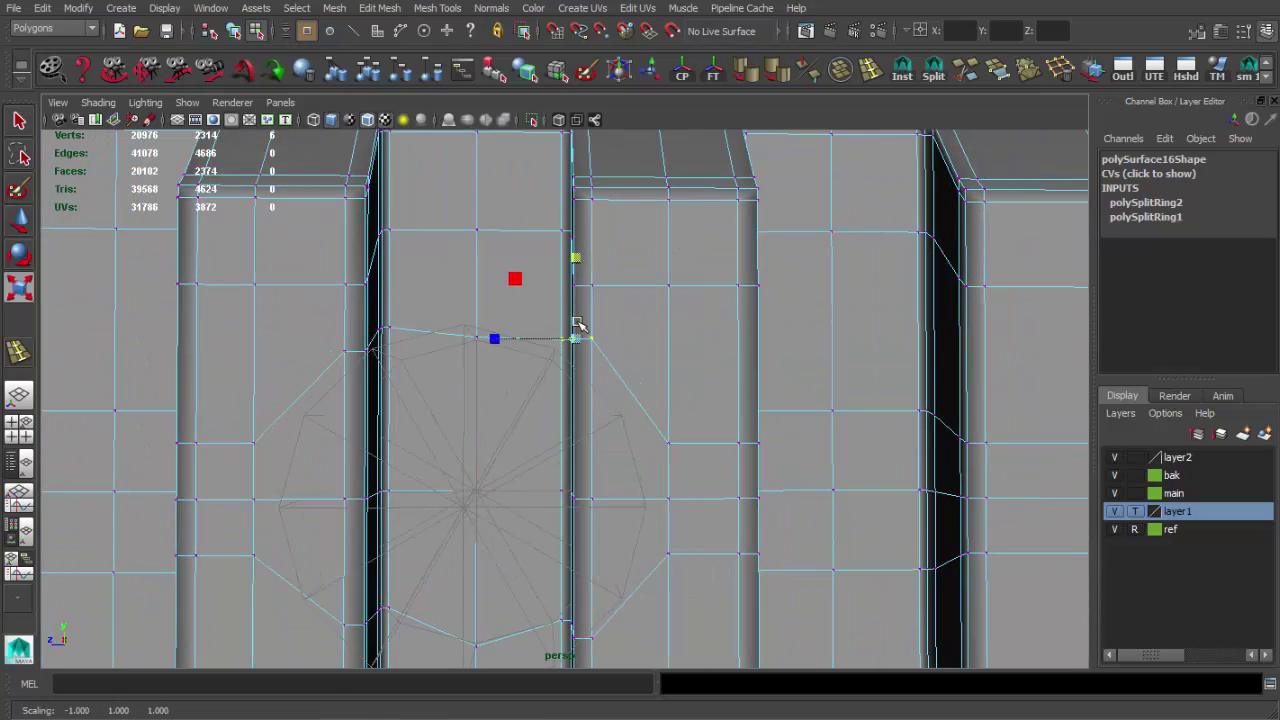
mouse_move(572, 283)
alt+mouse_down()
mouse_move(663, 337)
mouse_move(500, 394)
mouse_move(522, 385)
alt+mouse_up()
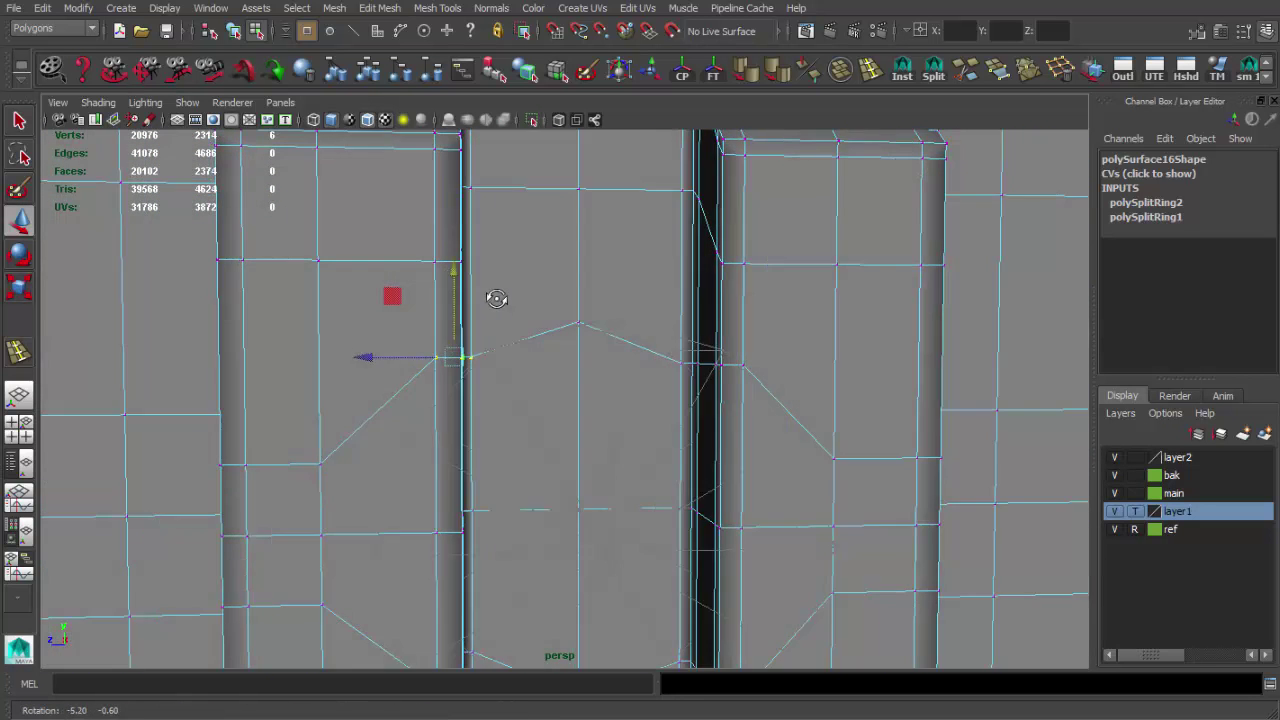
mouse_move(494, 294)
alt+mouse_down()
mouse_move(451, 280)
mouse_move(523, 414)
mouse_move(590, 350)
alt+mouse_up()
key(bracketleft)
key(bracketleft)
key(bracketleft)
key(bracketleft)
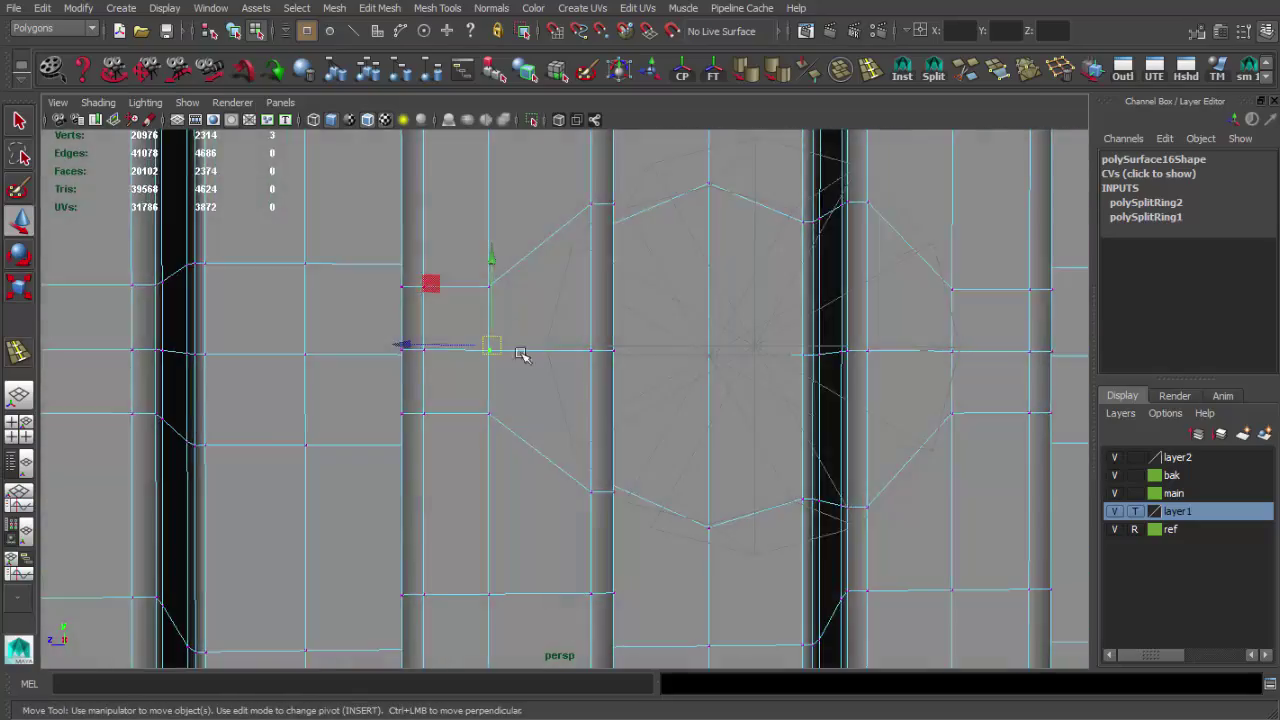
key(bracketleft)
key(bracketright)
key(bracketright)
key(bracketright)
key(bracketright)
key(bracketright)
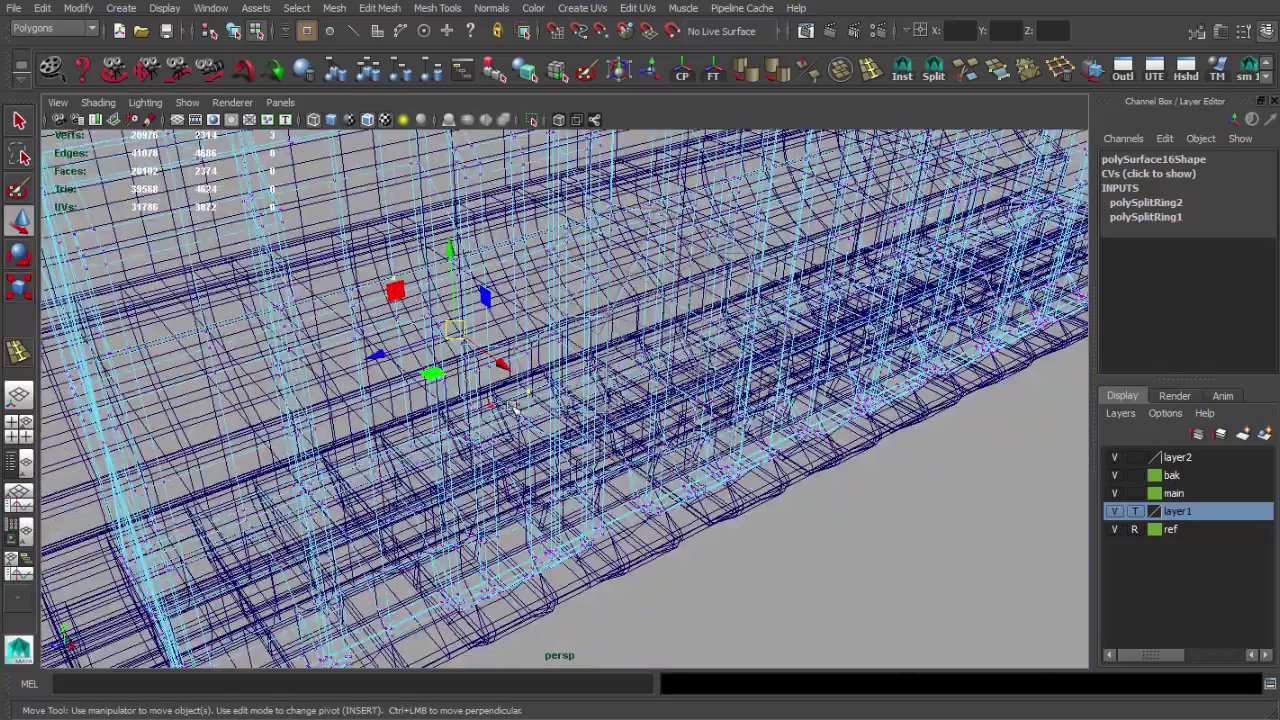
alt+drag(530, 380, 588, 407)
key(bracketleft)
key(bracketleft)
key(bracketleft)
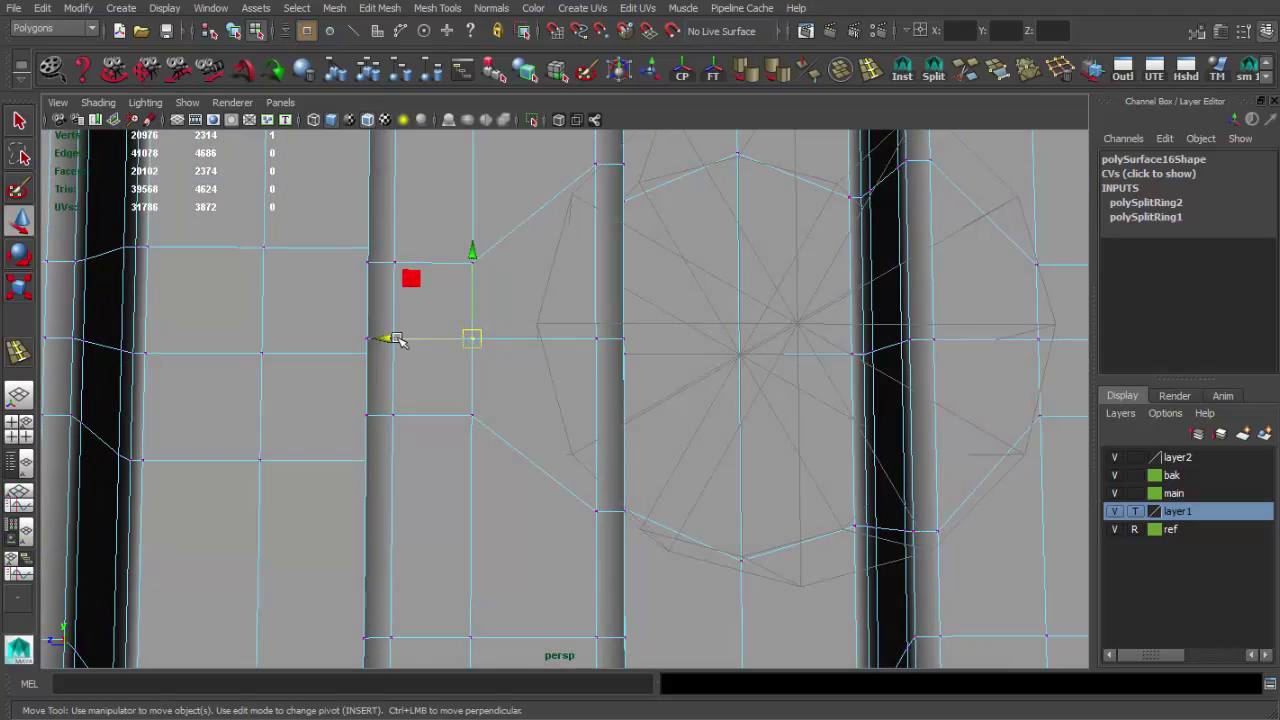
key(bracketleft)
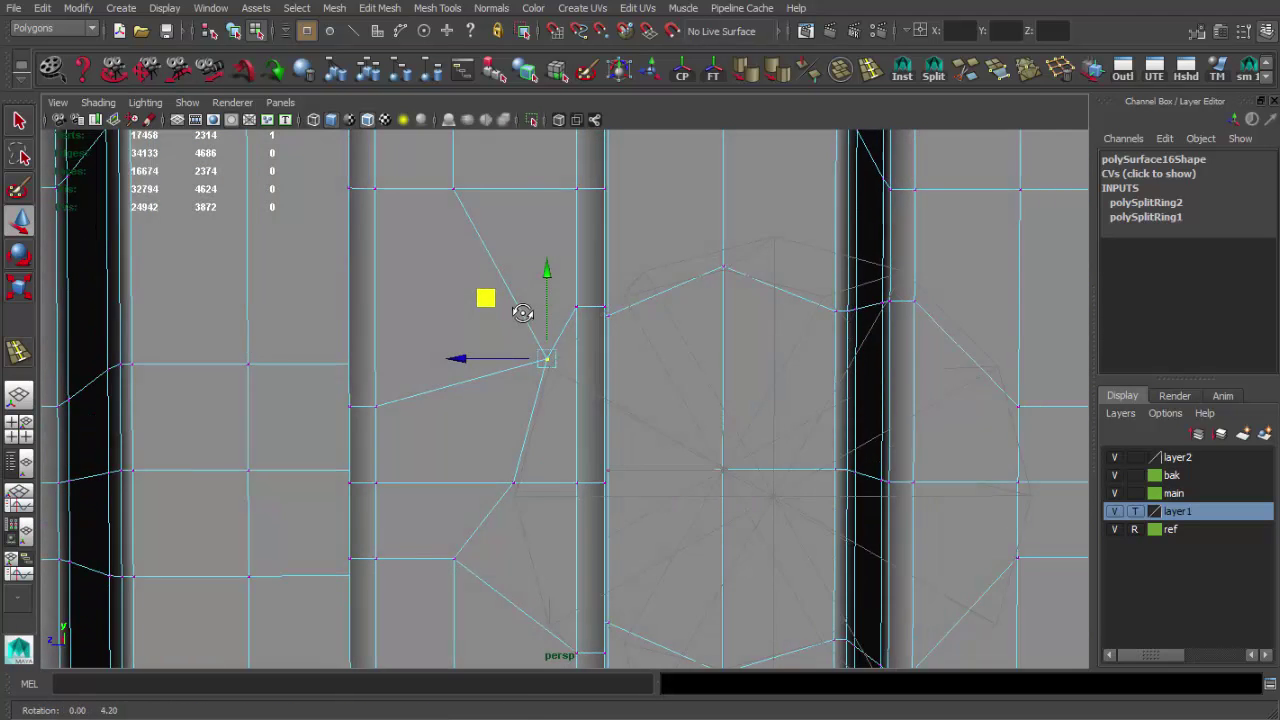
Nudge individual vertices around the cylinder outline into a rounded ring
key(bracketleft)
key(bracketleft)
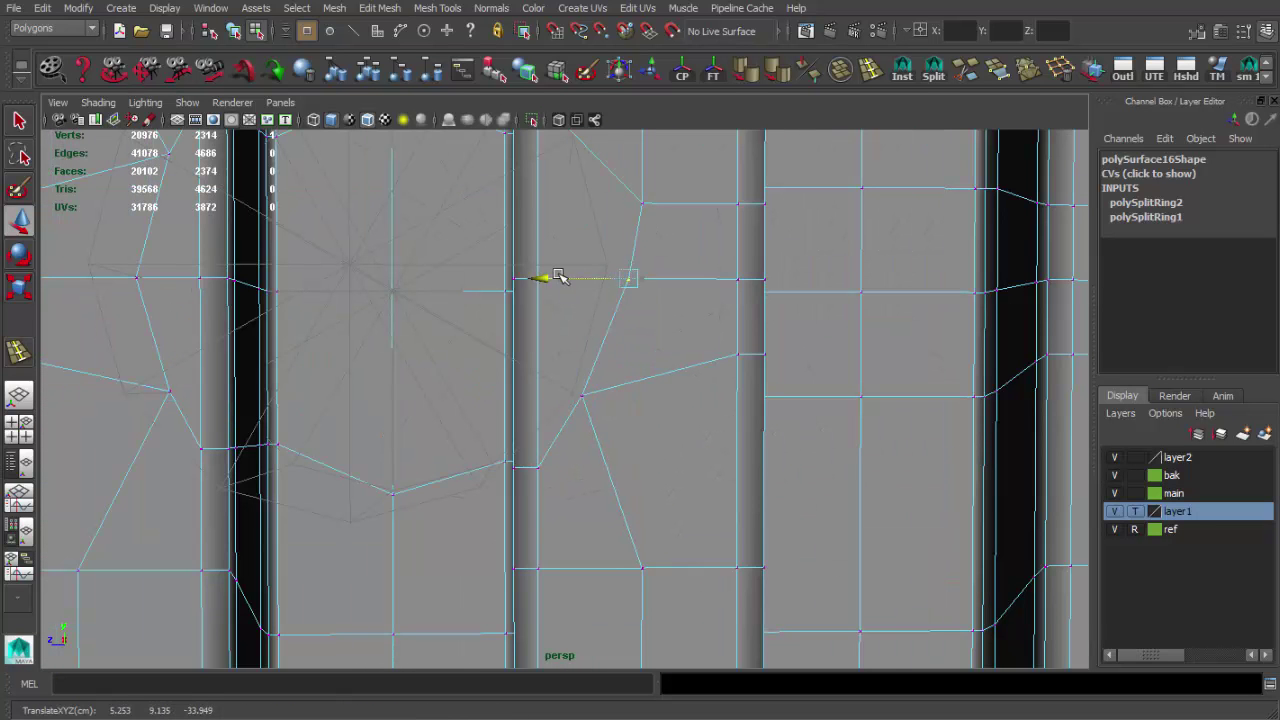
key(bracketleft)
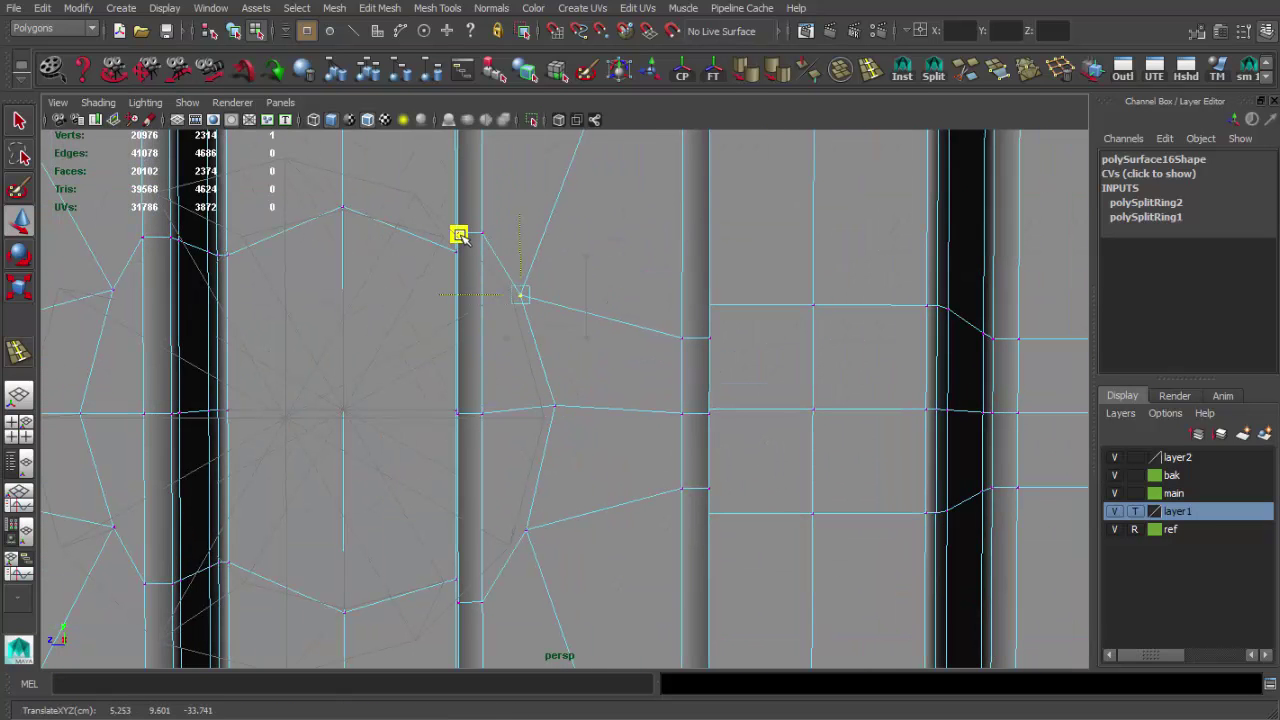
alt+middle_drag(478, 240, 565, 348)
key(q)
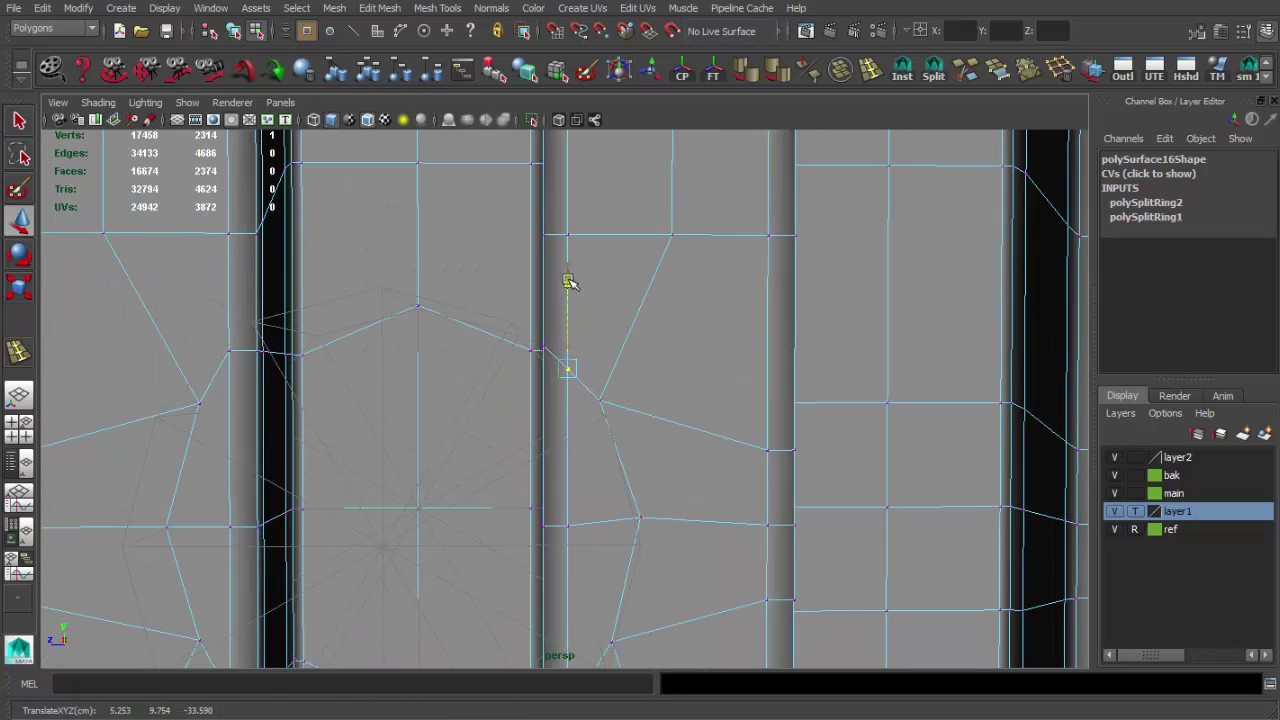
key(bracketleft)
key(bracketleft)
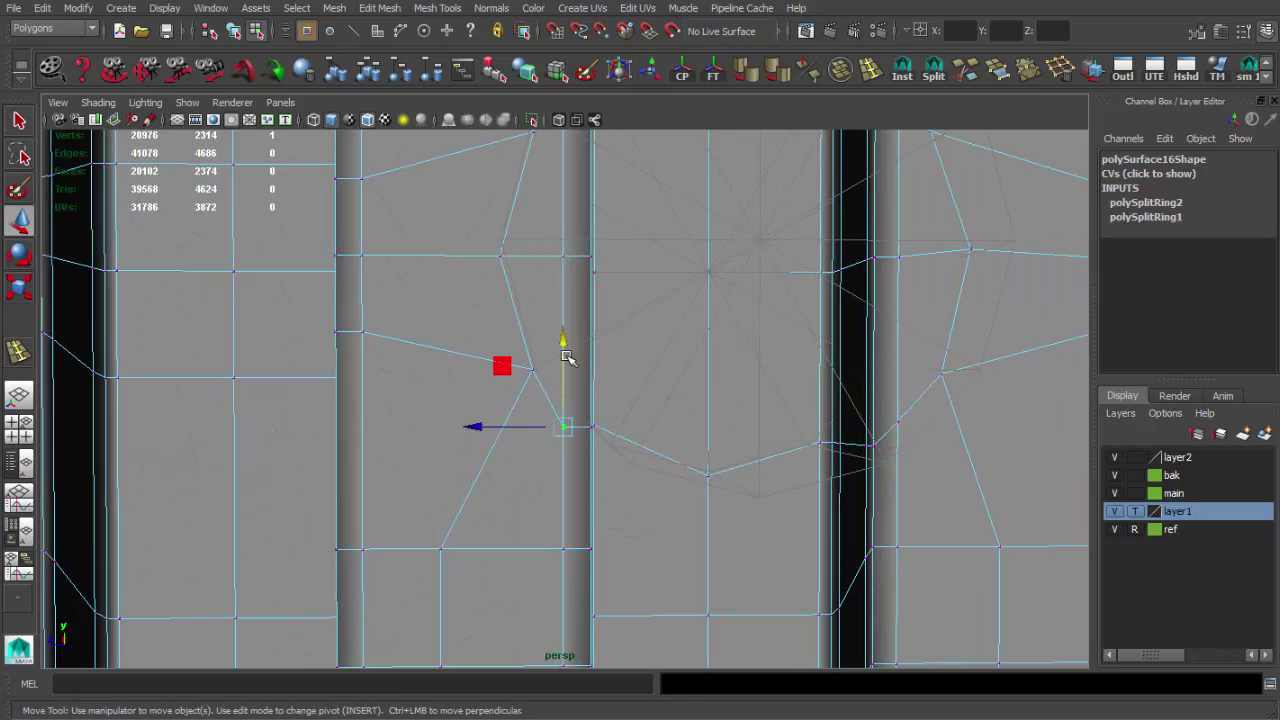
key(bracketleft)
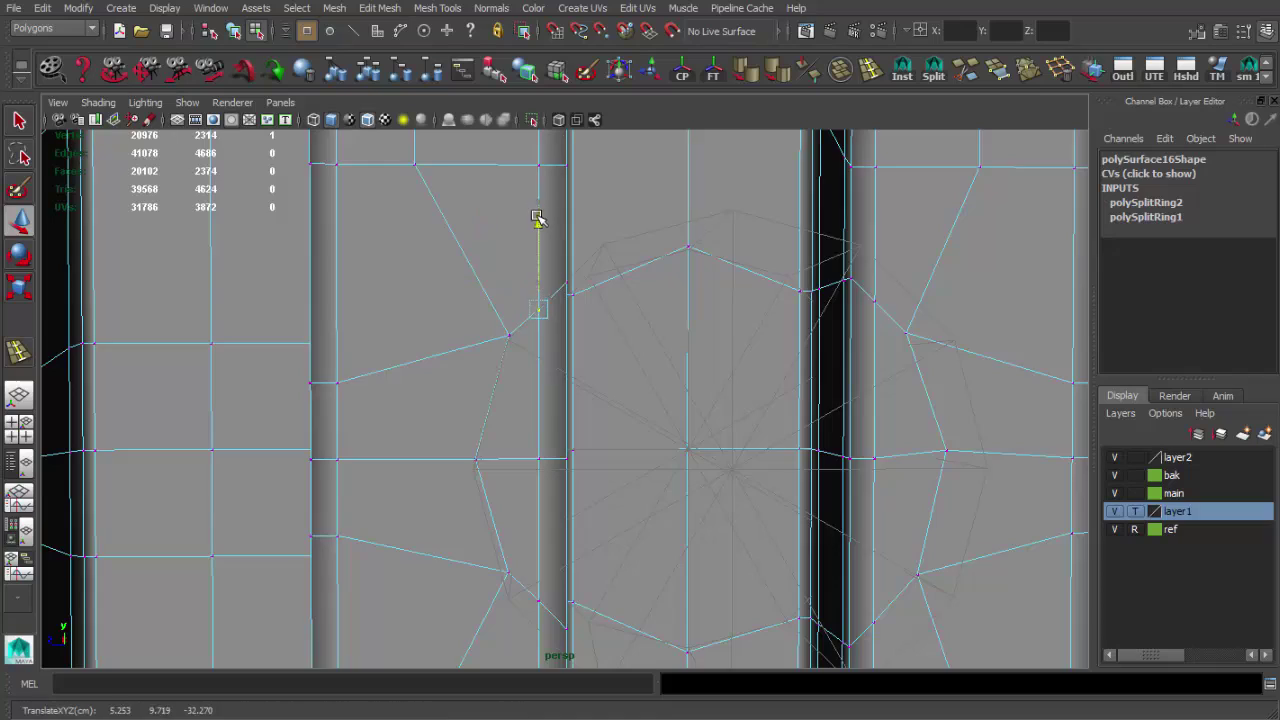
key(w)
key(bracketleft)
key(bracketleft)
key(bracketleft)
Delete the faces inside the rounded ring on polySurface16 to open the slot hole
key(q)
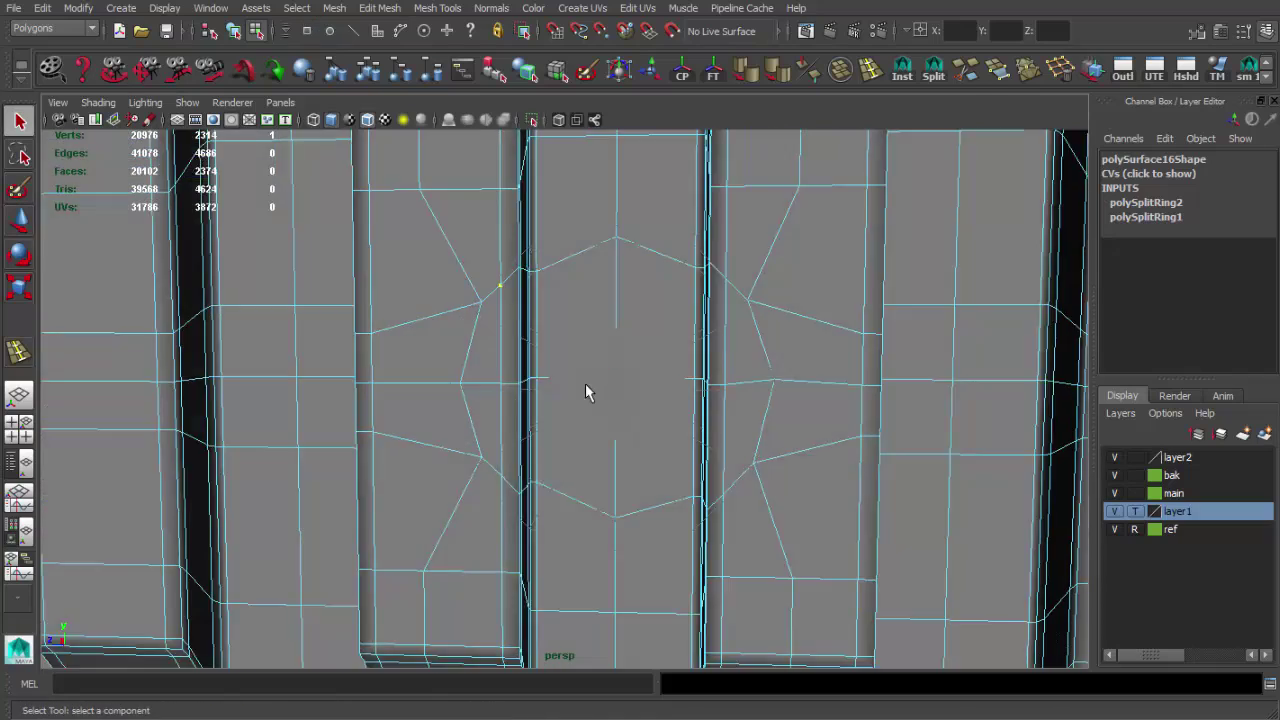
click(598, 352)
key(bracketleft)
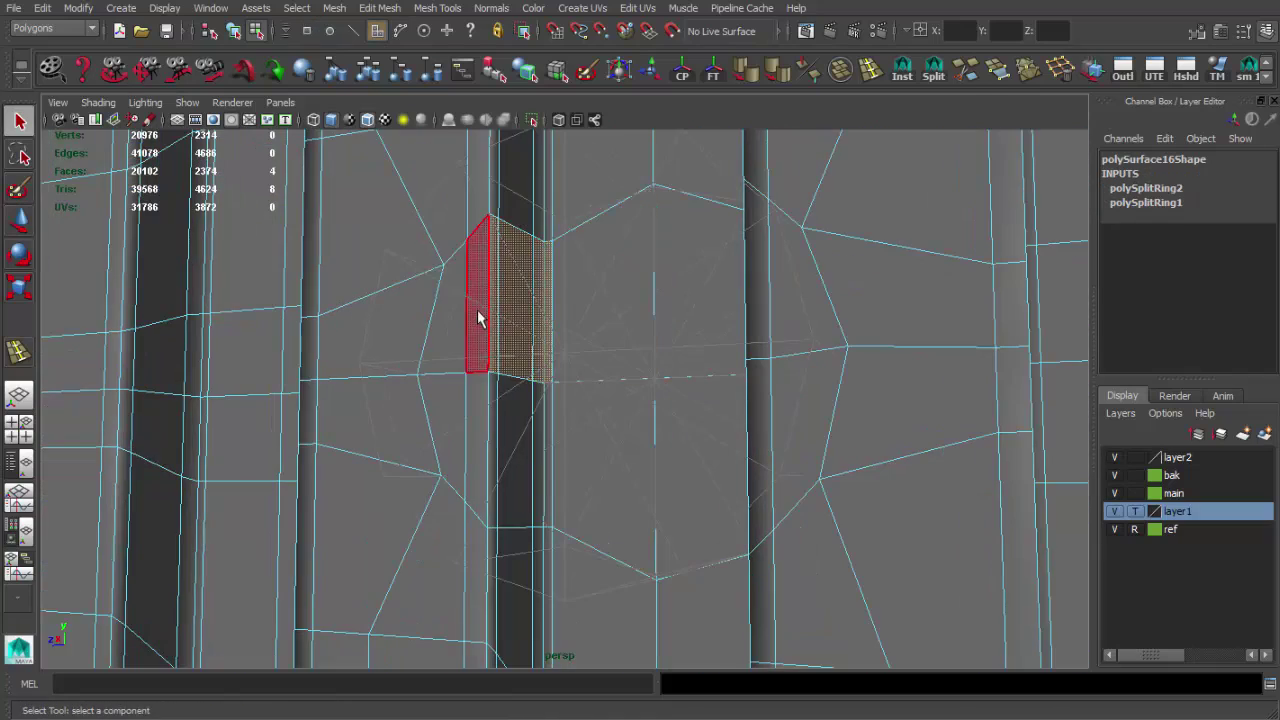
click(529, 425)
key(w)
key(bracketleft)
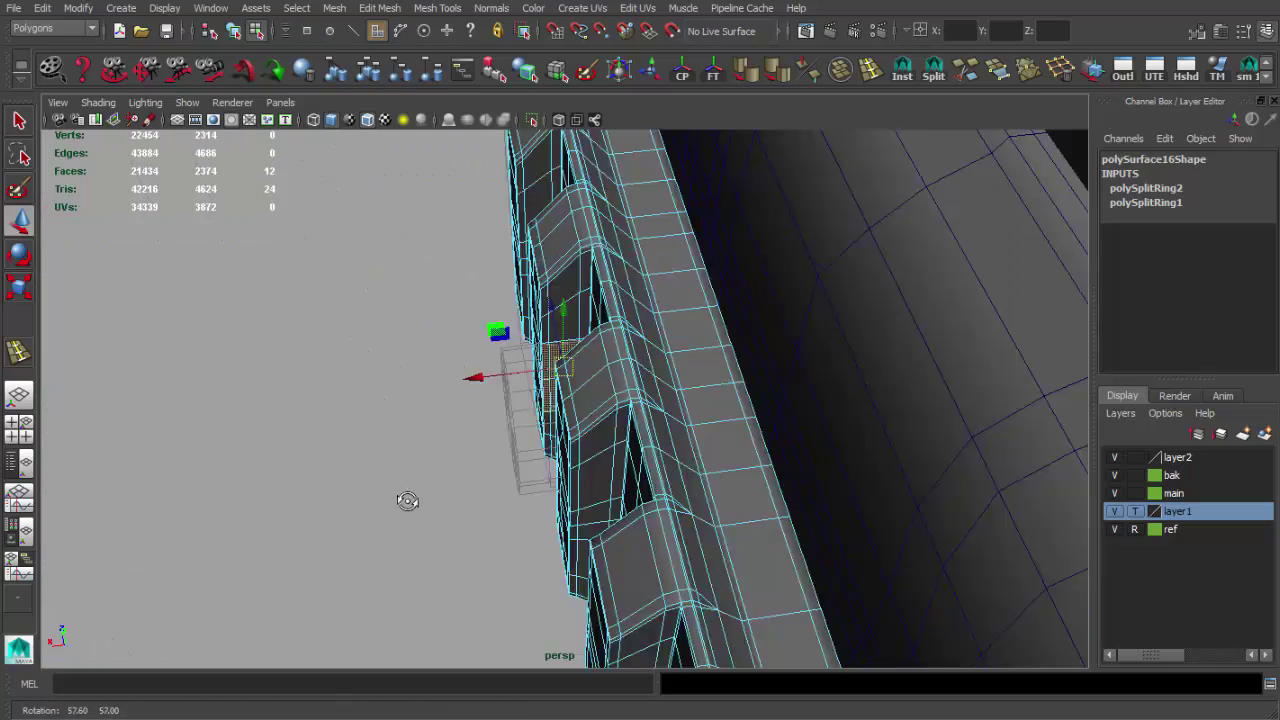
key(bracketleft)
key(bracketleft)
key(Delete)
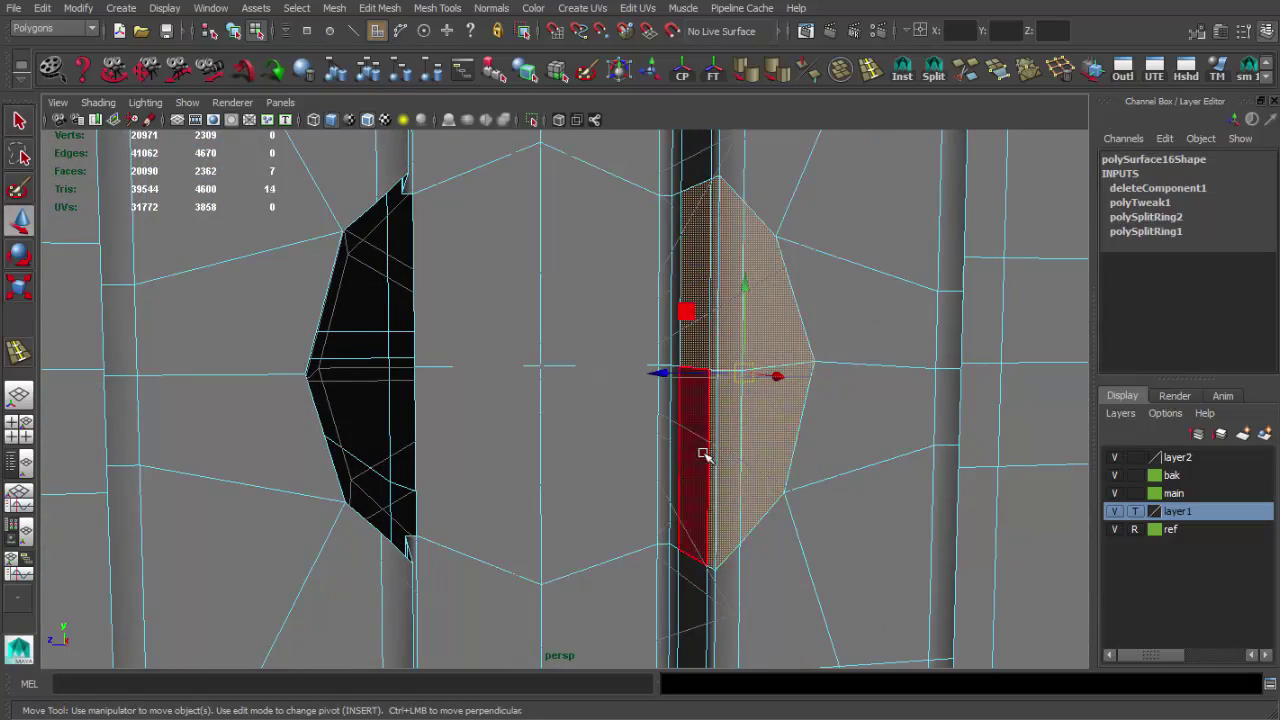
shift+click(668, 455)
alt+drag(668, 455, 660, 320)
key(Delete)
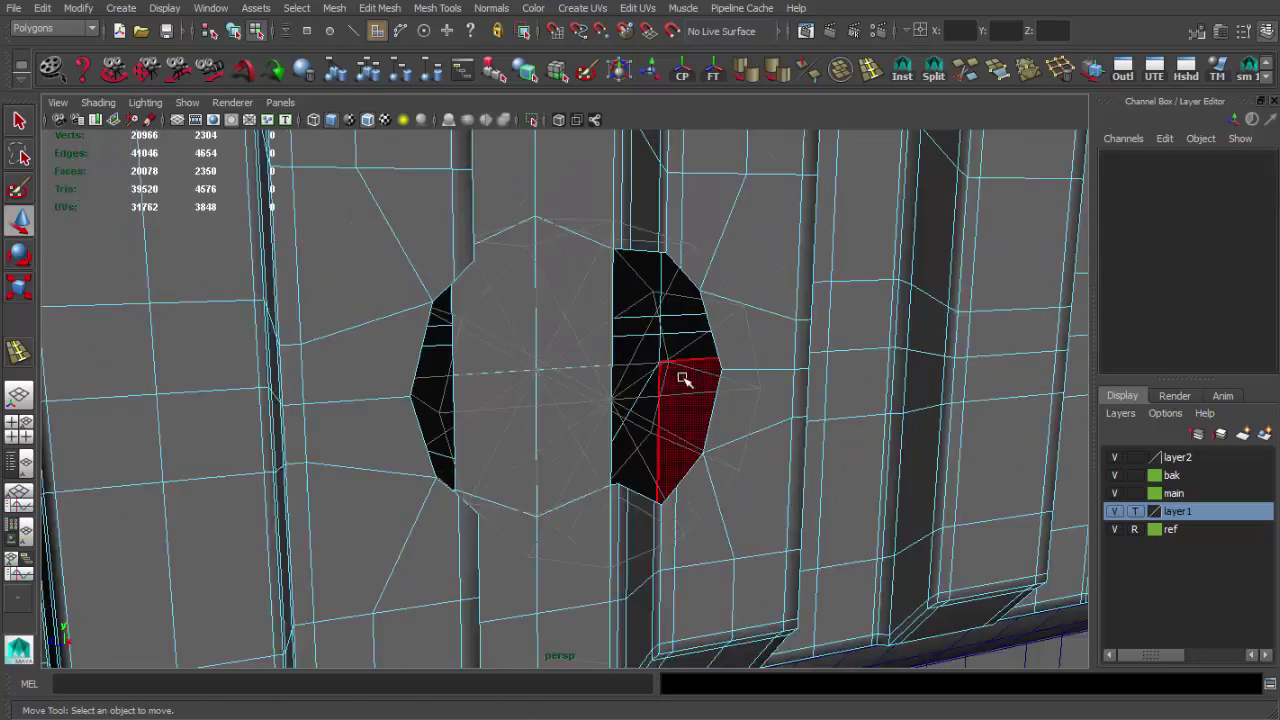
key(ctrl+z)
key(bracketleft)
key(Delete)
Extrude the hole's open border edges inward and slide them across into a wall
key(F8)
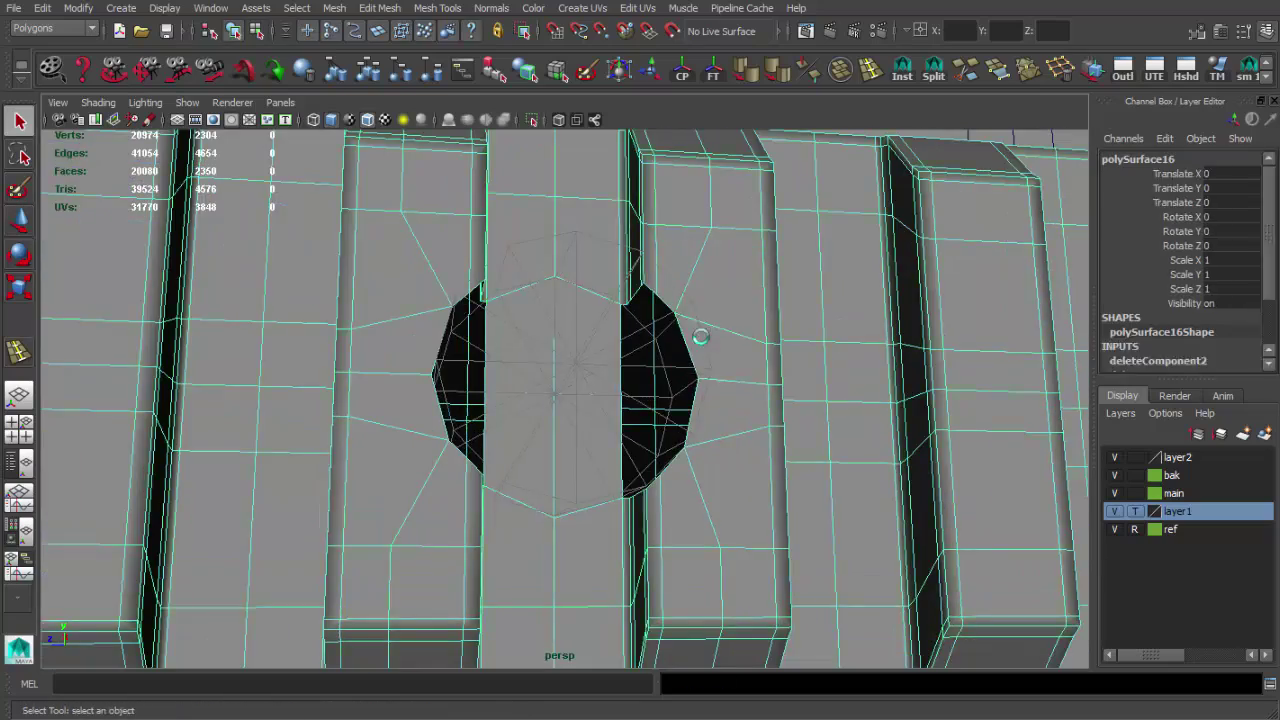
mouse_move(660, 388)
alt+mouse_down()
mouse_move(808, 366)
mouse_move(703, 417)
alt+mouse_up()
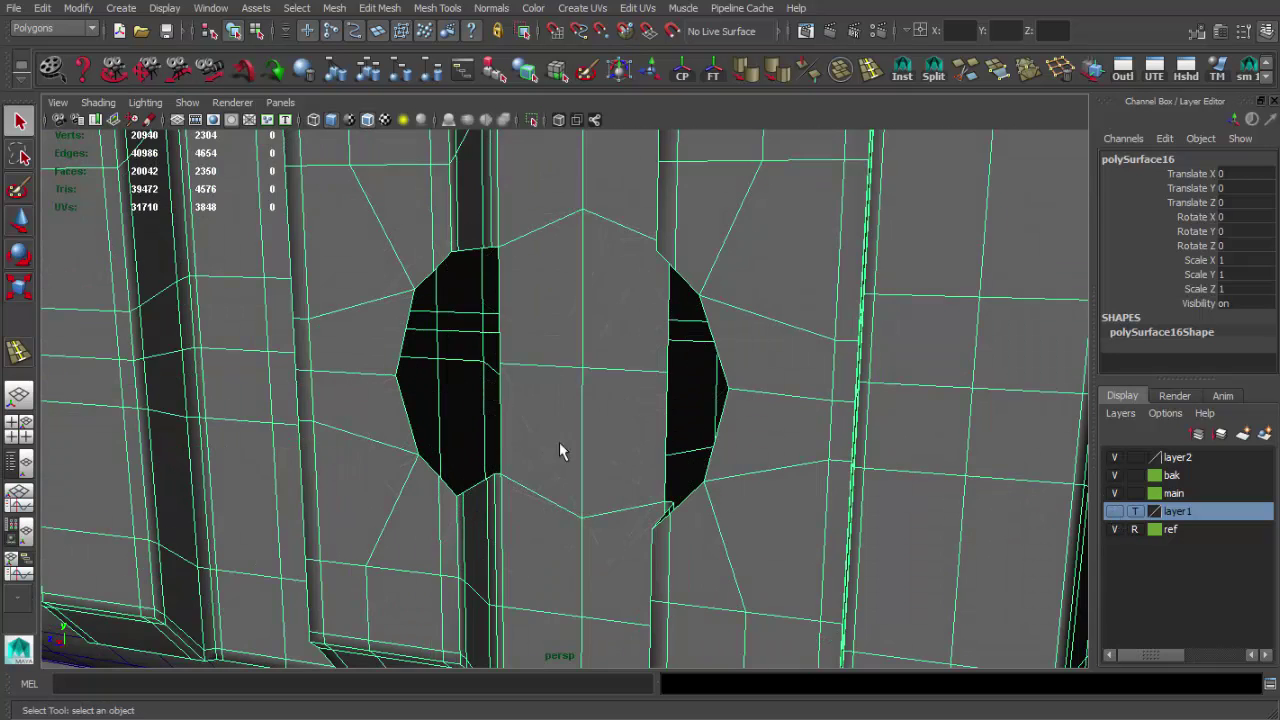
mouse_move(560, 451)
alt+mouse_down()
mouse_move(509, 386)
mouse_move(457, 463)
alt+mouse_up()
click(516, 506)
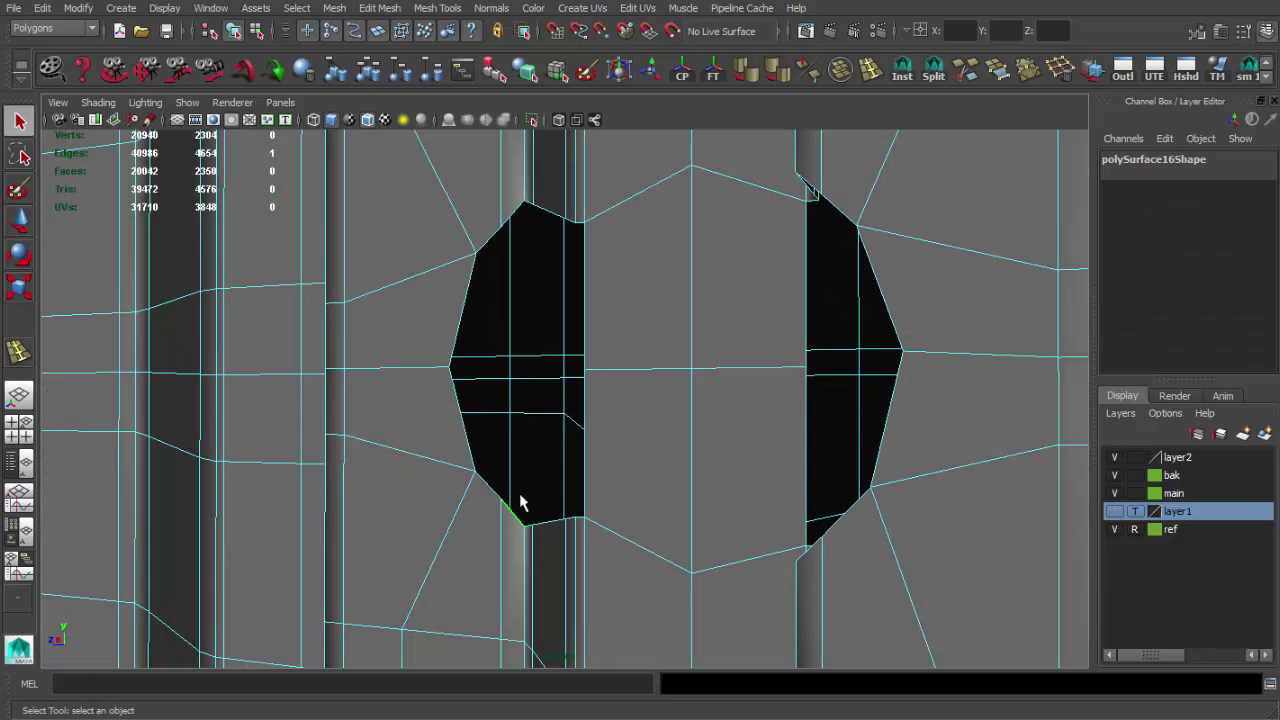
mouse_move(516, 212)
alt+mouse_down()
mouse_move(877, 197)
mouse_move(772, 240)
alt+mouse_up()
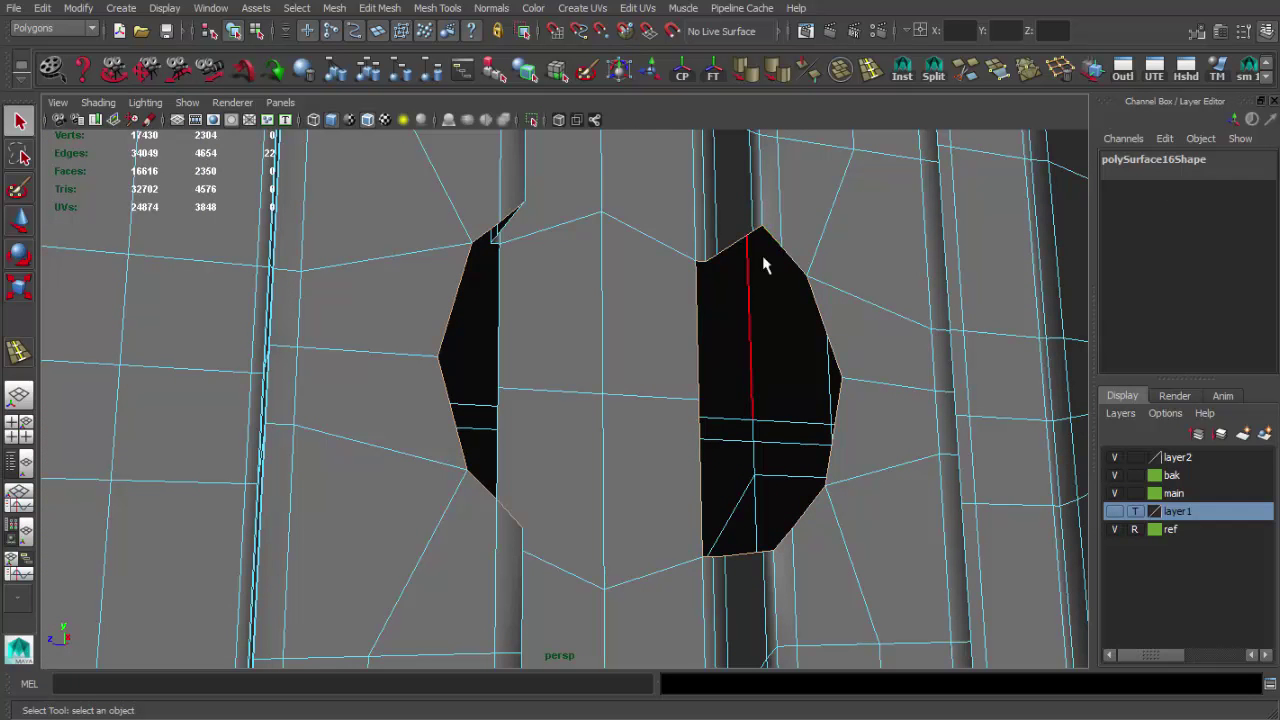
mouse_move(755, 577)
alt+mouse_down()
mouse_move(677, 423)
mouse_move(763, 468)
alt+mouse_up()
key(ctrl+e)
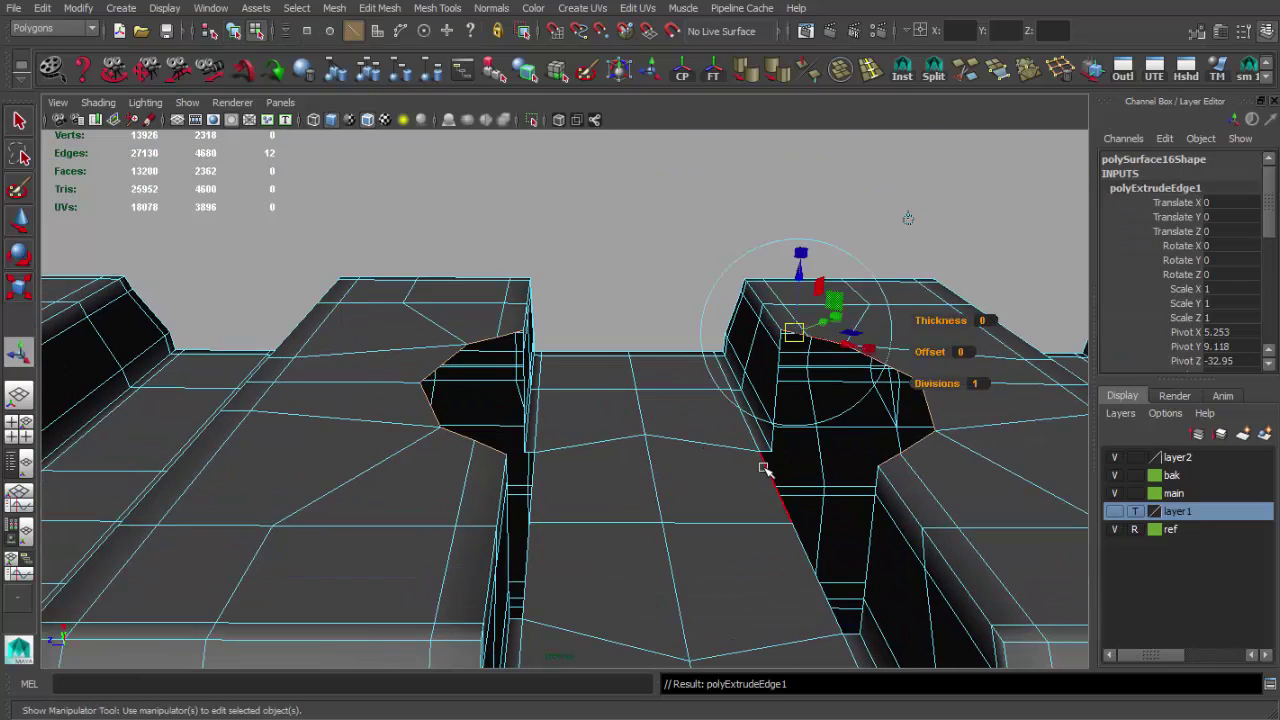
mouse_move(686, 317)
mouse_down()
mouse_move(677, 380)
mouse_move(670, 352)
mouse_move(774, 426)
mouse_up()
key(q)
key(F8)
alt+right_drag(771, 380, 793, 440)
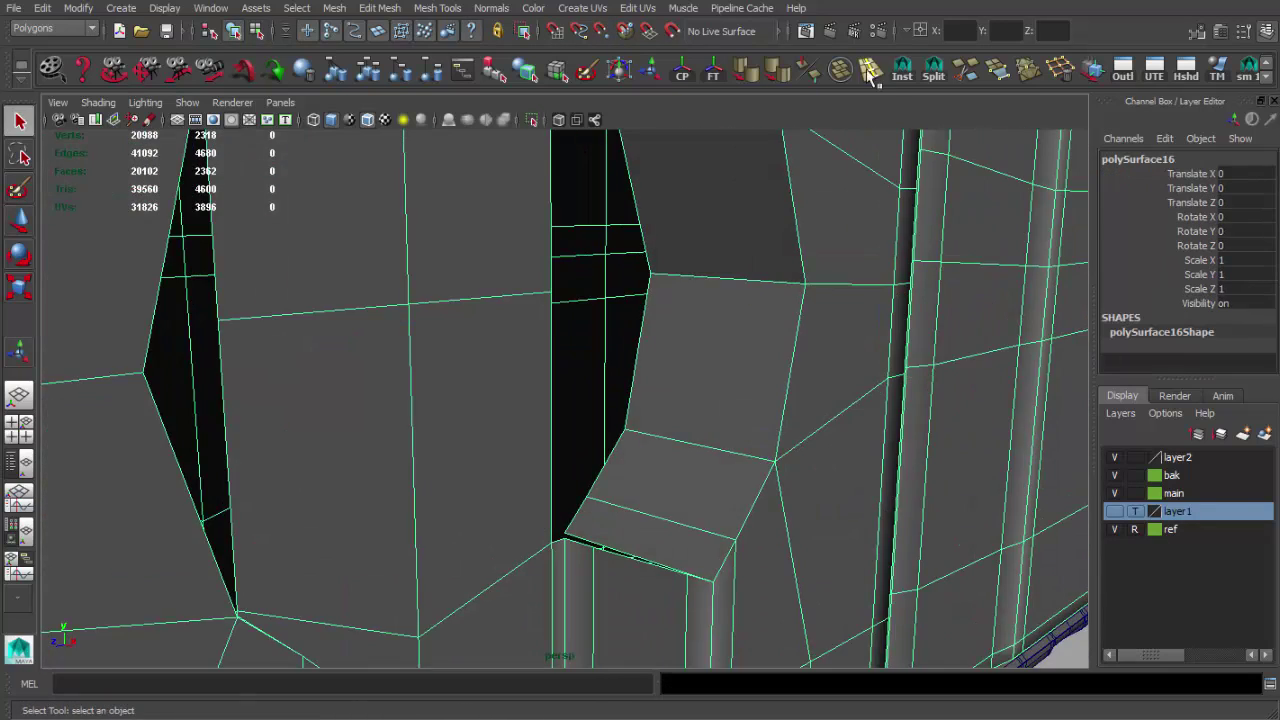
Insert three edge loops across the patched area around the slot openings
click(870, 70)
click(714, 531)
alt+drag(714, 531, 691, 509)
click(491, 500)
mouse_move(491, 500)
alt+mouse_down()
mouse_move(373, 490)
mouse_move(578, 544)
alt+mouse_up()
click(680, 525)
mouse_move(680, 525)
alt+mouse_down()
mouse_move(671, 466)
mouse_move(678, 553)
alt+mouse_up()
key(q)
Preview the mesh smoothed and look over the barrel and slot openings
key(3)
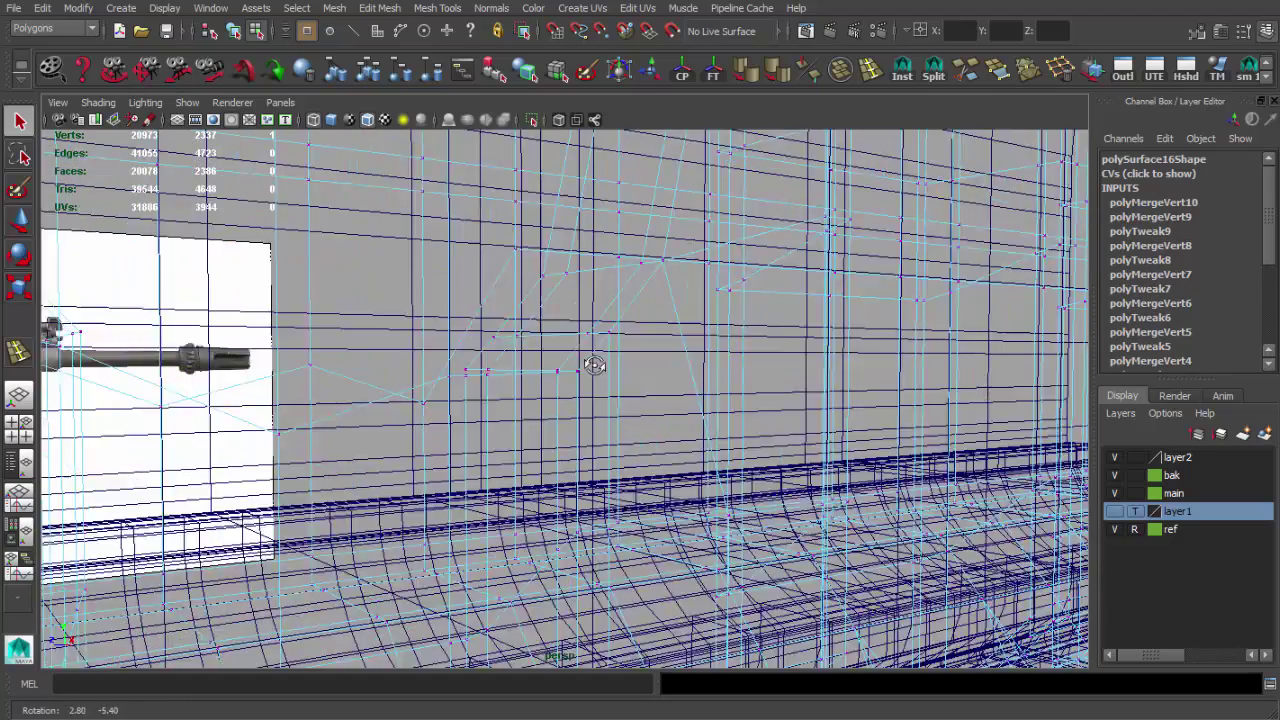
alt+drag(594, 365, 367, 313)
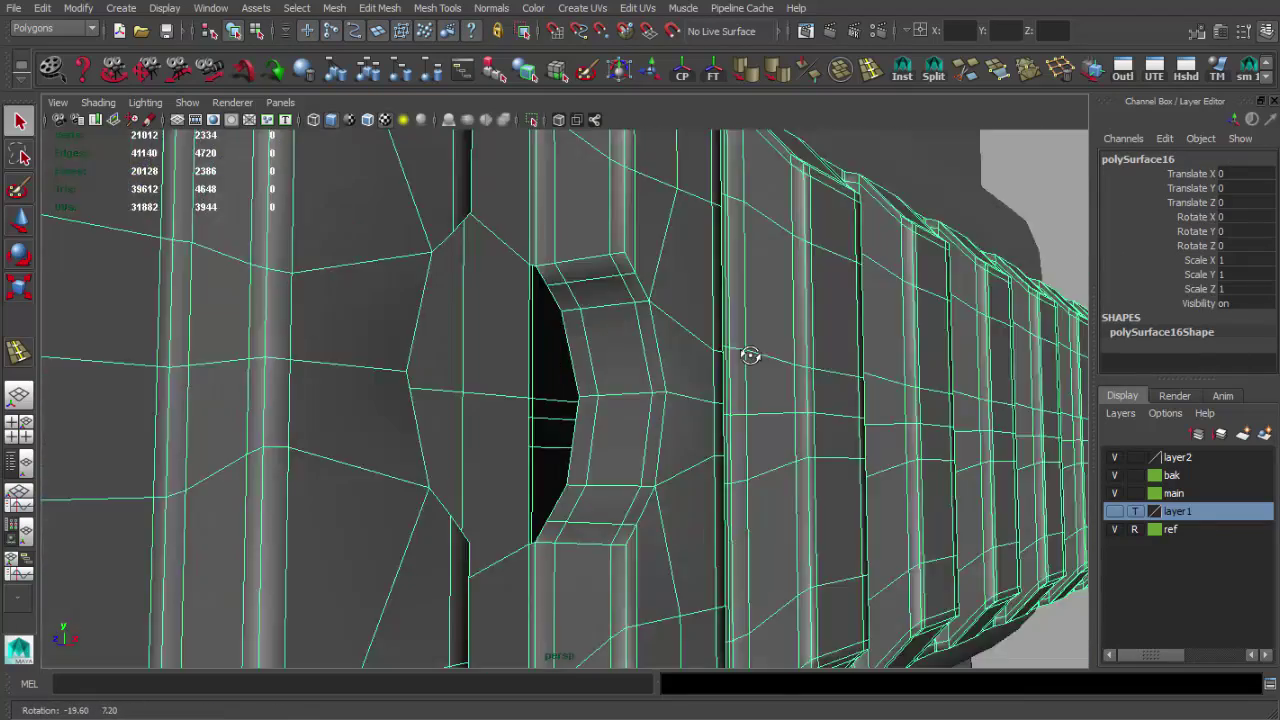
mouse_move(743, 354)
alt+mouse_down()
mouse_move(543, 351)
mouse_move(728, 354)
mouse_move(695, 340)
mouse_move(720, 342)
alt+mouse_up()
Split new edges from the first opening's corner into the neighbouring faces
click(933, 70)
scroll(491, 289, up, 3)
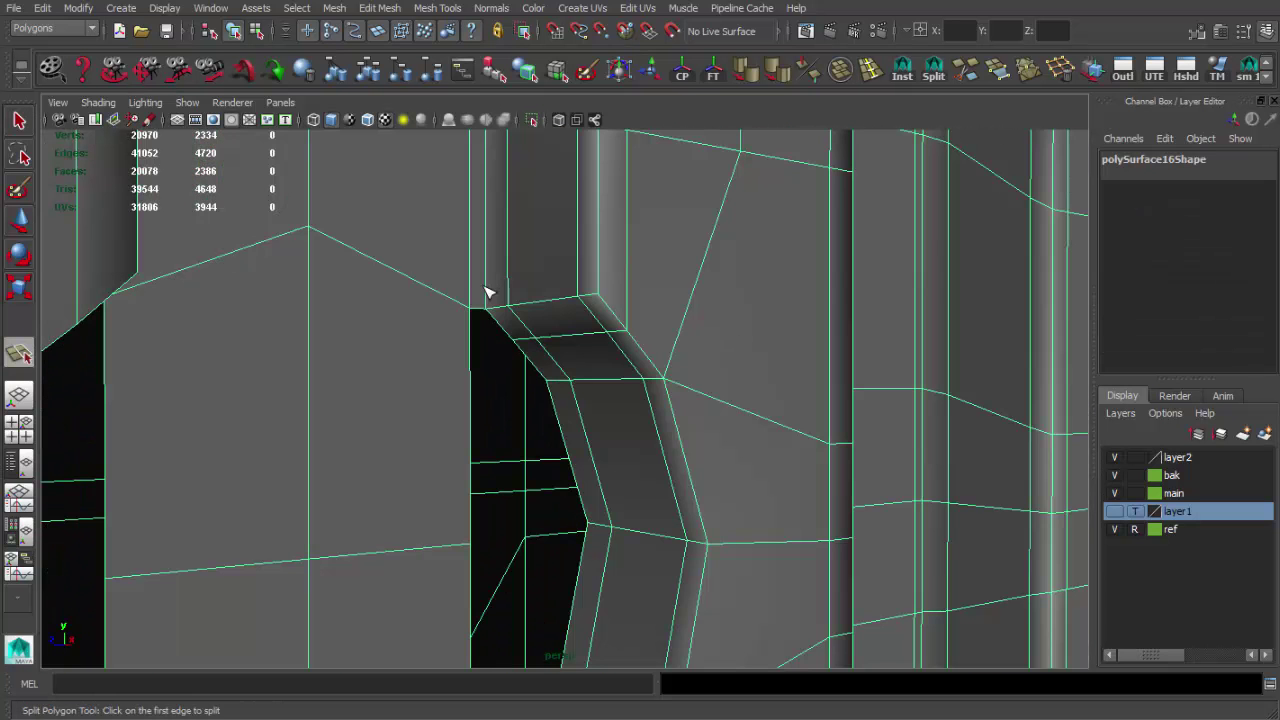
click(490, 288)
key(Return)
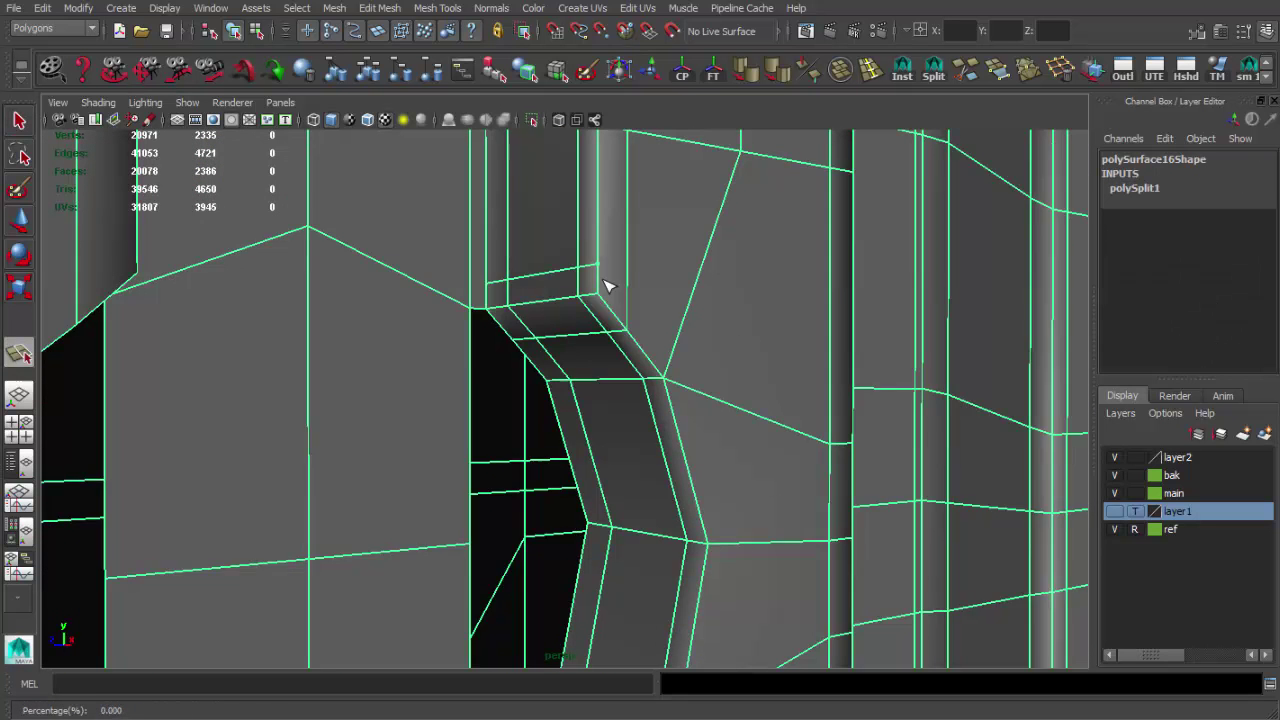
click(604, 283)
key(Return)
alt+drag(621, 309, 660, 351)
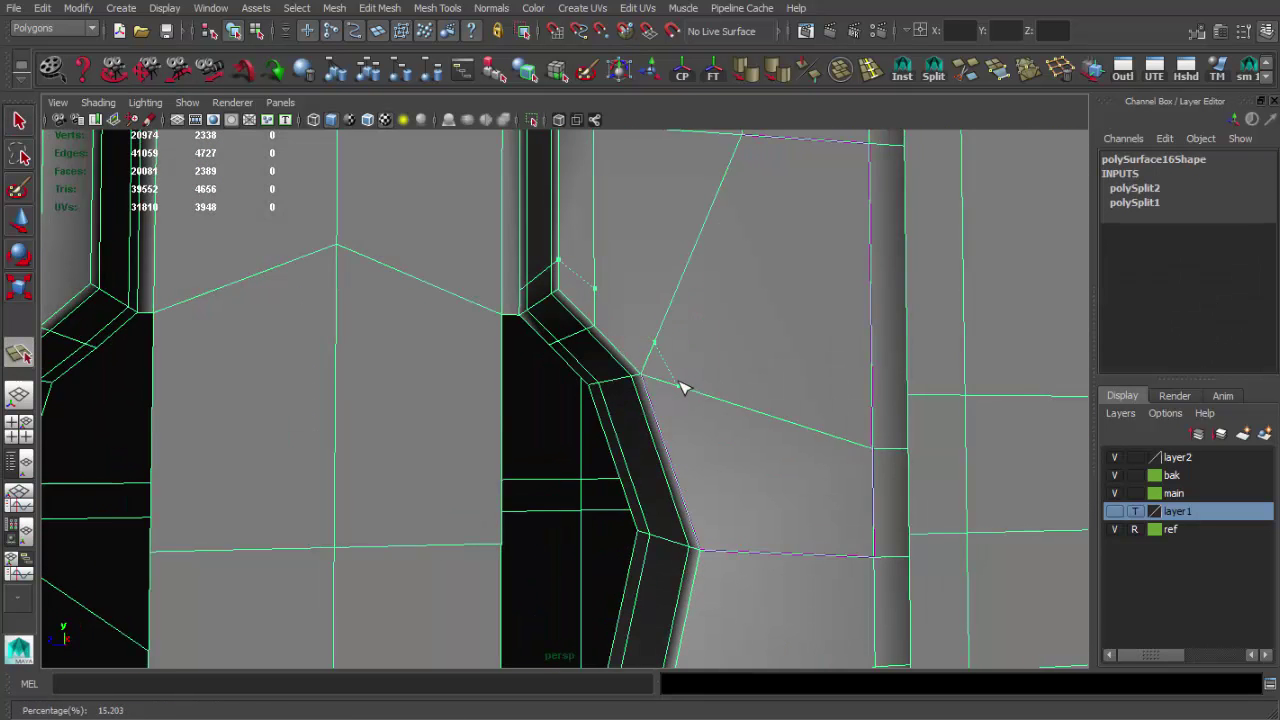
scroll(685, 378, up, 2)
alt+drag(640, 594, 694, 371)
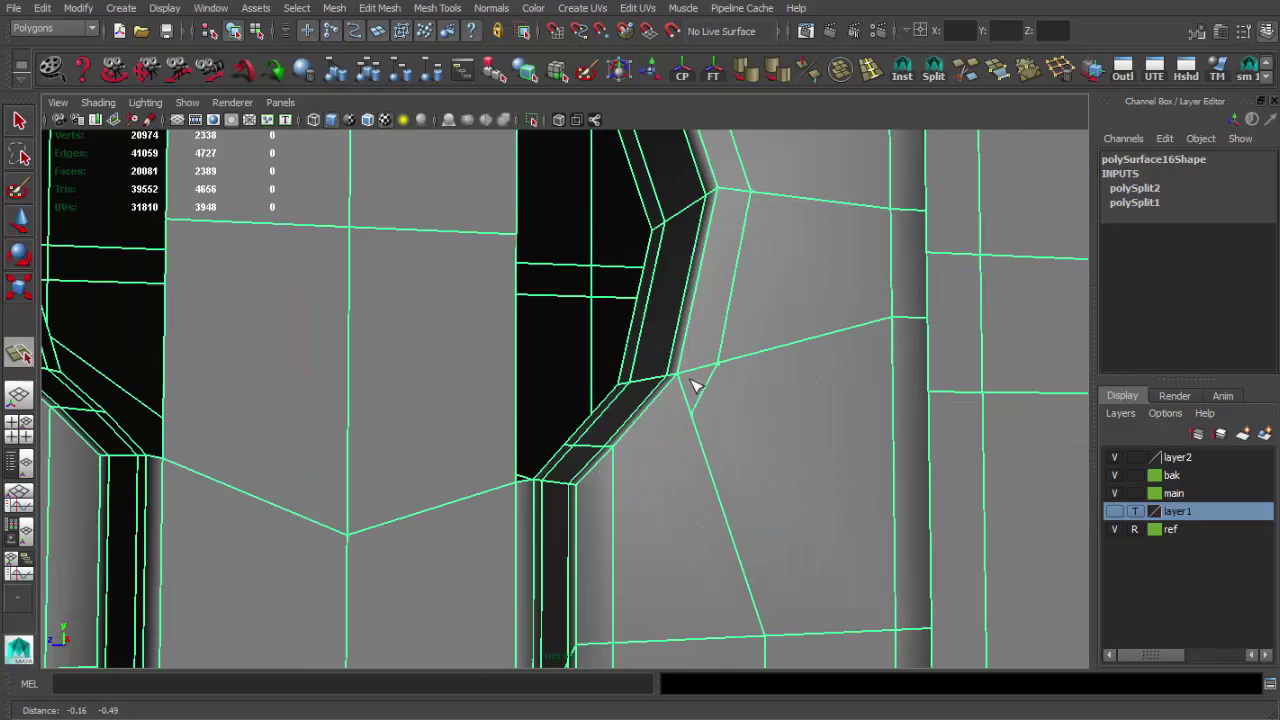
key(Return)
Merge the new vertex into the opening corner and inspect the other opening
mouse_move(581, 523)
alt+mouse_down()
mouse_move(500, 528)
mouse_move(594, 380)
alt+mouse_up()
key(q)
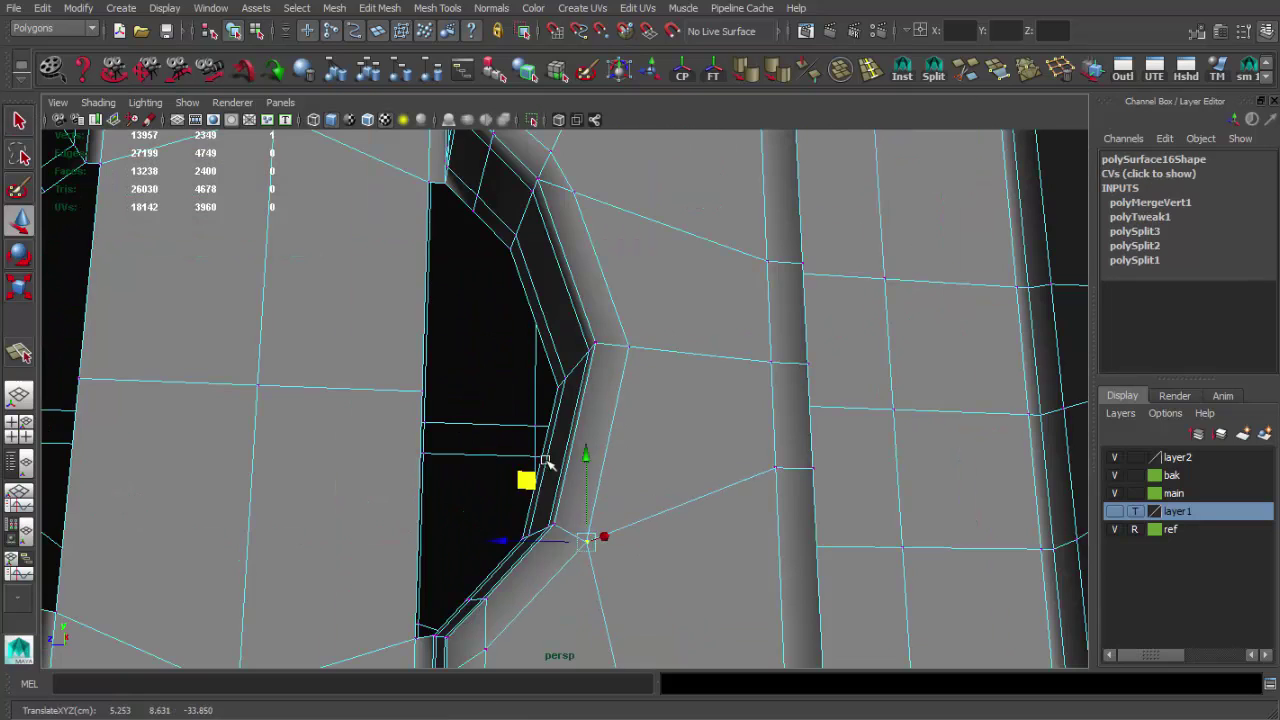
alt+drag(546, 462, 563, 289)
key(q)
mouse_move(510, 222)
alt+mouse_down()
mouse_move(541, 347)
mouse_move(726, 263)
alt+mouse_up()
key(q)
key(F8)
Cut another edge at the second opening and slide its vertex up into place
click(931, 68)
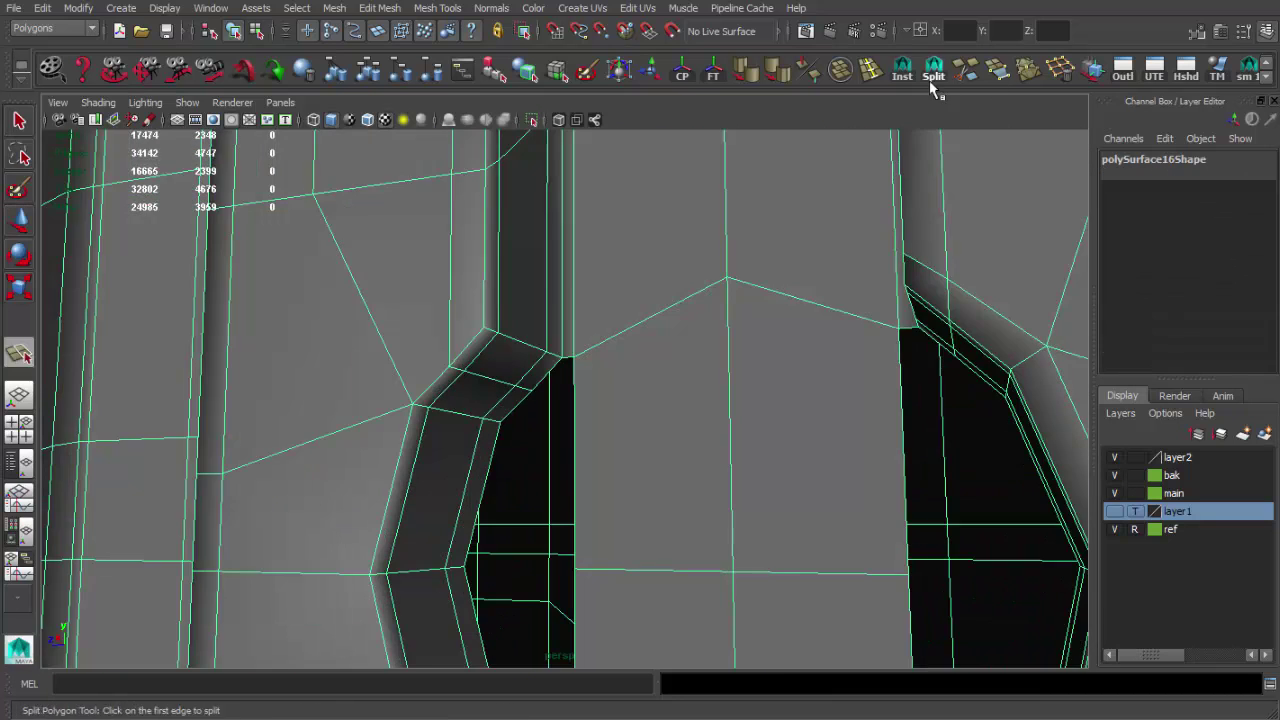
drag(580, 320, 490, 308)
scroll(449, 337, down, 2)
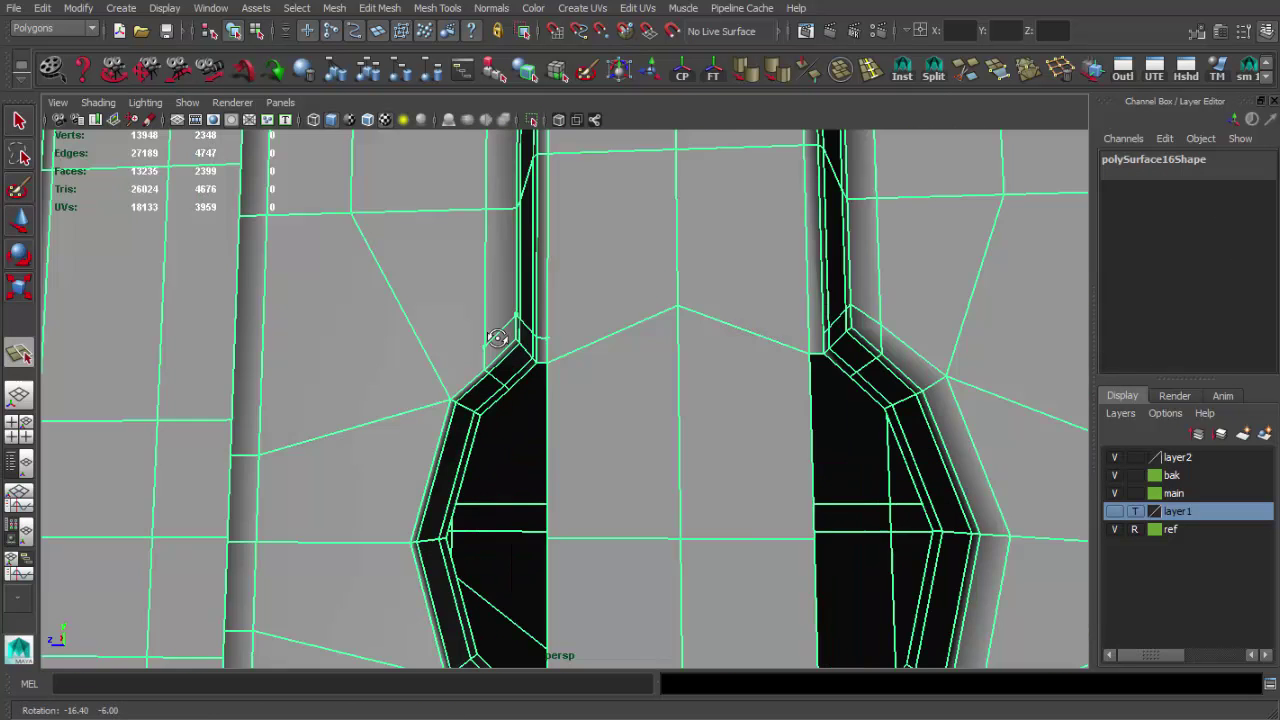
click(437, 380)
alt+middle_drag(408, 541, 445, 402)
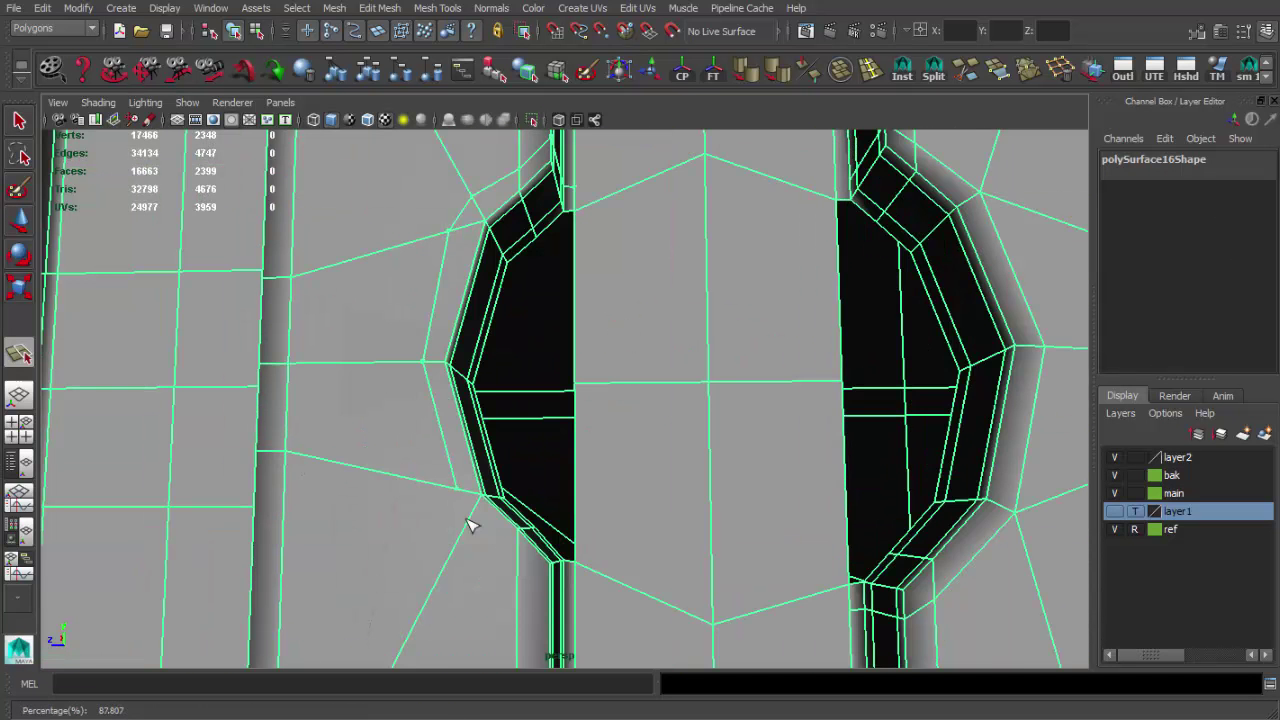
key(q)
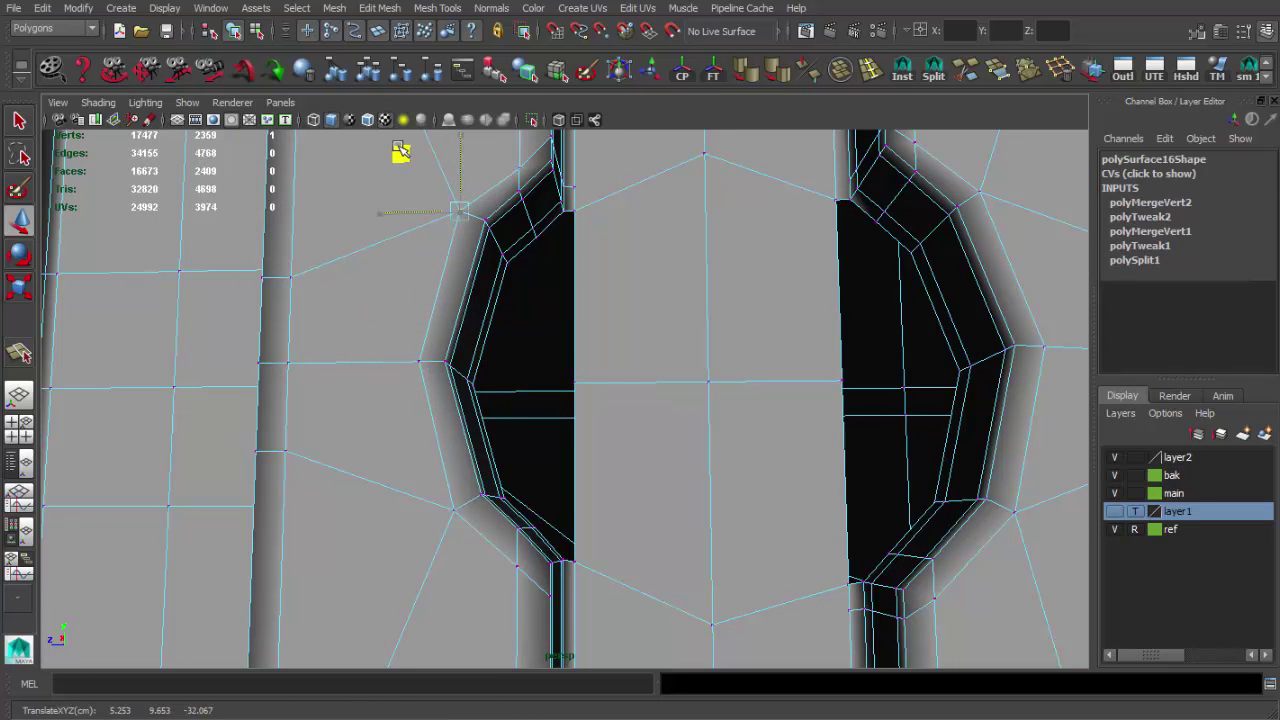
alt+middle_drag(449, 165, 505, 328)
drag(497, 222, 930, 118)
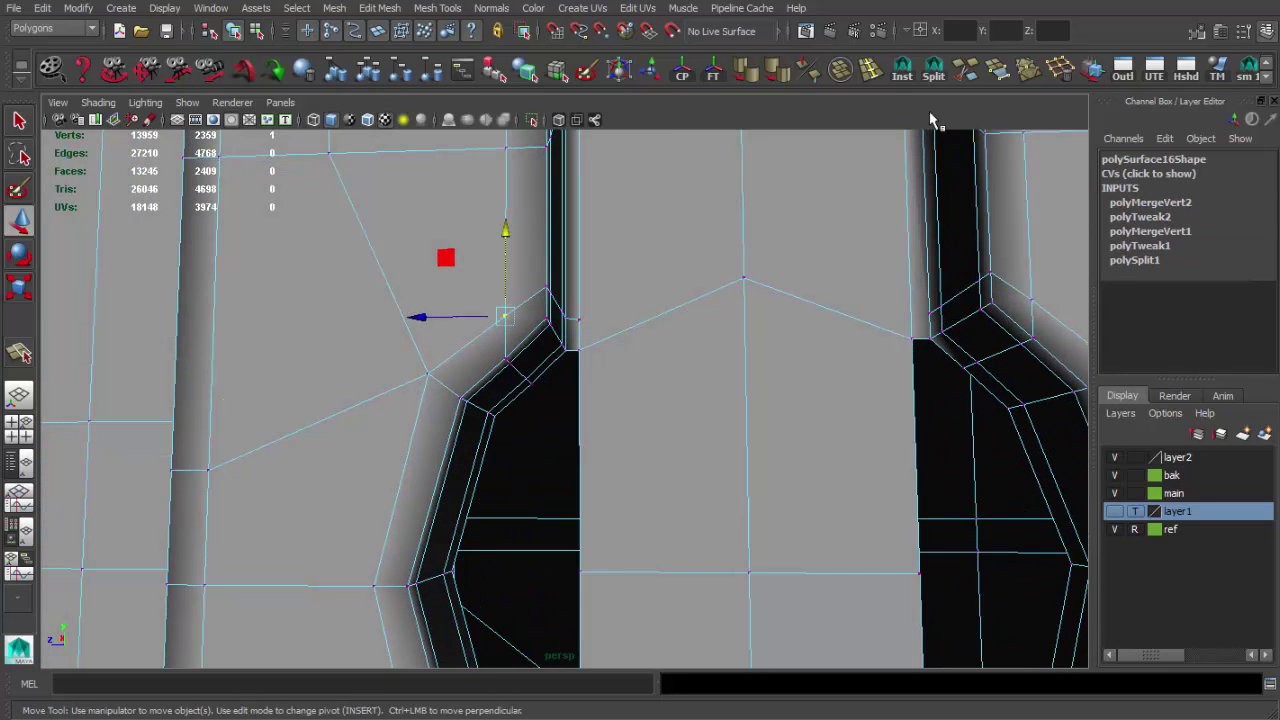
key(q)
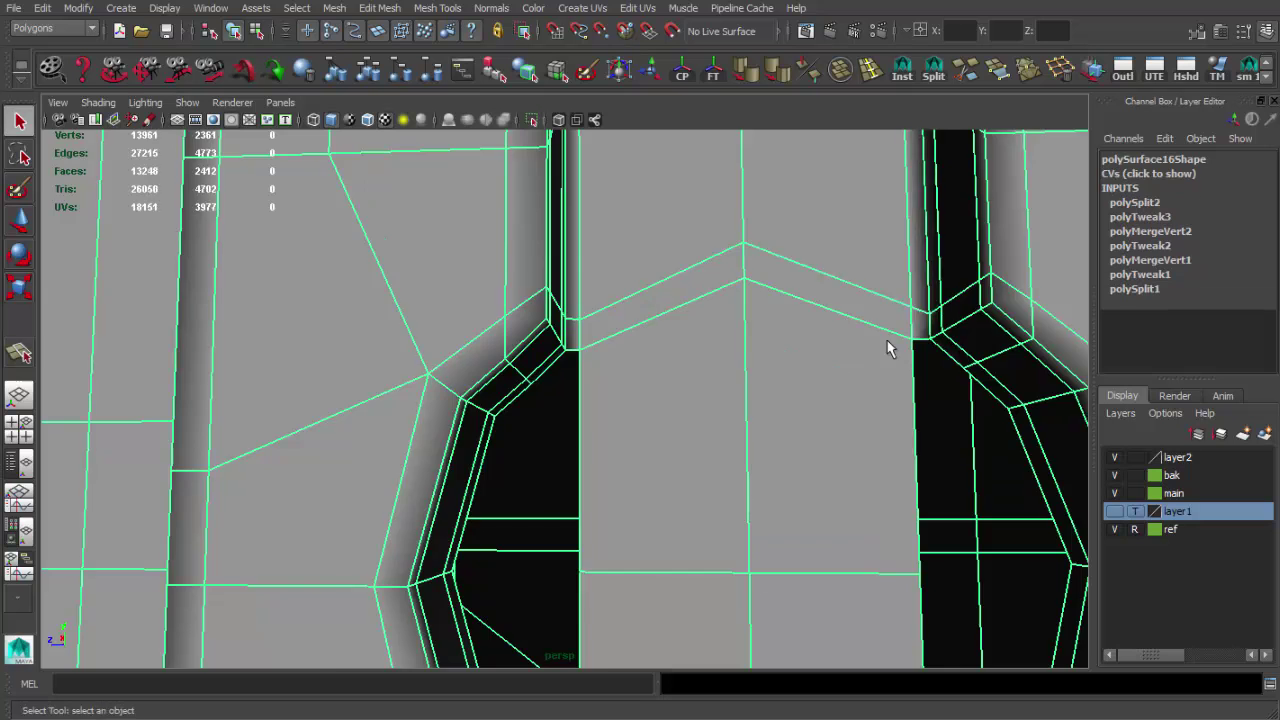
Cut a new edge across the strip to the right and switch off the smoothed preview
scroll(889, 349, down, 3)
scroll(646, 280, up, 4)
click(555, 489)
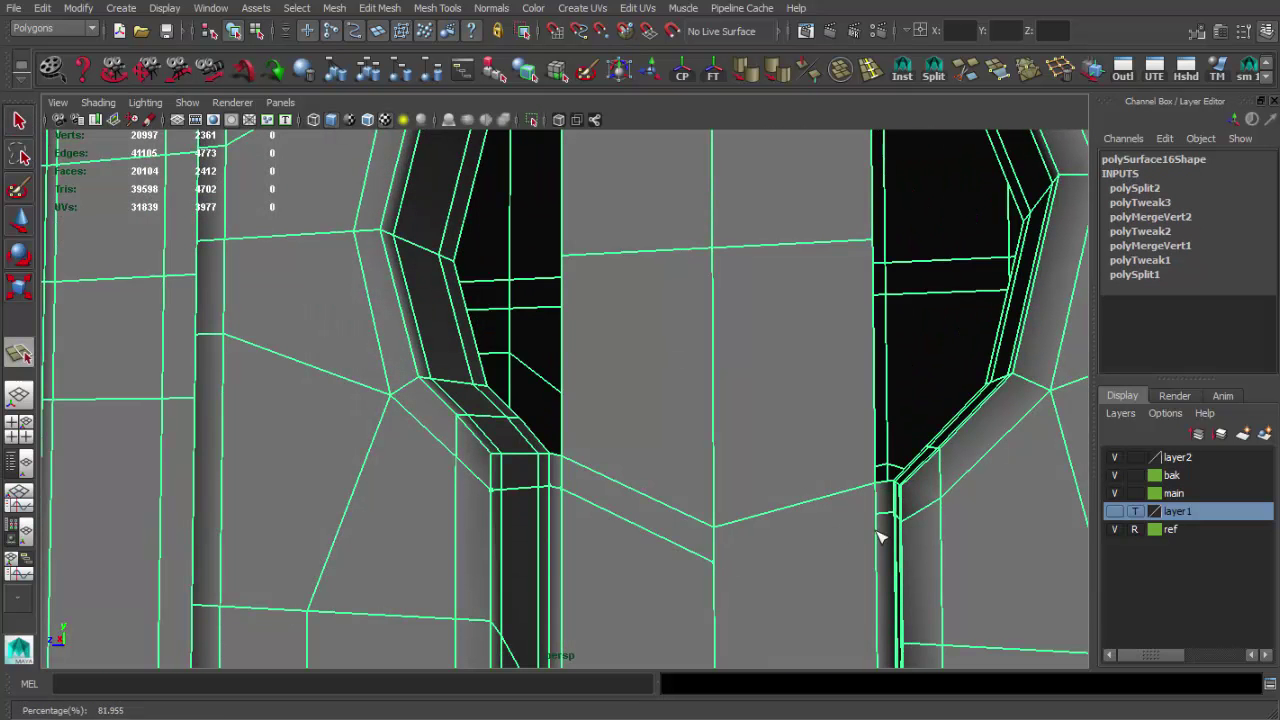
key(q)
scroll(671, 446, down, 3)
scroll(648, 394, up, 3)
scroll(733, 428, up, 2)
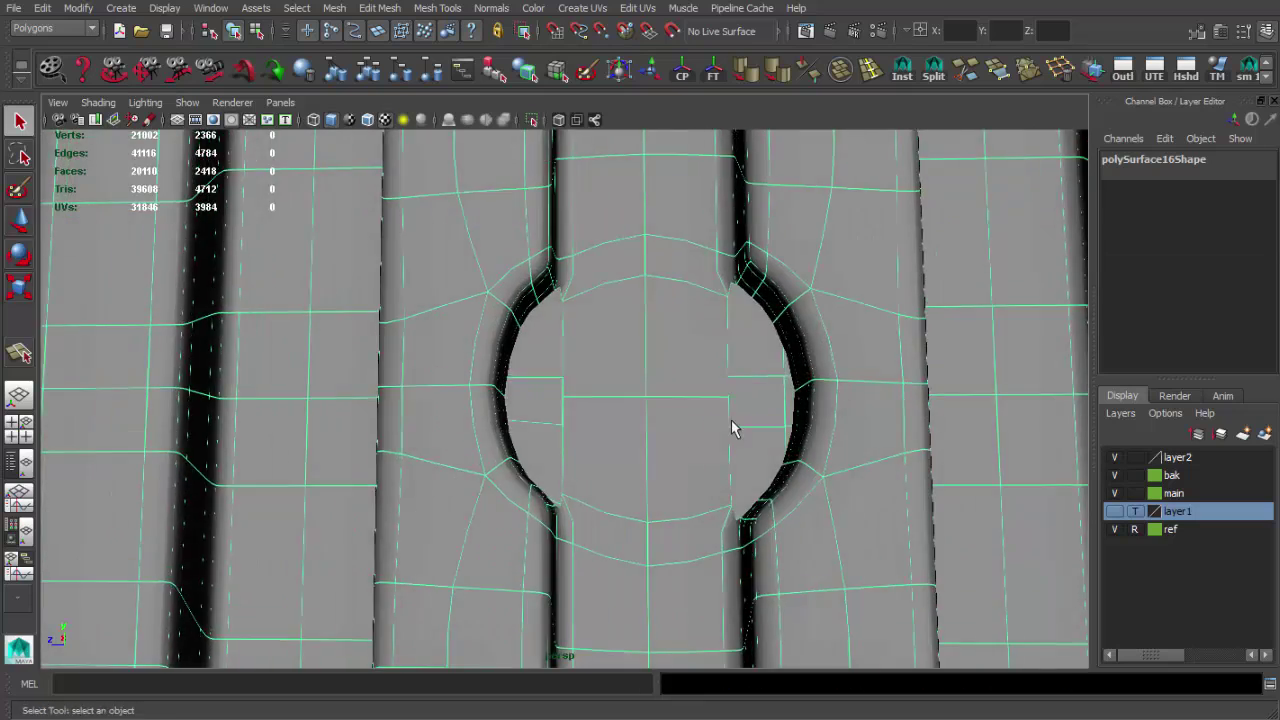
scroll(615, 418, down, 3)
key(1)
scroll(611, 404, up, 4)
scroll(759, 336, up, 1)
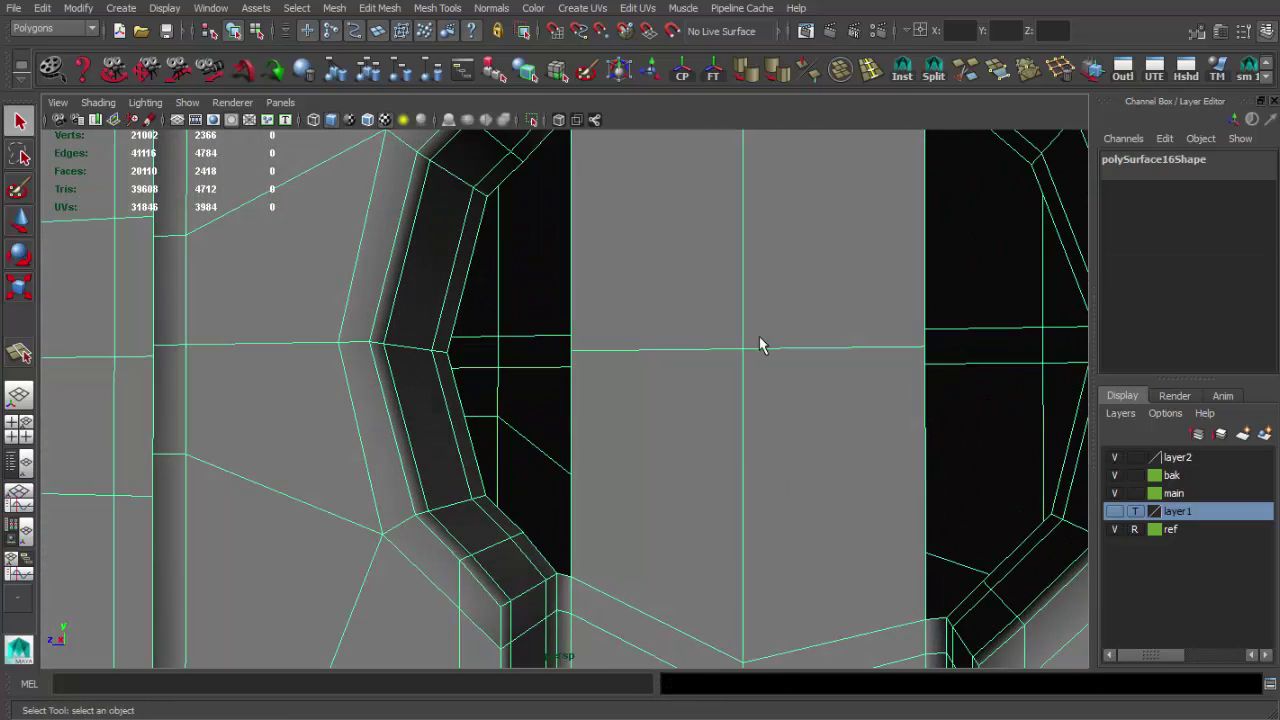
alt+middle_drag(576, 150, 587, 250)
Insert an edge loop across the strip beside the slots
key(F10)
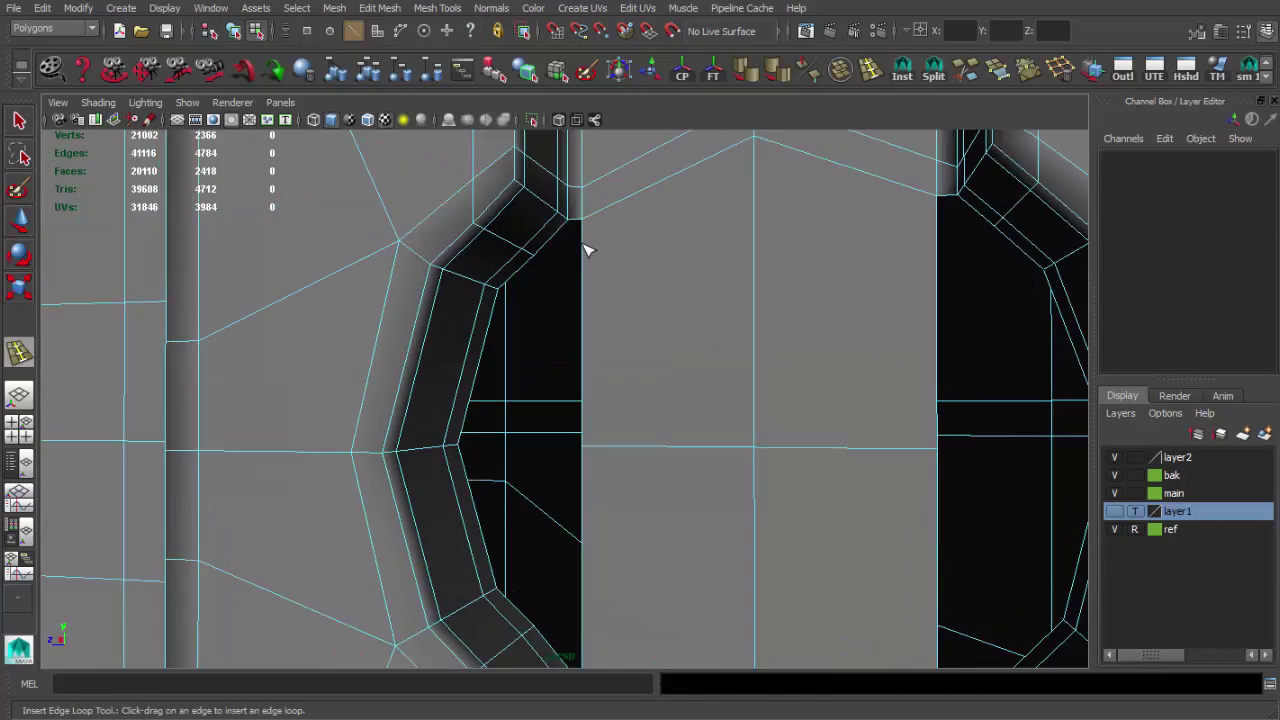
scroll(633, 601, down, 1)
alt+middle_drag(633, 601, 567, 466)
Fill the first three gaps beside the slots with new appended faces
click(1000, 70)
scroll(587, 452, up, 2)
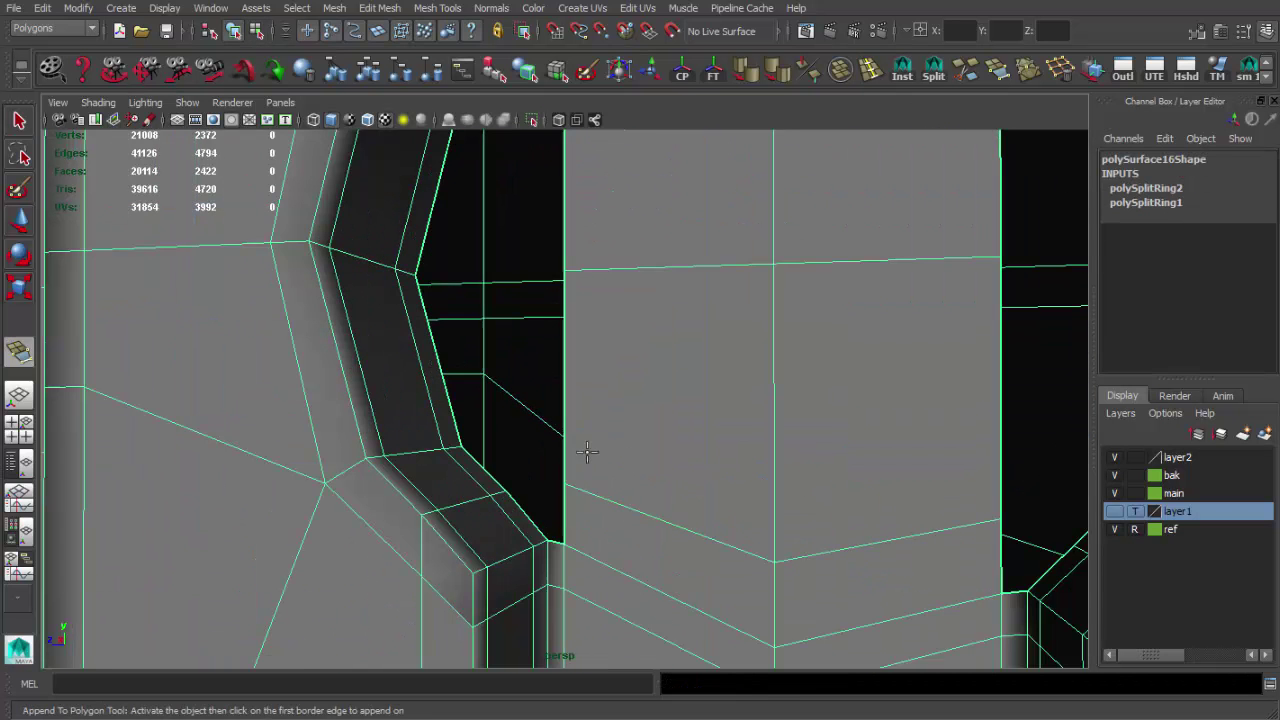
click(523, 507)
key(Return)
click(440, 360)
key(Return)
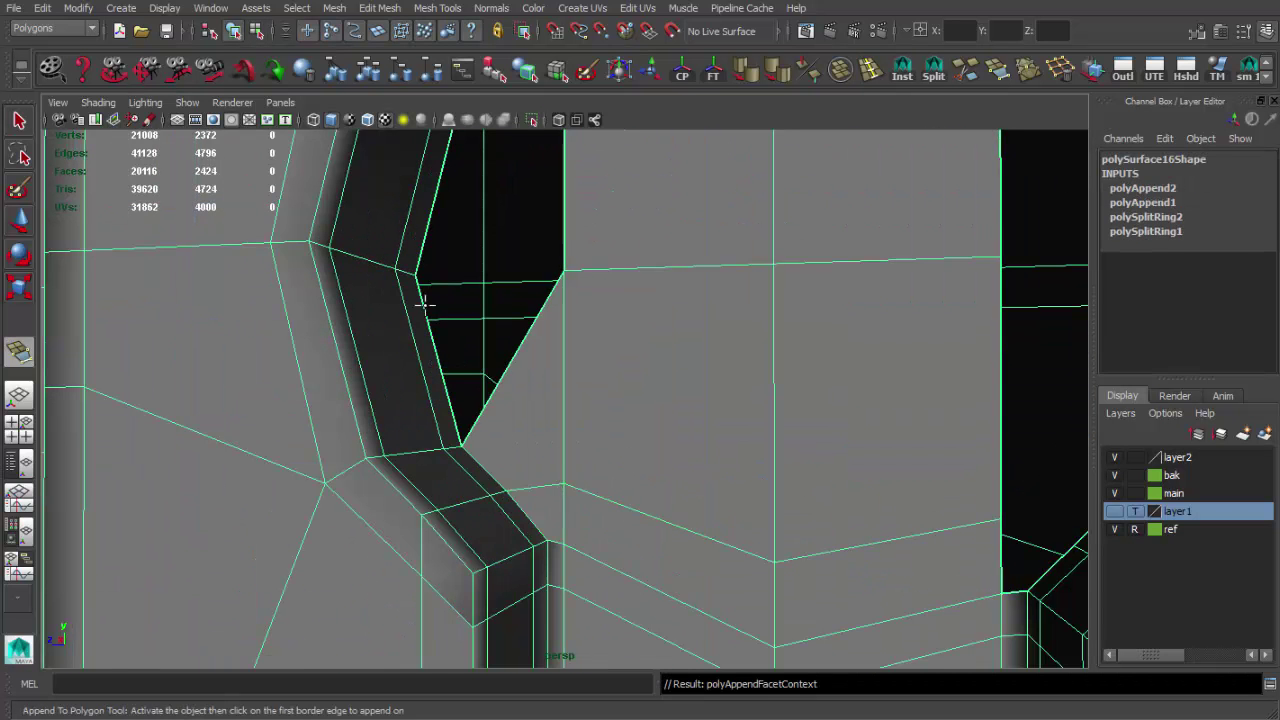
click(571, 374)
key(Return)
Fill the gap on the other side and the small triangle hole
alt+middle_drag(571, 374, 500, 294)
click(500, 294)
key(Return)
alt+middle_drag(634, 374, 511, 288)
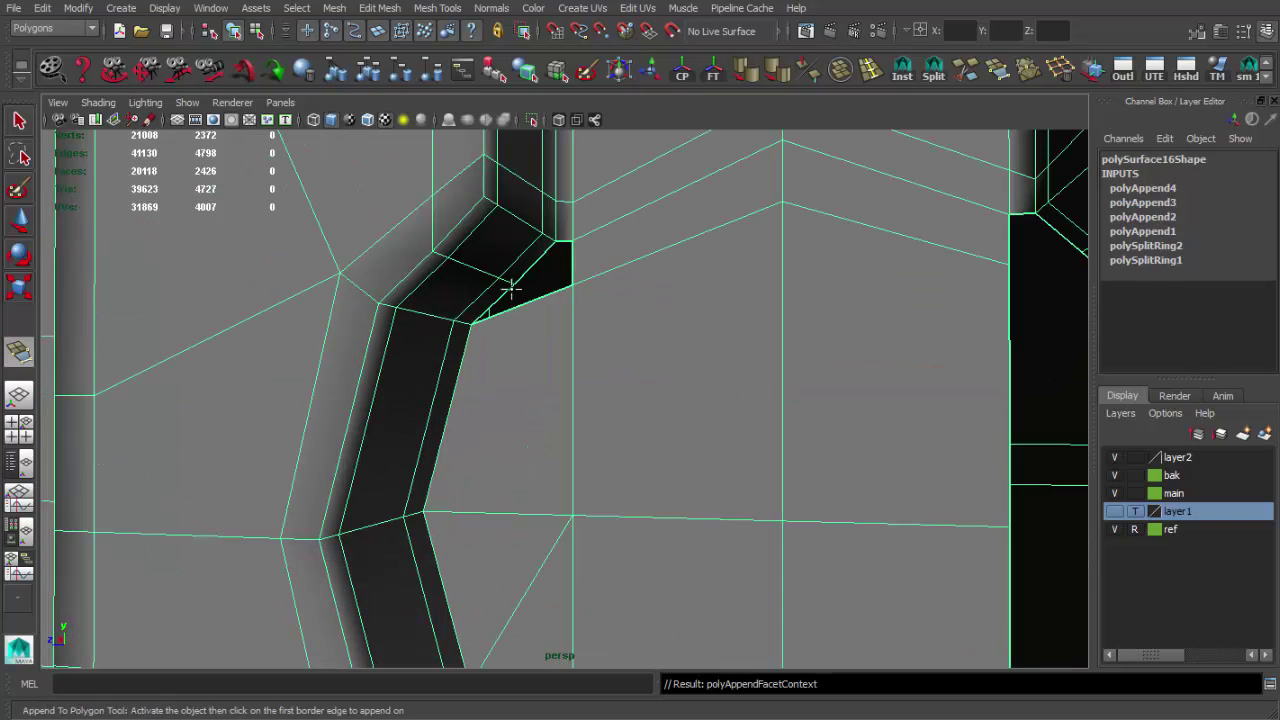
click(529, 292)
key(Return)
scroll(641, 340, down, 3)
alt+drag(641, 340, 736, 388)
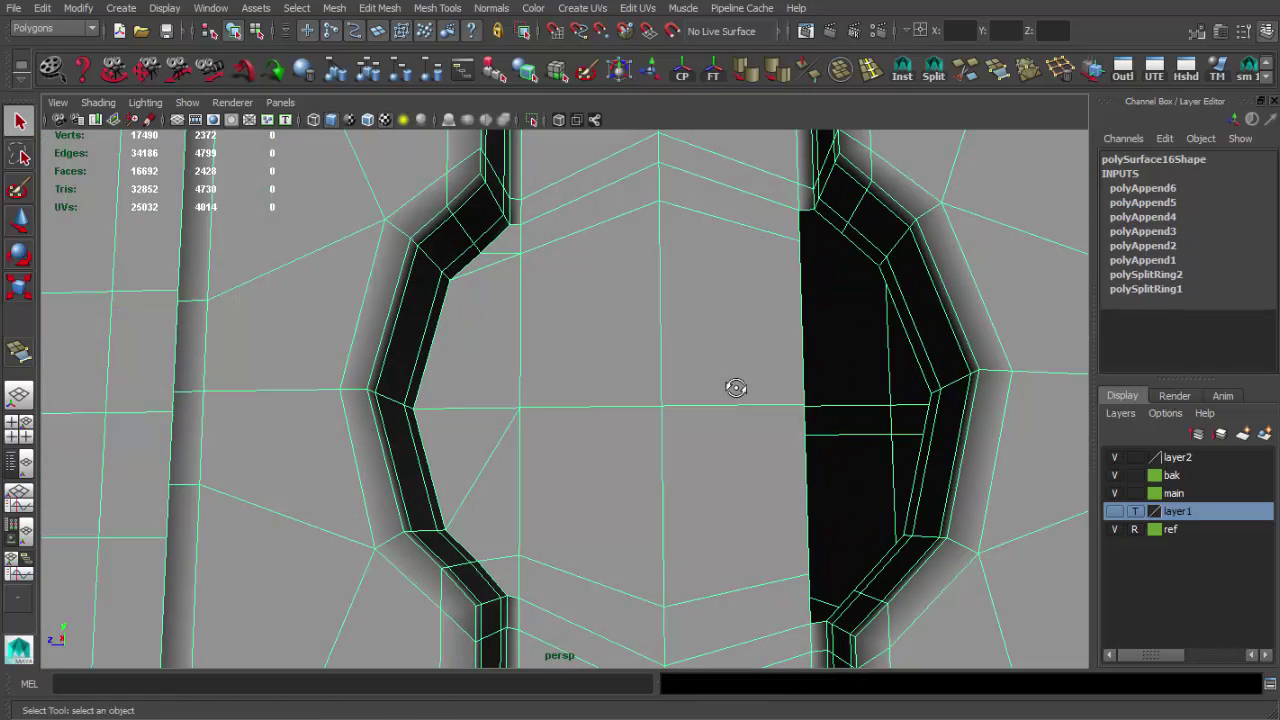
Delete the round group of faces between the two slots to open a hole
key(F11)
click(758, 276)
shift+click(603, 263)
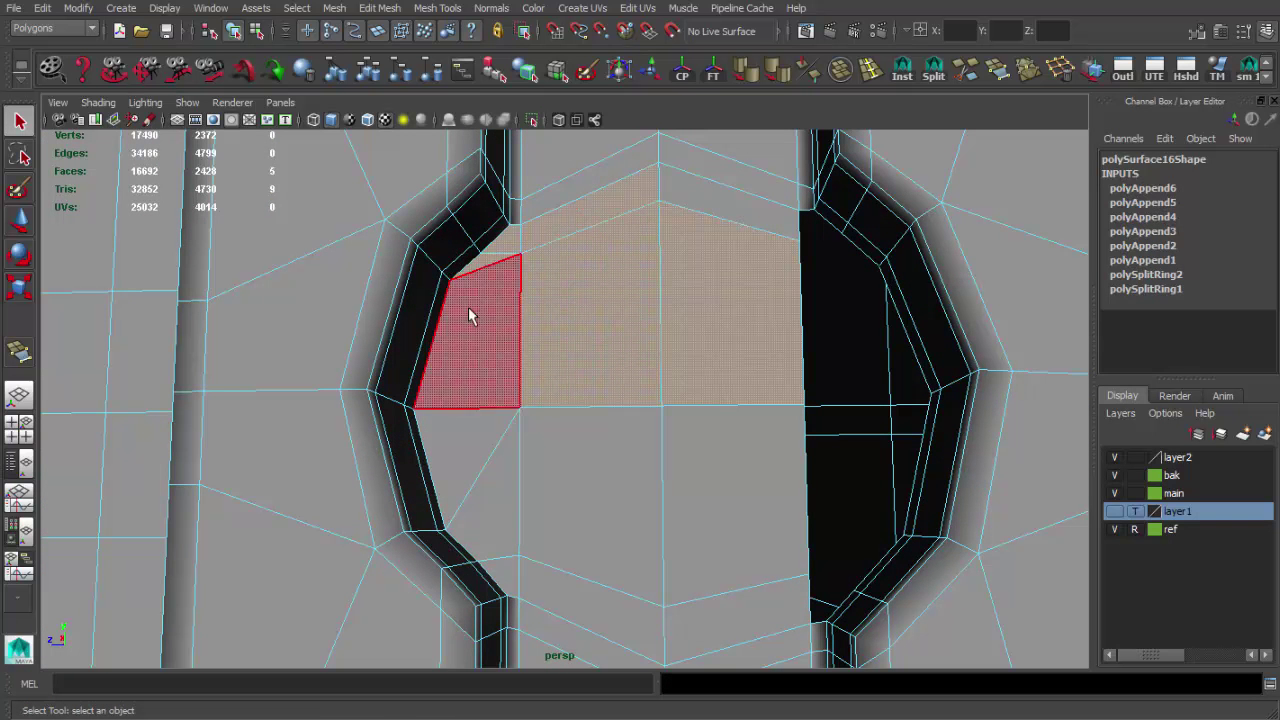
shift+drag(517, 550, 723, 251)
key(w)
scroll(723, 251, down, 3)
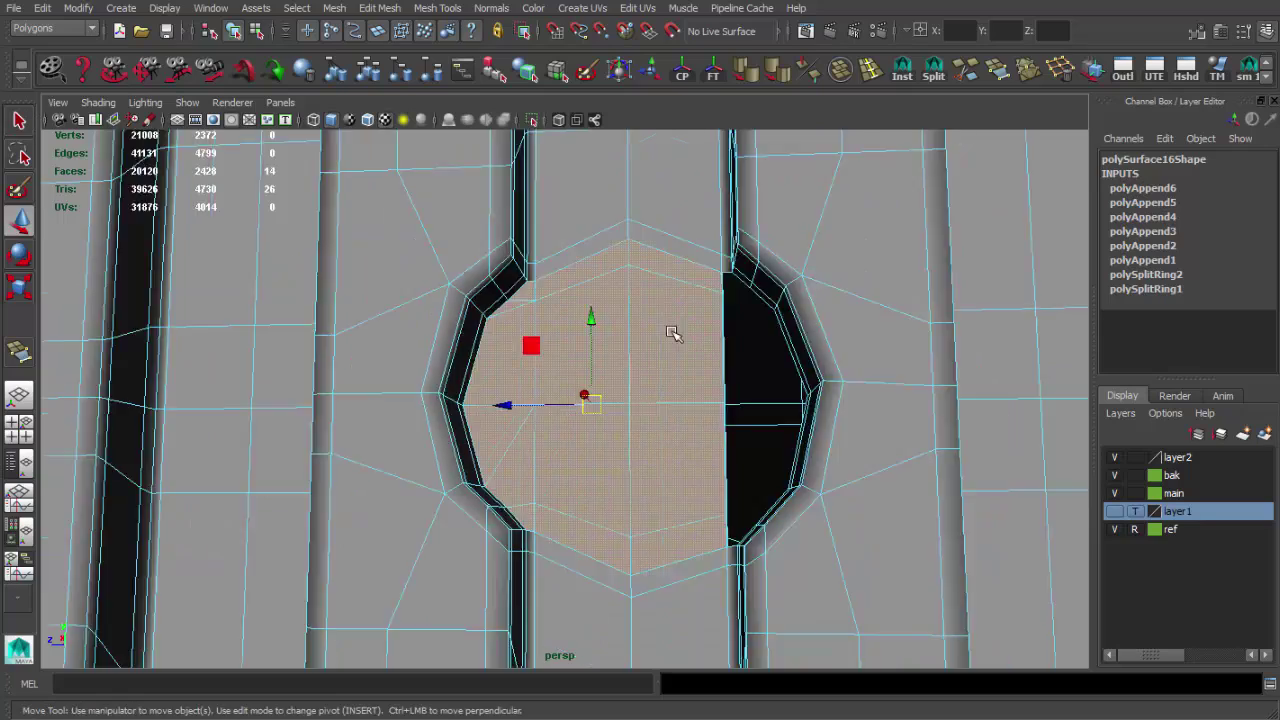
mouse_move(674, 334)
alt+mouse_down()
mouse_move(635, 379)
mouse_move(663, 397)
alt+mouse_up()
key(Delete)
key(q)
Select the new hole's full border loop and extrude it
scroll(543, 223, up, 3)
alt+drag(543, 223, 534, 189)
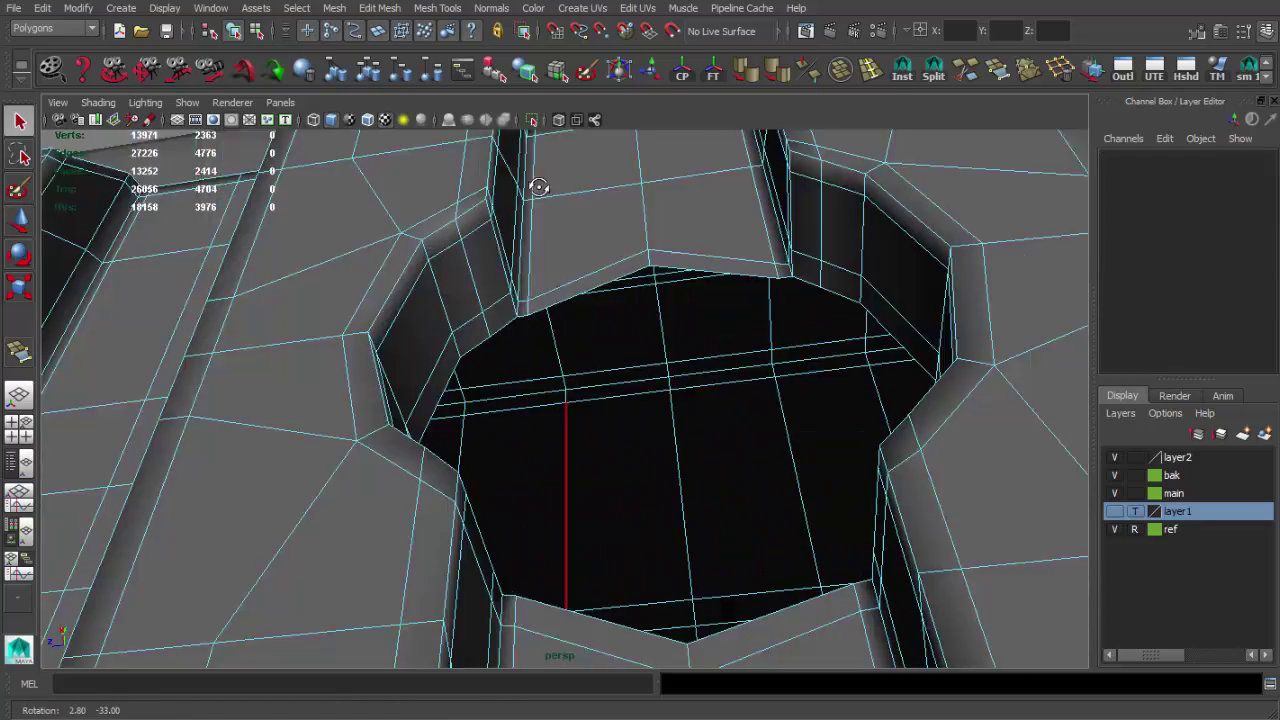
scroll(590, 360, up, 2)
double_click(590, 360)
key(ctrl+e)
alt+drag(590, 360, 626, 411)
Scale the extruded rim inward, extrude again and merge the loop to a centre point
key(r)
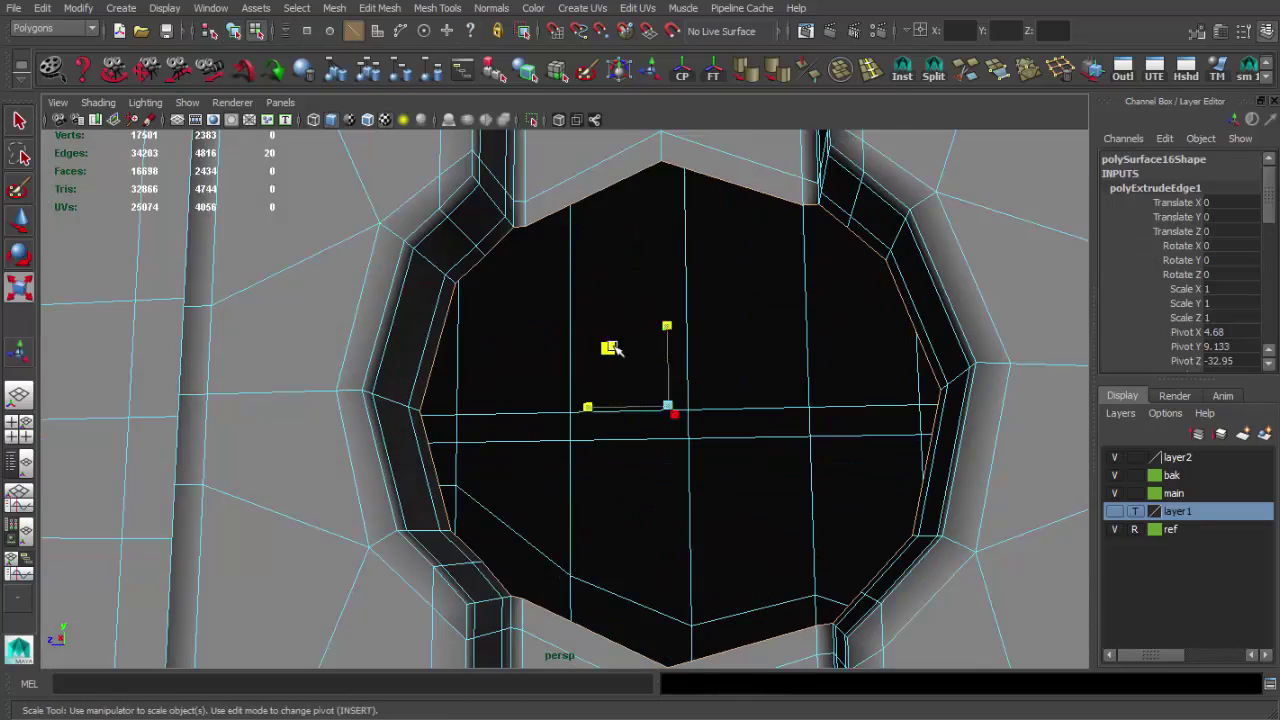
mouse_move(612, 347)
mouse_down()
mouse_move(623, 211)
mouse_move(668, 342)
mouse_move(731, 443)
mouse_up()
key(ctrl+e)
click(1022, 92)
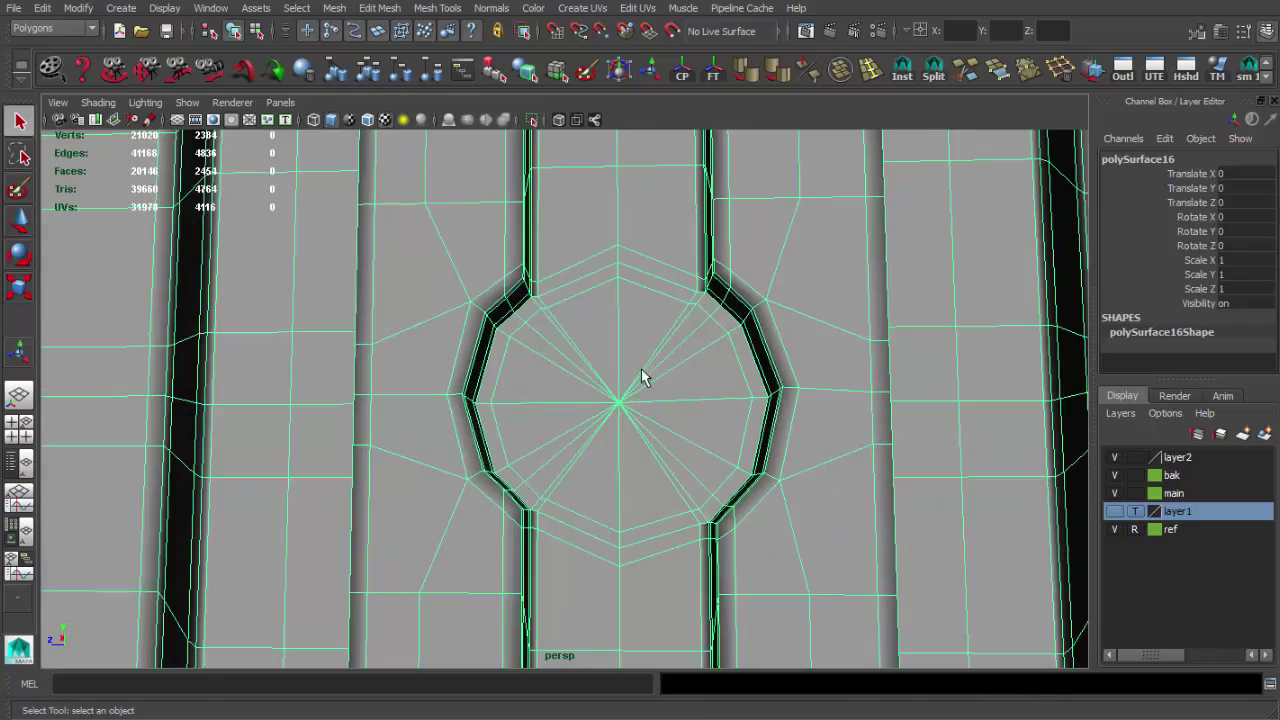
Sink and scale the centre fan faces down to form a shallow round pocket
mouse_move(646, 374)
mouse_down()
mouse_move(686, 437)
mouse_move(760, 420)
mouse_move(903, 487)
mouse_up()
key(w)
key(f)
key(r)
mouse_move(698, 376)
alt+mouse_down()
mouse_move(615, 420)
mouse_move(650, 418)
mouse_move(829, 329)
mouse_move(705, 535)
alt+mouse_up()
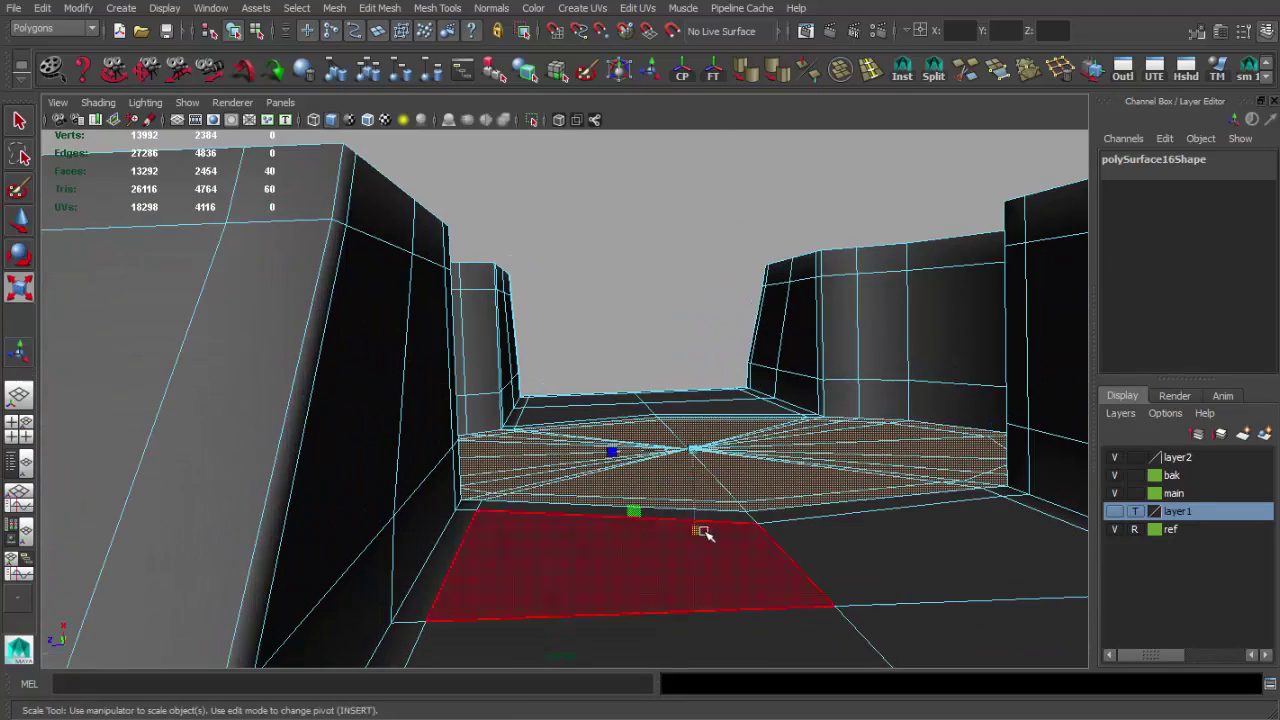
mouse_move(694, 452)
alt+mouse_down()
mouse_move(608, 448)
mouse_move(686, 440)
mouse_move(604, 275)
mouse_move(611, 314)
mouse_move(571, 349)
mouse_move(526, 354)
mouse_move(617, 400)
mouse_move(562, 375)
alt+mouse_up()
key(q)
key(F8)
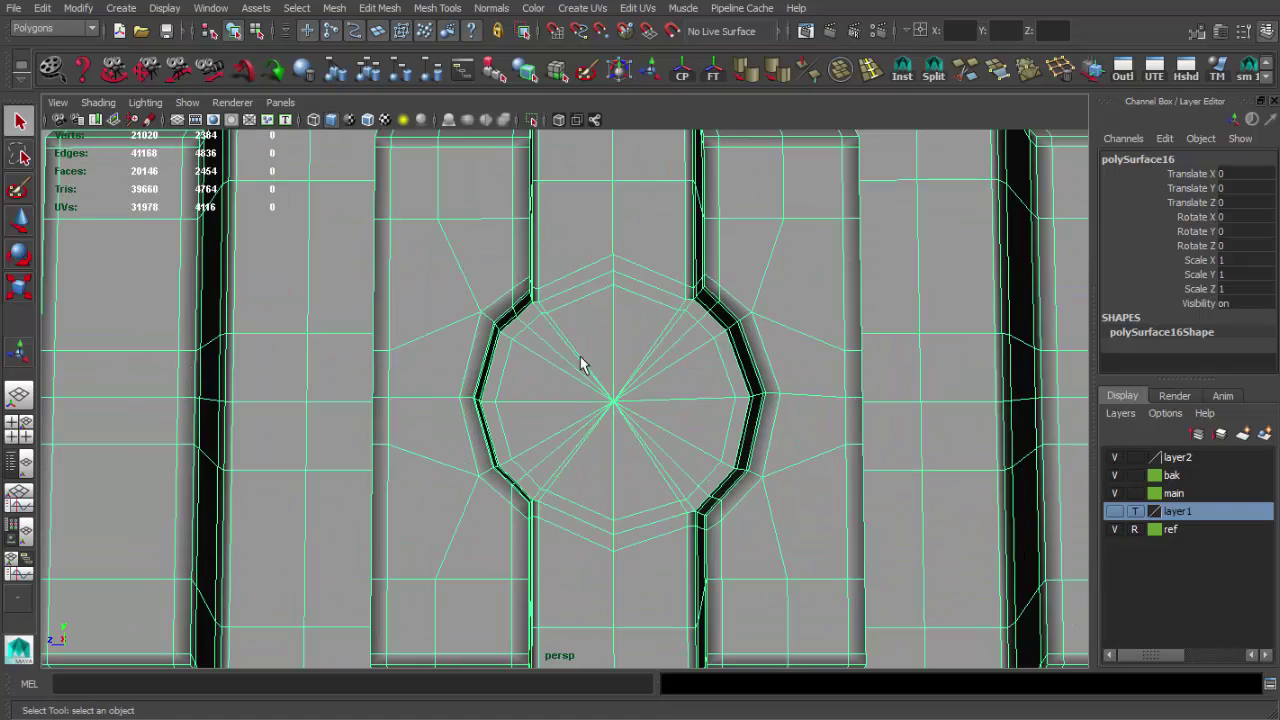
Undo the smoothing on the rail piece, returning to the close view of its hole
key(r)
scroll(600, 443, down, 5)
scroll(590, 300, down, 3)
click(586, 166)
scroll(731, 451, up, 8)
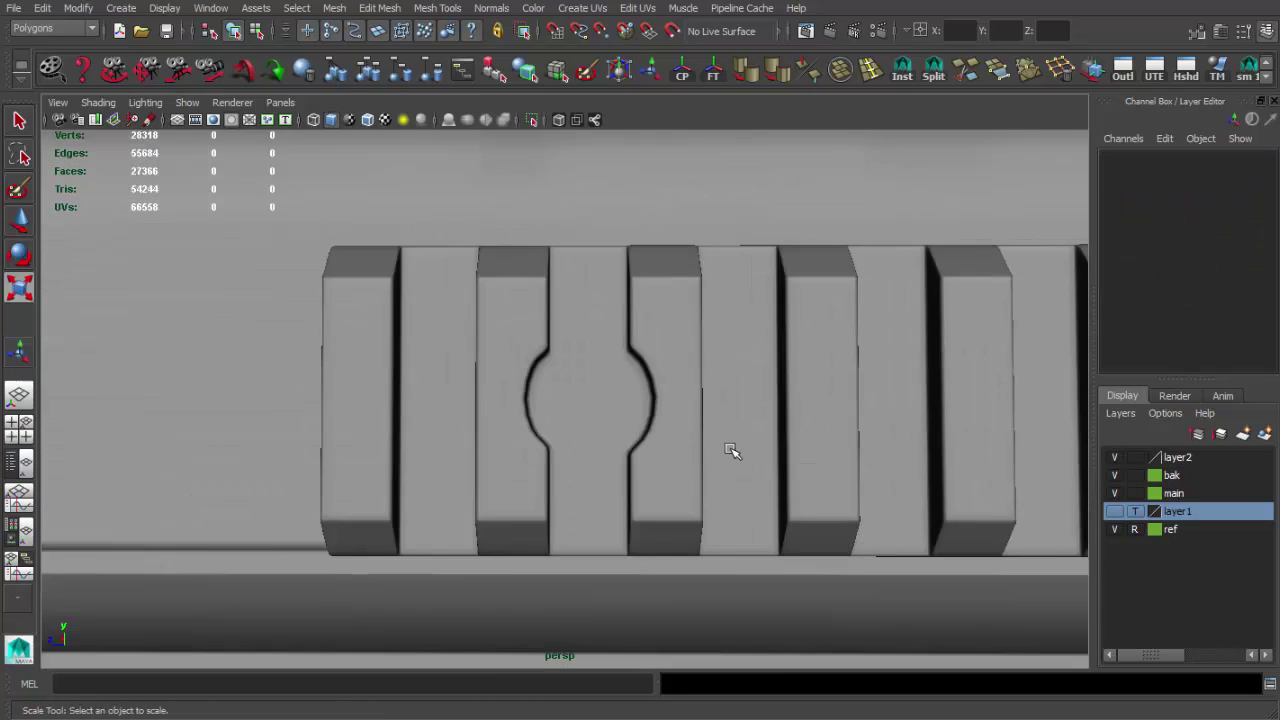
scroll(283, 337, down, 3)
scroll(263, 331, down, 2)
scroll(634, 480, up, 6)
key(ctrl+z)
key(ctrl+z)
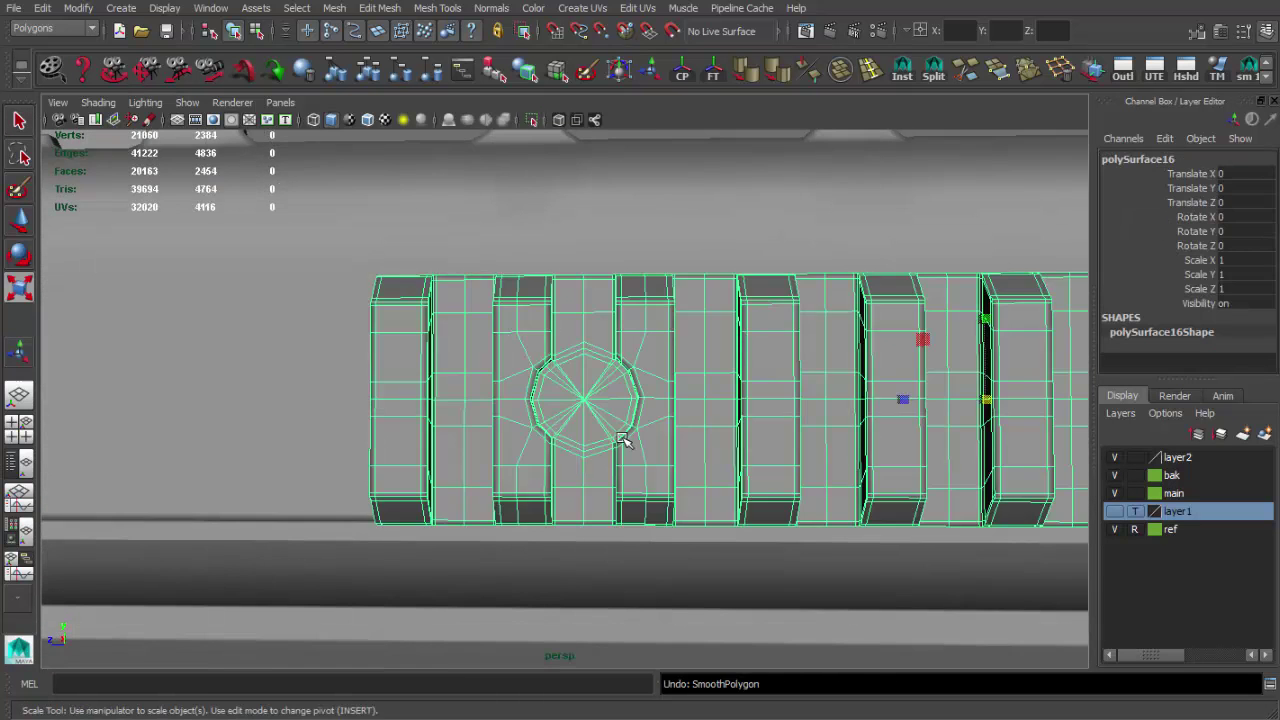
scroll(622, 440, up, 4)
key(ctrl+z)
Set layer1 to Reference and maximize the side view with the reference photo
click(1134, 511)
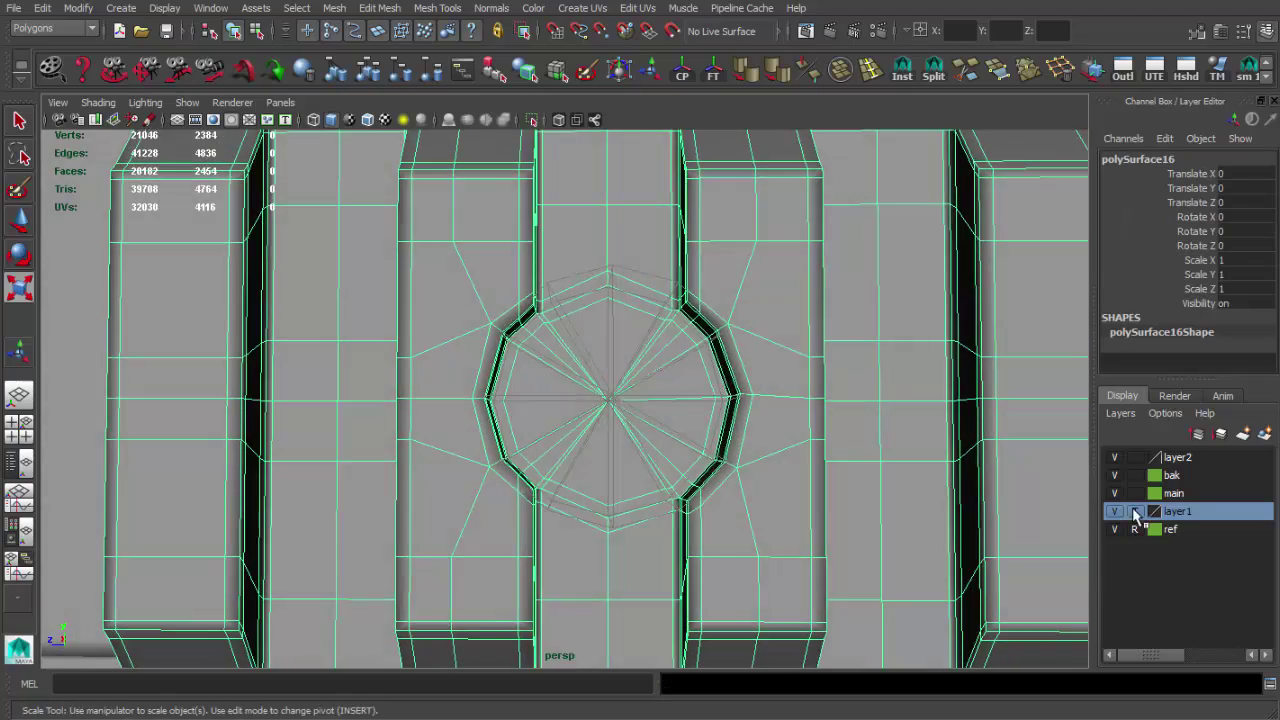
mouse_move(700, 390)
alt+mouse_down()
mouse_move(723, 366)
mouse_move(684, 394)
mouse_move(697, 380)
mouse_move(686, 374)
mouse_move(687, 406)
mouse_move(663, 403)
alt+mouse_up()
key(space)
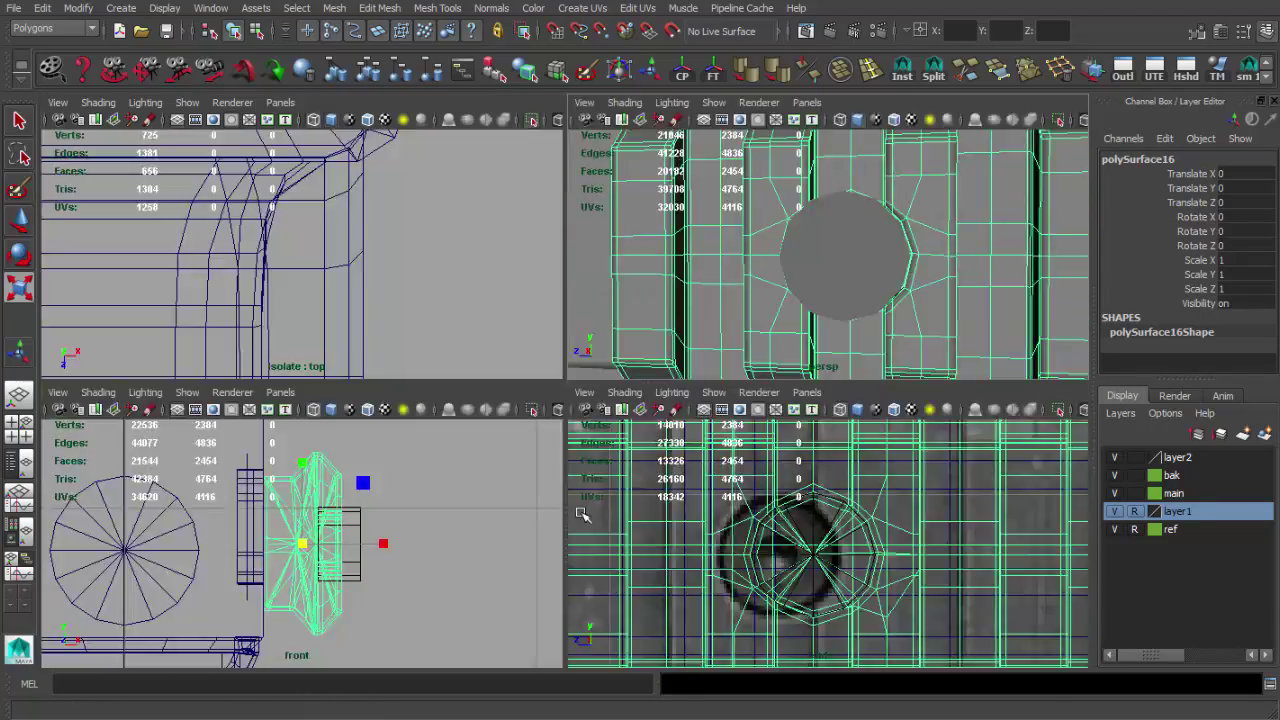
key(space)
click(1110, 512)
scroll(648, 416, up, 2)
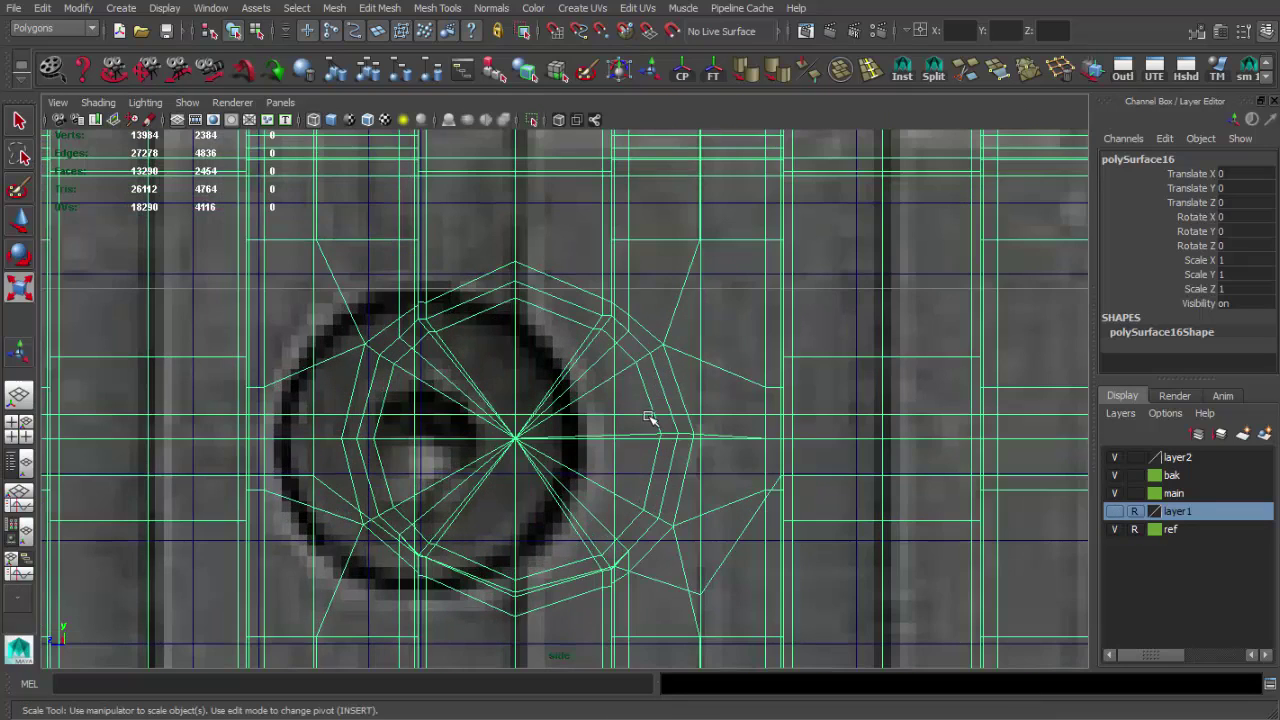
Select two opposite rim vertices of the round notch, checking the smooth preview
key(F9)
click(676, 433)
key(w)
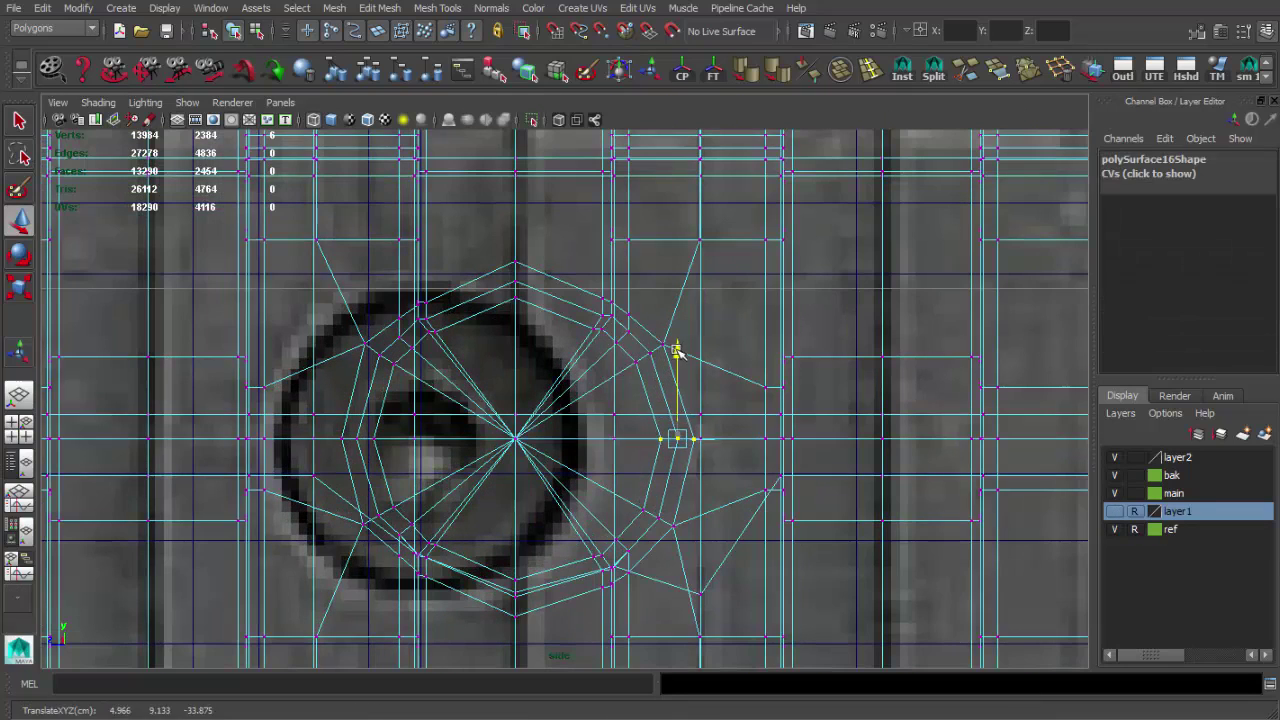
key(space)
key(space)
key(3)
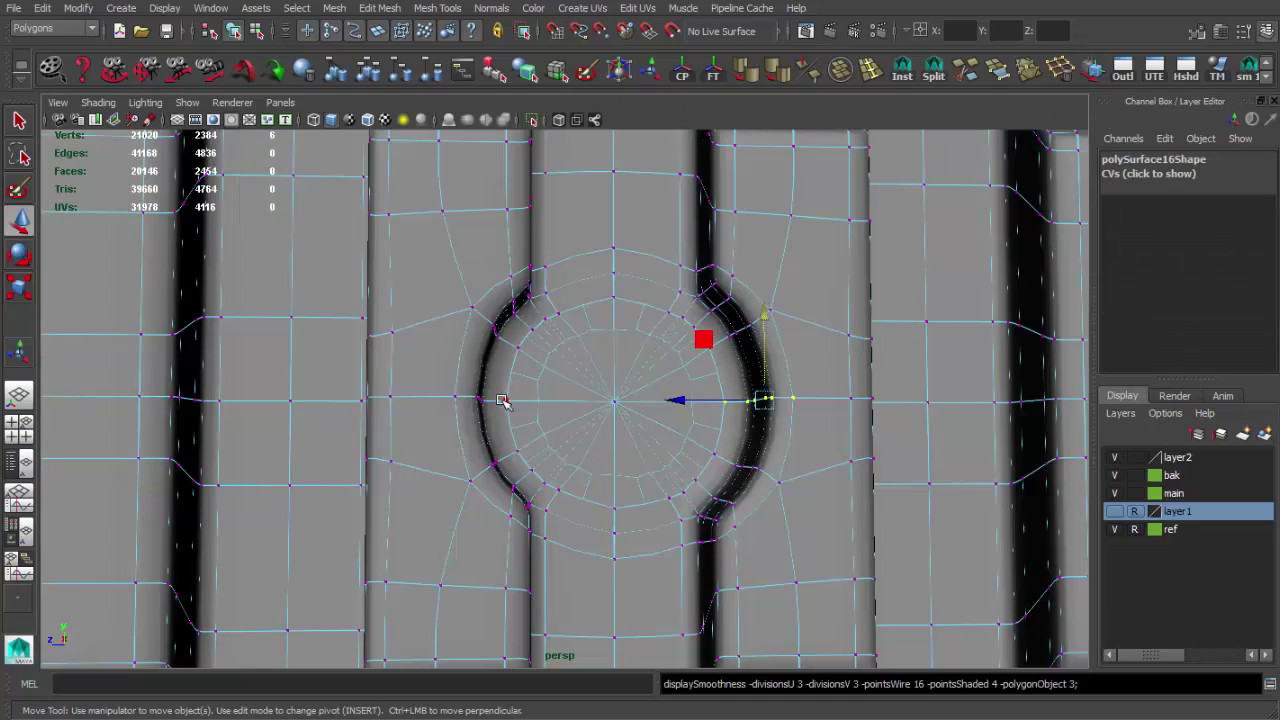
key(1)
shift+click(745, 405)
key(r)
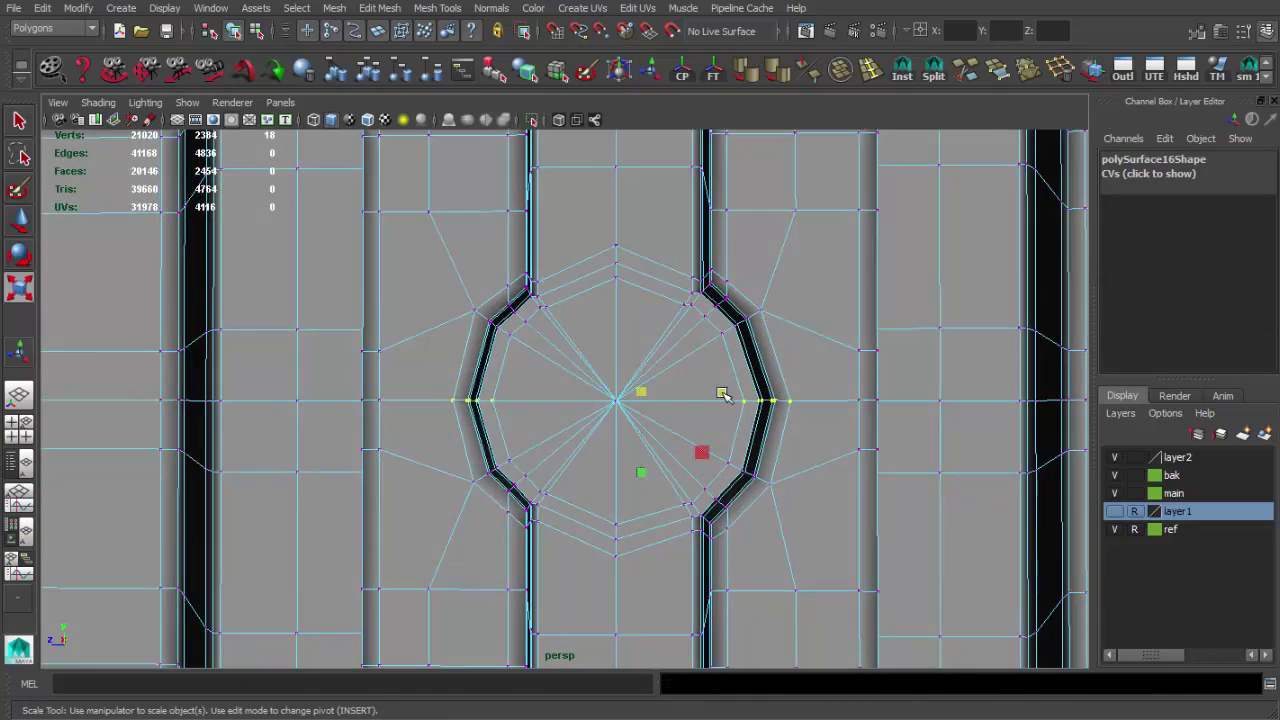
alt+drag(723, 394, 775, 295)
key(4)
key(5)
Scale the selected rim vertices from a front-on view of the rail
alt+drag(570, 335, 706, 443)
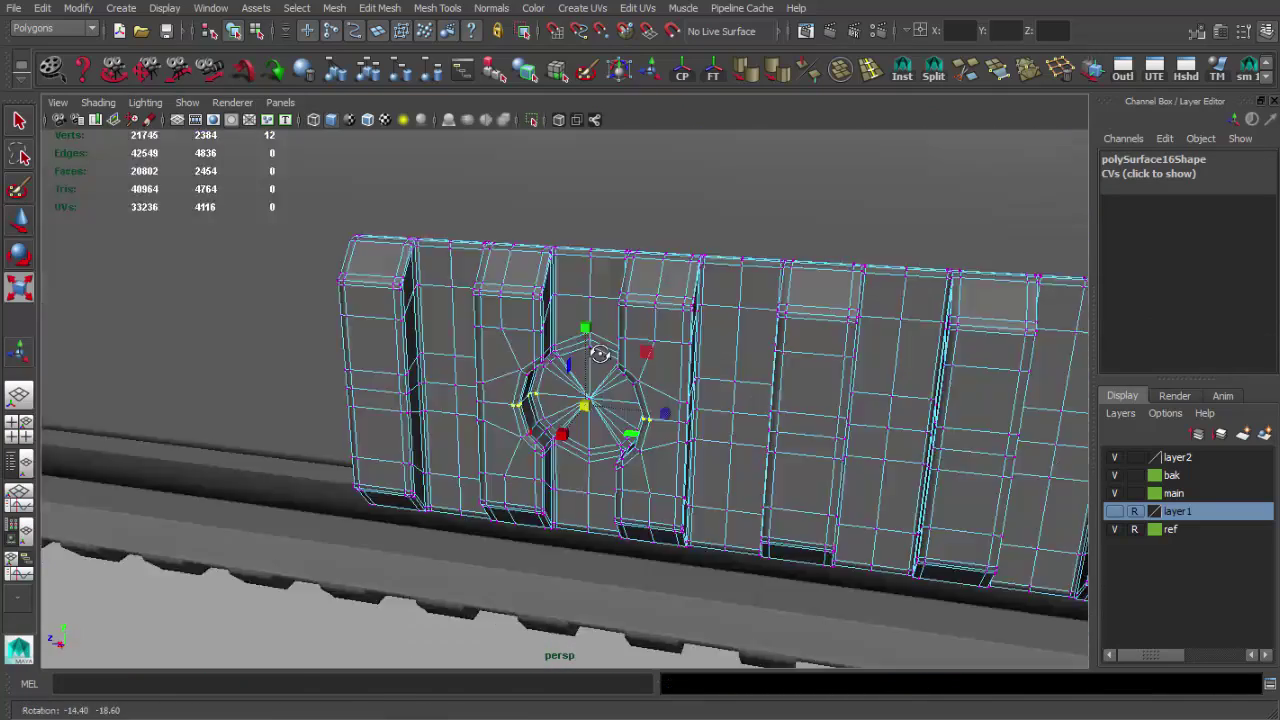
scroll(706, 443, up, 3)
scroll(677, 415, down, 1)
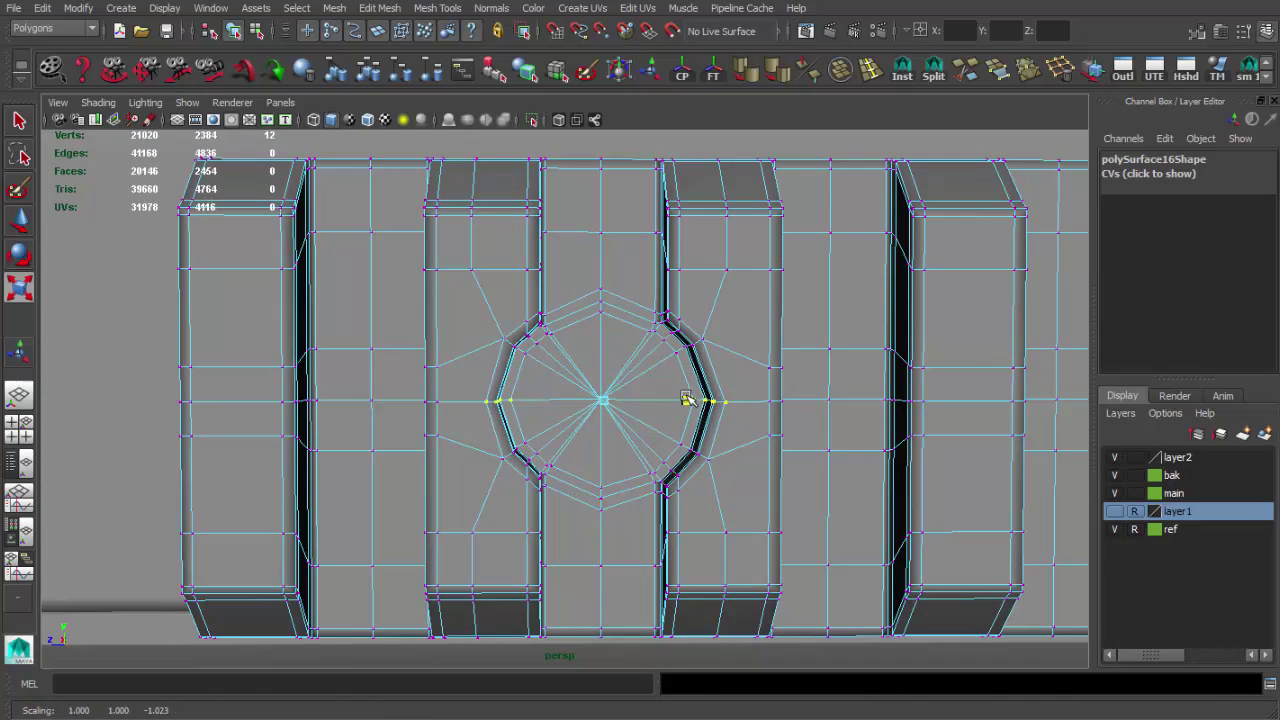
scroll(520, 400, up, 2)
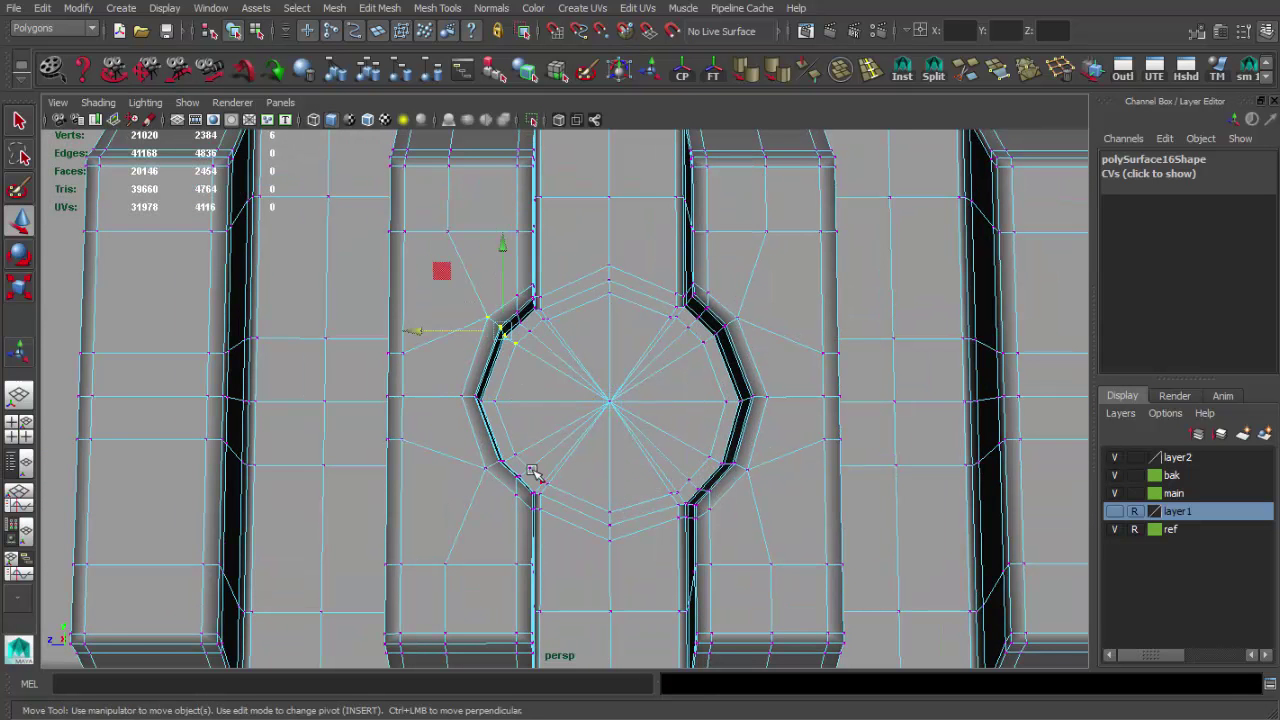
alt+drag(522, 472, 703, 472)
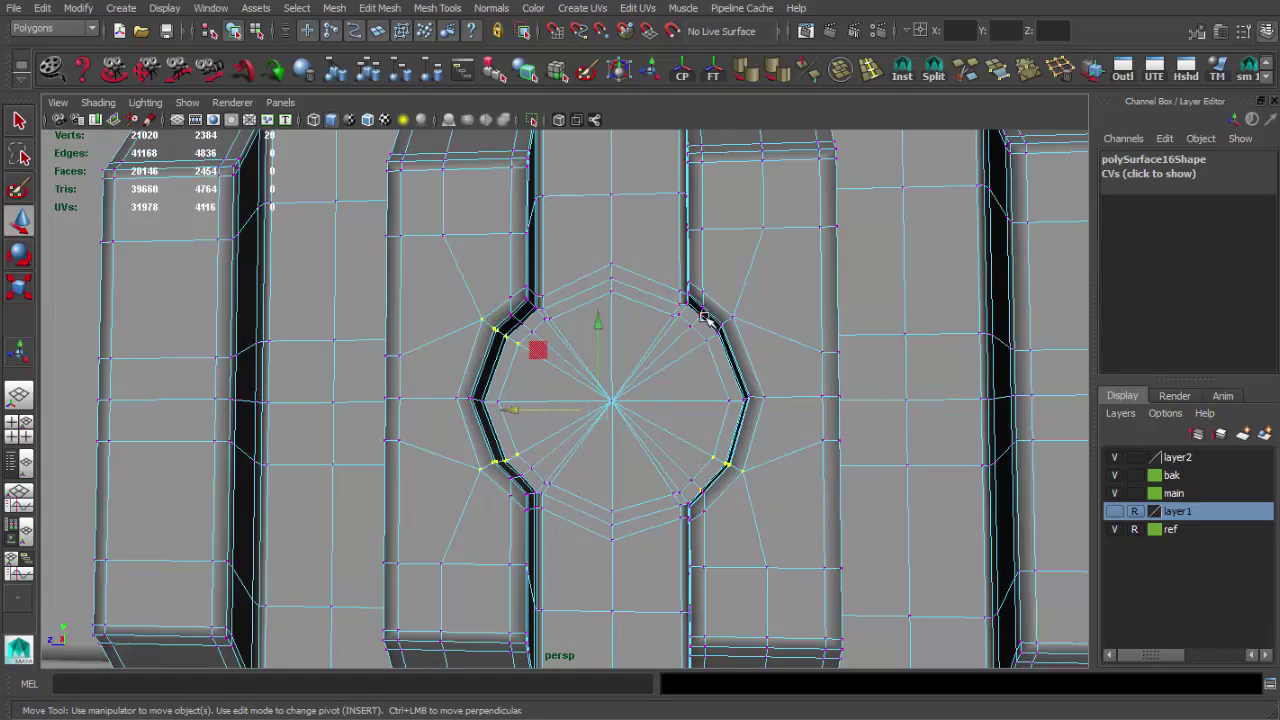
alt+drag(752, 376, 740, 316)
mouse_move(660, 400)
alt+mouse_down()
mouse_move(666, 349)
mouse_move(629, 289)
mouse_move(560, 368)
alt+mouse_up()
key(r)
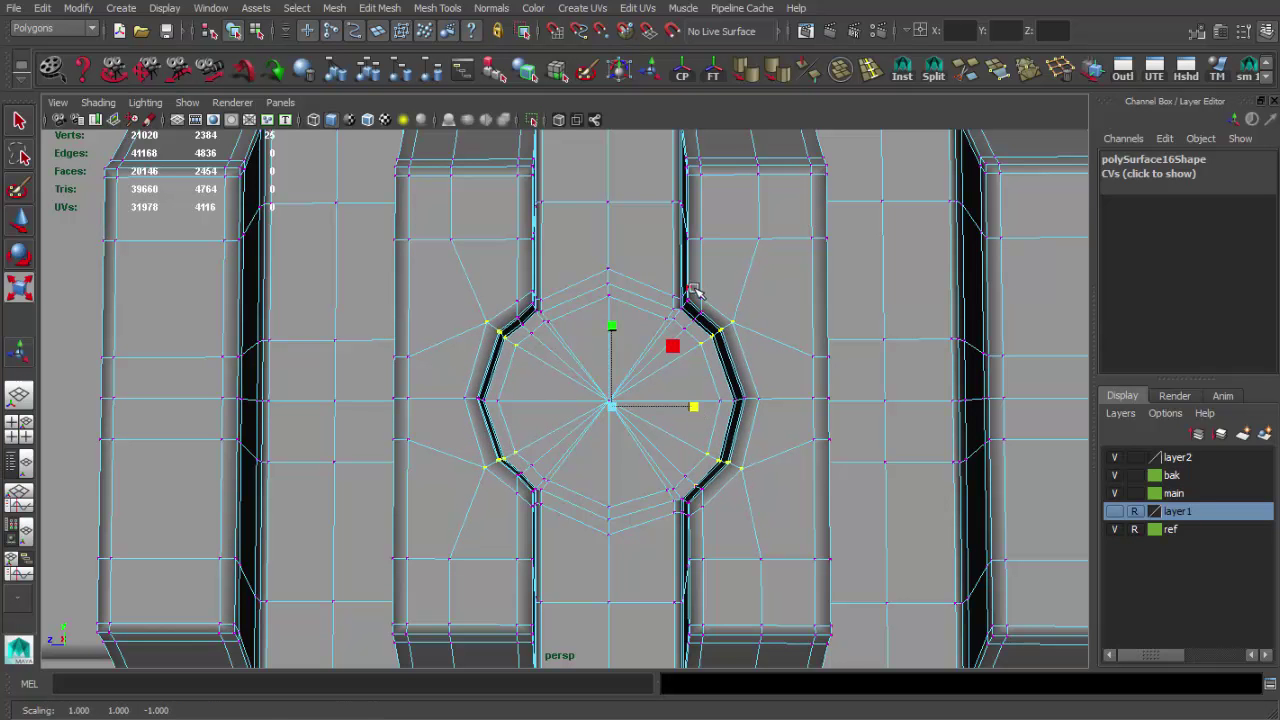
Move the rim vertices into an even circular outline and add another rim vertex
scroll(692, 290, up, 3)
scroll(516, 285, down, 3)
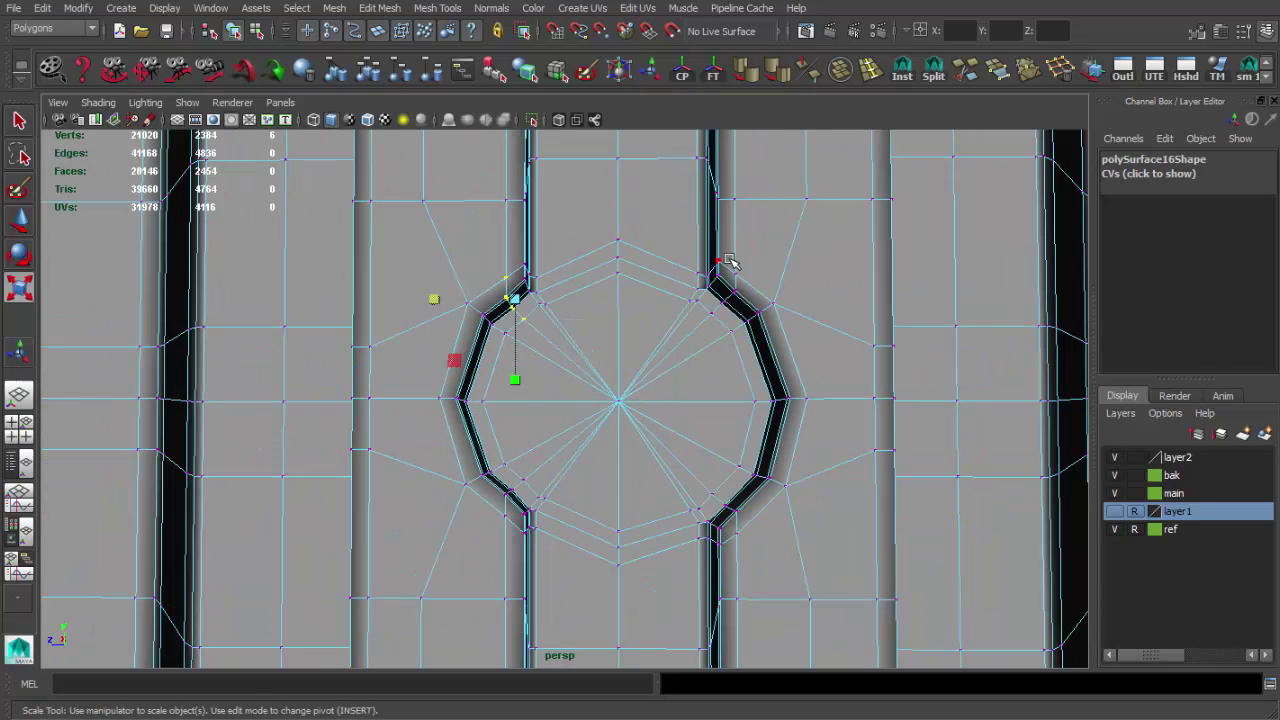
alt+drag(737, 318, 654, 354)
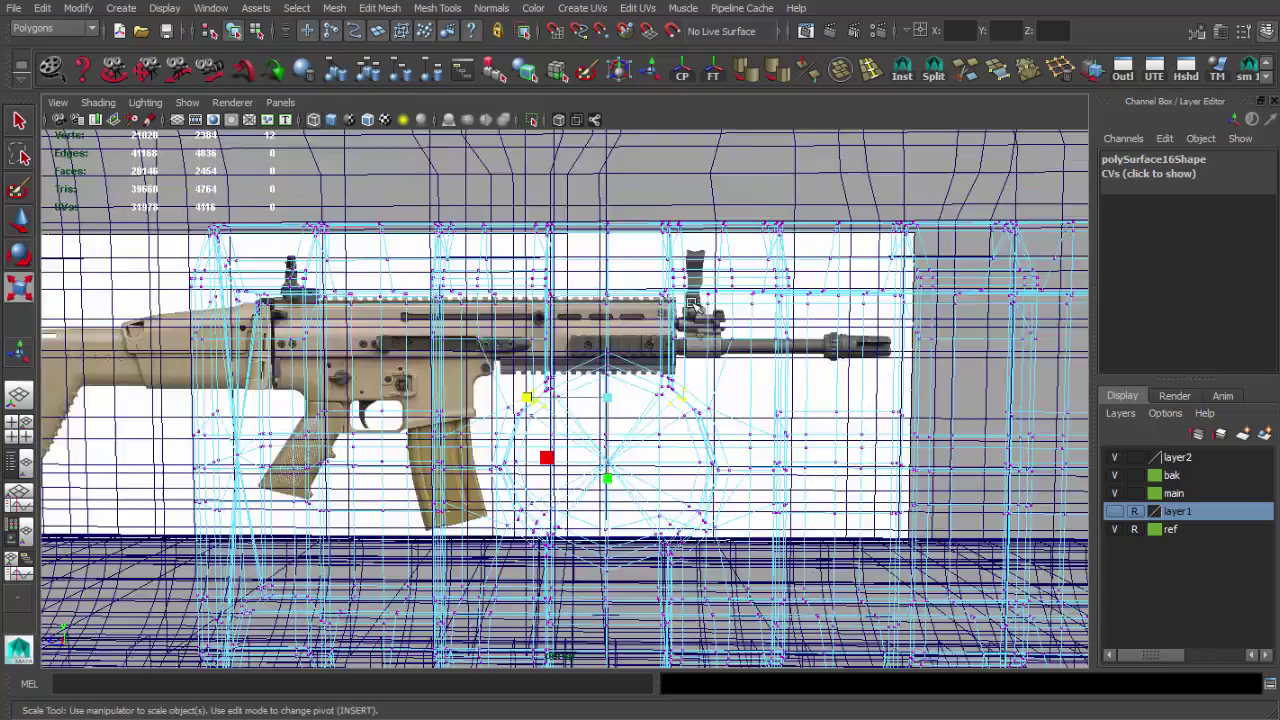
key(w)
alt+middle_drag(622, 301, 600, 235)
scroll(570, 432, up, 3)
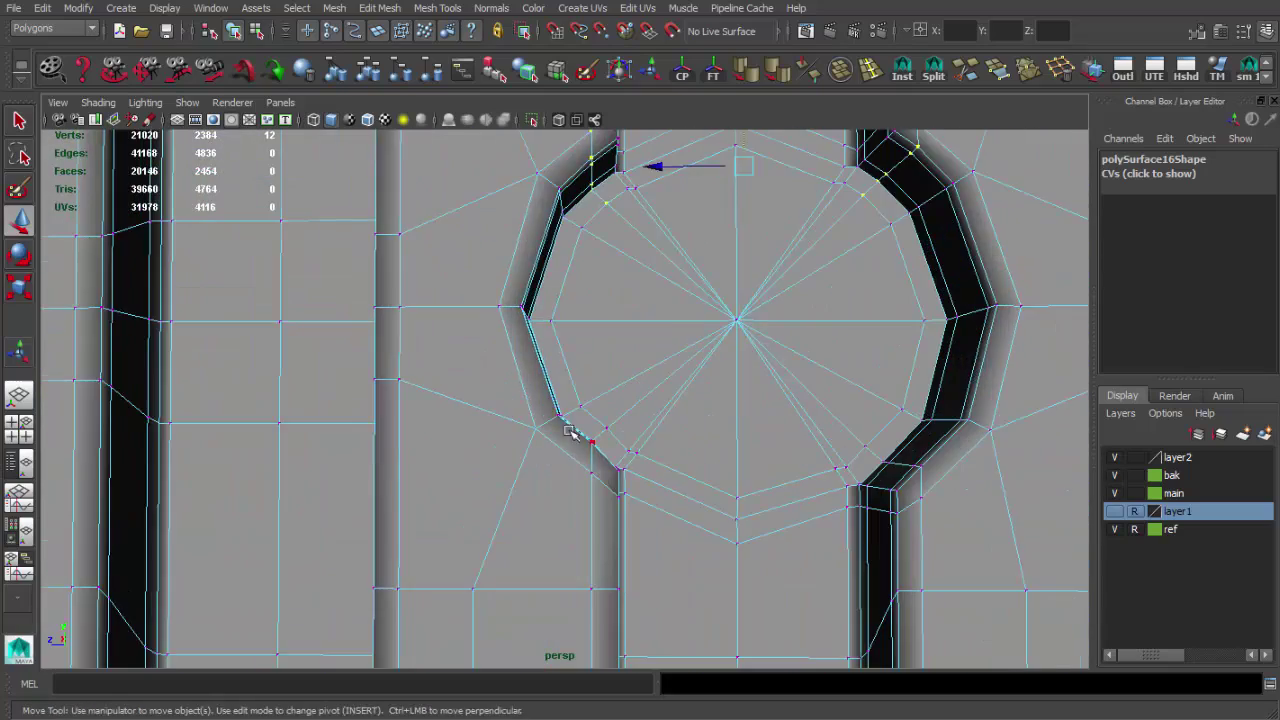
mouse_move(620, 420)
alt+mouse_down()
mouse_move(622, 462)
mouse_move(498, 366)
alt+mouse_up()
shift+click(607, 446)
Smooth the rail piece as a preview and orbit around the rifle to inspect it
key(q)
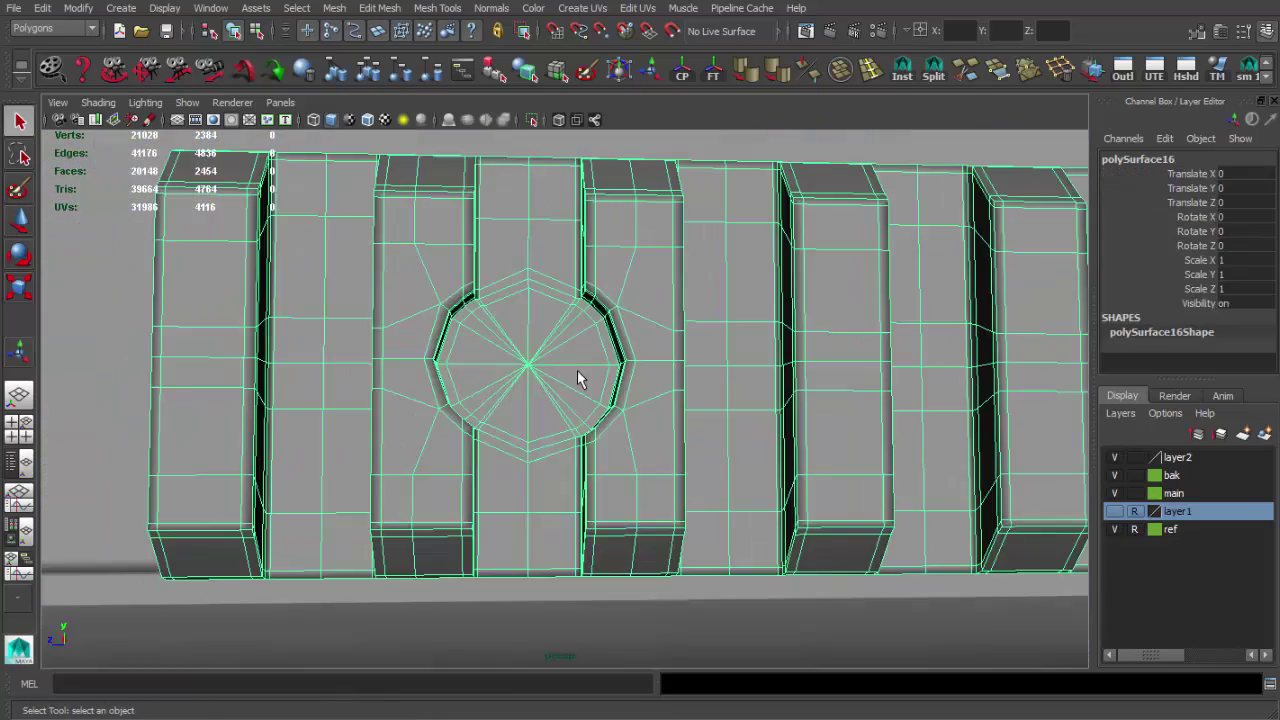
shift+right_drag(580, 378, 637, 451)
mouse_move(661, 452)
alt+mouse_down()
mouse_move(457, 428)
mouse_move(643, 443)
alt+mouse_up()
scroll(643, 434, down, 5)
scroll(668, 433, up, 8)
scroll(643, 443, up, 2)
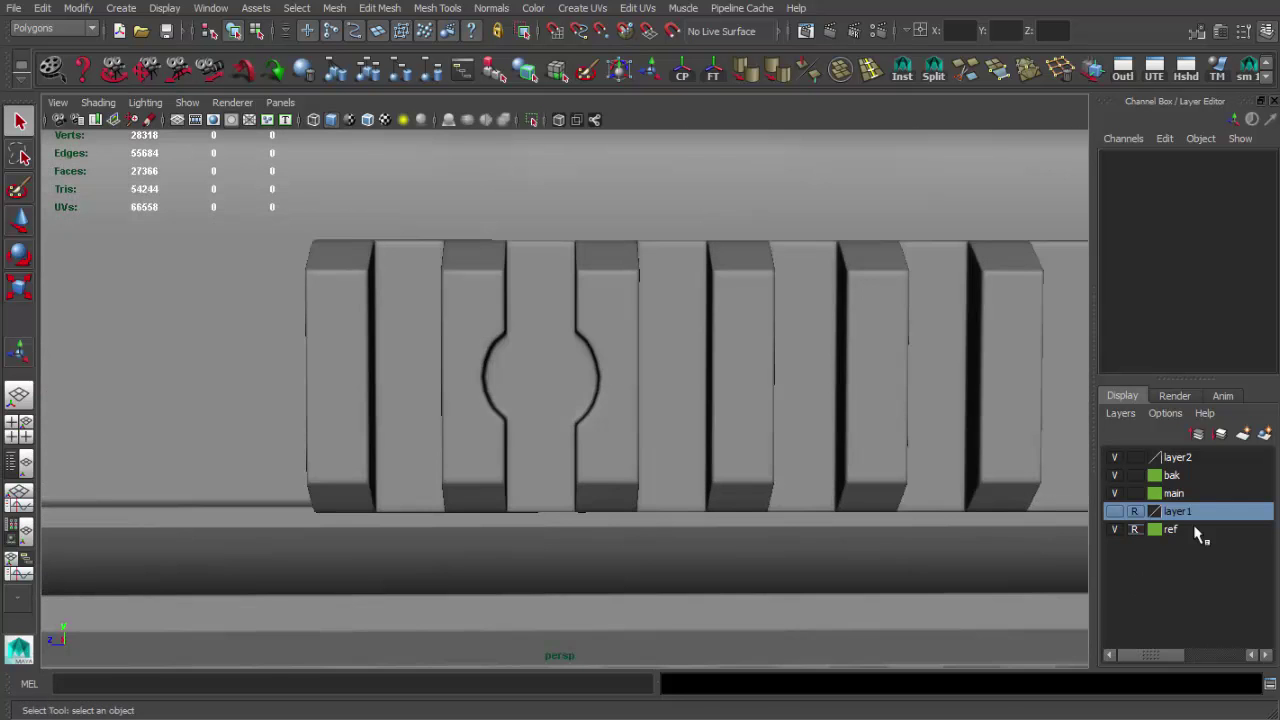
scroll(624, 396, up, 3)
mouse_move(624, 396)
alt+mouse_down()
mouse_move(646, 397)
mouse_move(606, 380)
mouse_move(646, 383)
mouse_move(632, 387)
mouse_move(646, 437)
alt+mouse_up()
Undo the smoothing, show layer1 in the side view, and move the marquee-selected hole-ring vertices
key(ctrl+z)
key(ctrl+z)
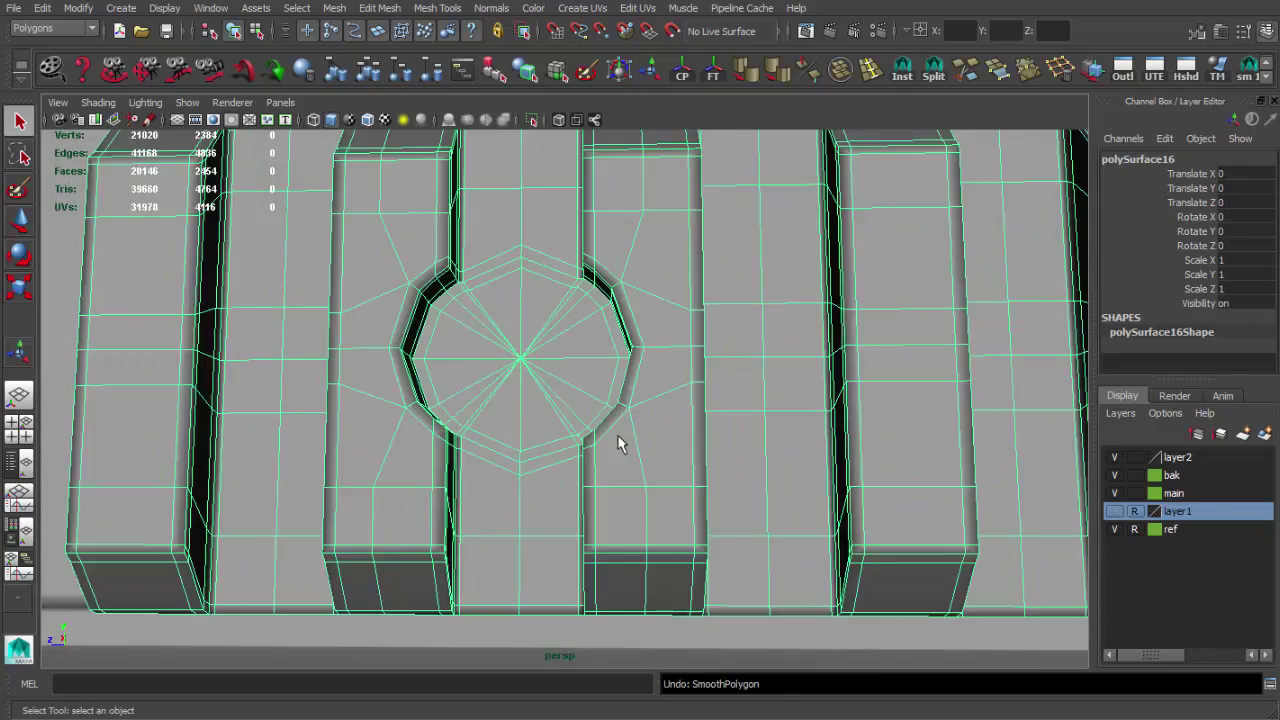
key(ctrl+z)
key(space)
click(1114, 511)
key(space)
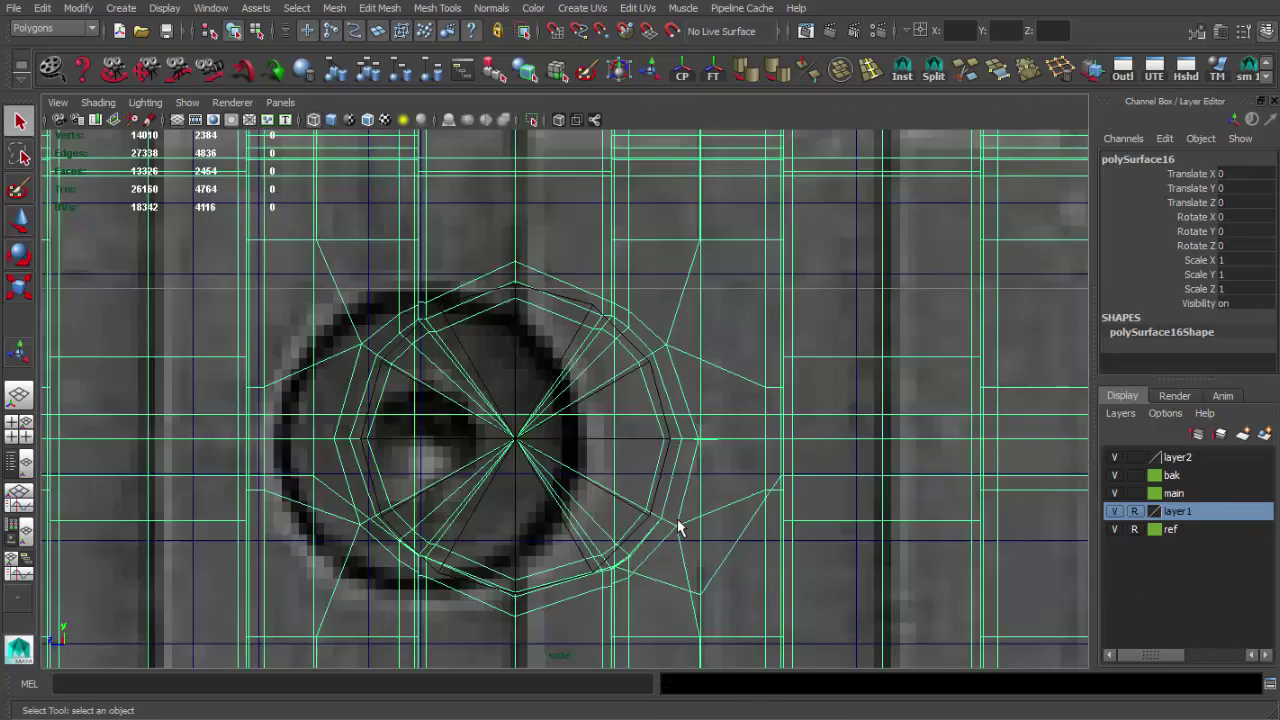
scroll(677, 523, up, 3)
click(405, 387)
drag(601, 525, 772, 528)
key(w)
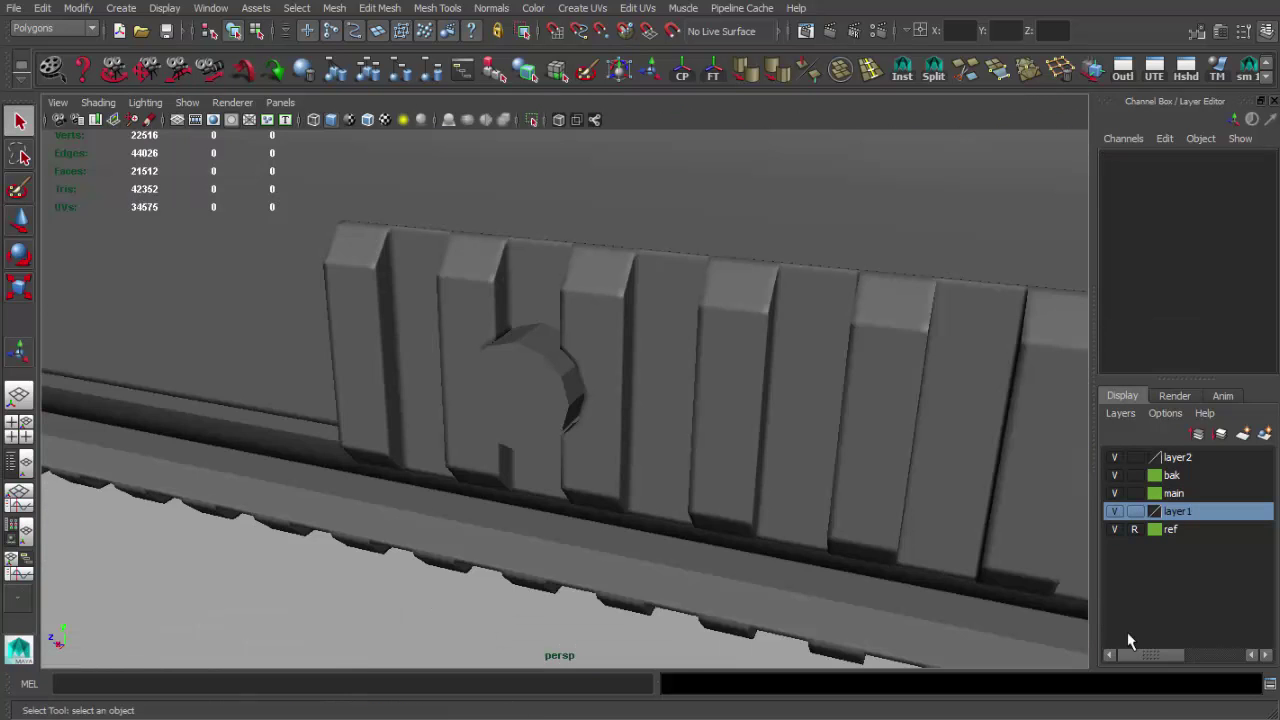
Hide layer1 to view the rail and barrel together, then show layer1 again
click(1114, 511)
alt+drag(794, 466, 810, 460)
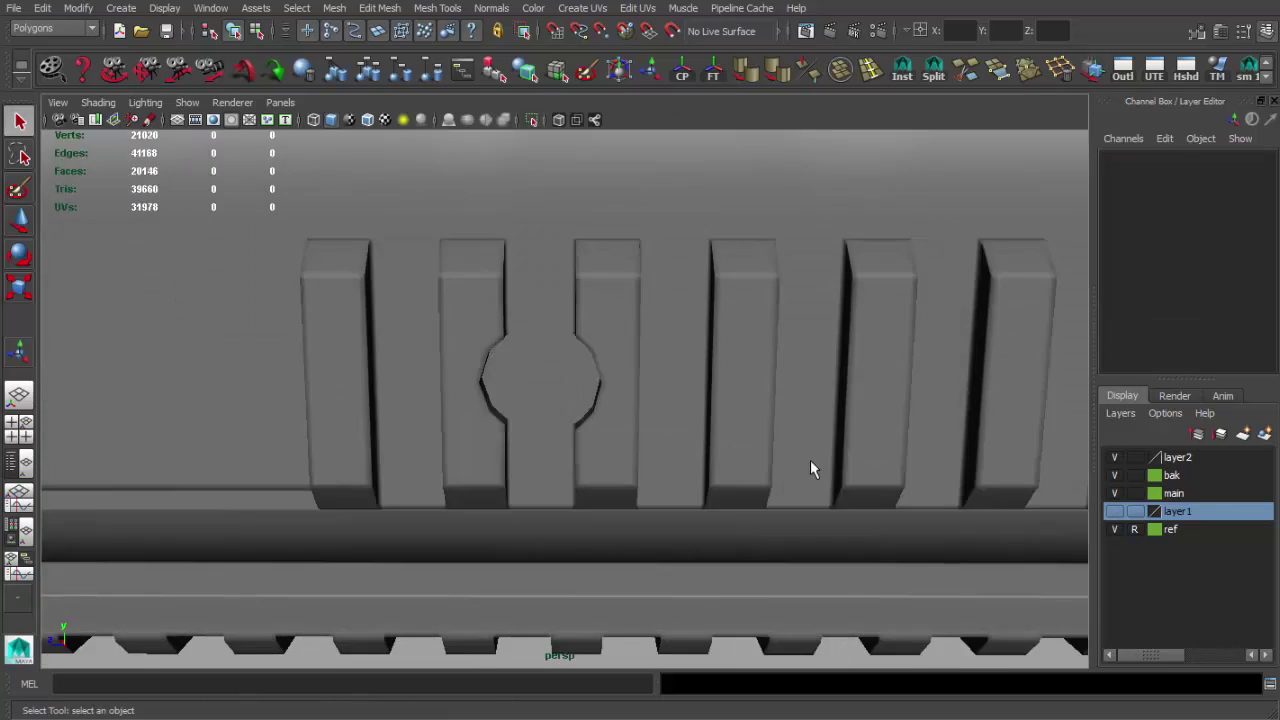
alt+right_drag(810, 460, 437, 403)
alt+drag(437, 403, 700, 534)
click(1114, 511)
mouse_move(546, 463)
alt+mouse_down()
mouse_move(749, 486)
mouse_move(611, 429)
mouse_move(543, 455)
mouse_move(594, 423)
mouse_move(554, 443)
mouse_move(736, 404)
mouse_move(714, 434)
alt+mouse_up()
click(550, 455)
Select the barrel cylinder pCylinder1 and set its Translate Y and Z to 0
alt+right_drag(714, 434, 657, 423)
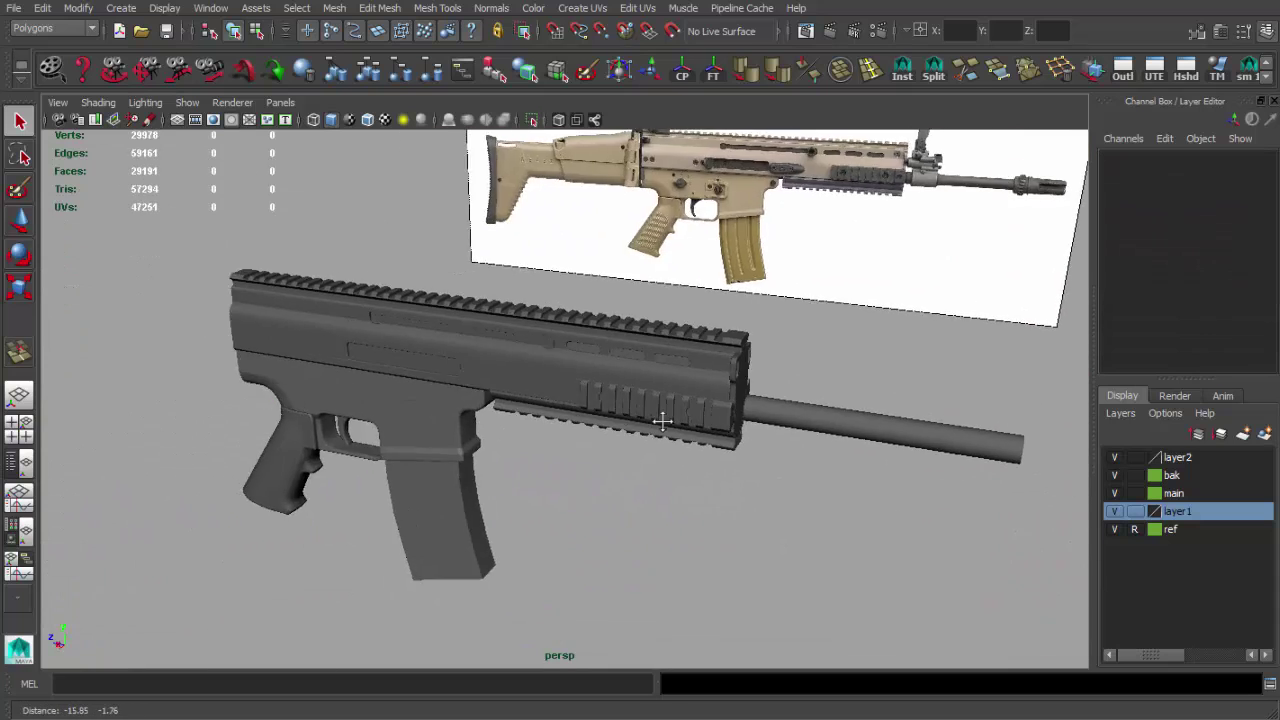
alt+drag(657, 423, 686, 400)
alt+right_drag(686, 400, 585, 415)
click(585, 415)
alt+drag(666, 423, 686, 429)
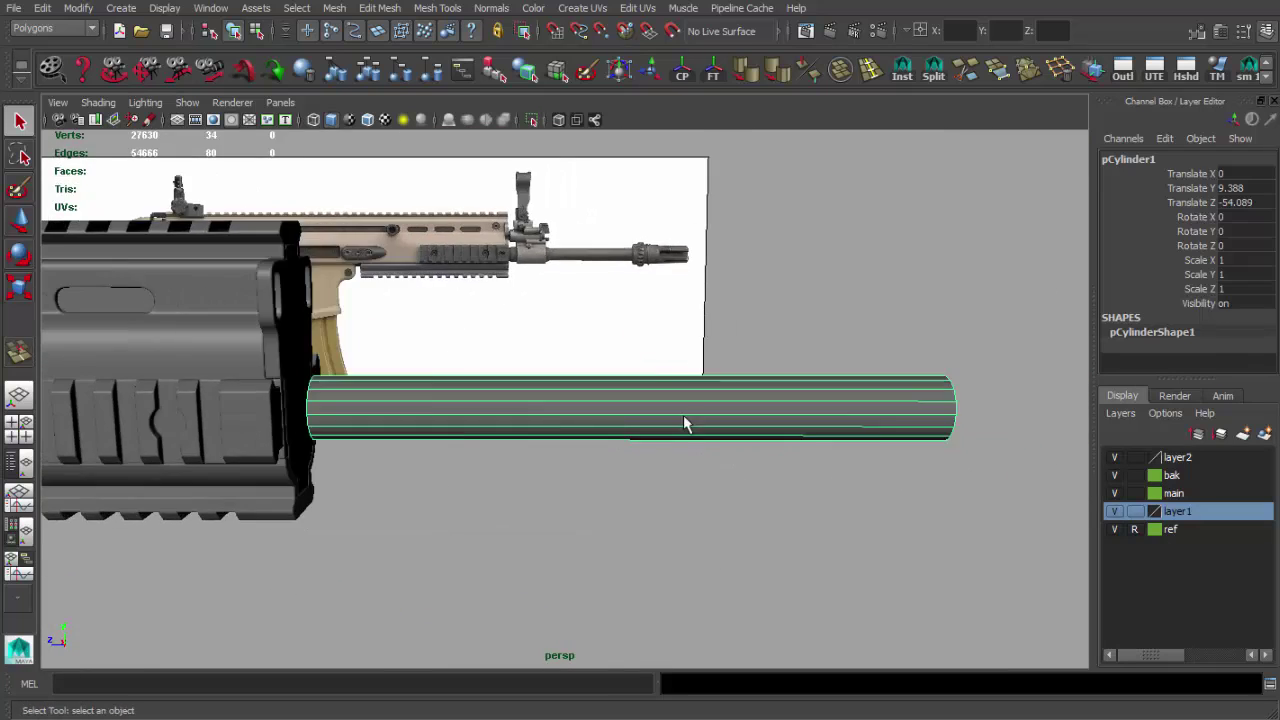
alt+right_drag(686, 429, 723, 494)
drag(723, 494, 805, 453)
alt+right_drag(805, 453, 588, 414)
key(r)
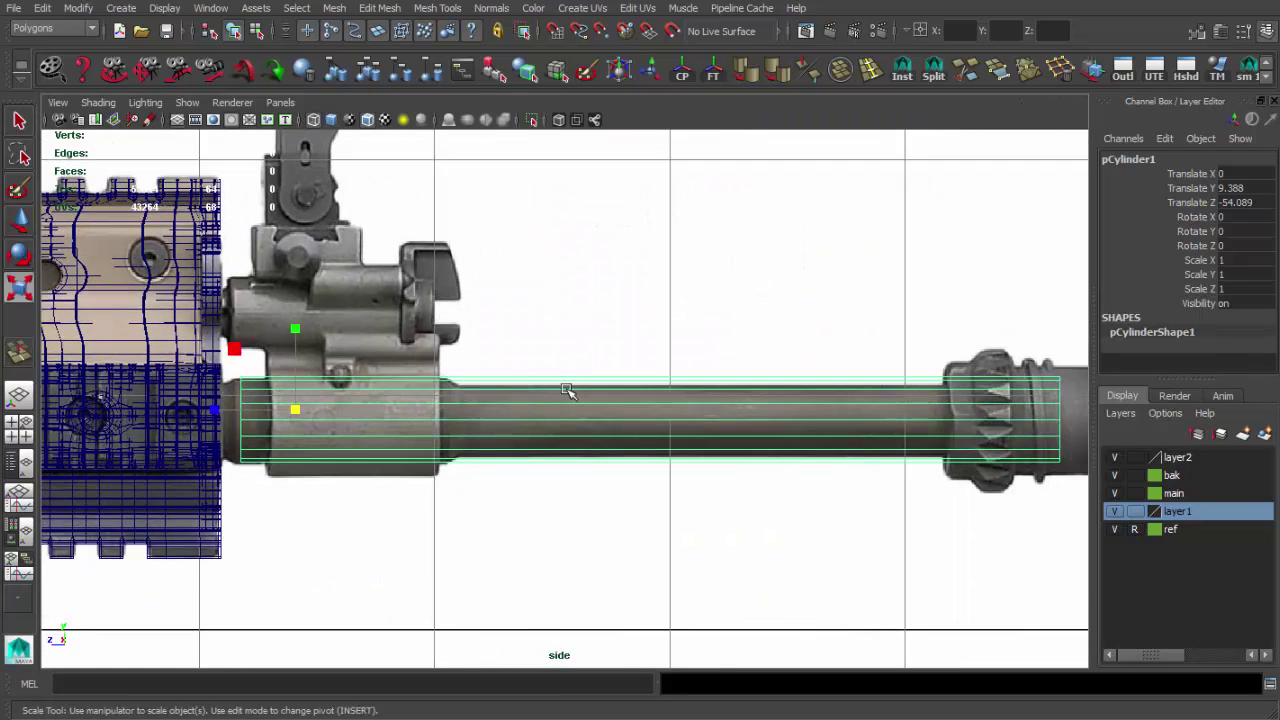
click(682, 75)
click(713, 75)
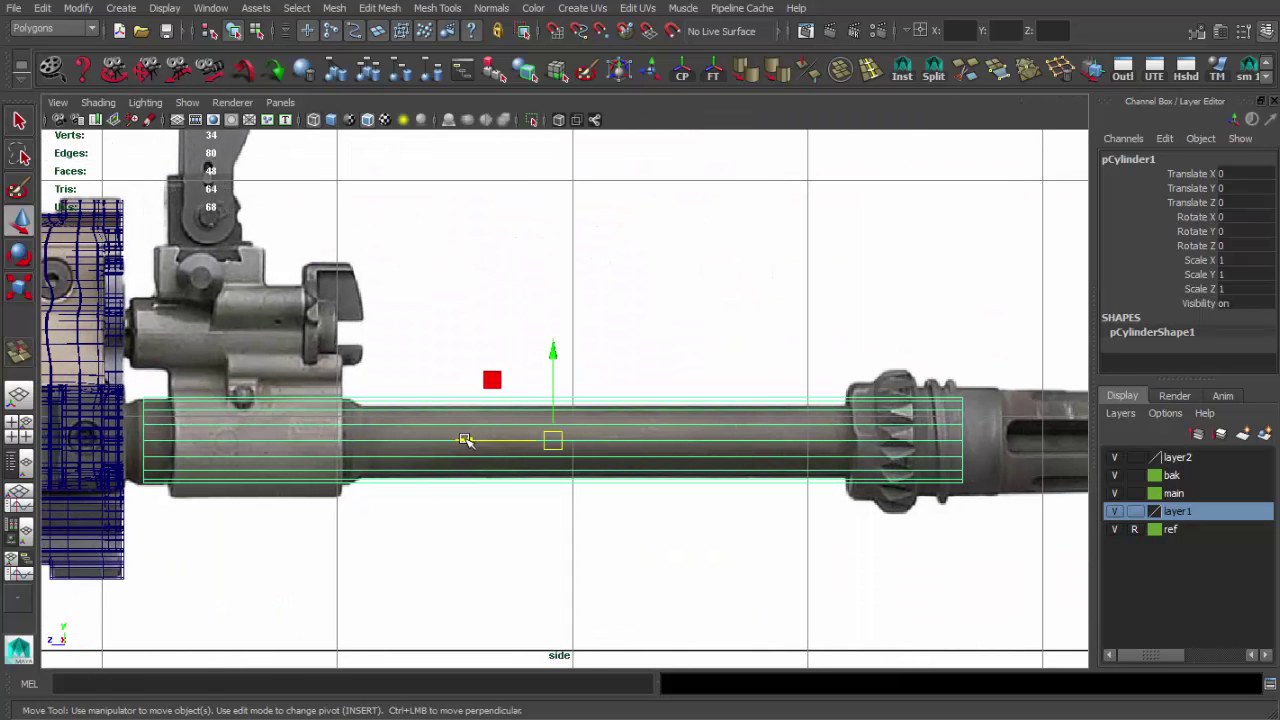
Extrude the barrel's rear end faces beside the gas block and scale them
alt+right_drag(448, 438, 642, 333)
key(F11)
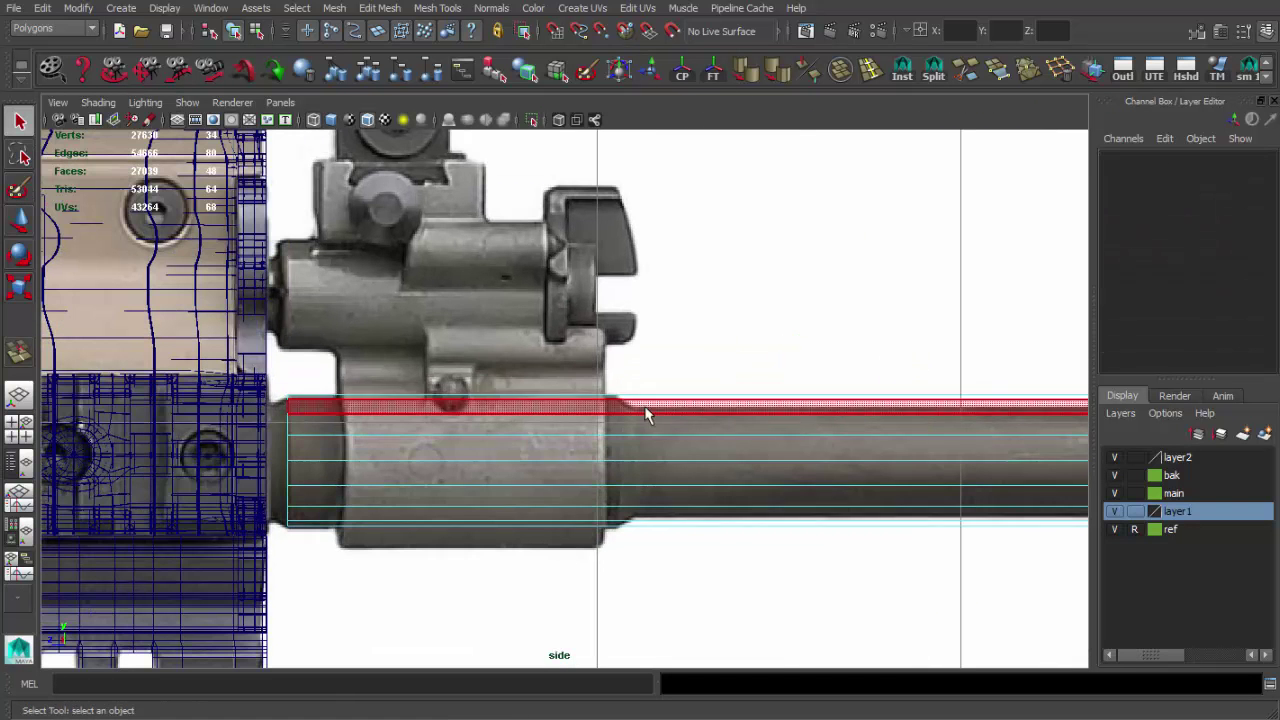
drag(652, 414, 671, 536)
alt+middle_drag(671, 536, 776, 526)
key(ctrl+e)
key(r)
alt+right_drag(310, 450, 452, 484)
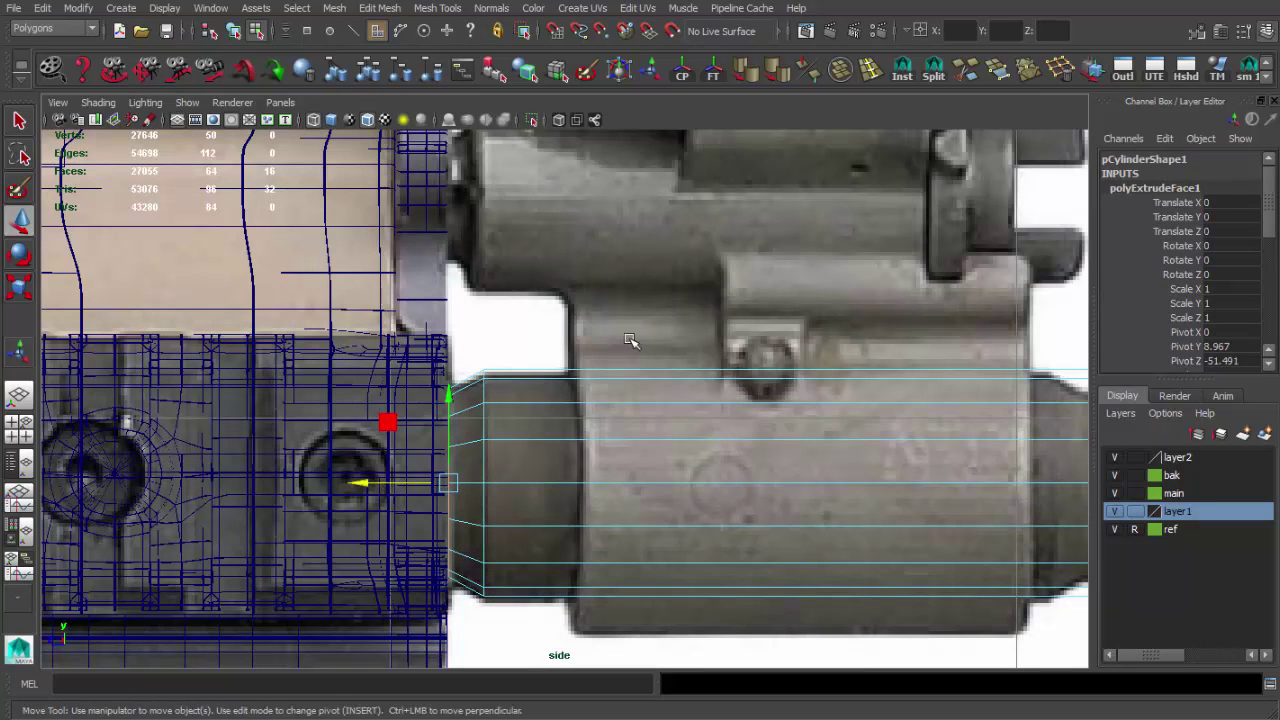
Insert an edge loop near the barrel's rear end and extrude the edge
shift+right_drag(630, 341, 470, 413)
scroll(464, 427, up, 2)
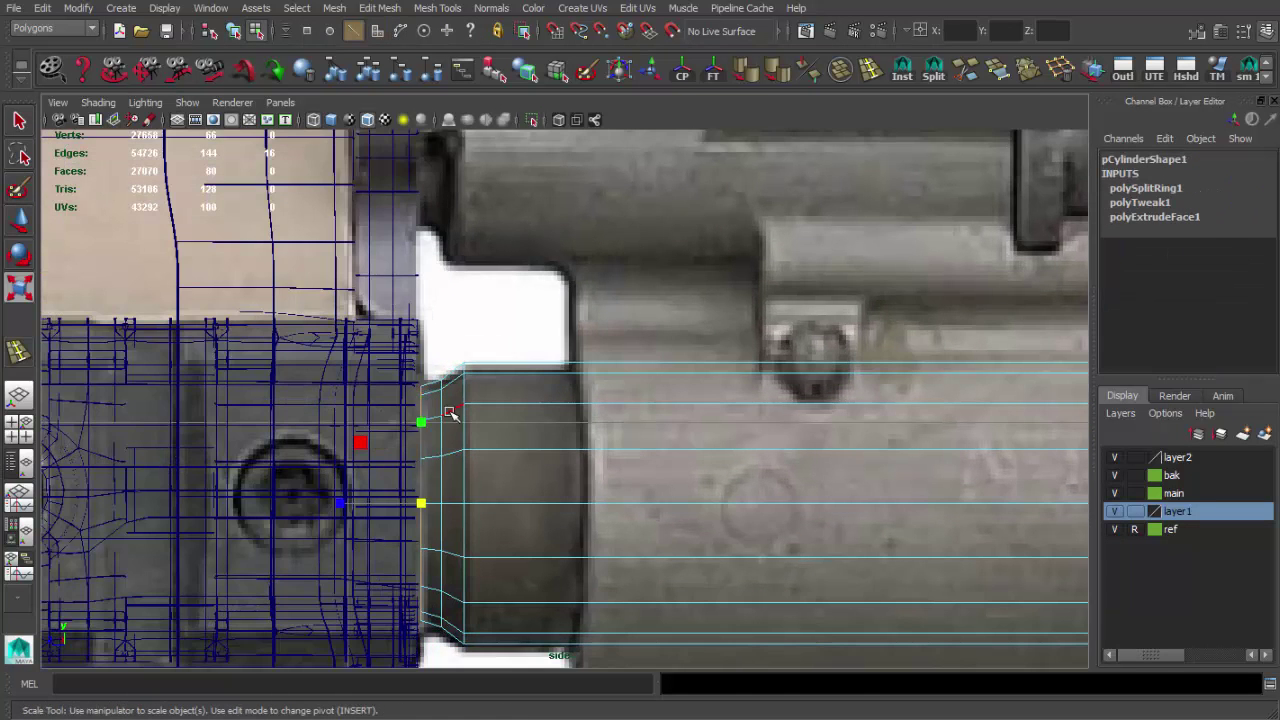
key(ctrl+e)
key(w)
scroll(326, 508, up, 2)
Add an edge loop where the barrel steps down from the gas block
shift+right_drag(486, 372, 557, 382)
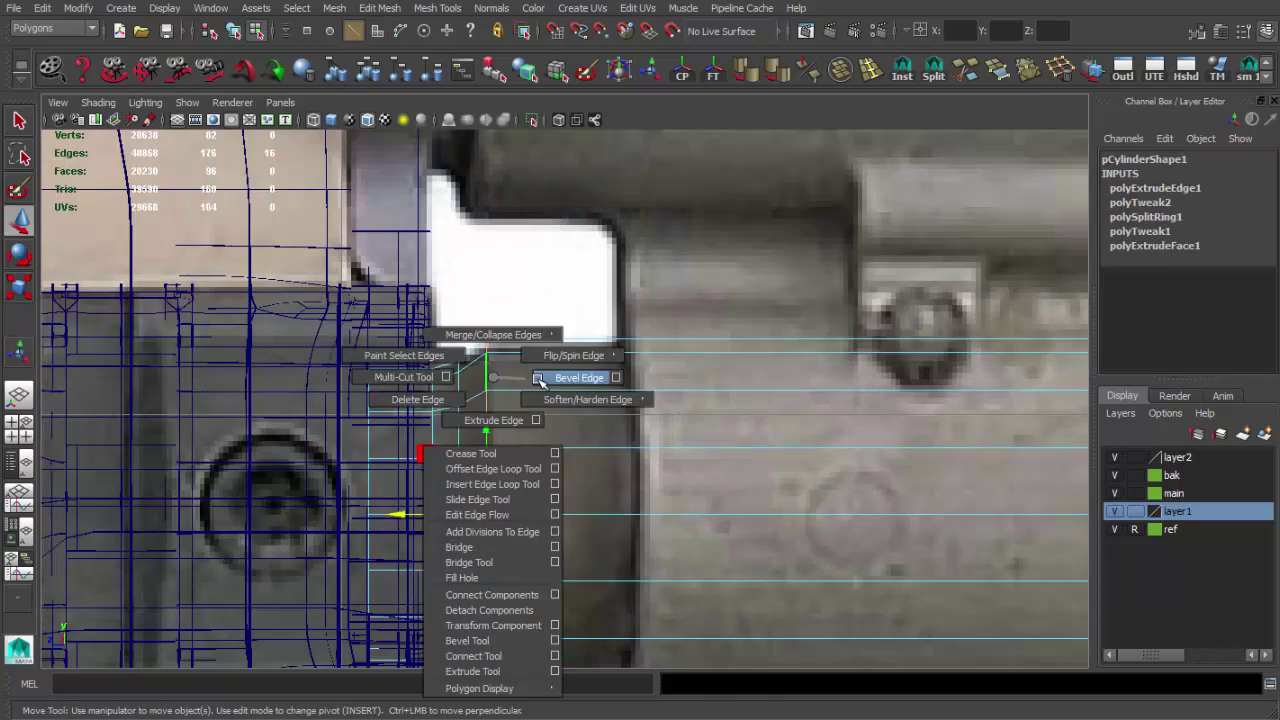
key(r)
scroll(700, 300, down, 3)
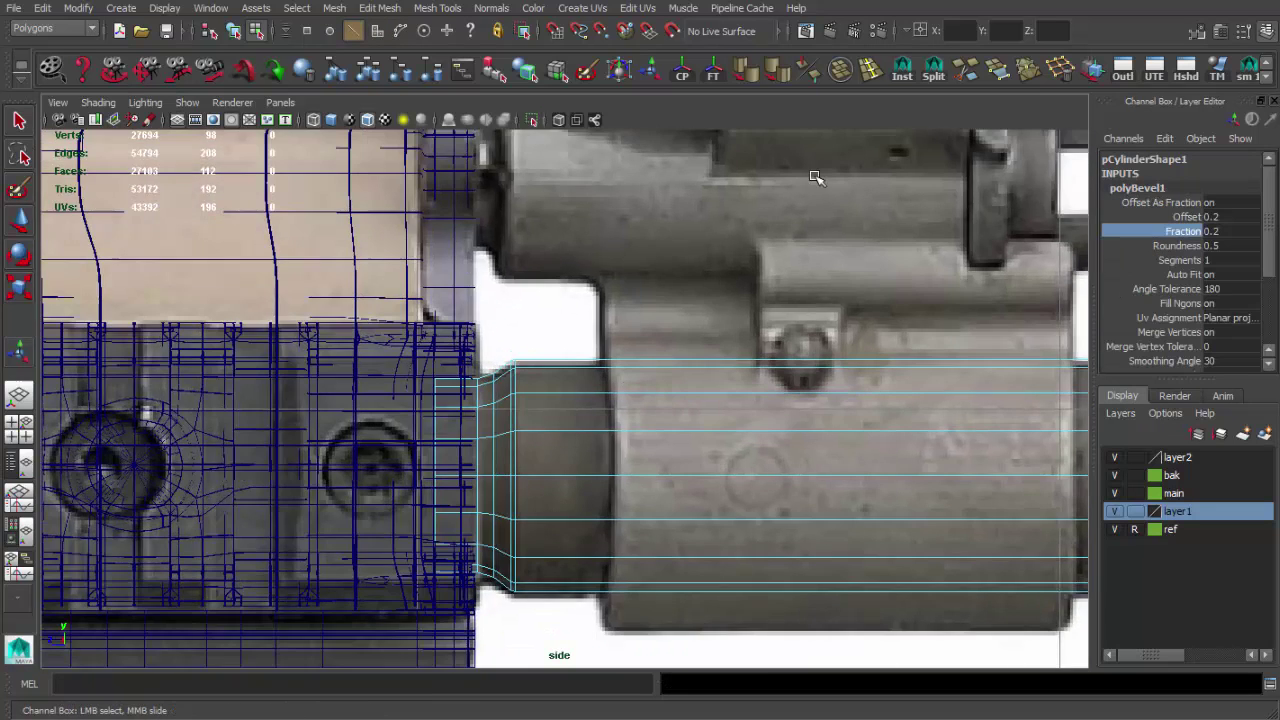
shift+right_drag(811, 177, 549, 394)
click(605, 400)
scroll(608, 417, up, 2)
scroll(641, 363, up, 2)
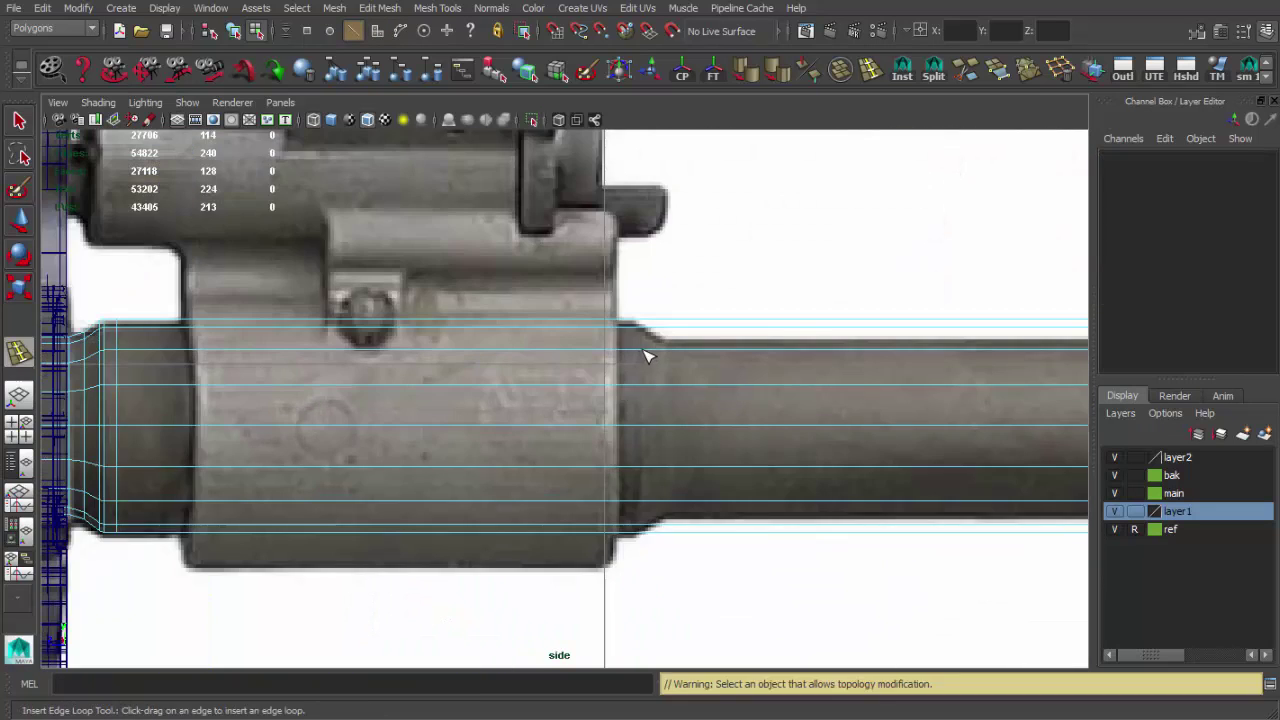
click(642, 352)
scroll(678, 372, down, 3)
Scale down the vertex rings of the thin barrel section to match the photo
key(q)
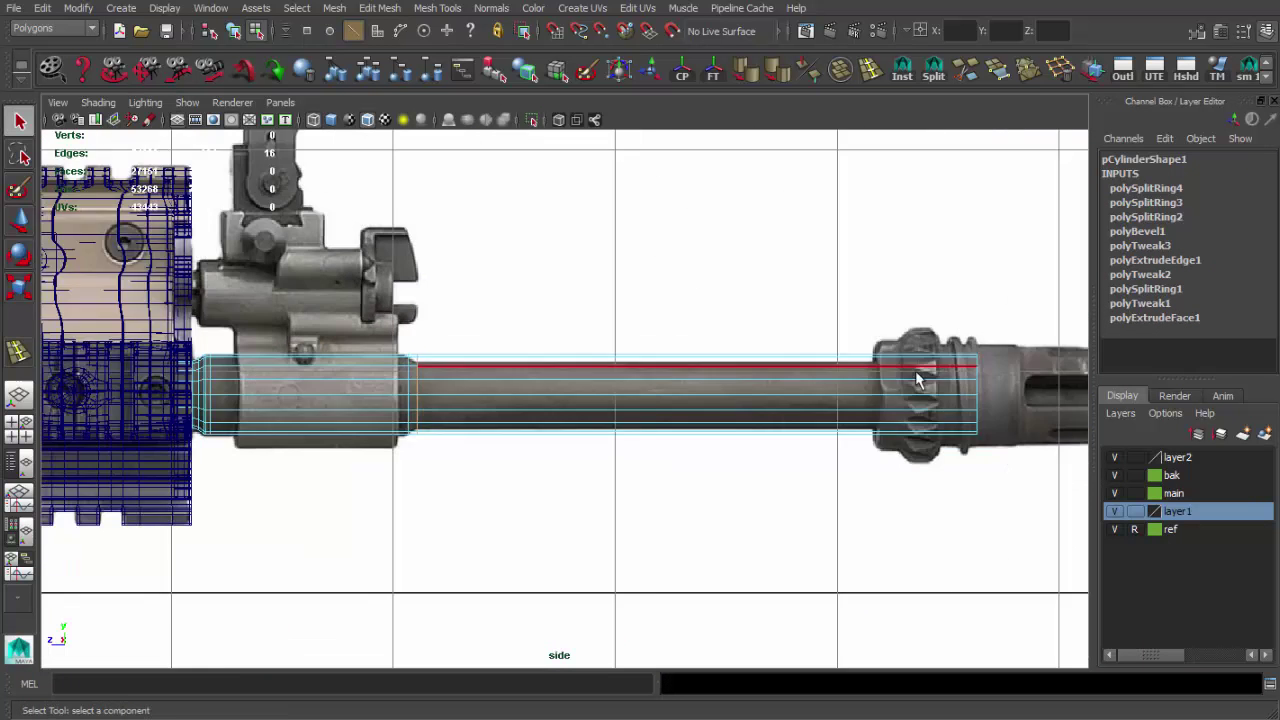
scroll(917, 371, up, 2)
drag(838, 437, 775, 330)
scroll(313, 353, up, 2)
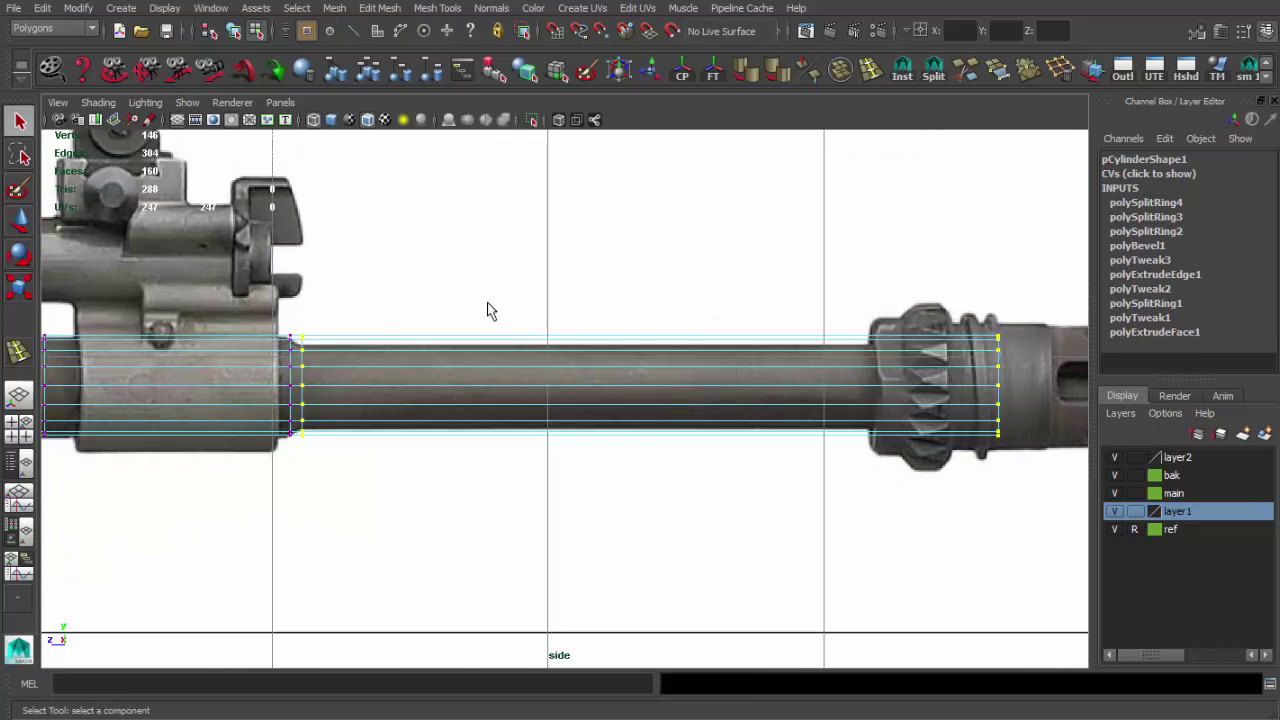
drag(648, 385, 588, 372)
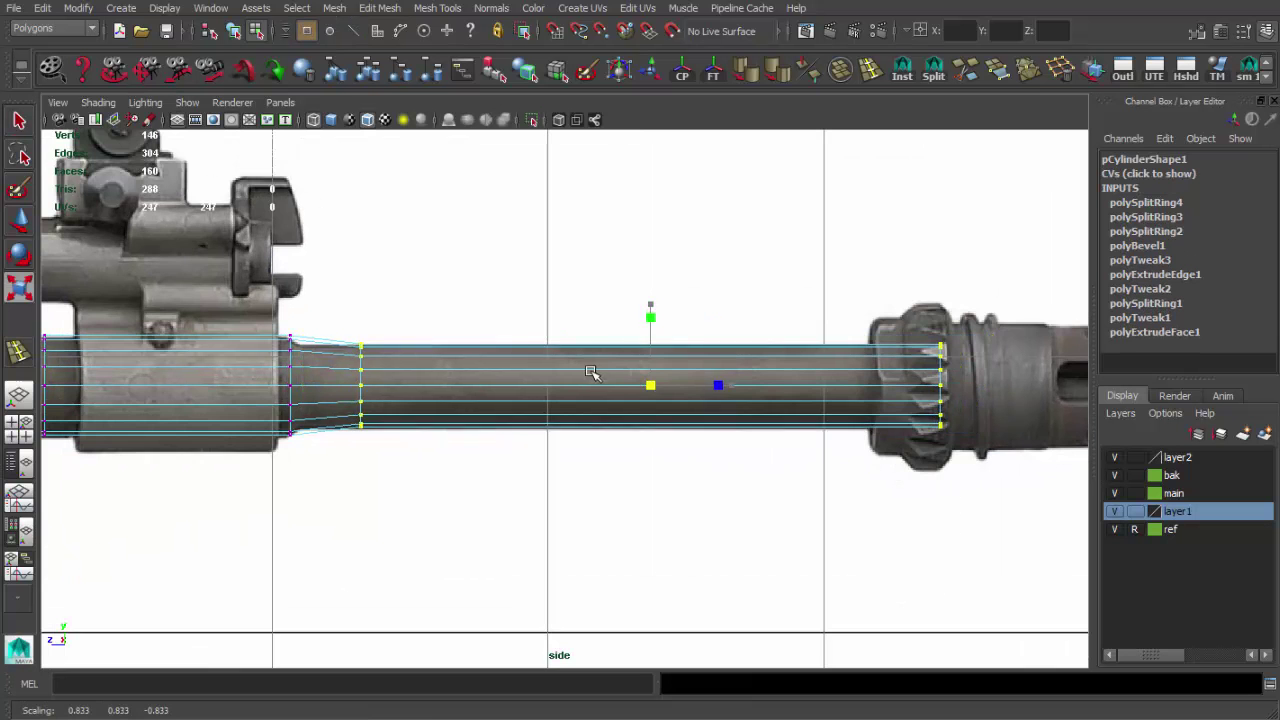
scroll(666, 386, up, 3)
scroll(677, 391, down, 2)
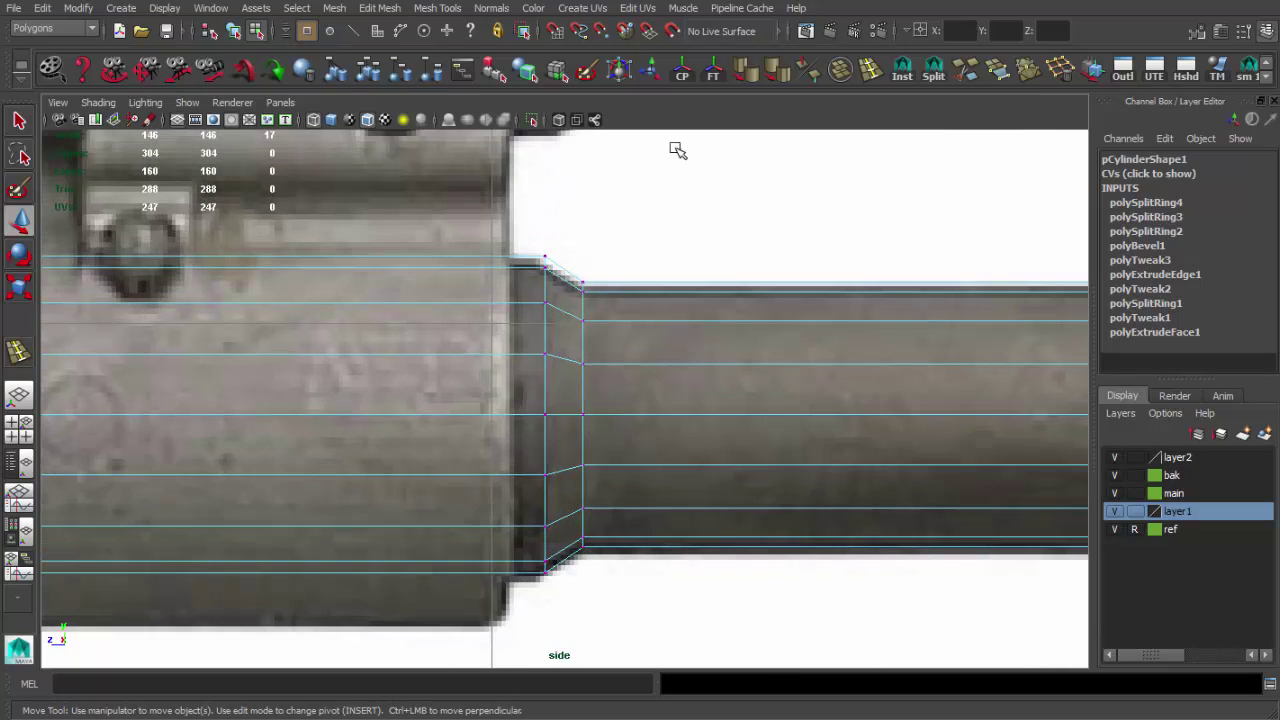
Add an edge loop at the barrel's shoulder
shift+right_drag(583, 289, 538, 308)
click(593, 325)
scroll(595, 340, up, 3)
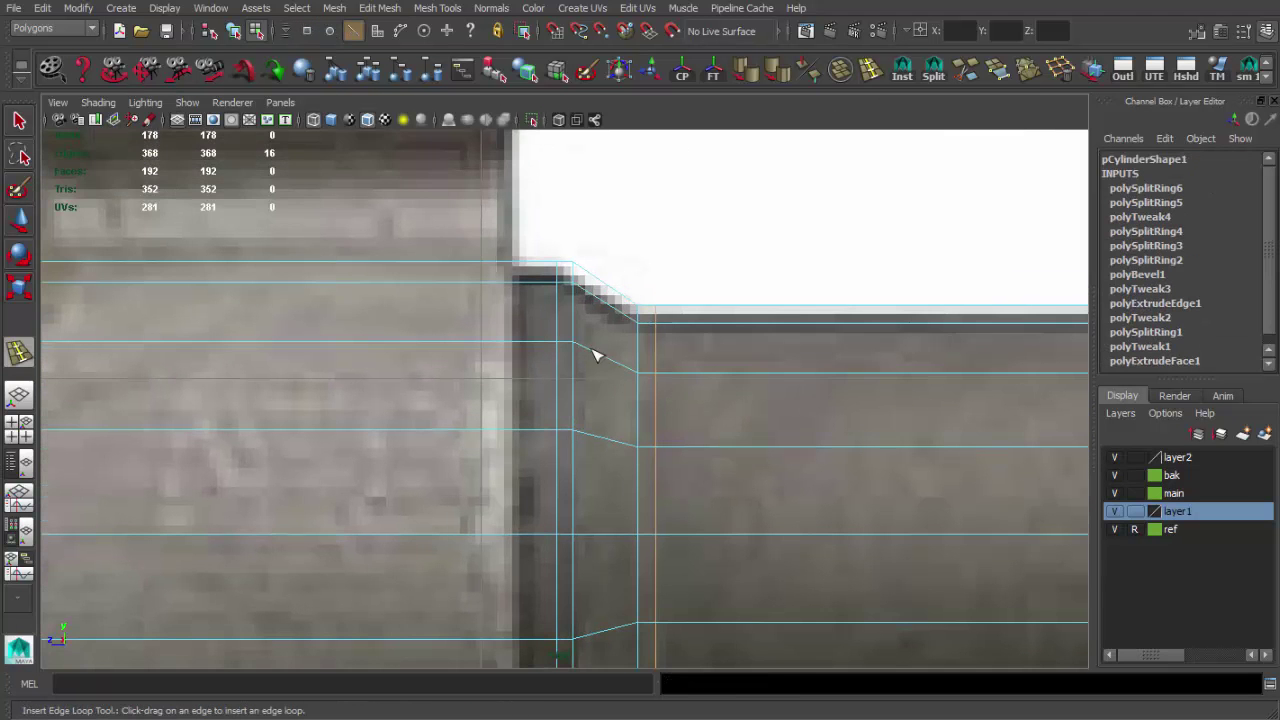
scroll(610, 450, down, 1)
scroll(605, 430, down, 5)
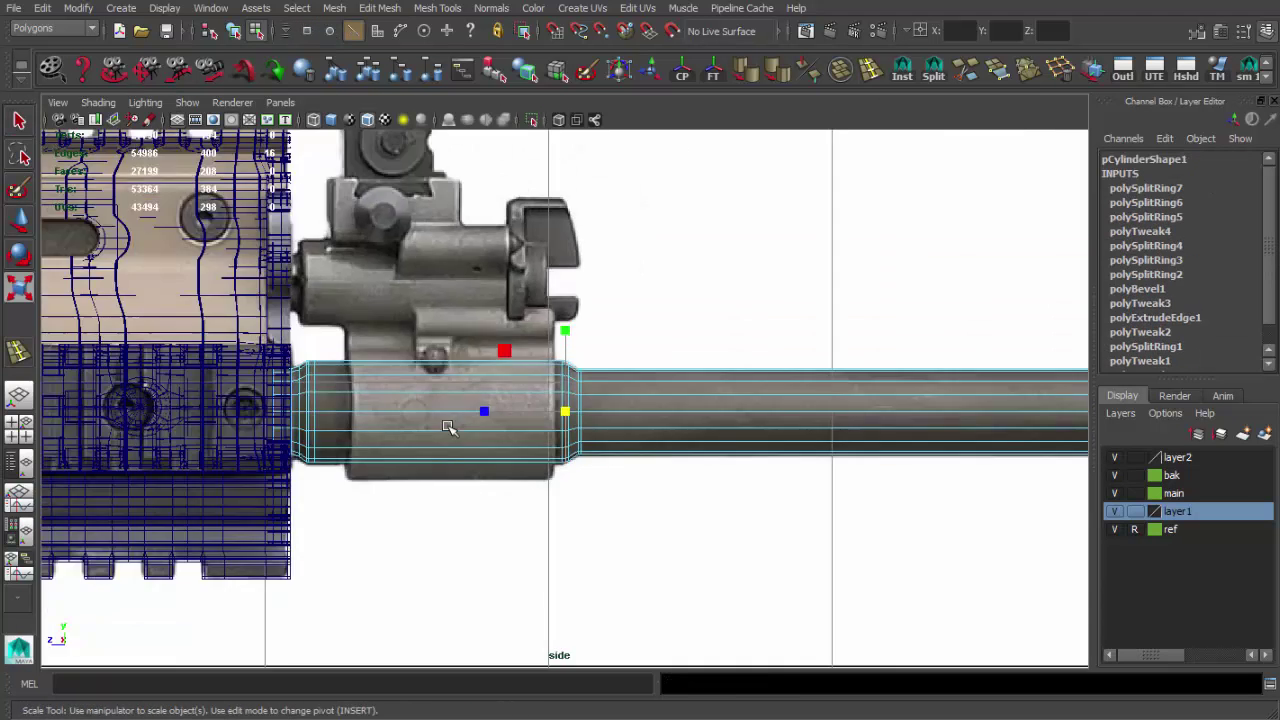
scroll(600, 410, up, 3)
scroll(595, 392, up, 2)
scroll(593, 392, up, 1)
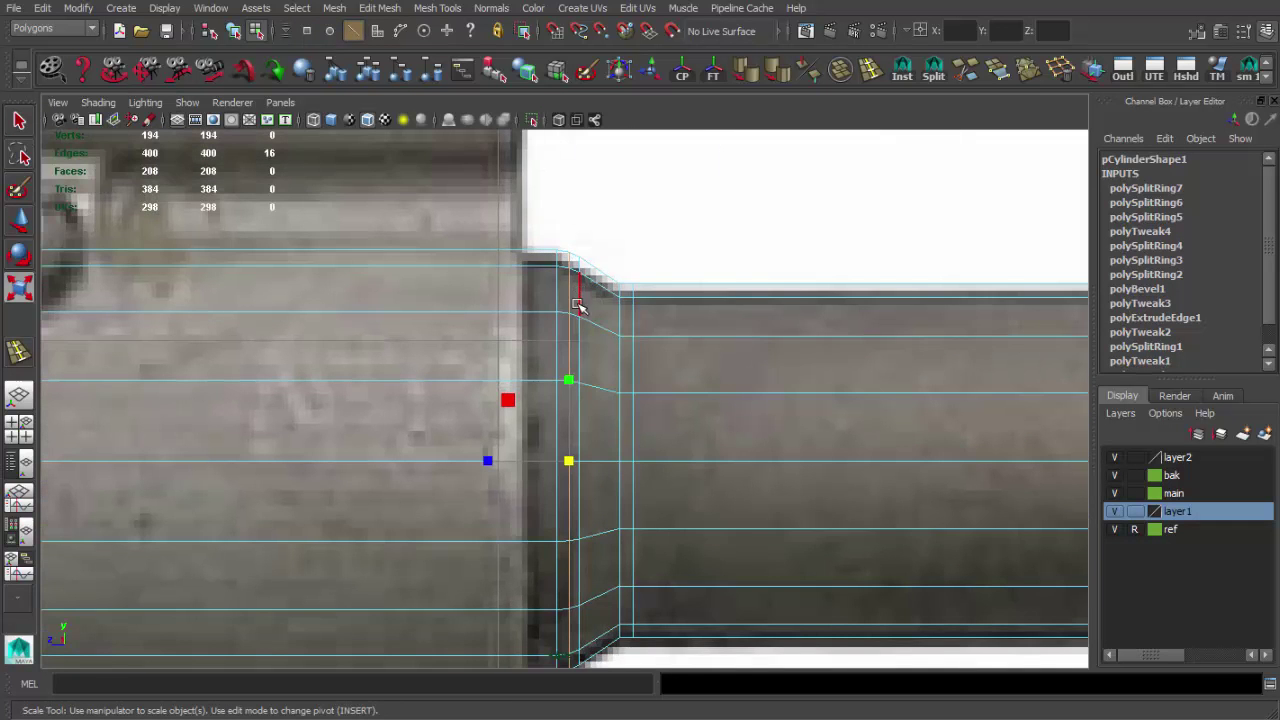
key(space)
key(space)
scroll(690, 300, up, 2)
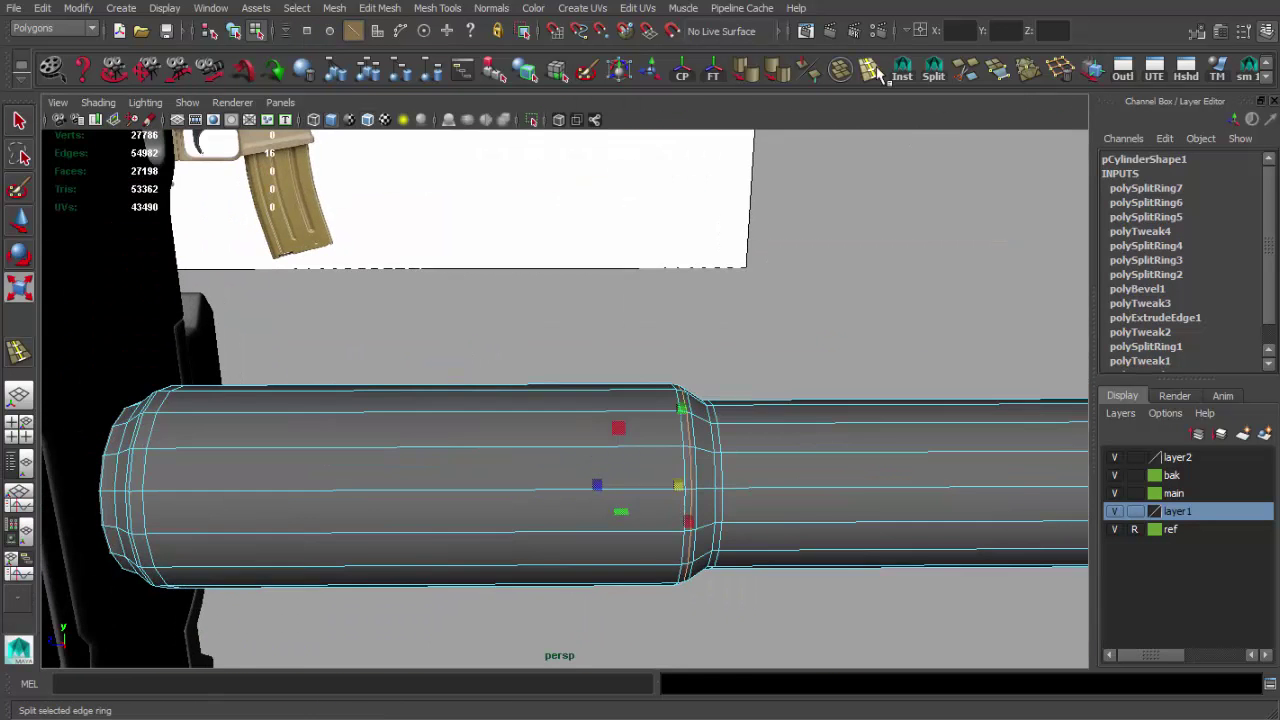
Add another edge loop to the barrel and frame the whole barrel
click(640, 450)
key(q)
alt+drag(640, 450, 366, 443)
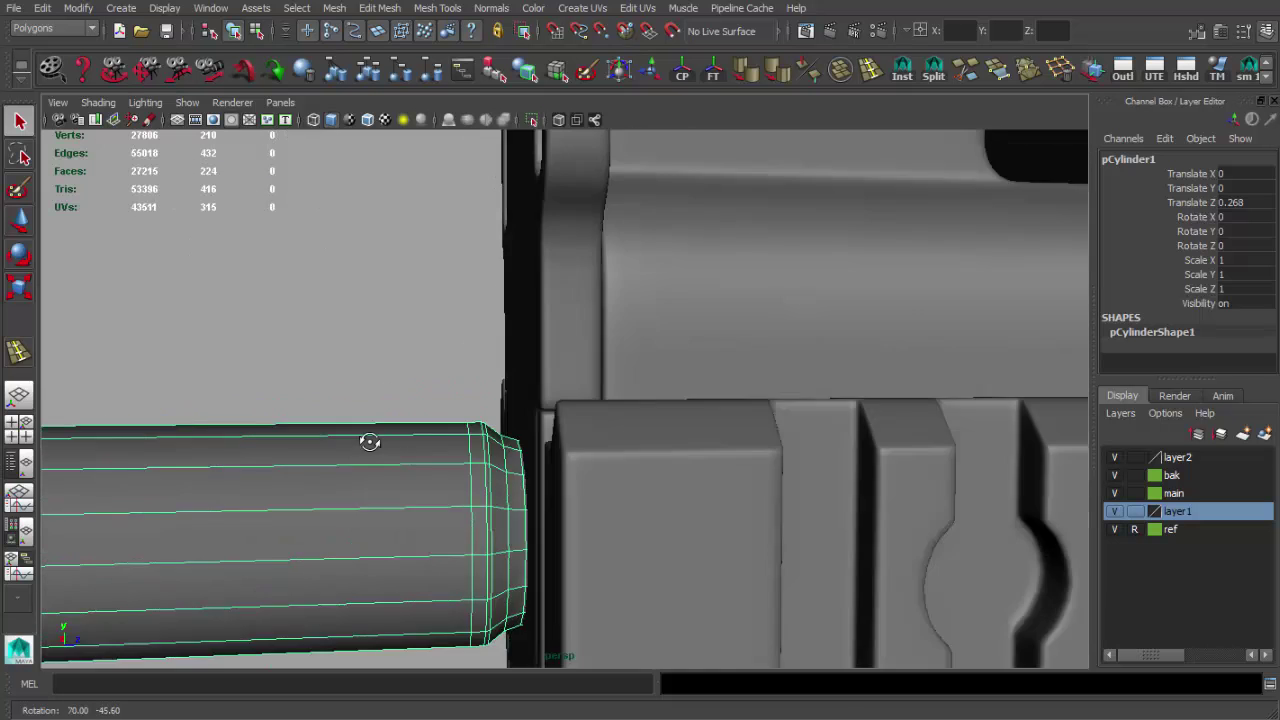
alt+middle_drag(366, 443, 557, 440)
scroll(557, 440, down, 5)
alt+middle_drag(377, 448, 505, 448)
Add edge loops near the thick section's end and near the barrel's front
click(870, 70)
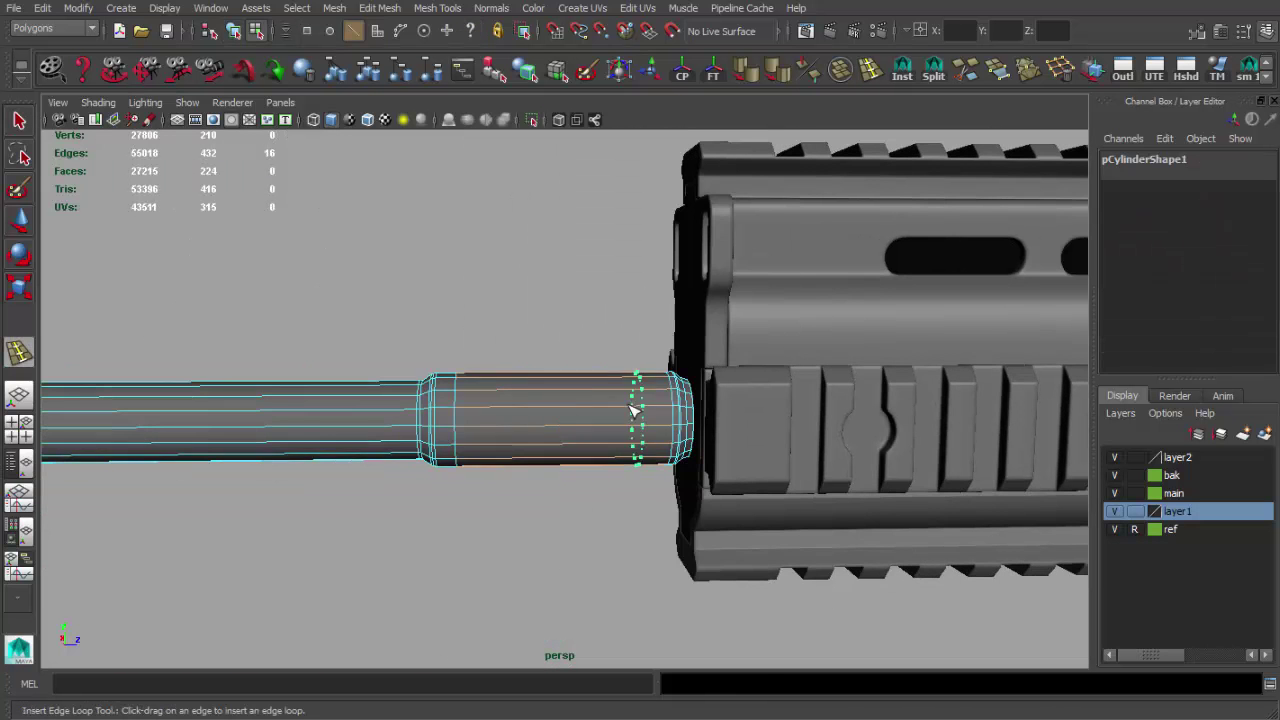
click(634, 405)
alt+middle_drag(398, 413, 688, 400)
click(688, 400)
click(390, 405)
key(q)
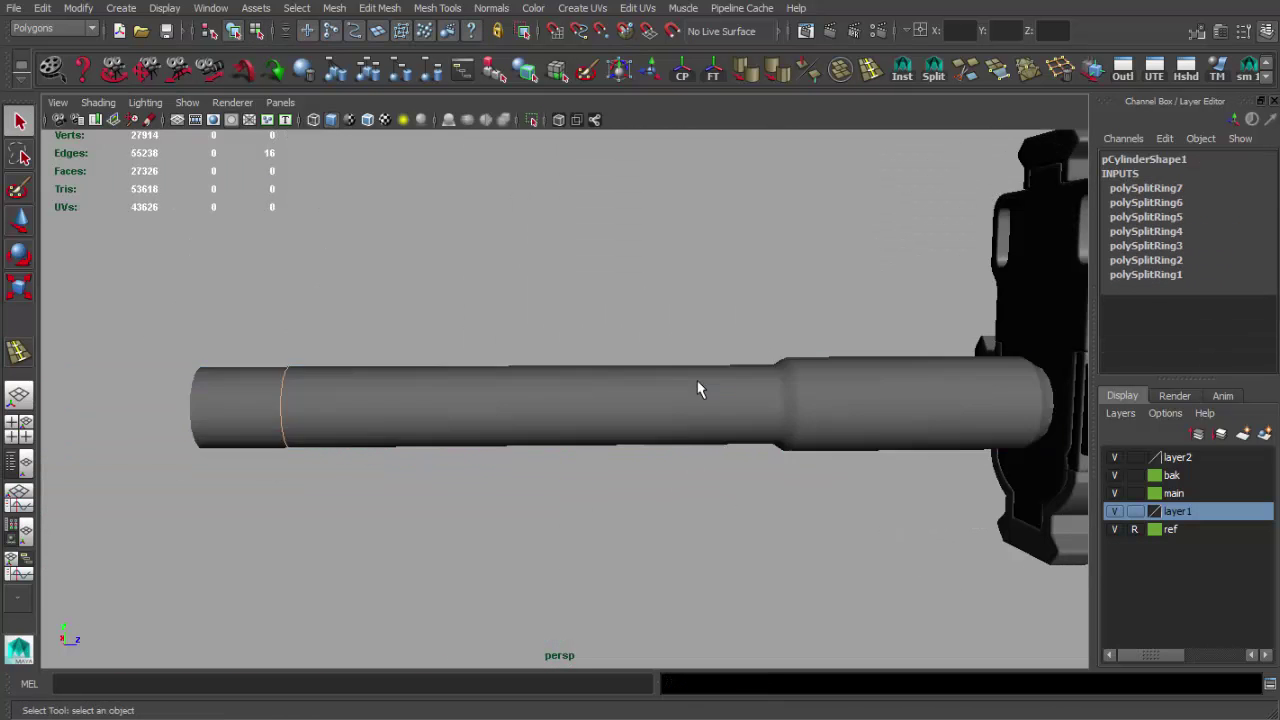
mouse_move(697, 386)
alt+mouse_down()
mouse_move(943, 409)
mouse_move(713, 381)
alt+mouse_up()
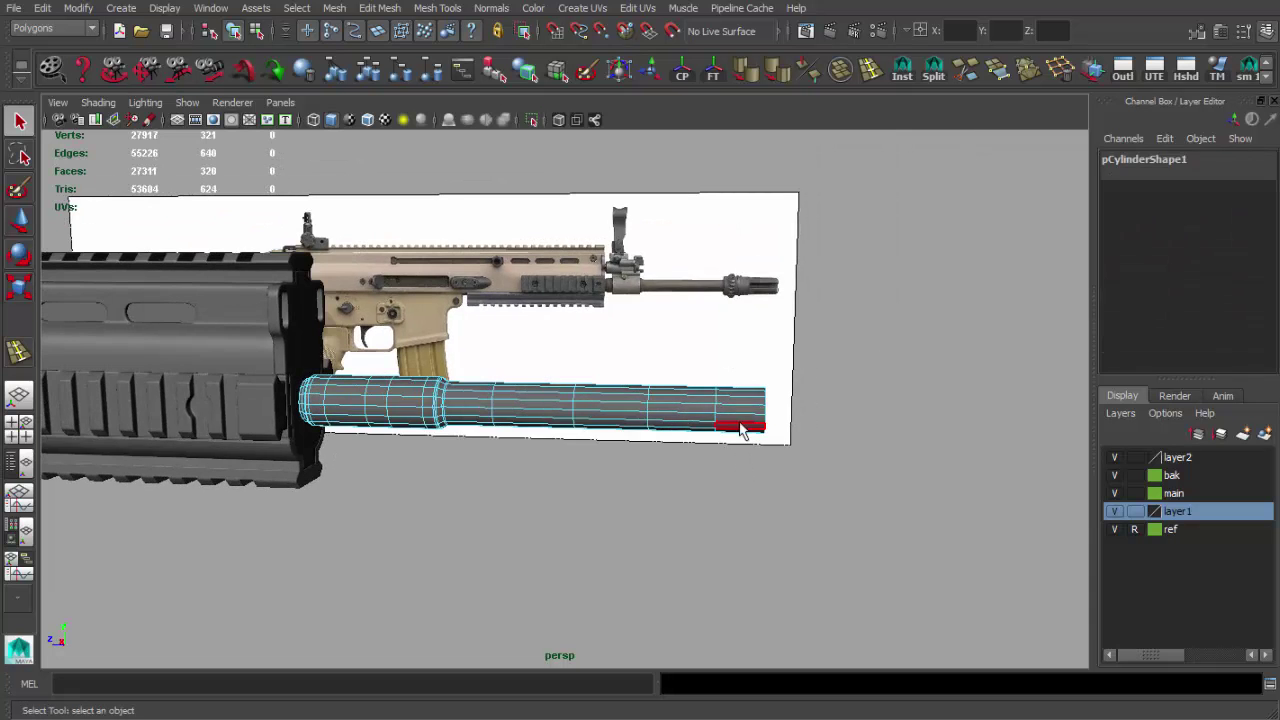
click(740, 428)
Line the barrel cylinder up with the reference and assign it the existing phong1 material
mouse_move(608, 437)
alt+mouse_down()
mouse_move(549, 471)
mouse_move(480, 477)
alt+mouse_up()
right_drag(400, 418, 447, 641)
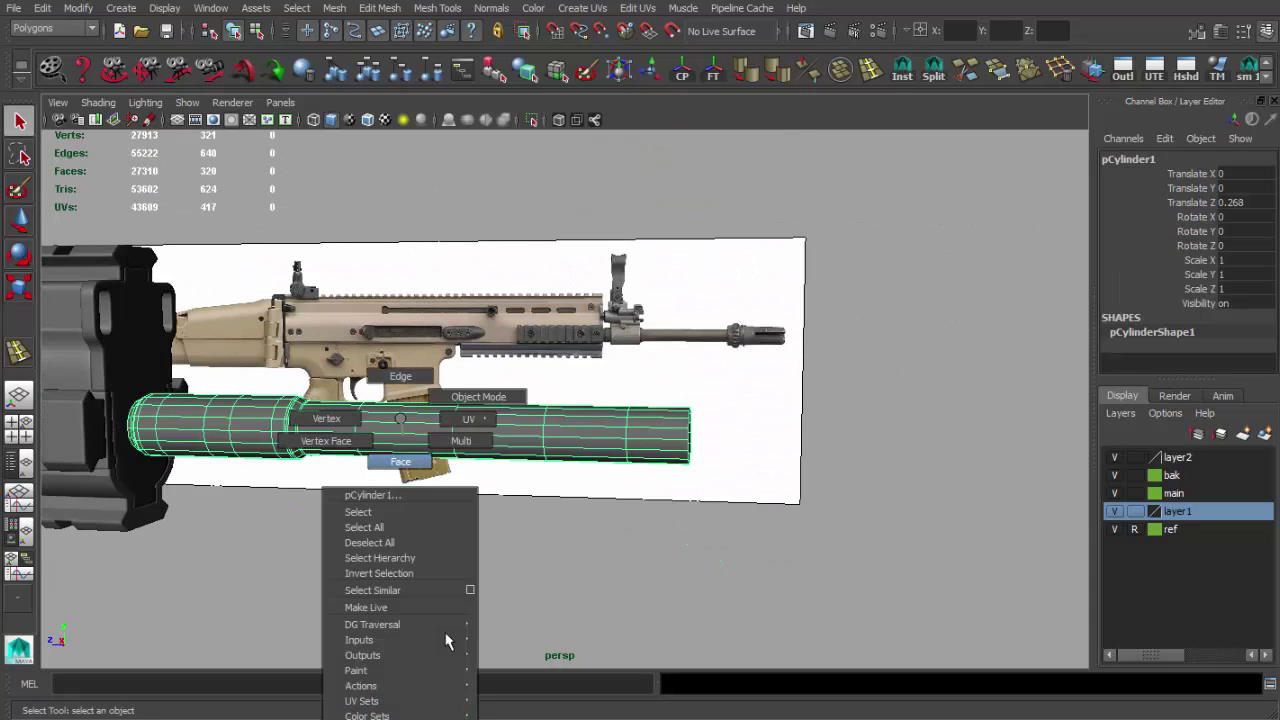
alt+drag(406, 450, 476, 365)
right_click(476, 365)
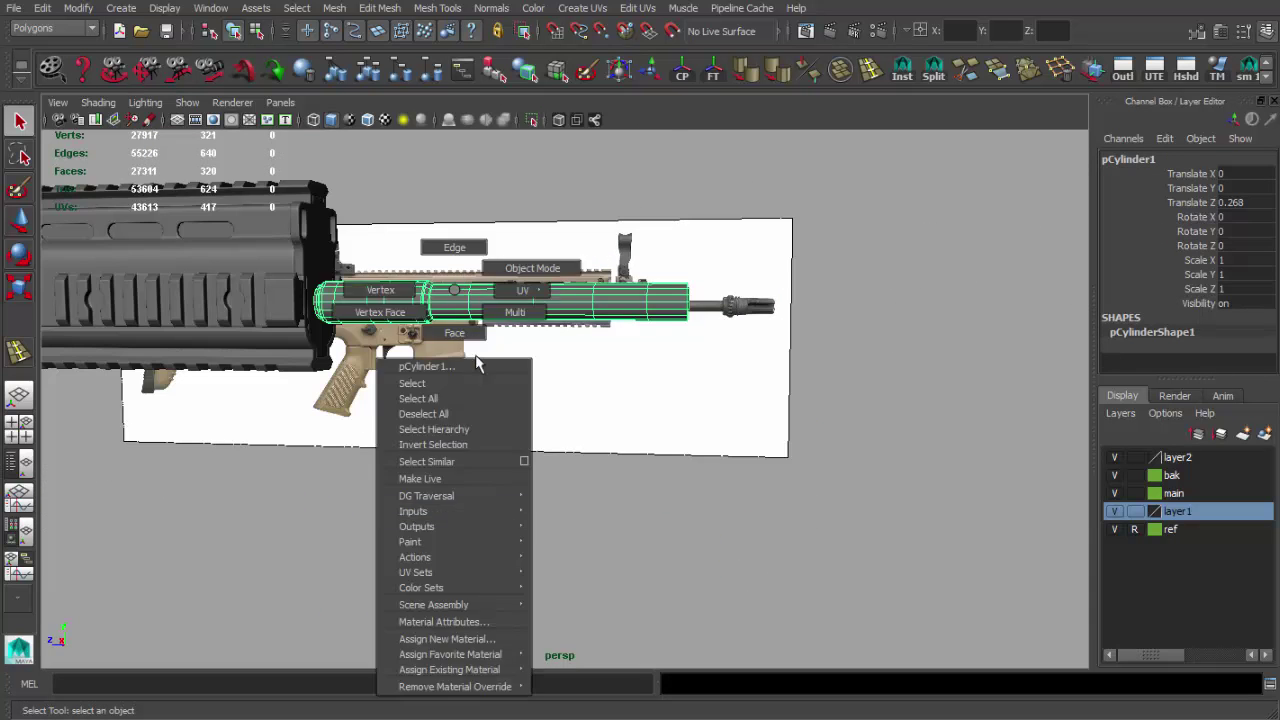
mouse_move(450, 669)
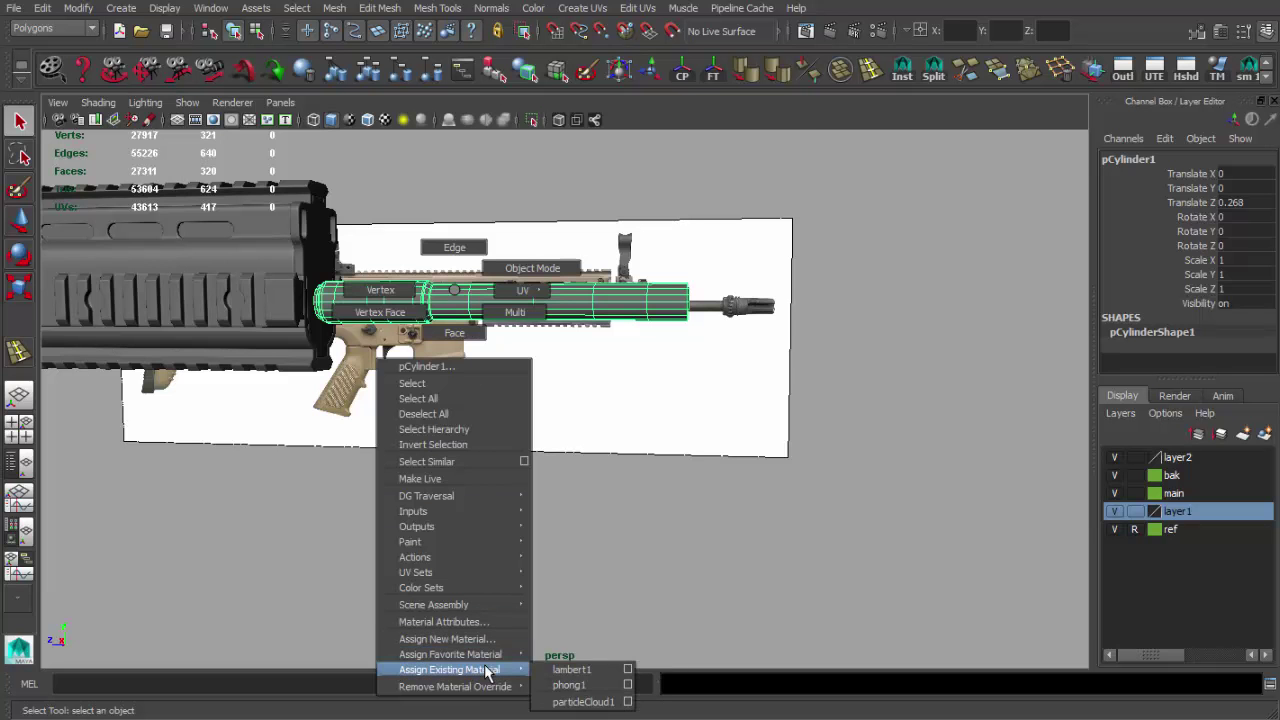
click(560, 688)
Tumble around the shaded barrel to check the phong1 shading up close
mouse_move(560, 688)
alt+mouse_down()
mouse_move(580, 477)
mouse_move(443, 414)
mouse_move(557, 449)
alt+mouse_up()
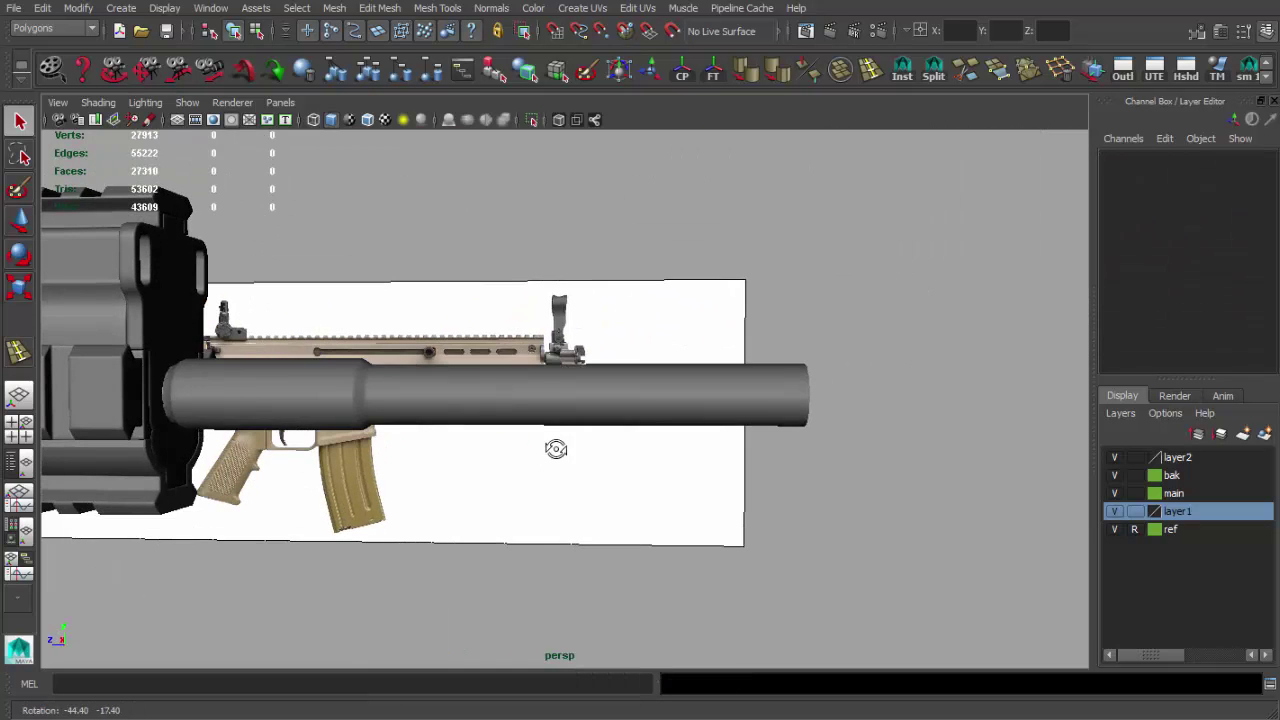
scroll(637, 420, up, 3)
mouse_move(637, 420)
alt+mouse_down()
mouse_move(466, 403)
mouse_move(812, 74)
alt+mouse_up()
click(760, 260)
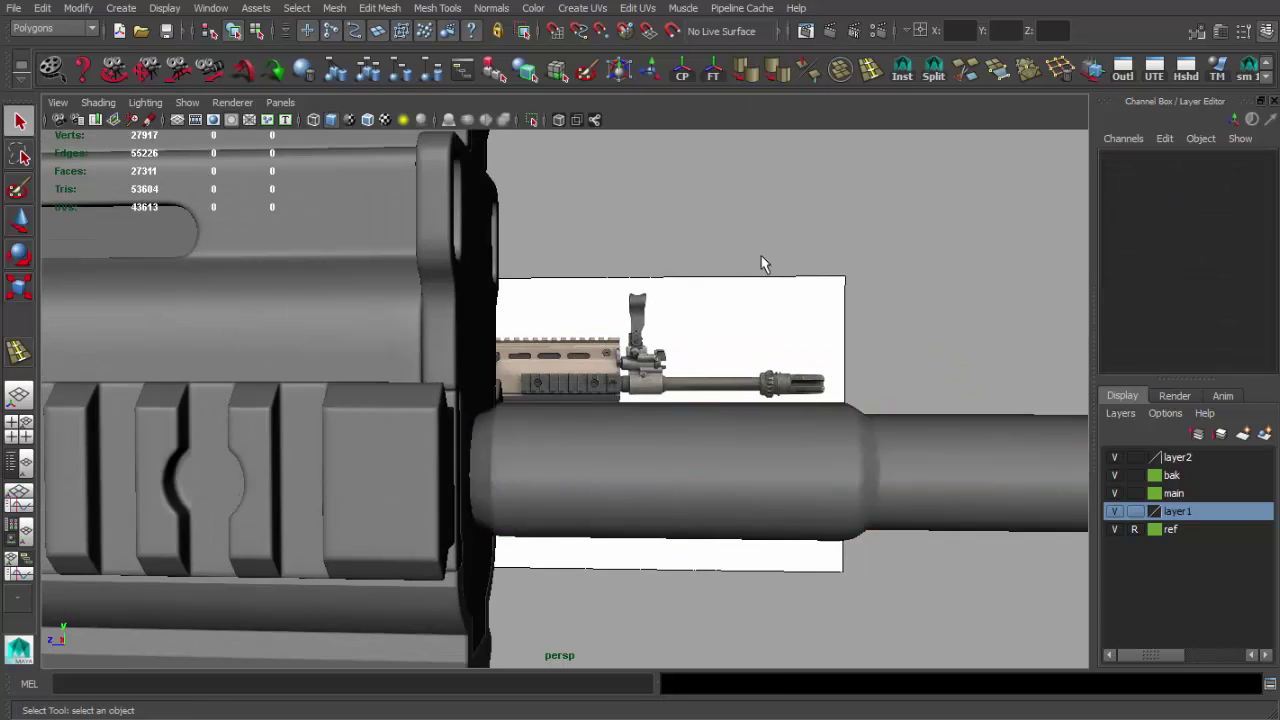
mouse_move(760, 260)
alt+mouse_down()
mouse_move(743, 457)
mouse_move(542, 425)
alt+mouse_up()
Create a new polygon cylinder at the flash hider's base in the maximized side view
key(space)
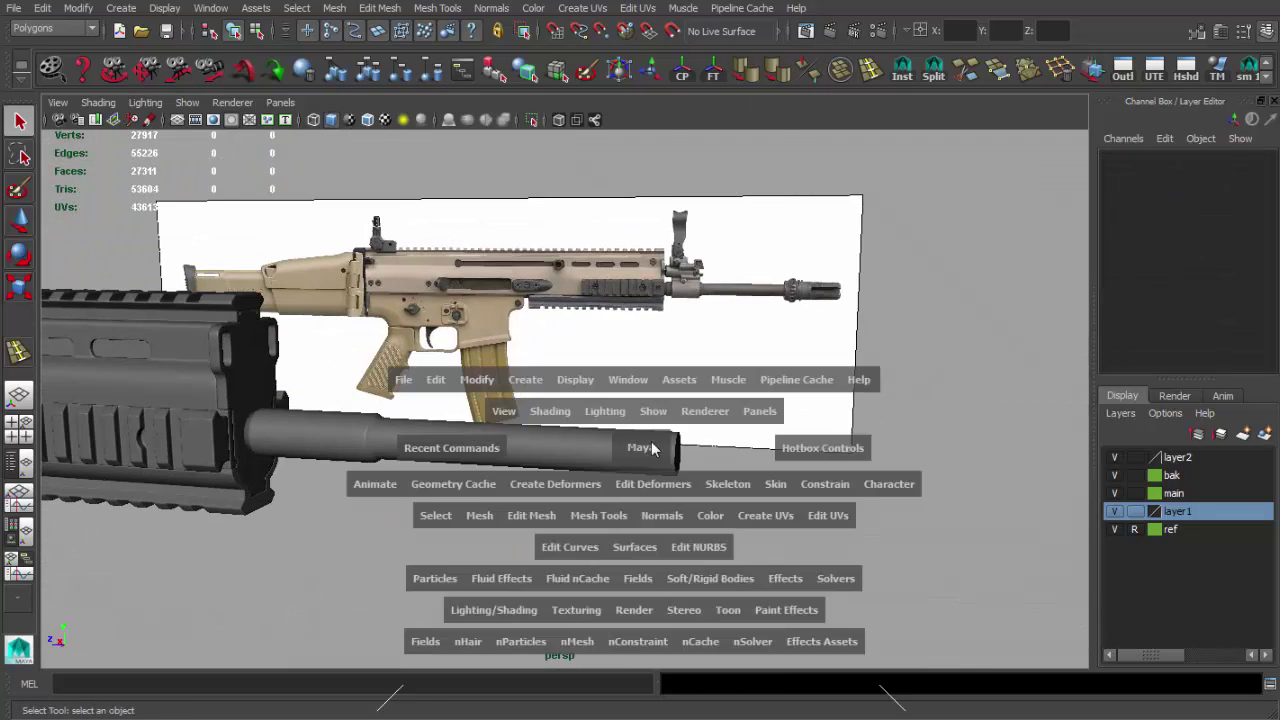
key(space)
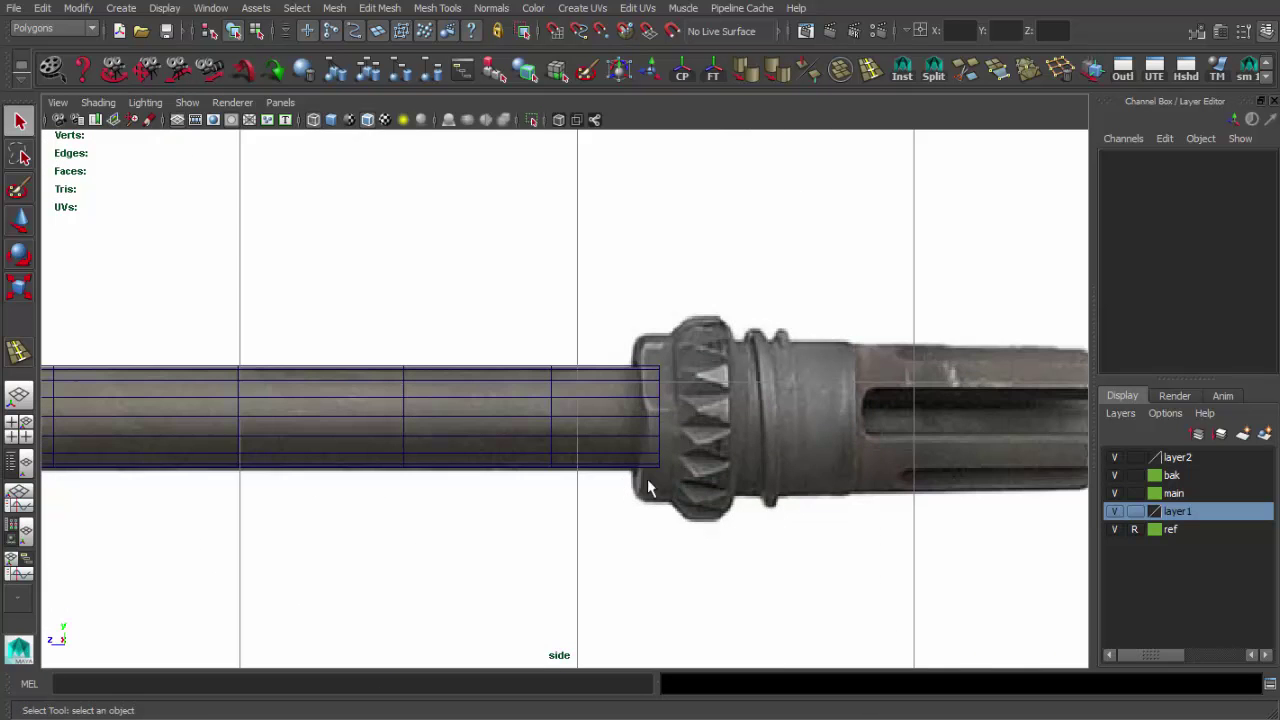
scroll(648, 488, down, 2)
scroll(694, 480, down, 2)
scroll(567, 453, up, 4)
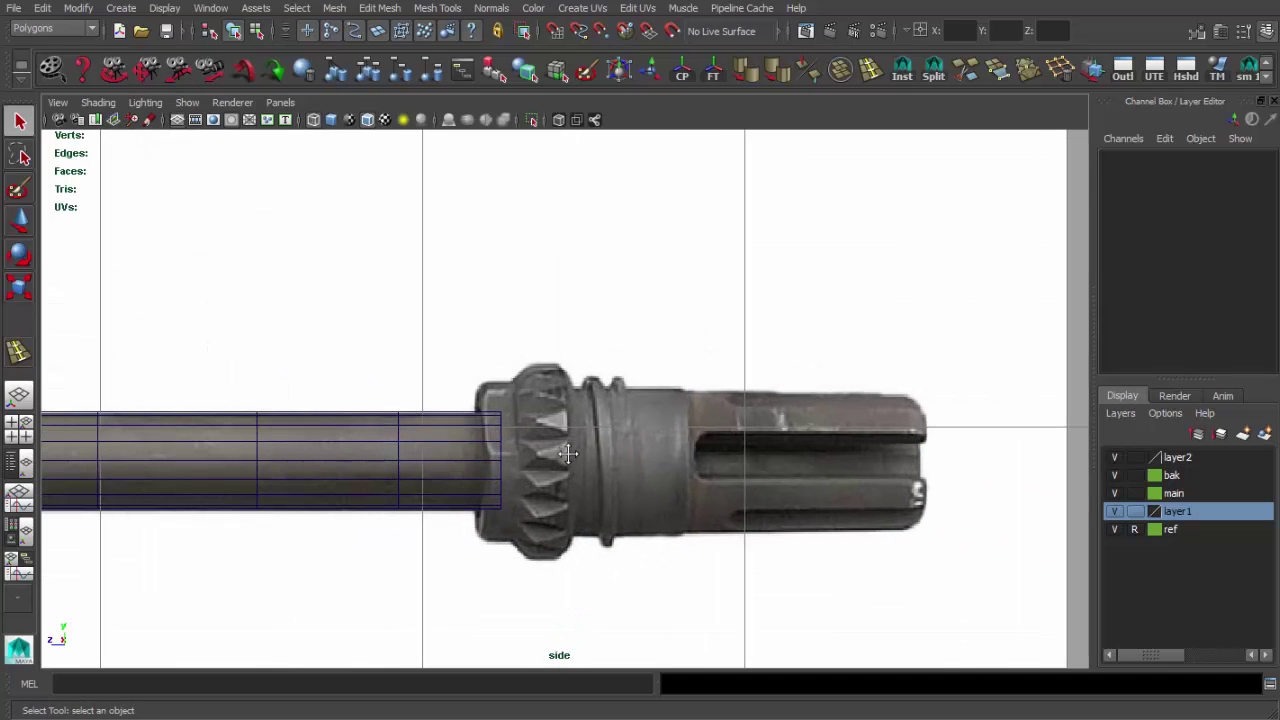
click(128, 9)
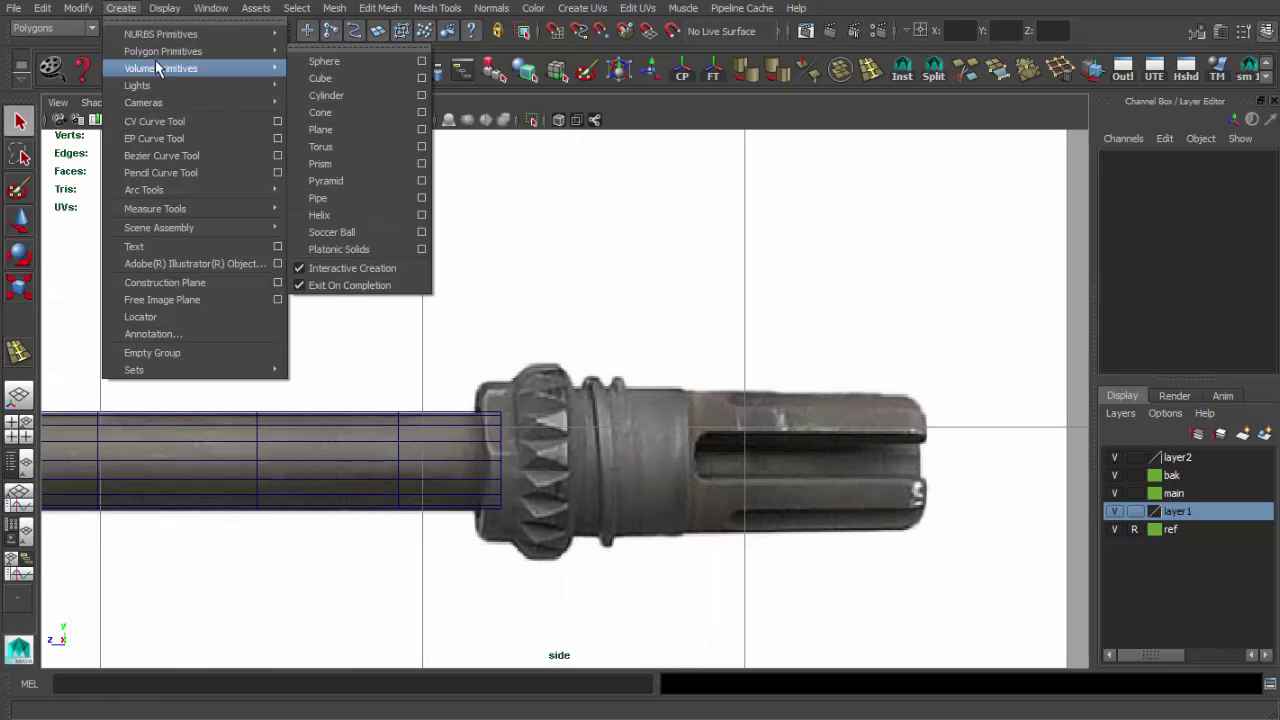
click(335, 95)
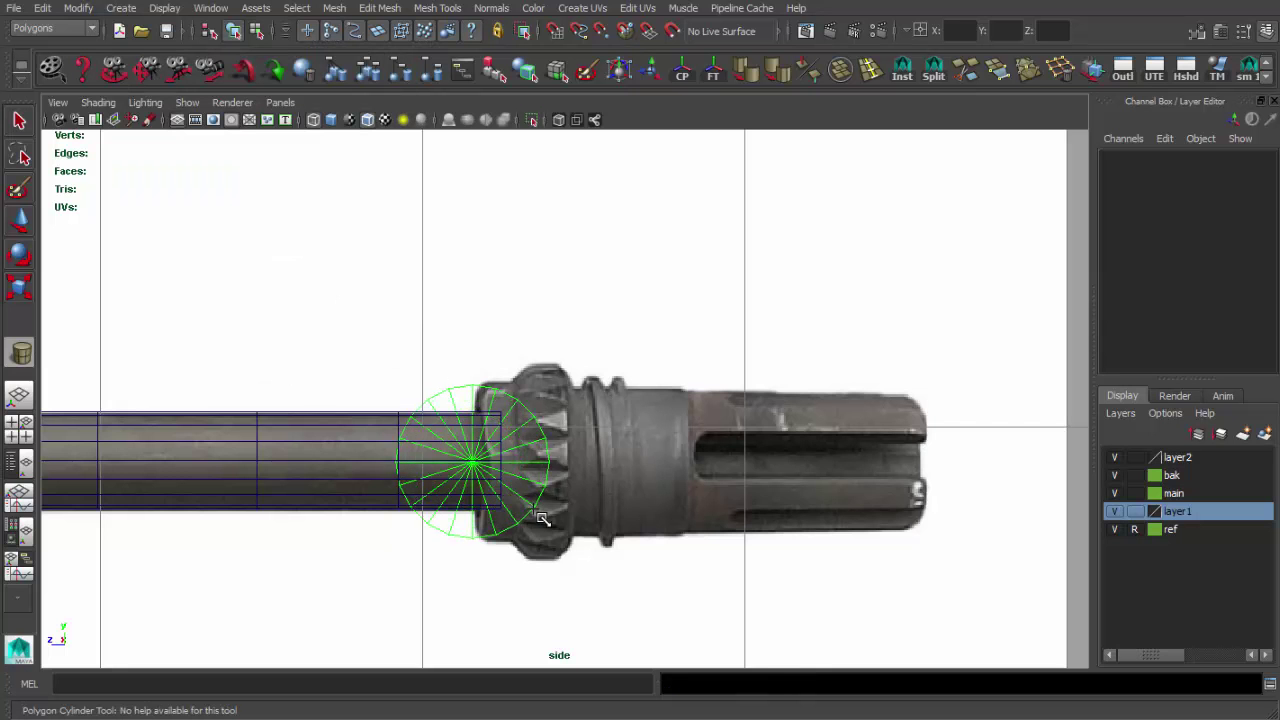
drag(540, 518, 545, 522)
Set the new cylinder's Rotate Y to 90
drag(436, 466, 765, 430)
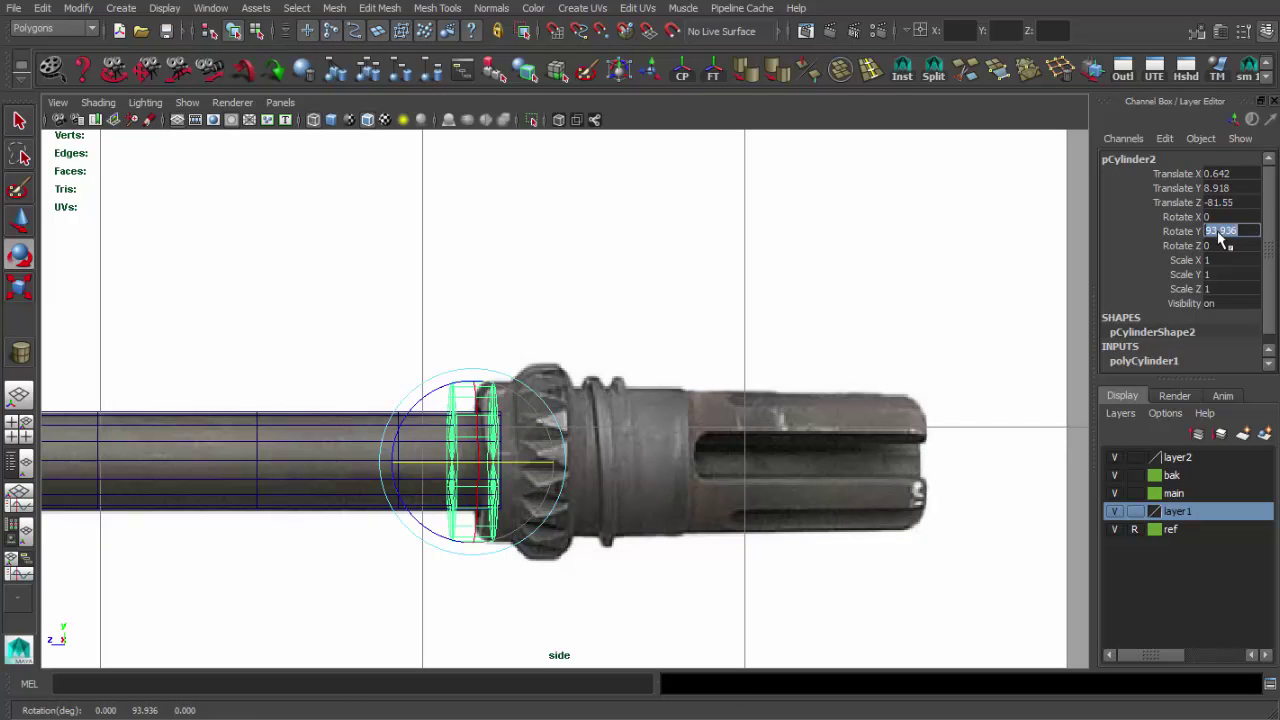
text(90)
key(Return)
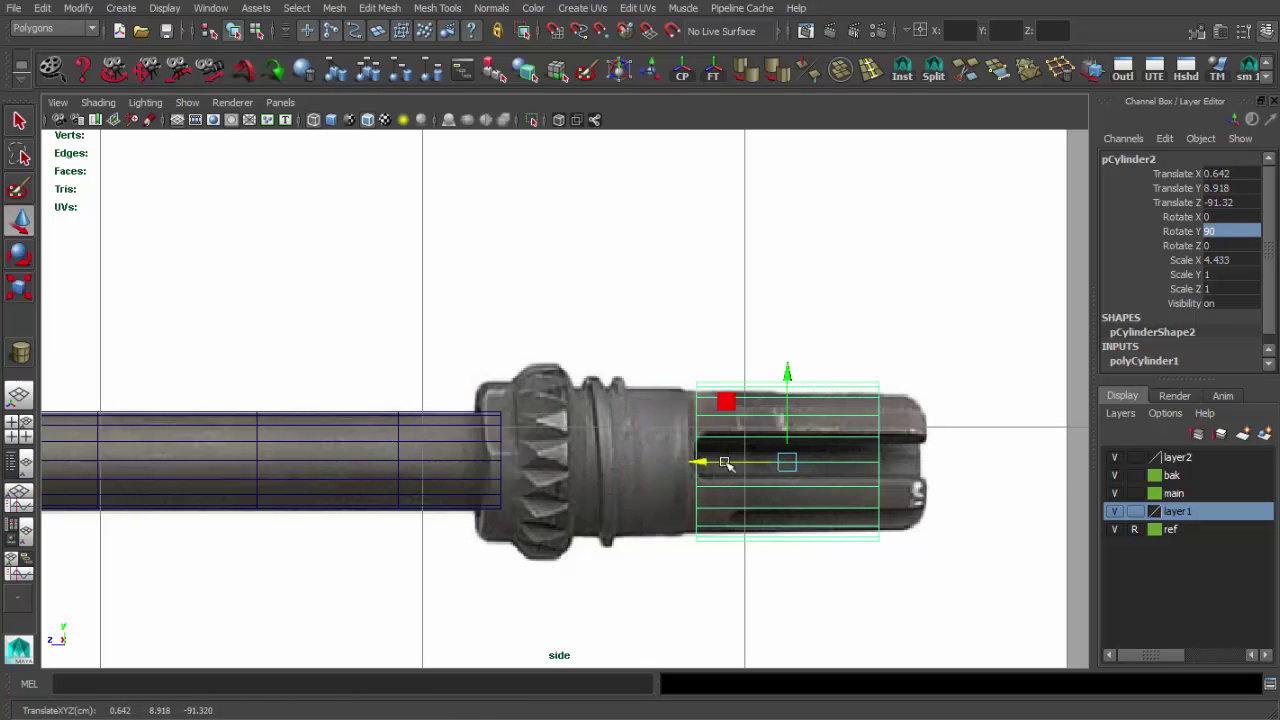
key(space)
key(space)
Slide the new cylinder along the barrel and select its side faces in face mode
drag(800, 460, 710, 458)
key(f)
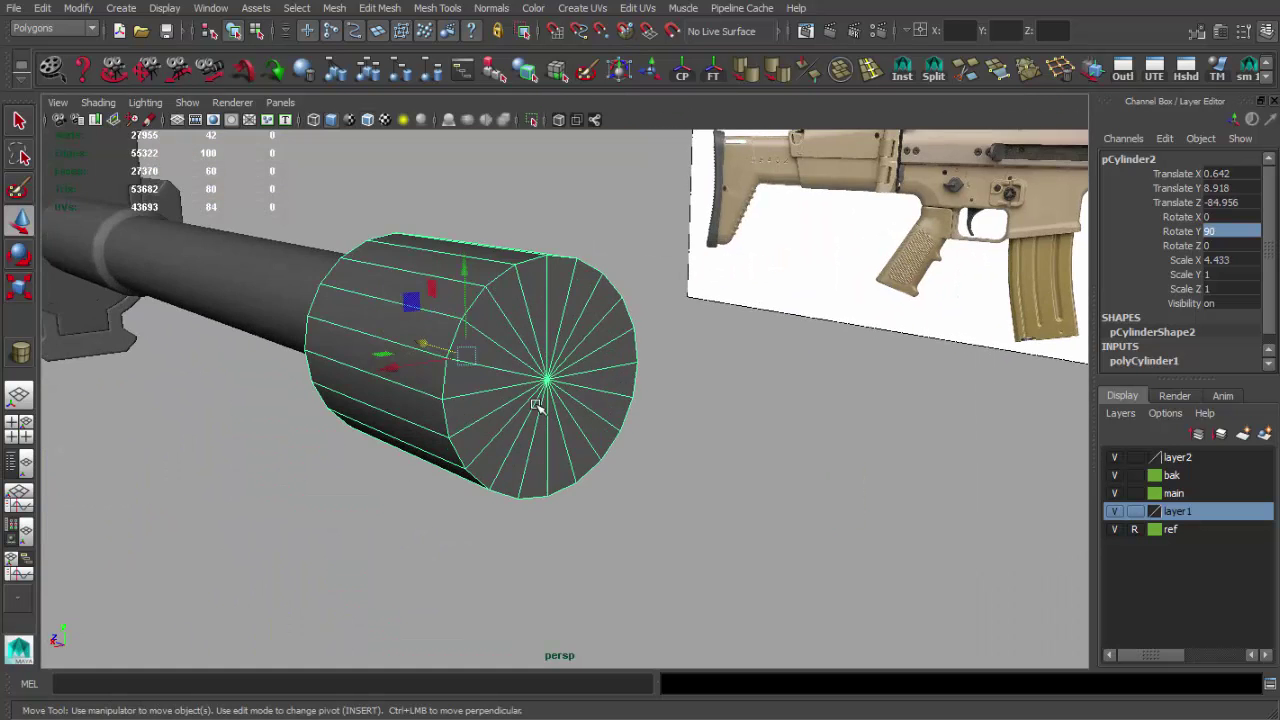
key(F11)
key(q)
mouse_move(537, 405)
alt+mouse_down()
mouse_move(471, 371)
mouse_move(475, 345)
alt+mouse_up()
click(471, 371)
alt+drag(442, 335, 529, 337)
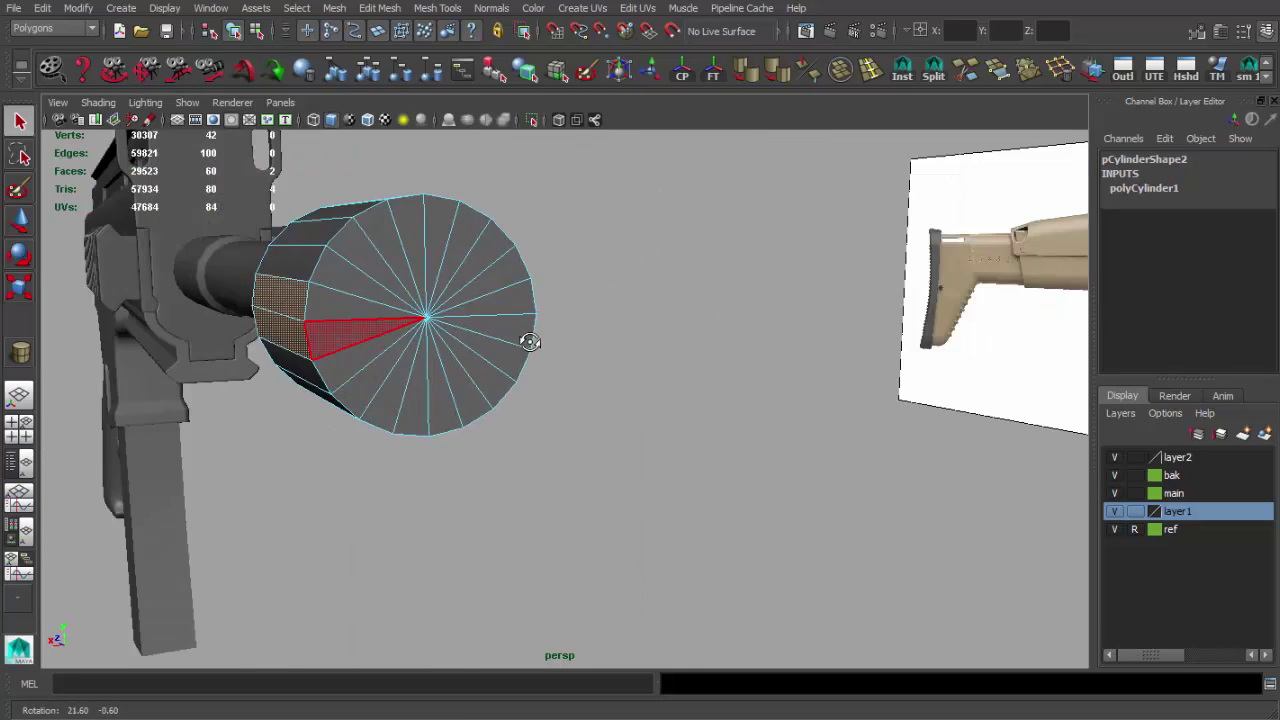
alt+drag(343, 300, 428, 314)
shift+click(305, 318)
mouse_move(305, 318)
alt+mouse_down()
mouse_move(383, 286)
mouse_move(410, 215)
alt+mouse_up()
shift+click(410, 215)
mouse_move(417, 263)
alt+mouse_down()
mouse_move(367, 275)
mouse_move(575, 387)
mouse_move(591, 283)
mouse_move(609, 326)
mouse_move(543, 366)
mouse_move(509, 363)
mouse_move(572, 311)
mouse_move(574, 331)
mouse_move(519, 334)
mouse_move(597, 403)
mouse_move(540, 360)
mouse_move(651, 318)
mouse_move(543, 363)
mouse_move(837, 342)
mouse_move(681, 351)
alt+mouse_up()
Compare the cylinder with the reference in wireframe and give it 21 axis subdivisions
key(4)
key(5)
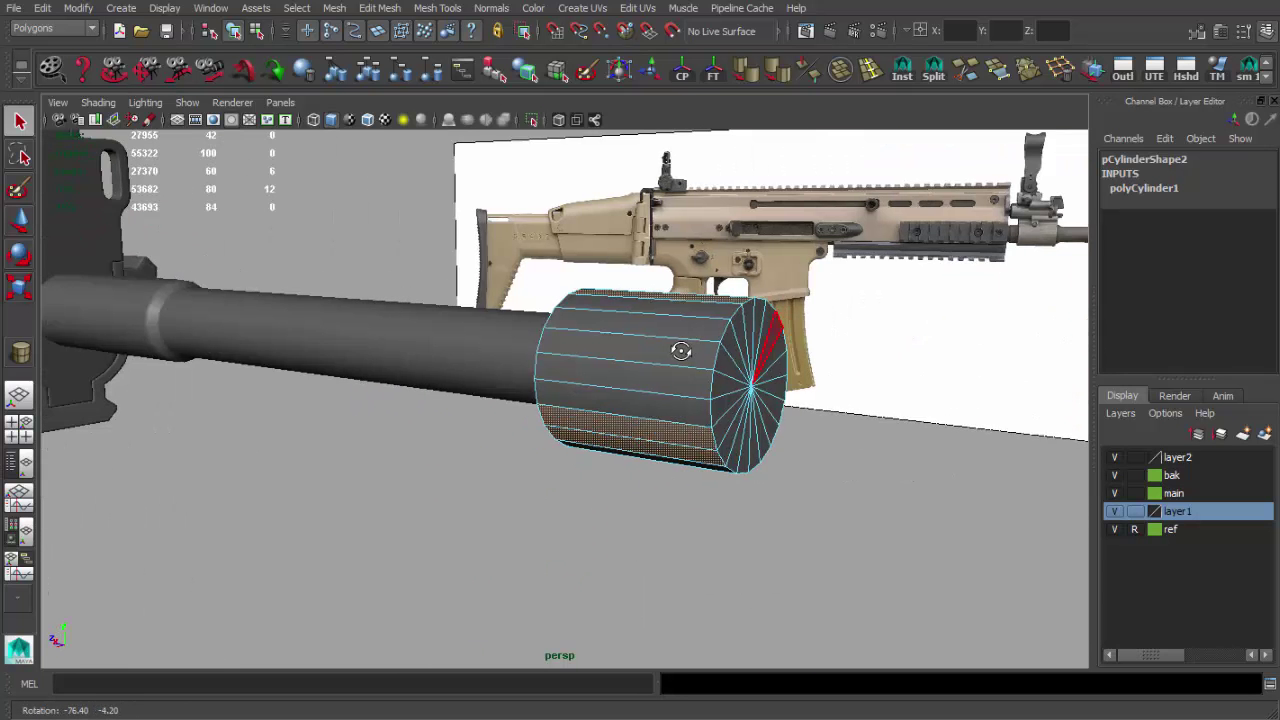
click(681, 351)
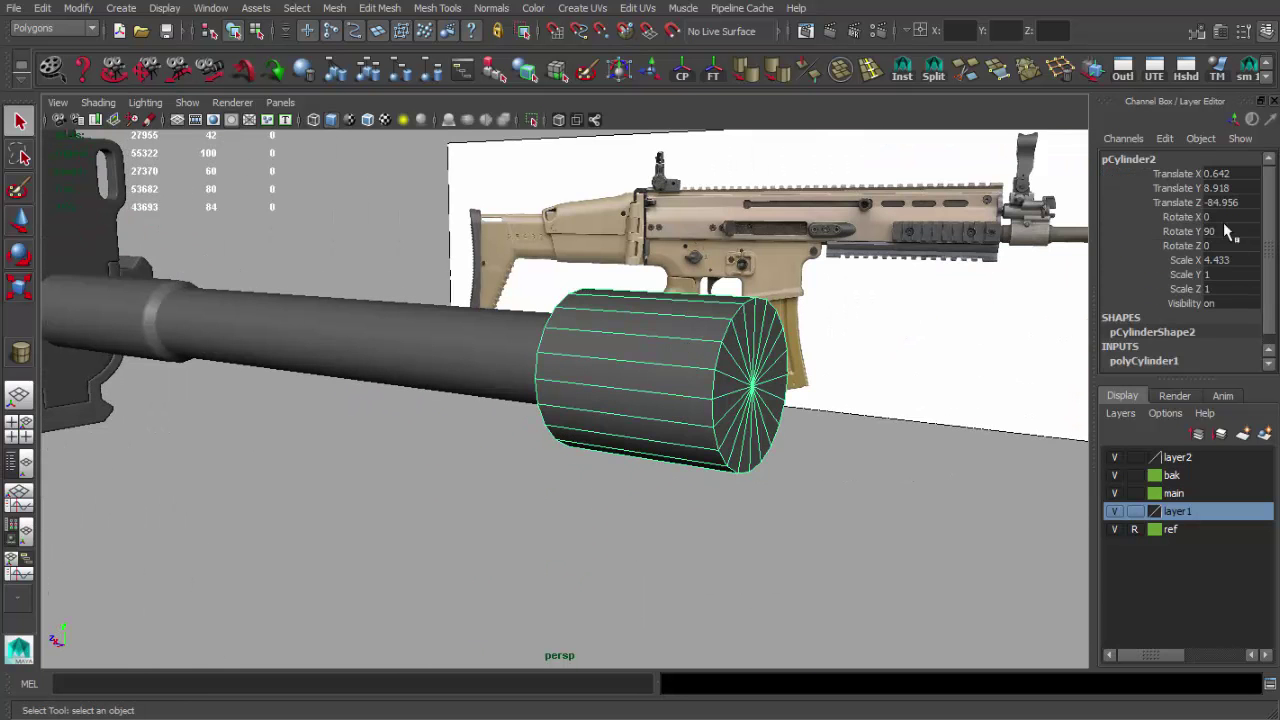
click(1190, 360)
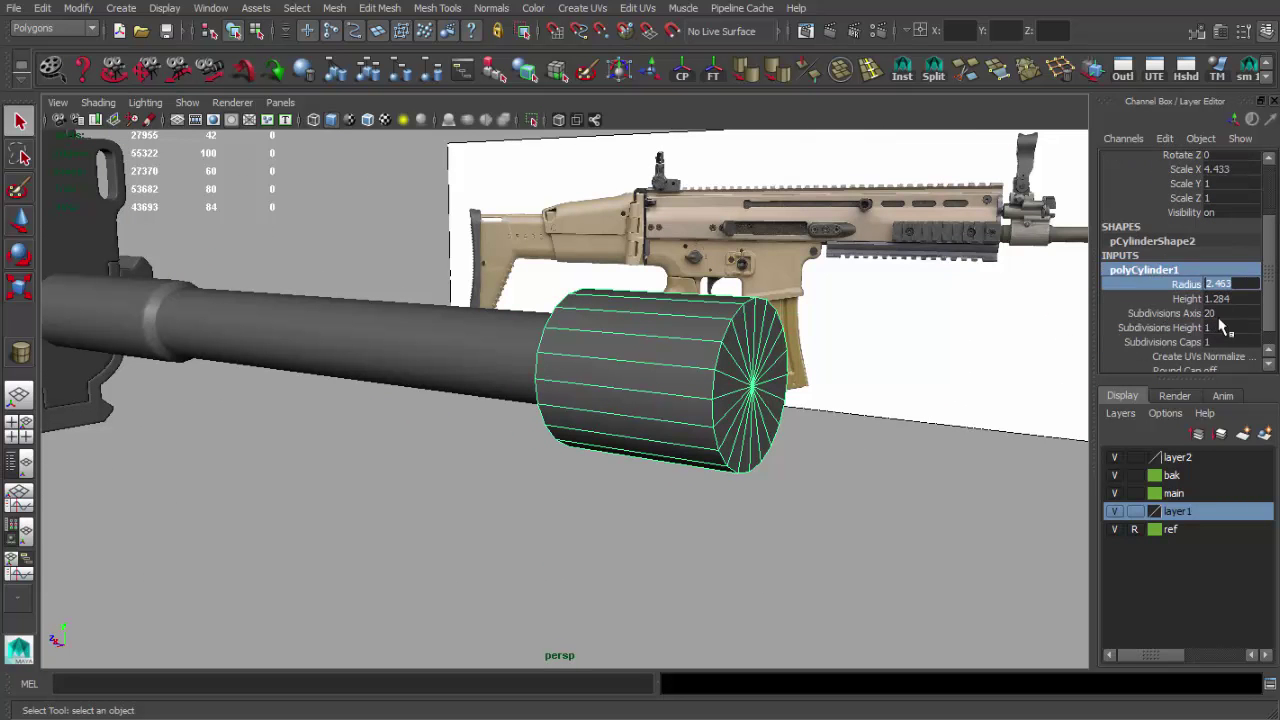
key(space)
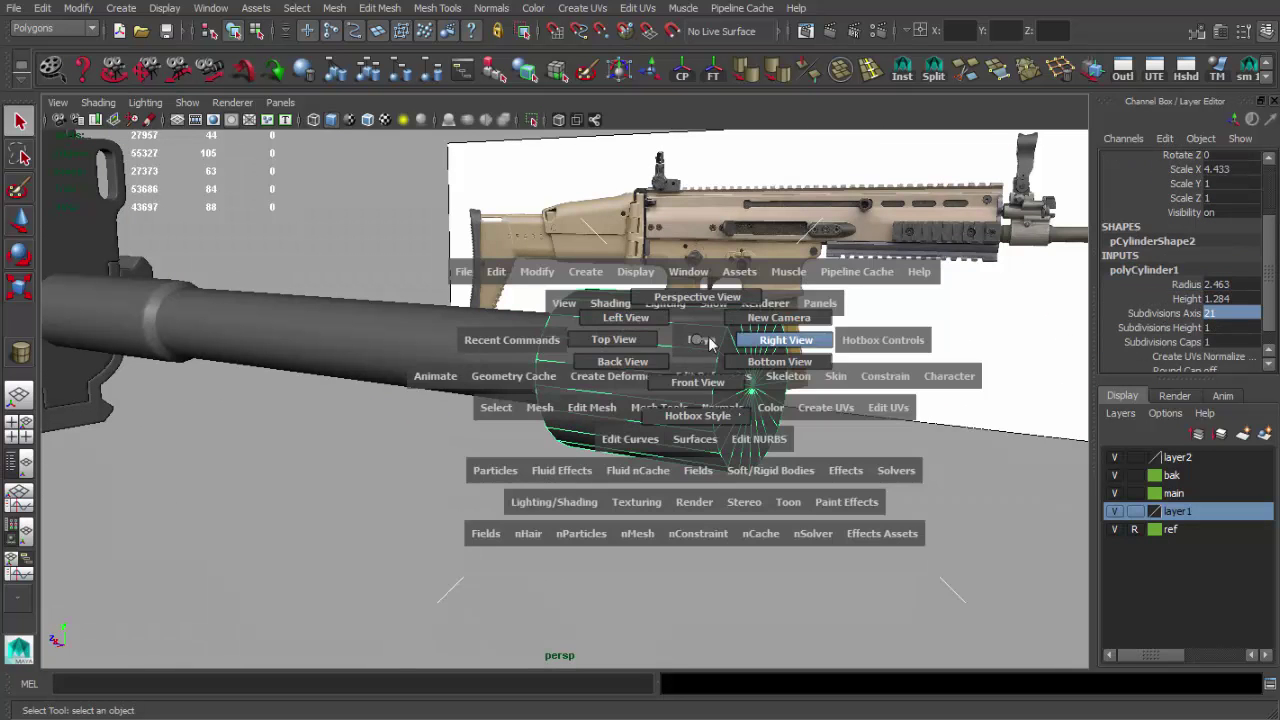
alt+drag(765, 363, 558, 360)
alt+drag(672, 387, 487, 284)
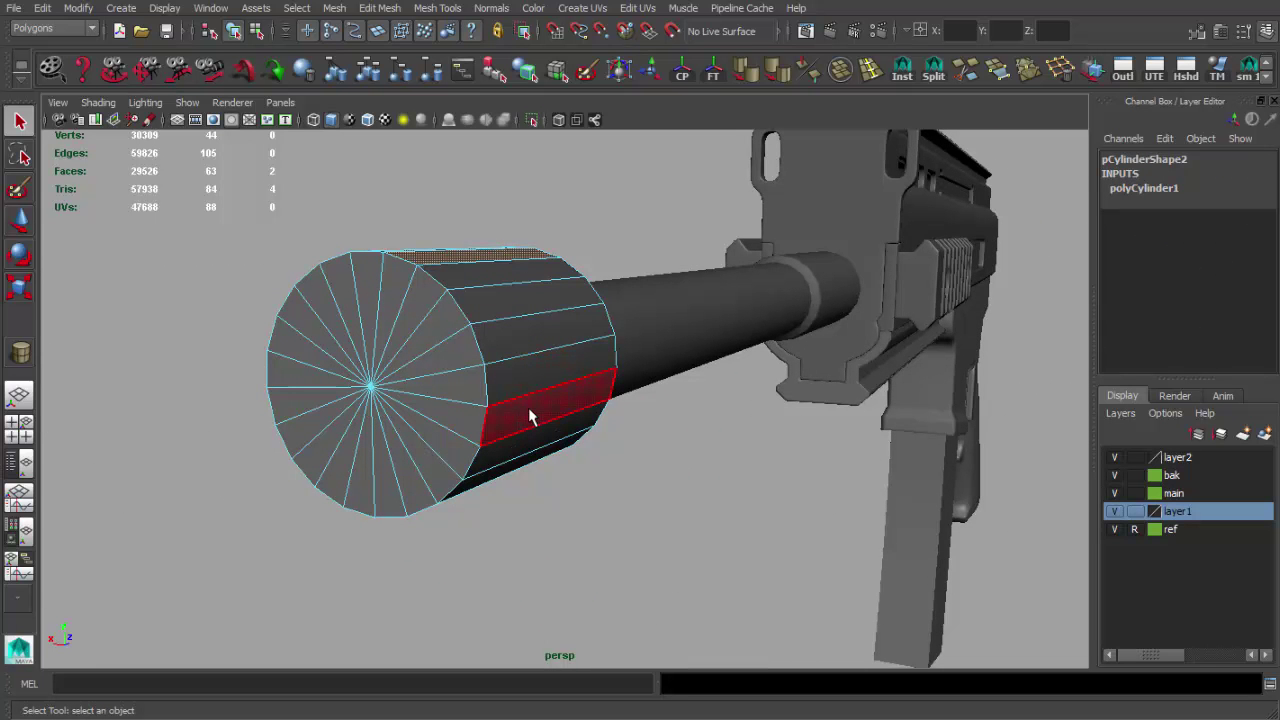
mouse_move(474, 480)
alt+mouse_down()
mouse_move(617, 374)
mouse_move(449, 284)
mouse_move(609, 380)
mouse_move(694, 287)
mouse_move(529, 366)
mouse_move(689, 426)
mouse_move(1011, 434)
mouse_move(987, 419)
mouse_move(723, 386)
mouse_move(780, 386)
mouse_move(735, 326)
mouse_move(880, 366)
mouse_move(757, 363)
mouse_move(826, 366)
mouse_move(679, 289)
mouse_move(737, 257)
mouse_move(618, 242)
alt+mouse_up()
Set the muzzle cylinder's Translate X to 0 and freeze its transformations
click(757, 363)
key(w)
key(e)
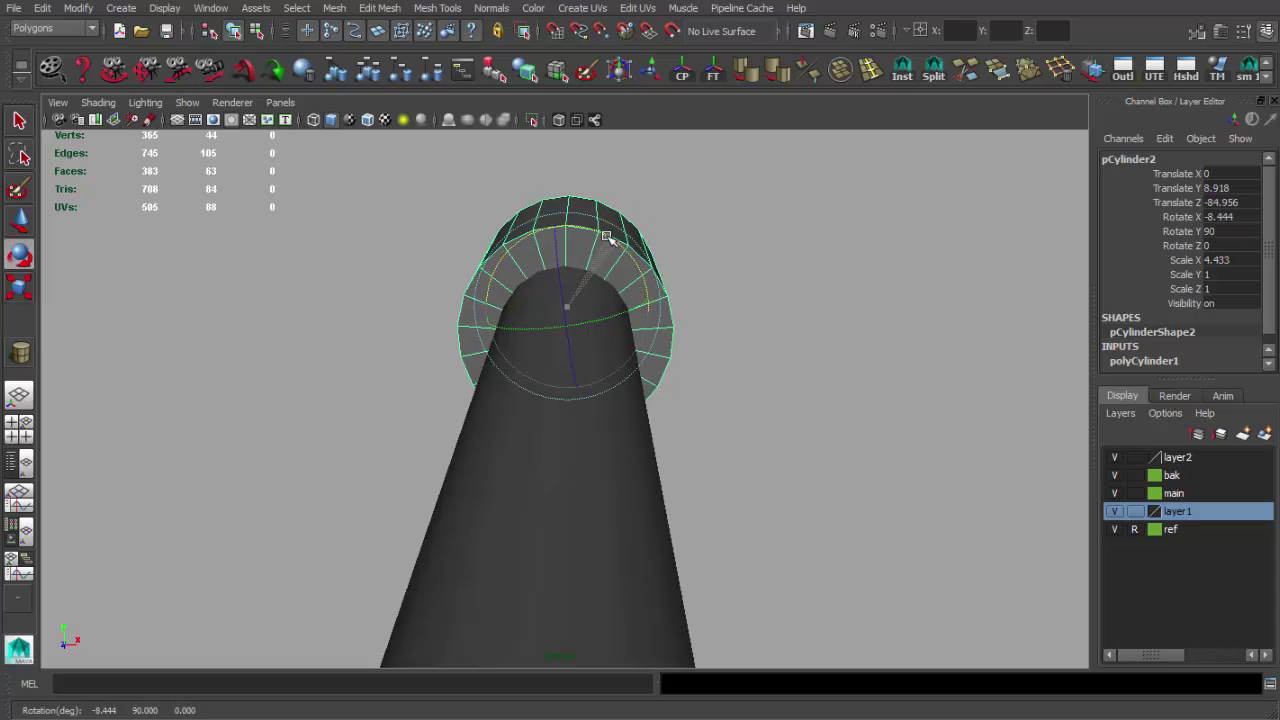
click(708, 75)
alt+drag(731, 277, 620, 243)
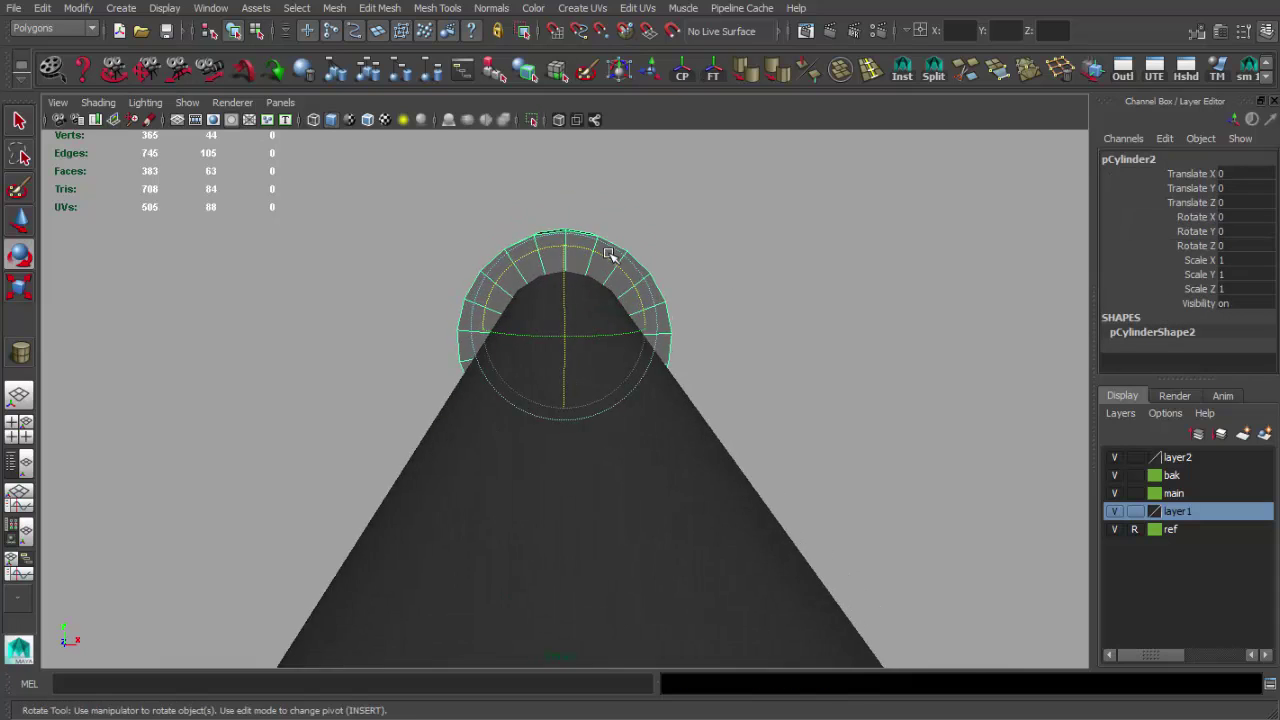
Rotate the cylinder about 1.4° in Z to match the front blueprint
key(space)
key(space)
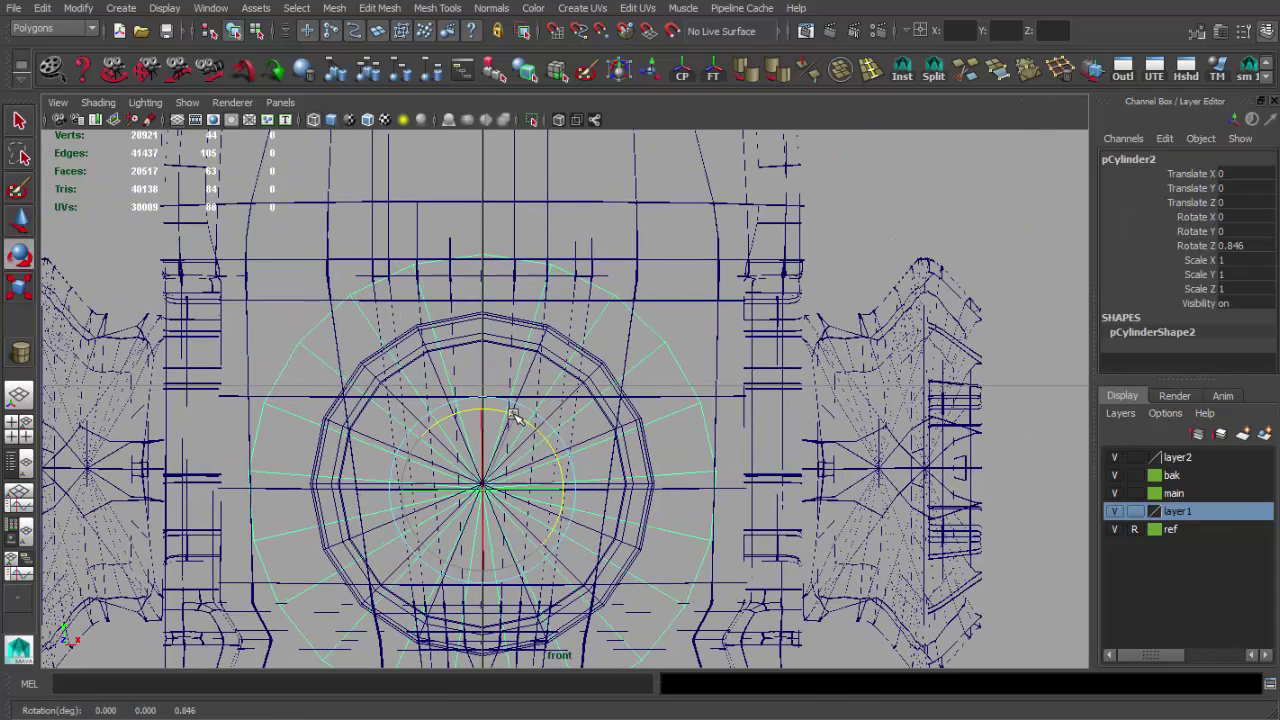
drag(514, 416, 520, 420)
scroll(514, 416, down, 3)
scroll(600, 340, up, 2)
Check the surrounding body parts, then orbit the perspective view around the muzzle
click(657, 229)
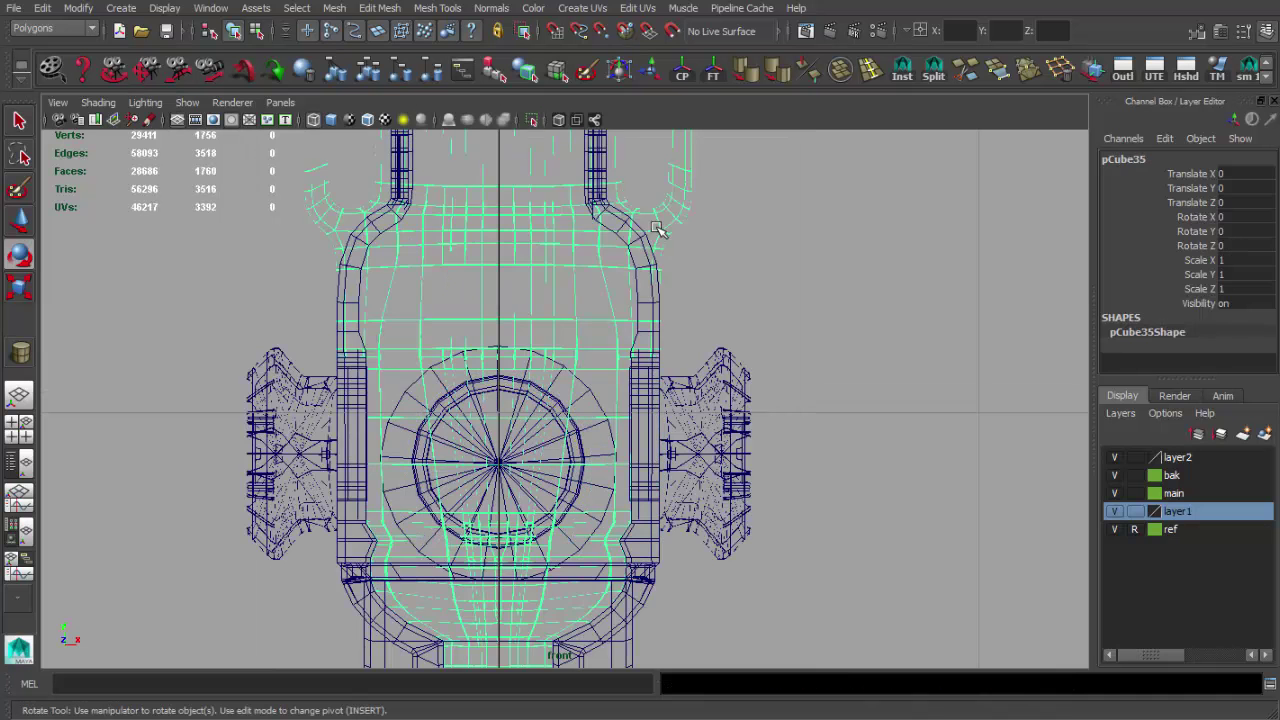
click(730, 428)
click(766, 306)
scroll(651, 363, down, 2)
key(space)
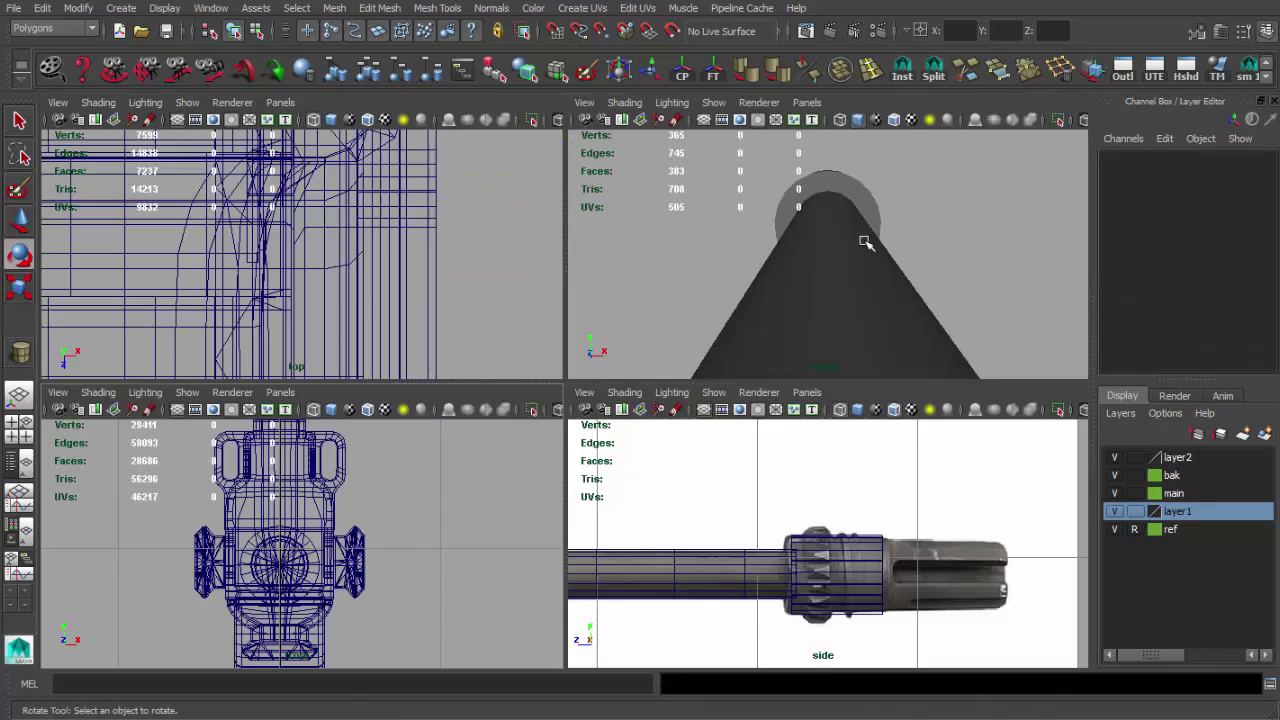
key(space)
mouse_move(865, 237)
alt+mouse_down()
mouse_move(554, 340)
mouse_move(865, 300)
alt+mouse_up()
scroll(903, 371, up, 3)
Scale the muzzle cylinder to 0.933 and slide it into line with the side photo
click(689, 391)
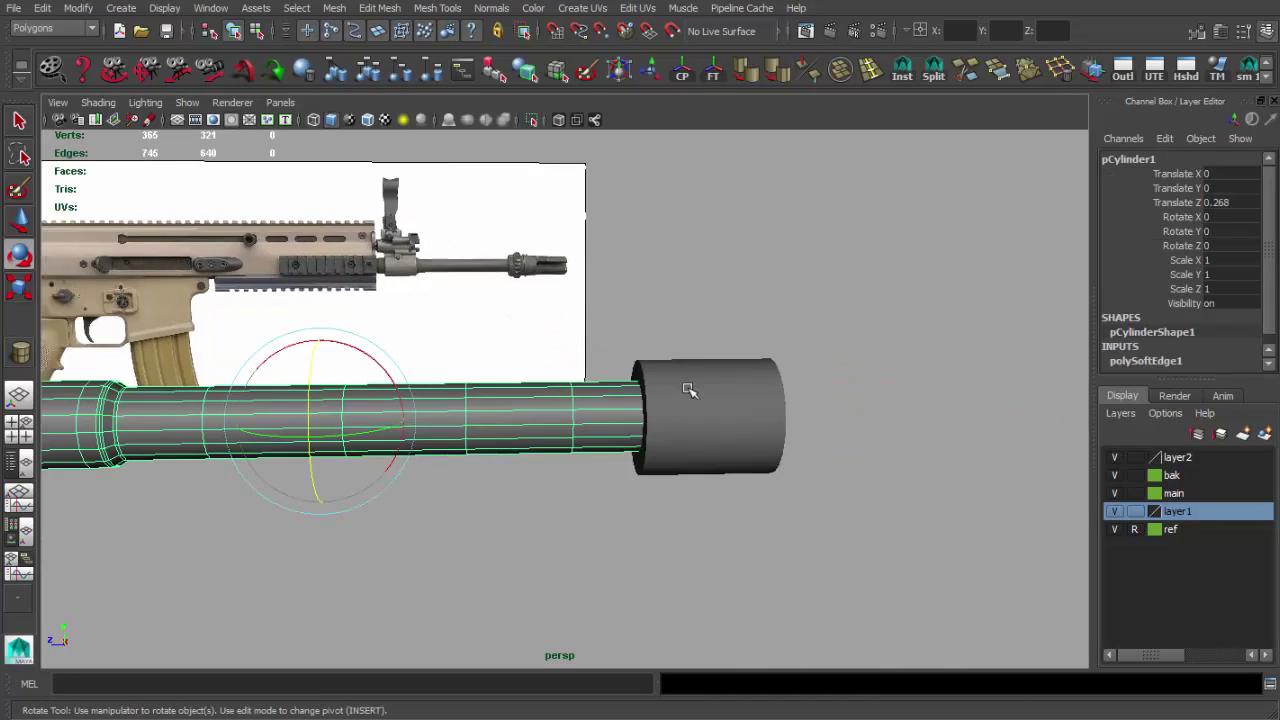
scroll(633, 391, up, 3)
key(space)
key(space)
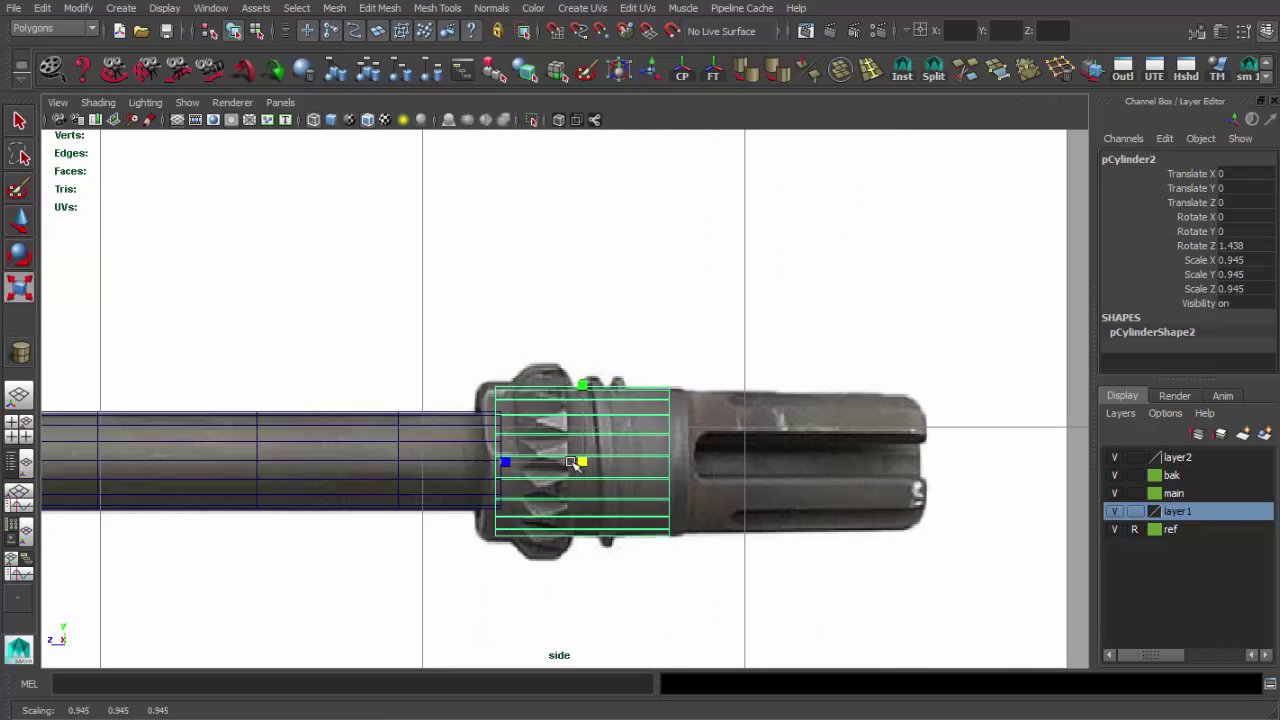
scroll(497, 462, up, 2)
alt+middle_drag(537, 457, 557, 391)
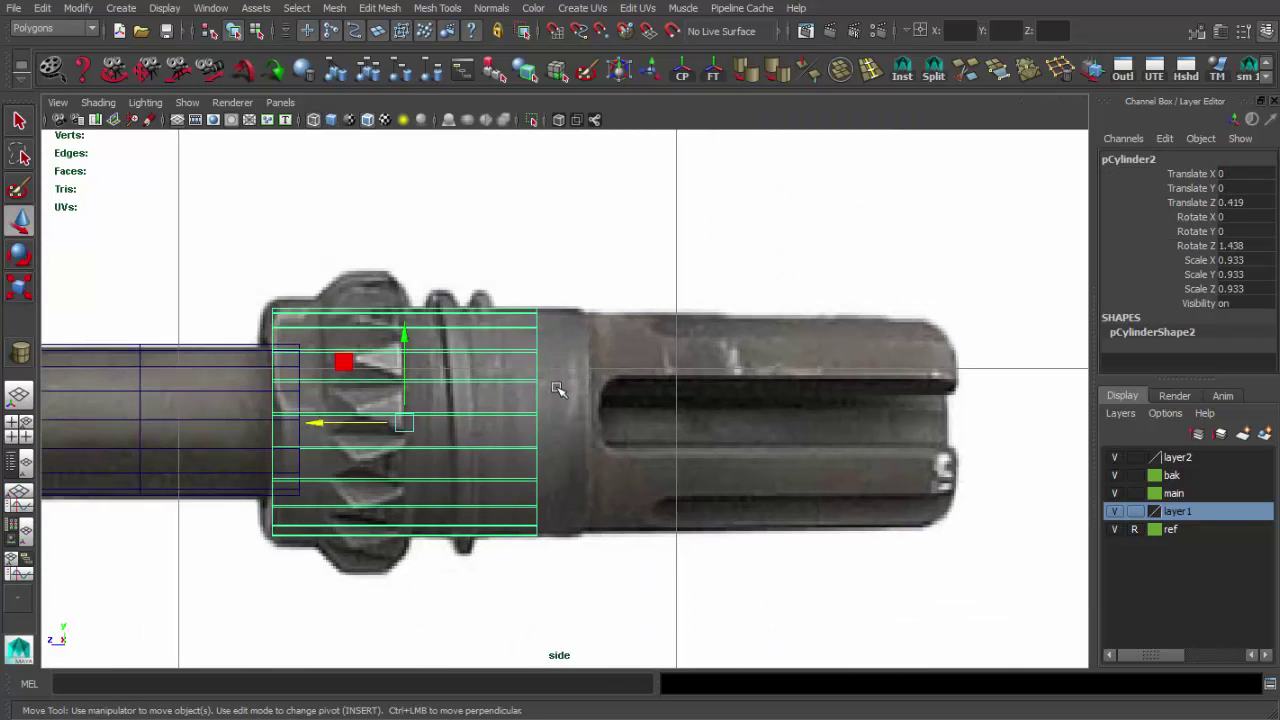
Extrude the cylinder's end faces out to the flash hider's tip
key(q)
right_click(557, 386)
click(538, 318)
right_drag(538, 318, 528, 354)
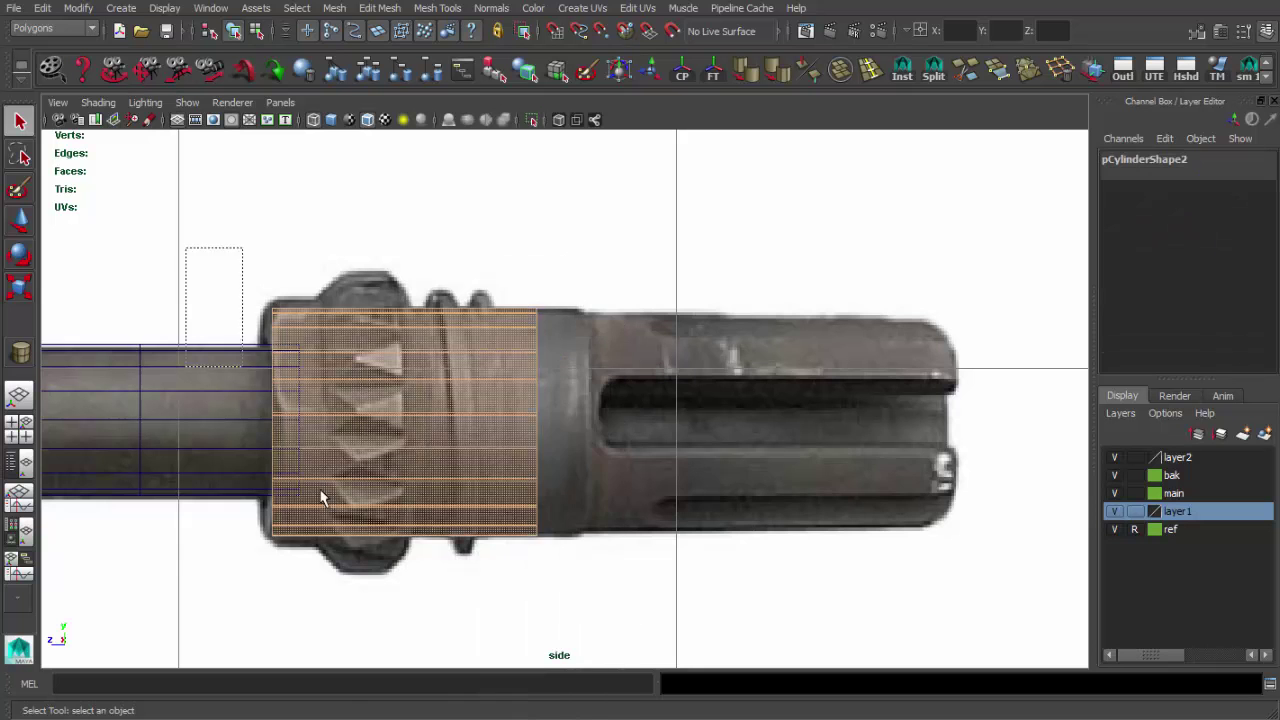
click(465, 426)
key(w)
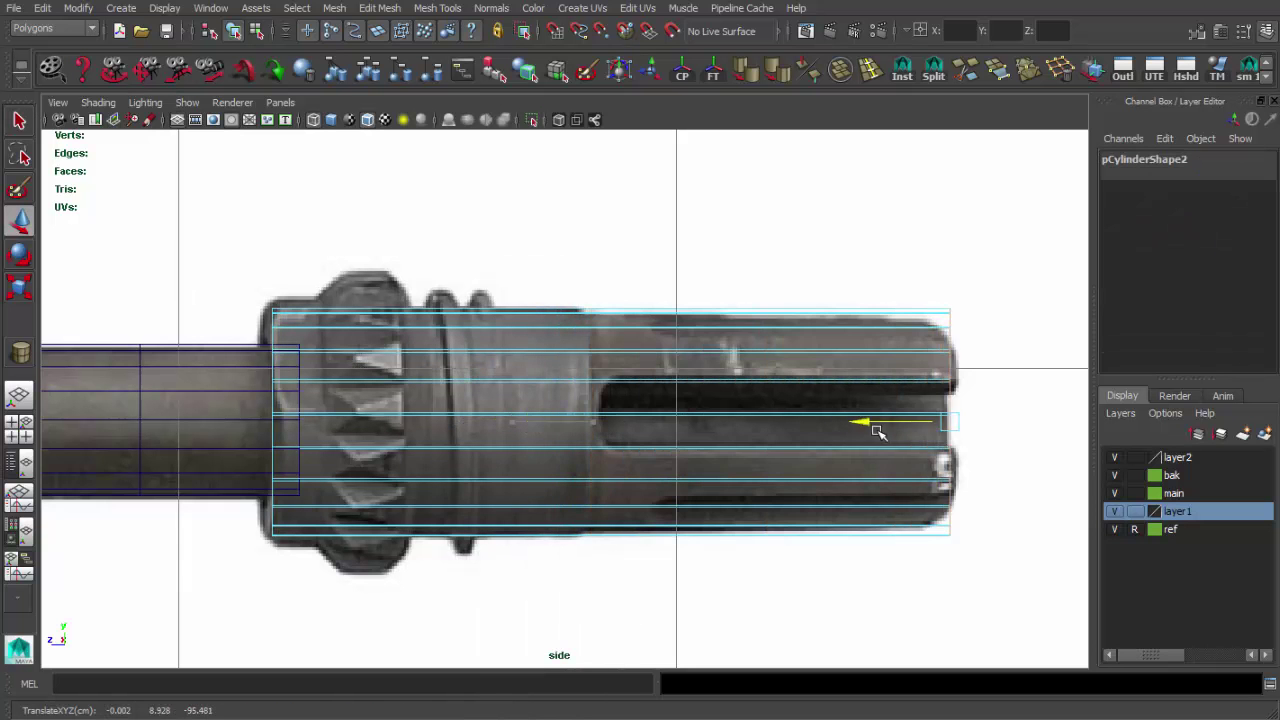
key(ctrl+e)
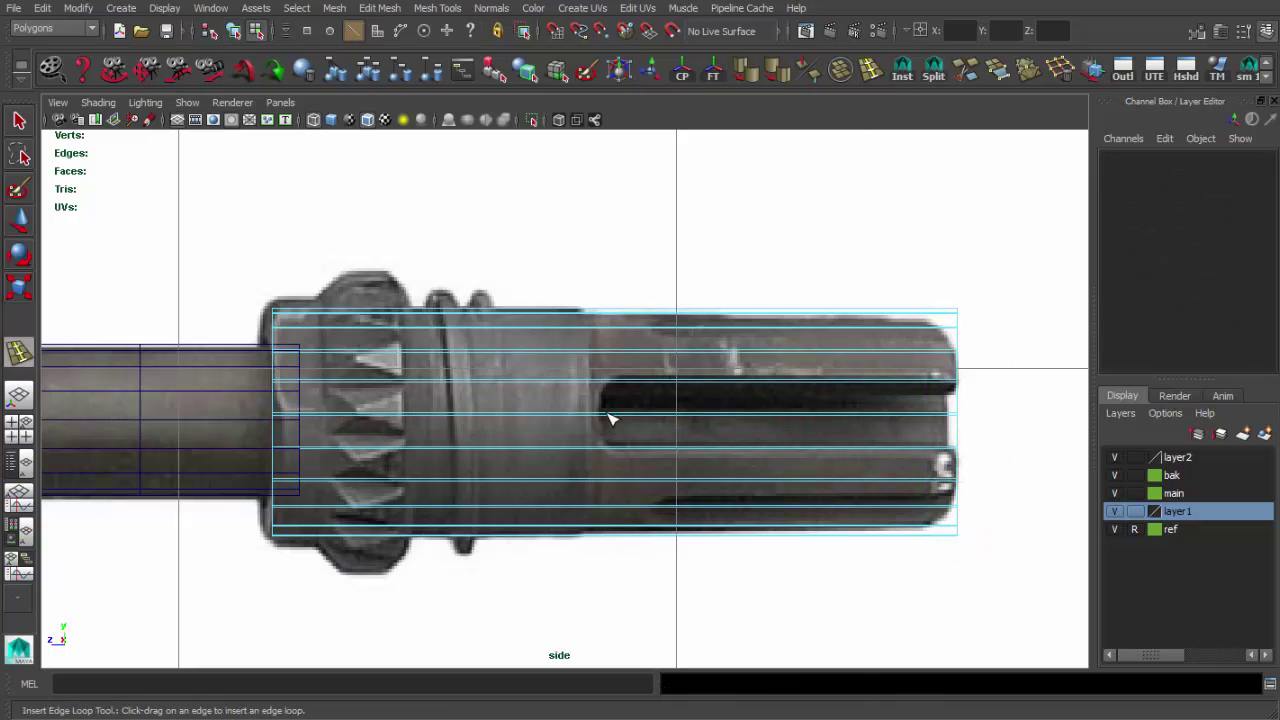
Insert an edge loop around the middle of the flash hider cylinder
key(space)
key(space)
alt+drag(794, 205, 466, 354)
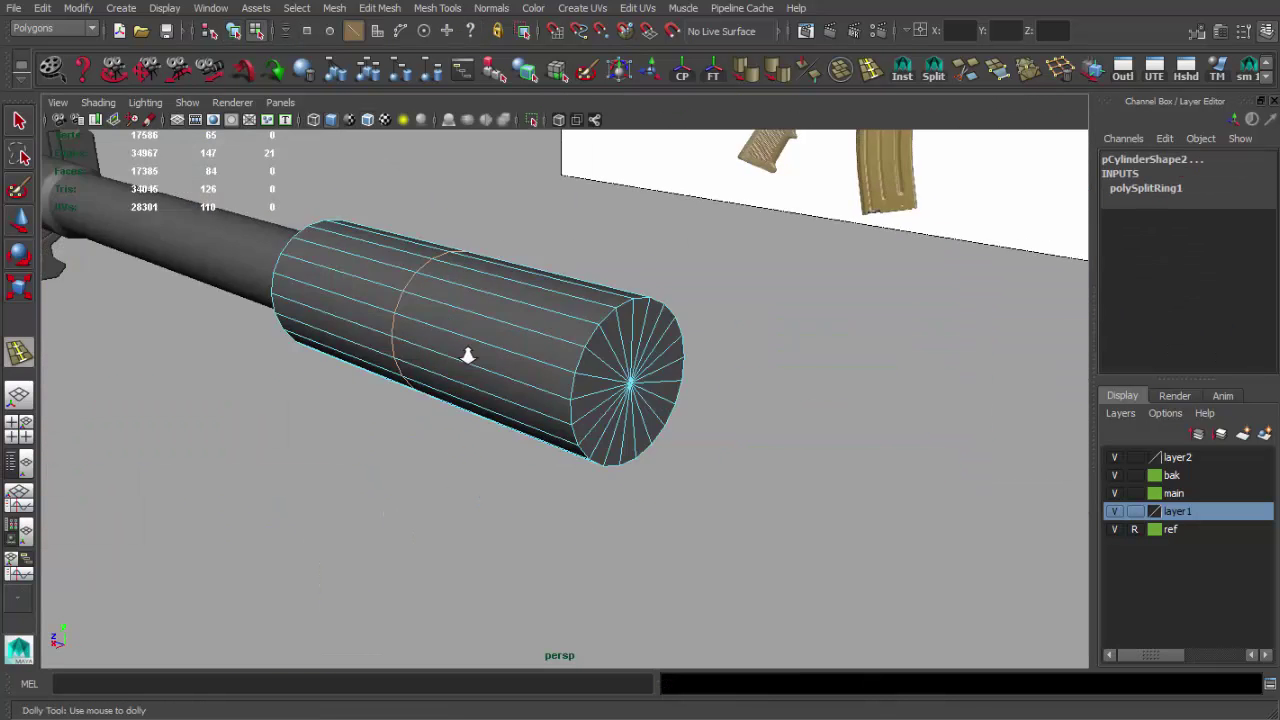
key(q)
mouse_move(614, 360)
alt+mouse_down()
mouse_move(584, 393)
mouse_move(748, 389)
alt+mouse_up()
key(space)
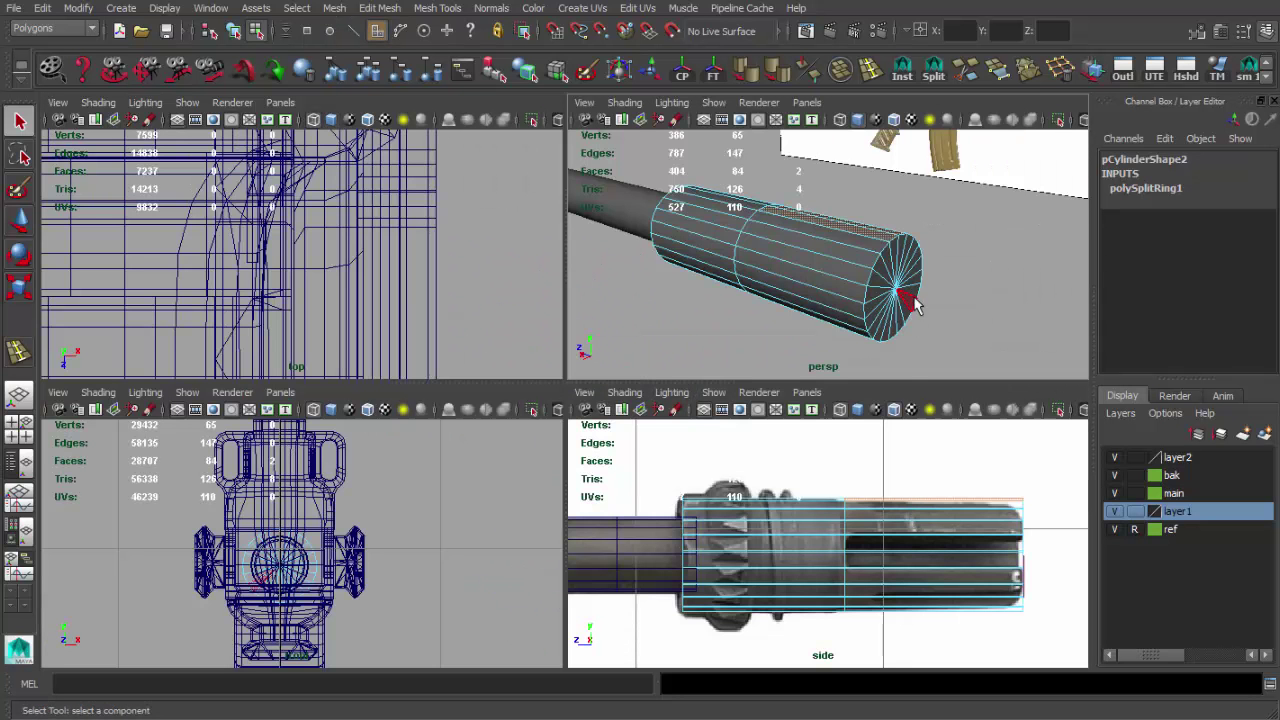
alt+drag(889, 289, 591, 371)
key(space)
Delete three strips of side faces to open the flash hider's slots
click(540, 478)
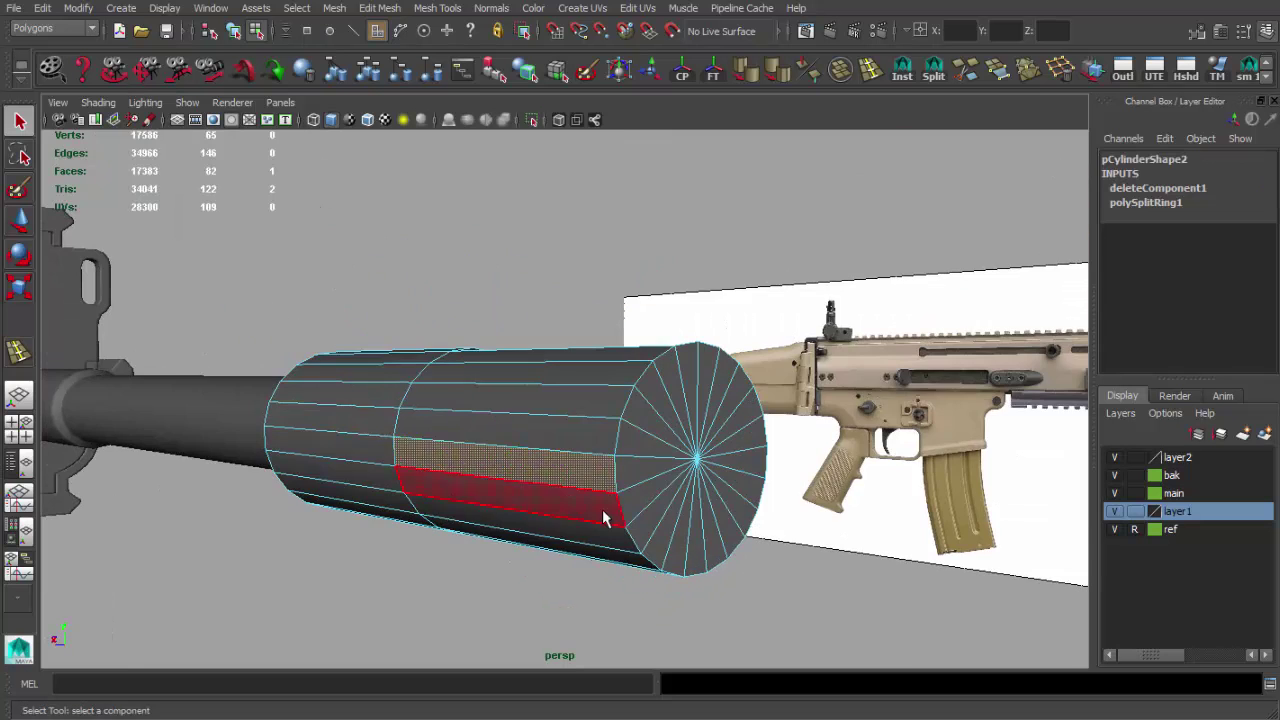
key(Delete)
mouse_move(652, 520)
alt+mouse_down()
mouse_move(610, 475)
mouse_move(585, 485)
mouse_move(640, 452)
mouse_move(660, 505)
alt+mouse_up()
key(Delete)
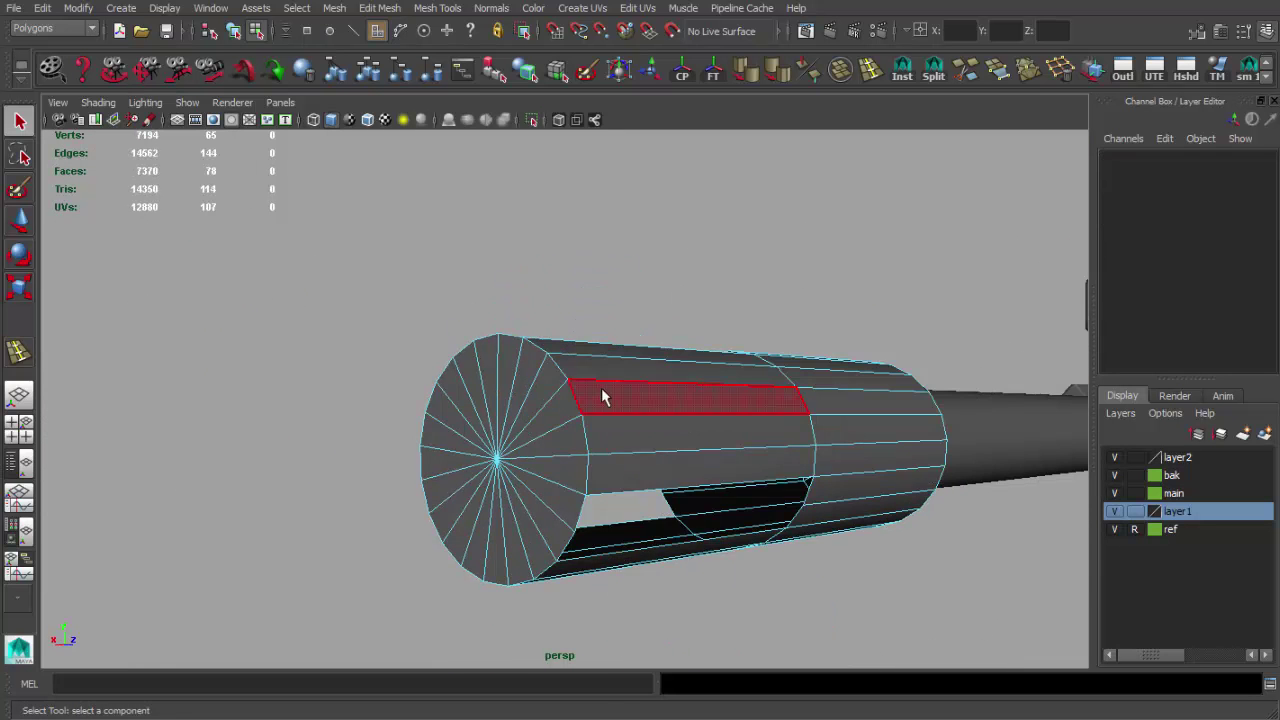
mouse_move(602, 396)
alt+mouse_down()
mouse_move(606, 320)
mouse_move(709, 351)
mouse_move(586, 434)
mouse_move(676, 445)
mouse_move(213, 255)
alt+mouse_up()
key(Delete)
mouse_move(747, 455)
alt+mouse_down()
mouse_move(620, 463)
mouse_move(737, 437)
mouse_move(749, 491)
alt+mouse_up()
key(space)
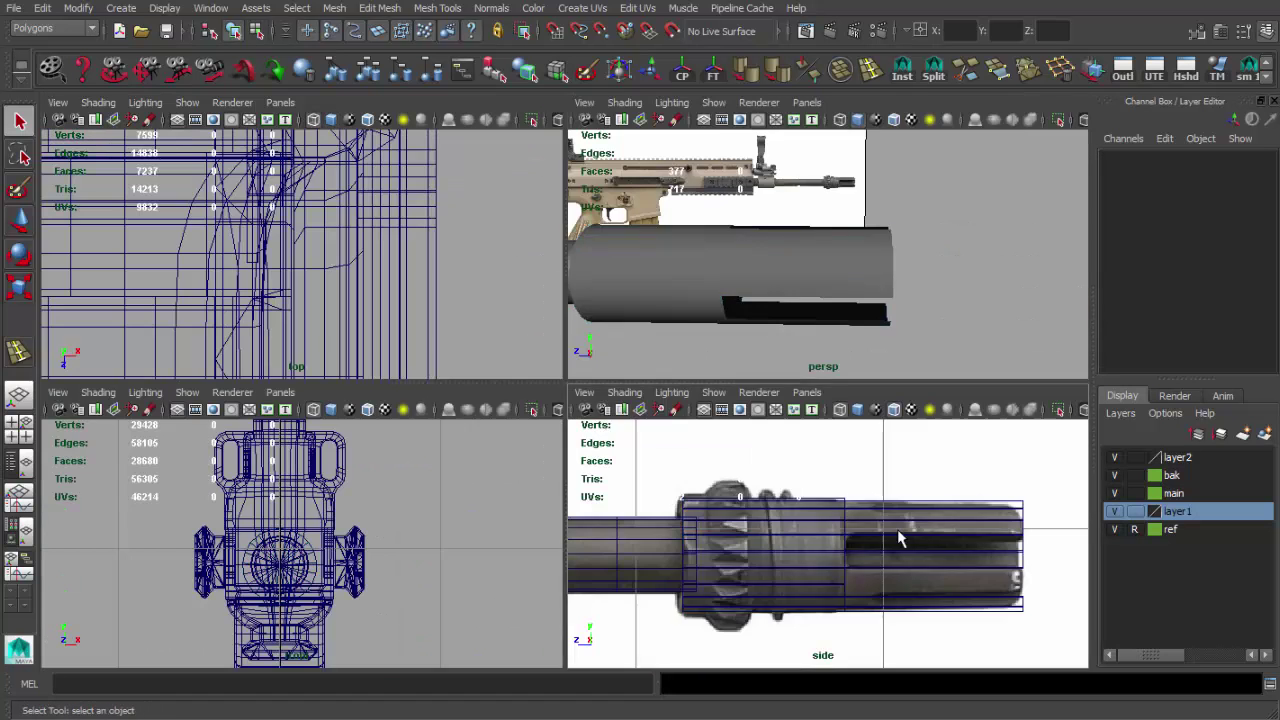
click(898, 540)
key(space)
alt+drag(771, 351, 573, 432)
Spin the flash hider about 59° around Z so its slots match the side photo
key(e)
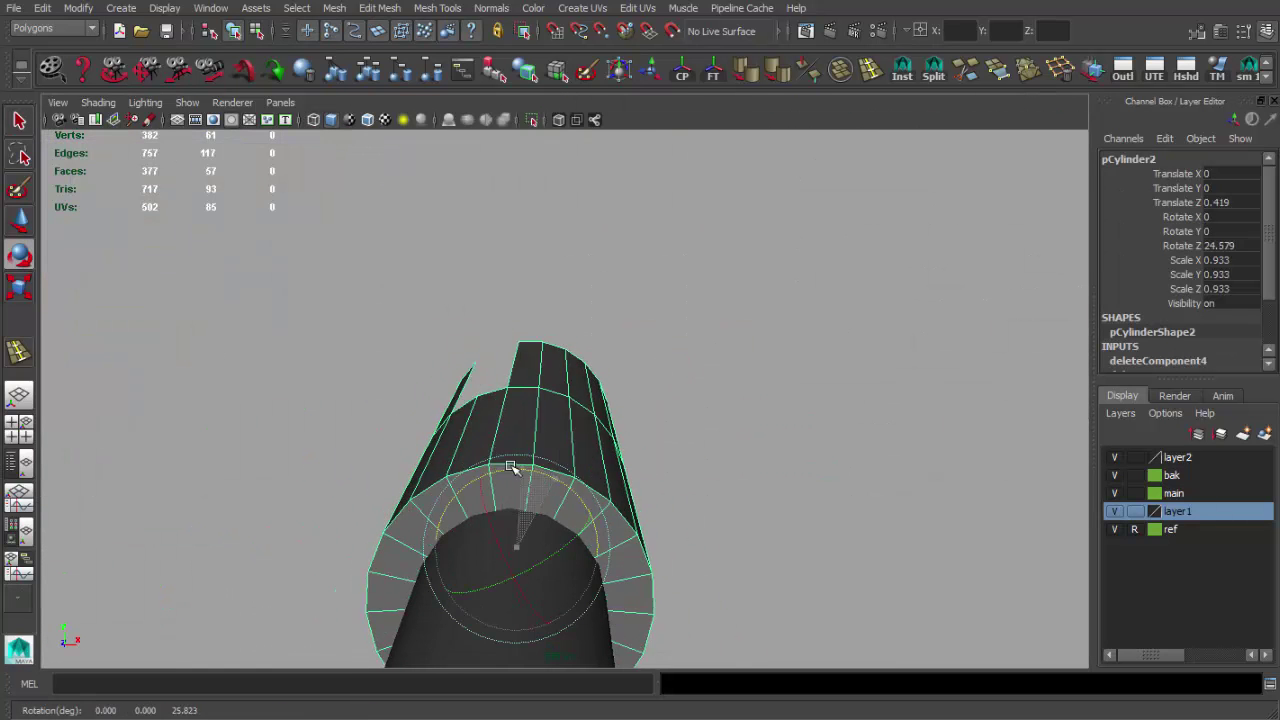
mouse_move(472, 461)
alt+mouse_down()
mouse_move(481, 450)
mouse_move(463, 426)
mouse_move(357, 423)
mouse_move(403, 428)
alt+mouse_up()
mouse_move(600, 330)
alt+mouse_down()
mouse_move(520, 309)
mouse_move(666, 303)
alt+mouse_up()
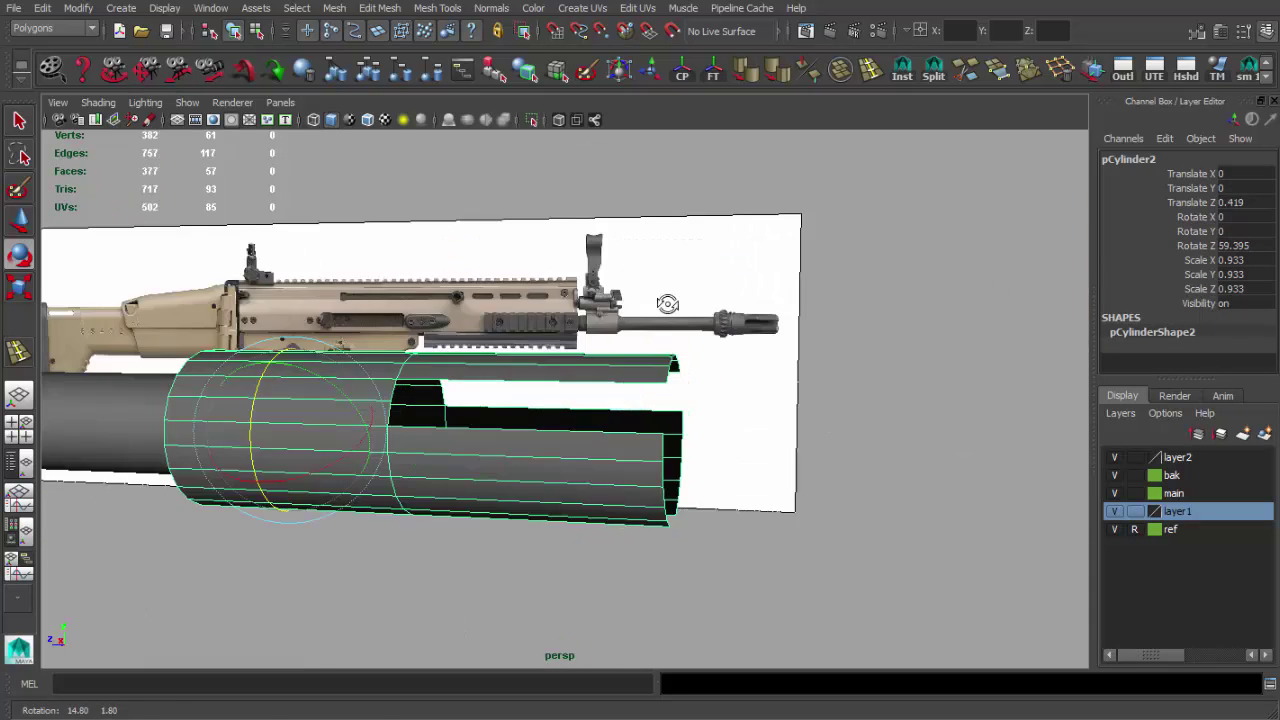
key(space)
key(space)
click(885, 563)
click(757, 457)
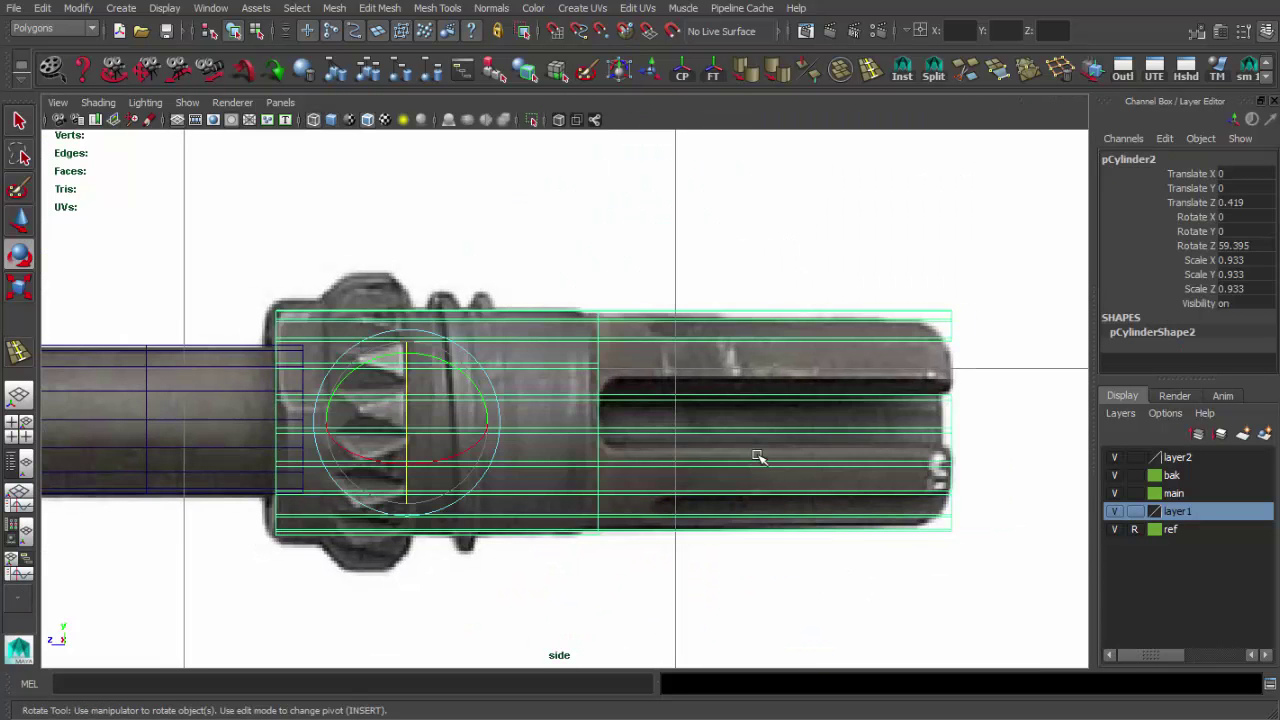
alt+middle_drag(757, 457, 688, 430)
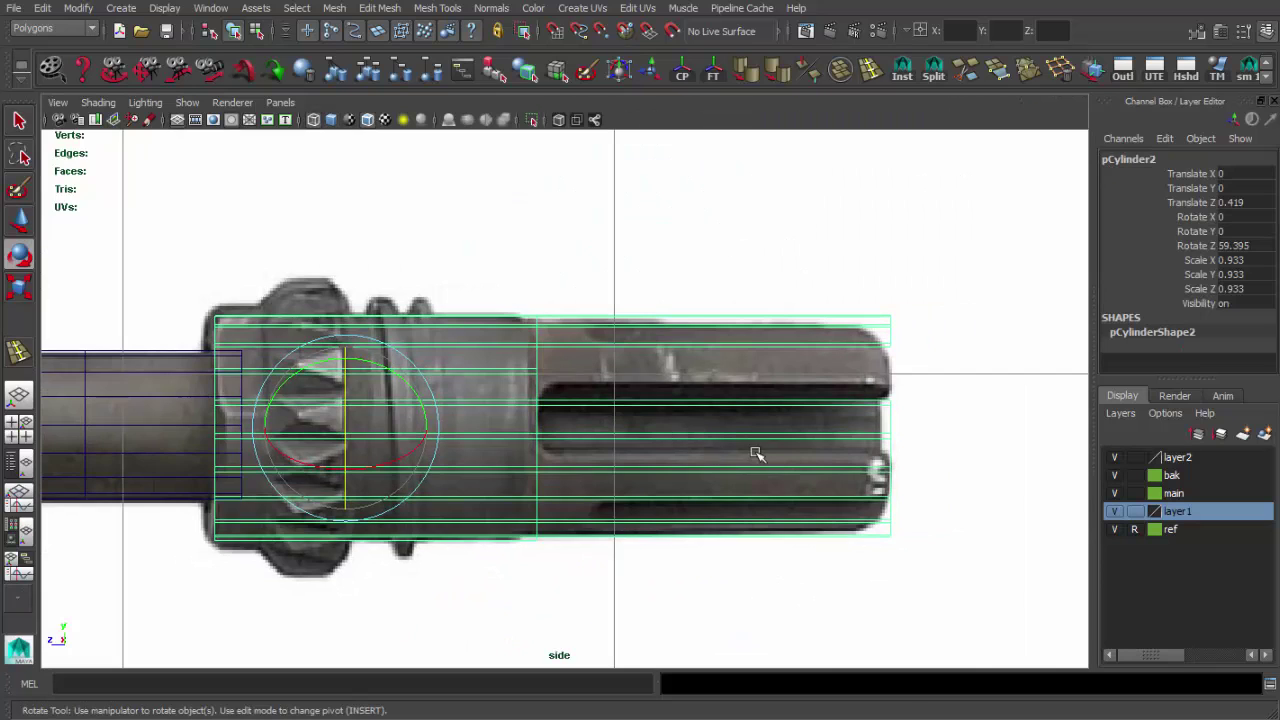
Orbit out to view the whole gun against the reference
key(space)
key(space)
mouse_move(683, 314)
alt+mouse_down()
mouse_move(517, 309)
mouse_move(417, 283)
mouse_move(560, 291)
mouse_move(686, 266)
mouse_move(600, 360)
mouse_move(563, 380)
mouse_move(565, 339)
mouse_move(523, 260)
mouse_move(414, 357)
alt+mouse_up()
click(414, 357)
mouse_move(414, 357)
alt+right_down()
mouse_move(686, 363)
mouse_move(675, 399)
alt+right_up()
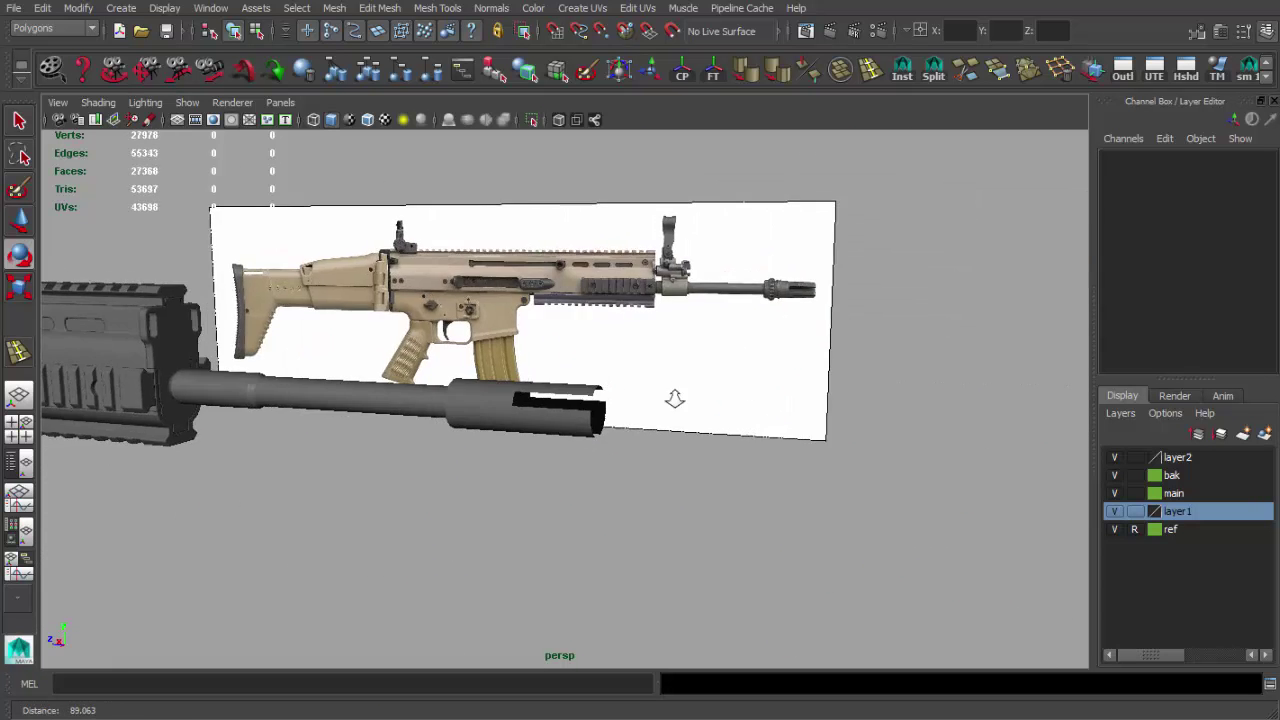
mouse_move(675, 399)
alt+mouse_down()
mouse_move(406, 360)
mouse_move(657, 317)
mouse_move(834, 340)
mouse_move(923, 334)
alt+mouse_up()
scroll(716, 390, up, 5)
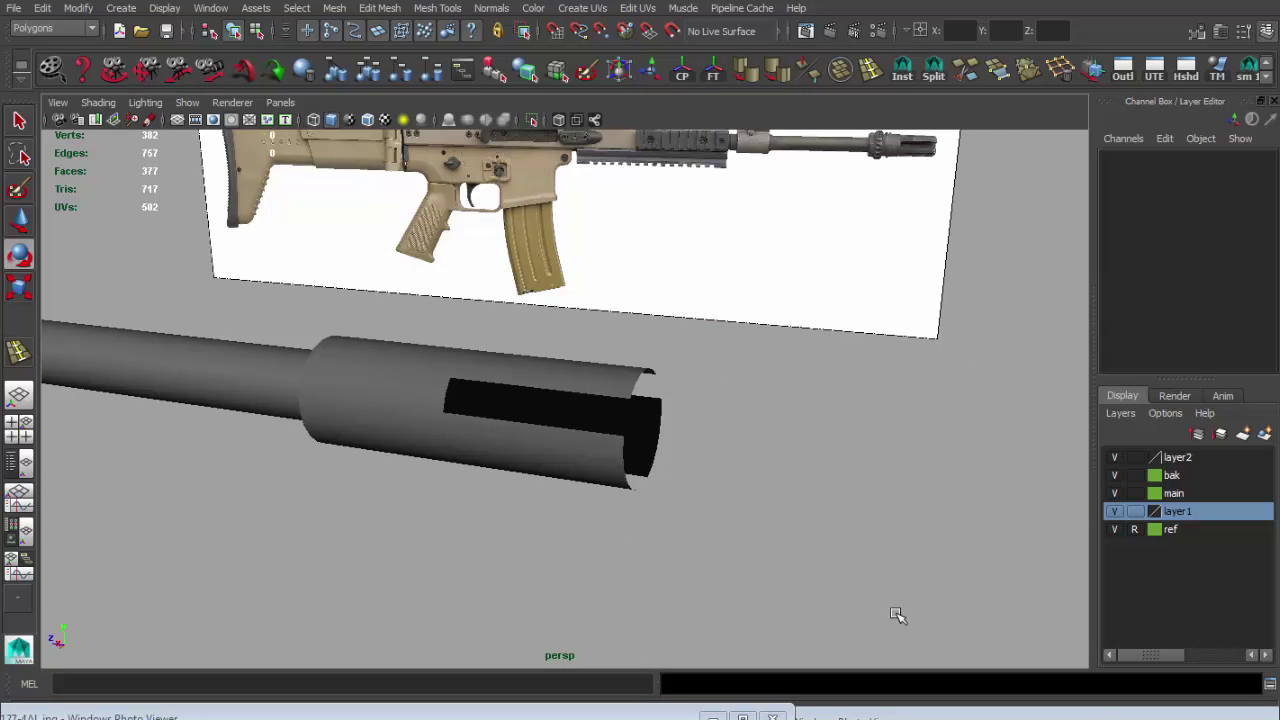
Shrink the flash hider to 0.89 scale in the side view to match the photo
click(586, 386)
key(space)
key(space)
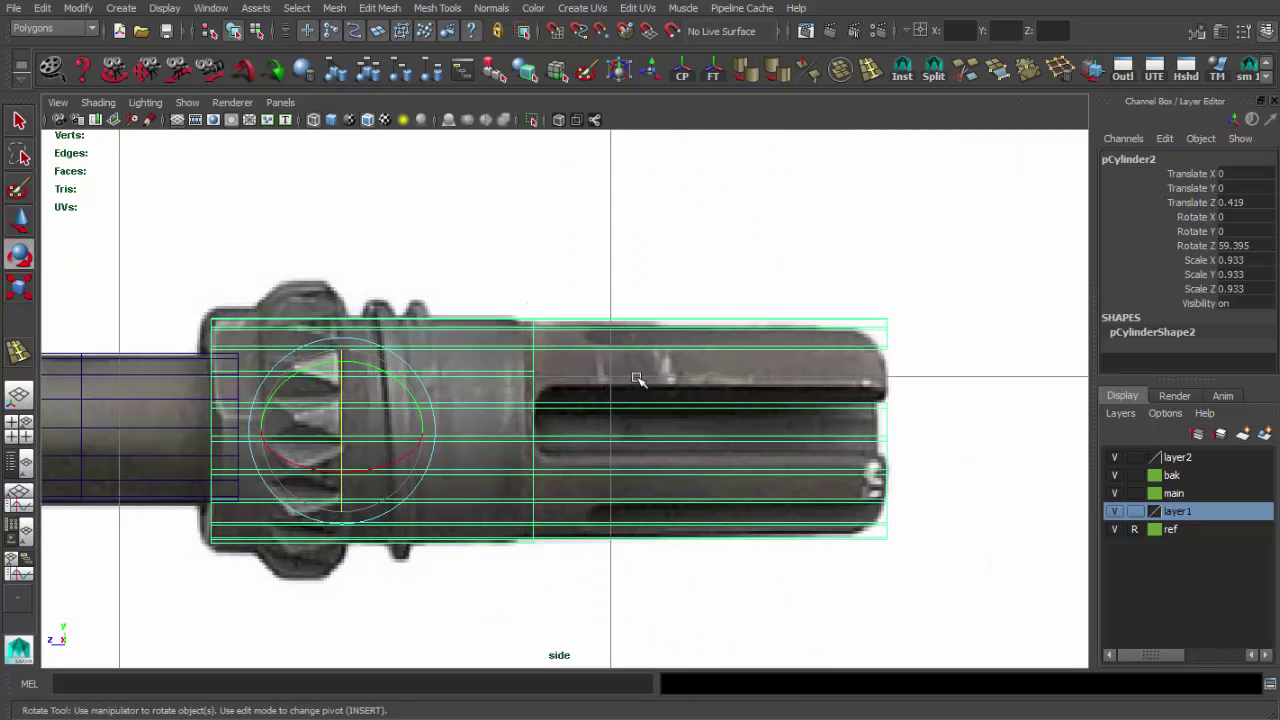
drag(334, 439, 306, 436)
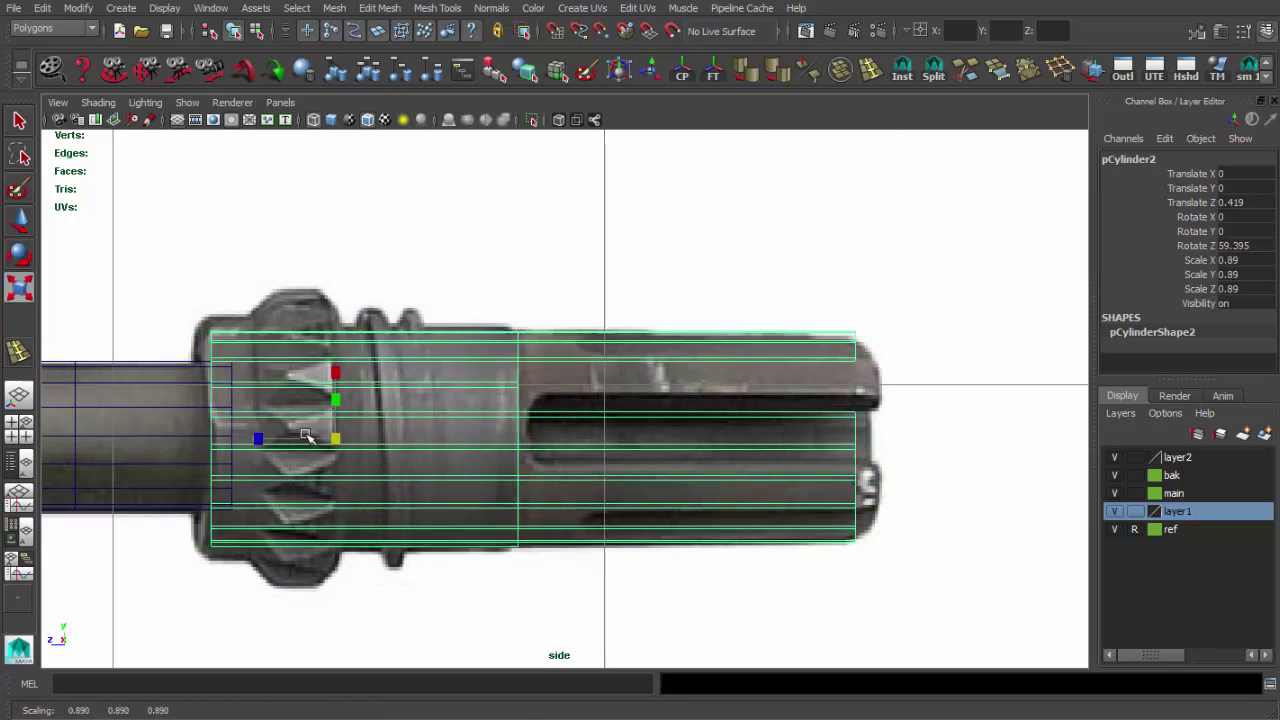
key(space)
click(779, 427)
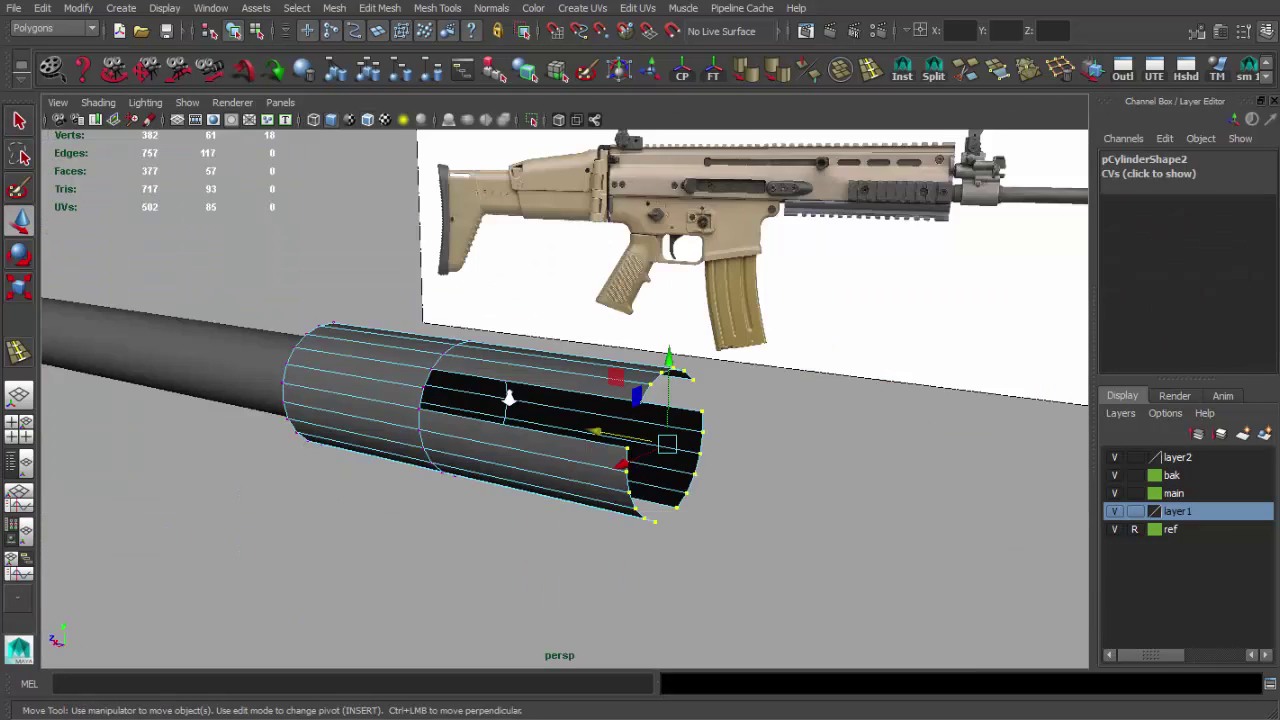
alt+right_drag(779, 427, 584, 375)
mouse_move(540, 388)
alt+mouse_down()
mouse_move(600, 400)
mouse_move(709, 486)
mouse_move(655, 480)
mouse_move(614, 545)
mouse_move(641, 513)
alt+mouse_up()
click(600, 400)
Extrude the selected edges of the flash-hider cylinder and compare it with the rifle reference
key(ctrl+e)
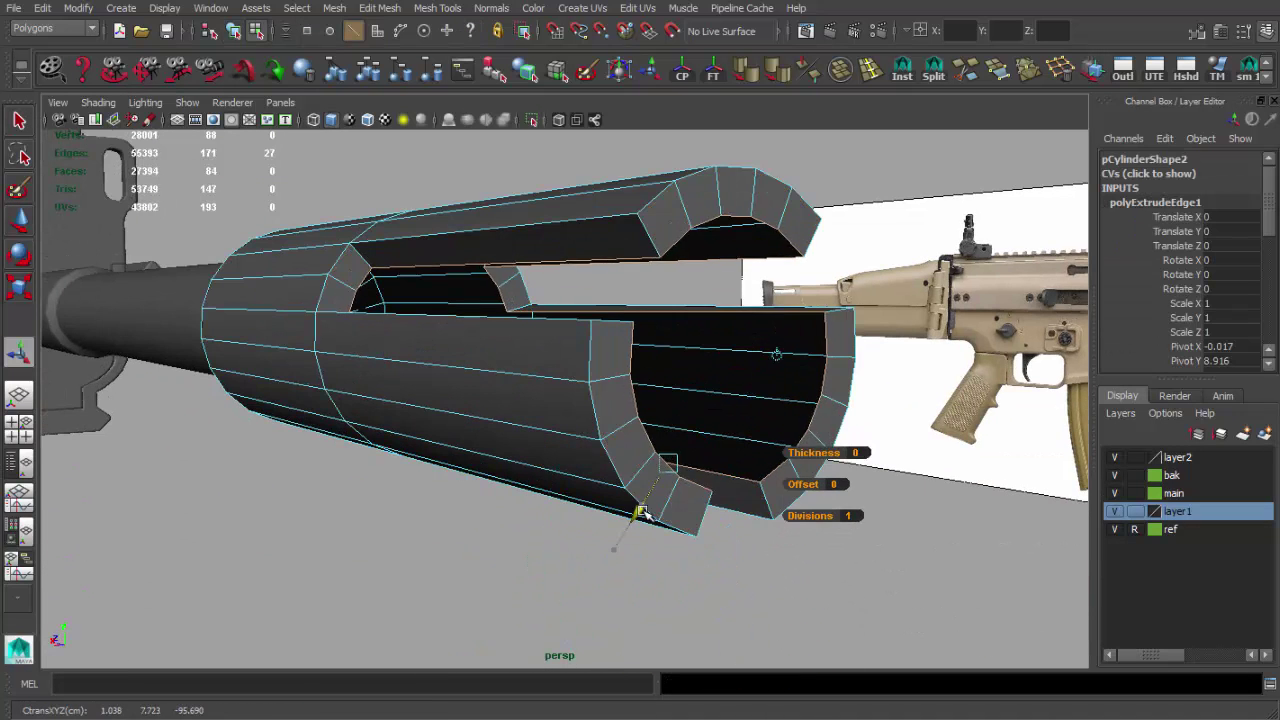
alt+right_drag(641, 513, 640, 460)
mouse_move(640, 460)
alt+mouse_down()
mouse_move(615, 420)
mouse_move(500, 409)
mouse_move(609, 420)
mouse_move(563, 480)
alt+mouse_up()
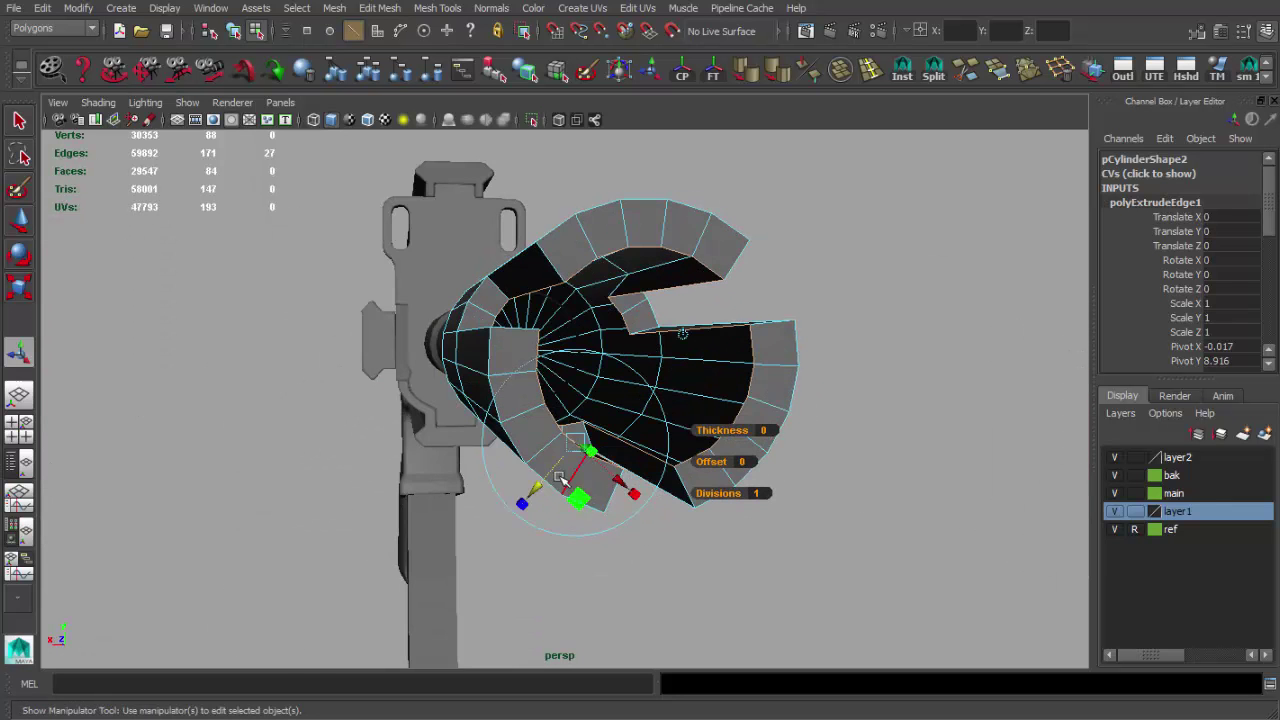
alt+right_drag(545, 473, 463, 377)
alt+drag(368, 374, 709, 214)
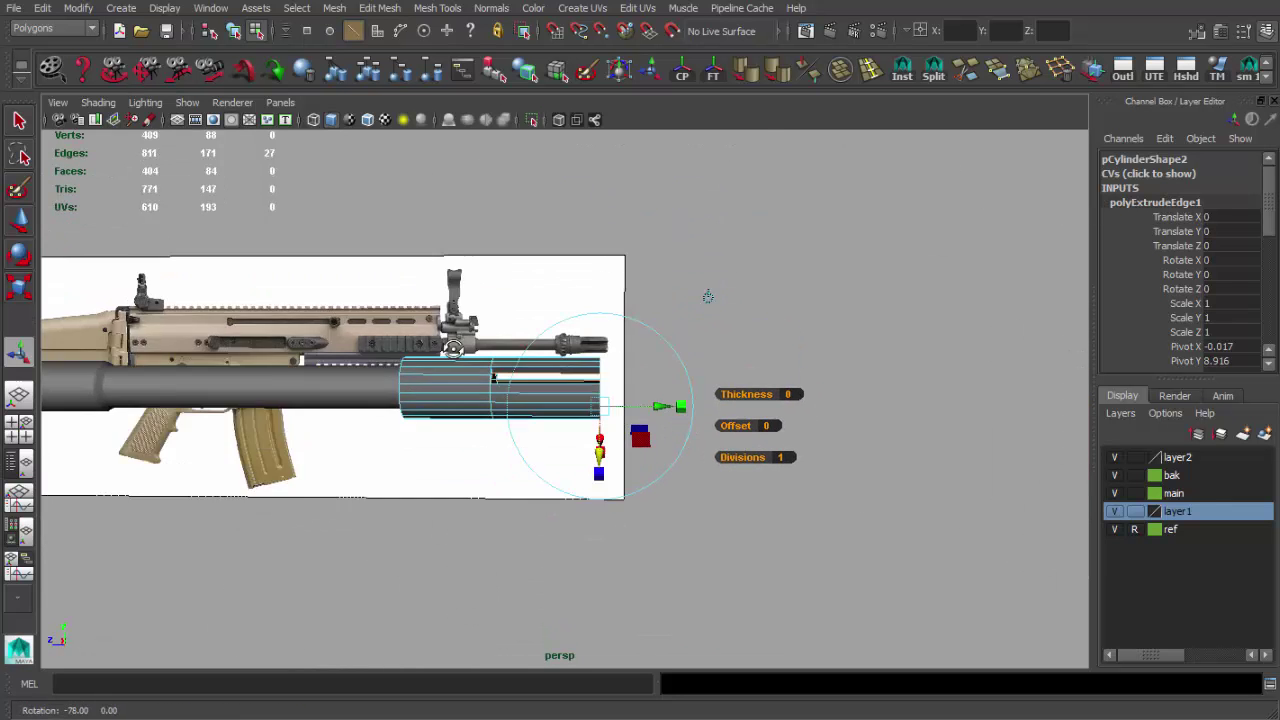
alt+right_drag(709, 214, 457, 394)
mouse_move(457, 394)
alt+mouse_down()
mouse_move(759, 401)
mouse_move(880, 357)
mouse_move(854, 286)
mouse_move(831, 289)
mouse_move(757, 425)
mouse_move(497, 402)
alt+mouse_up()
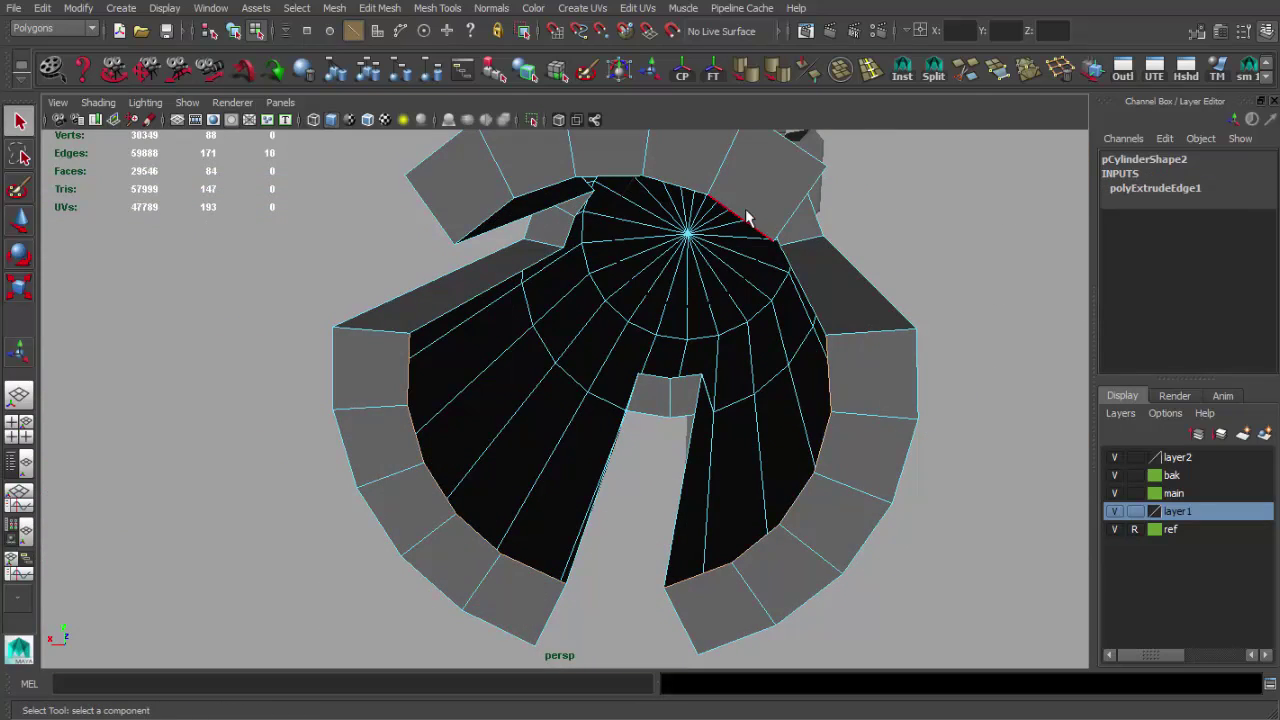
Extrude the slot's end edge, then scale and move it toward the slot wall
click(487, 213)
alt+drag(487, 213, 700, 274)
key(ctrl+e)
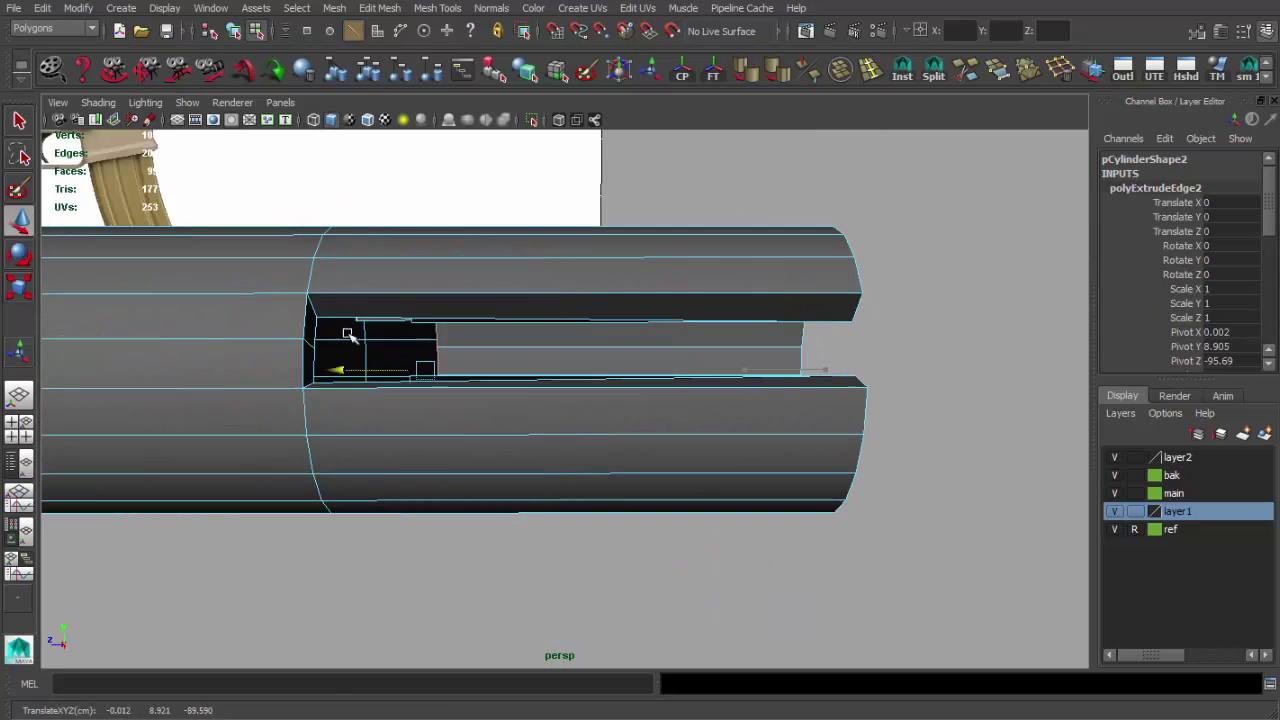
key(f)
mouse_move(560, 371)
alt+mouse_down()
mouse_move(523, 329)
mouse_move(580, 420)
alt+mouse_up()
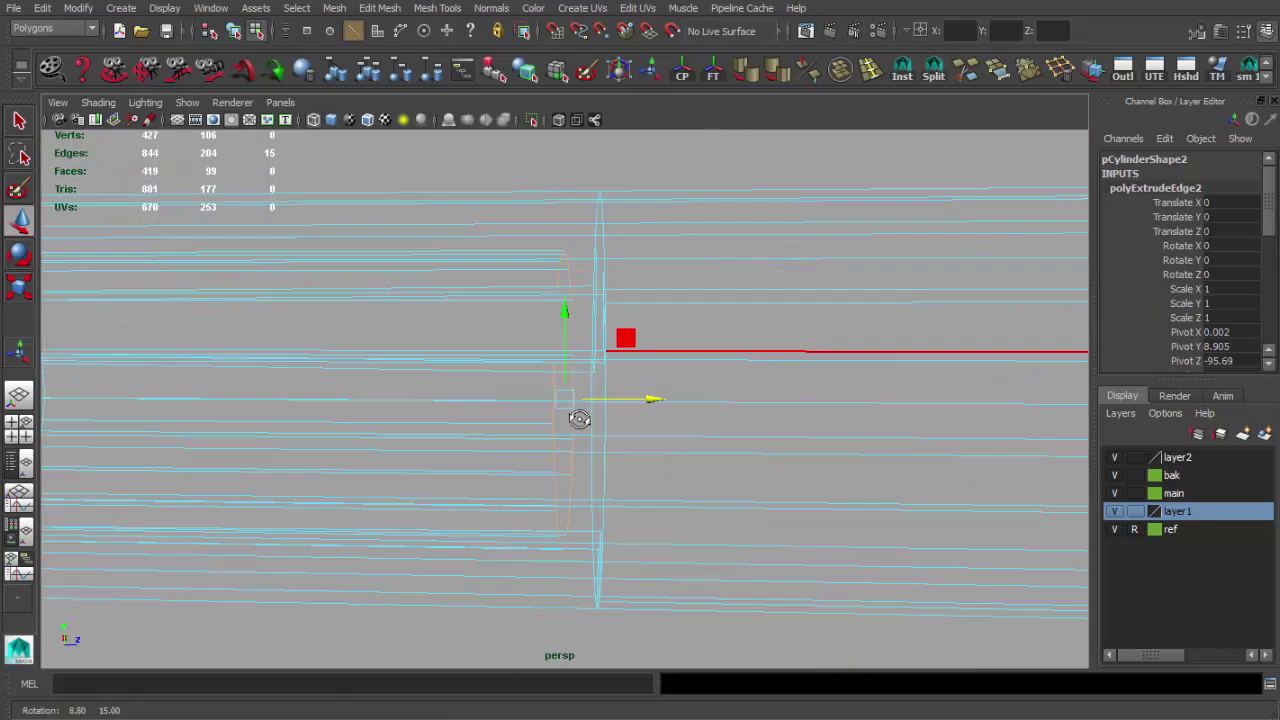
key(r)
mouse_move(651, 400)
alt+mouse_down()
mouse_move(620, 420)
mouse_move(522, 355)
alt+mouse_up()
key(w)
key(4)
key(q)
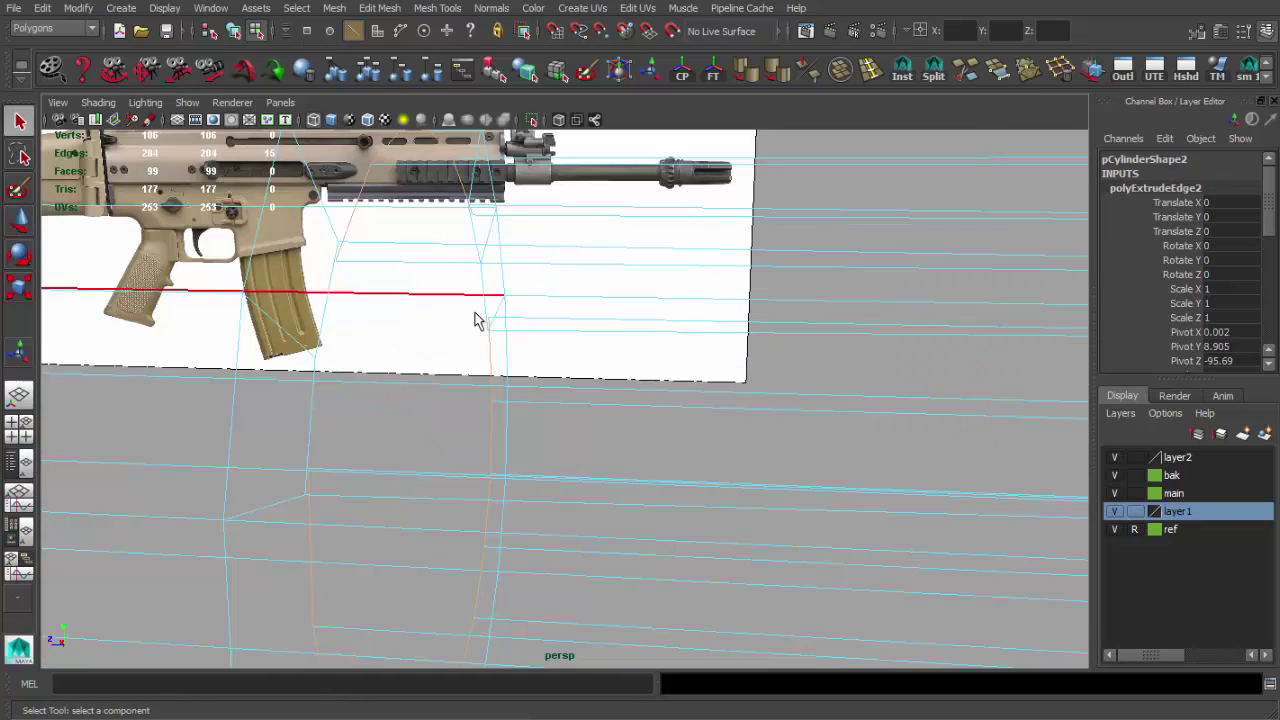
Snap the new vertex into place in wireframe to close the slot's inner corner
alt+right_drag(529, 350, 580, 471)
mouse_move(580, 471)
alt+mouse_down()
mouse_move(457, 294)
mouse_move(516, 487)
mouse_move(585, 457)
alt+mouse_up()
key(5)
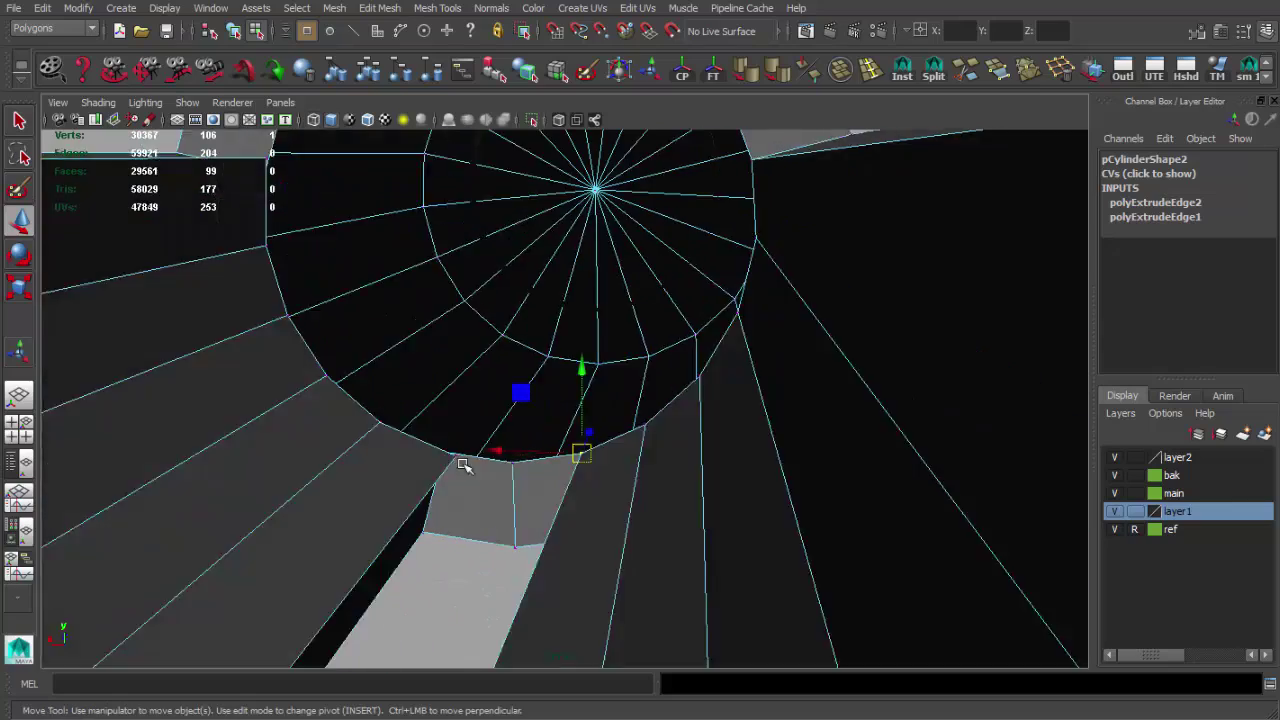
key(4)
alt+right_drag(585, 457, 449, 449)
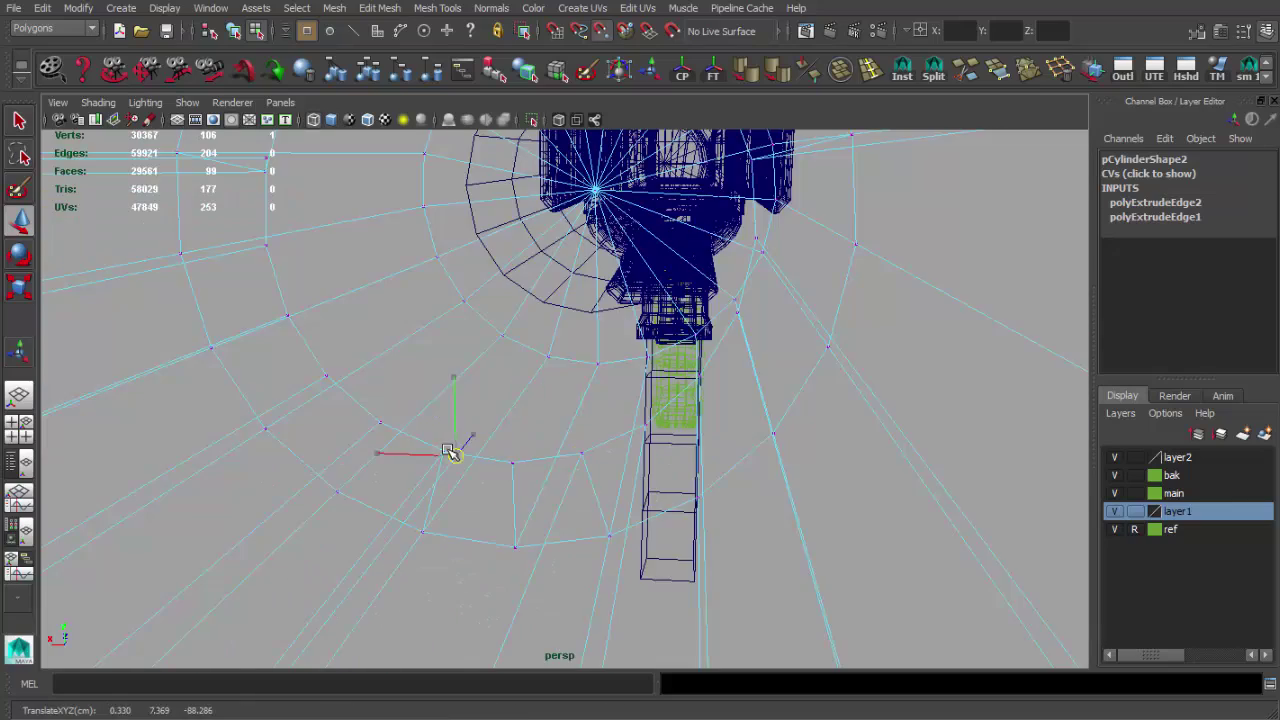
mouse_move(380, 314)
alt+mouse_down()
mouse_move(368, 273)
mouse_move(437, 389)
mouse_move(455, 335)
alt+mouse_up()
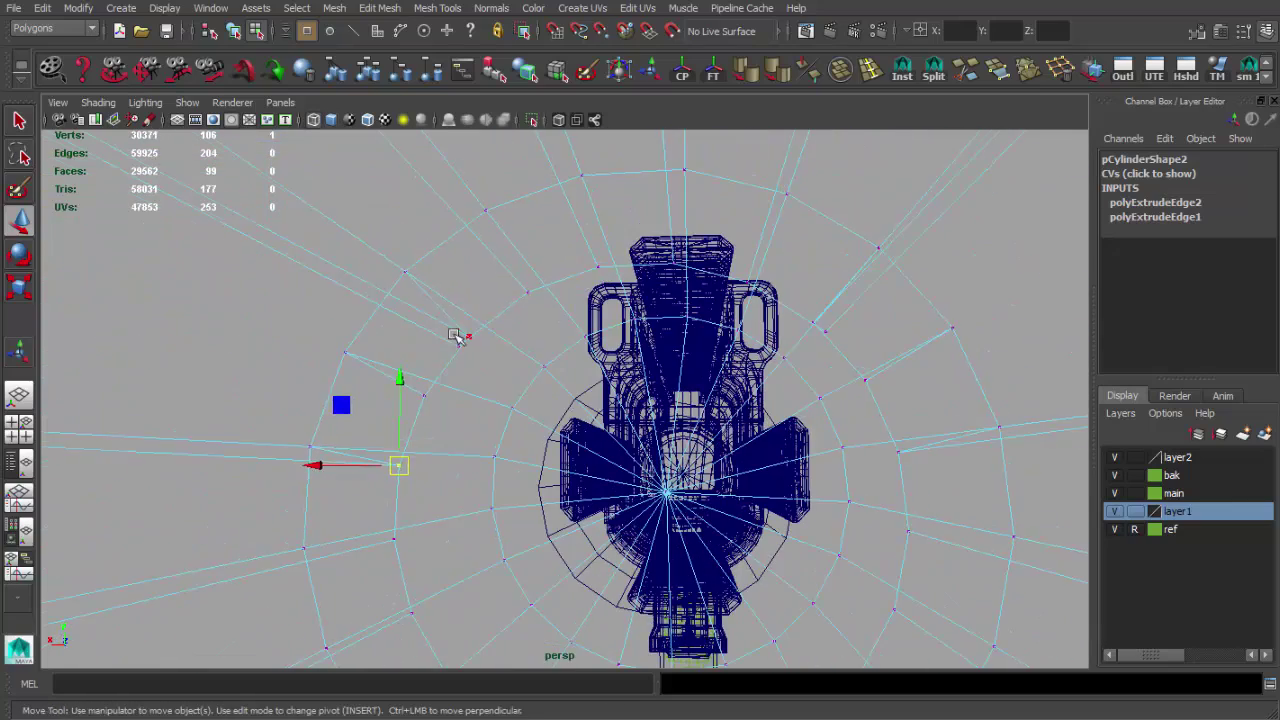
key(5)
alt+right_drag(483, 350, 523, 329)
alt+drag(523, 329, 657, 337)
key(4)
alt+right_drag(657, 337, 754, 364)
click(754, 364)
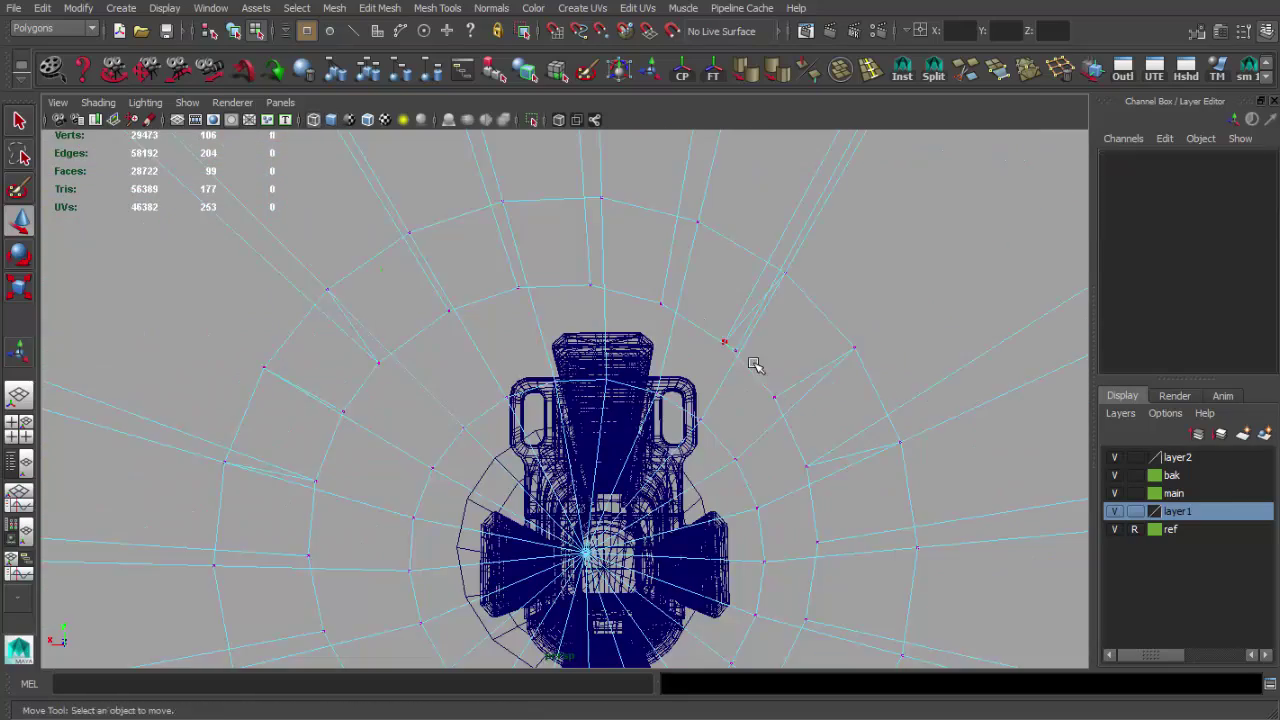
key(5)
mouse_move(727, 346)
alt+mouse_down()
mouse_move(523, 400)
mouse_move(538, 410)
alt+mouse_up()
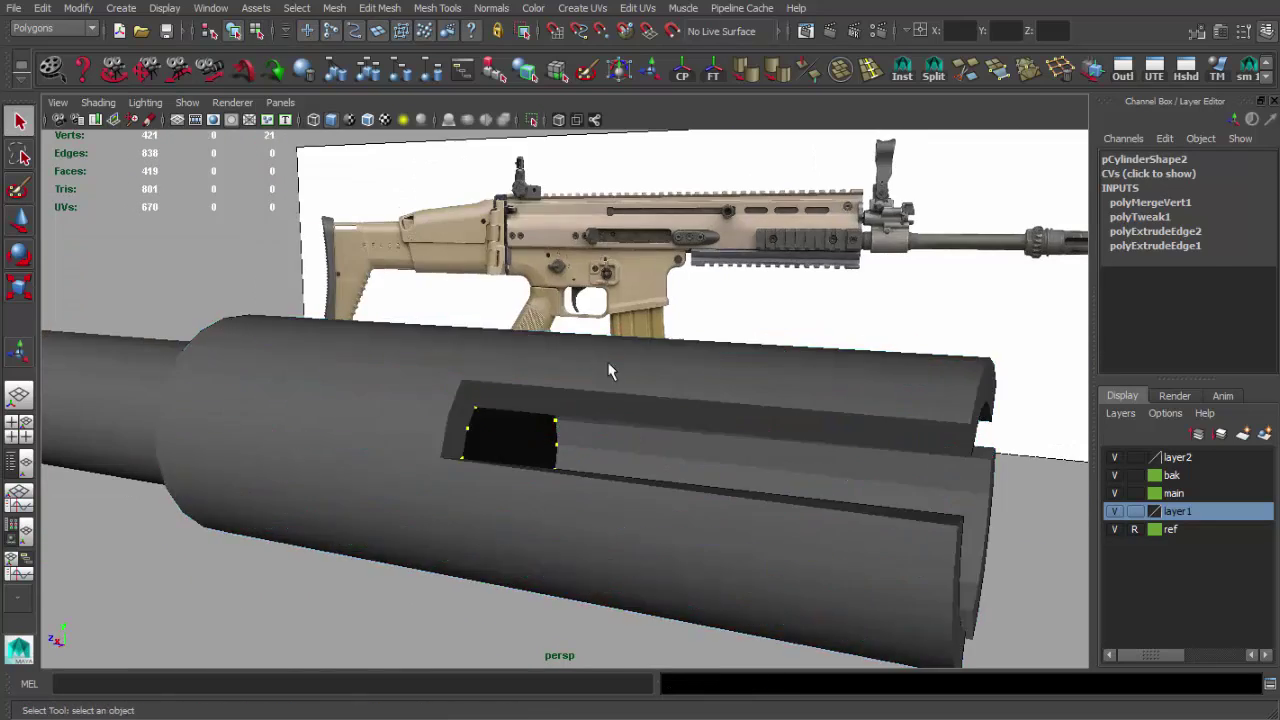
Extrude the bore's edge loop twice and scale the inner ring down to one centre point
key(1)
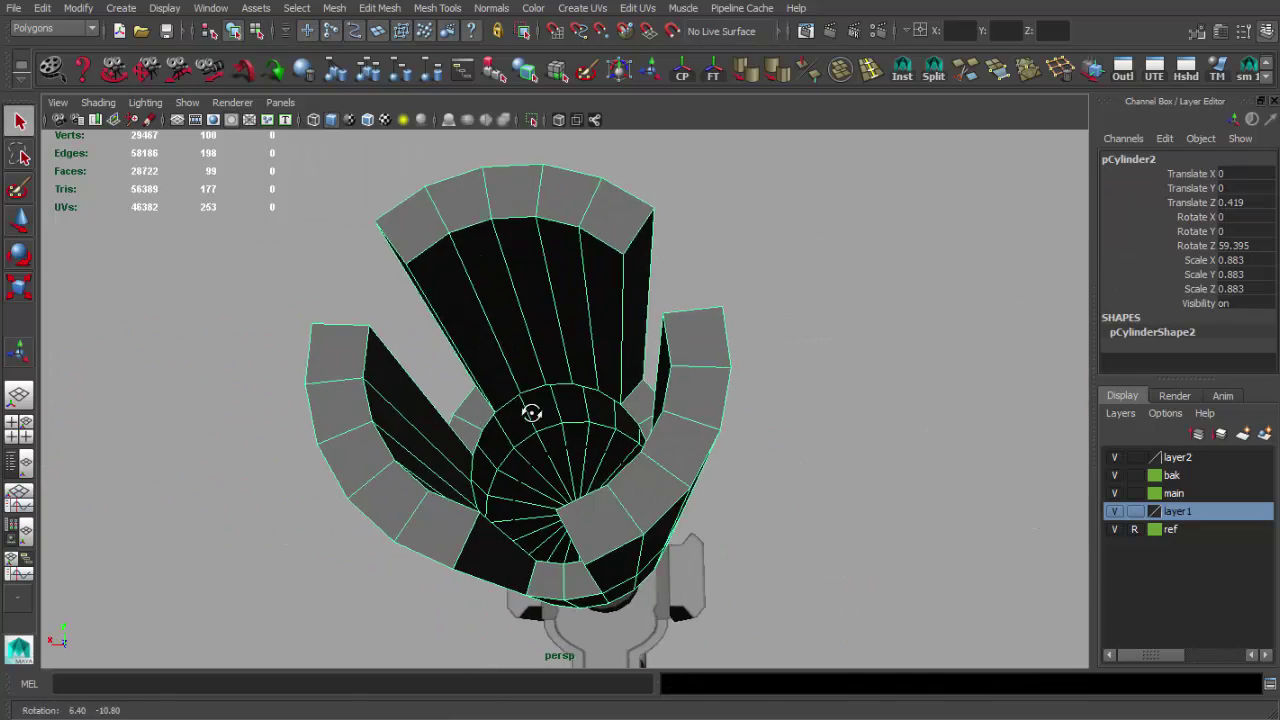
double_click(514, 406)
alt+drag(514, 406, 560, 440)
alt+right_drag(560, 440, 575, 460)
mouse_move(575, 460)
alt+mouse_down()
mouse_move(600, 500)
mouse_move(633, 478)
alt+mouse_up()
key(ctrl+e)
alt+drag(518, 484, 626, 500)
key(ctrl+e)
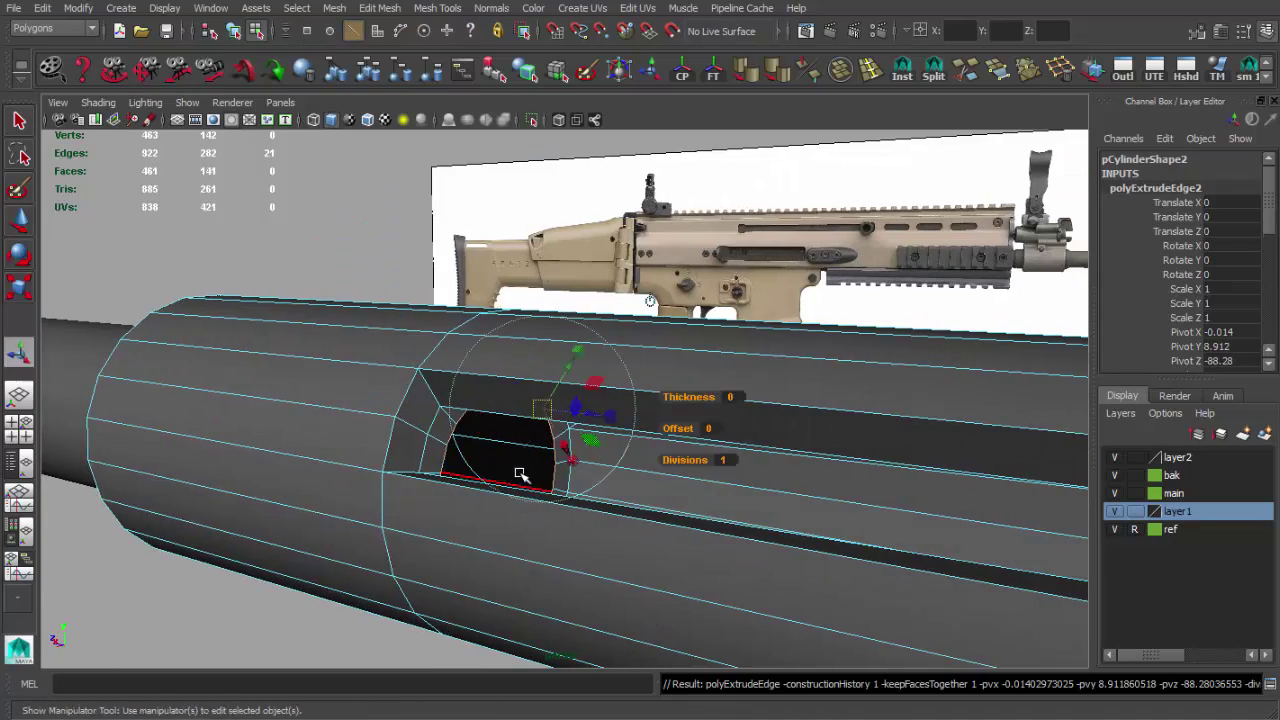
key(w)
alt+drag(398, 471, 452, 500)
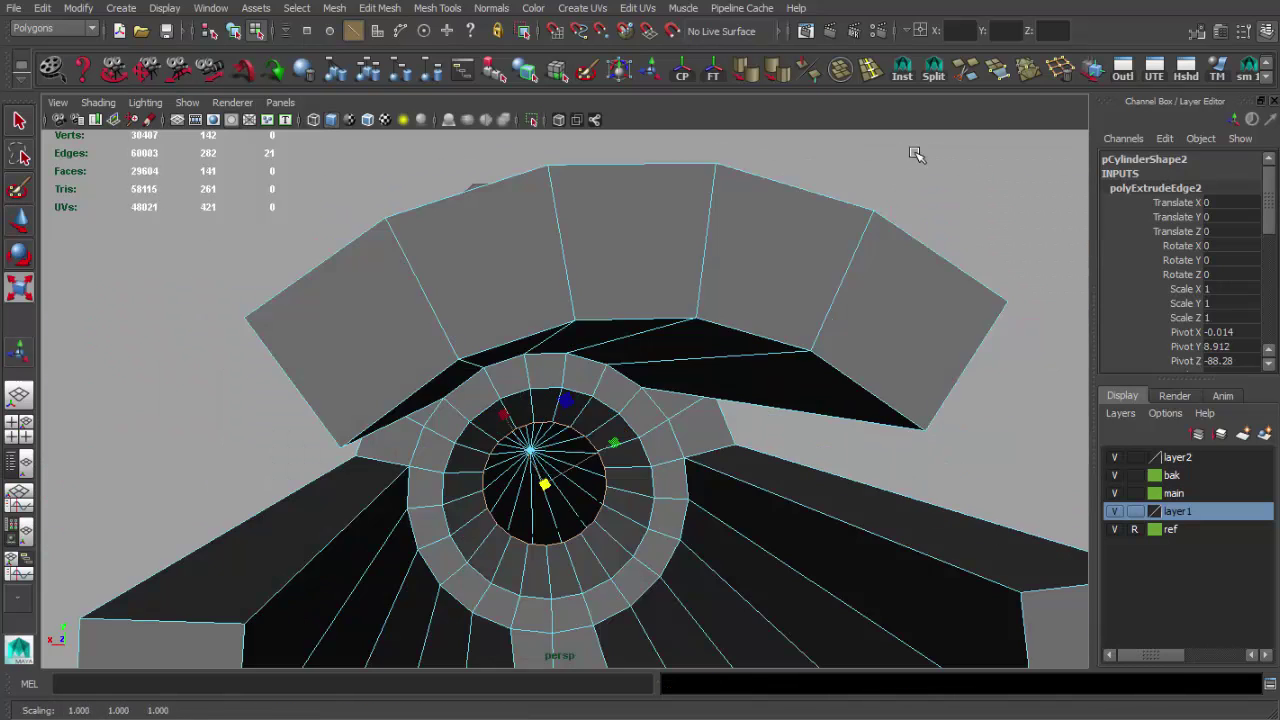
key(r)
alt+drag(680, 428, 648, 480)
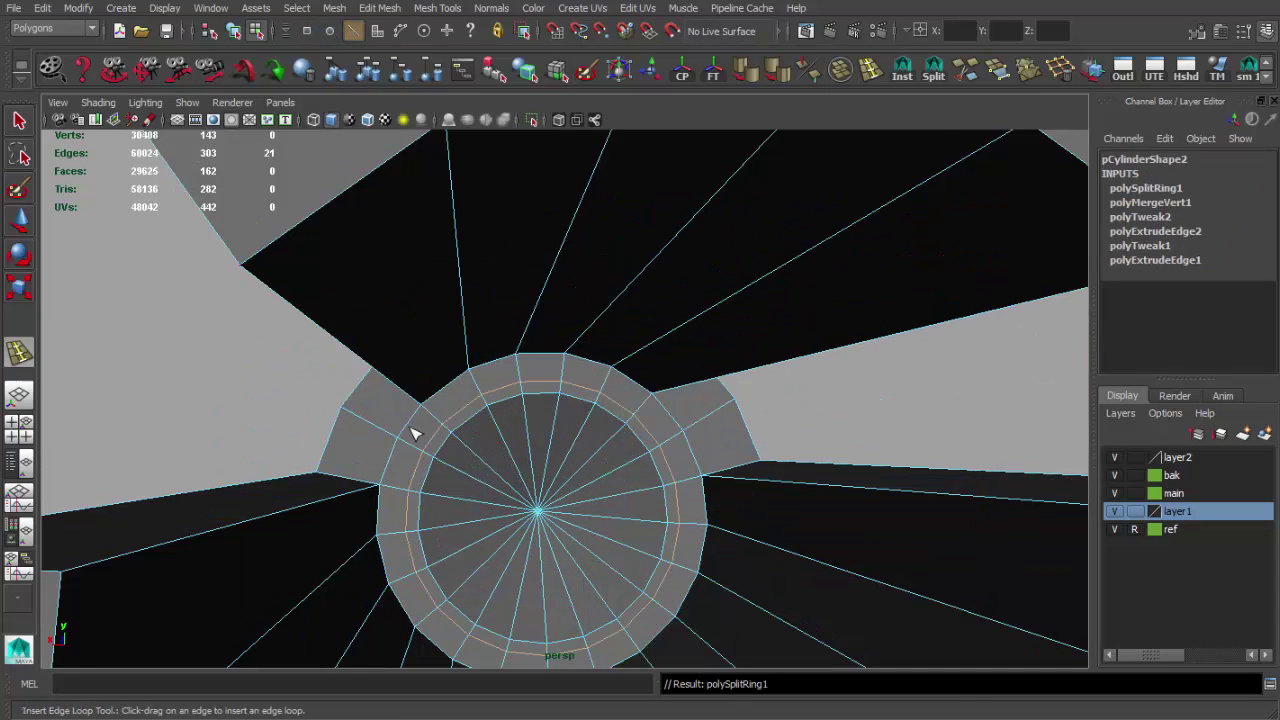
Extrude a face on the flash-hider cylinder and check it against the side-view reference
scroll(545, 460, down, 5)
click(835, 362)
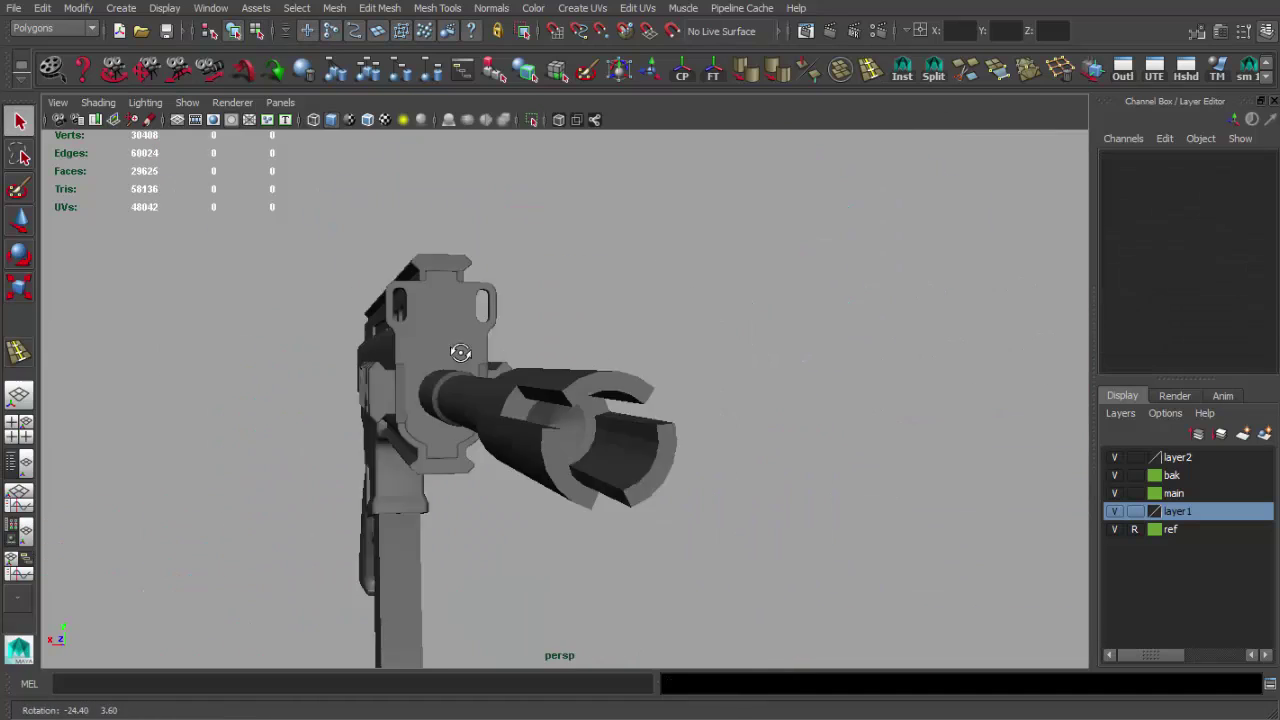
alt+drag(835, 362, 581, 428)
scroll(487, 498, up, 5)
click(485, 498)
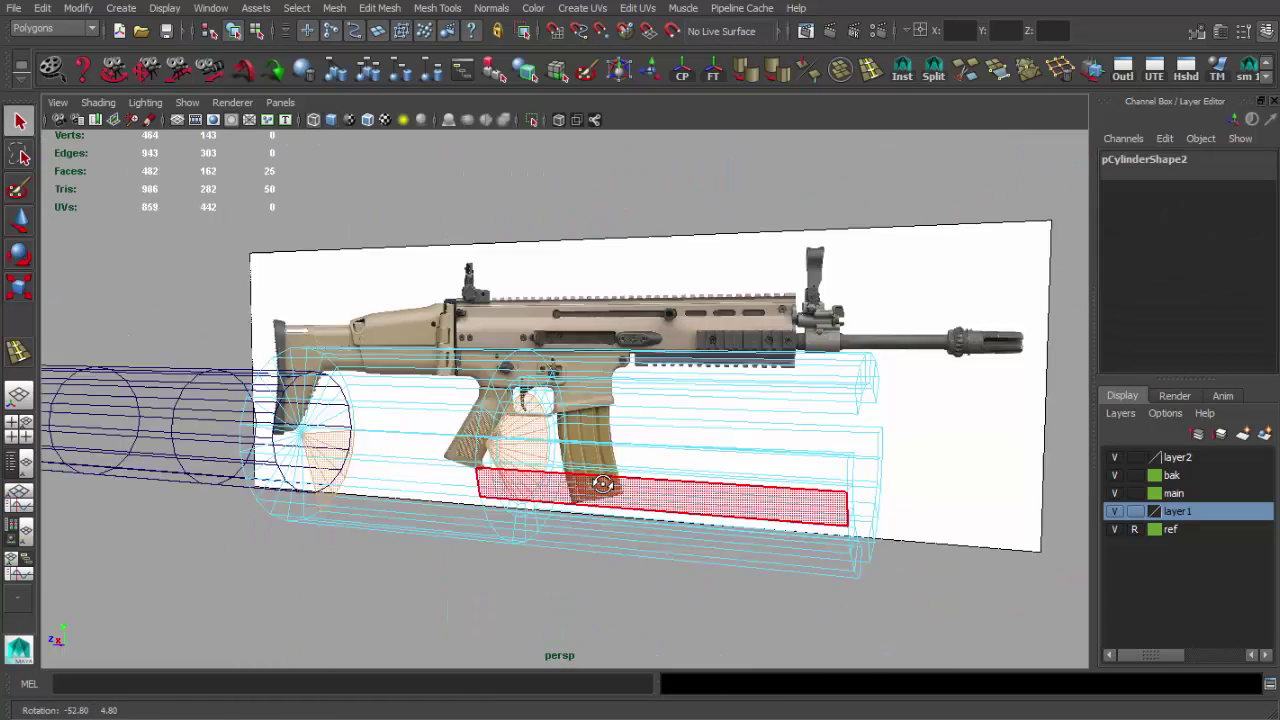
alt+drag(485, 498, 408, 500)
key(ctrl+e)
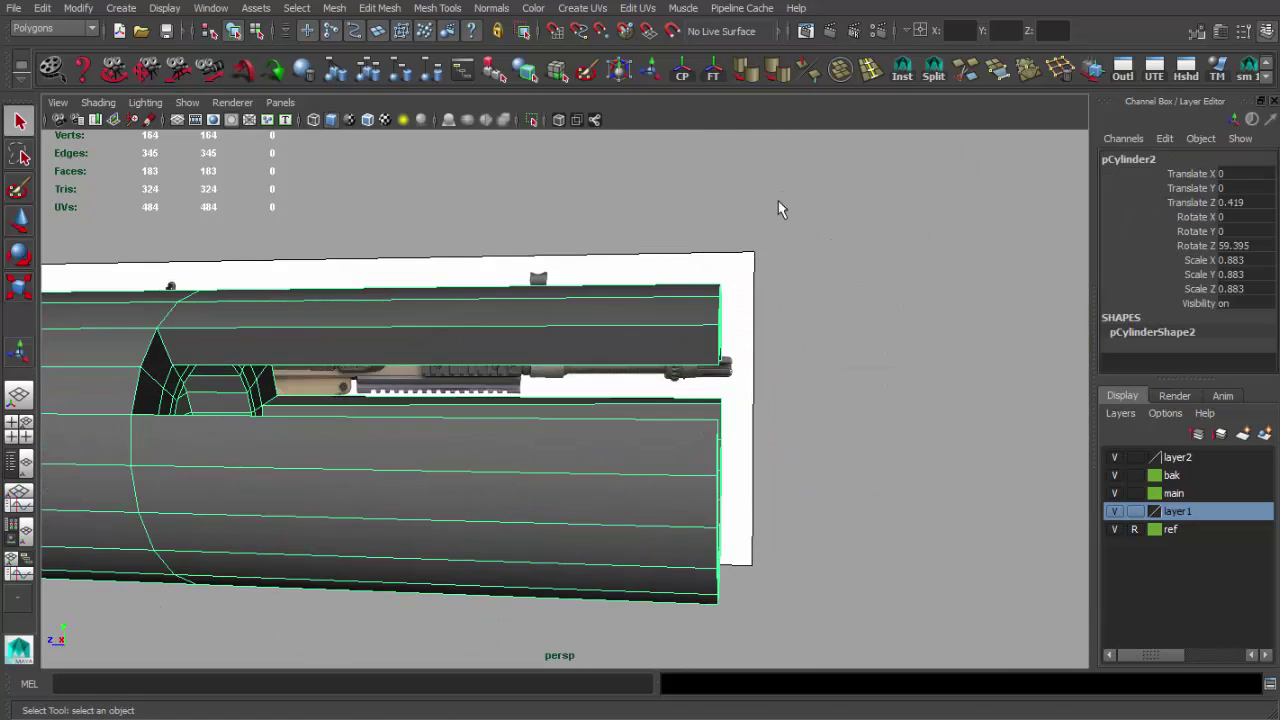
key(space)
key(space)
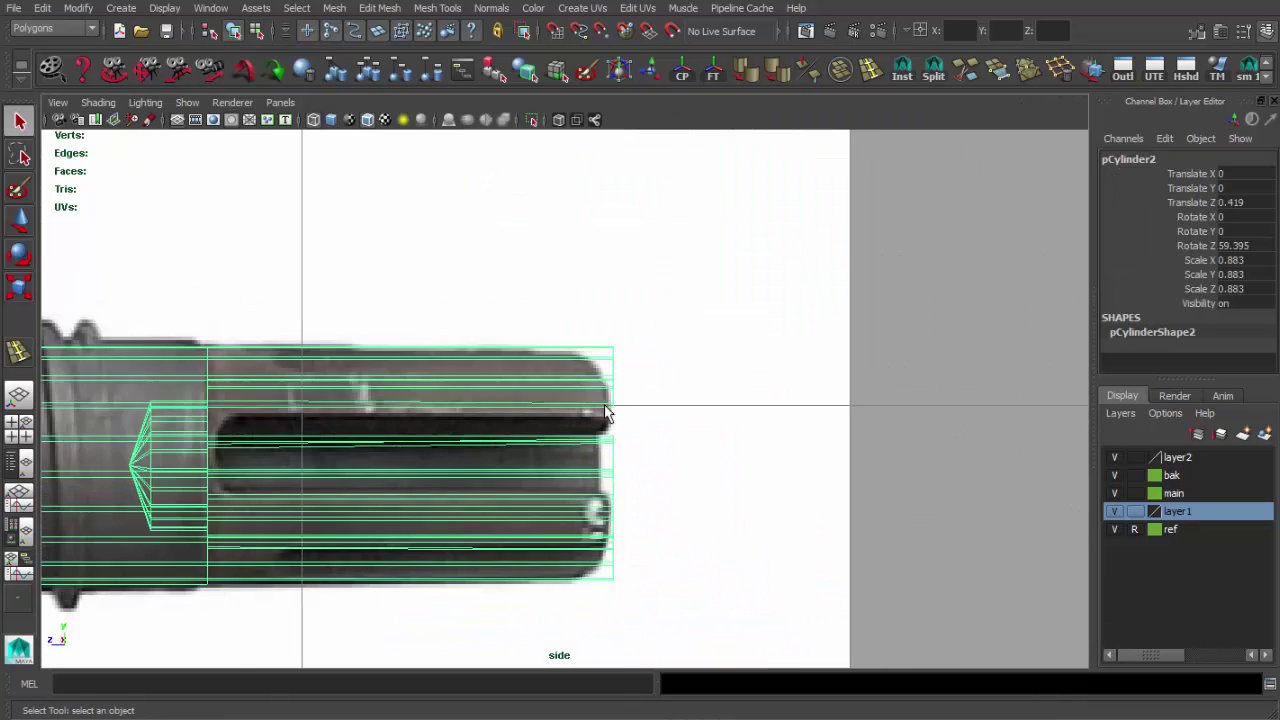
scroll(580, 470, up, 1)
Cut a new edge line across the prongs near the tip with the Cut Faces Tool
click(380, 8)
mouse_move(437, 8)
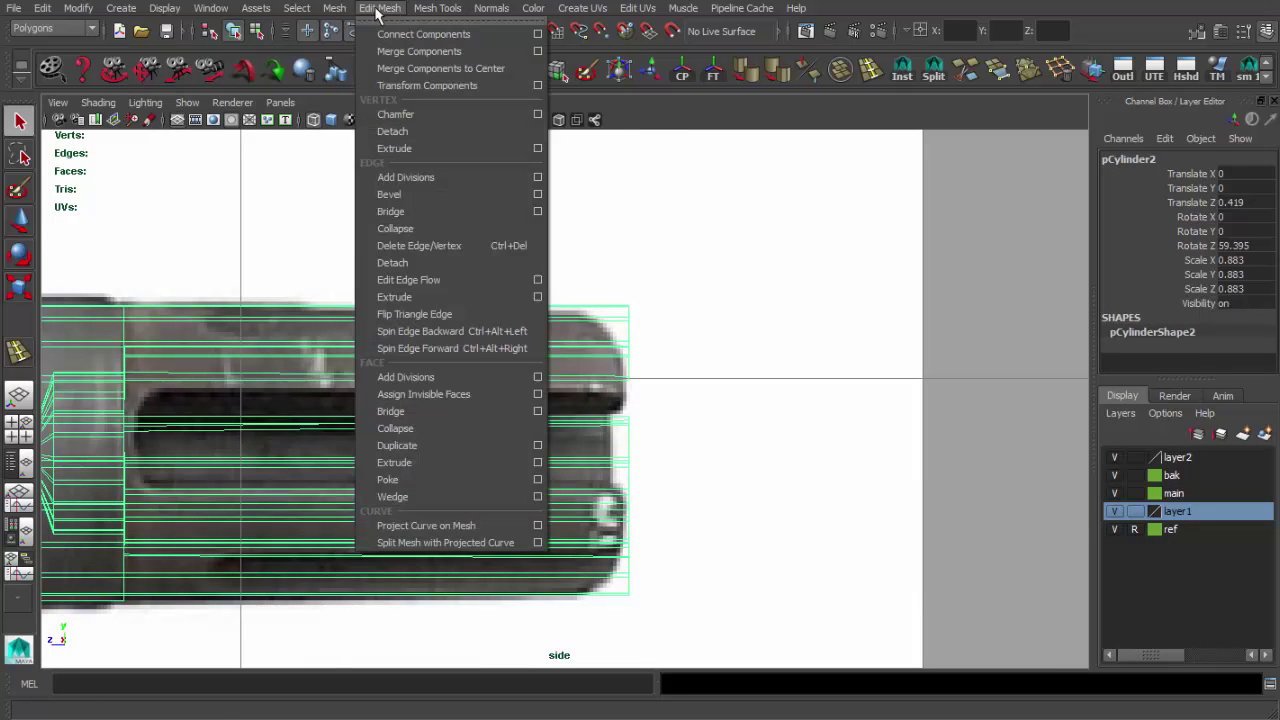
click(440, 194)
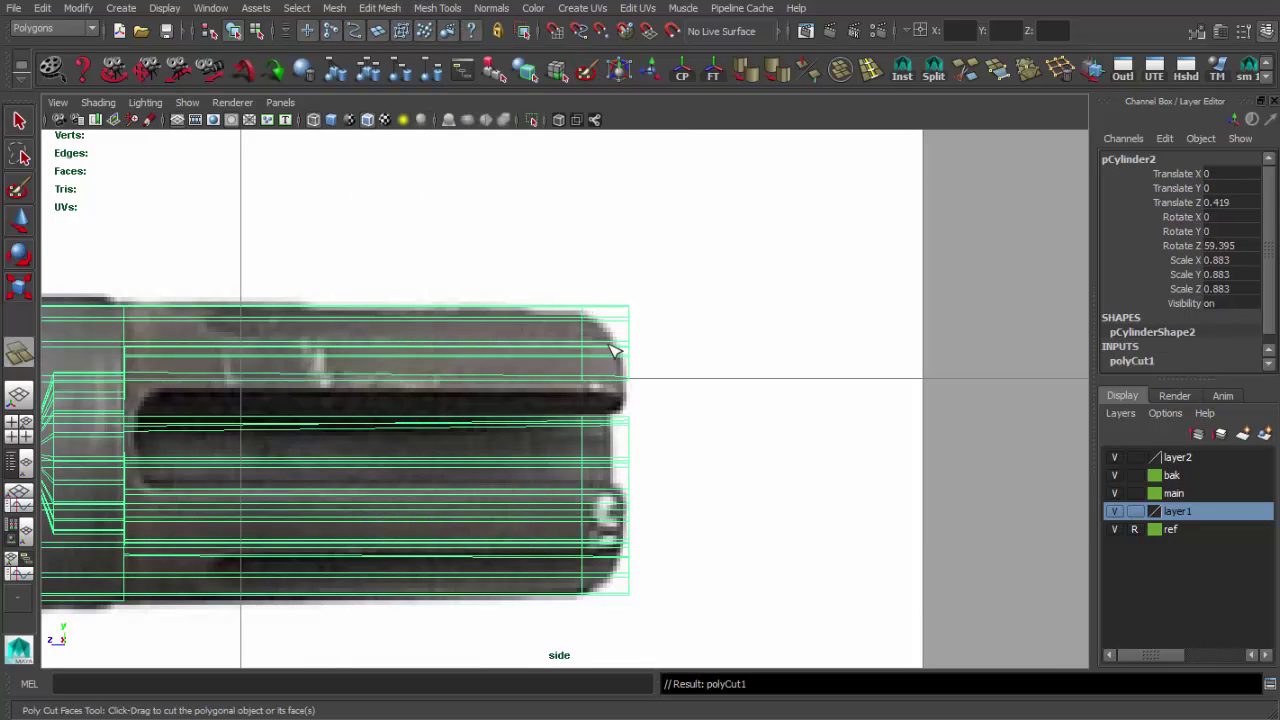
key(space)
key(space)
key(q)
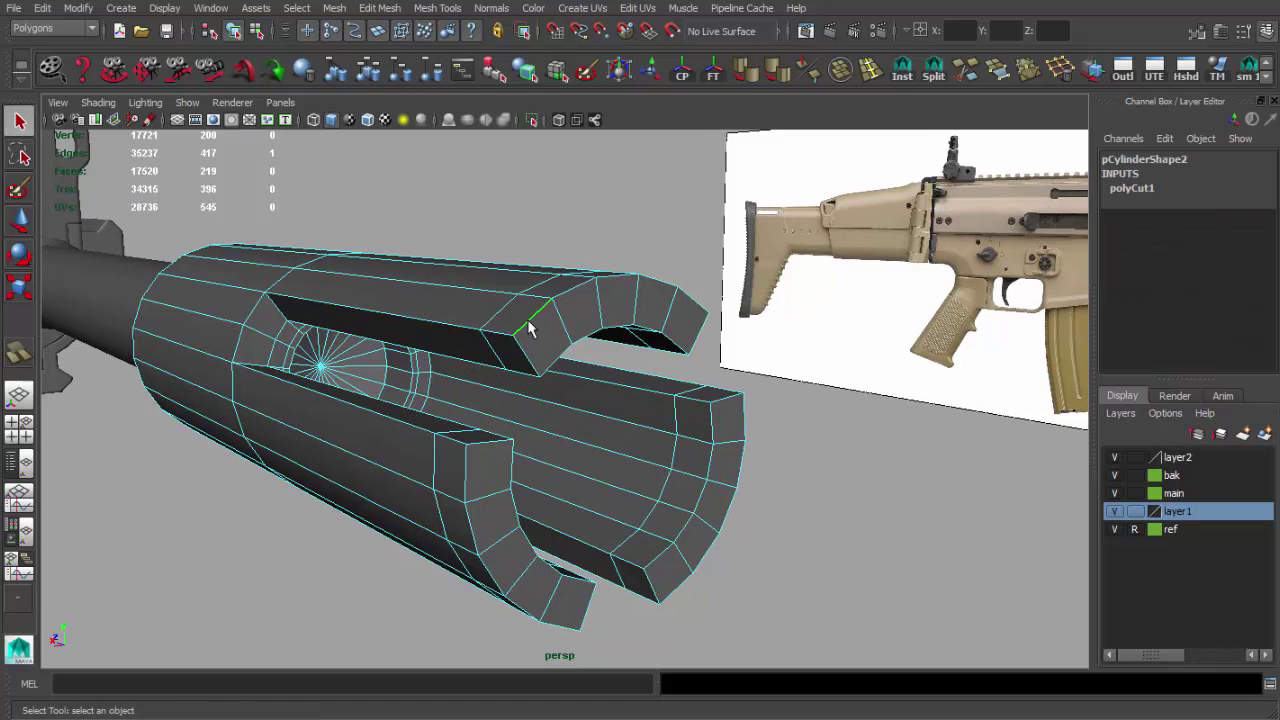
key(r)
alt+drag(742, 428, 565, 447)
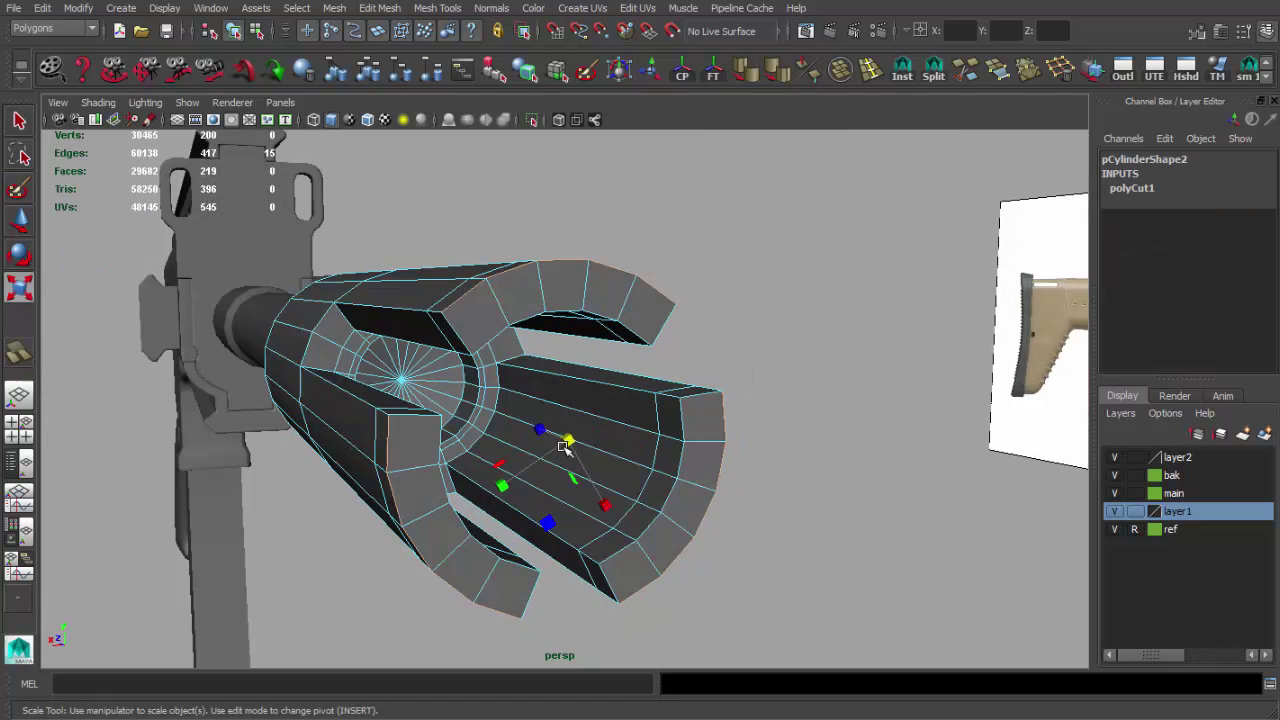
mouse_move(489, 510)
alt+mouse_down()
mouse_move(480, 423)
mouse_move(797, 120)
mouse_move(428, 314)
mouse_move(394, 303)
mouse_move(634, 303)
mouse_move(441, 268)
alt+mouse_up()
alt+right_drag(441, 268, 520, 330)
alt+drag(520, 330, 400, 320)
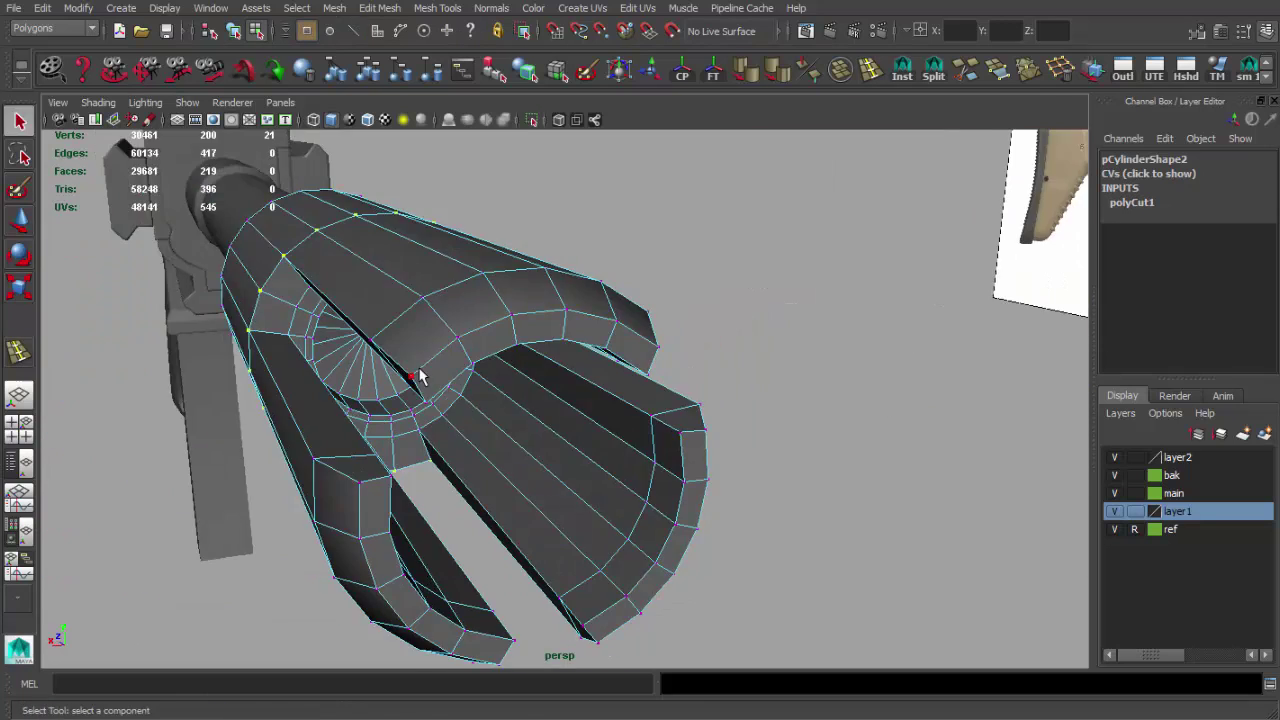
Tuck the prong corner vertices inward to chamfer the tips, then return to the side view
key(w)
alt+right_drag(296, 253, 392, 258)
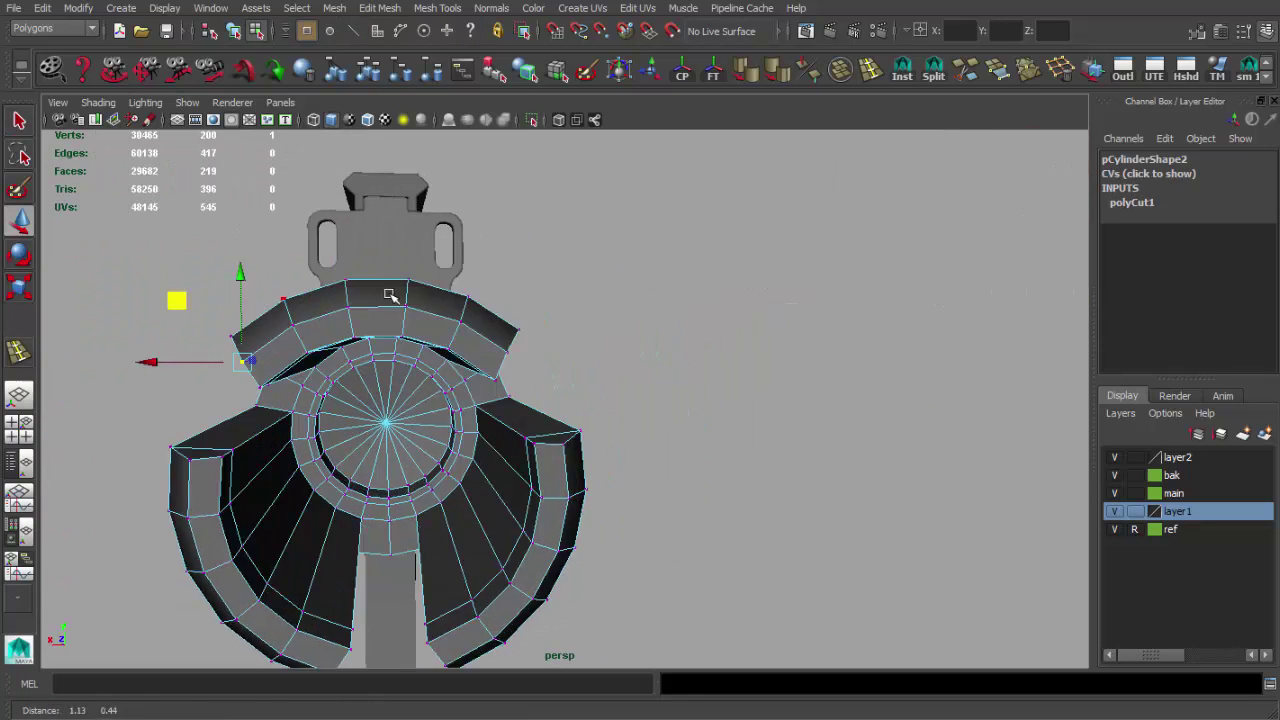
alt+drag(409, 283, 502, 364)
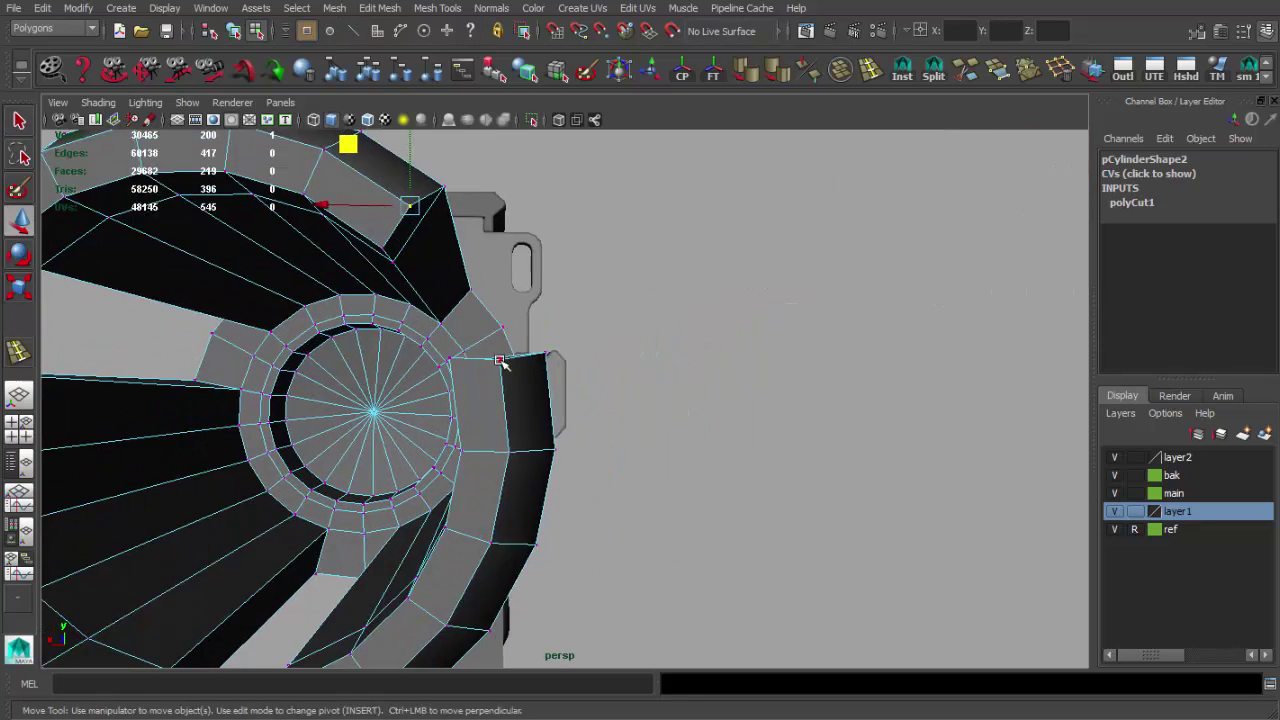
alt+drag(441, 297, 551, 337)
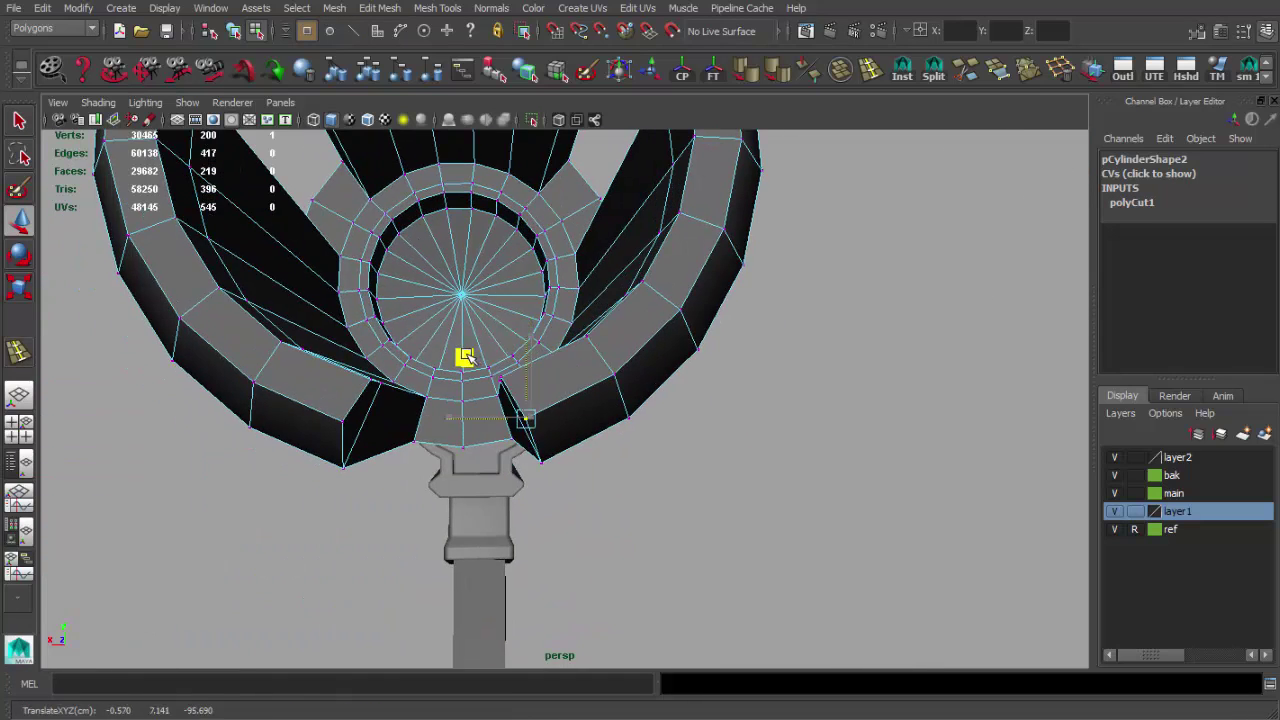
mouse_move(523, 414)
alt+mouse_down()
mouse_move(606, 414)
mouse_move(574, 417)
mouse_move(443, 362)
mouse_move(594, 471)
alt+mouse_up()
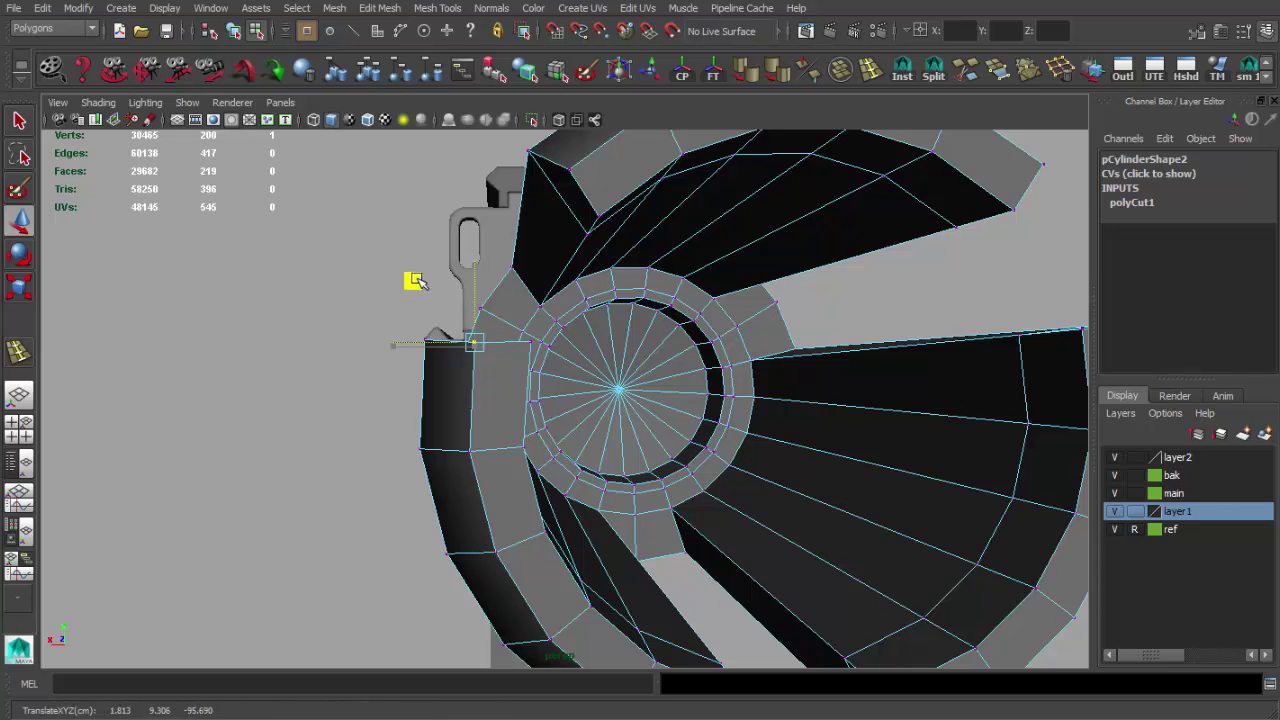
scroll(420, 284, down, 5)
alt+drag(451, 289, 488, 320)
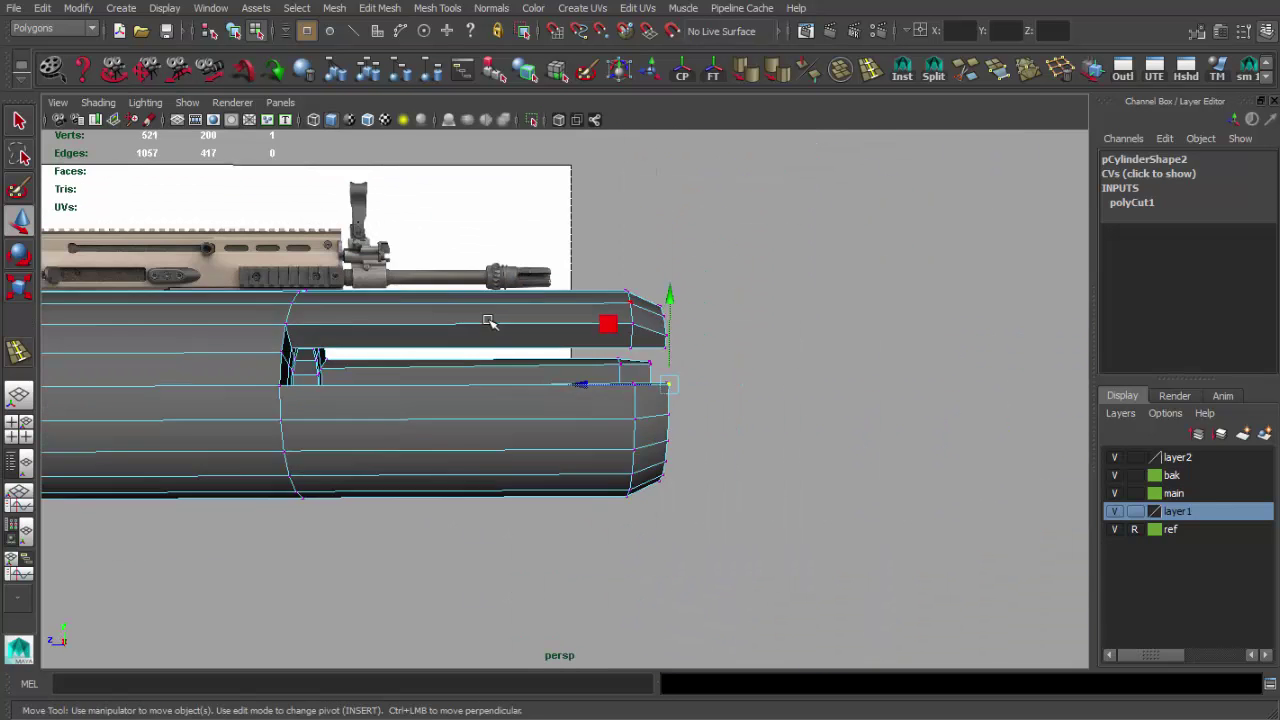
key(F8)
key(q)
key(space)
key(space)
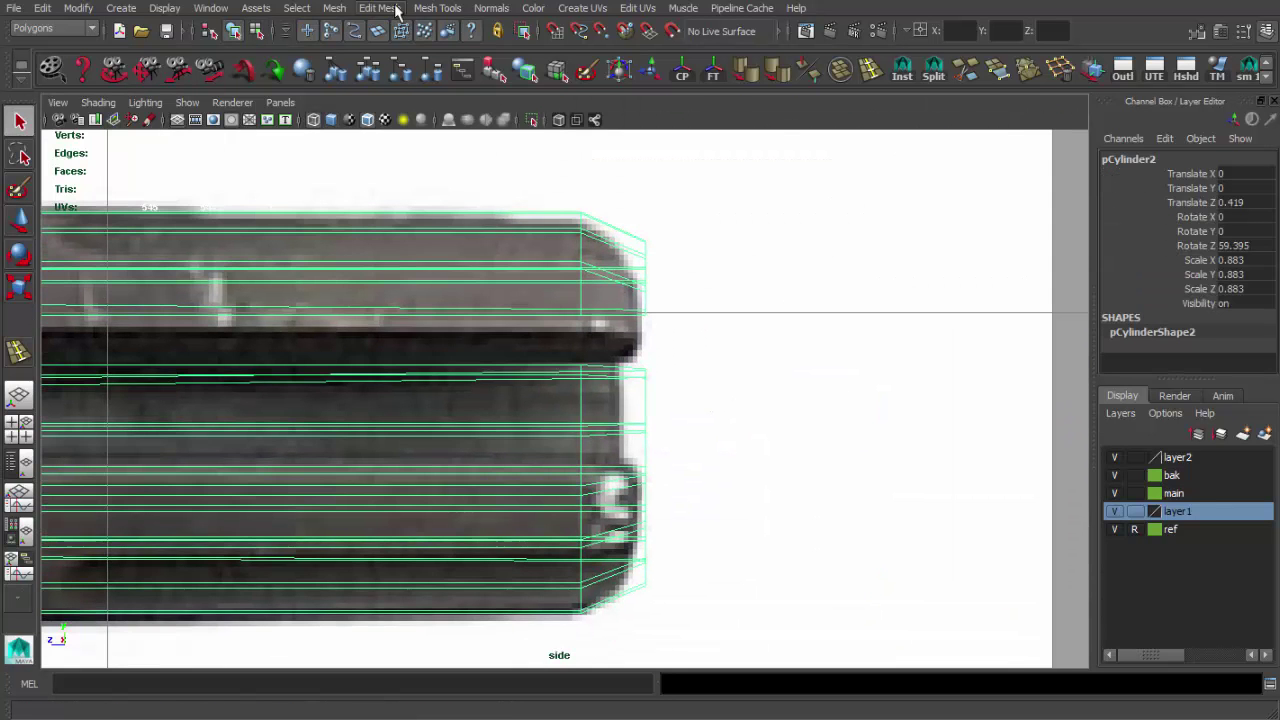
Cut a new line across the flash-hider slots with the Cut Faces Tool in side view
click(397, 10)
mouse_move(437, 8)
click(470, 177)
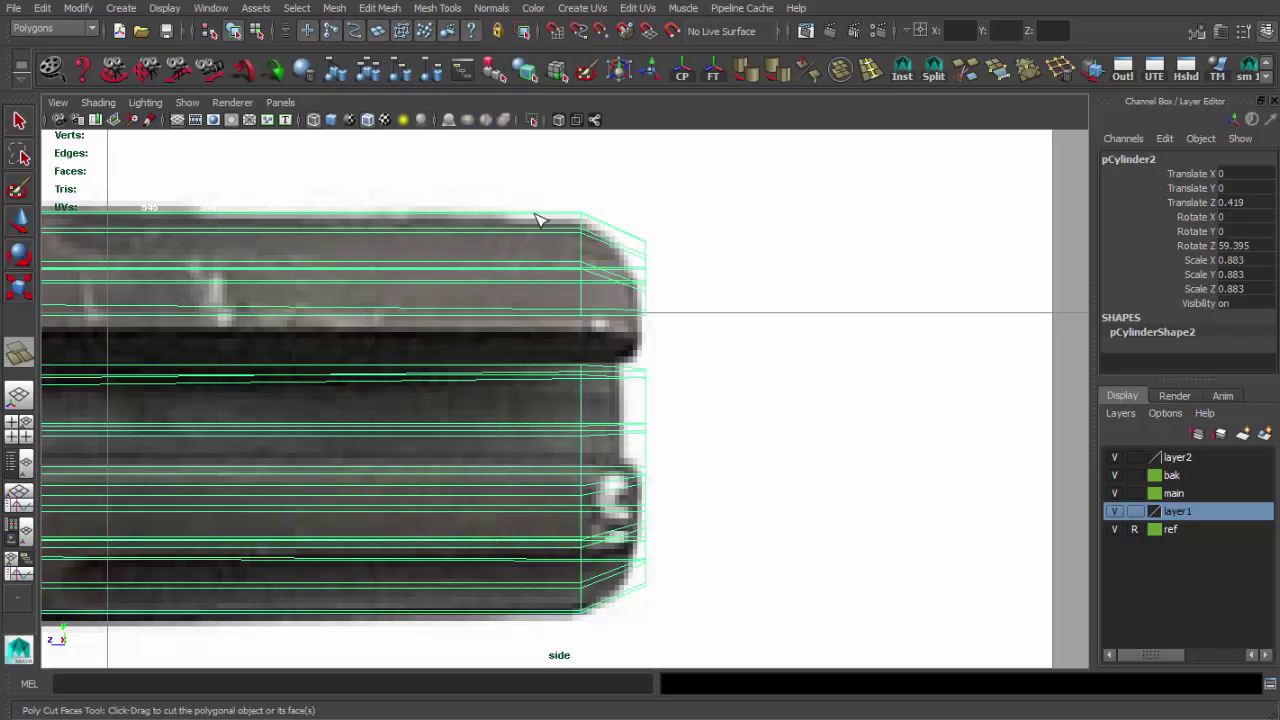
scroll(592, 274, down, 3)
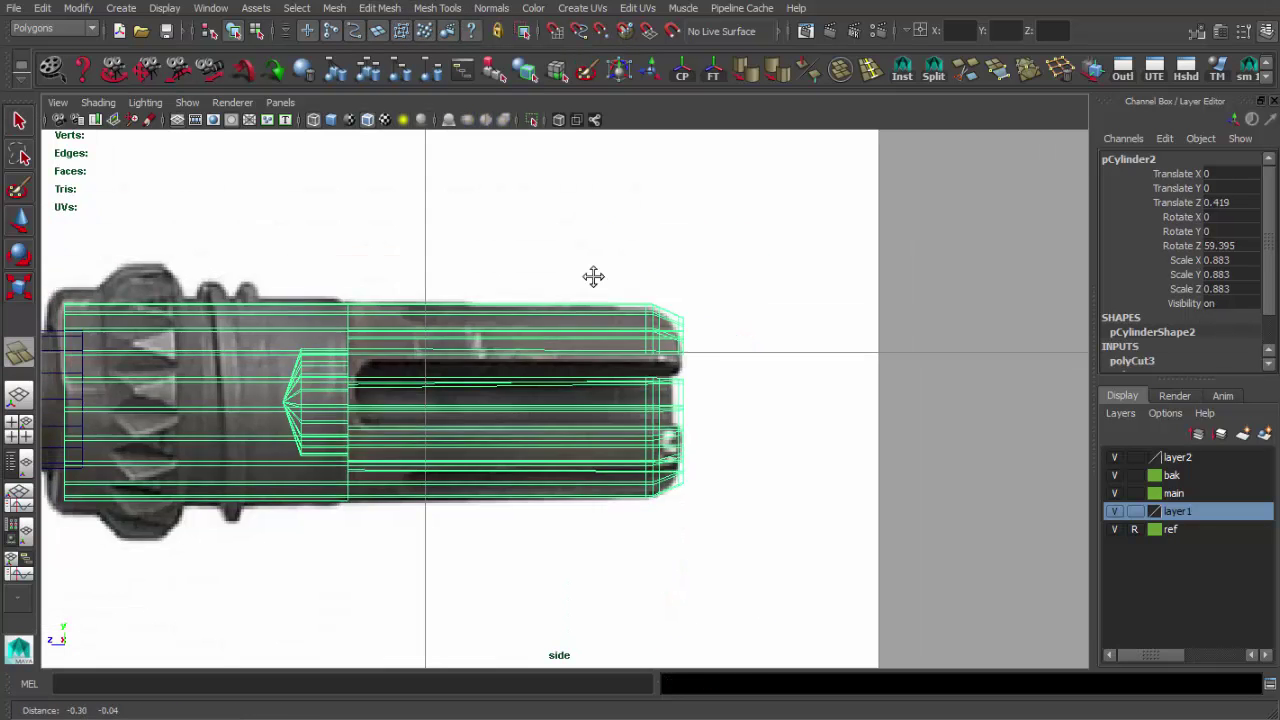
scroll(586, 297, up, 3)
key(space)
key(space)
alt+middle_drag(586, 297, 534, 321)
mouse_move(534, 321)
alt+mouse_down()
mouse_move(486, 331)
mouse_move(677, 303)
mouse_move(636, 340)
mouse_move(706, 486)
mouse_move(774, 463)
mouse_move(611, 406)
alt+mouse_up()
Inspect the cut in wireframe, try sliding the new vertices along the slot, and undo
key(4)
key(5)
key(4)
key(5)
key(w)
mouse_move(500, 434)
mouse_down()
mouse_move(443, 434)
mouse_move(380, 409)
mouse_move(500, 266)
mouse_move(551, 400)
mouse_move(414, 331)
mouse_move(531, 368)
mouse_move(491, 374)
mouse_move(329, 271)
mouse_move(680, 286)
mouse_move(554, 257)
mouse_up()
key(ctrl+z)
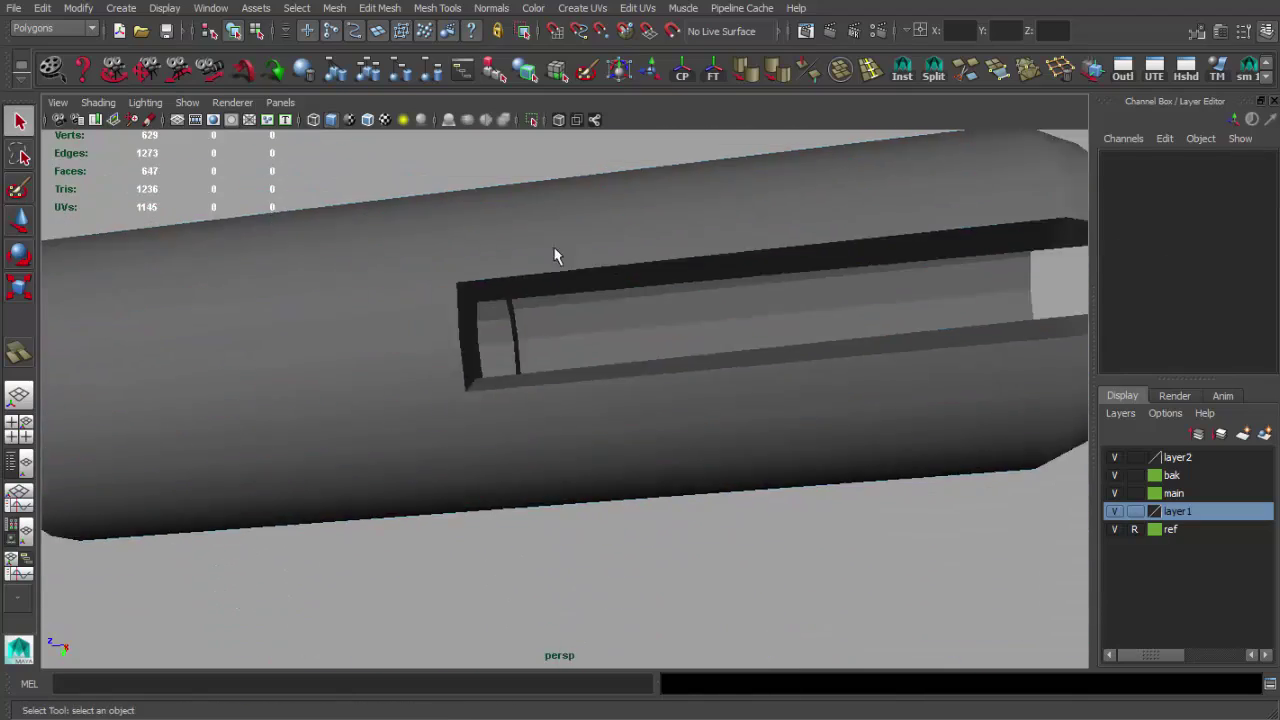
Extrude a wedge face at the muzzle end of the flash hider
click(580, 297)
mouse_move(586, 328)
alt+mouse_down()
mouse_move(443, 337)
mouse_move(523, 323)
mouse_move(448, 425)
alt+mouse_up()
click(596, 413)
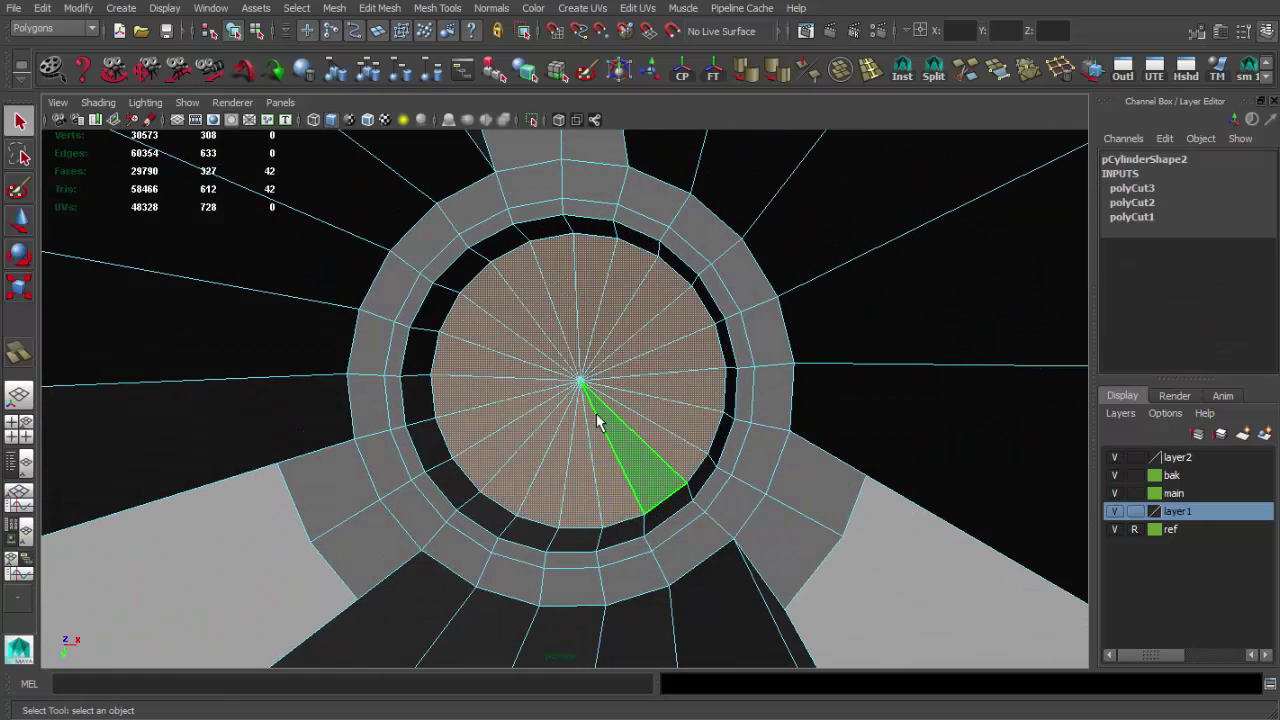
mouse_move(596, 413)
alt+mouse_down()
mouse_move(640, 537)
mouse_move(580, 537)
mouse_move(480, 423)
mouse_move(677, 449)
alt+mouse_up()
click(480, 423)
key(ctrl+e)
key(4)
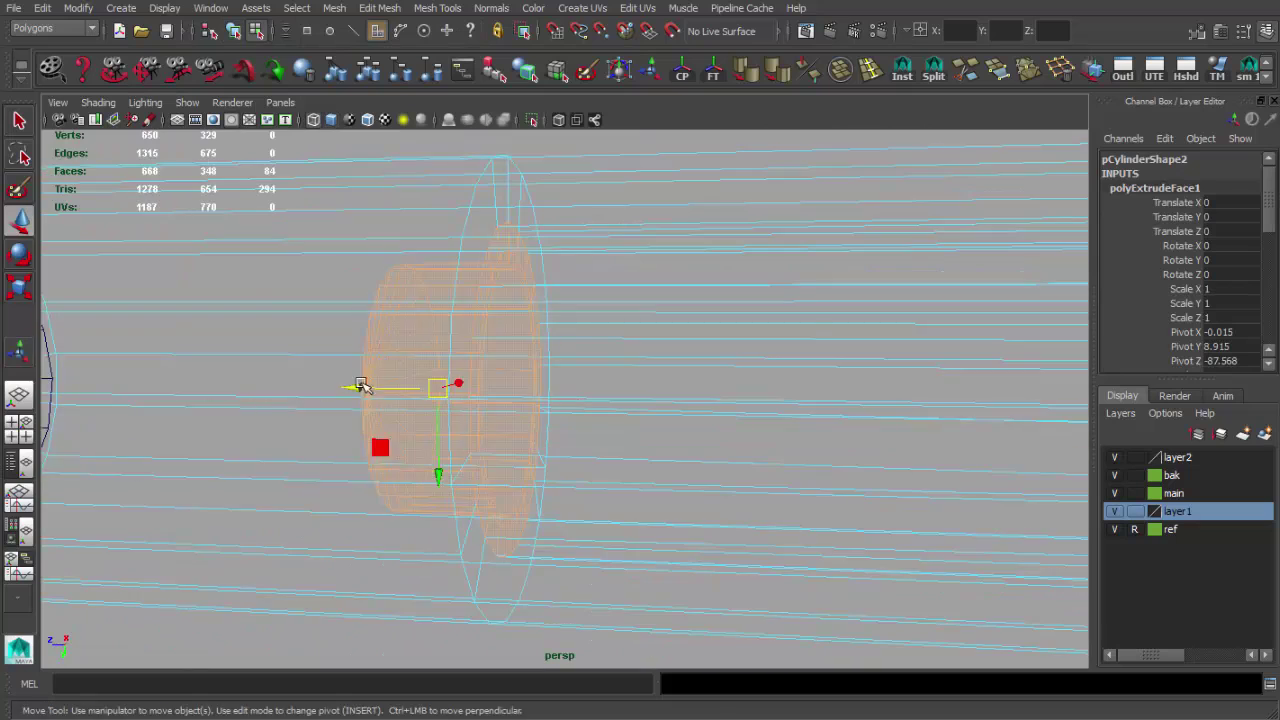
key(5)
mouse_move(288, 385)
alt+mouse_down()
mouse_move(486, 366)
mouse_move(651, 406)
alt+mouse_up()
Frame the flash-hider cylinder and switch to vertex selection in wireframe
key(q)
alt+right_drag(651, 406, 871, 514)
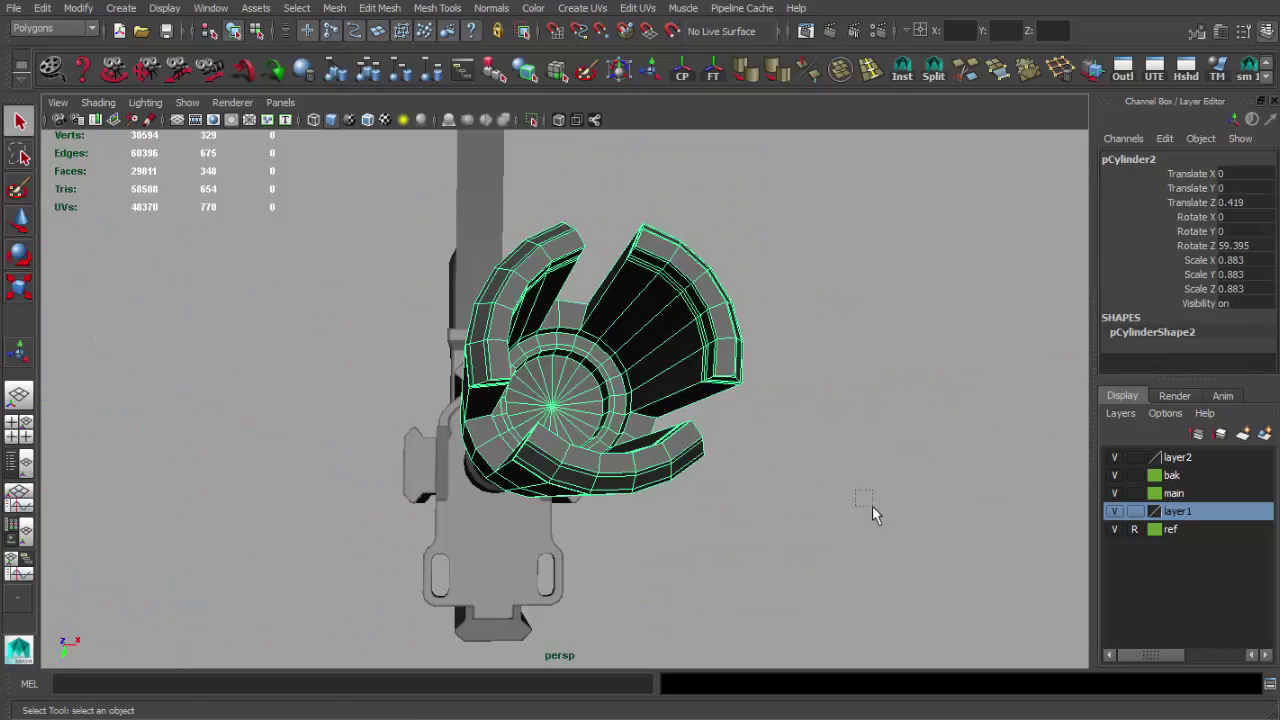
alt+drag(871, 514, 838, 576)
click(838, 576)
key(f)
key(4)
mouse_move(557, 437)
alt+mouse_down()
mouse_move(517, 366)
mouse_move(503, 417)
mouse_move(534, 486)
mouse_move(520, 392)
mouse_move(569, 489)
alt+mouse_up()
right_click(477, 414)
key(5)
Pull the slot-end vertex back along the barrel so the slot ends in a point
key(4)
mouse_move(560, 403)
alt+mouse_down()
mouse_move(496, 417)
mouse_move(566, 414)
alt+mouse_up()
key(5)
key(w)
middle_drag(566, 414, 432, 432)
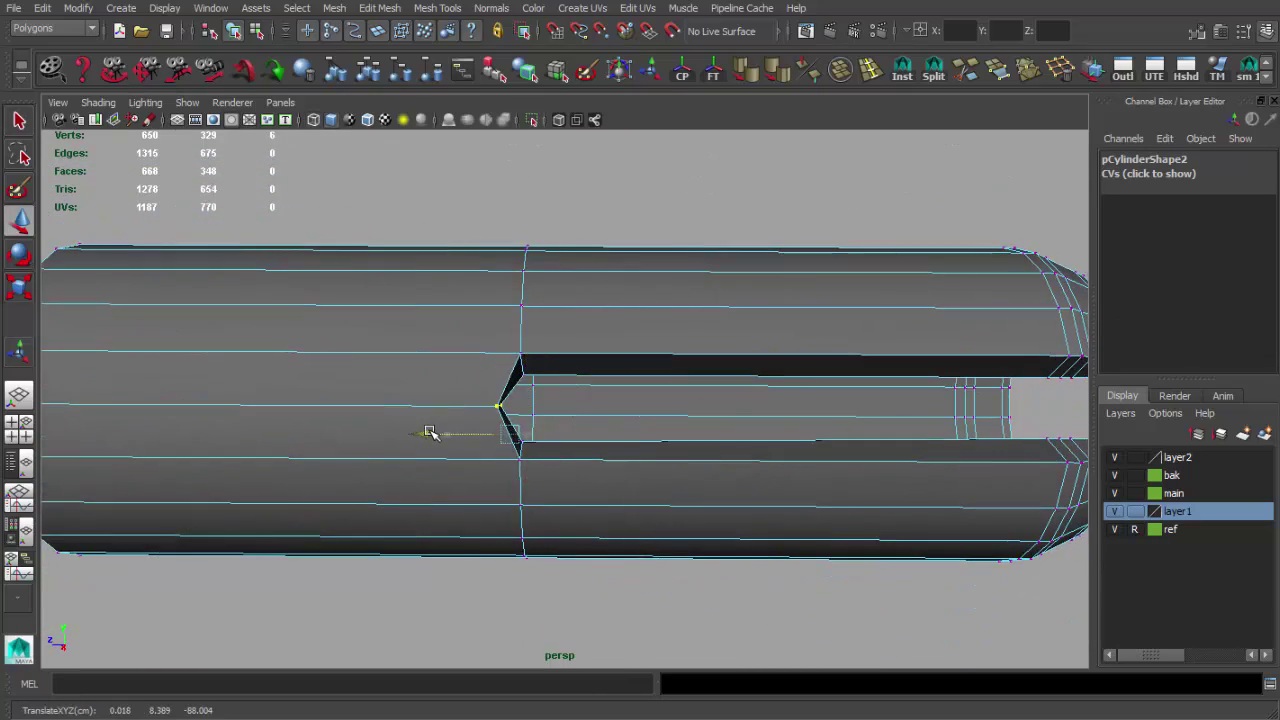
mouse_move(512, 410)
alt+mouse_down()
mouse_move(470, 365)
mouse_move(306, 280)
mouse_move(614, 420)
alt+mouse_up()
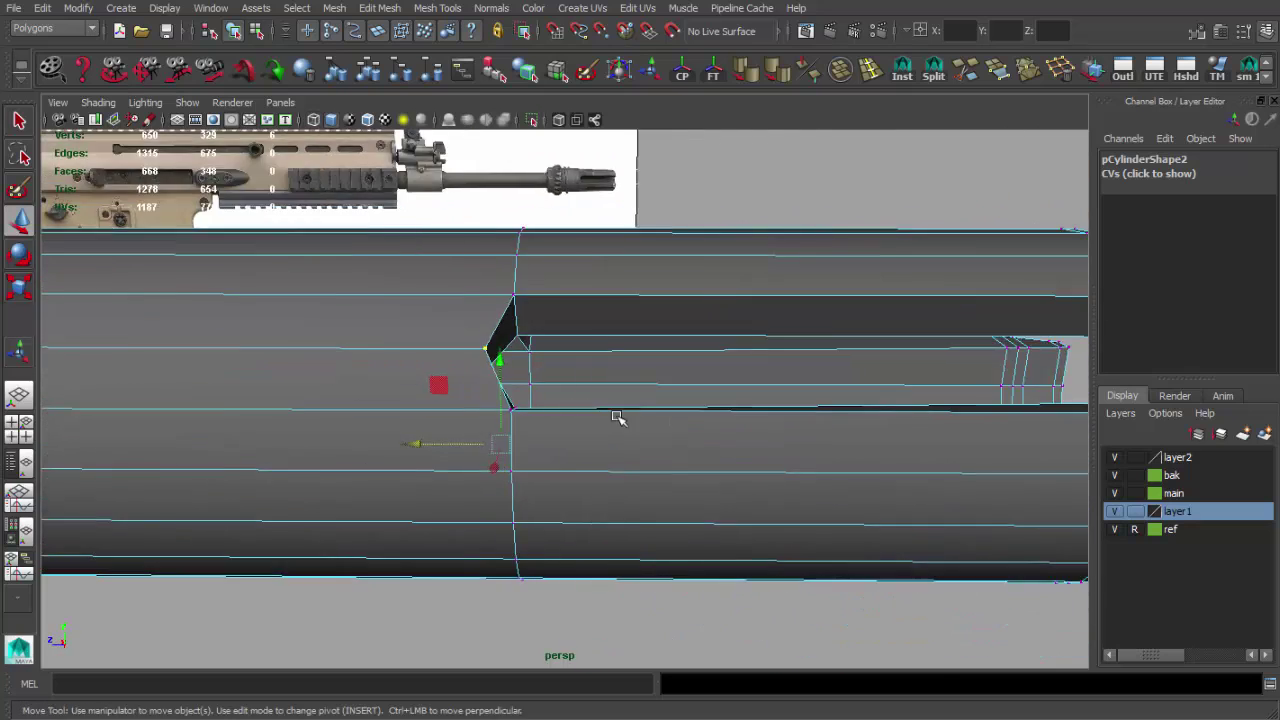
key(space)
key(space)
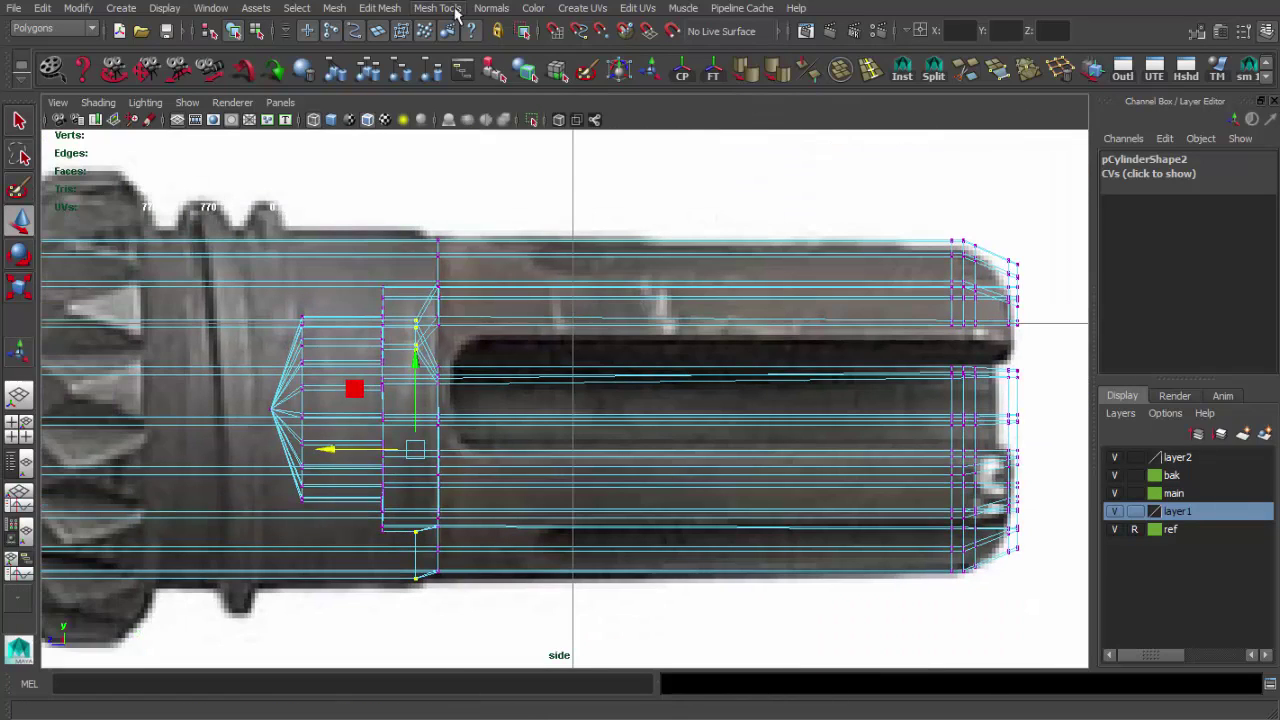
Select the edge loop of the new cut on the flash hider for moving
click(467, 304)
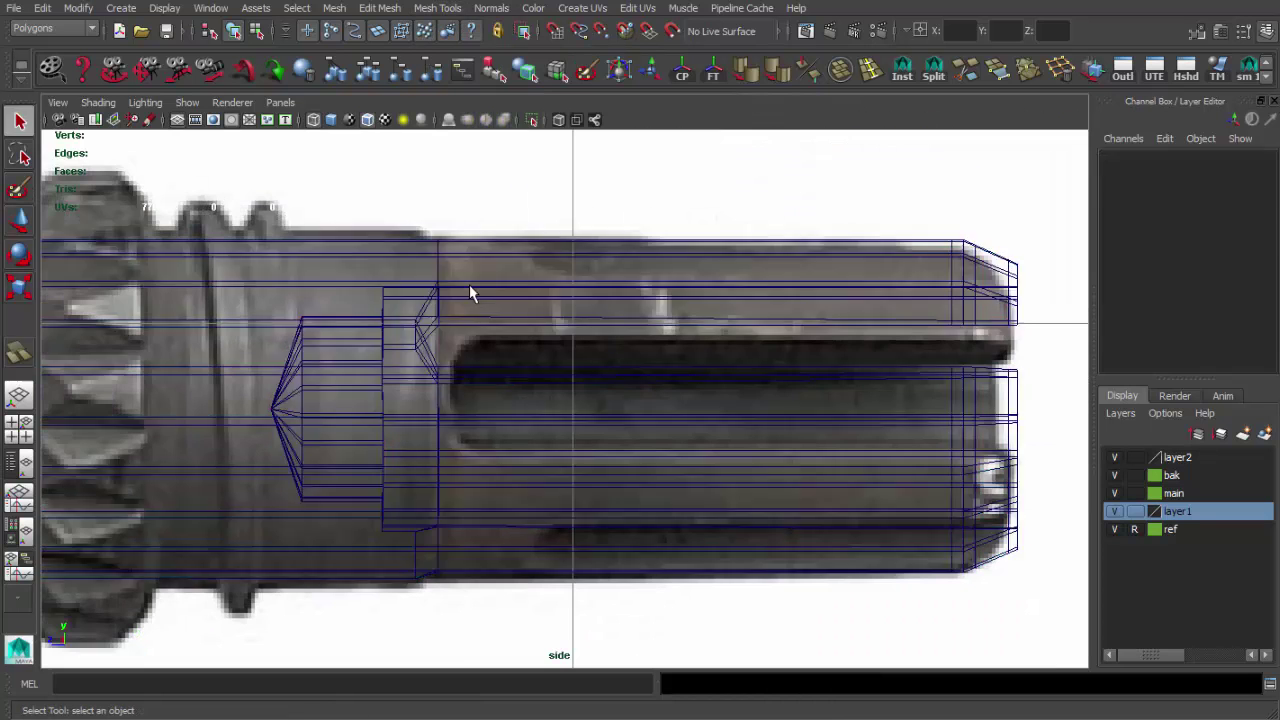
key(space)
key(space)
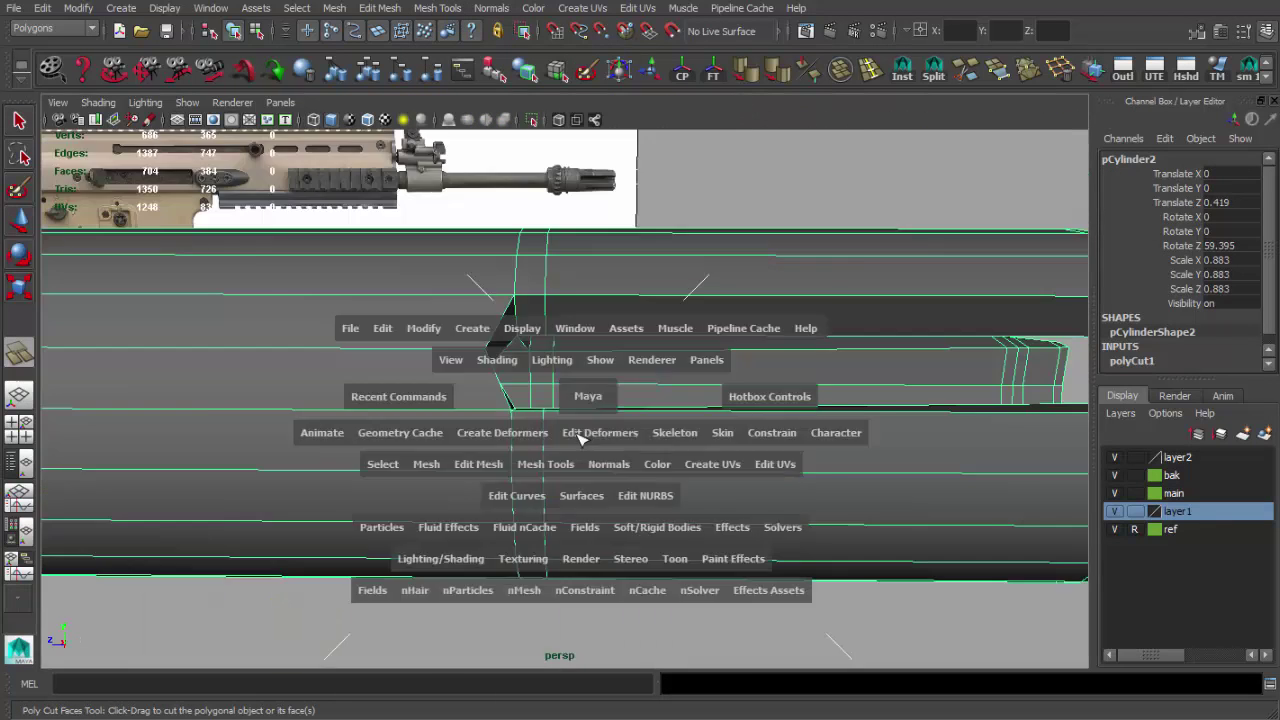
key(space)
key(space)
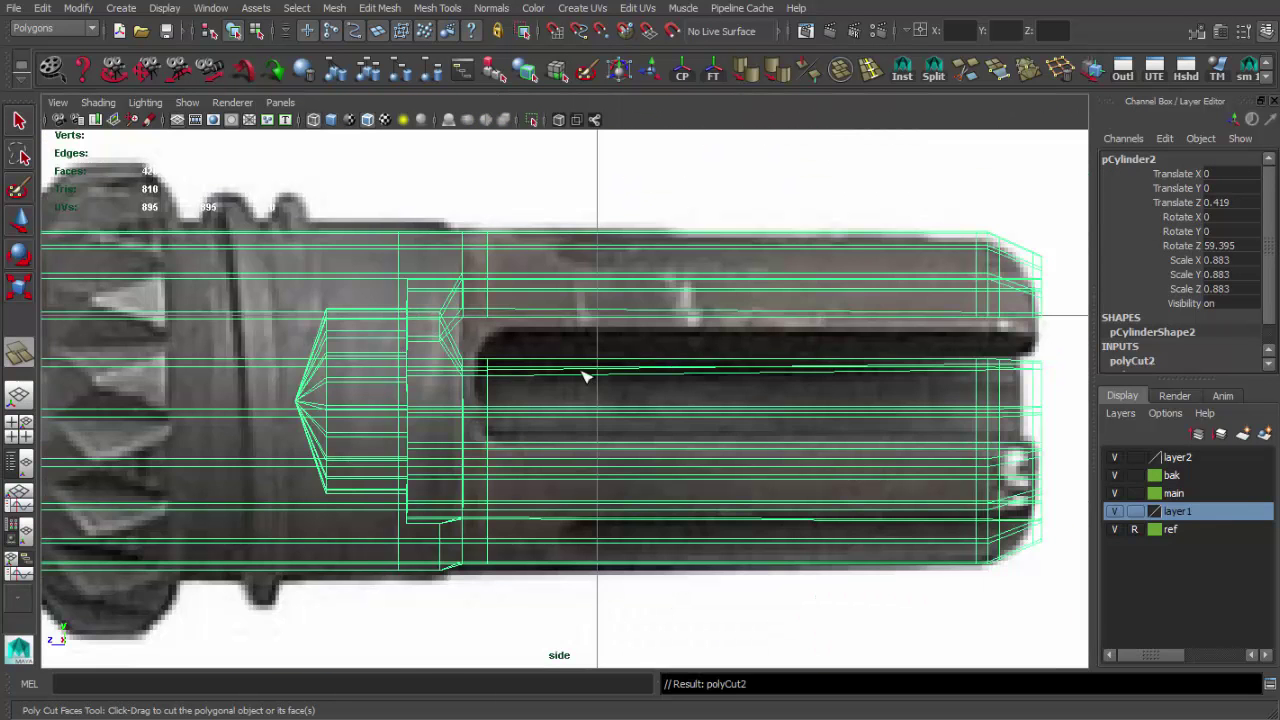
key(space)
key(space)
key(q)
double_click(447, 398)
key(w)
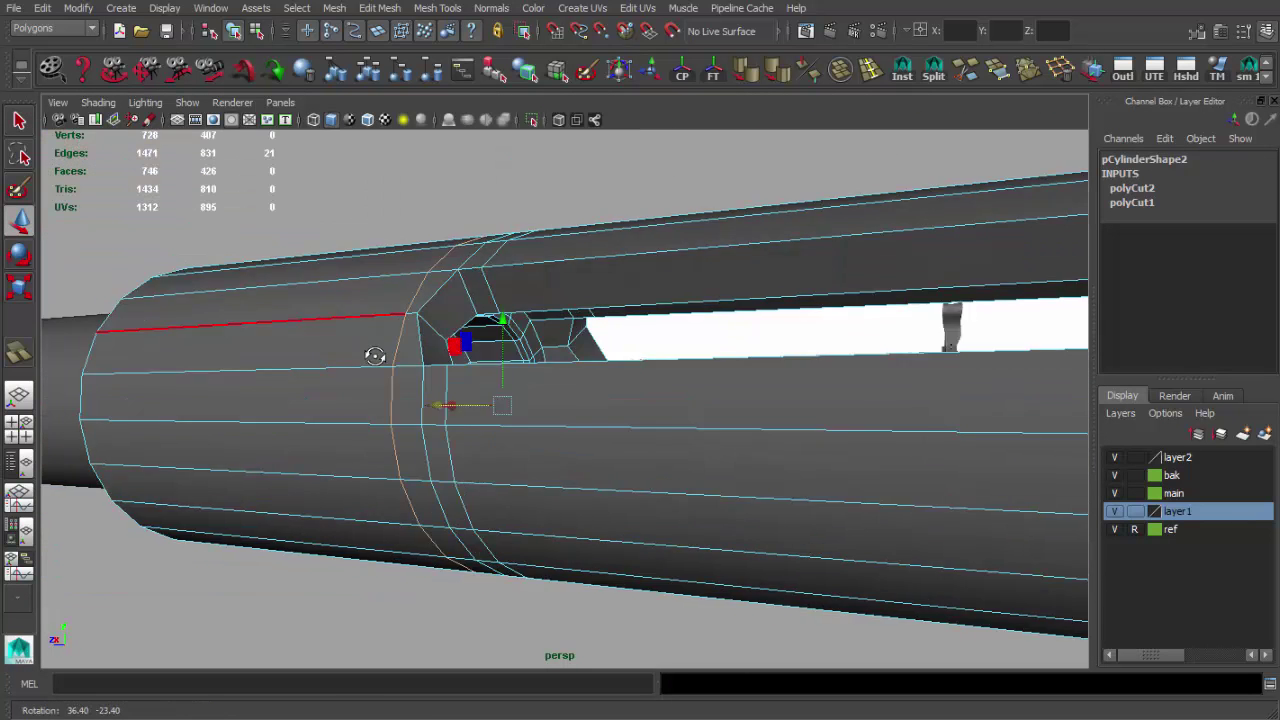
Move the notch vertices so more slots end in pointed V notches
alt+drag(416, 408, 517, 380)
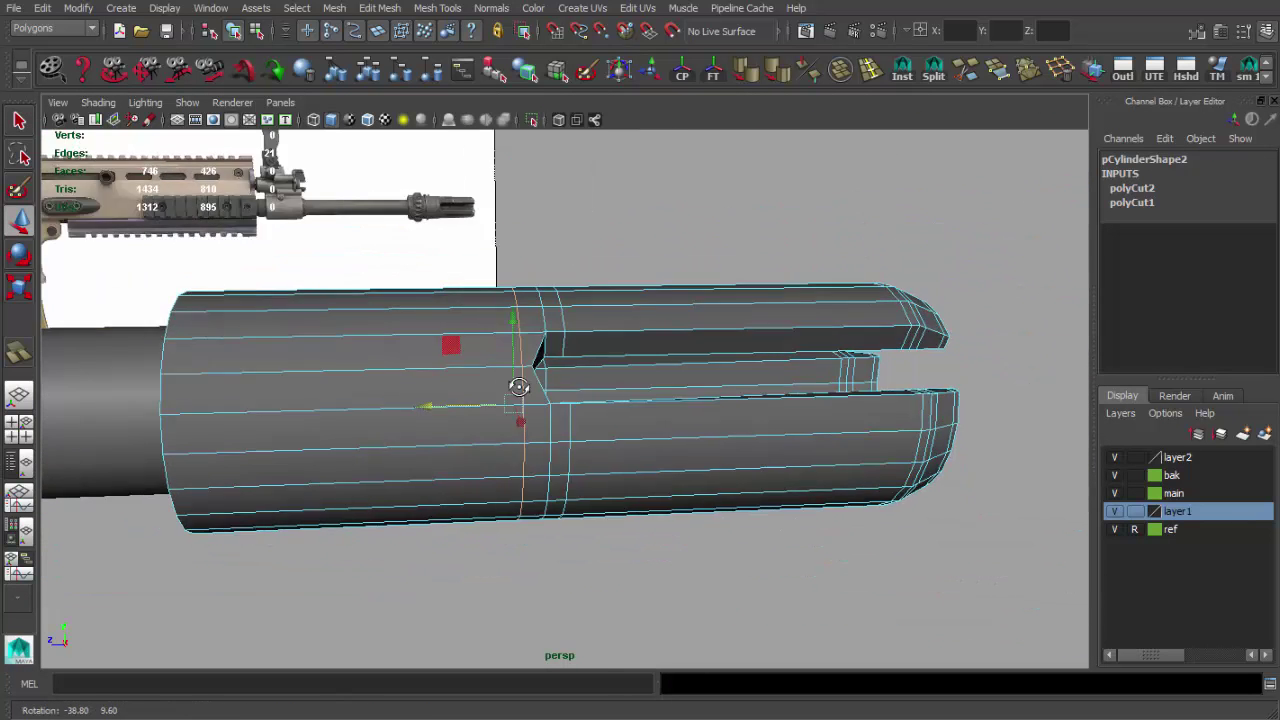
key(q)
key(q)
scroll(441, 400, up, 5)
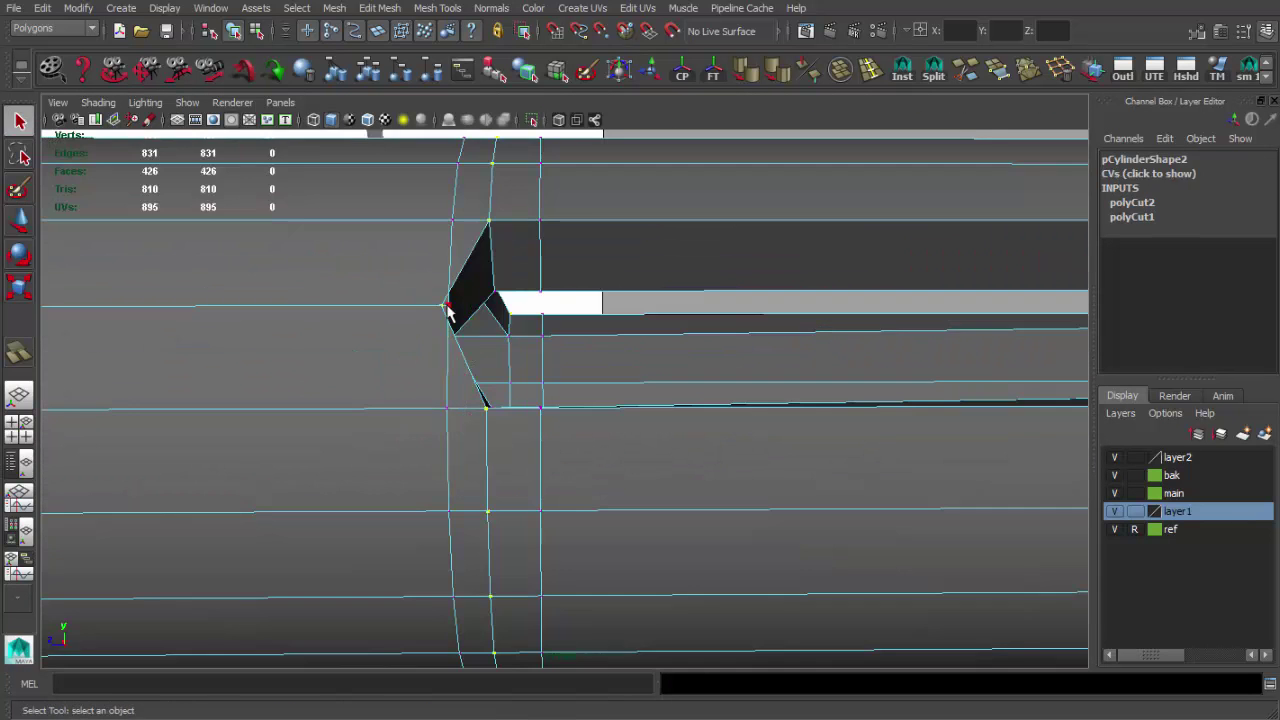
alt+drag(503, 271, 455, 256)
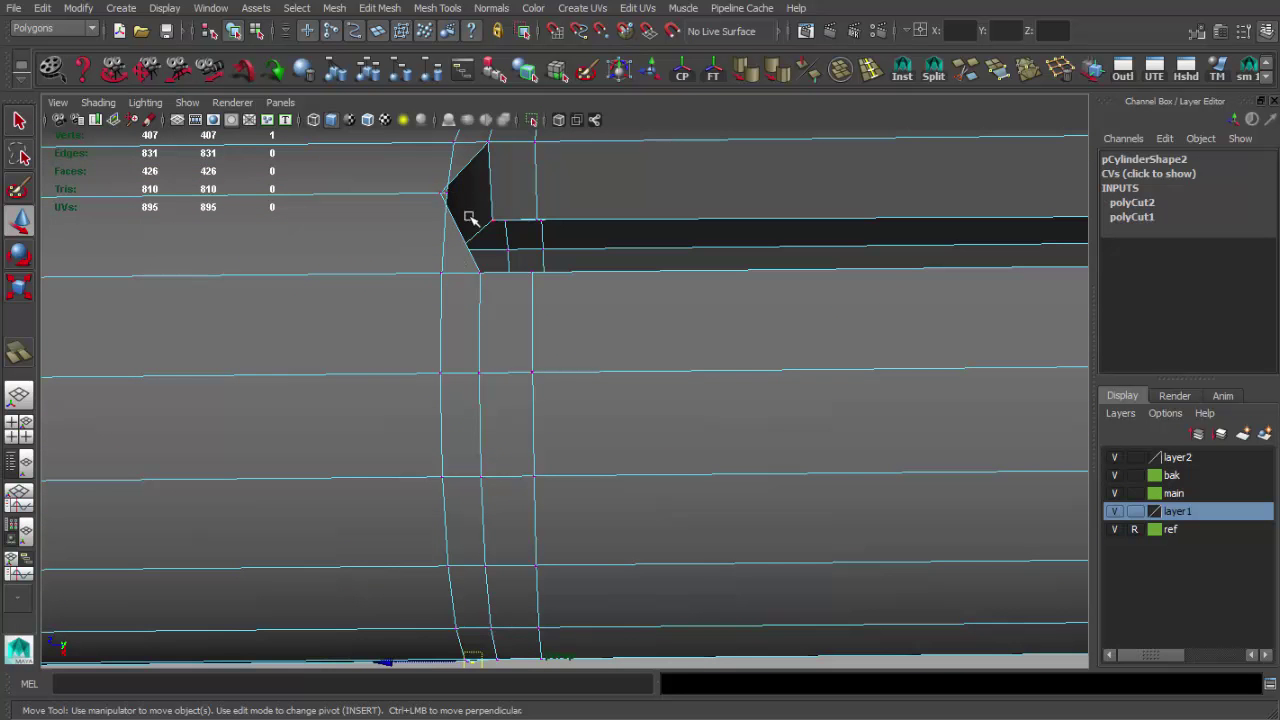
mouse_move(466, 212)
alt+mouse_down()
mouse_move(678, 408)
mouse_move(750, 450)
alt+mouse_up()
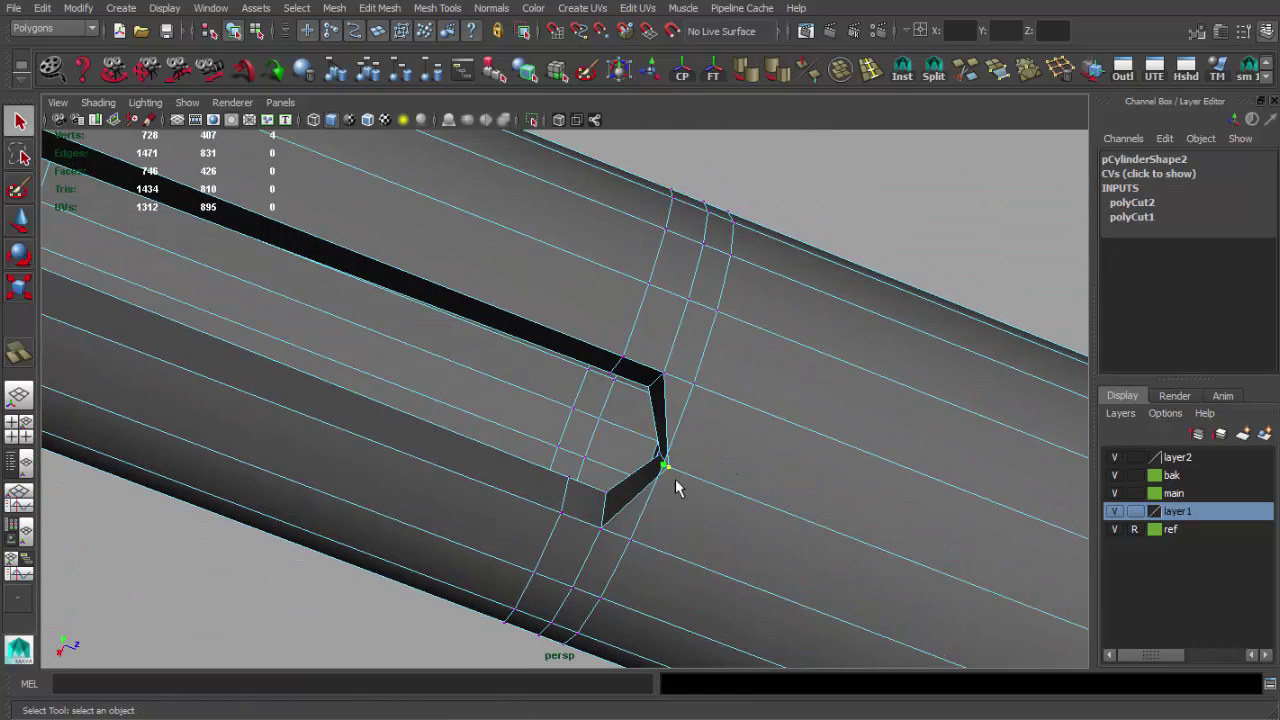
key(w)
alt+drag(757, 349, 628, 414)
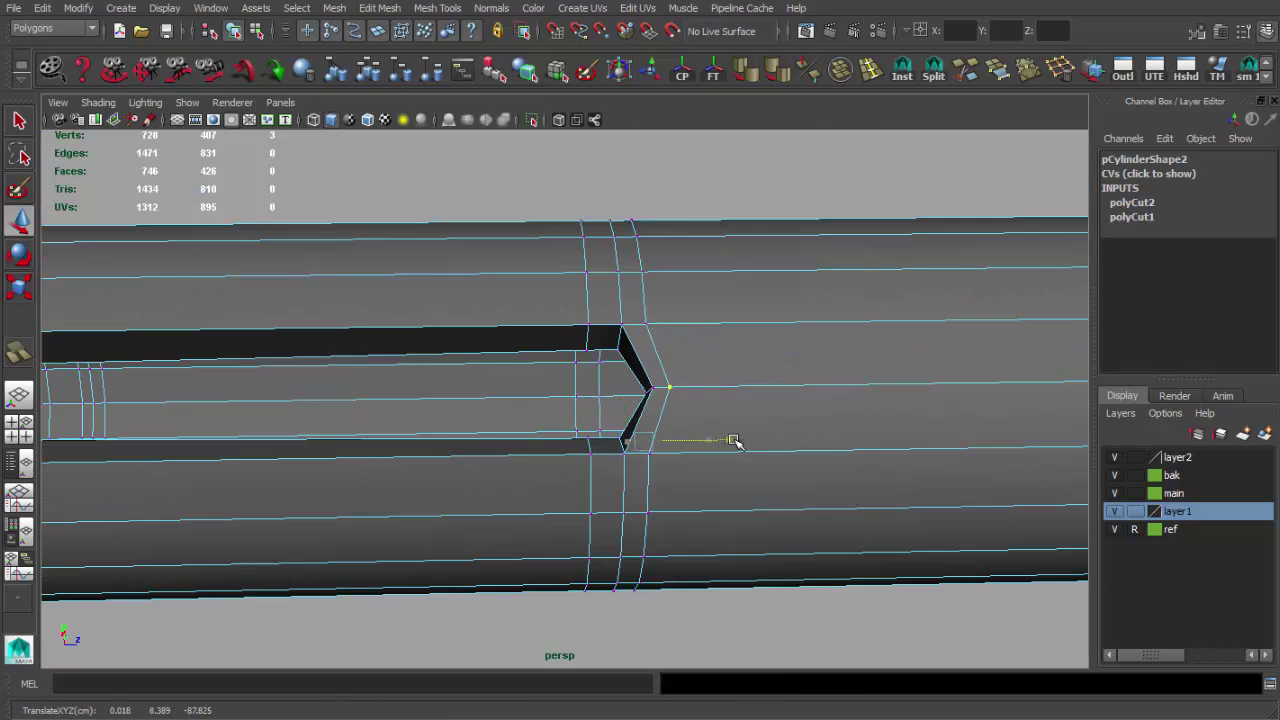
alt+drag(734, 441, 726, 298)
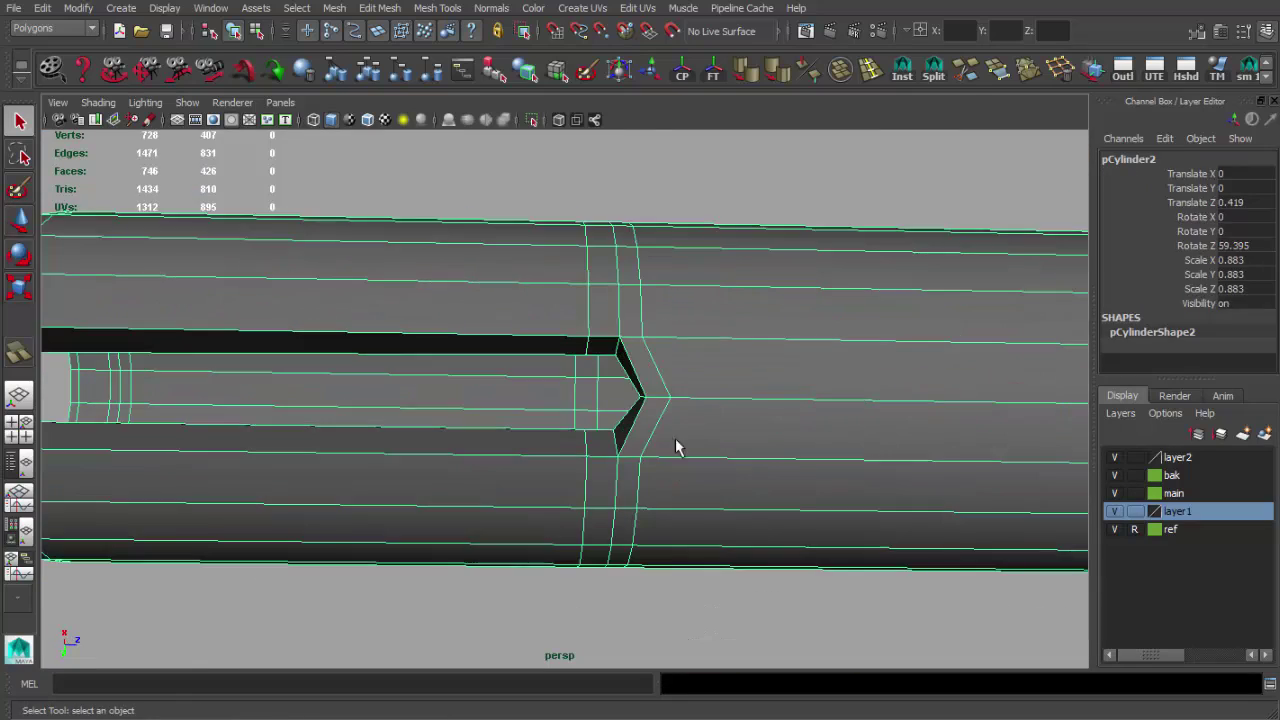
key(w)
mouse_move(641, 405)
alt+mouse_down()
mouse_move(686, 423)
mouse_move(751, 409)
alt+mouse_up()
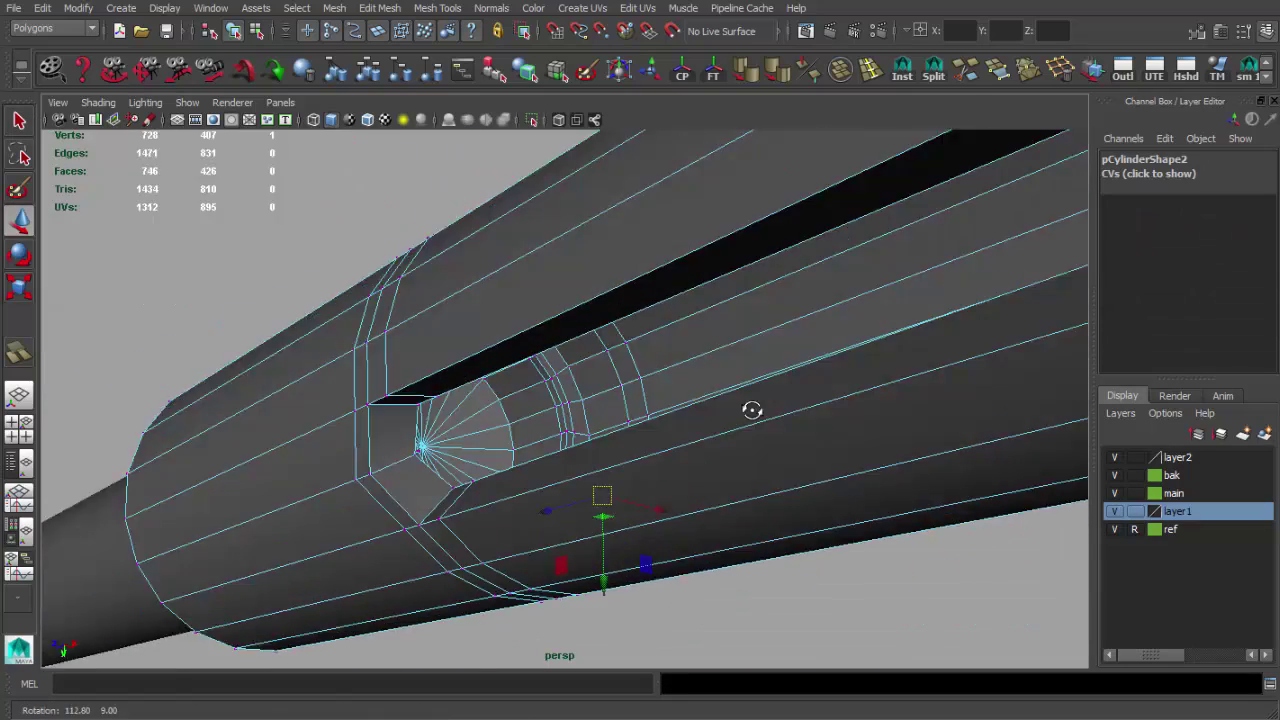
mouse_move(425, 445)
alt+mouse_down()
mouse_move(543, 509)
mouse_move(520, 350)
mouse_move(609, 331)
mouse_move(416, 370)
alt+mouse_up()
mouse_move(540, 328)
alt+mouse_down()
mouse_move(603, 334)
mouse_move(451, 331)
mouse_move(731, 274)
mouse_move(688, 333)
mouse_move(626, 381)
alt+mouse_up()
Soften the flash hider cylinder's edges and insert a new edge loop around it
click(626, 381)
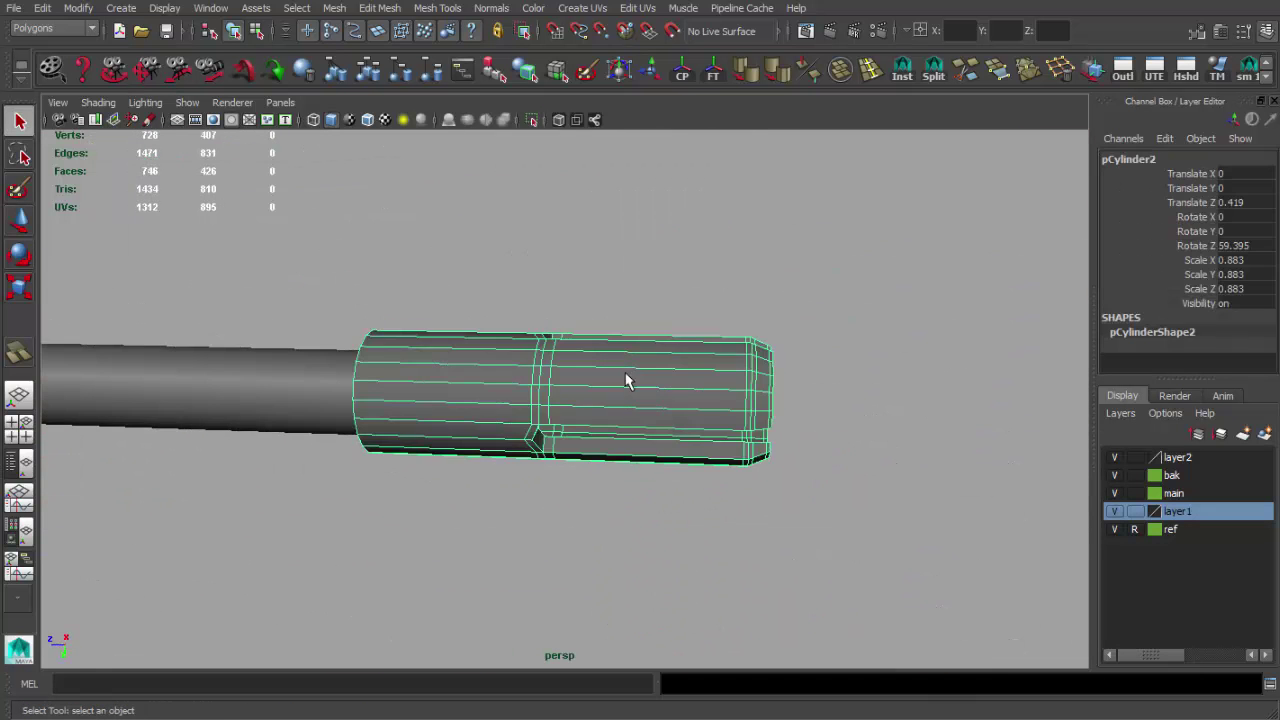
click(748, 72)
mouse_move(636, 280)
alt+mouse_down()
mouse_move(600, 330)
mouse_move(620, 375)
alt+mouse_up()
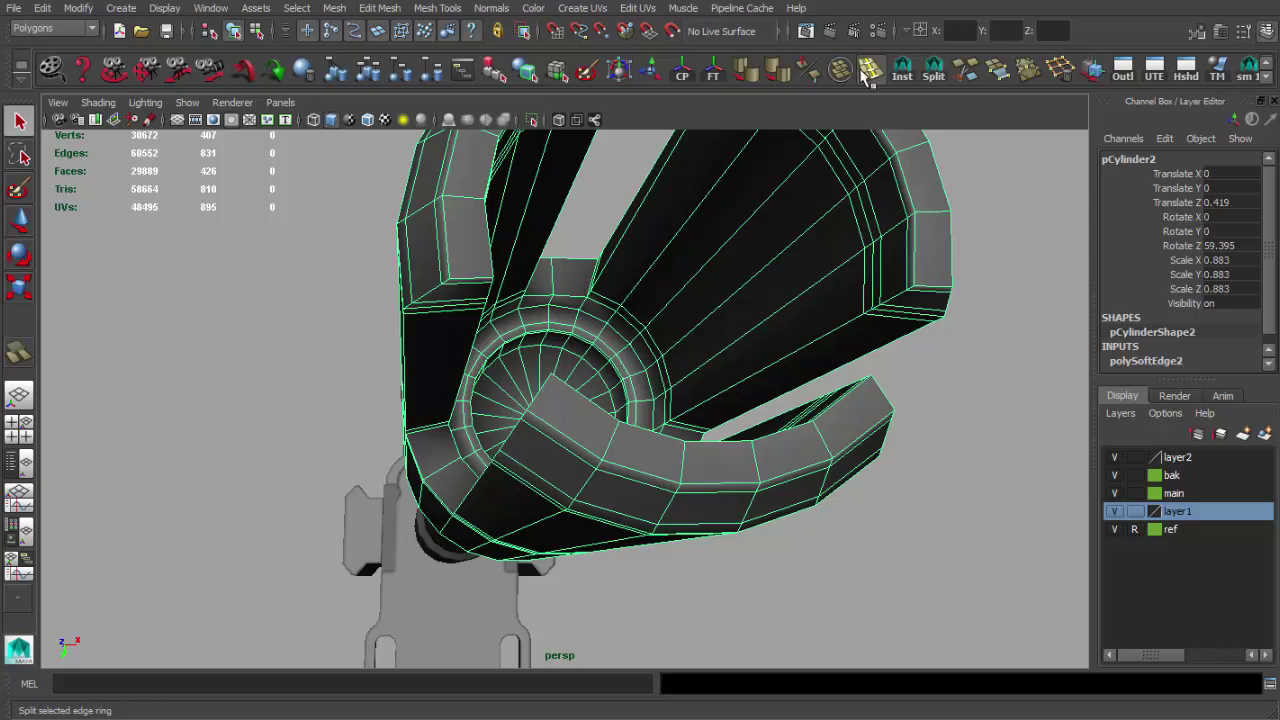
click(420, 432)
mouse_move(420, 432)
alt+mouse_down()
mouse_move(508, 371)
mouse_move(534, 392)
alt+mouse_up()
key(q)
click(508, 371)
alt+drag(297, 402, 304, 387)
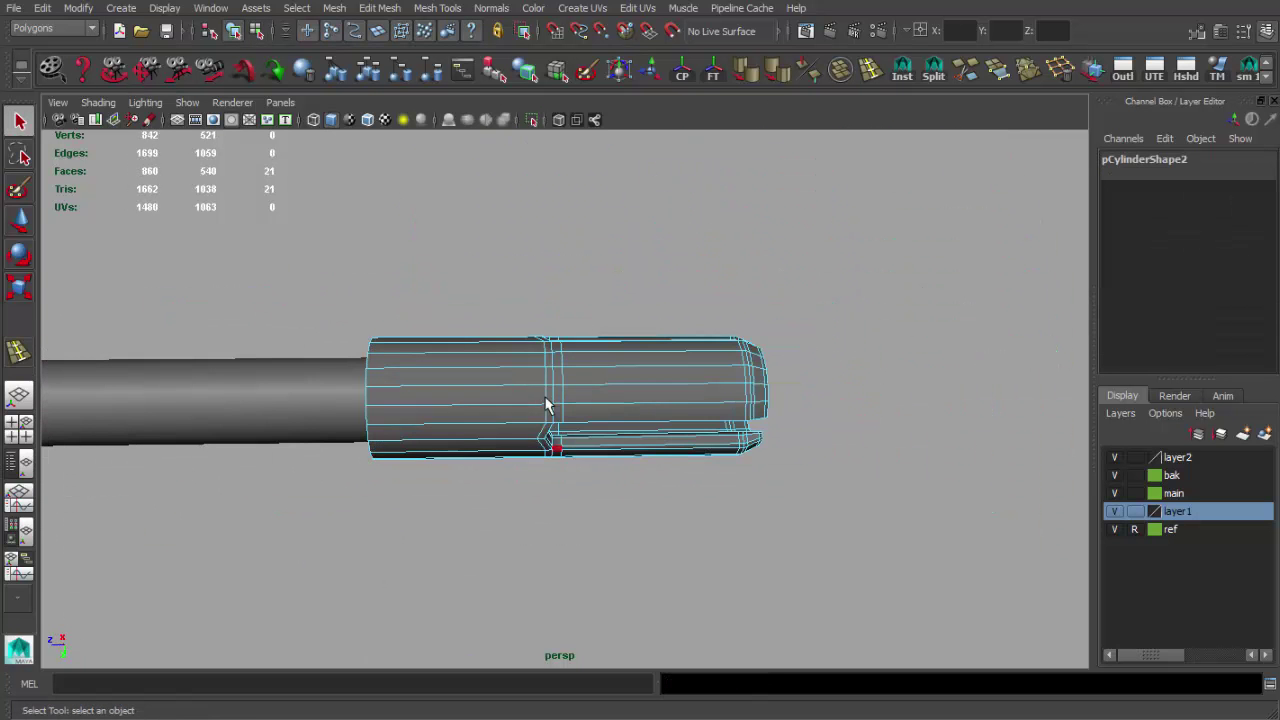
Smooth the flash hider mesh twice to preview a rounded version
click(587, 367)
shift+right_drag(571, 360, 540, 453)
mouse_move(629, 277)
alt+mouse_down()
mouse_move(520, 386)
mouse_move(396, 318)
alt+mouse_up()
click(614, 428)
shift+right_drag(614, 428, 587, 229)
click(587, 229)
mouse_move(587, 229)
alt+mouse_down()
mouse_move(800, 280)
mouse_move(1006, 236)
mouse_move(997, 434)
mouse_move(726, 446)
mouse_move(634, 357)
mouse_move(473, 287)
mouse_move(449, 429)
alt+mouse_up()
Undo both smoothing passes, then inspect the slot notch and the rifle reference
key(ctrl+z)
key(ctrl+z)
key(ctrl+z)
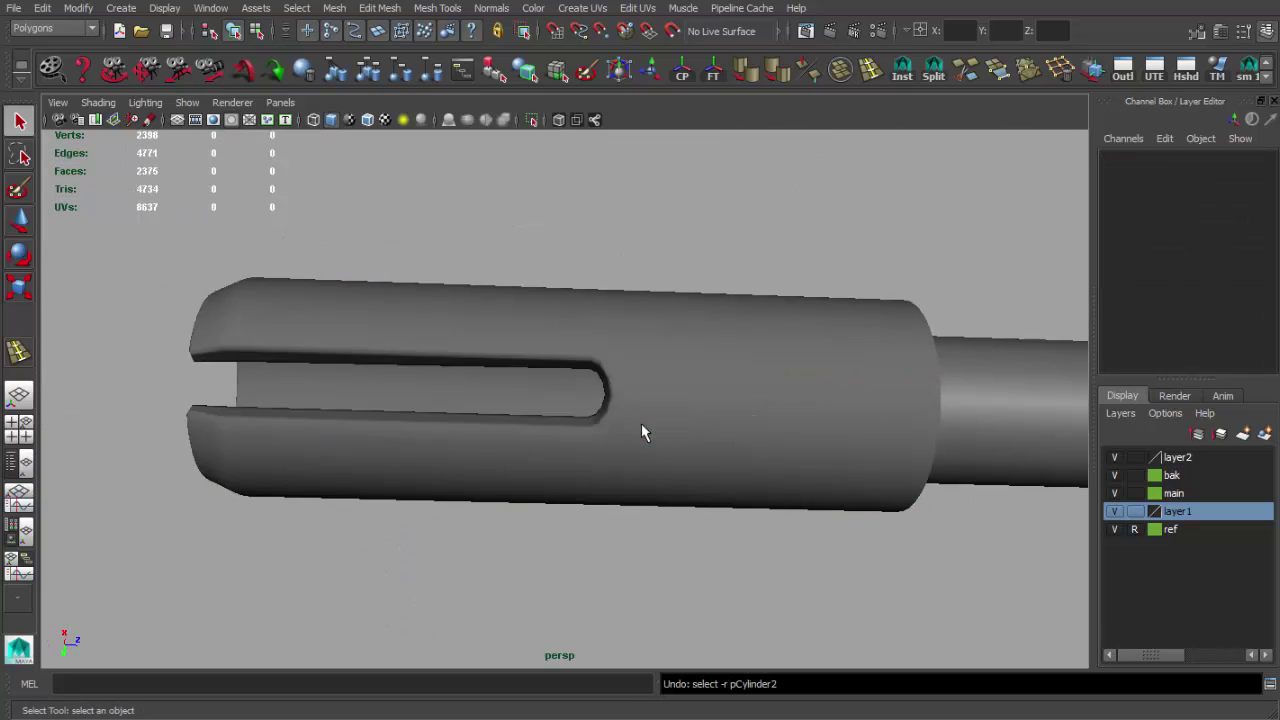
key(ctrl+z)
mouse_move(642, 418)
alt+right_down()
mouse_move(668, 394)
mouse_move(656, 358)
mouse_move(609, 366)
alt+right_up()
mouse_move(609, 366)
alt+mouse_down()
mouse_move(666, 354)
mouse_move(606, 369)
mouse_move(519, 291)
mouse_move(520, 257)
mouse_move(563, 351)
mouse_move(623, 400)
alt+mouse_up()
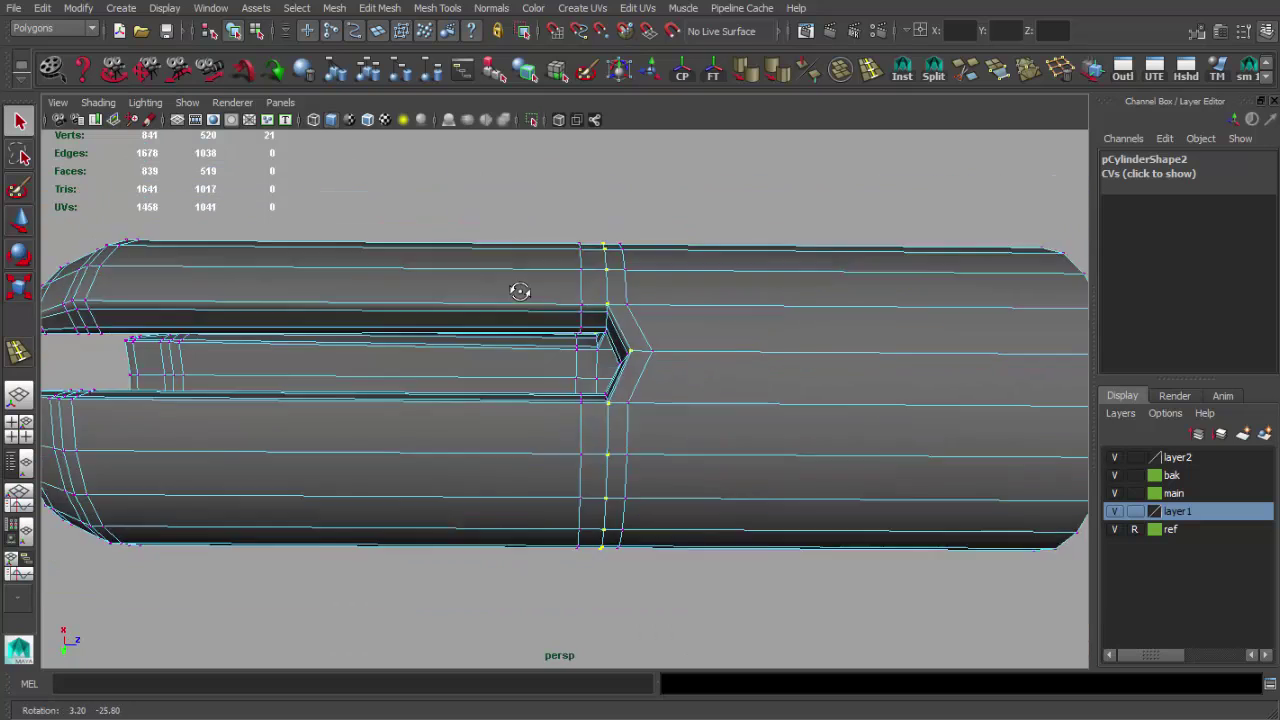
scroll(634, 388, down, 5)
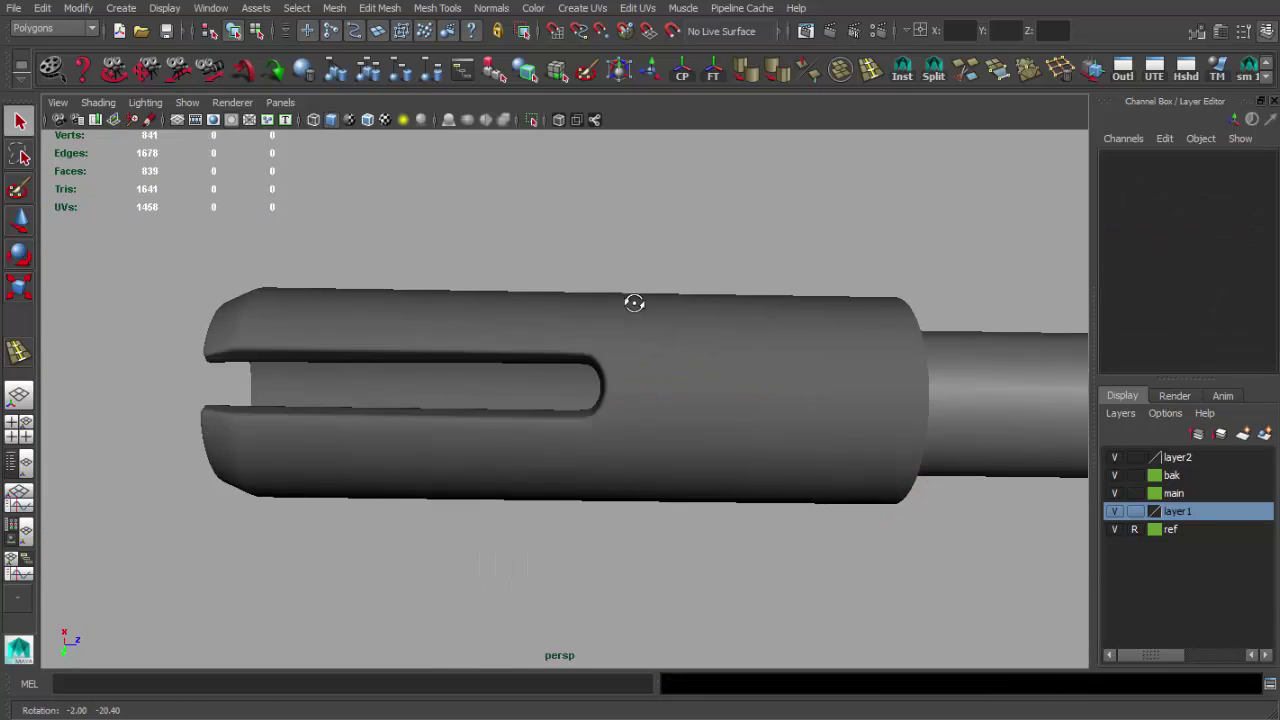
mouse_move(634, 302)
alt+mouse_down()
mouse_move(471, 337)
mouse_move(777, 357)
mouse_move(523, 280)
mouse_move(208, 288)
mouse_move(474, 346)
mouse_move(429, 366)
mouse_move(560, 434)
mouse_move(316, 435)
mouse_move(689, 440)
alt+mouse_up()
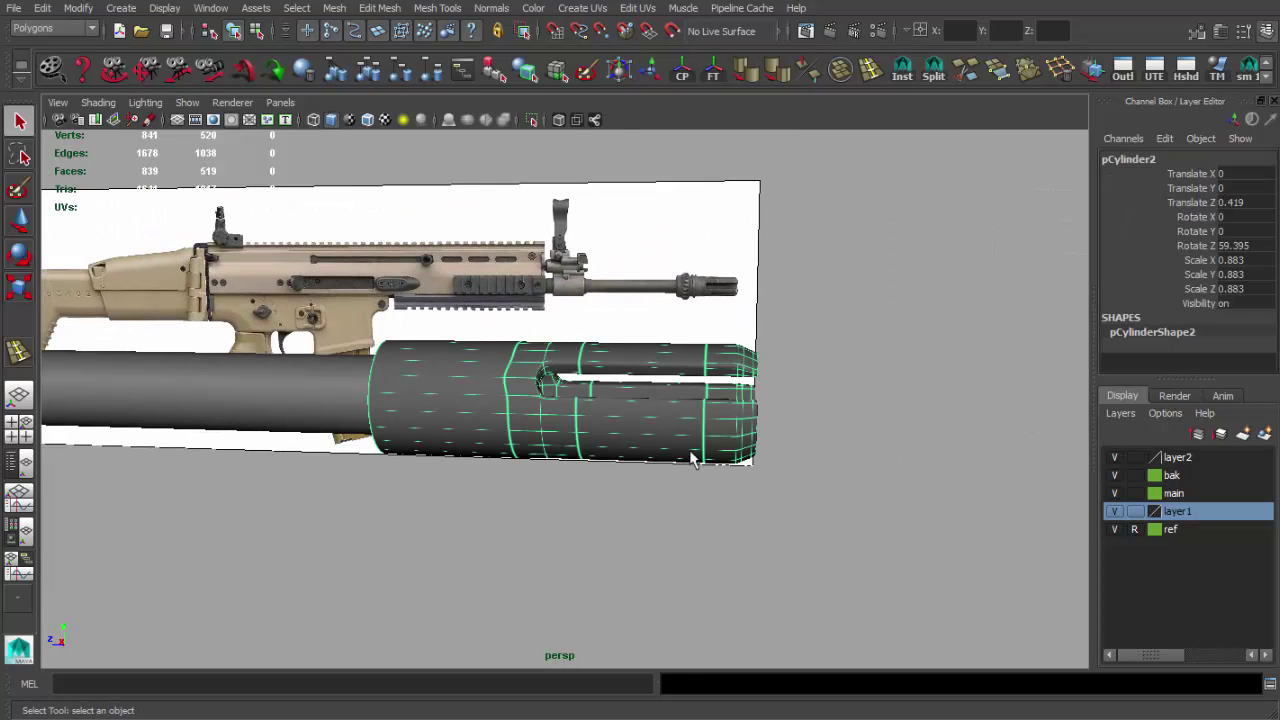
scroll(582, 425, up, 3)
Review the barrel and flash-hider reference photos, then minimise the browser to return to Maya
mouse_move(550, 328)
alt+mouse_down()
mouse_move(640, 294)
mouse_move(616, 519)
alt+mouse_up()
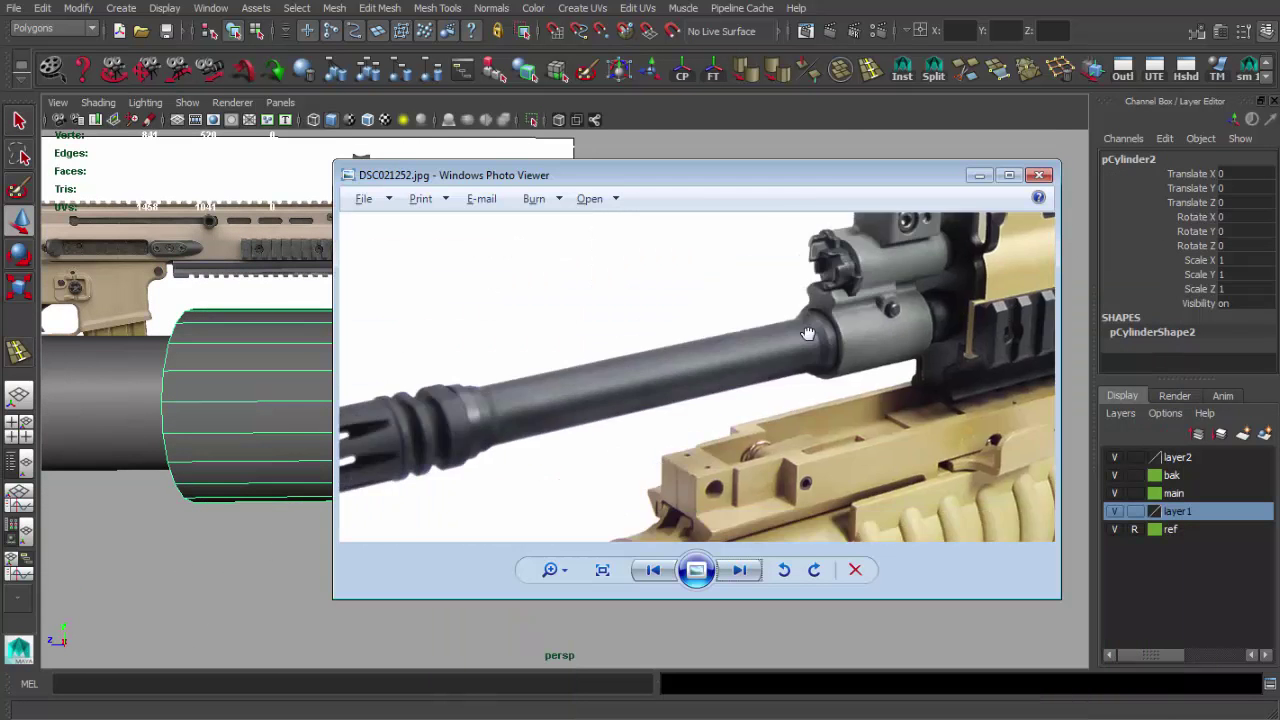
click(1060, 714)
key(alt+Tab)
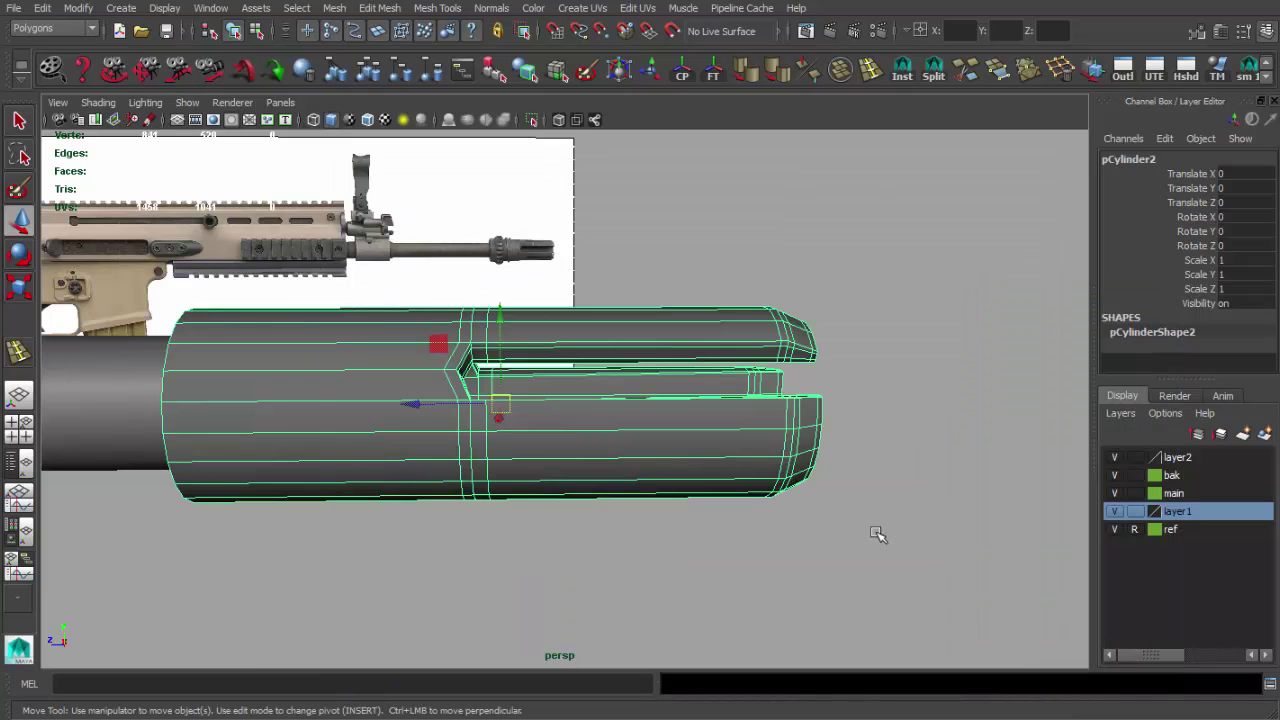
key(alt+Tab)
mouse_move(572, 14)
mouse_down()
mouse_move(207, 3)
mouse_move(201, 15)
mouse_up()
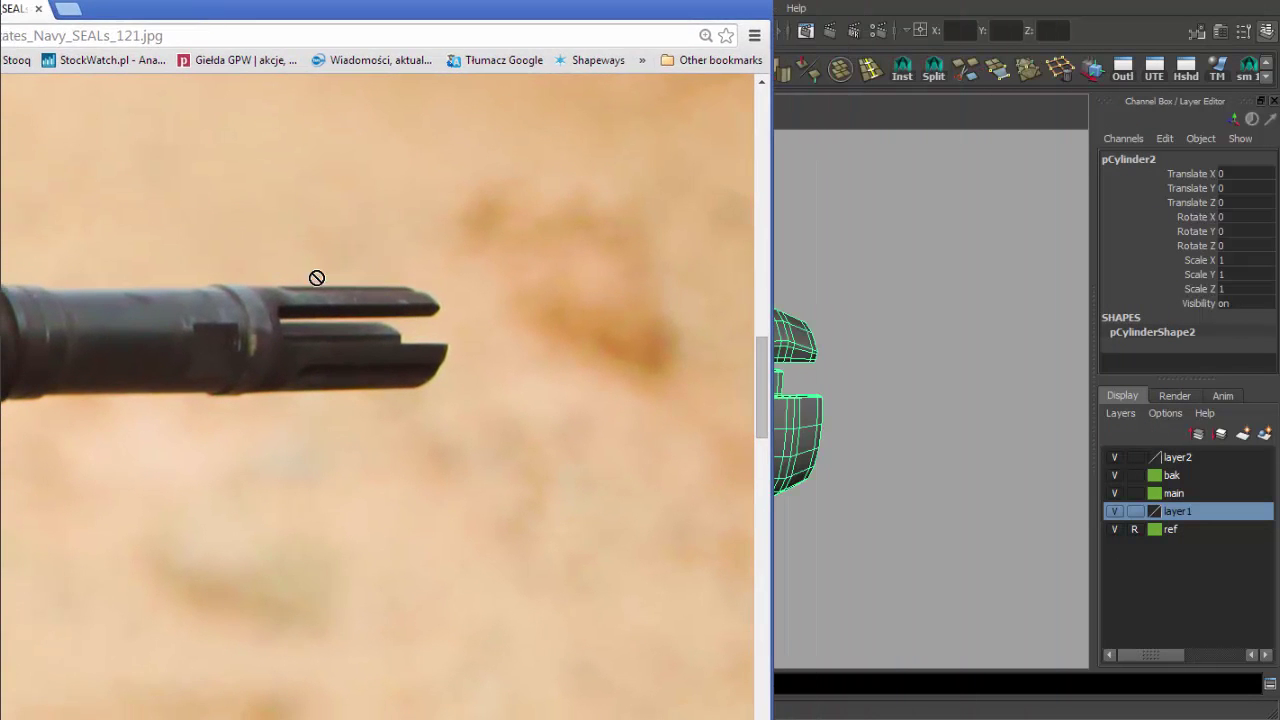
click(698, 5)
scroll(571, 306, up, 3)
alt+drag(837, 106, 657, 320)
Maximize the side view and slice a vertical Cut Faces line across the flash hider
key(space)
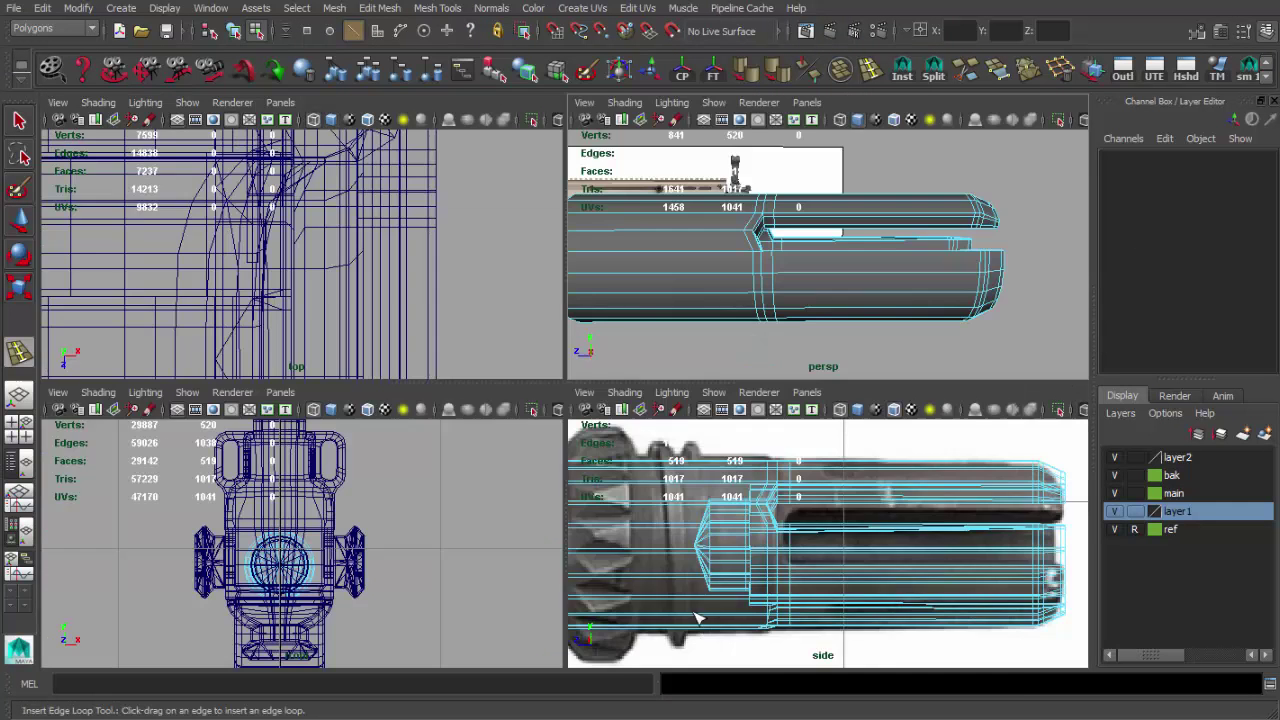
key(space)
click(379, 8)
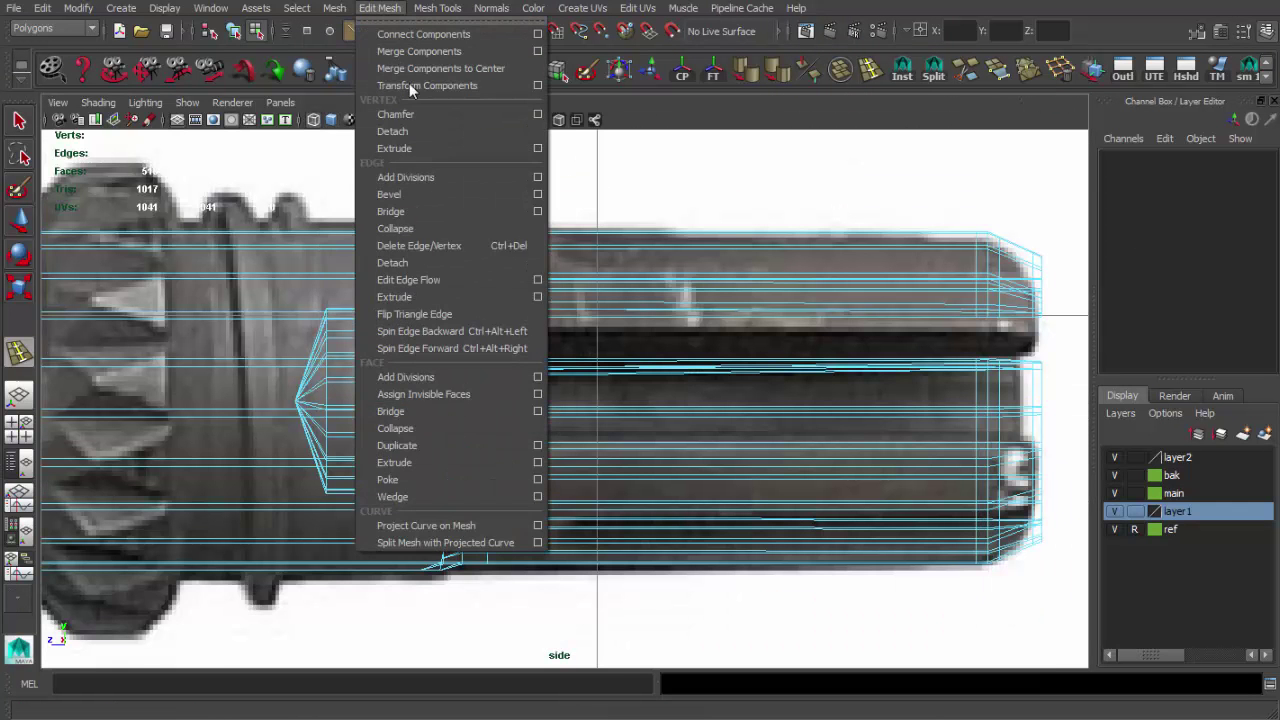
click(462, 174)
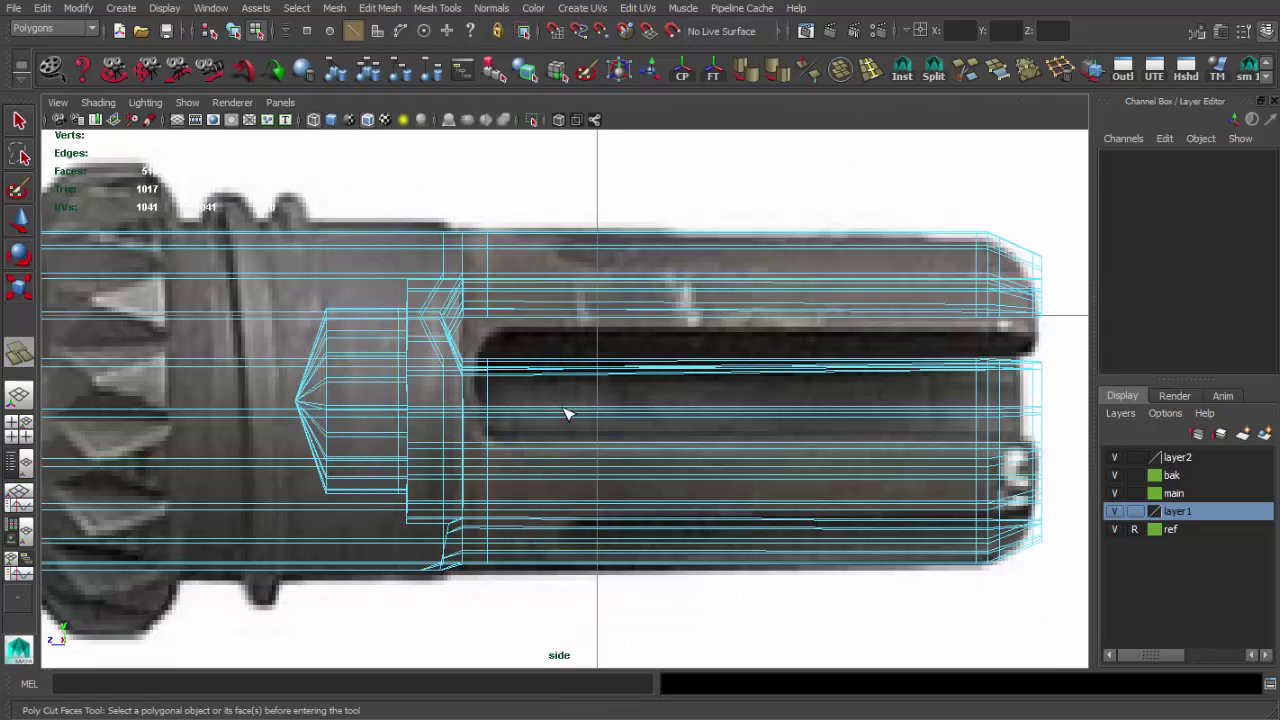
click(566, 416)
drag(571, 420, 571, 443)
mouse_move(571, 443)
alt+middle_down()
mouse_move(677, 354)
mouse_move(738, 514)
alt+middle_up()
In the maximized perspective view, select a face inside the flash hider for moving
key(space)
key(space)
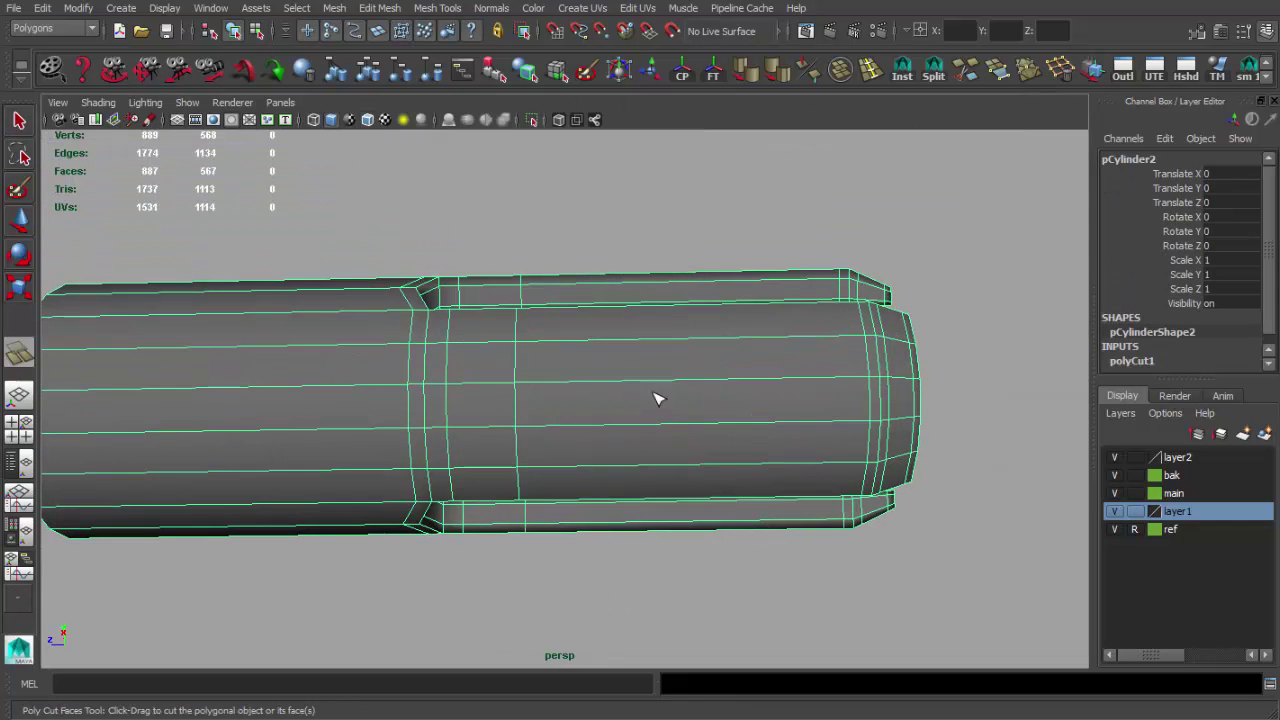
click(672, 407)
mouse_move(672, 407)
alt+mouse_down()
mouse_move(623, 417)
mouse_move(714, 389)
alt+mouse_up()
key(w)
alt+drag(651, 417, 700, 420)
Select several faces on the forked muzzle cylinder and set them up for scaling
click(1243, 35)
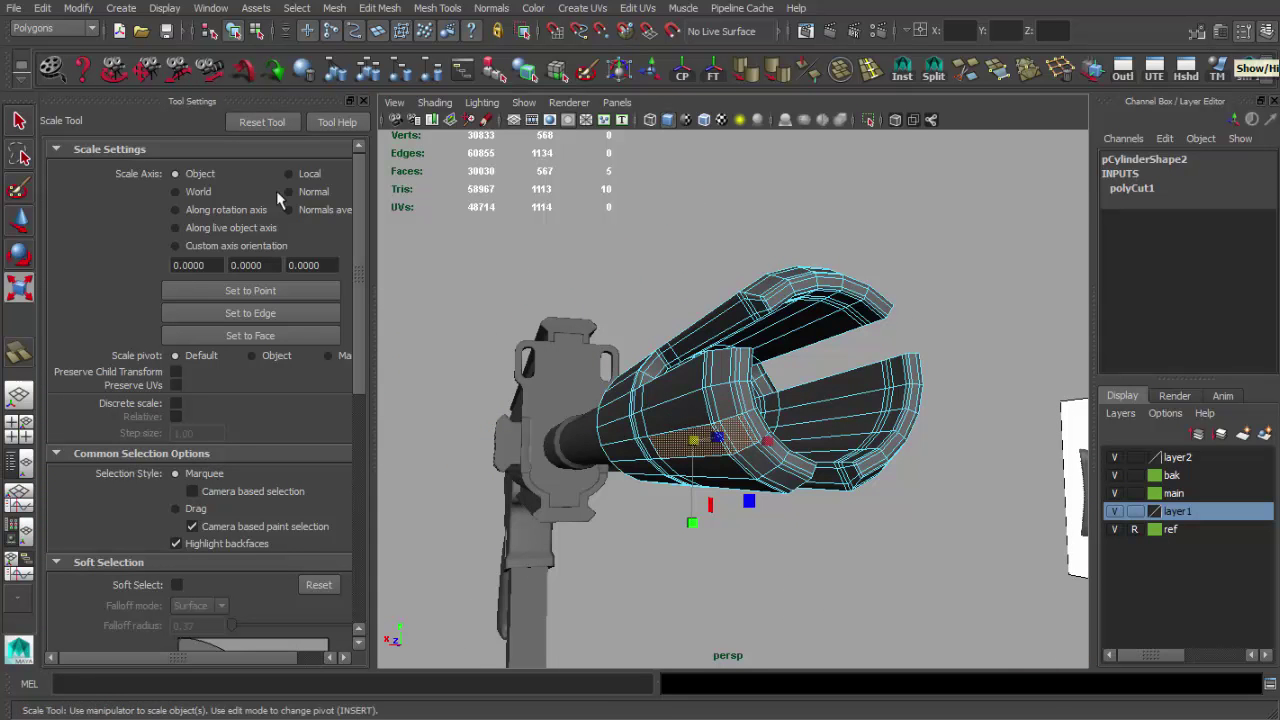
mouse_move(584, 348)
alt+mouse_down()
mouse_move(706, 370)
mouse_move(525, 458)
mouse_move(694, 349)
mouse_move(757, 434)
mouse_move(670, 472)
mouse_move(682, 472)
alt+mouse_up()
shift+click(717, 355)
key(q)
shift+click(528, 466)
key(r)
alt+drag(702, 525, 808, 497)
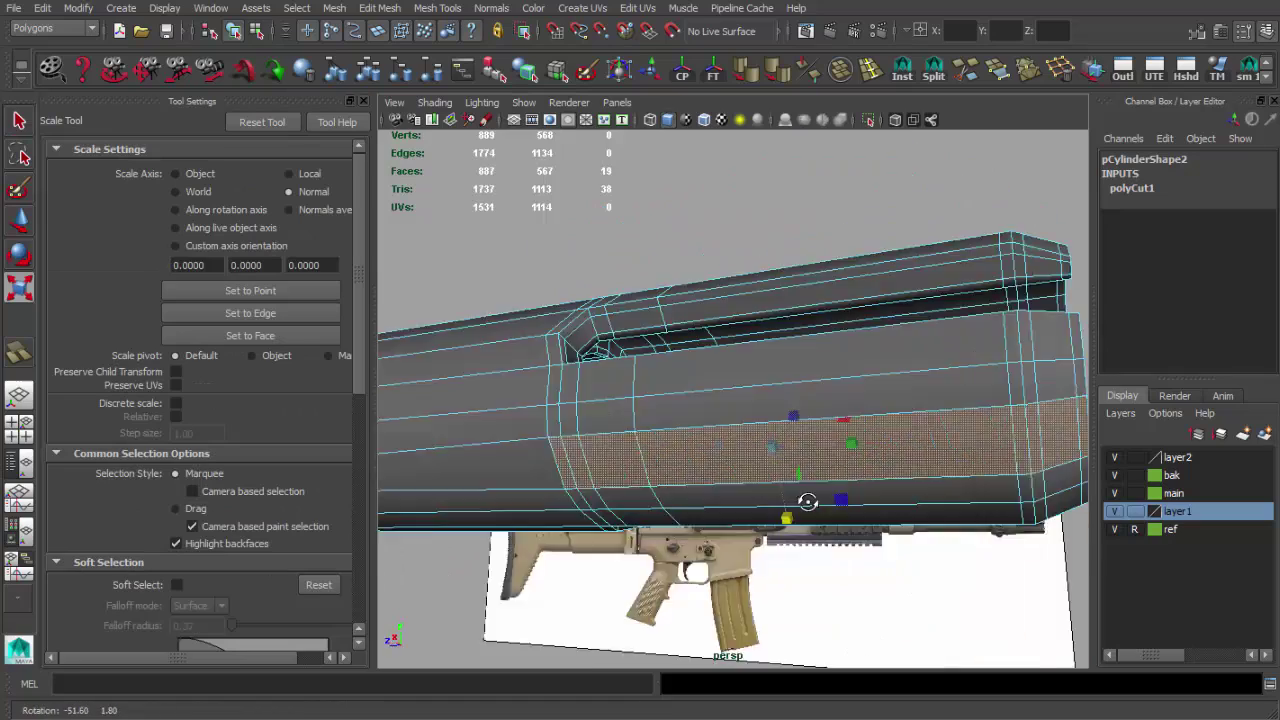
alt+right_drag(808, 497, 814, 517)
mouse_move(814, 517)
alt+mouse_down()
mouse_move(575, 513)
mouse_move(629, 434)
mouse_move(686, 457)
mouse_move(593, 498)
mouse_move(575, 445)
mouse_move(480, 420)
alt+mouse_up()
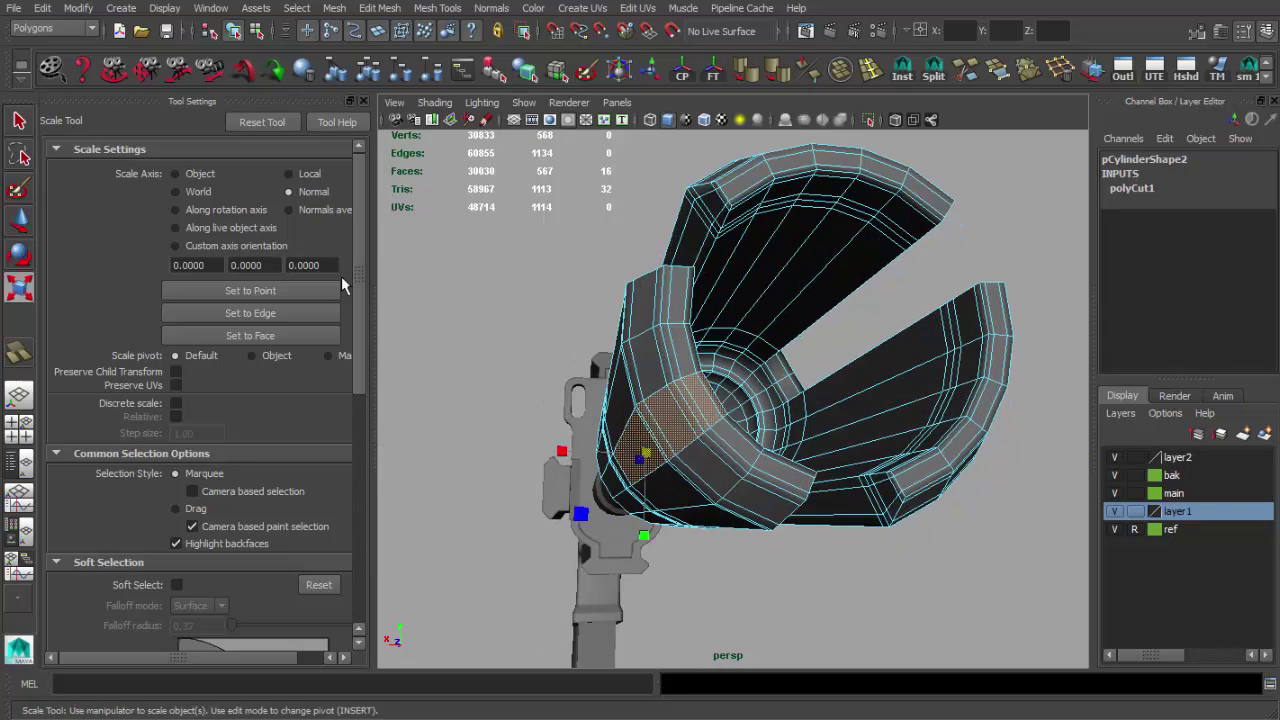
Scale the flash hider's faces along their normals and inspect the result from several angles
mouse_move(436, 258)
alt+mouse_down()
mouse_move(599, 319)
mouse_move(610, 478)
mouse_move(661, 466)
mouse_move(651, 489)
alt+mouse_up()
key(shift+period)
click(610, 478)
alt+drag(662, 441, 566, 363)
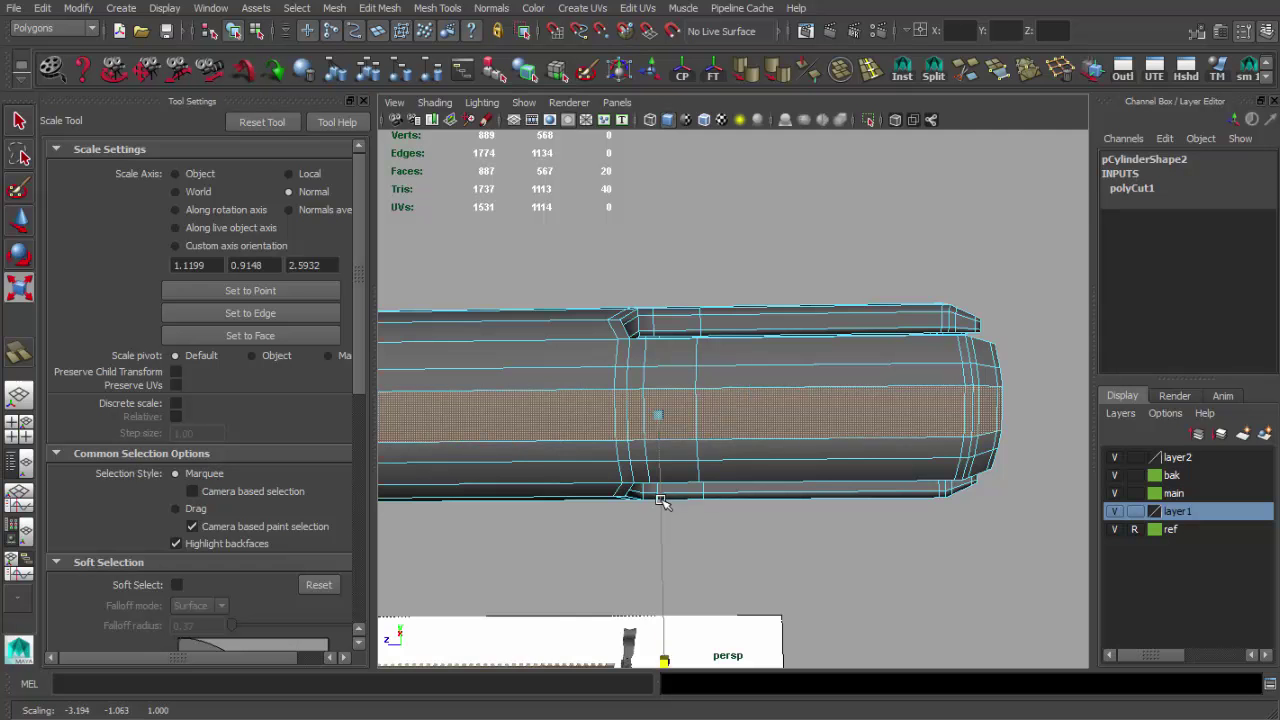
alt+drag(766, 407, 734, 383)
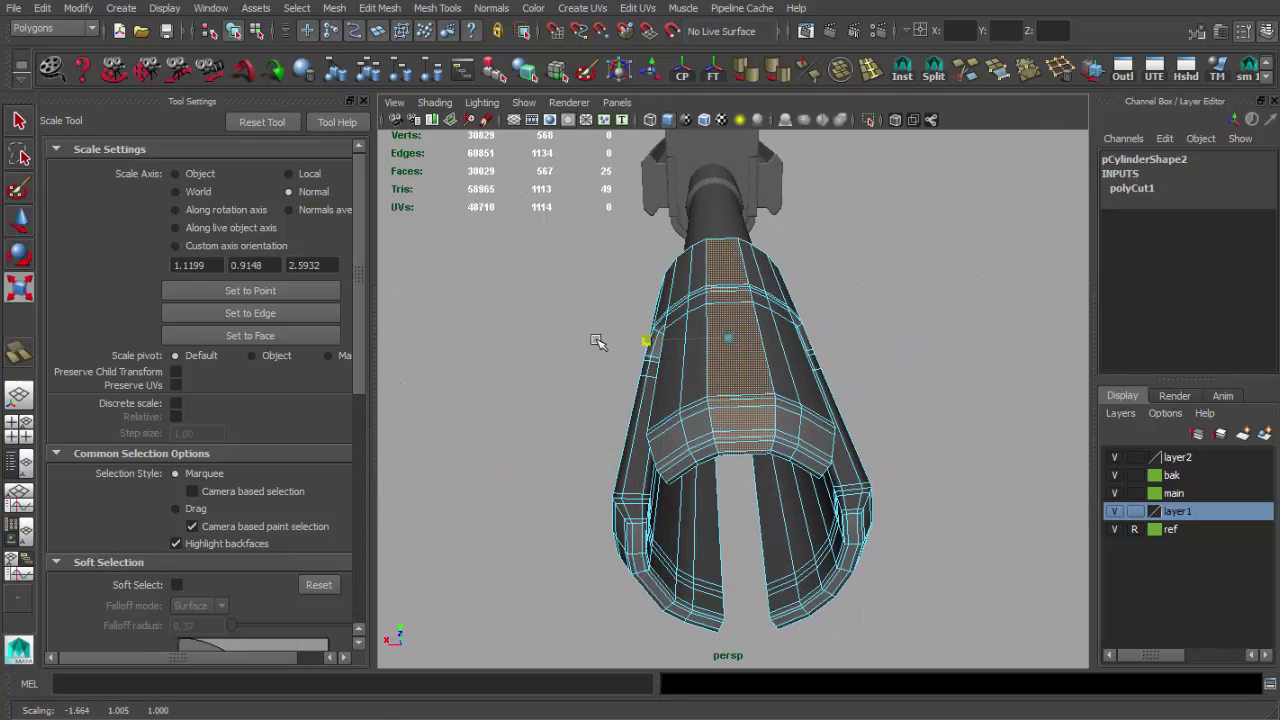
alt+drag(597, 342, 727, 394)
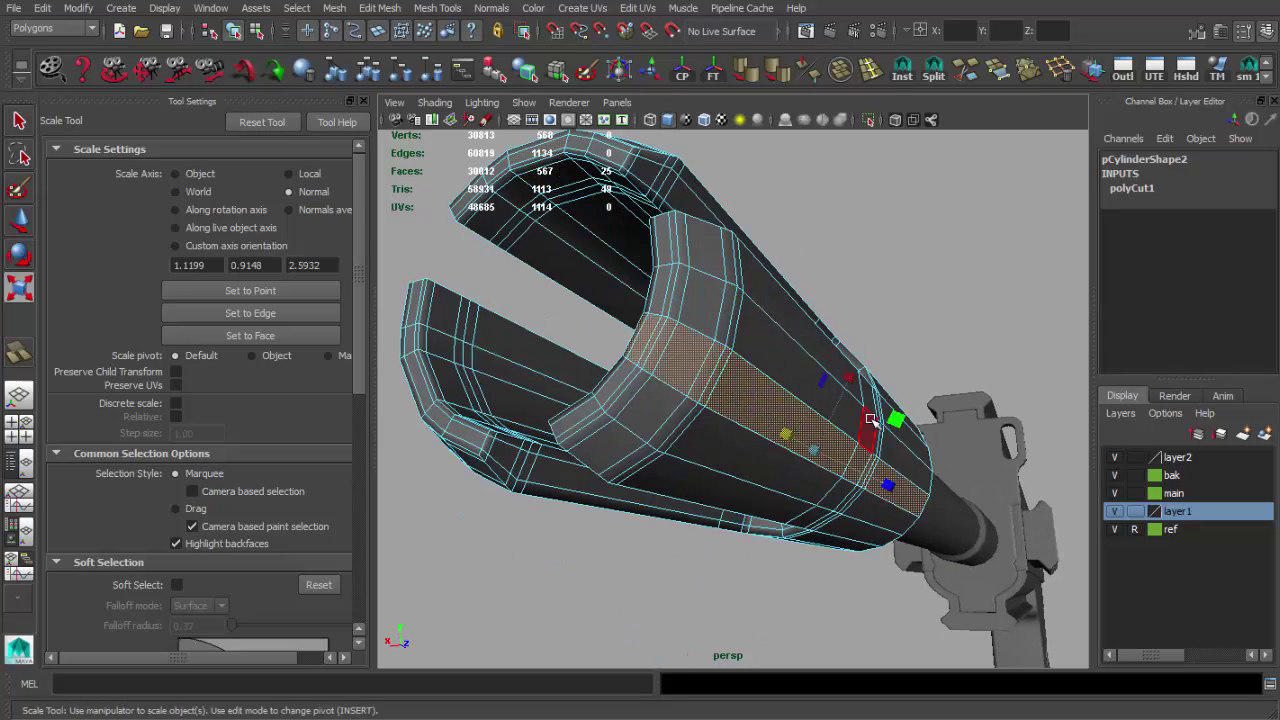
alt+drag(870, 418, 905, 434)
alt+drag(773, 420, 868, 387)
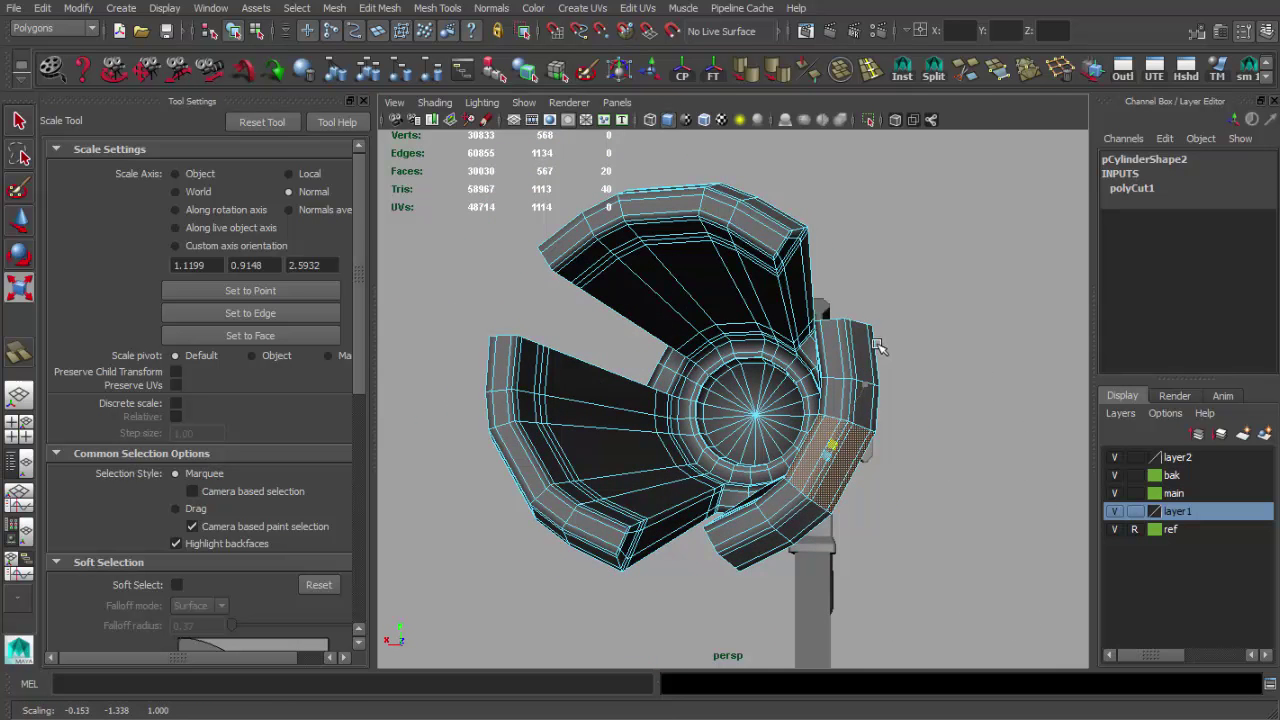
mouse_move(869, 345)
alt+mouse_down()
mouse_move(686, 360)
mouse_move(760, 390)
mouse_move(832, 385)
mouse_move(737, 386)
mouse_move(734, 297)
alt+mouse_up()
key(q)
key(F8)
click(873, 70)
Insert an edge loop across the flash hider and select a strip of faces along it
click(732, 298)
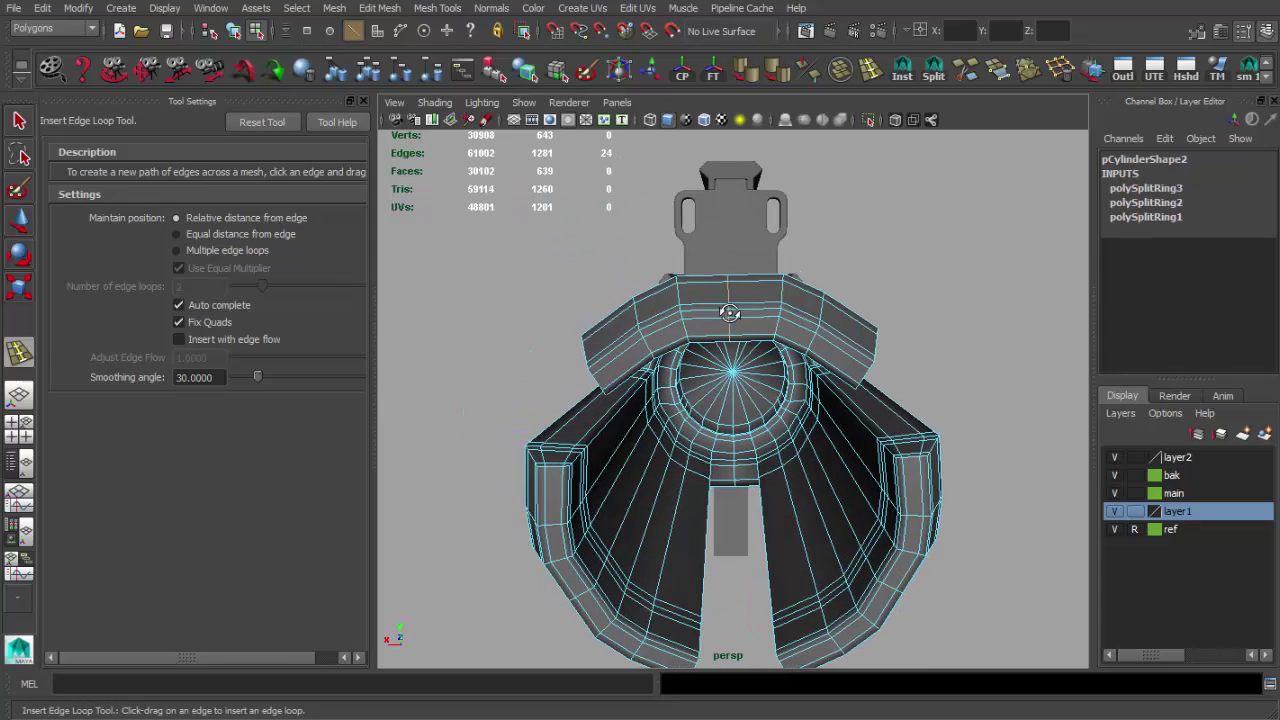
key(w)
mouse_move(669, 235)
alt+mouse_down()
mouse_move(680, 270)
mouse_move(590, 440)
alt+mouse_up()
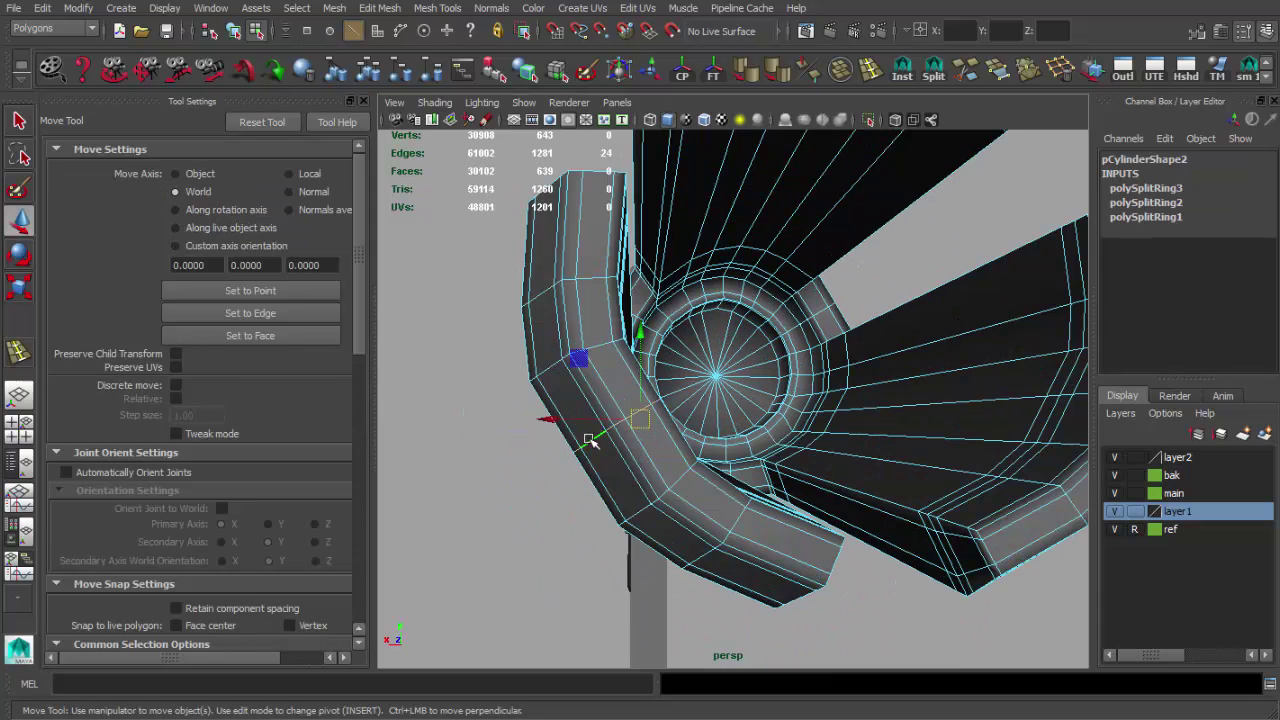
mouse_move(570, 365)
alt+mouse_down()
mouse_move(614, 349)
mouse_move(777, 343)
alt+mouse_up()
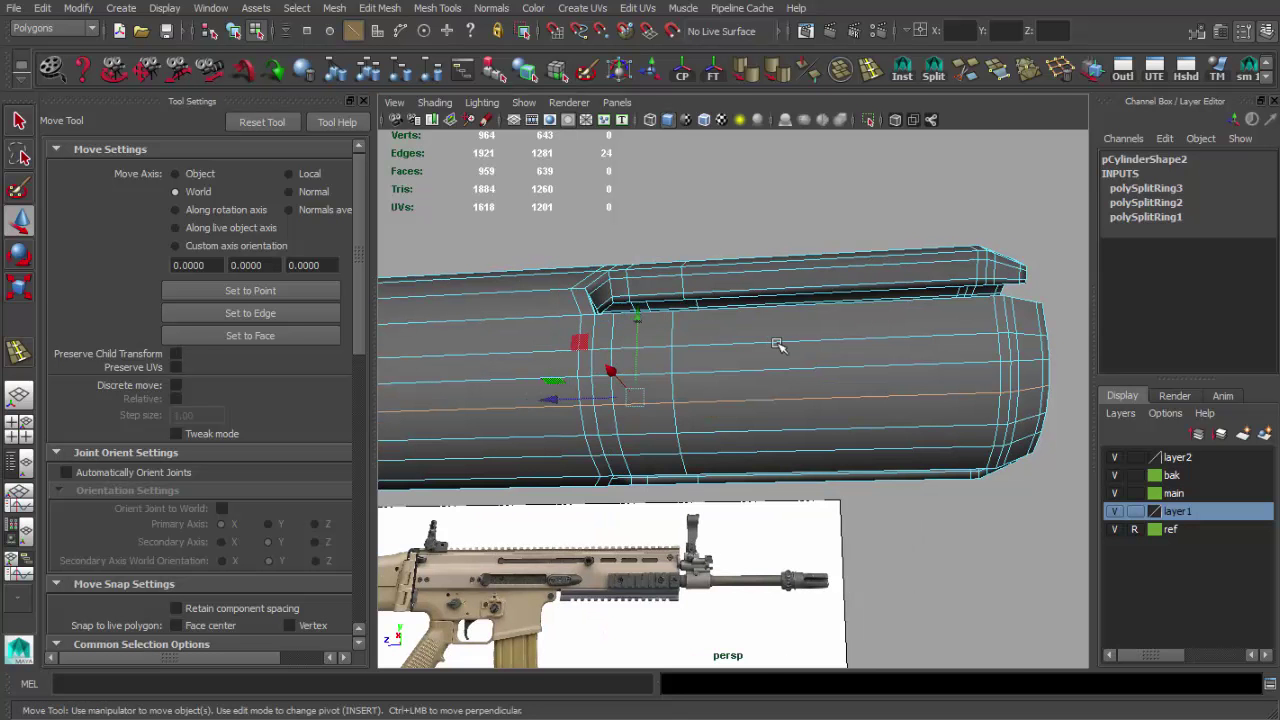
drag(775, 344, 814, 404)
Return to object mode, view the whole rifle, and select the flash hider for side-view comparison
key(F8)
key(q)
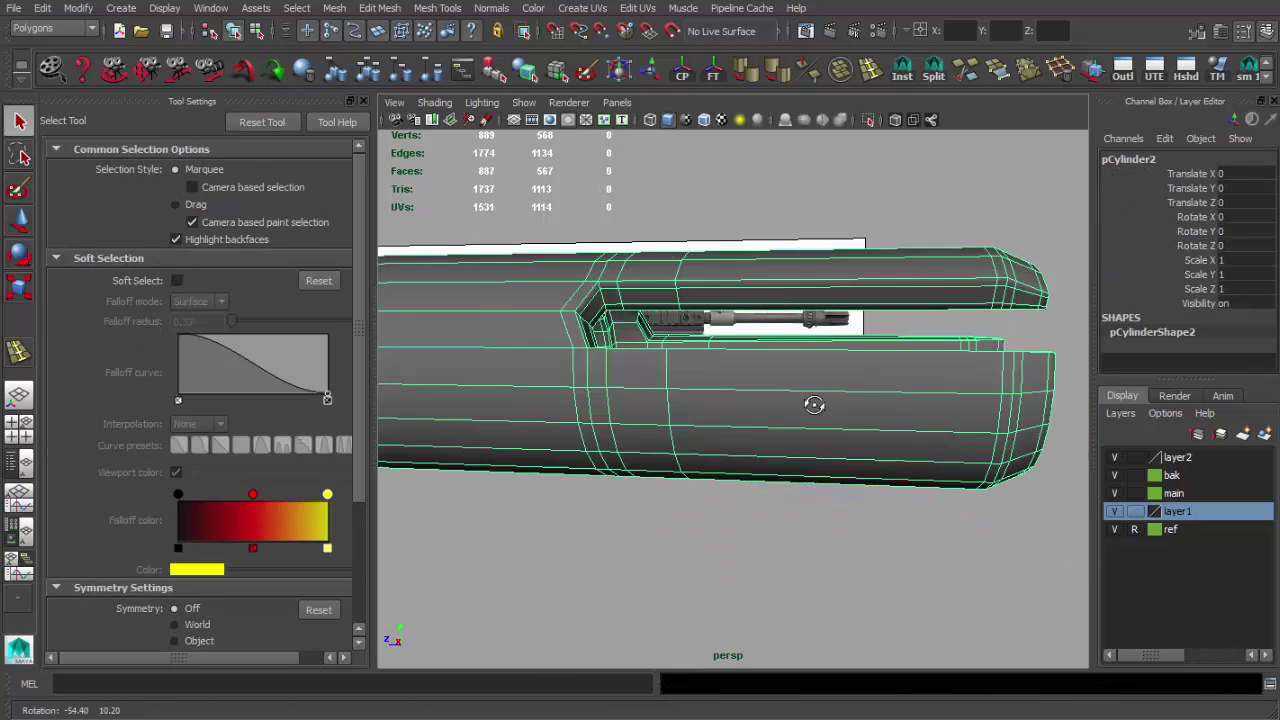
key(ctrl+shift+t)
mouse_move(700, 450)
alt+mouse_down()
mouse_move(768, 488)
mouse_move(586, 466)
mouse_move(688, 462)
mouse_move(708, 84)
alt+mouse_up()
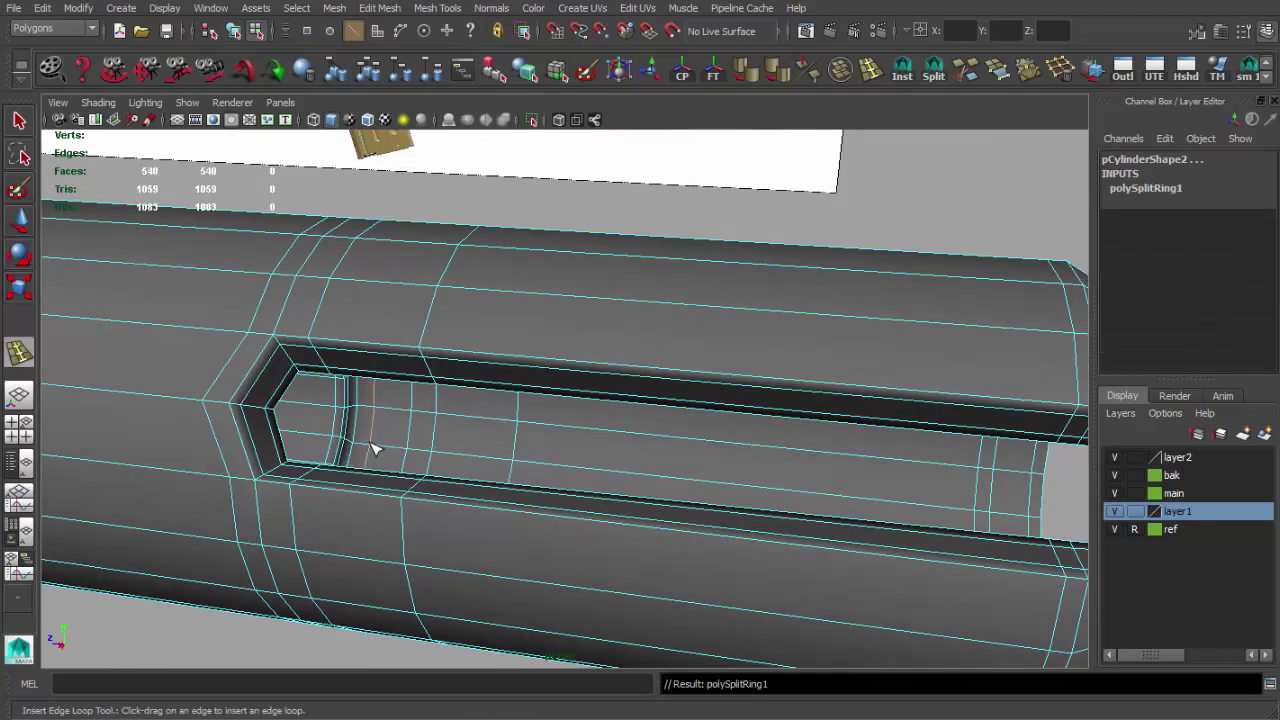
alt+drag(372, 448, 246, 391)
scroll(451, 434, up, 3)
scroll(451, 434, down, 5)
mouse_move(500, 414)
alt+mouse_down()
mouse_move(542, 420)
mouse_move(489, 326)
mouse_move(651, 484)
mouse_move(621, 426)
alt+mouse_up()
key(F8)
click(489, 326)
scroll(651, 484, up, 5)
click(621, 426)
key(space)
key(space)
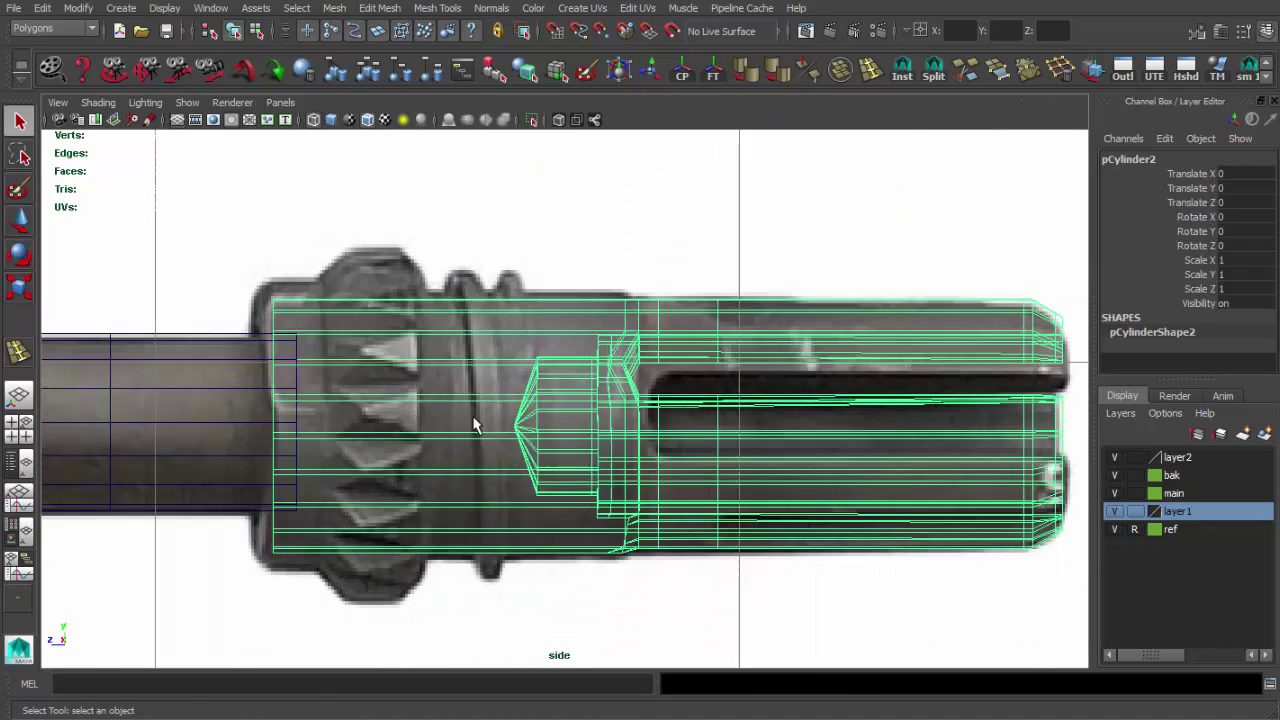
Create a polygon helix and rotate and move it toward the muzzle
scroll(432, 456, up, 2)
scroll(403, 475, down, 3)
scroll(505, 455, up, 1)
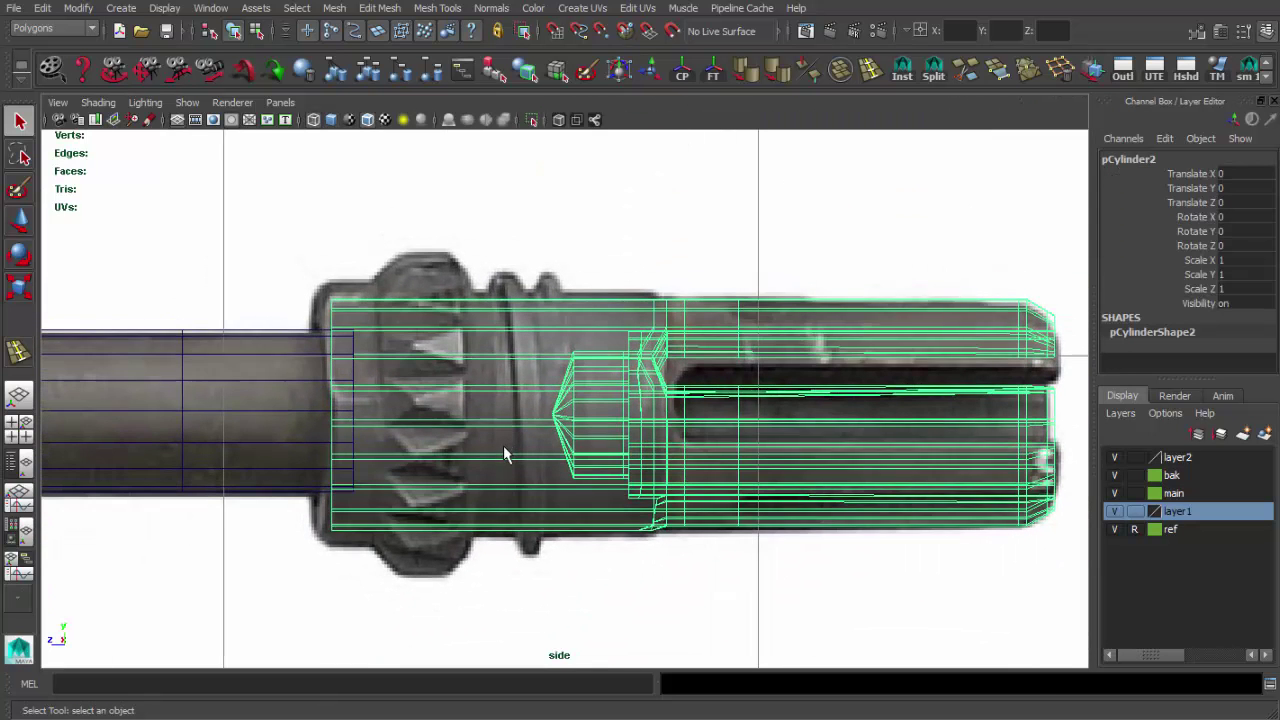
scroll(505, 455, up, 1)
scroll(460, 330, down, 1)
mouse_move(163, 51)
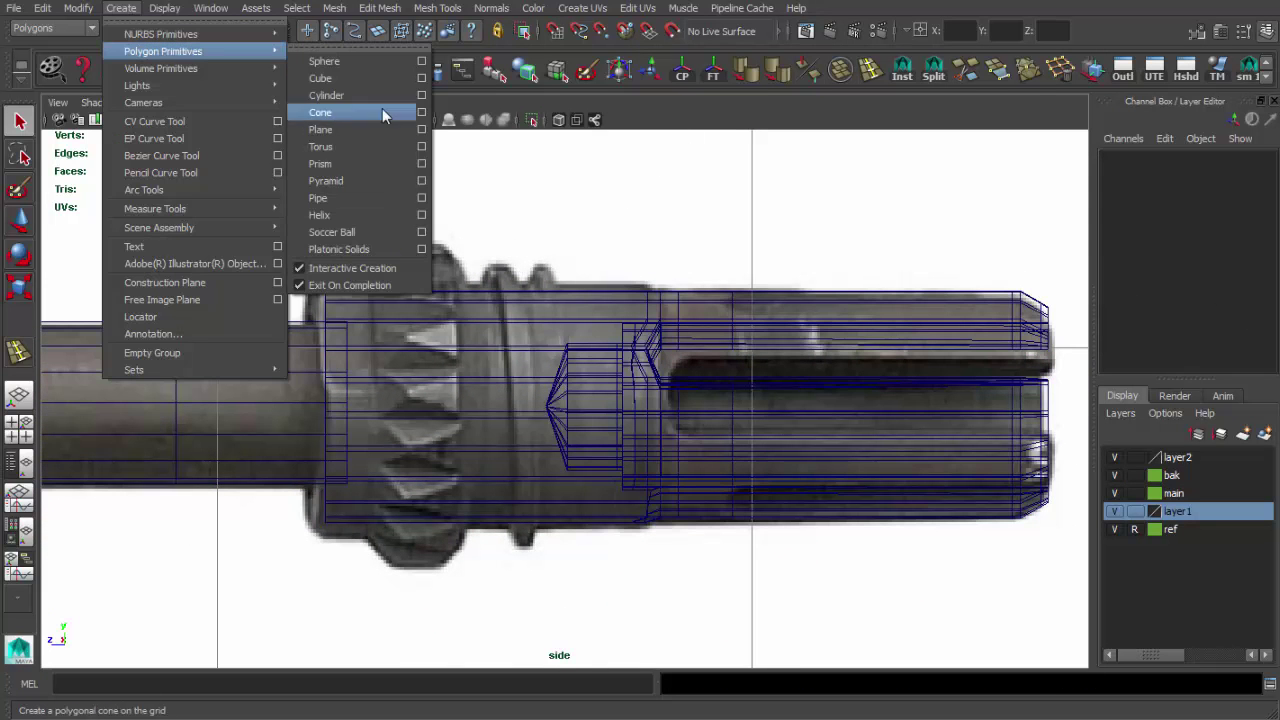
click(340, 215)
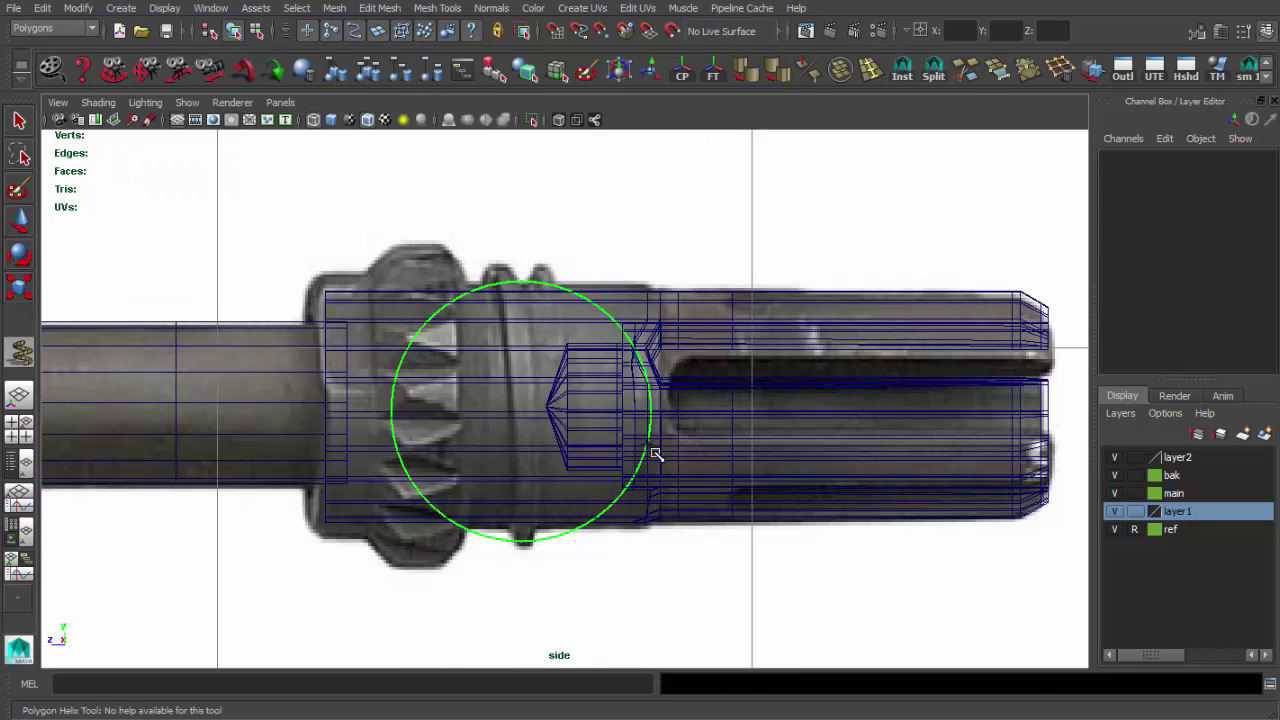
key(space)
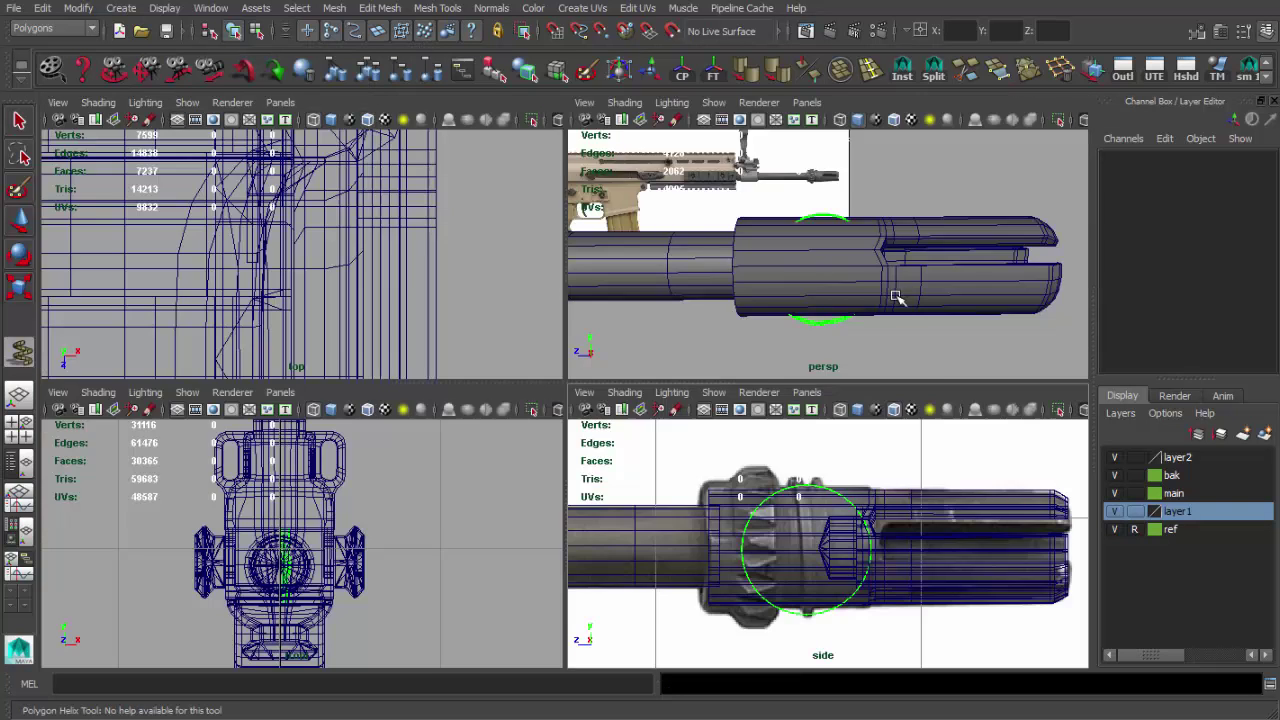
key(space)
mouse_move(634, 326)
alt+mouse_down()
mouse_move(517, 346)
mouse_move(778, 387)
alt+mouse_up()
key(e)
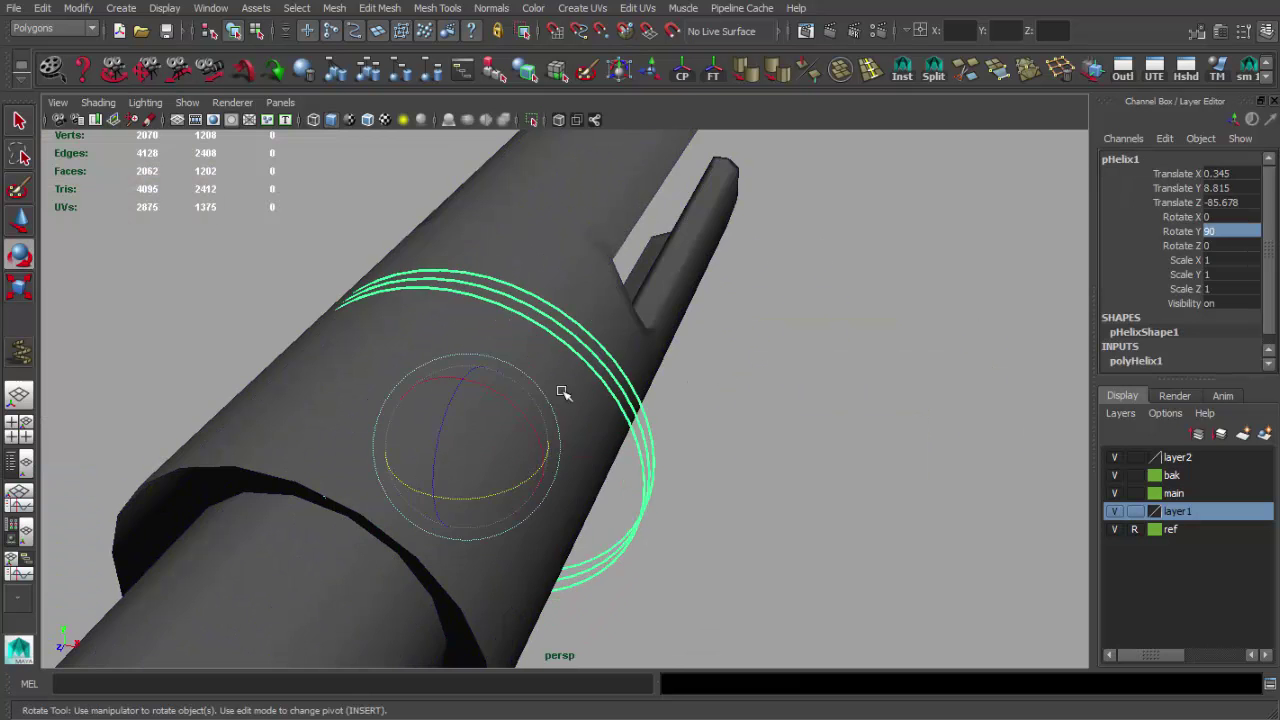
key(w)
mouse_move(563, 393)
alt+mouse_down()
mouse_move(543, 457)
mouse_move(406, 394)
mouse_move(480, 400)
alt+mouse_up()
Set the helix to 1.6 coils, height 1.09 and radius 0.2, aligned with the photo's ring
click(1140, 361)
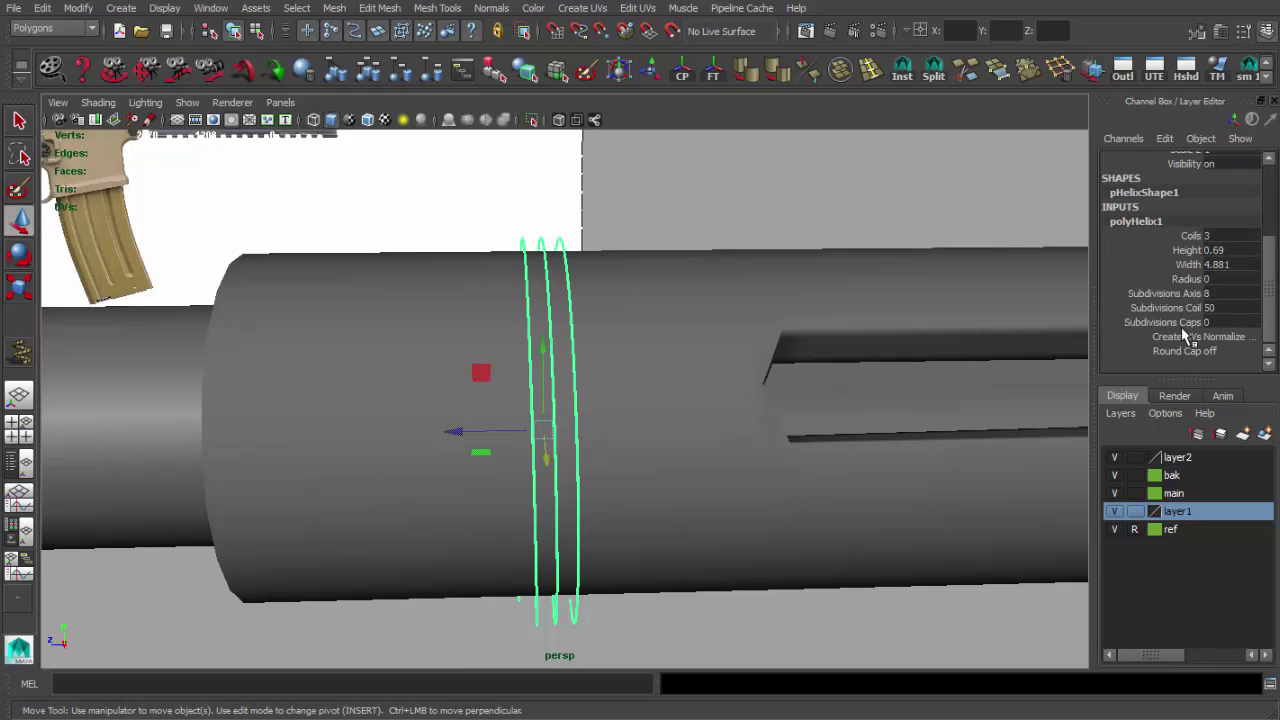
click(1185, 279)
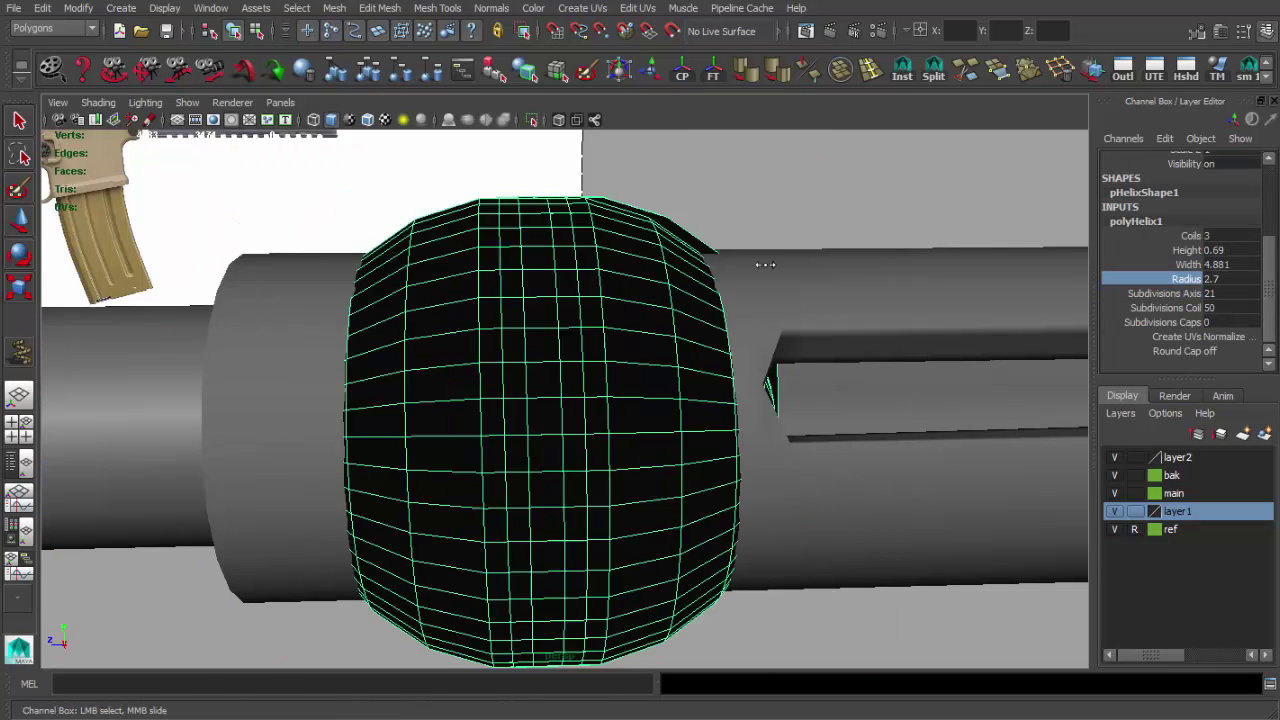
middle_drag(743, 263, 997, 280)
alt+right_drag(690, 313, 725, 311)
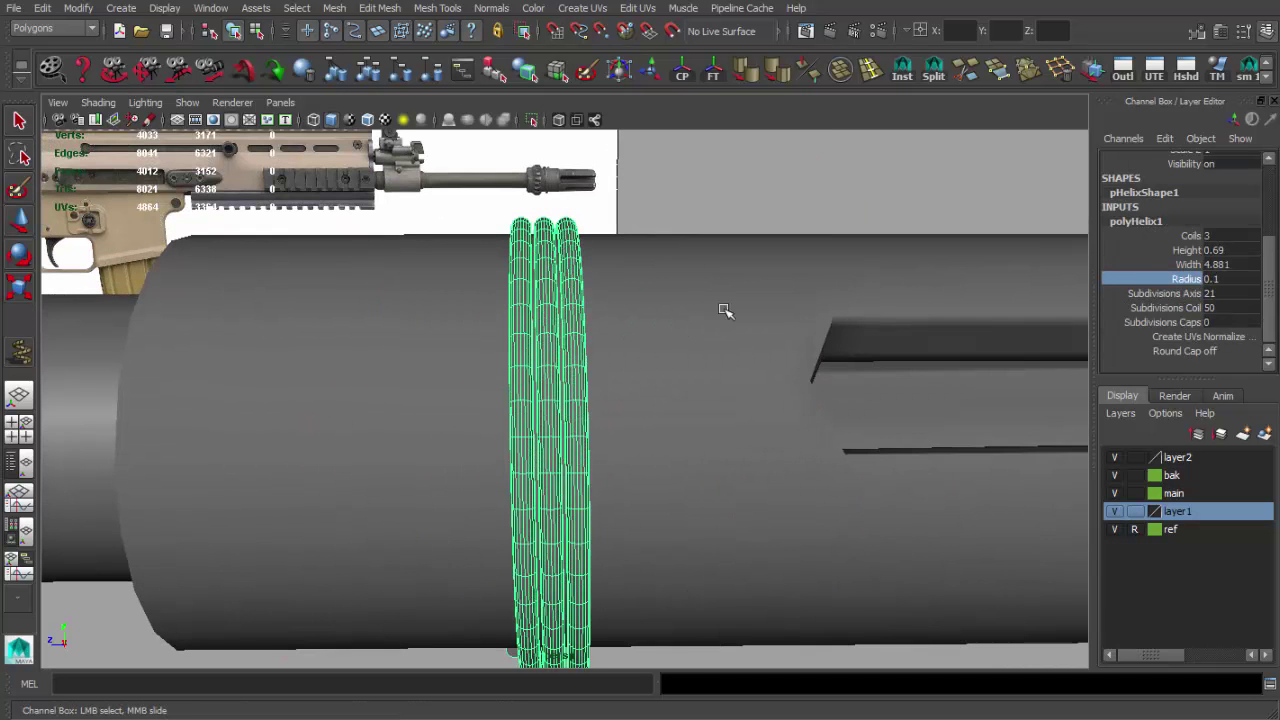
click(1186, 250)
middle_drag(620, 450, 666, 489)
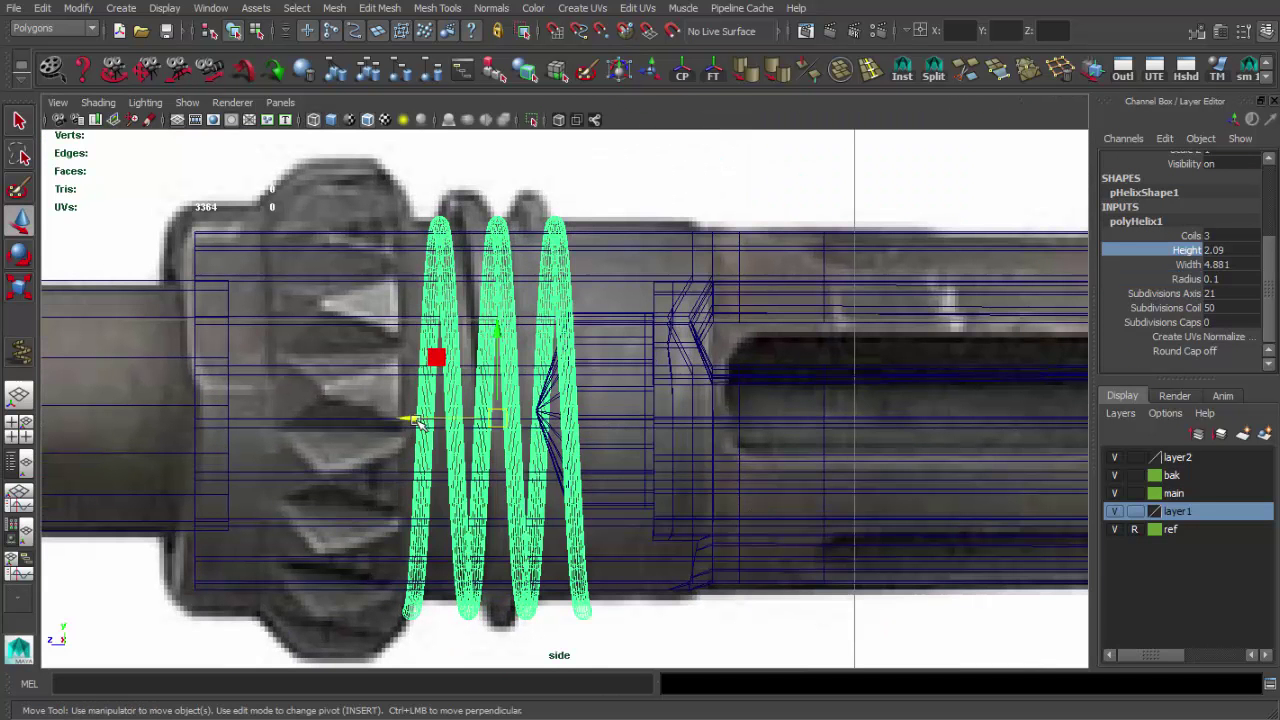
mouse_move(418, 421)
mouse_down()
mouse_move(688, 392)
mouse_move(406, 326)
mouse_move(416, 330)
mouse_up()
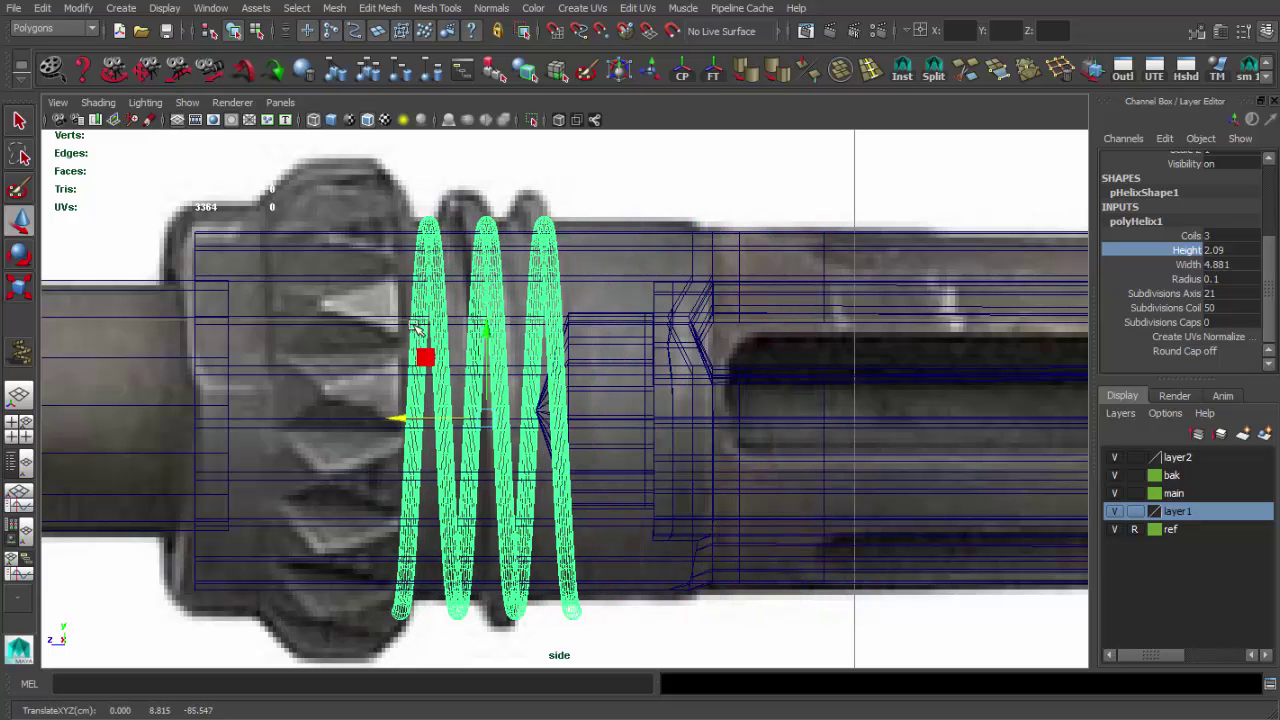
click(1180, 236)
mouse_move(840, 255)
middle_down()
mouse_move(771, 256)
mouse_move(816, 271)
middle_up()
drag(397, 417, 403, 416)
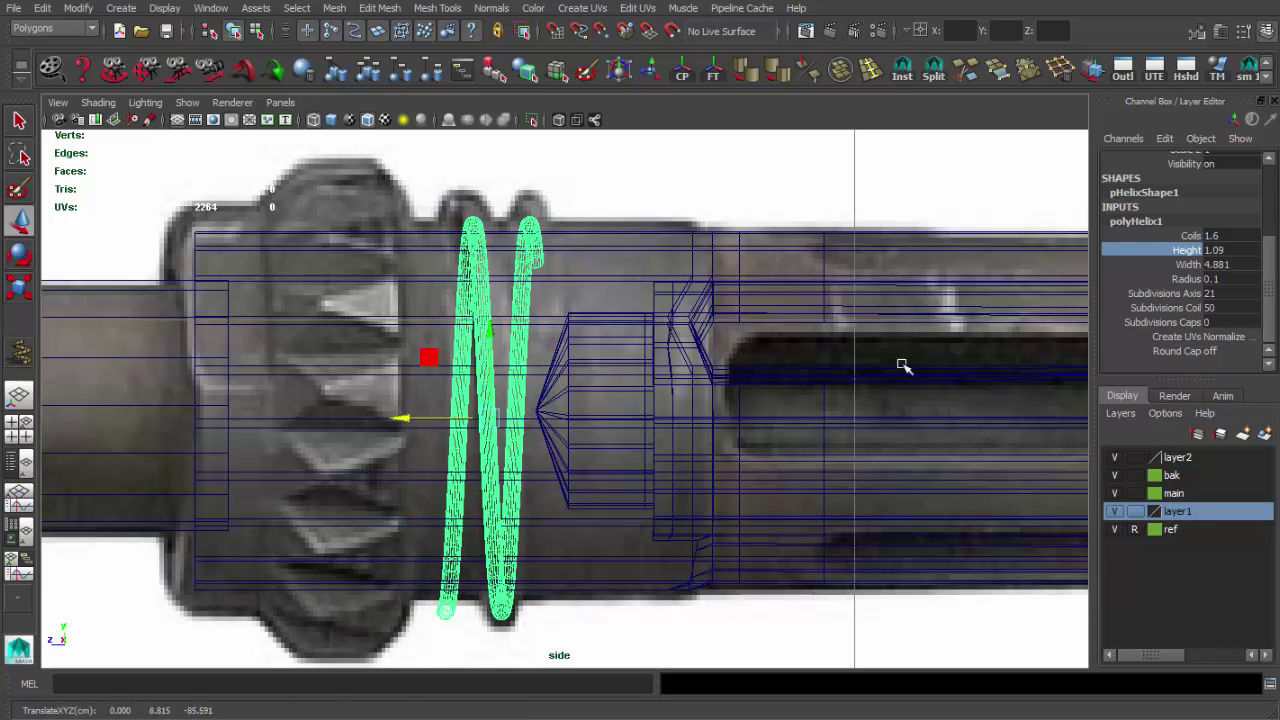
scroll(667, 385, up, 1)
middle_drag(770, 288, 772, 285)
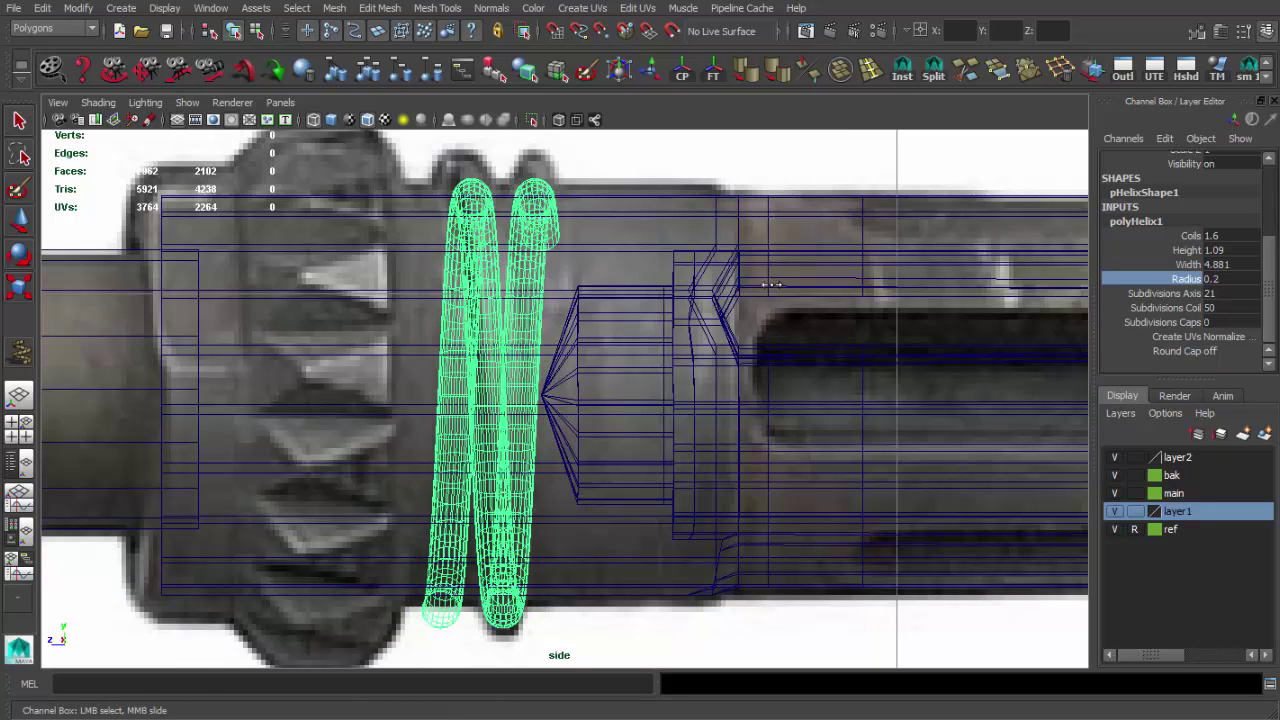
scroll(658, 292, down, 2)
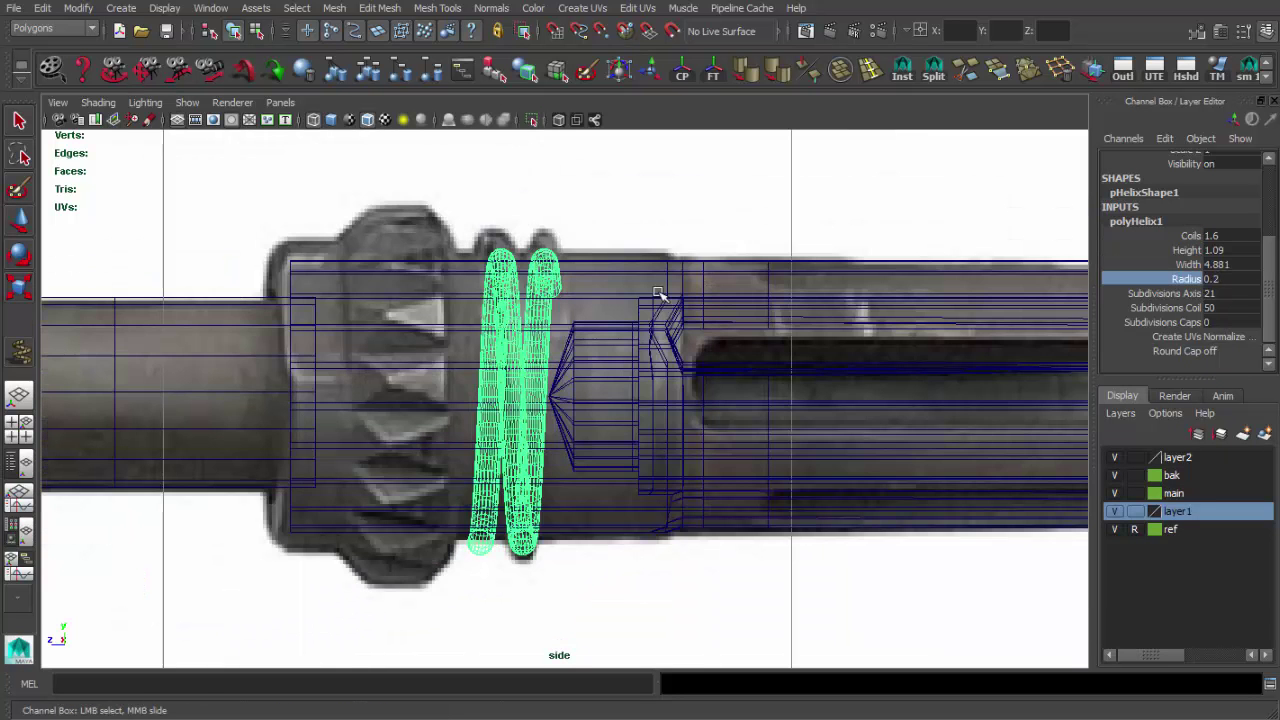
Insert an edge loop around the flash hider just behind the rear of the slots
click(665, 283)
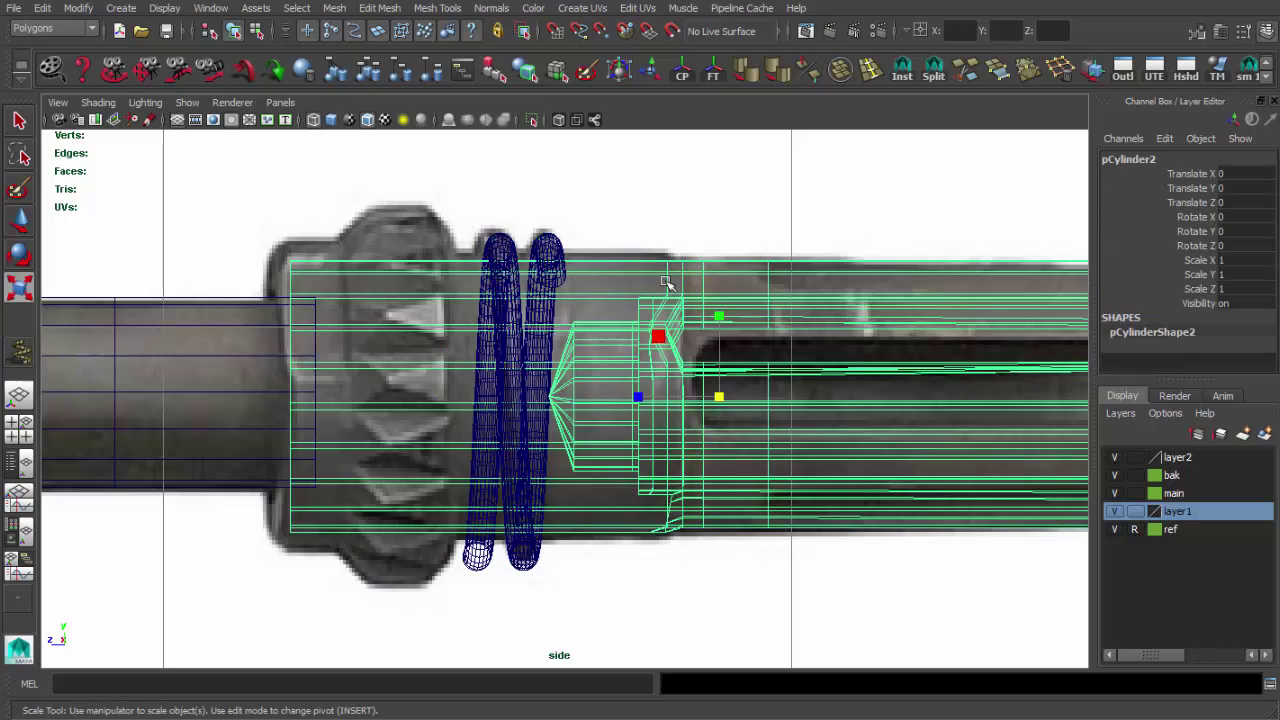
click(831, 76)
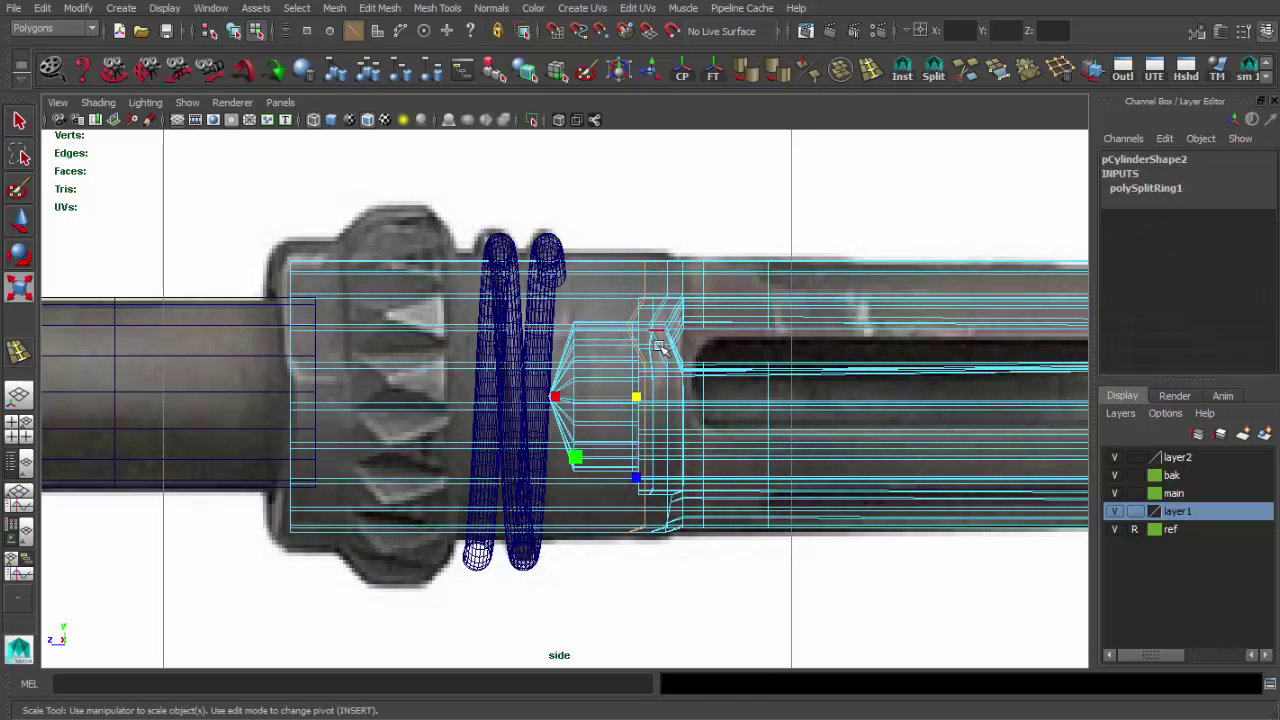
key(space)
key(space)
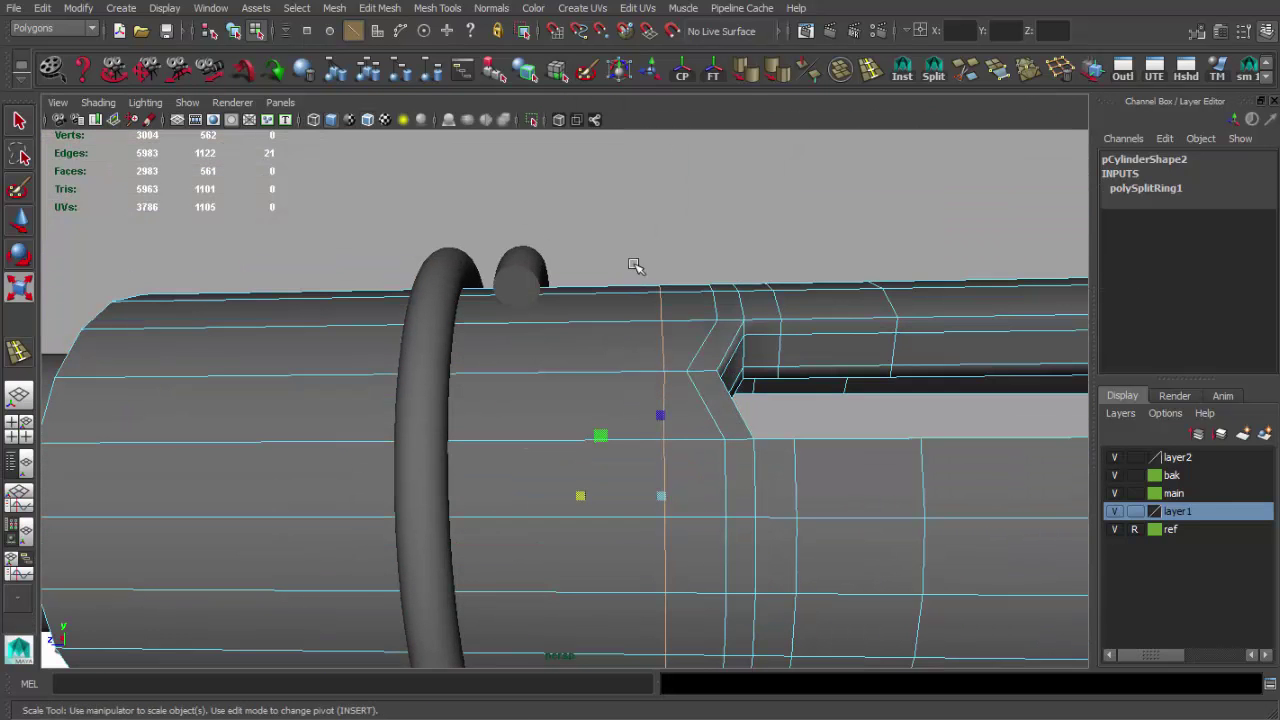
alt+drag(600, 495, 600, 345)
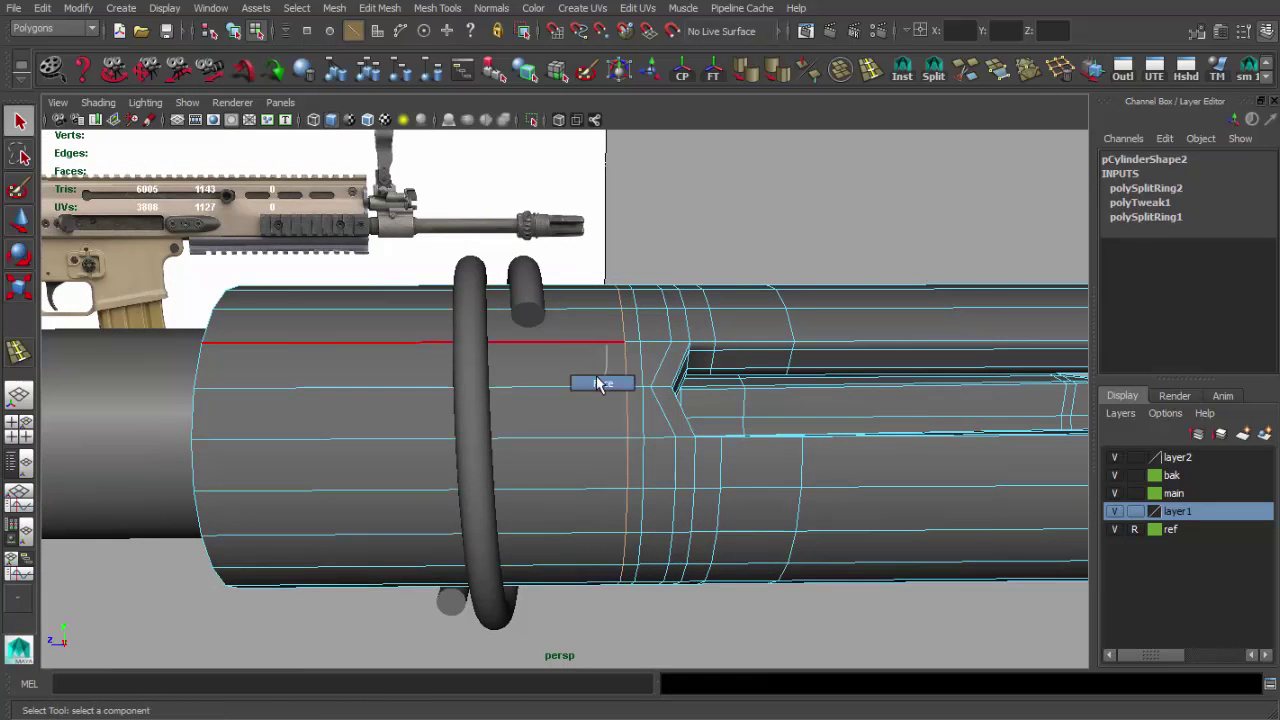
click(600, 385)
key(r)
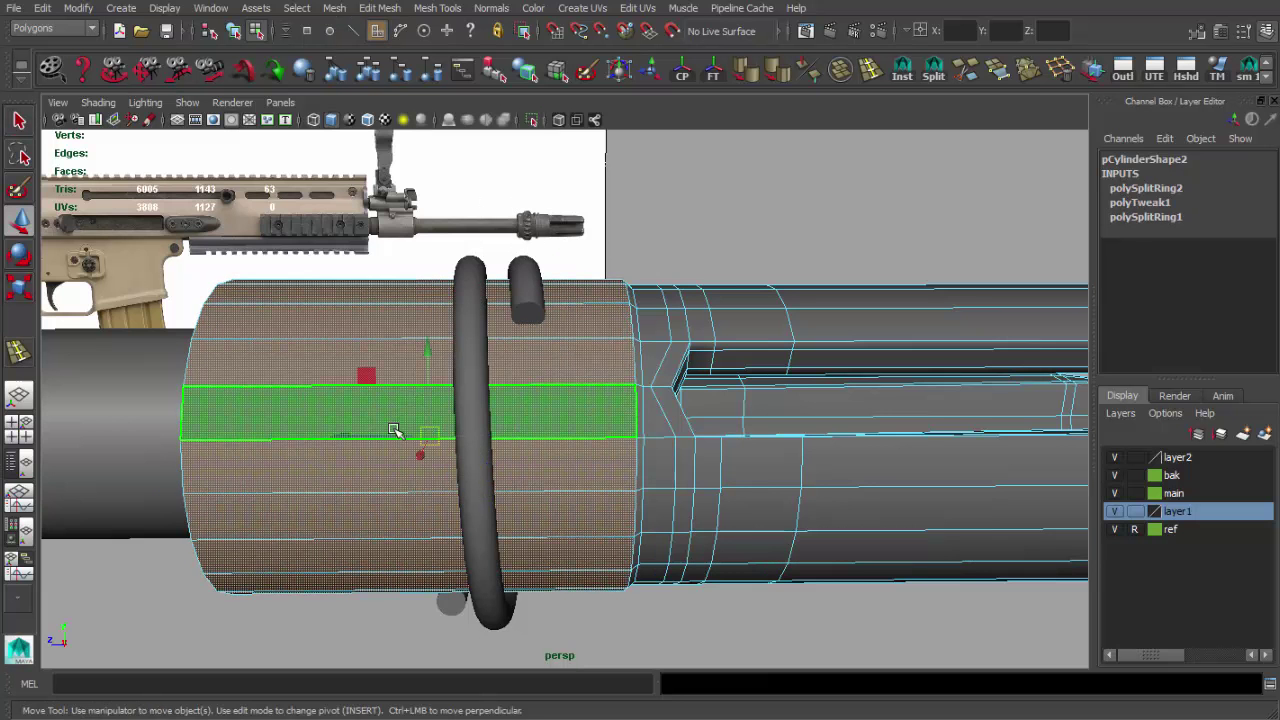
alt+drag(342, 435, 614, 434)
shift+right_drag(640, 320, 649, 306)
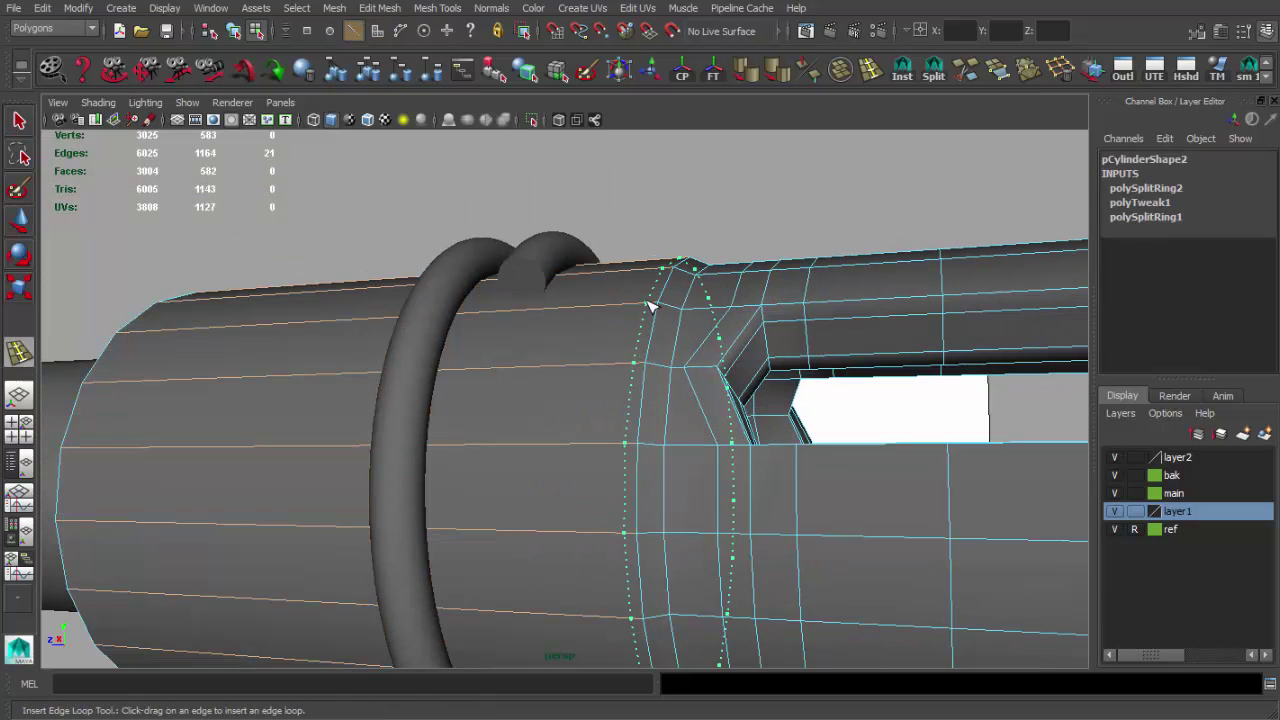
click(676, 314)
key(q)
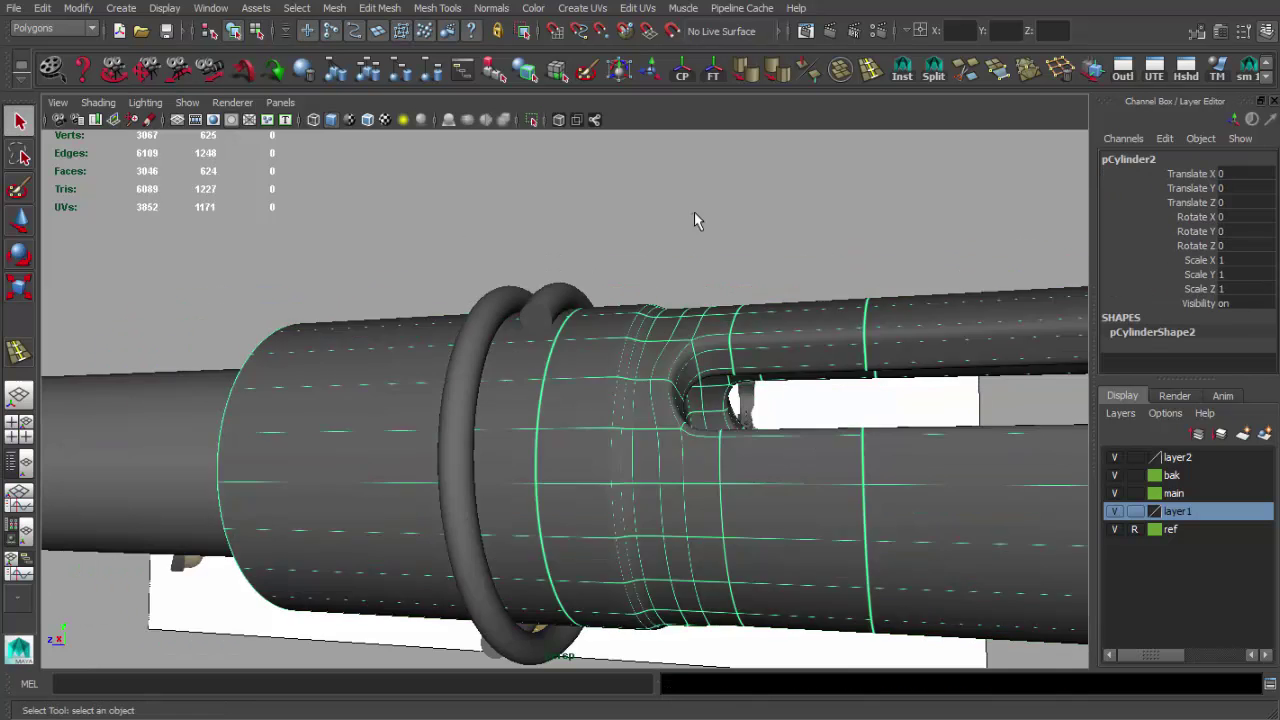
Switch to smooth shading, compare the flash hider with the reference rifle, and select the helix ring
key(3)
scroll(850, 453, up, 3)
alt+drag(850, 453, 940, 543)
scroll(777, 463, down, 3)
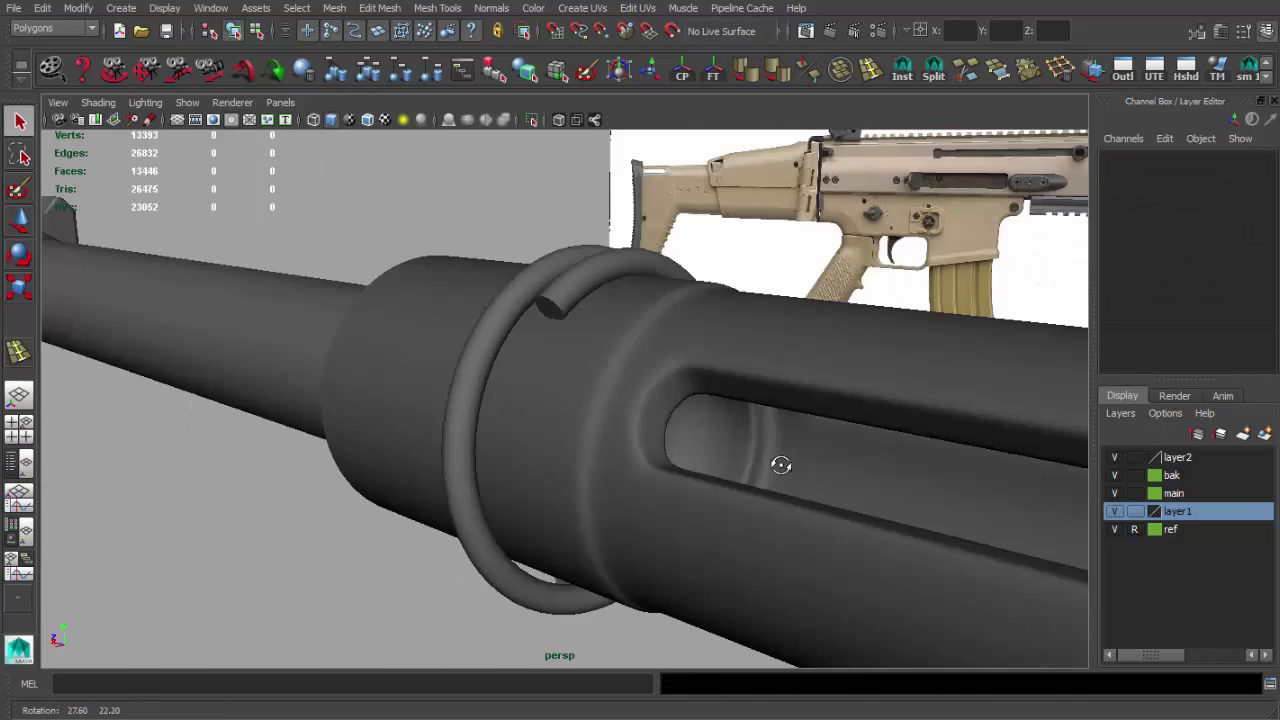
scroll(622, 427, down, 2)
scroll(569, 372, up, 4)
click(597, 340)
right_drag(597, 340, 624, 690)
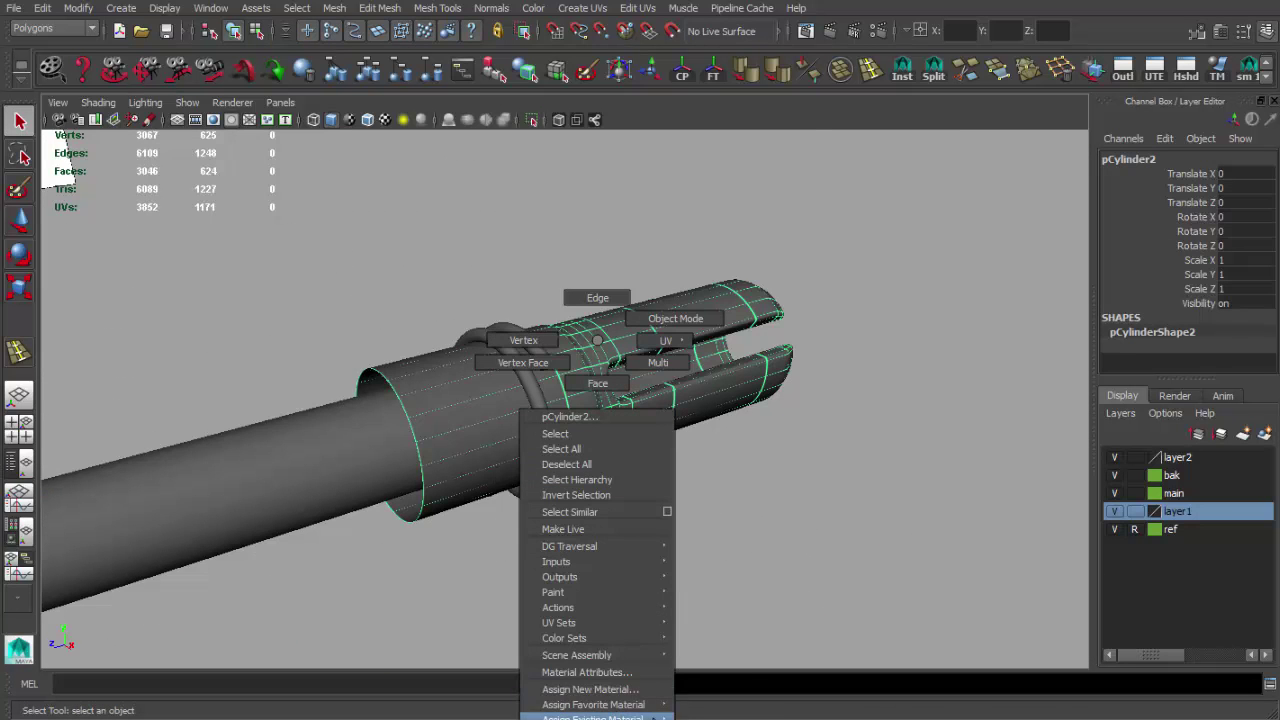
click(791, 514)
alt+drag(791, 514, 686, 523)
scroll(746, 543, up, 2)
mouse_move(806, 563)
alt+mouse_down()
mouse_move(294, 383)
mouse_move(709, 371)
mouse_move(666, 391)
alt+mouse_up()
scroll(623, 414, up, 4)
click(679, 468)
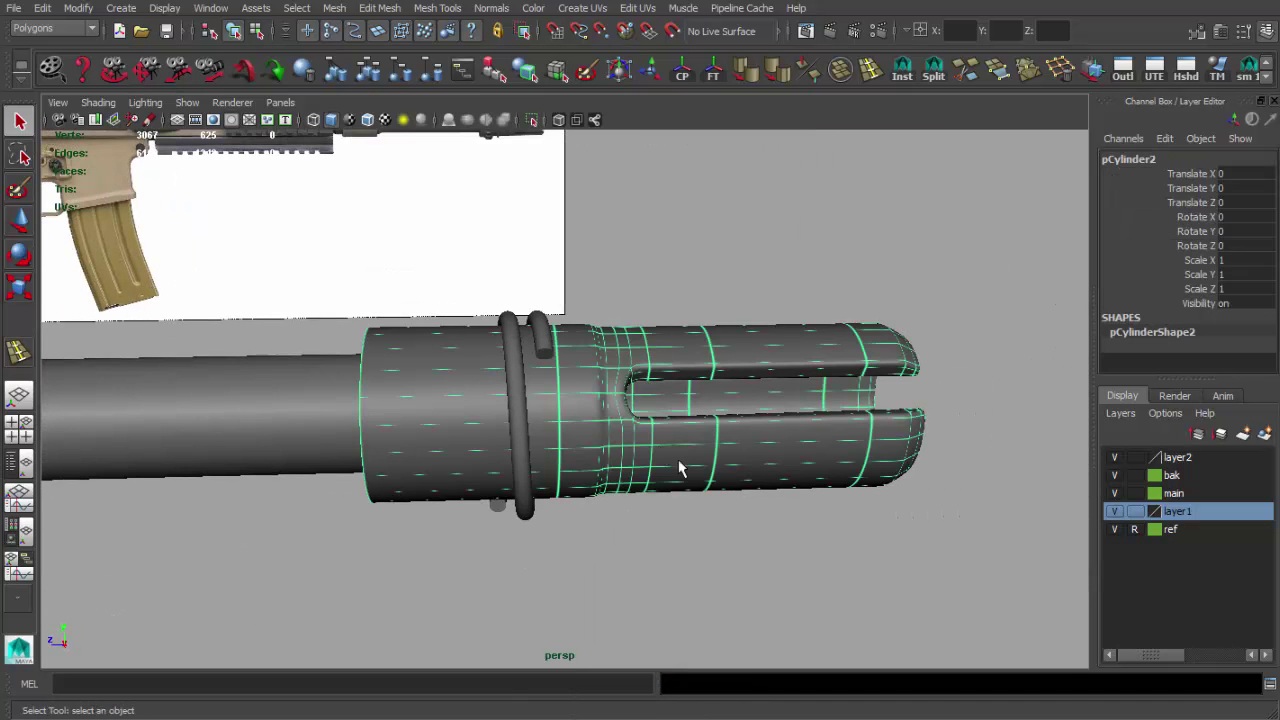
alt+drag(640, 451, 518, 313)
click(518, 313)
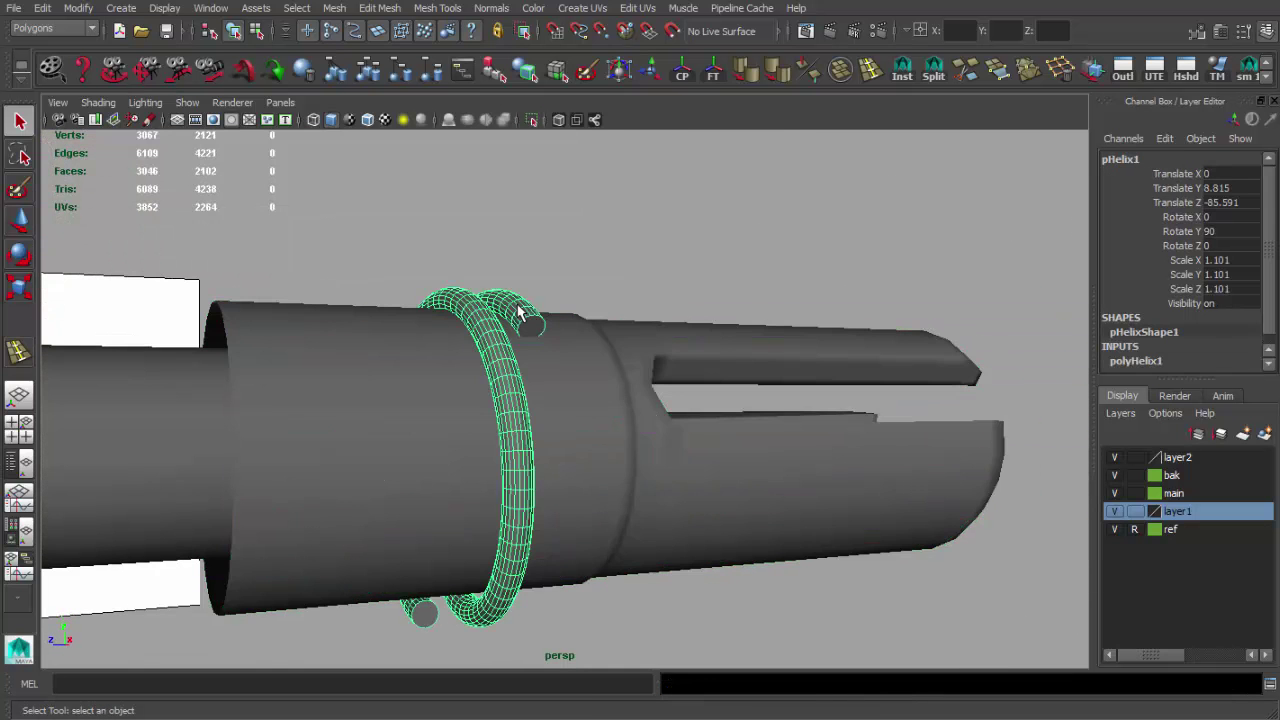
In polyHelix1, set Subdivisions Coil to 17 and Subdivisions Axis to 10
click(1138, 361)
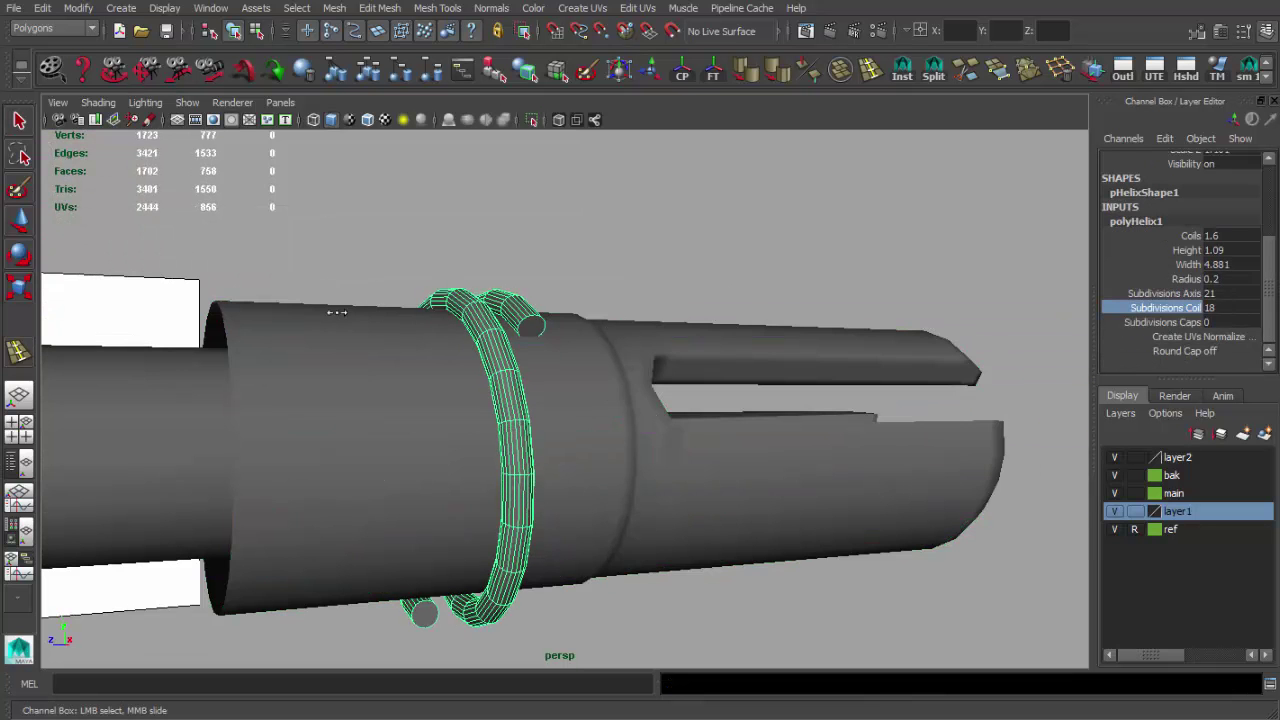
middle_drag(337, 312, 322, 312)
alt+drag(322, 312, 582, 346)
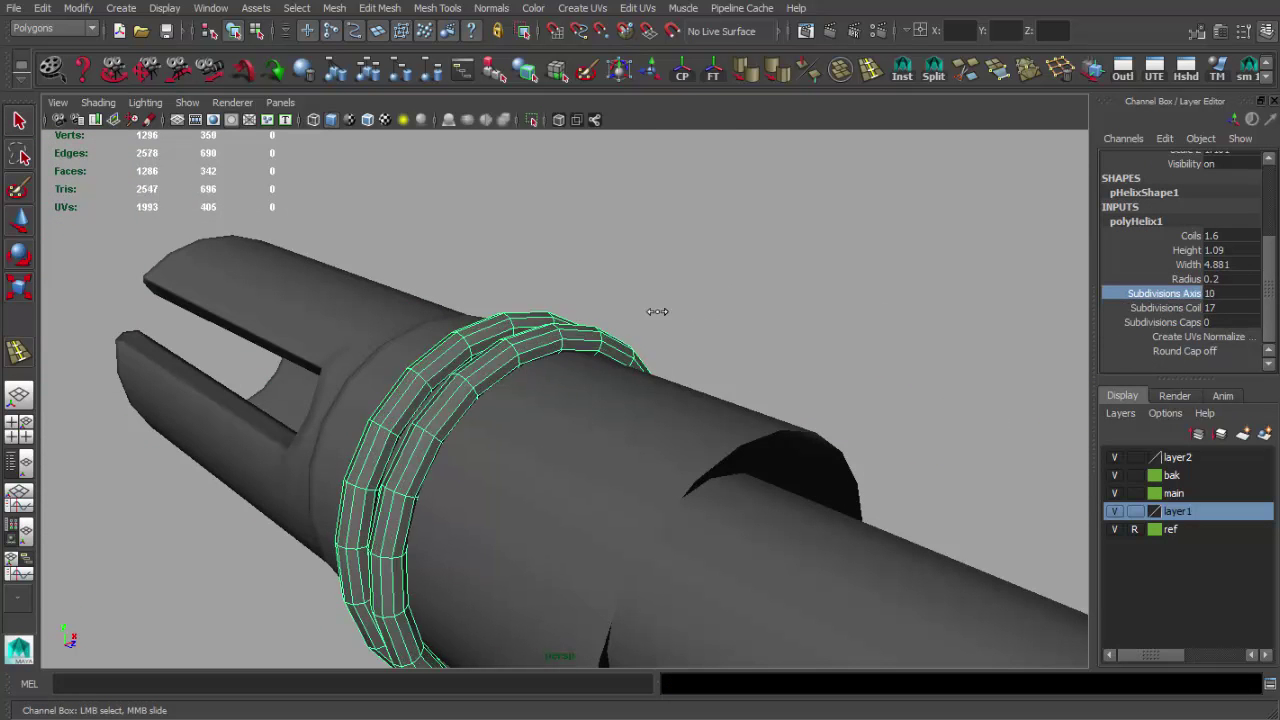
Isolate the helix and delete two face loops from its end
mouse_move(627, 310)
alt+mouse_down()
mouse_move(863, 354)
mouse_move(857, 289)
mouse_move(737, 266)
mouse_move(617, 376)
mouse_move(571, 357)
mouse_move(543, 290)
mouse_move(472, 545)
alt+mouse_up()
right_click(617, 376)
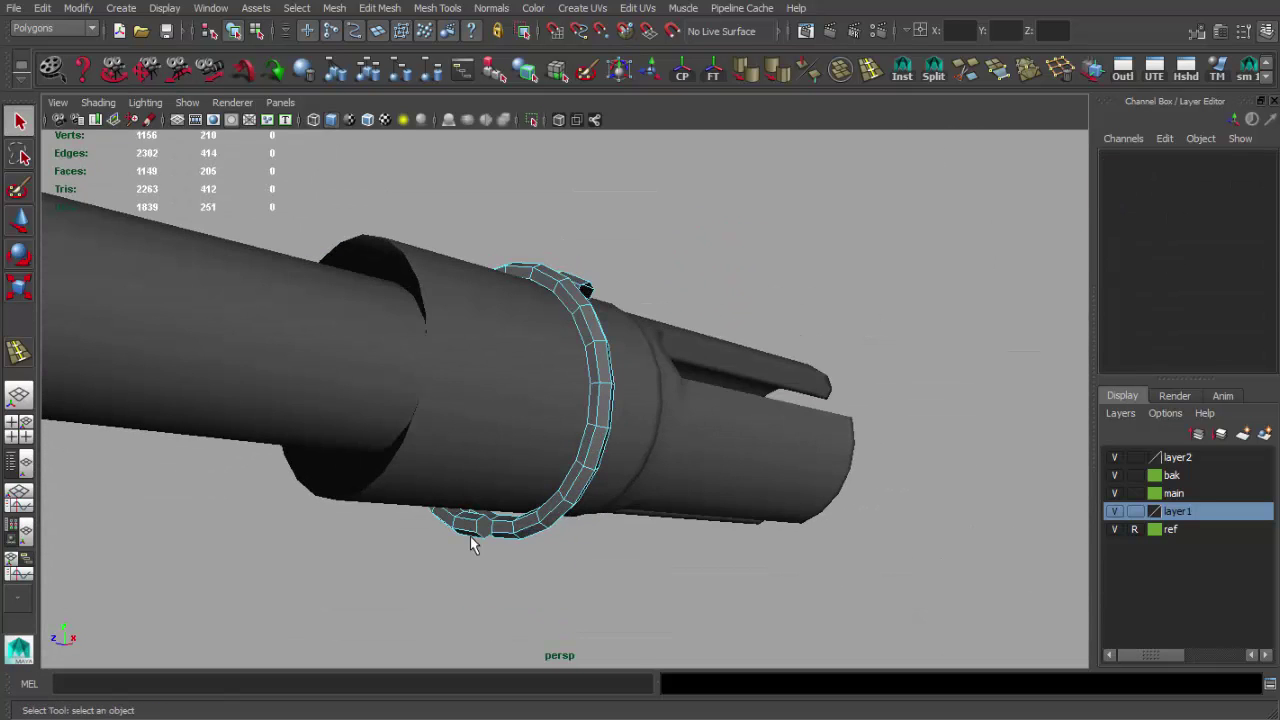
mouse_move(484, 350)
alt+mouse_down()
mouse_move(783, 323)
mouse_move(800, 374)
mouse_move(471, 300)
mouse_move(580, 350)
alt+mouse_up()
click(577, 343)
click(531, 119)
click(600, 345)
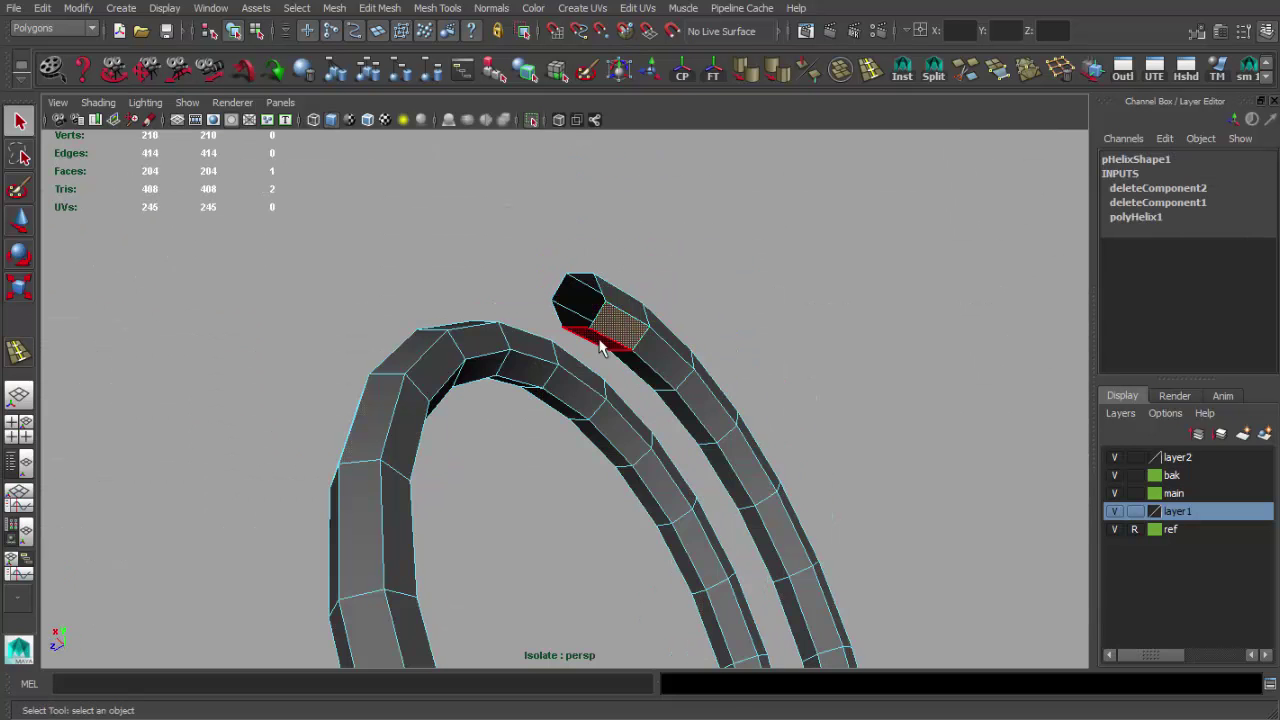
double_click(636, 345)
key(Delete)
double_click(648, 362)
key(Delete)
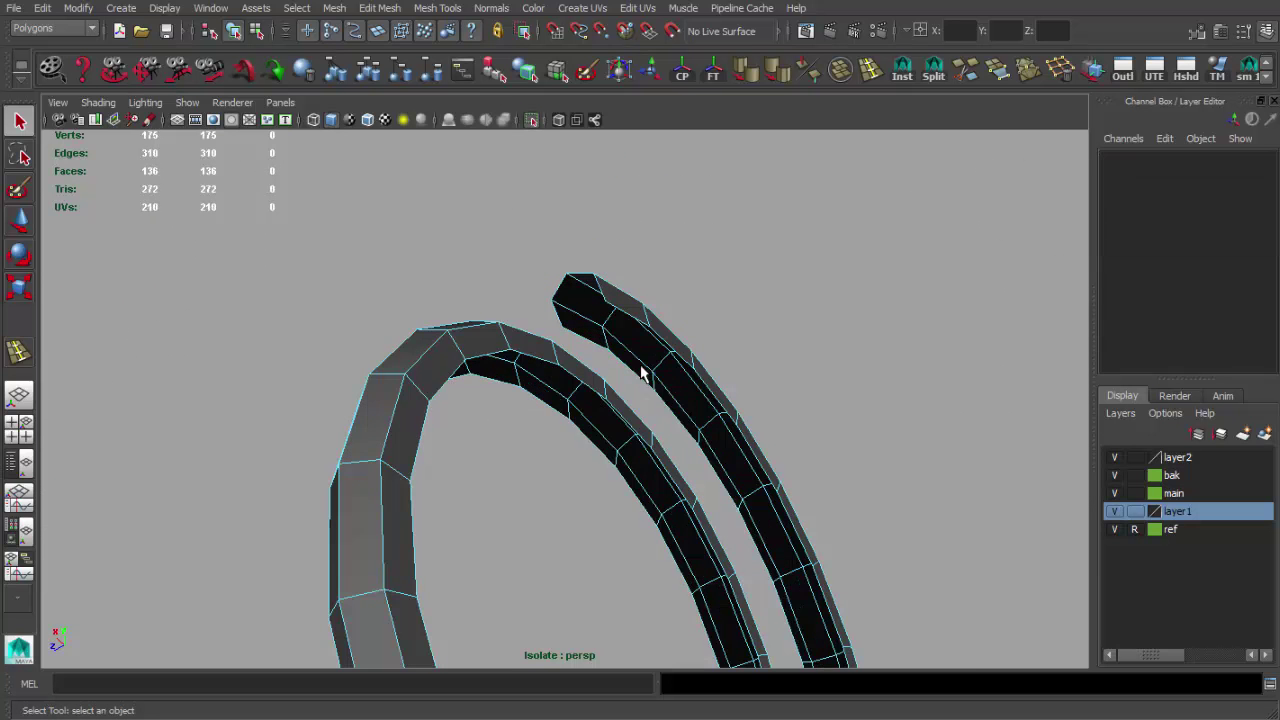
Scale the selected edge loops at the ring's end, then exit isolation
mouse_move(646, 371)
alt+mouse_down()
mouse_move(643, 341)
mouse_move(560, 363)
alt+mouse_up()
double_click(560, 286)
alt+drag(560, 286, 566, 289)
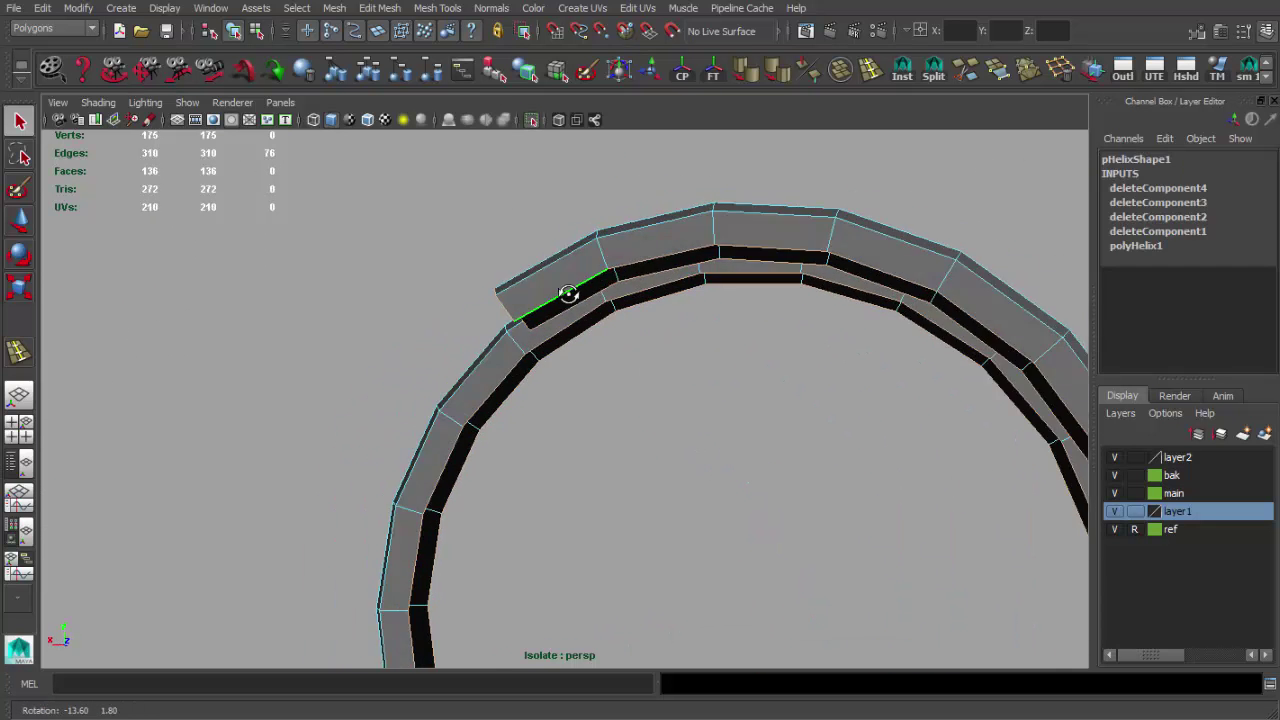
mouse_move(462, 260)
mouse_down()
mouse_move(545, 315)
mouse_move(742, 578)
mouse_move(663, 514)
mouse_up()
key(r)
drag(555, 371, 545, 375)
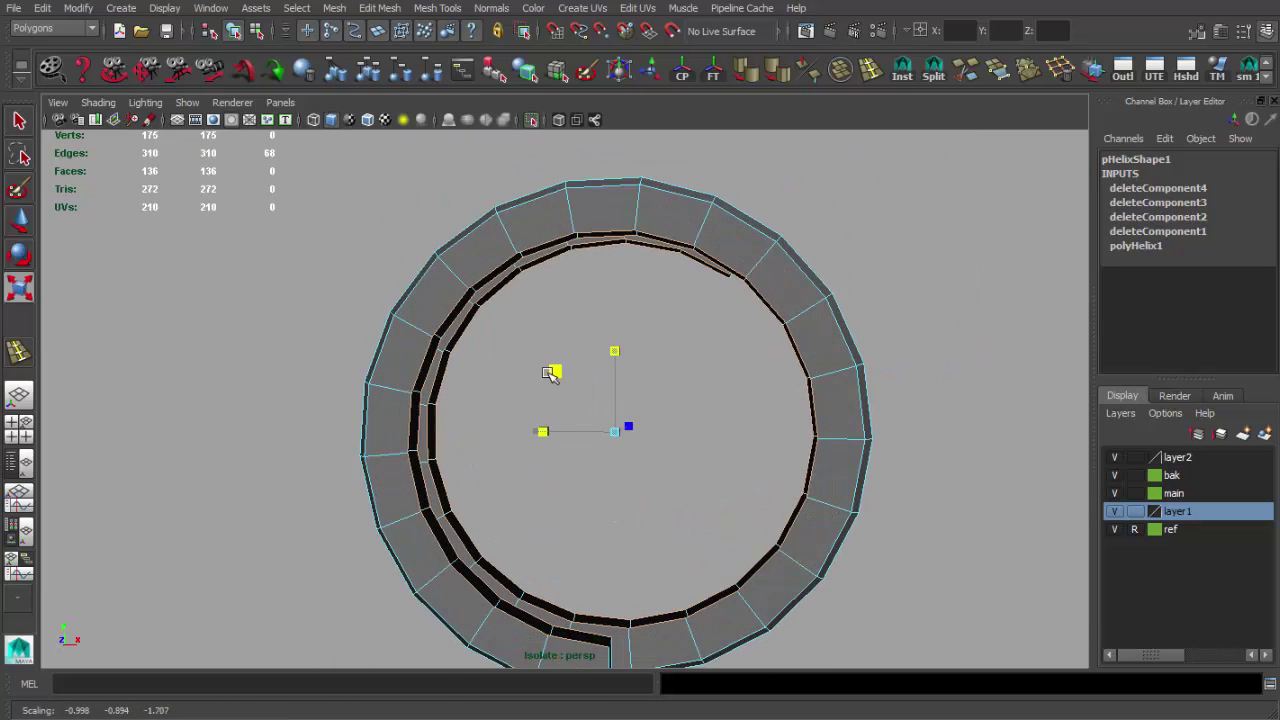
click(531, 120)
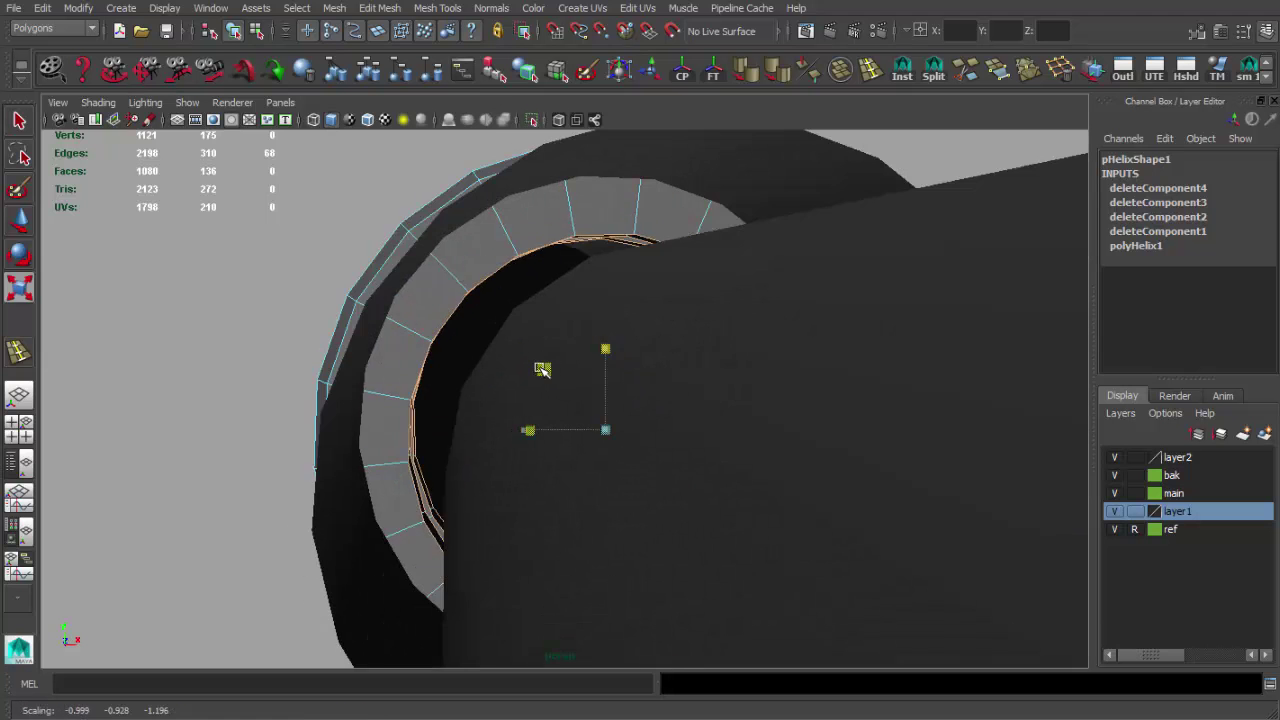
mouse_move(547, 369)
alt+mouse_down()
mouse_move(611, 314)
mouse_move(569, 314)
alt+mouse_up()
Freeze the helix's transformations and apply Soften/Harden Edges to it
key(F8)
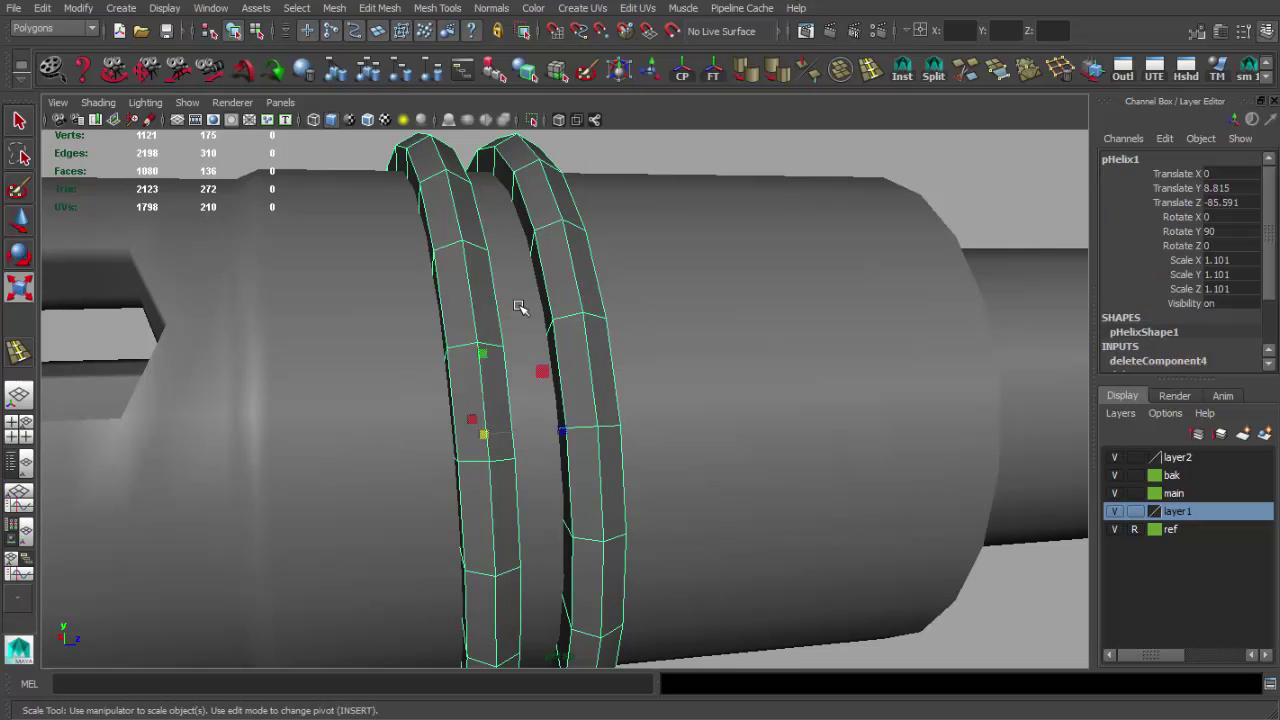
click(713, 70)
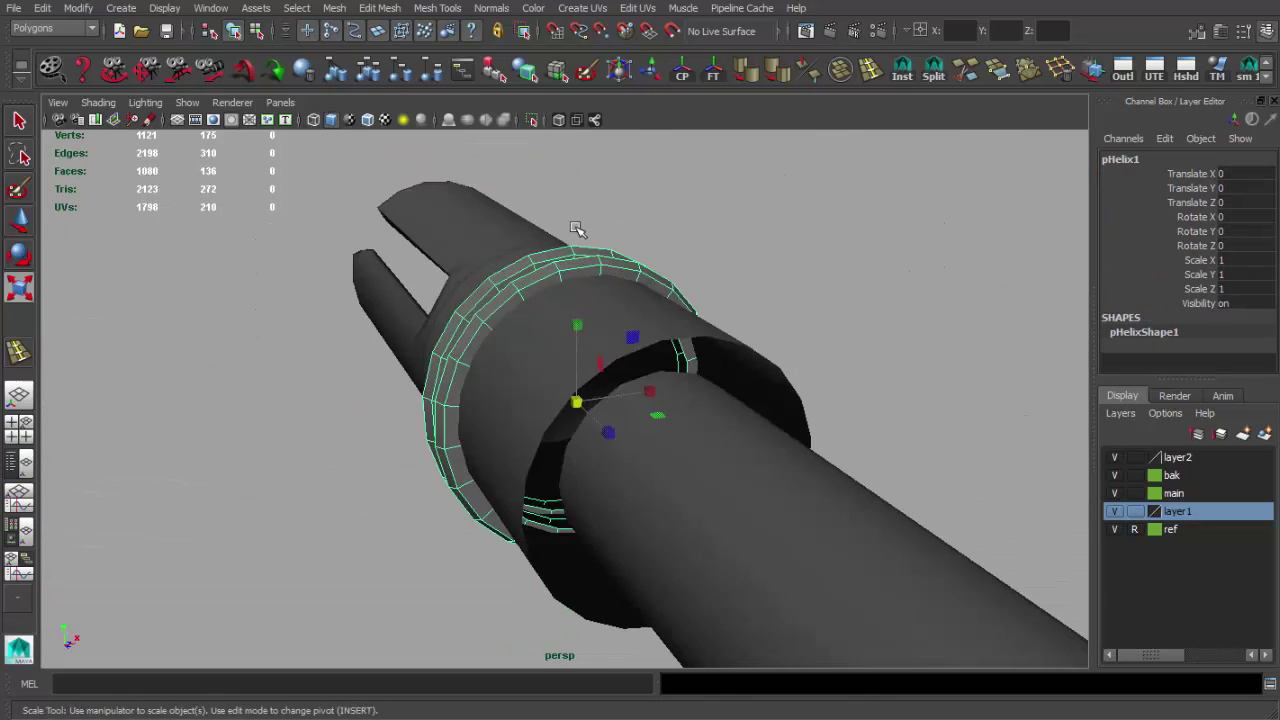
alt+drag(577, 230, 580, 294)
click(747, 70)
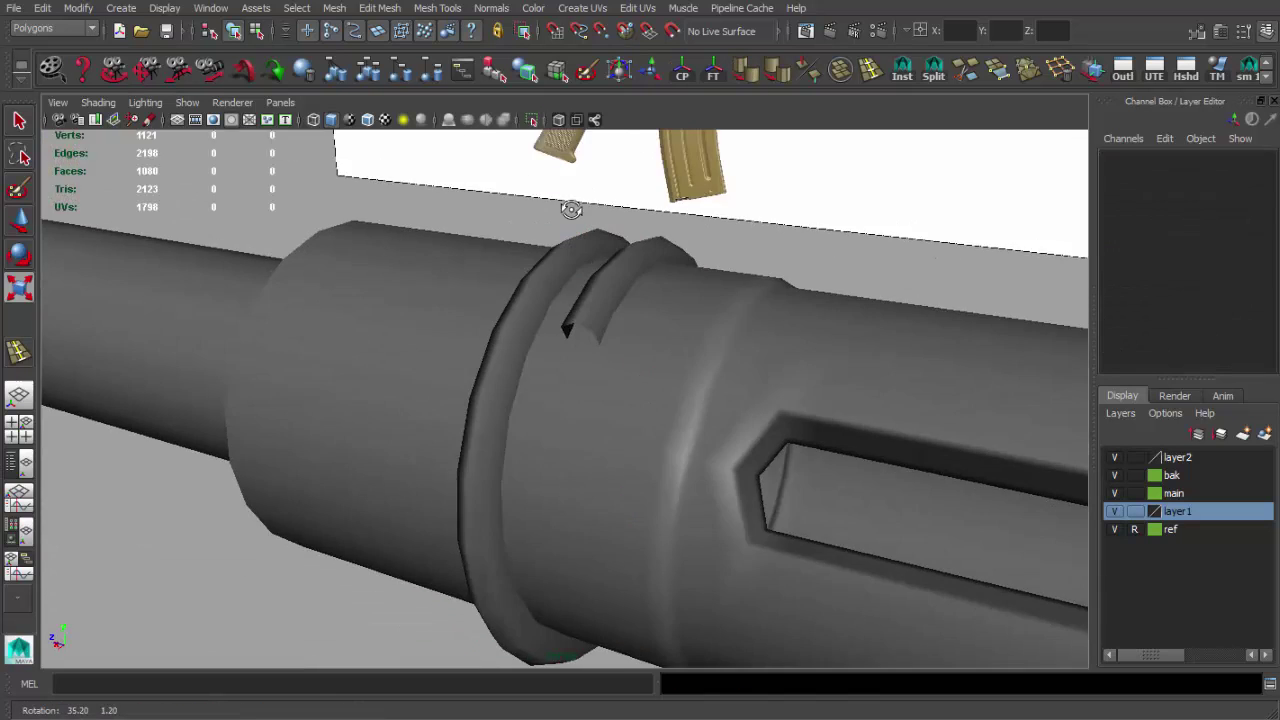
Check the helix in the front view, then insert an edge loop across its coil
key(space)
key(space)
scroll(462, 285, up, 5)
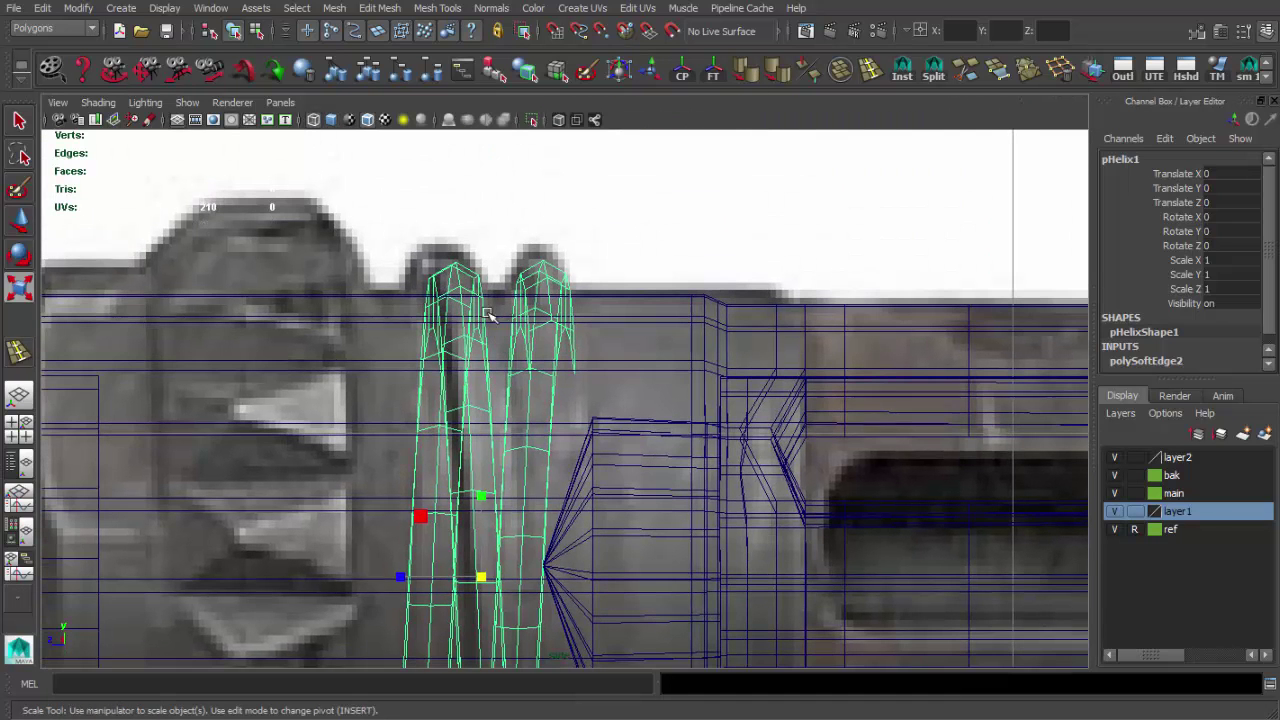
scroll(462, 285, up, 3)
key(q)
key(F8)
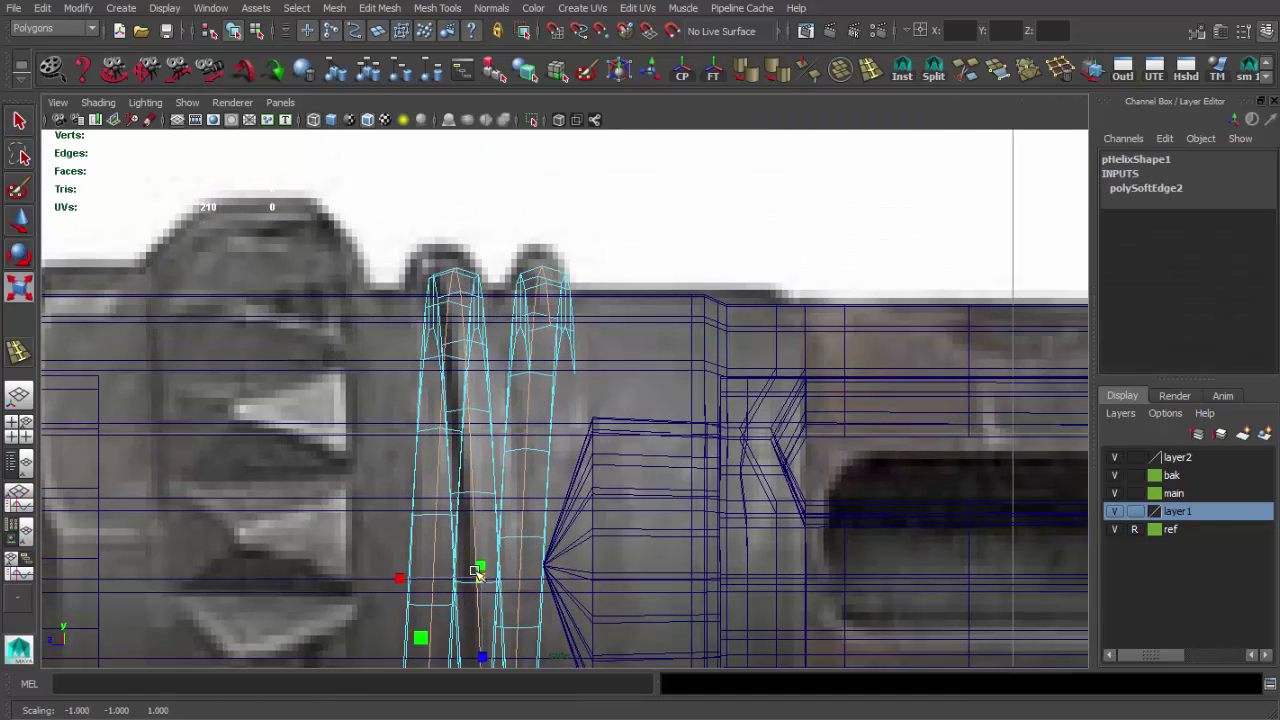
scroll(476, 572, down, 3)
scroll(476, 572, up, 3)
key(space)
mouse_move(640, 300)
alt+mouse_down()
mouse_move(728, 296)
mouse_move(606, 363)
mouse_move(611, 297)
alt+mouse_up()
scroll(841, 405, up, 5)
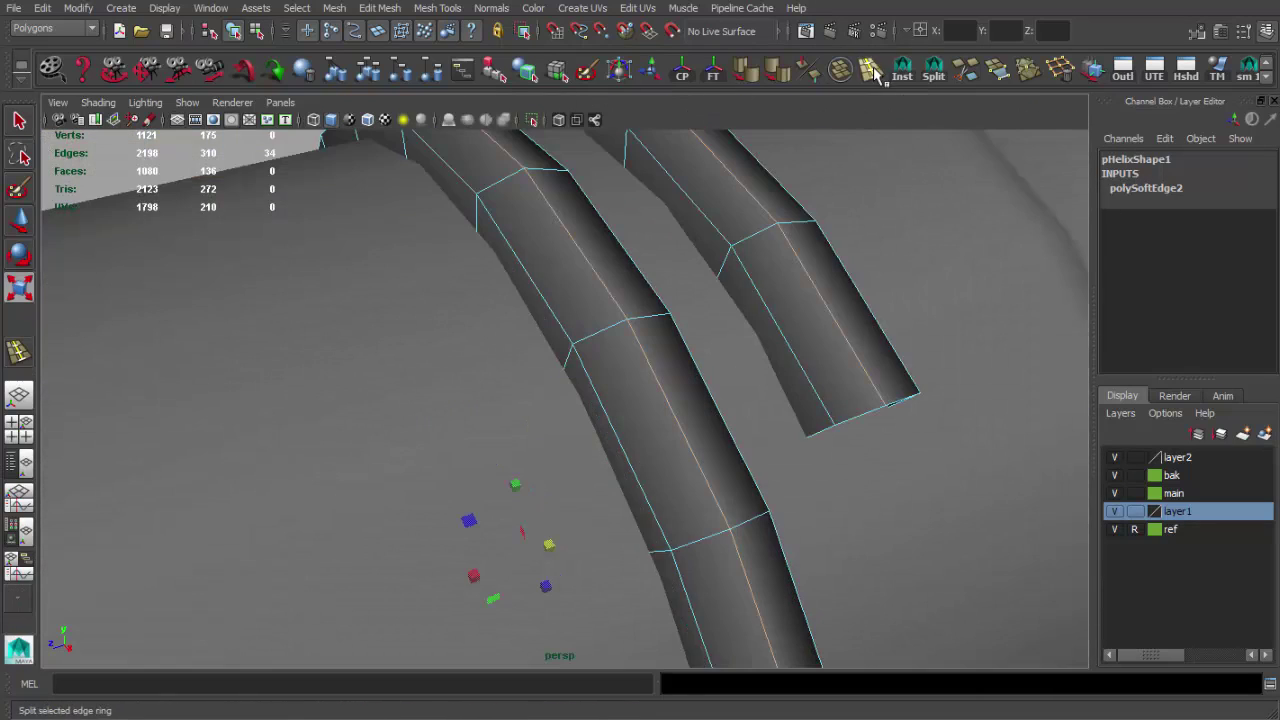
click(793, 354)
Inspect the new edge loop in wireframe and smooth shaded display, then select the helix coils
key(q)
key(4)
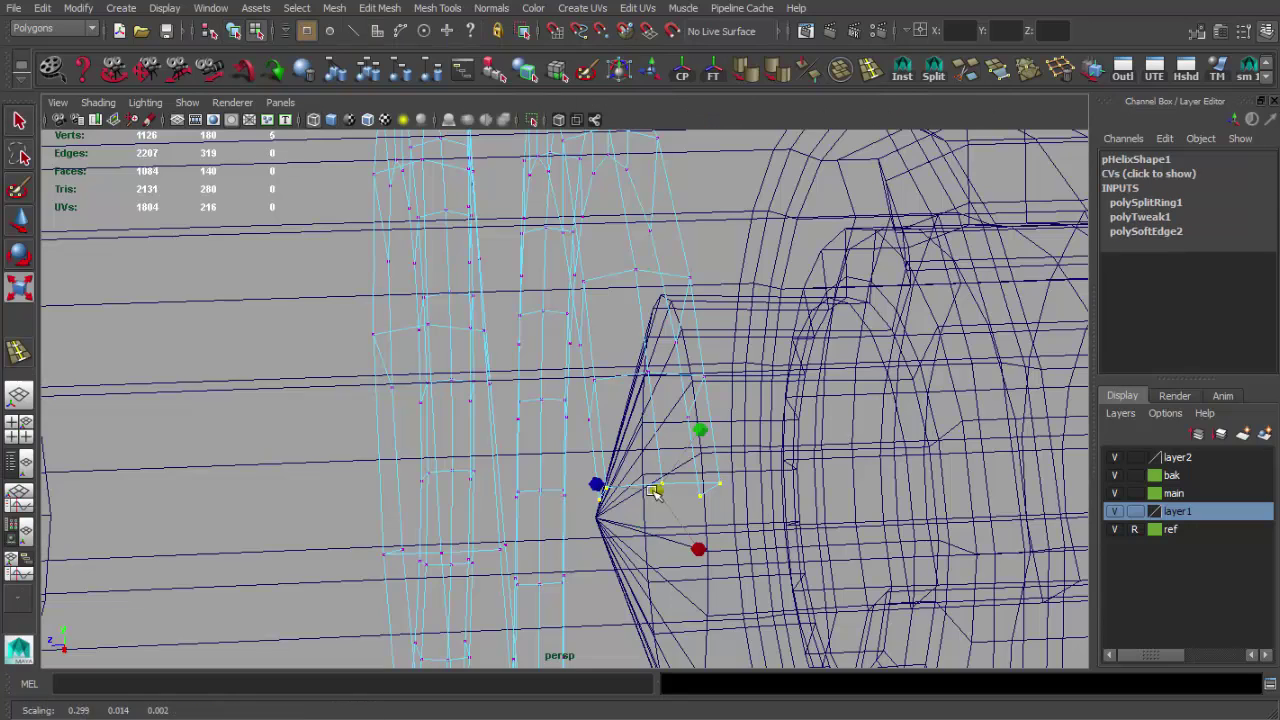
key(5)
key(4)
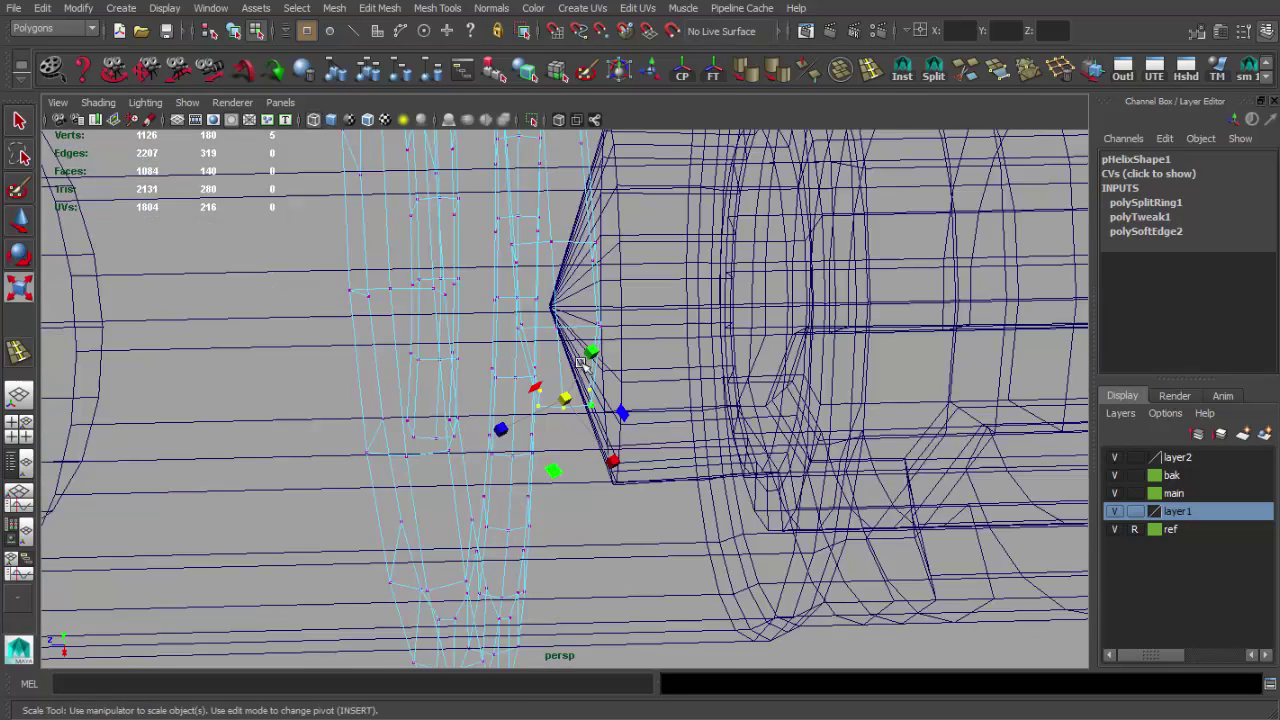
alt+drag(584, 366, 524, 347)
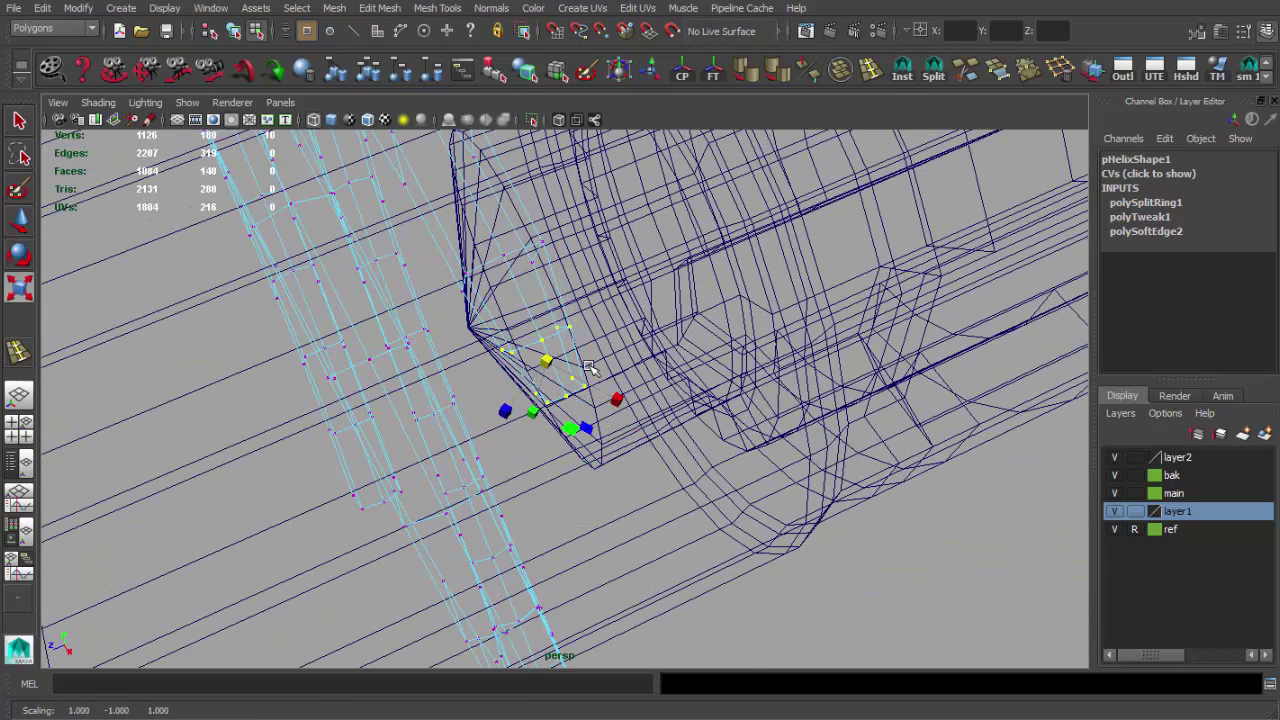
key(5)
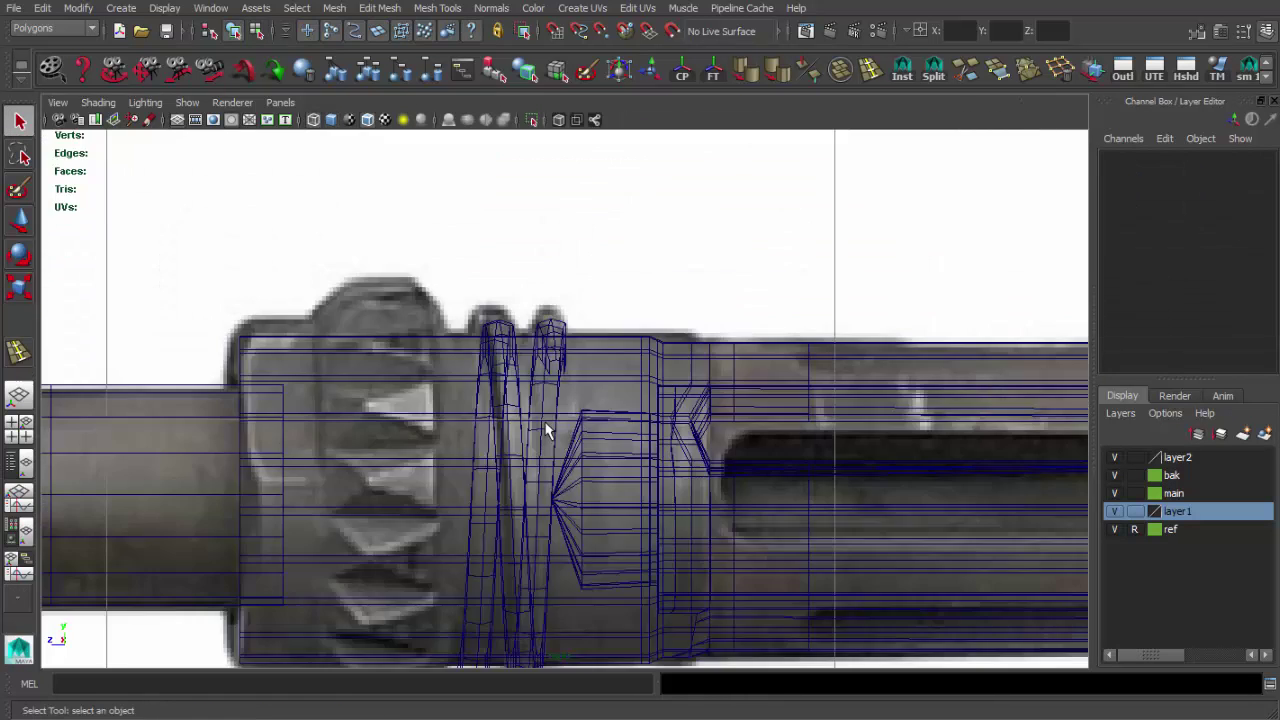
click(490, 265)
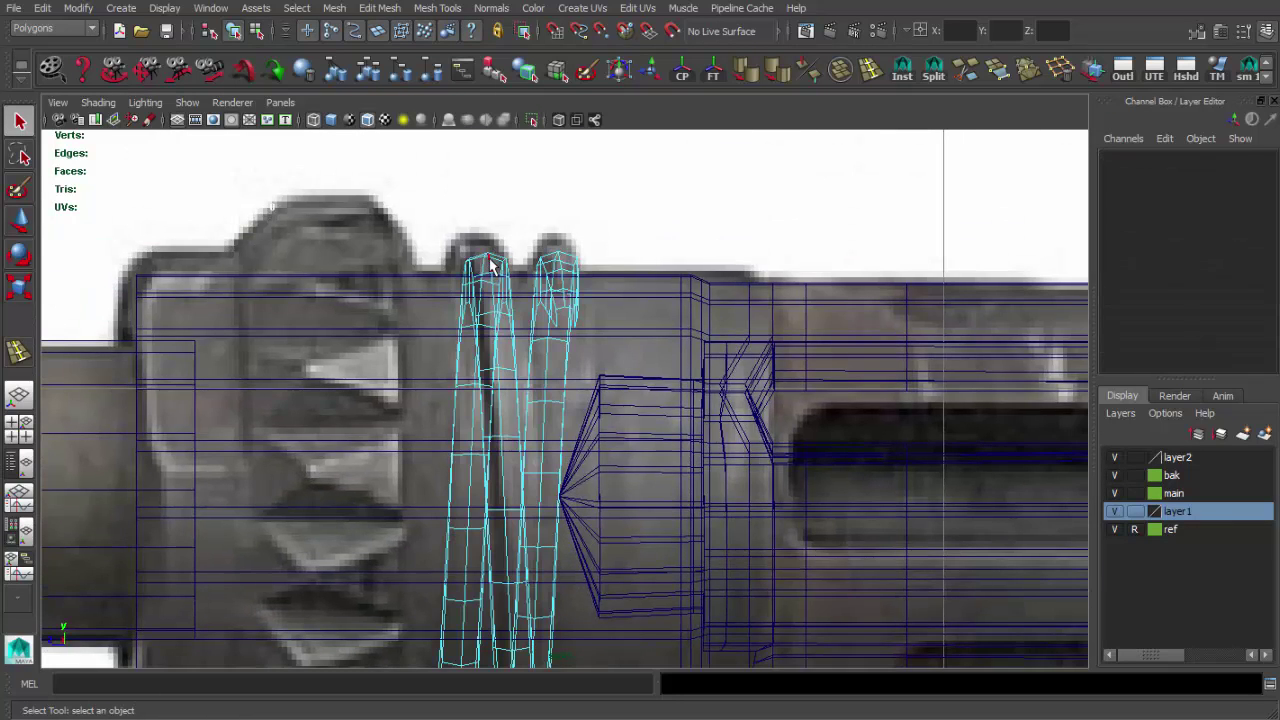
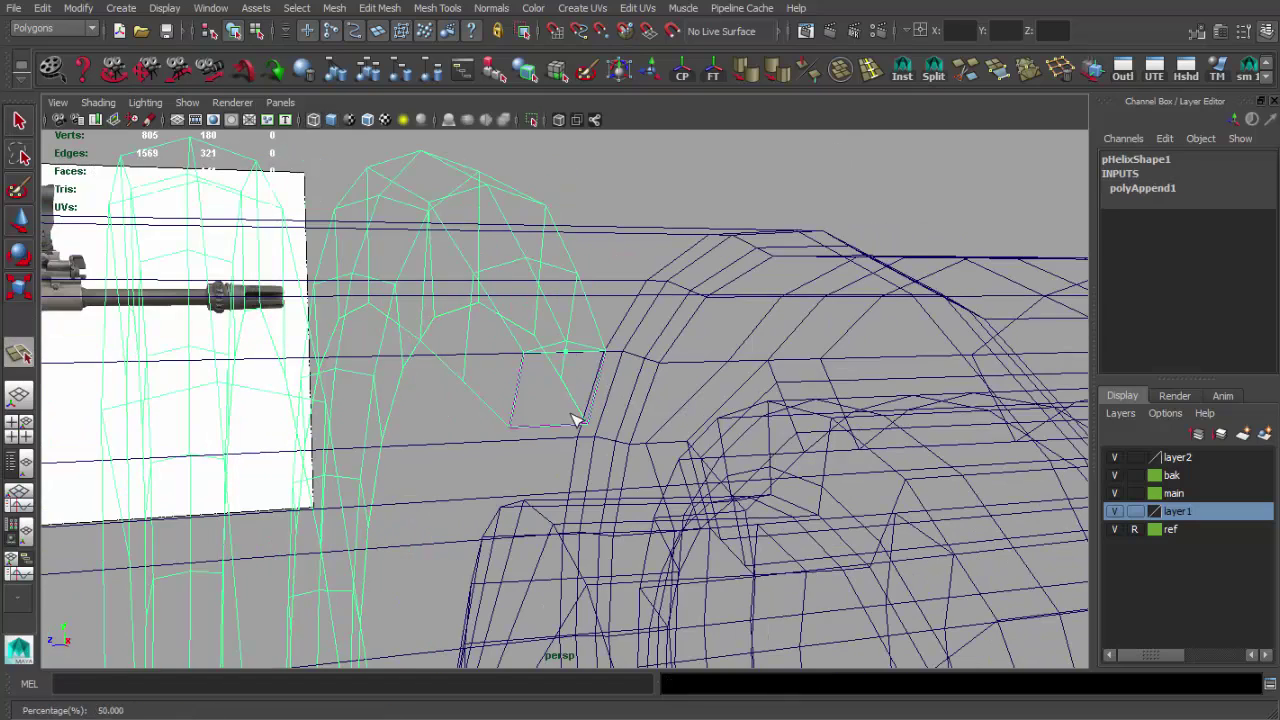
Select the helix strip's end vertices and move them into place
key(Return)
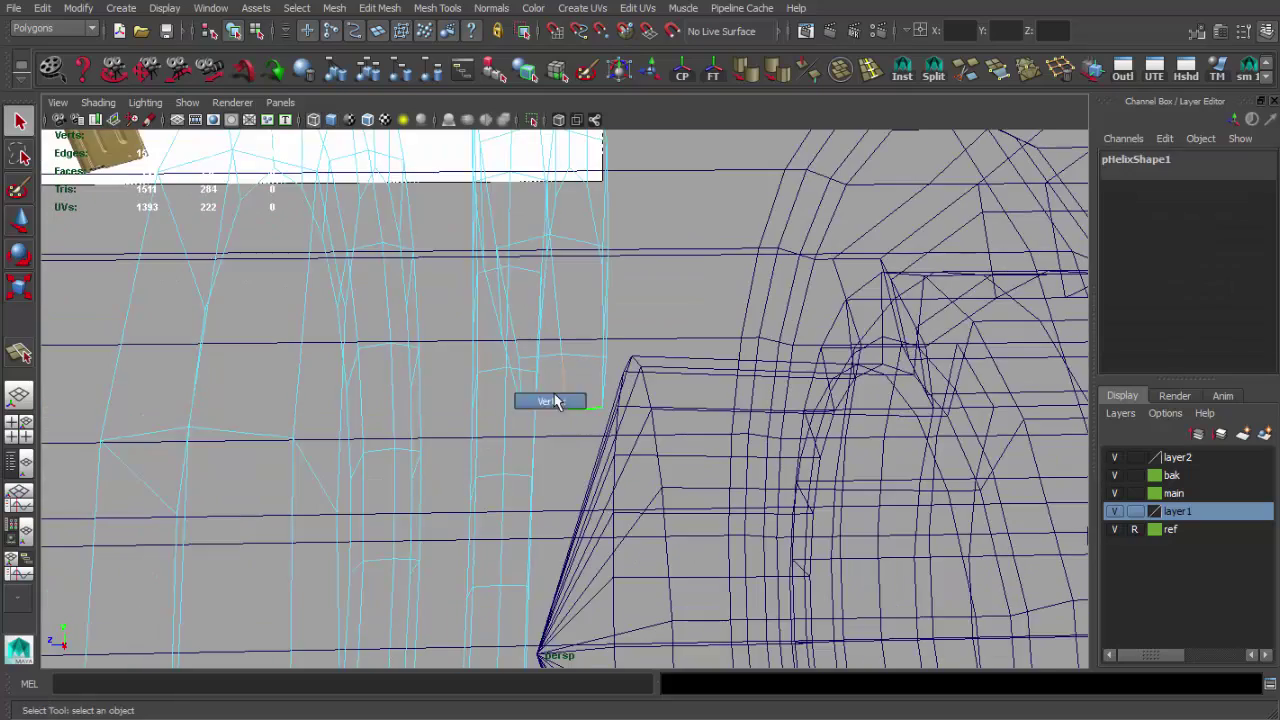
right_drag(553, 401, 566, 403)
key(w)
alt+drag(560, 403, 443, 517)
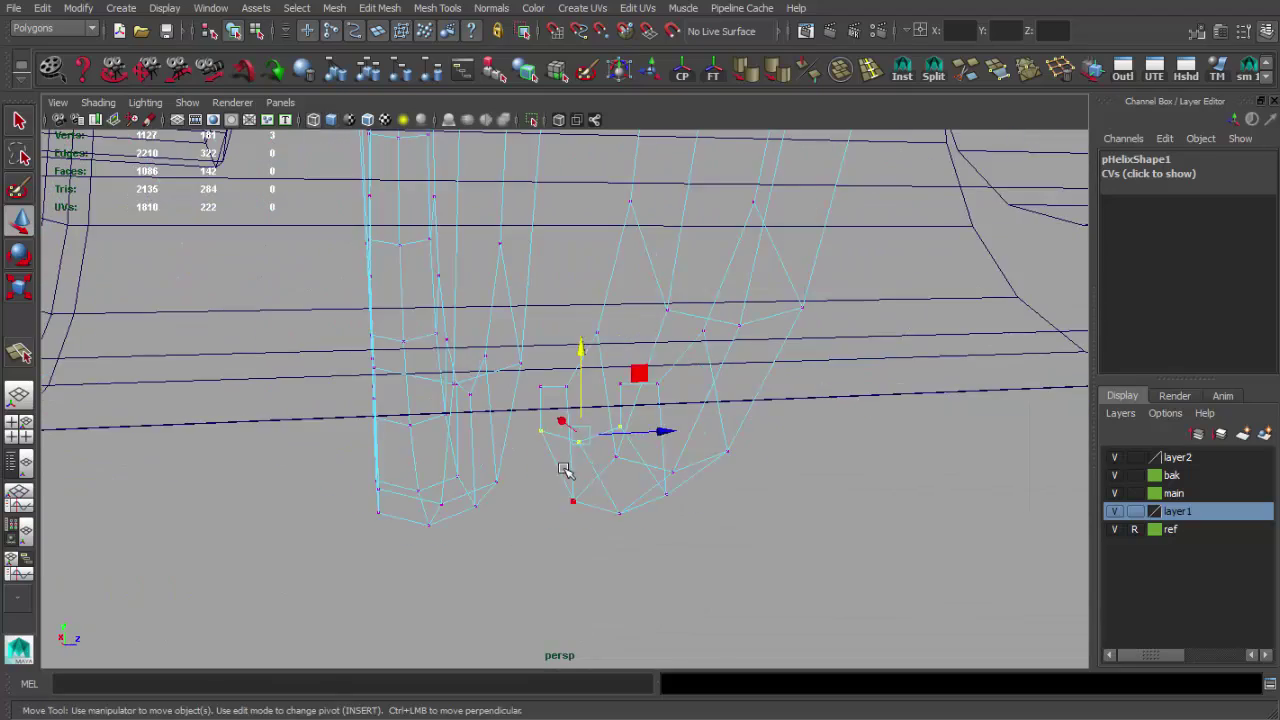
alt+drag(848, 421, 733, 383)
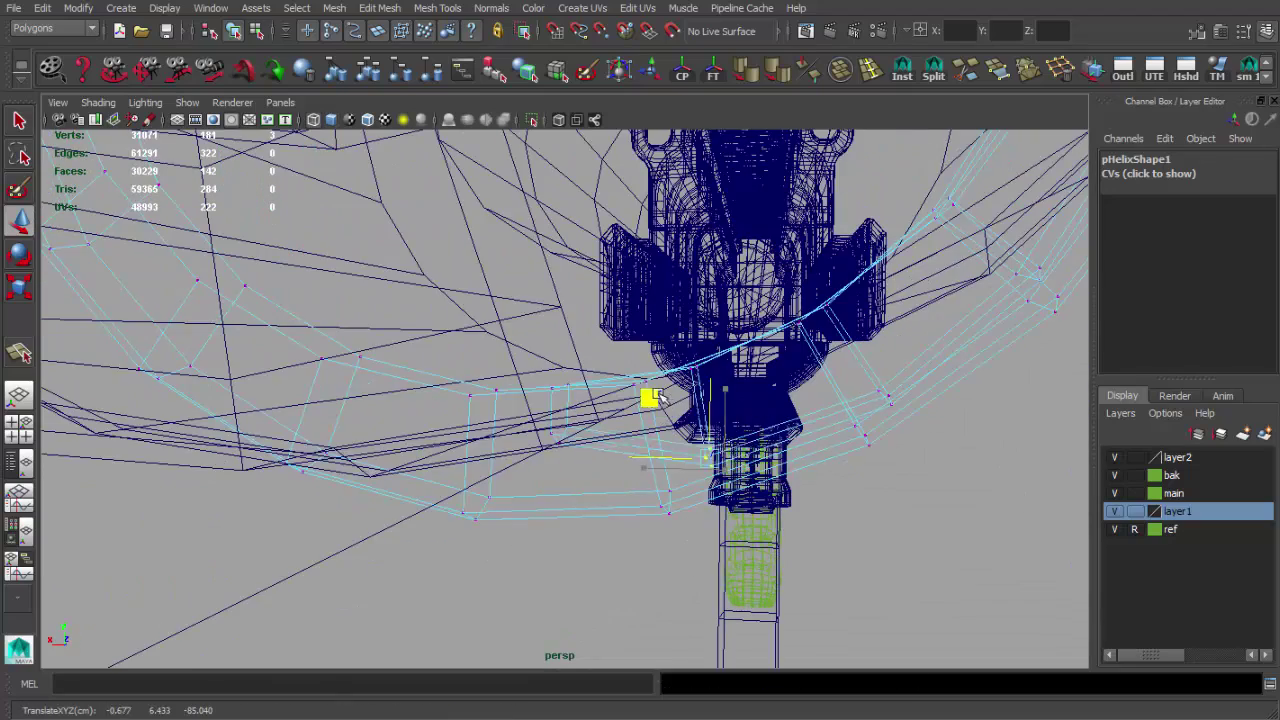
alt+drag(655, 398, 795, 455)
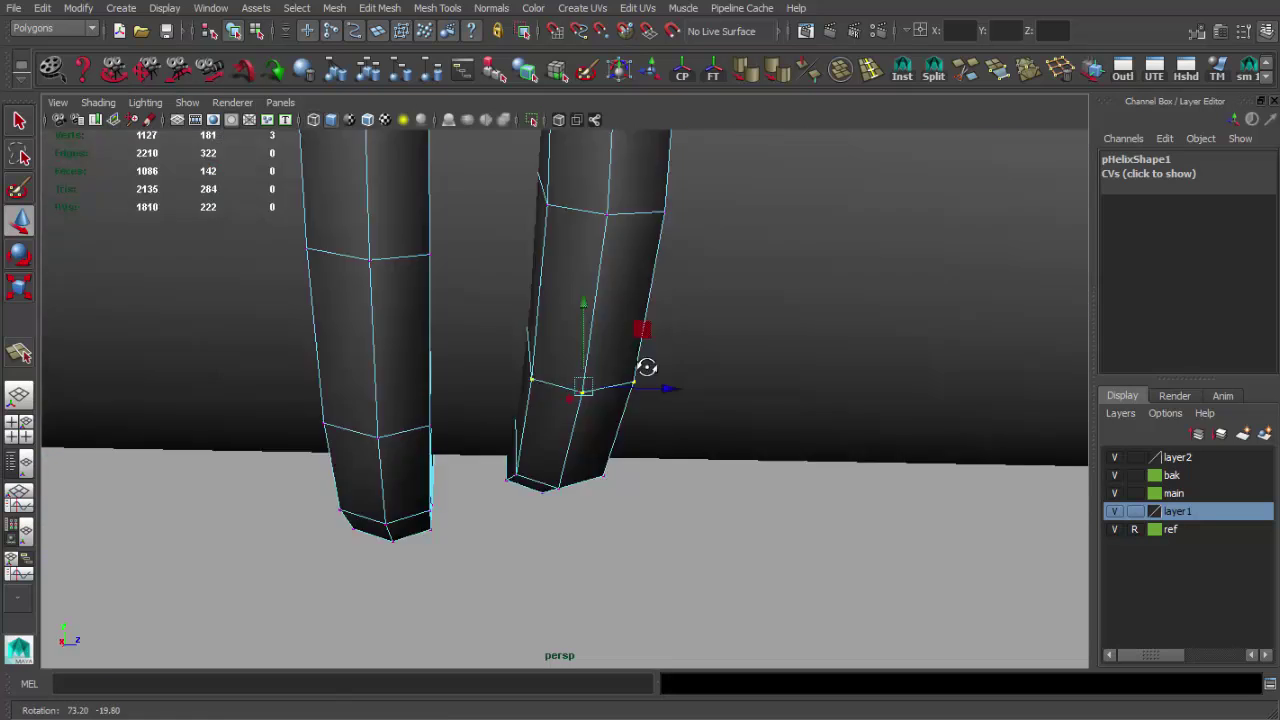
Cap the helix's open end with an Append to Polygon face and check it in wireframe
key(q)
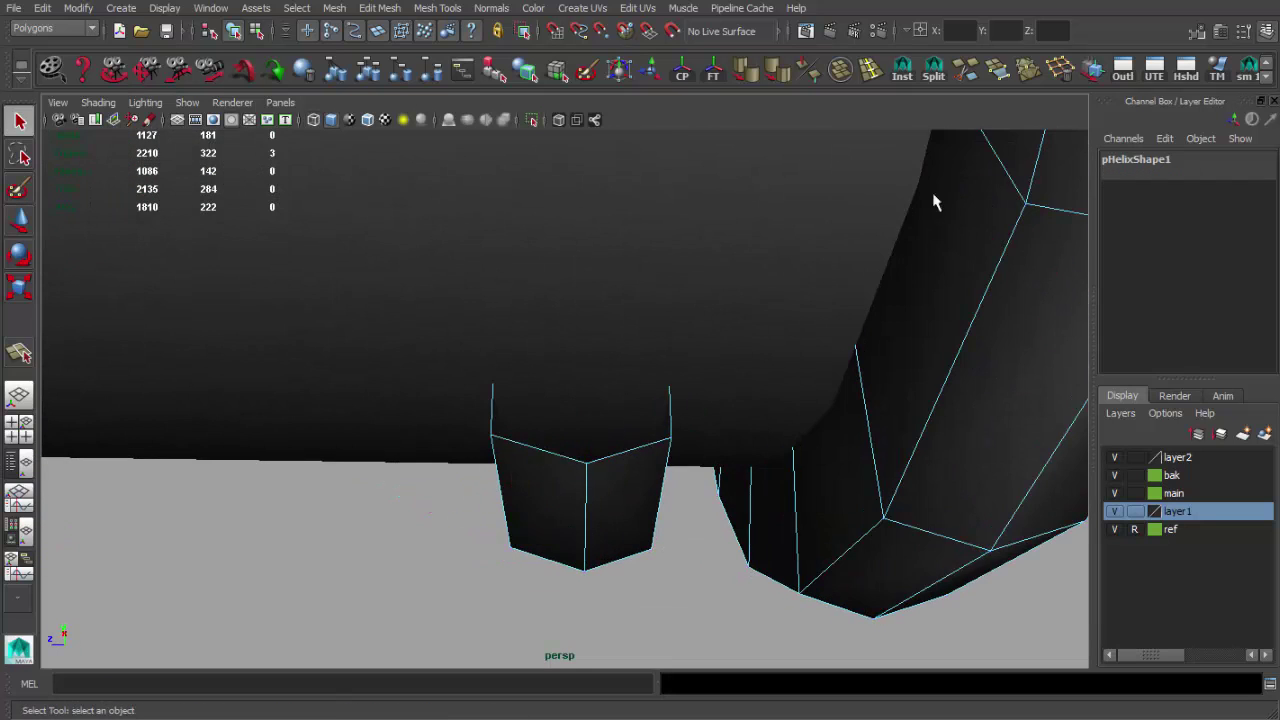
key(4)
click(998, 70)
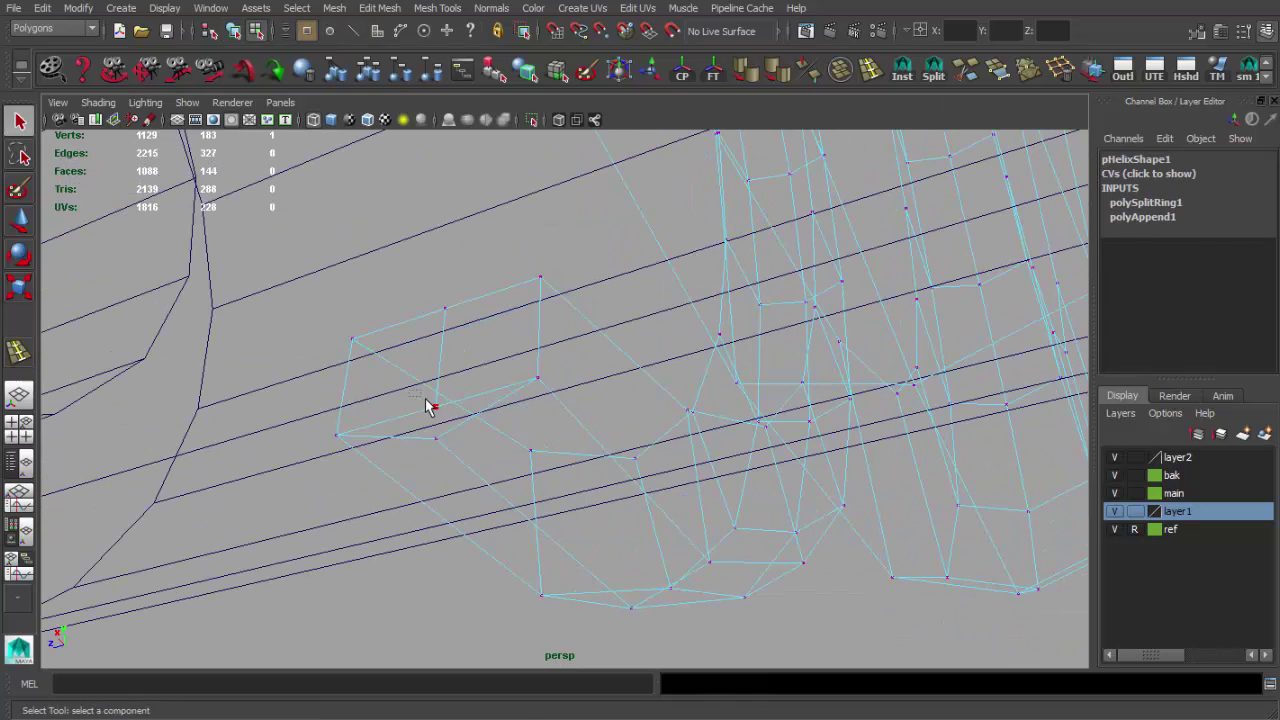
key(5)
key(q)
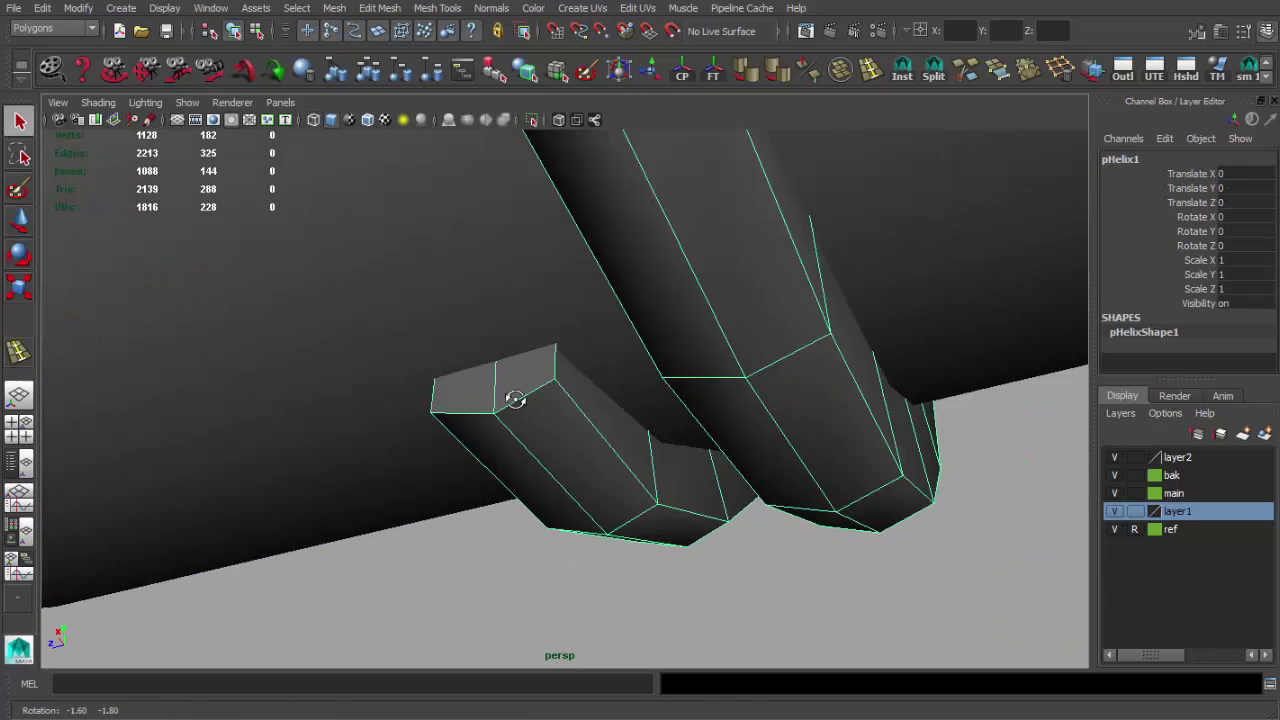
mouse_move(514, 400)
alt+mouse_down()
mouse_move(714, 408)
mouse_move(482, 375)
mouse_move(551, 394)
mouse_move(560, 363)
alt+mouse_up()
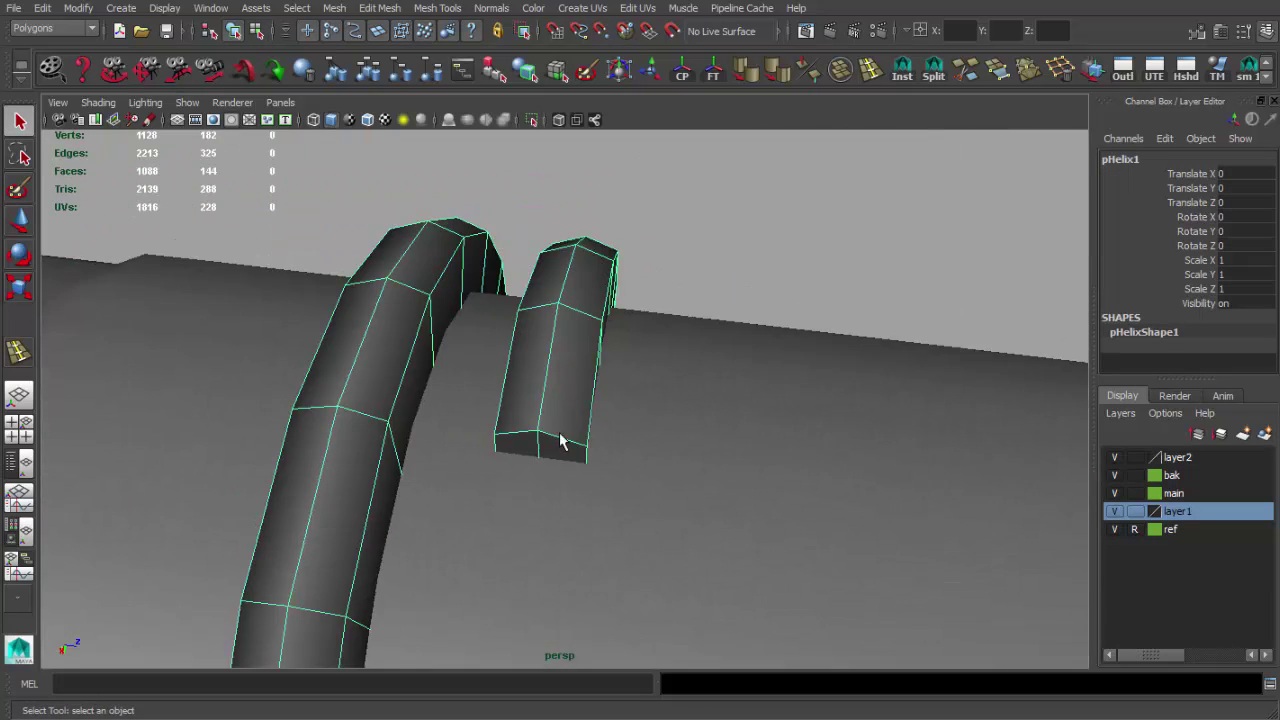
Insert two new edge loops along the helix ring
key(F11)
click(560, 447)
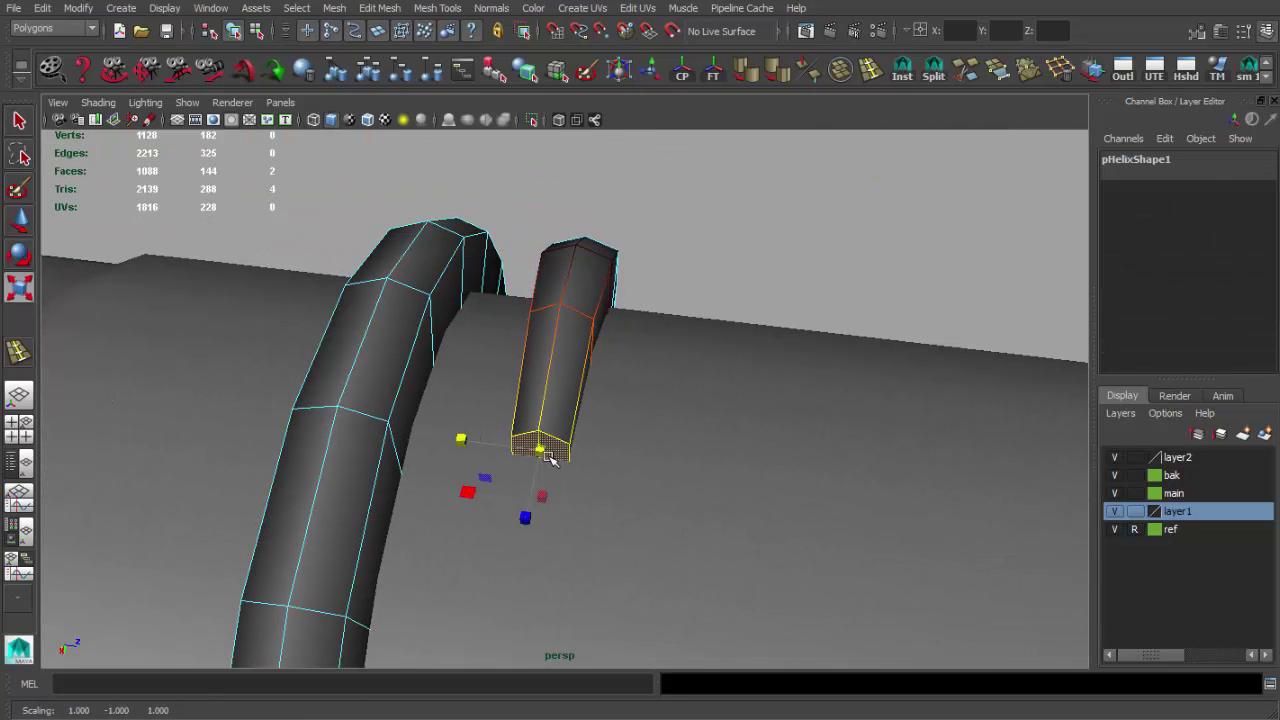
mouse_move(459, 437)
alt+mouse_down()
mouse_move(620, 486)
mouse_move(666, 394)
mouse_move(466, 334)
mouse_move(490, 398)
mouse_move(604, 382)
mouse_move(666, 391)
mouse_move(629, 394)
alt+mouse_up()
key(w)
key(q)
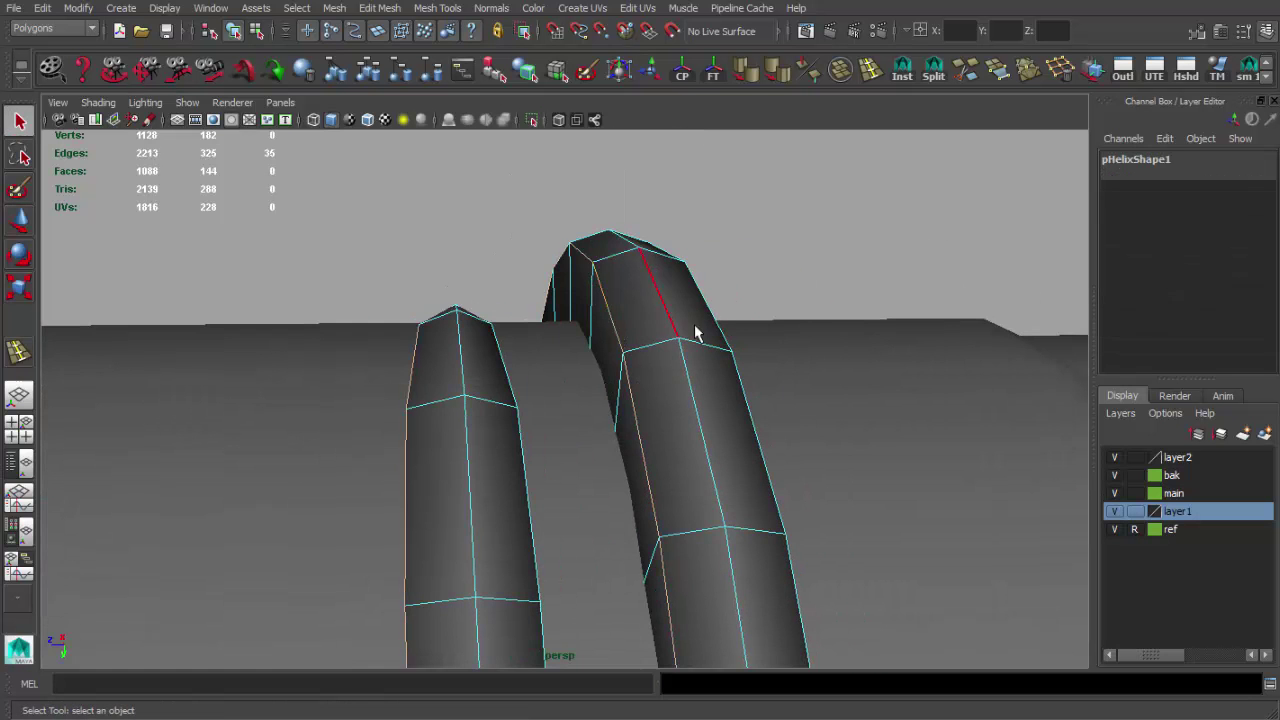
double_click(697, 331)
mouse_move(697, 331)
alt+mouse_down()
mouse_move(595, 322)
mouse_move(608, 334)
mouse_move(731, 334)
mouse_move(583, 374)
mouse_move(557, 524)
mouse_move(800, 480)
mouse_move(700, 263)
mouse_move(894, 311)
mouse_move(651, 337)
alt+mouse_up()
key(F8)
click(694, 357)
click(583, 374)
key(q)
scroll(483, 260, down, 5)
Scale the helix ring to 0.975 and raise it to Translate Y 0.088 around the barrel
key(r)
click(700, 263)
scroll(603, 449, up, 3)
click(497, 368)
mouse_move(603, 449)
alt+mouse_down()
mouse_move(497, 368)
mouse_move(545, 340)
alt+mouse_up()
mouse_move(545, 340)
alt+mouse_down()
mouse_move(457, 320)
mouse_move(623, 409)
alt+mouse_up()
mouse_move(500, 329)
alt+mouse_down()
mouse_move(436, 349)
mouse_move(489, 348)
alt+mouse_up()
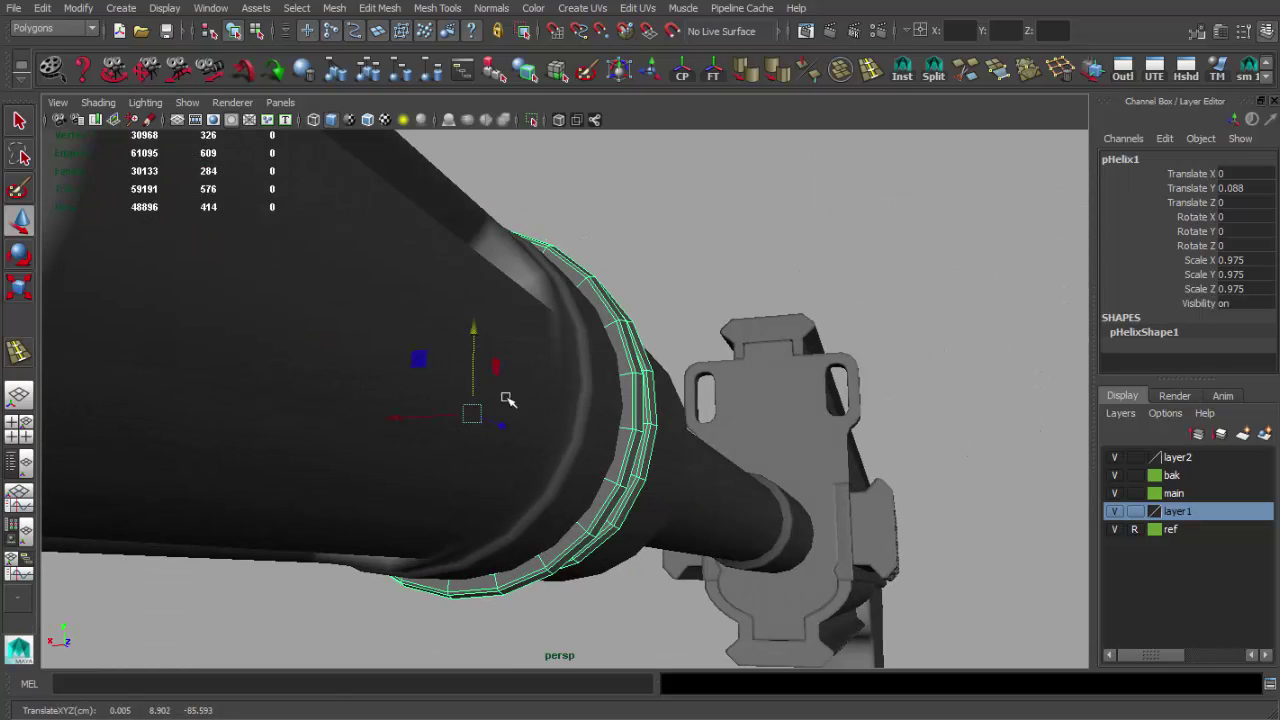
Shrink the helix rings further to 0.96 scale
mouse_move(507, 398)
alt+mouse_down()
mouse_move(591, 400)
mouse_move(714, 429)
mouse_move(557, 362)
alt+mouse_up()
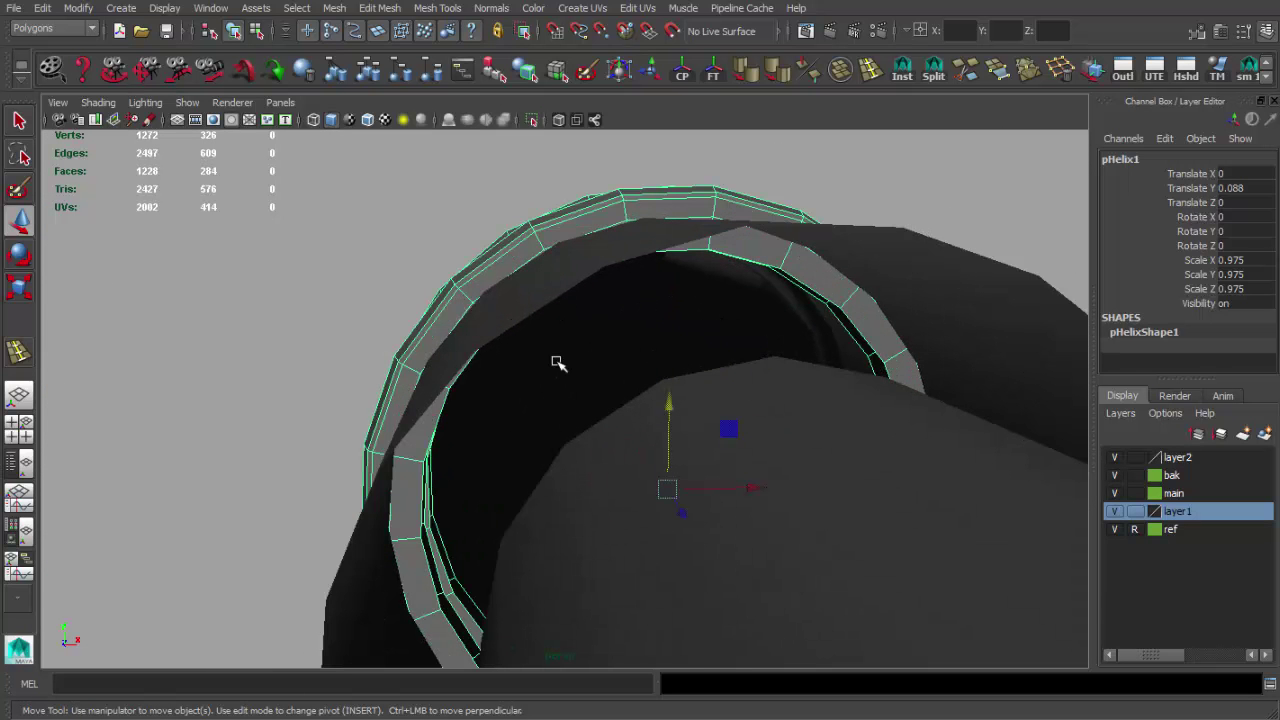
key(r)
mouse_move(565, 369)
alt+mouse_down()
mouse_move(806, 400)
mouse_move(613, 425)
alt+mouse_up()
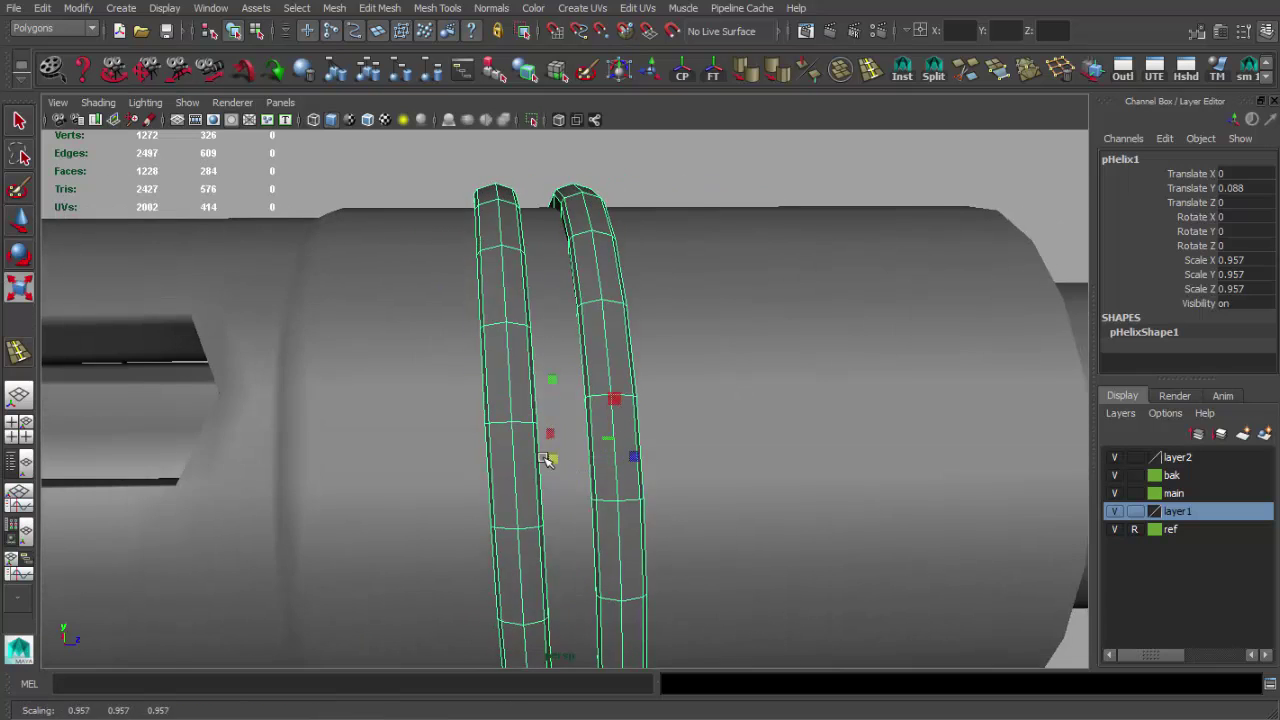
alt+right_drag(545, 458, 423, 400)
mouse_move(423, 400)
alt+mouse_down()
mouse_move(760, 434)
mouse_move(508, 348)
mouse_move(409, 277)
alt+mouse_up()
alt+right_drag(409, 277, 686, 409)
alt+drag(686, 409, 543, 359)
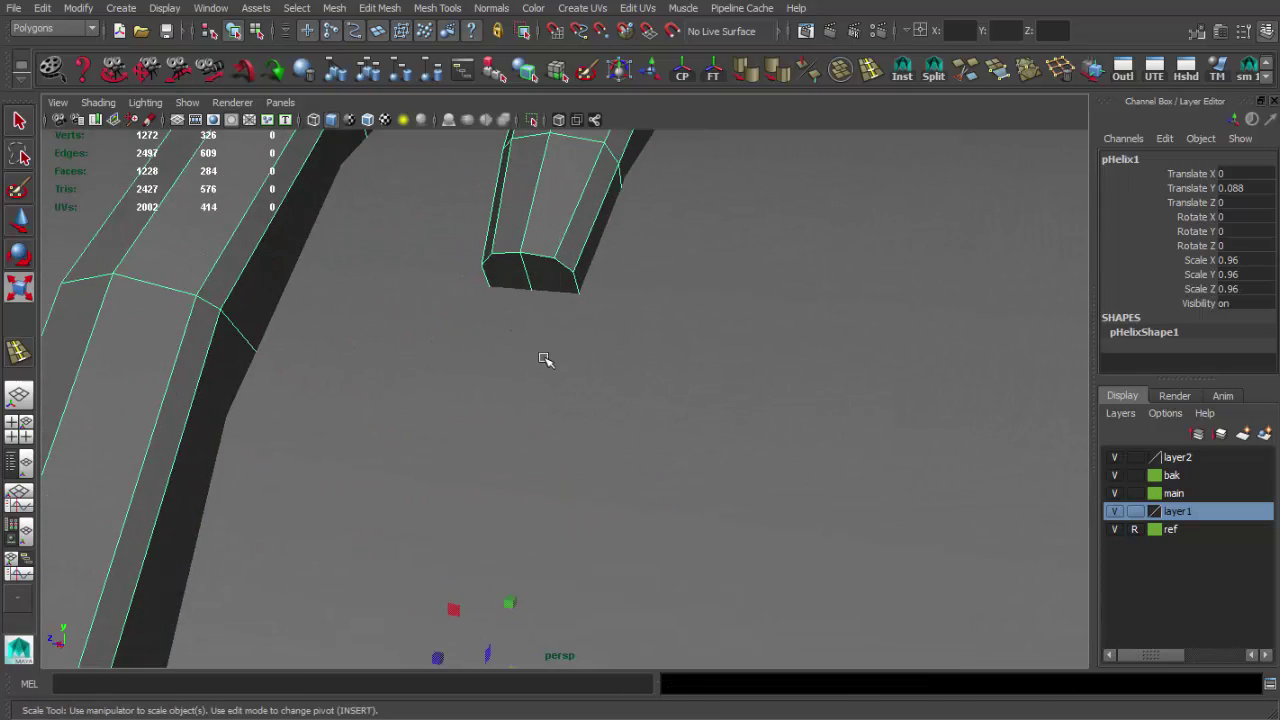
Add an extra edge loop across the helix strip near its tapered tip
click(884, 76)
click(566, 257)
alt+right_drag(566, 257, 608, 363)
alt+drag(608, 363, 583, 257)
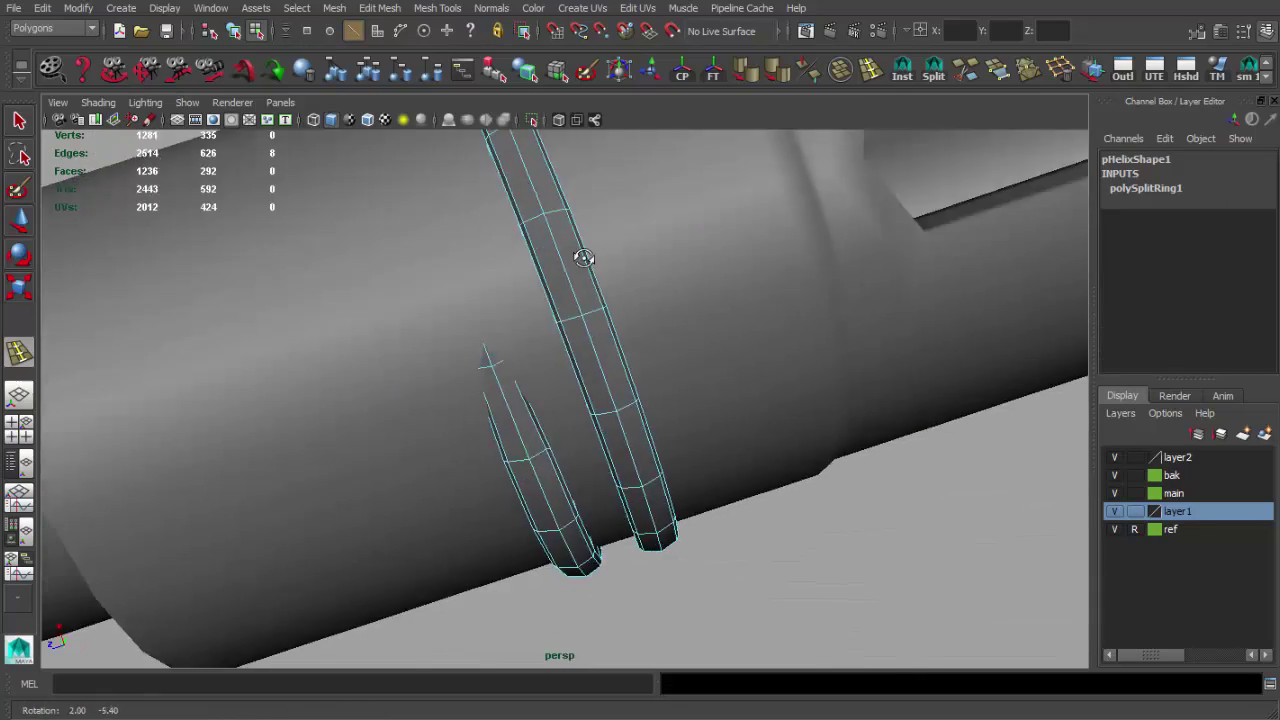
alt+right_drag(583, 257, 560, 441)
key(4)
key(q)
Move the ring-end vertices onto the muzzle collar, then return to object mode
key(5)
mouse_move(443, 351)
mouse_down()
mouse_move(571, 400)
mouse_move(565, 311)
mouse_up()
key(w)
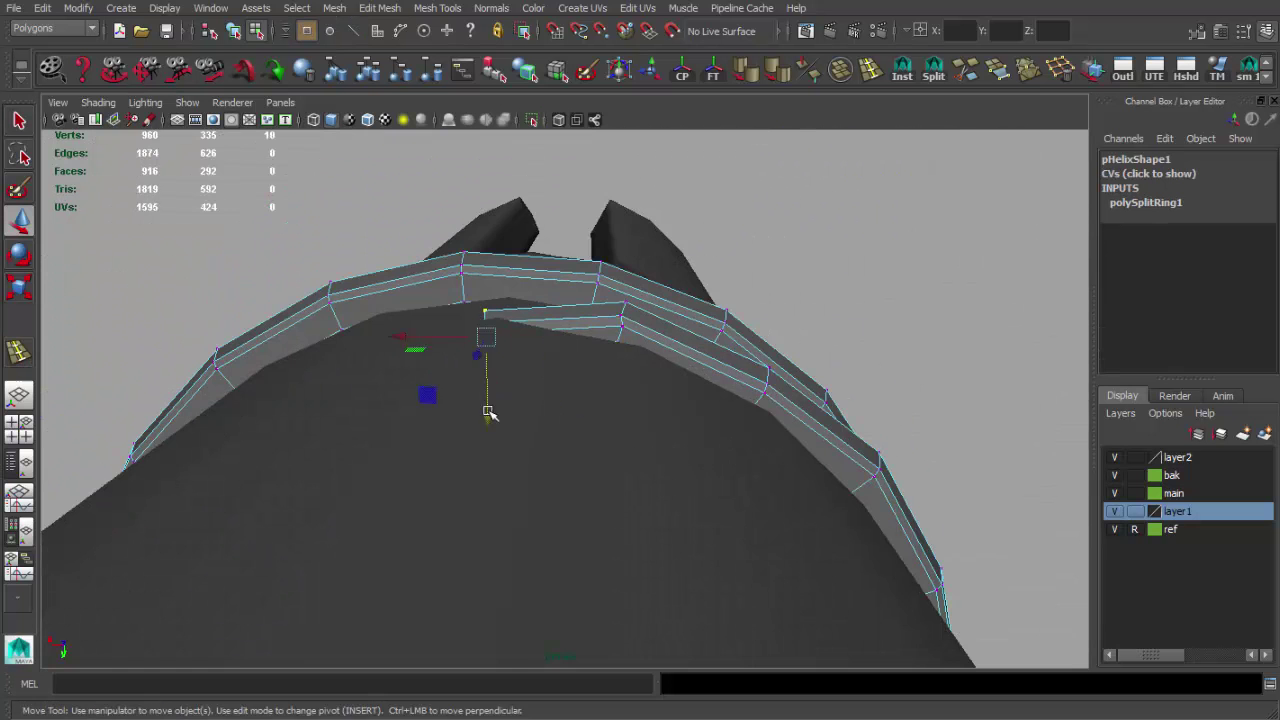
alt+drag(477, 393, 586, 349)
alt+right_drag(586, 349, 614, 423)
mouse_move(614, 423)
alt+mouse_down()
mouse_move(466, 434)
mouse_move(579, 489)
mouse_move(648, 382)
mouse_move(629, 434)
mouse_move(528, 420)
mouse_move(708, 423)
mouse_move(508, 492)
mouse_move(766, 423)
mouse_move(694, 303)
alt+mouse_up()
shift+click(579, 489)
click(871, 70)
key(F8)
shift+right_click(550, 444)
mouse_move(694, 303)
alt+right_down()
mouse_move(597, 320)
mouse_move(616, 476)
alt+right_up()
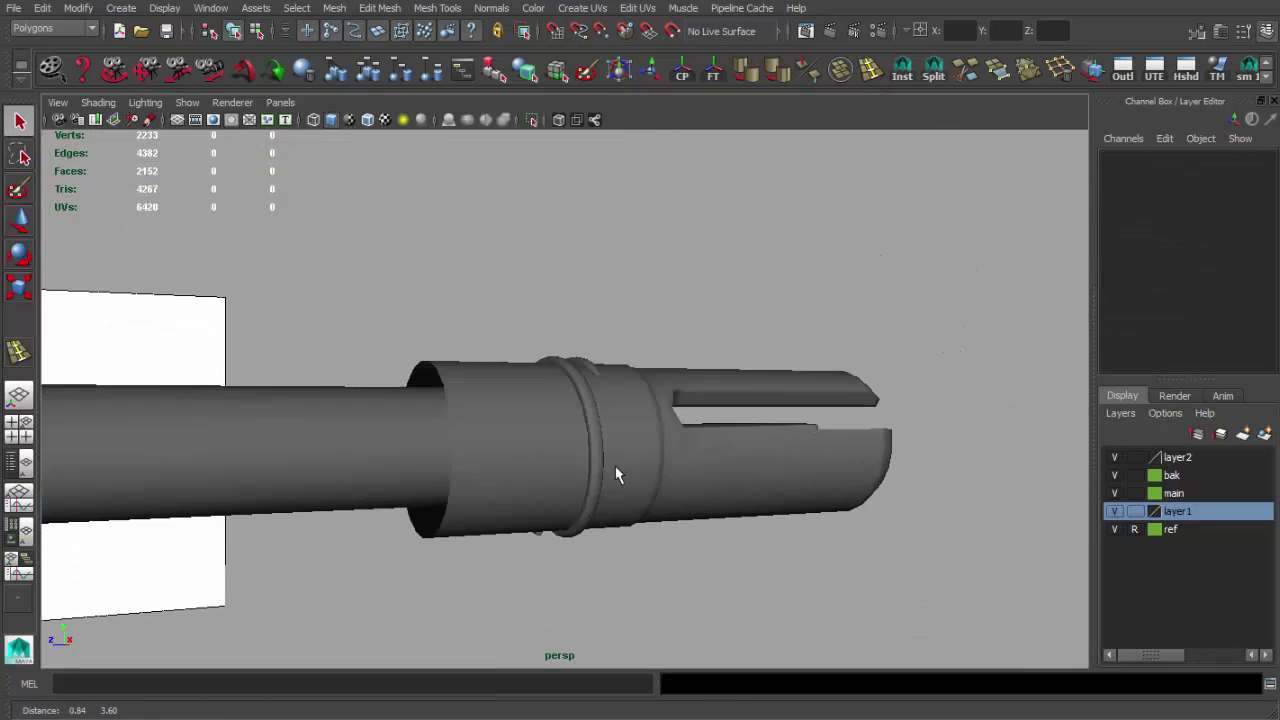
Select the helix ring and flash hider and get a close-up of the muzzle
mouse_move(616, 476)
alt+mouse_down()
mouse_move(632, 491)
mouse_move(283, 523)
alt+mouse_up()
click(589, 360)
right_click(587, 357)
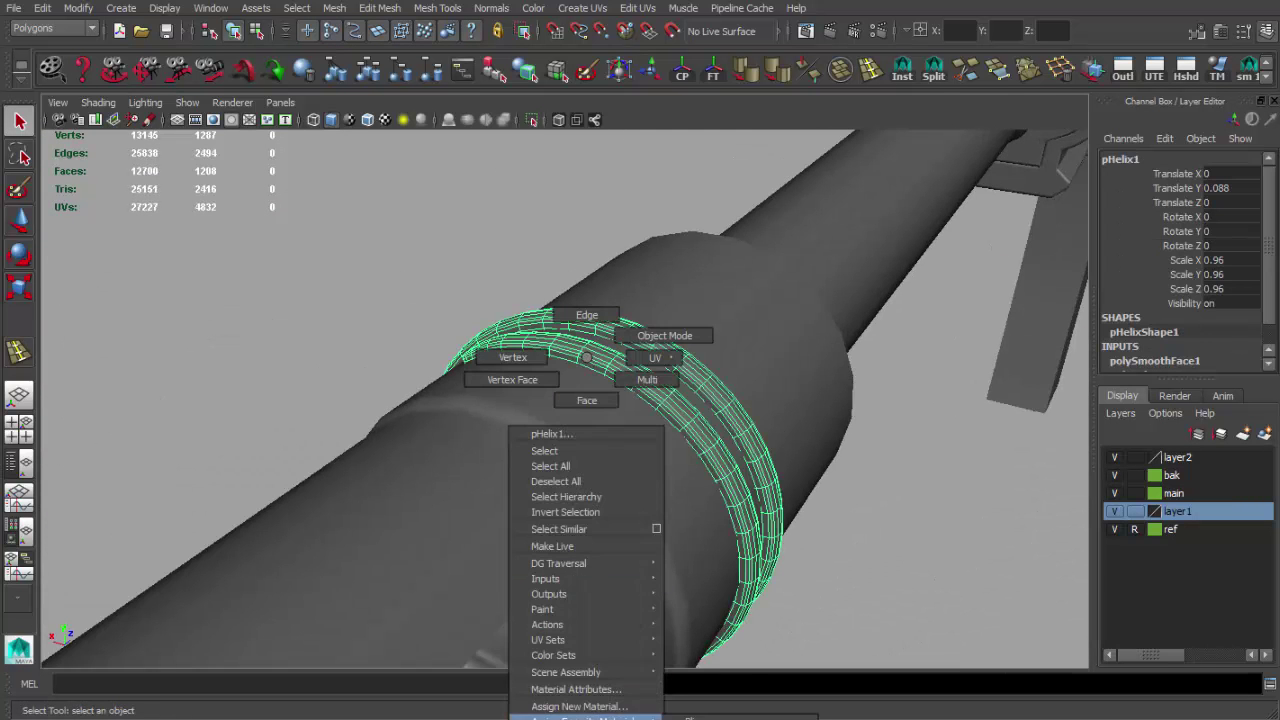
alt+drag(857, 587, 680, 529)
click(429, 457)
mouse_move(600, 480)
alt+mouse_down()
mouse_move(811, 497)
mouse_move(914, 489)
alt+mouse_up()
In side view, move the helix onto the collar groove against the reference image
key(space)
key(space)
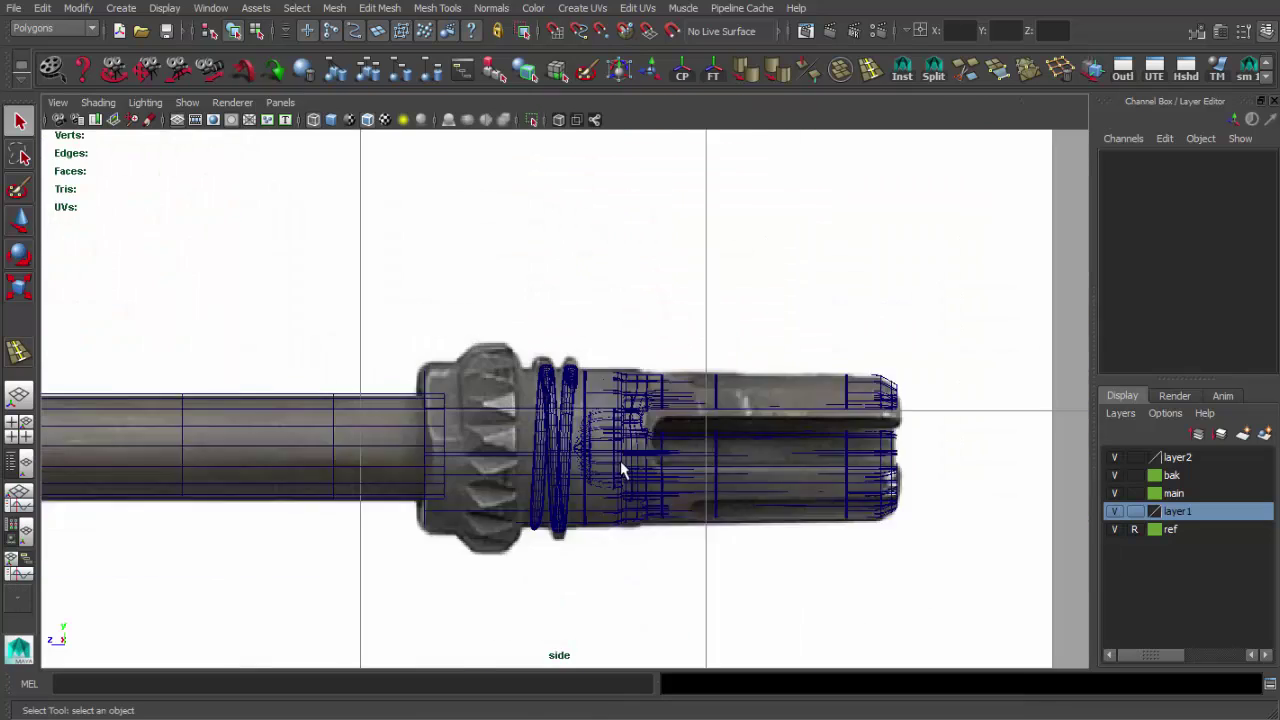
scroll(620, 461, up, 3)
click(545, 420)
key(w)
drag(486, 423, 682, 533)
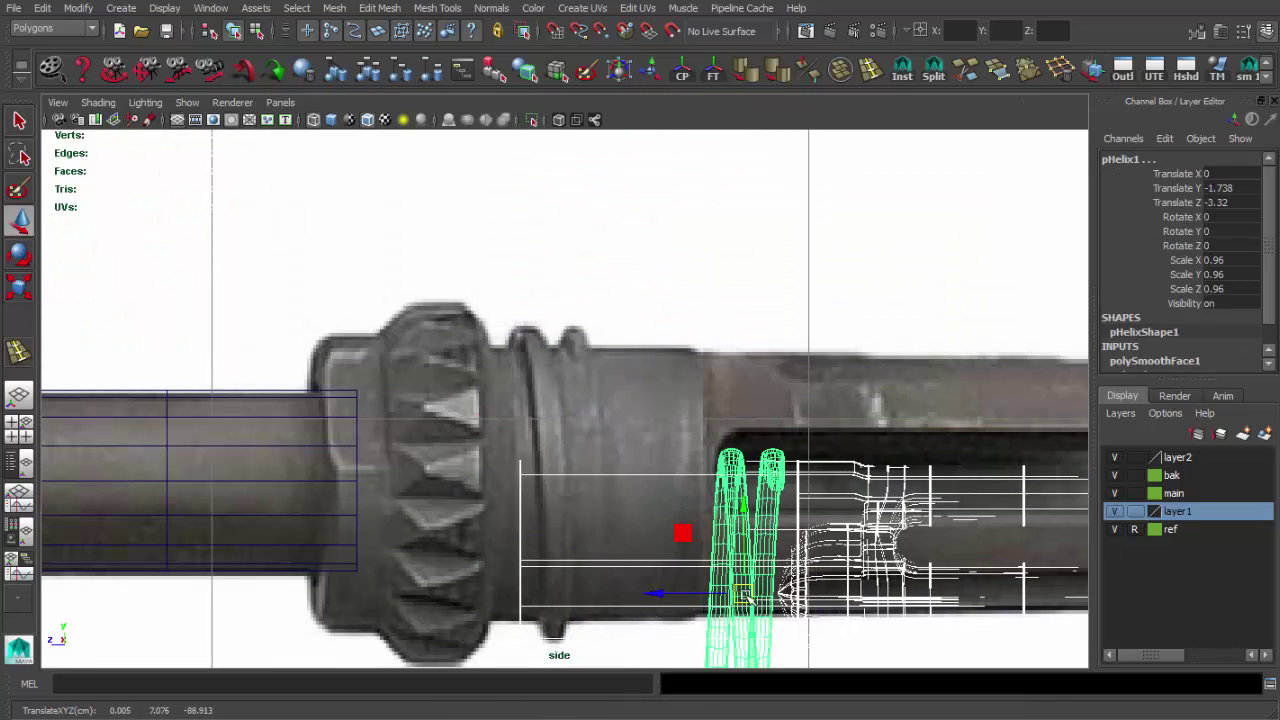
drag(744, 597, 542, 500)
scroll(565, 398, up, 3)
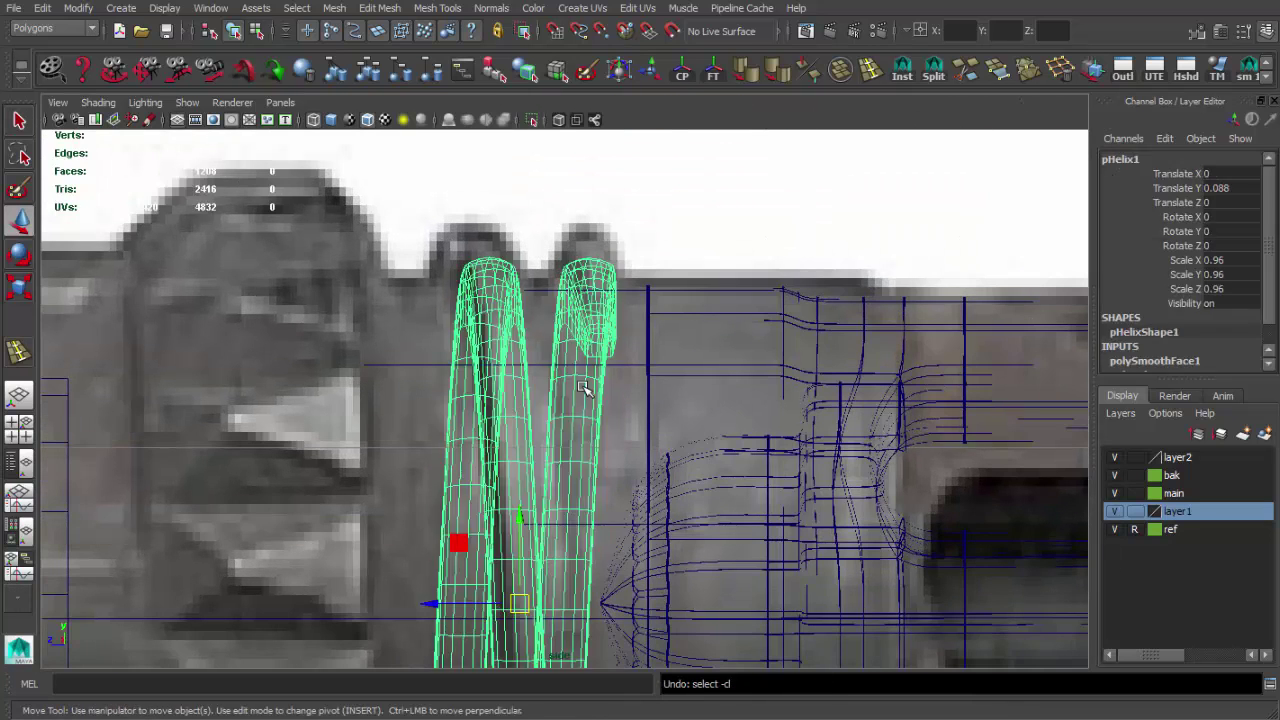
key(ctrl+z)
Delete the helix's extra edge loops and insert a single new edge loop along the strip
key(space)
key(space)
key(q)
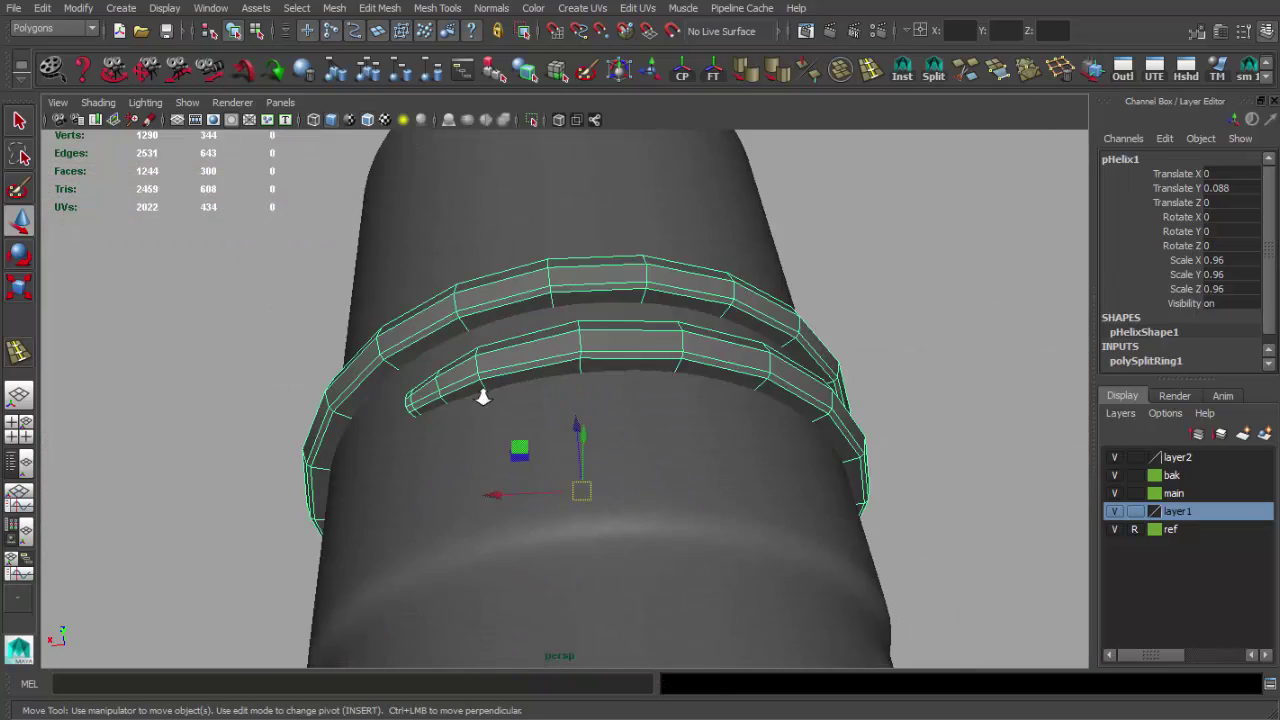
key(F10)
click(1060, 72)
mouse_move(837, 238)
alt+mouse_down()
mouse_move(602, 289)
mouse_move(527, 393)
alt+mouse_up()
scroll(766, 464, up, 3)
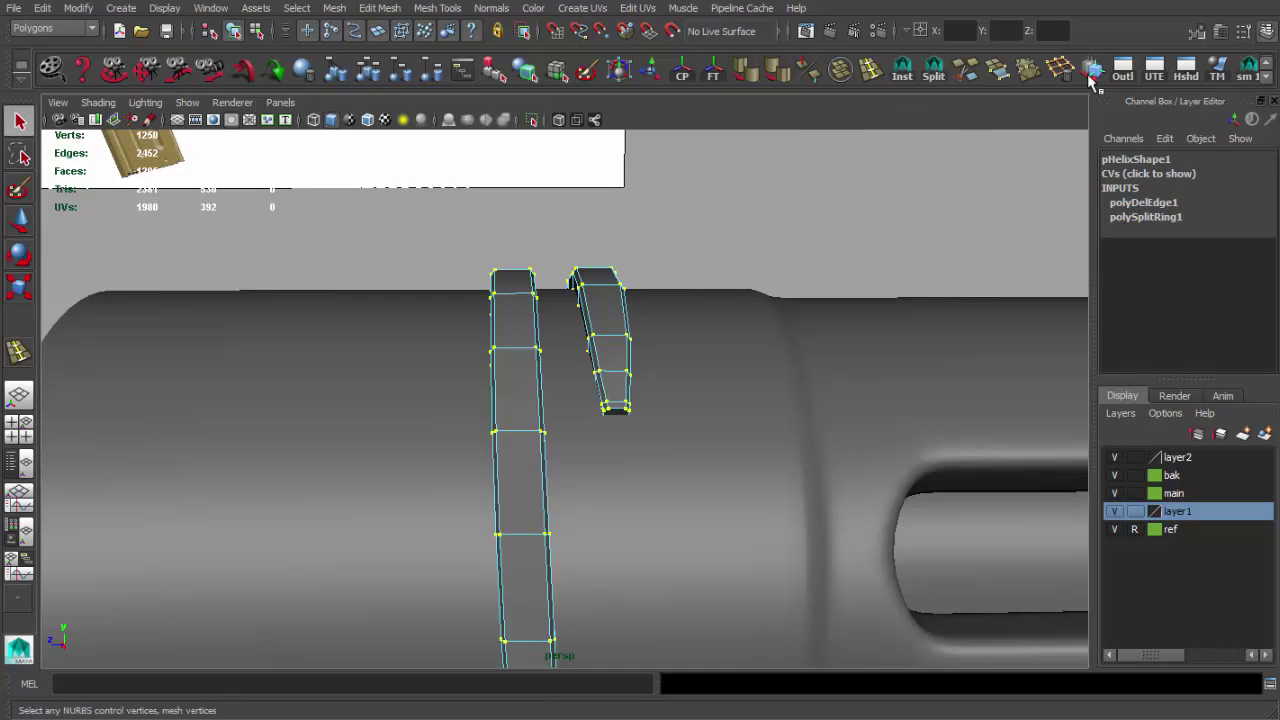
alt+drag(700, 330, 594, 437)
alt+right_drag(594, 437, 530, 495)
mouse_move(525, 495)
alt+mouse_down()
mouse_move(528, 443)
mouse_move(557, 428)
alt+mouse_up()
scroll(563, 423, up, 3)
scroll(563, 423, up, 3)
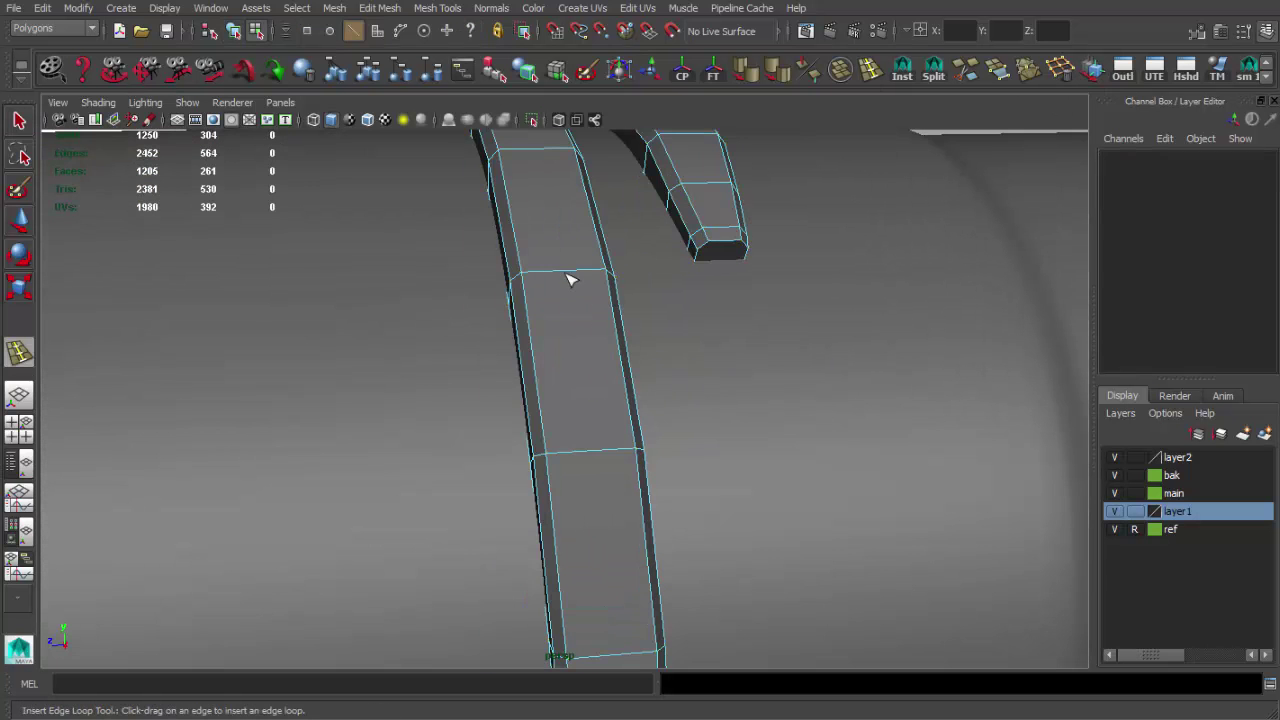
scroll(590, 275, down, 3)
click(620, 255)
alt+drag(620, 255, 554, 357)
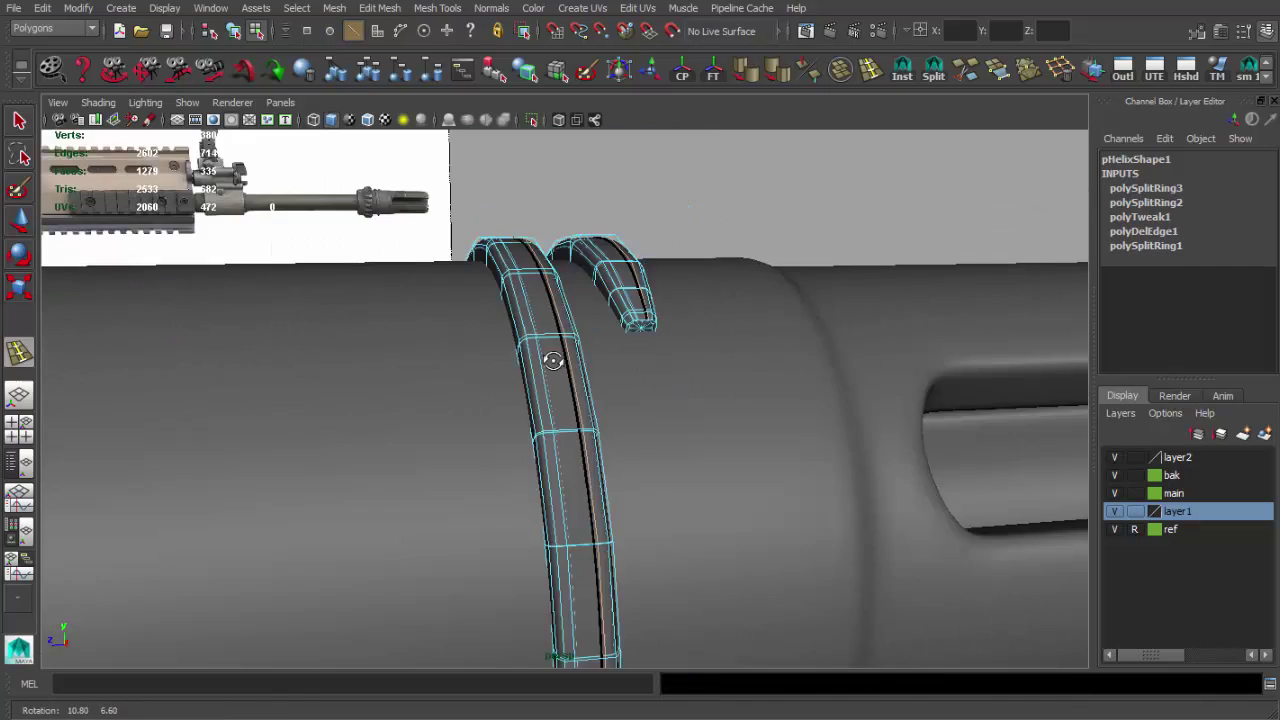
key(q)
Inspect the rifle from both sides and clear the selection
scroll(536, 360, down, 5)
mouse_move(608, 323)
alt+mouse_down()
mouse_move(449, 334)
mouse_move(629, 277)
mouse_move(918, 339)
mouse_move(680, 400)
alt+mouse_up()
scroll(680, 400, up, 3)
click(571, 443)
right_drag(516, 404, 537, 708)
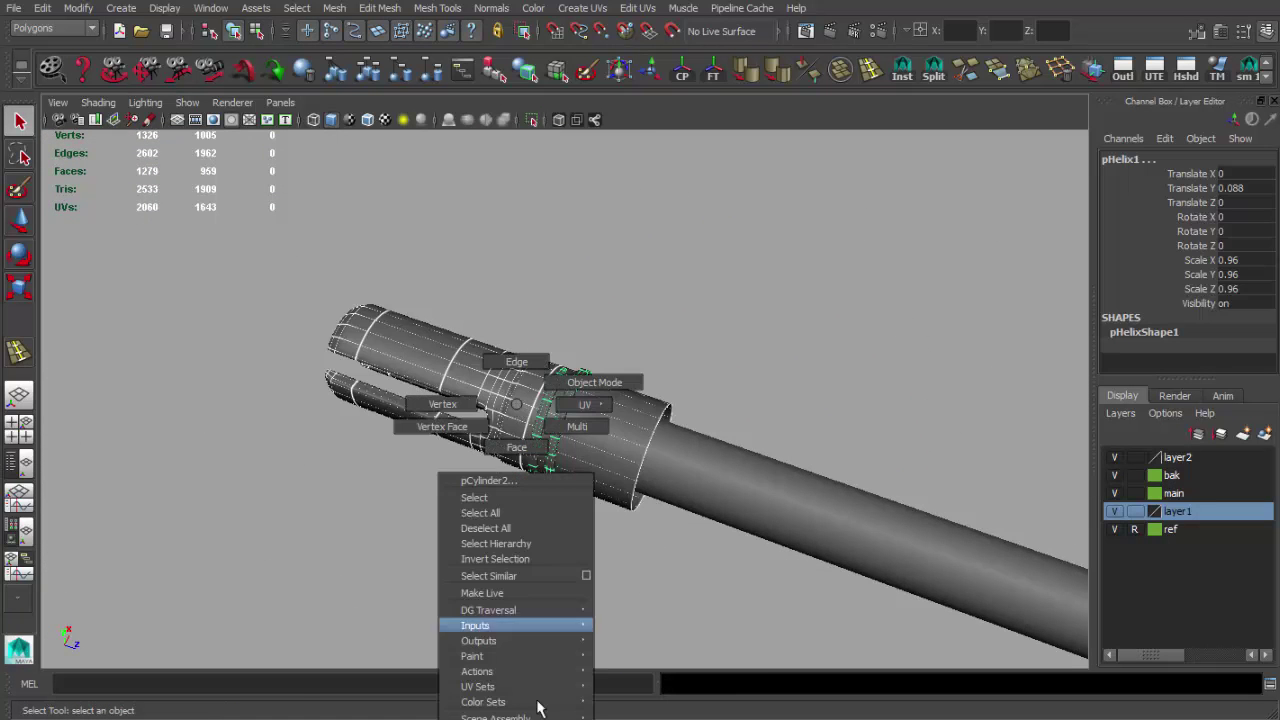
click(485, 528)
mouse_move(643, 471)
alt+mouse_down()
mouse_move(800, 480)
mouse_move(508, 381)
mouse_move(650, 420)
alt+mouse_up()
scroll(739, 507, up, 4)
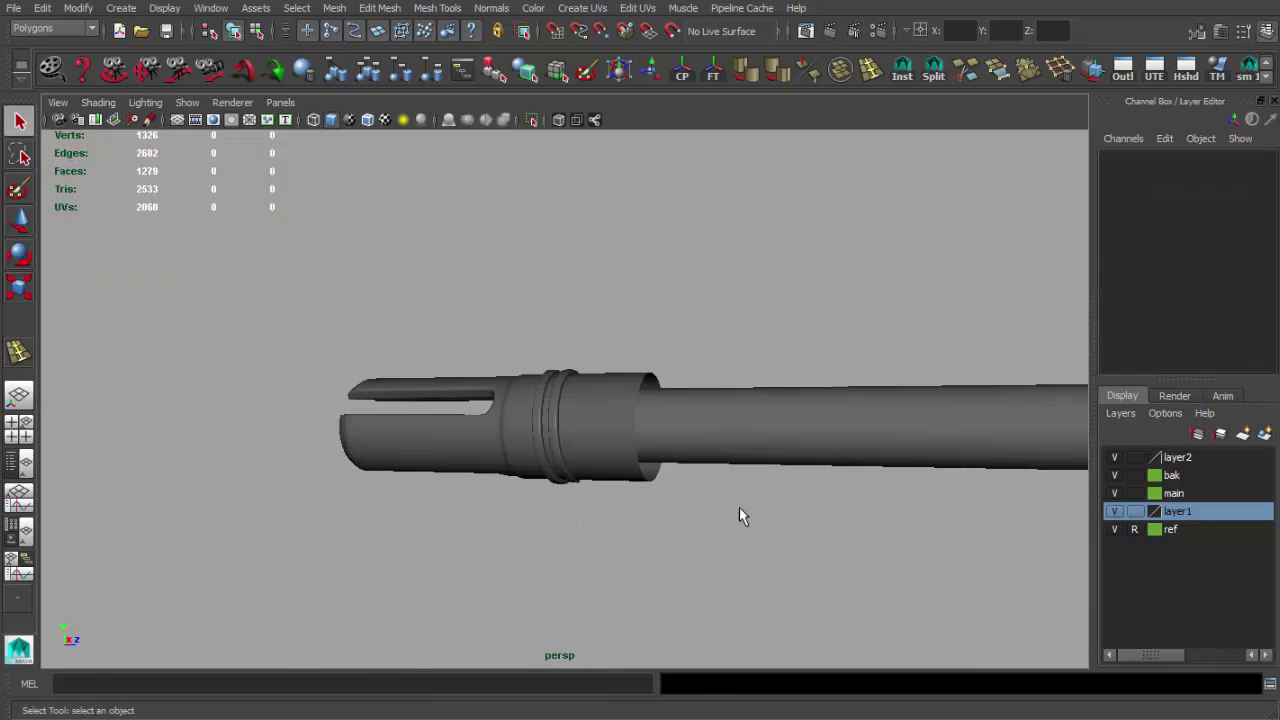
scroll(419, 421, down, 4)
mouse_move(419, 421)
alt+mouse_down()
mouse_move(486, 451)
mouse_move(877, 491)
mouse_move(600, 443)
alt+mouse_up()
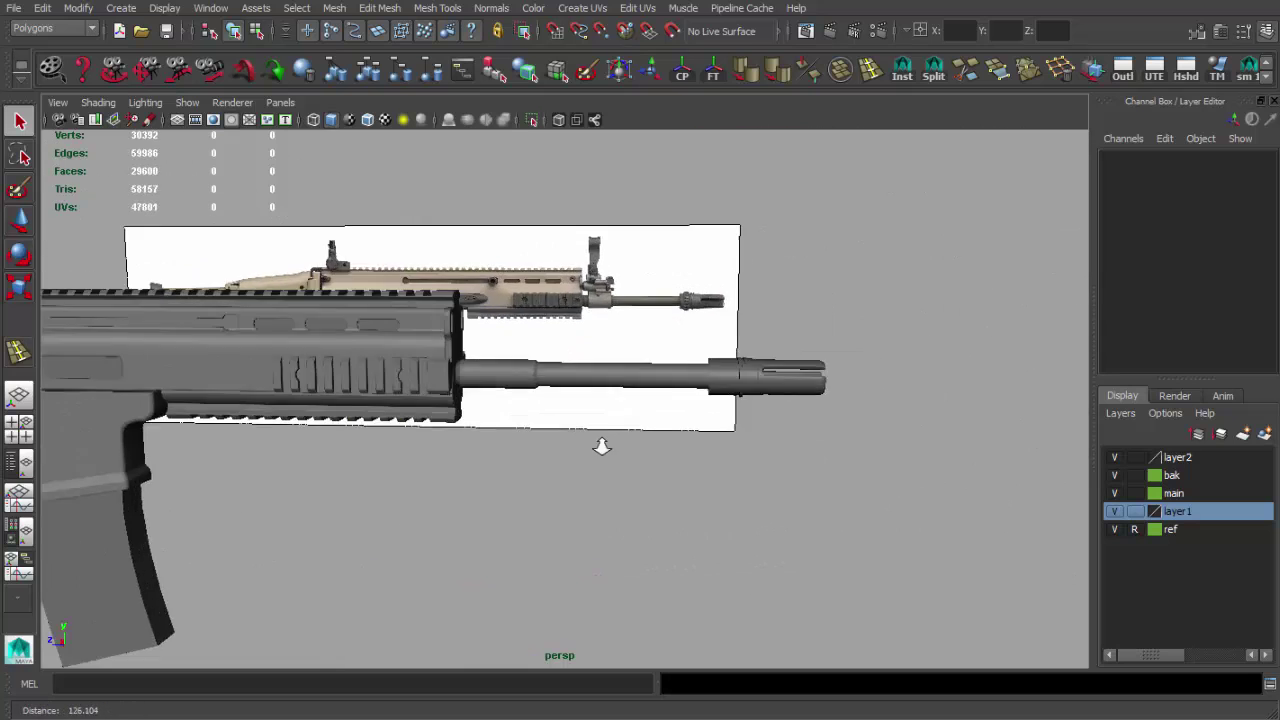
scroll(745, 415, up, 3)
Frame the muzzle in side view, deselect everything and bring up Polygon Primitives
key(space)
key(space)
scroll(648, 514, up, 3)
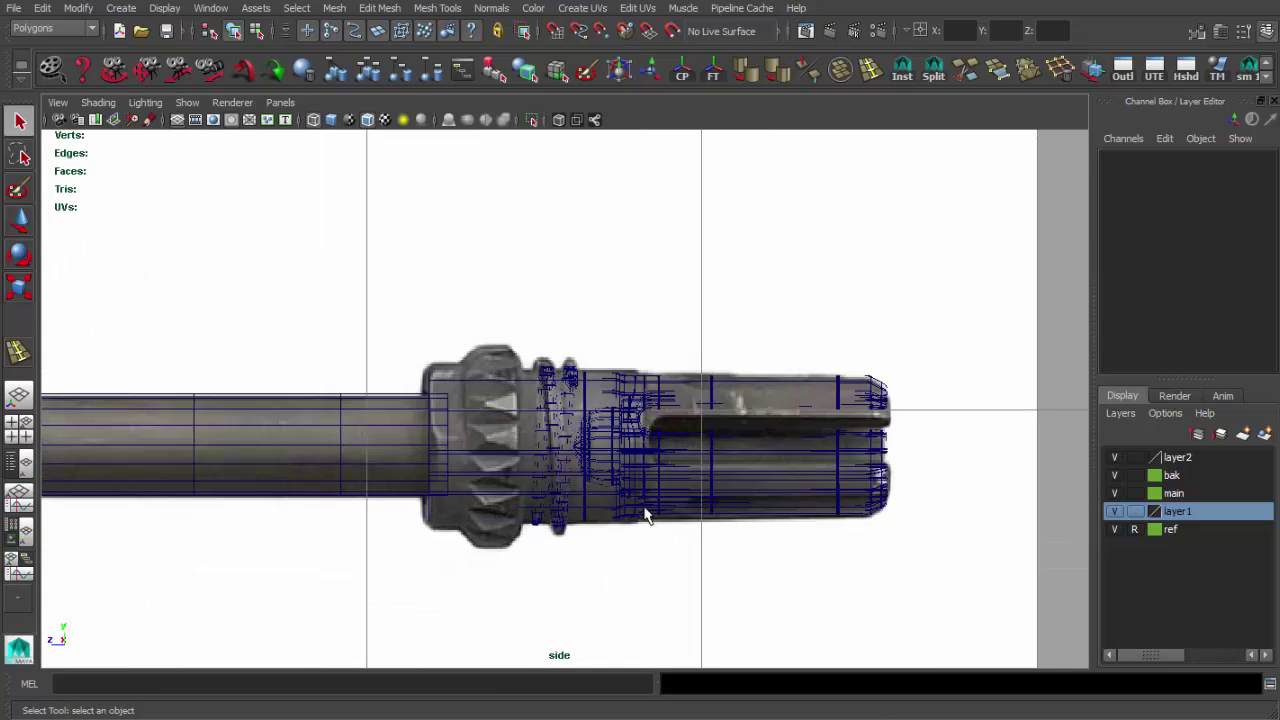
scroll(648, 514, down, 3)
alt+middle_drag(648, 514, 785, 466)
scroll(900, 430, down, 3)
scroll(1006, 406, up, 4)
scroll(645, 272, up, 3)
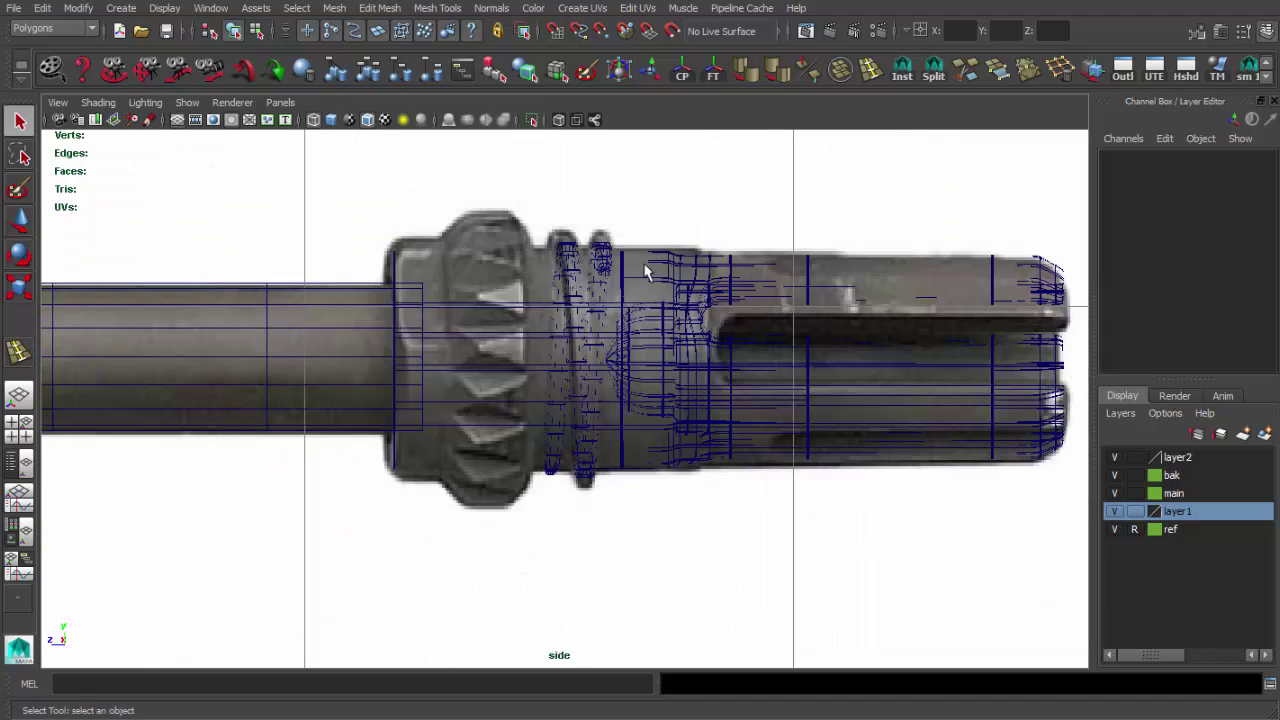
click(645, 303)
click(590, 360)
scroll(590, 360, up, 2)
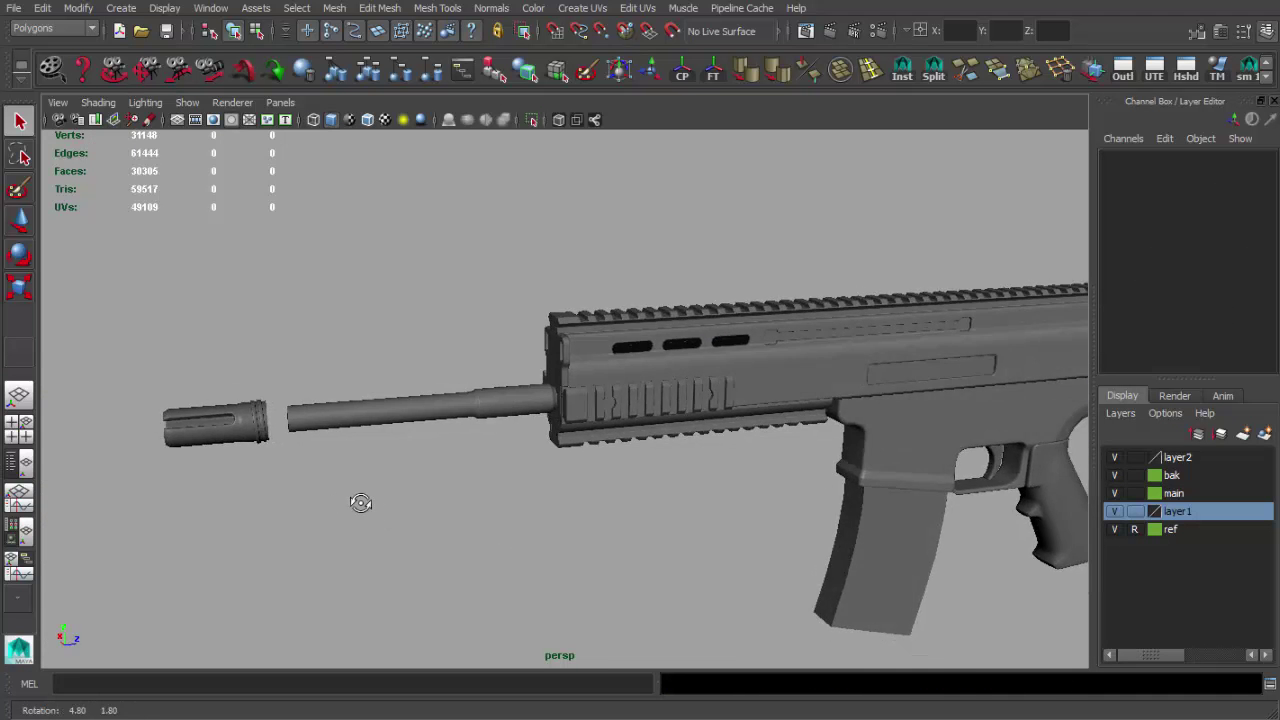
alt+drag(376, 504, 534, 457)
scroll(351, 274, up, 2)
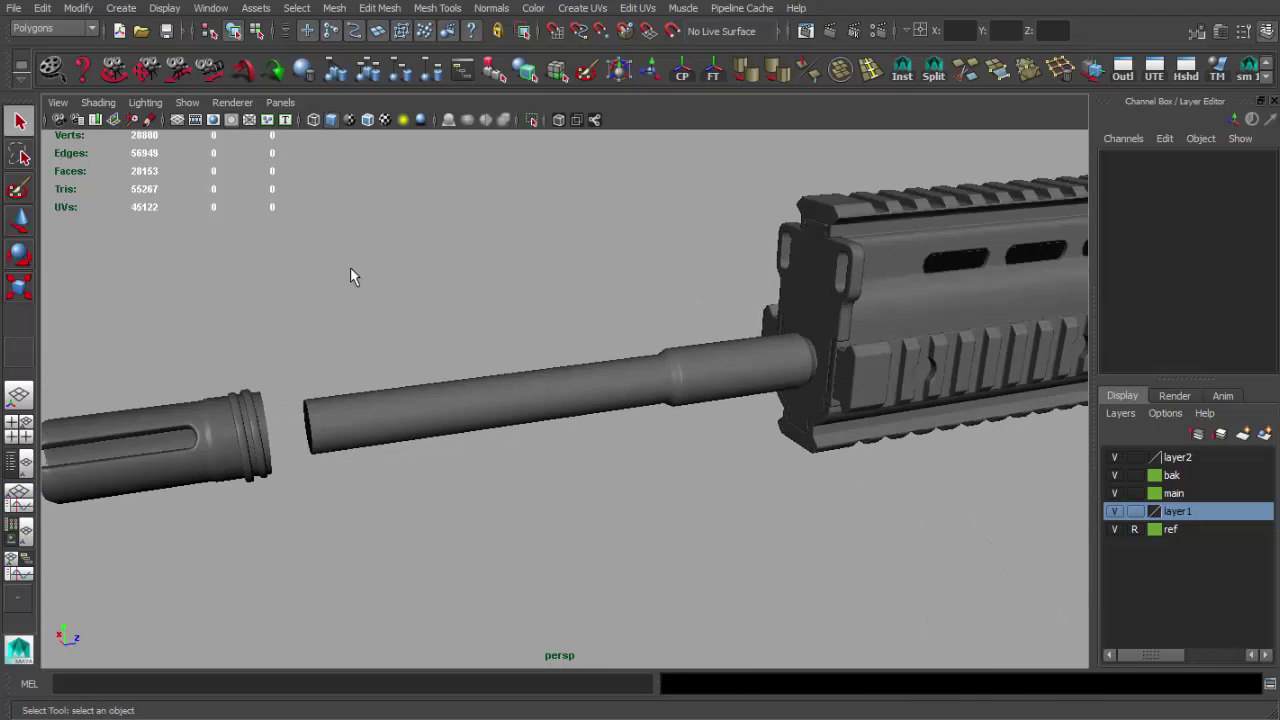
alt+drag(351, 274, 550, 281)
key(space)
key(space)
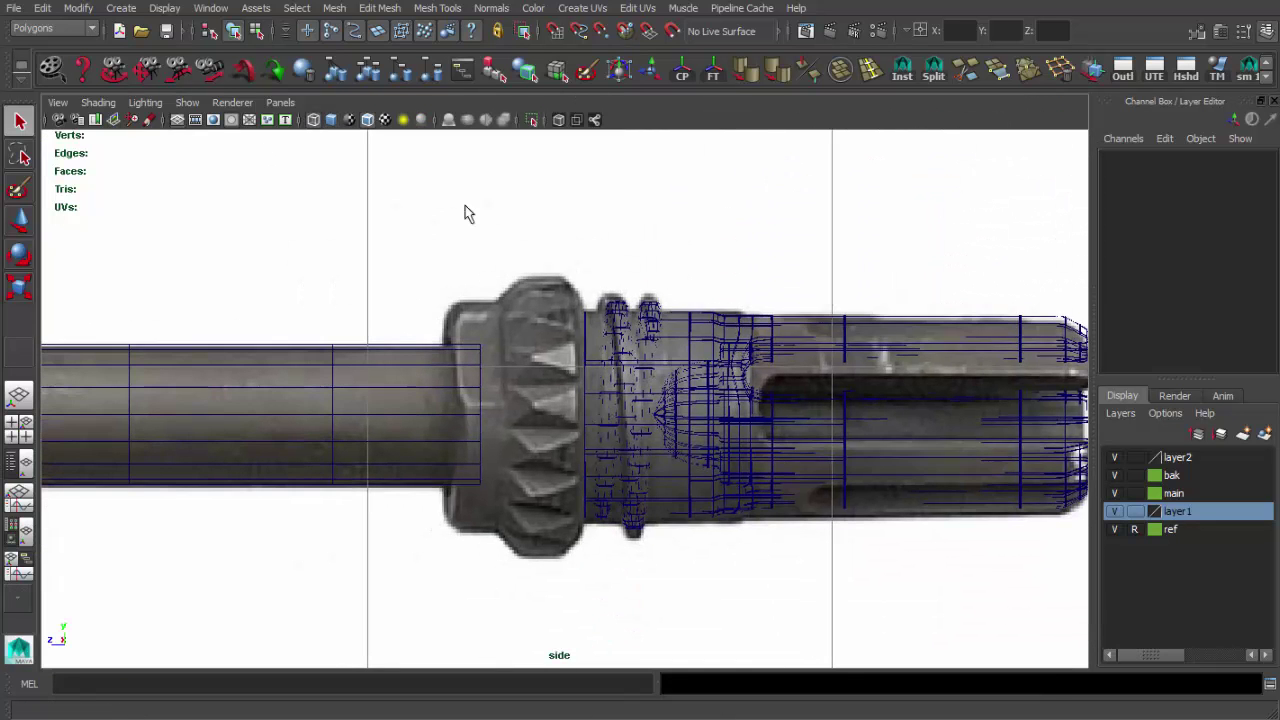
click(668, 356)
click(471, 245)
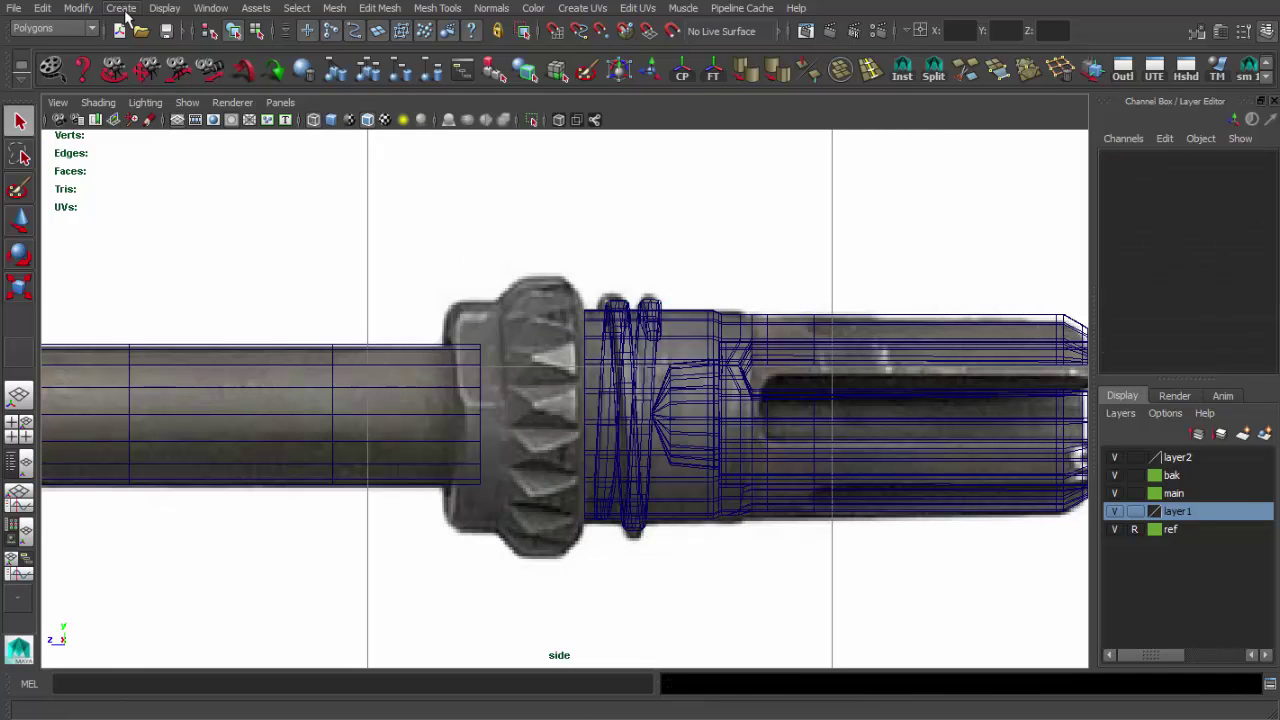
click(121, 8)
Create a polygon cylinder around the barrel with 16 axis subdivisions
click(328, 95)
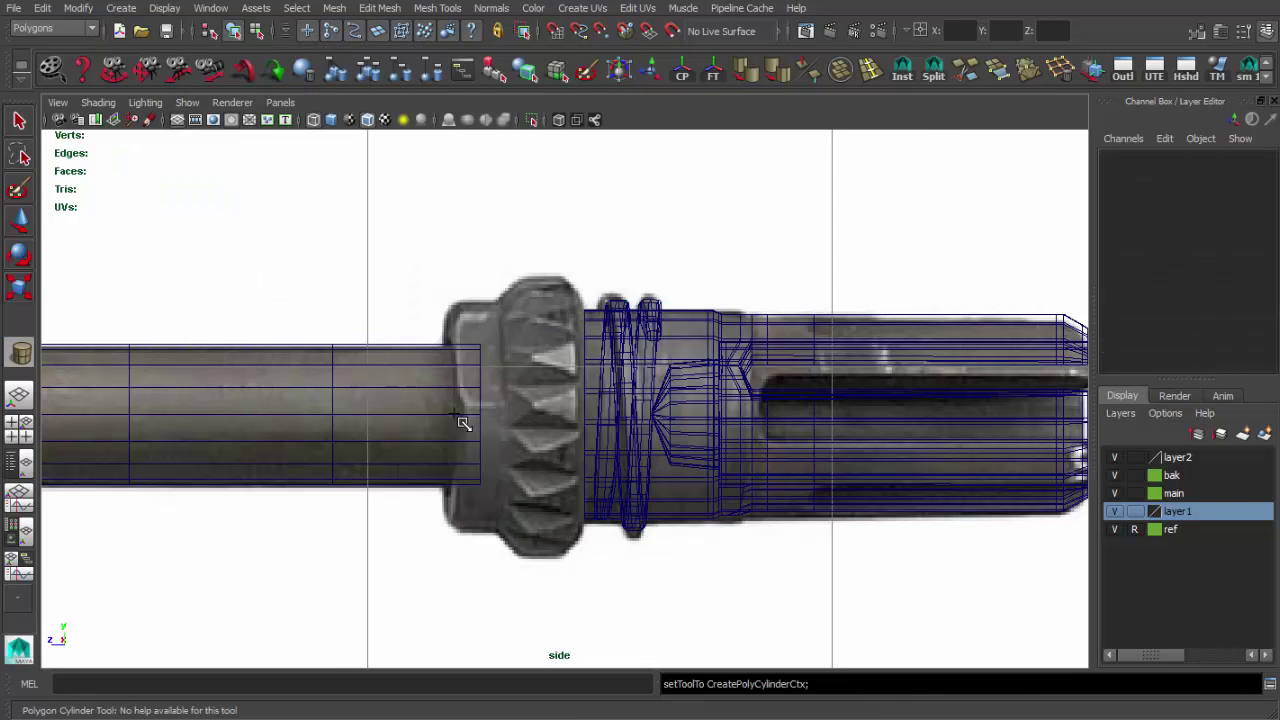
drag(570, 459, 578, 460)
scroll(1190, 260, down, 3)
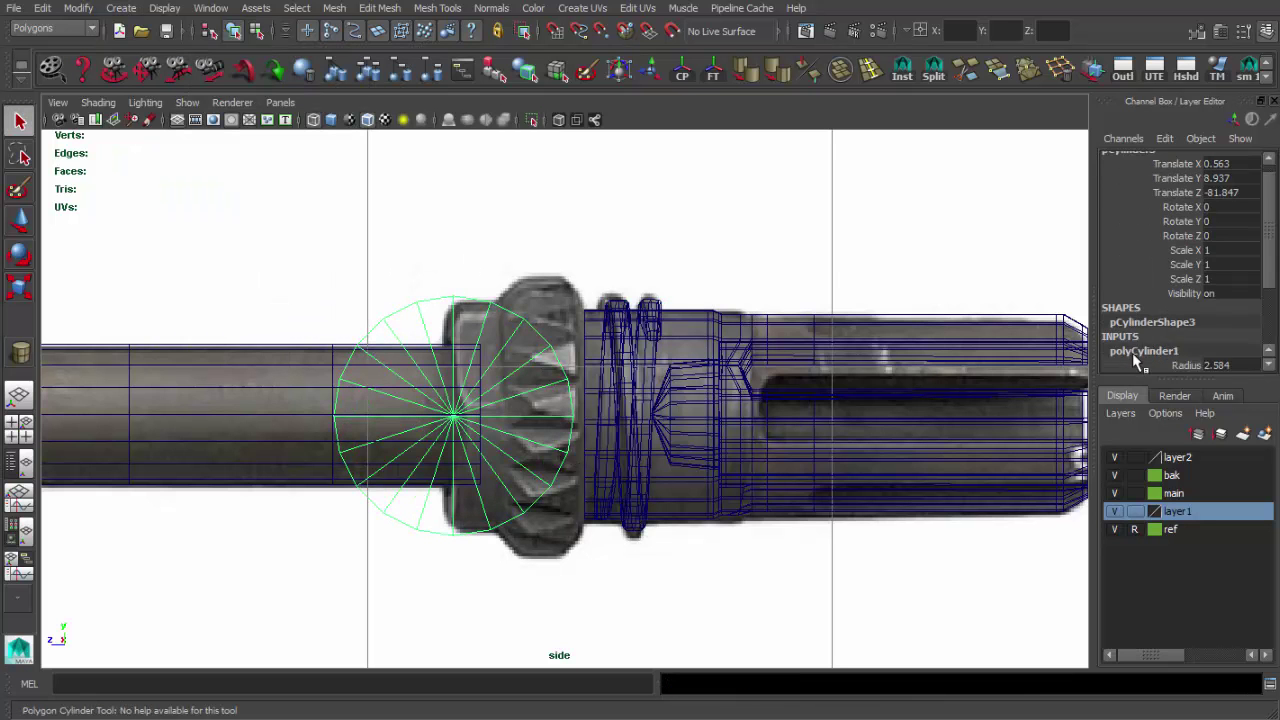
click(1215, 293)
text(90)
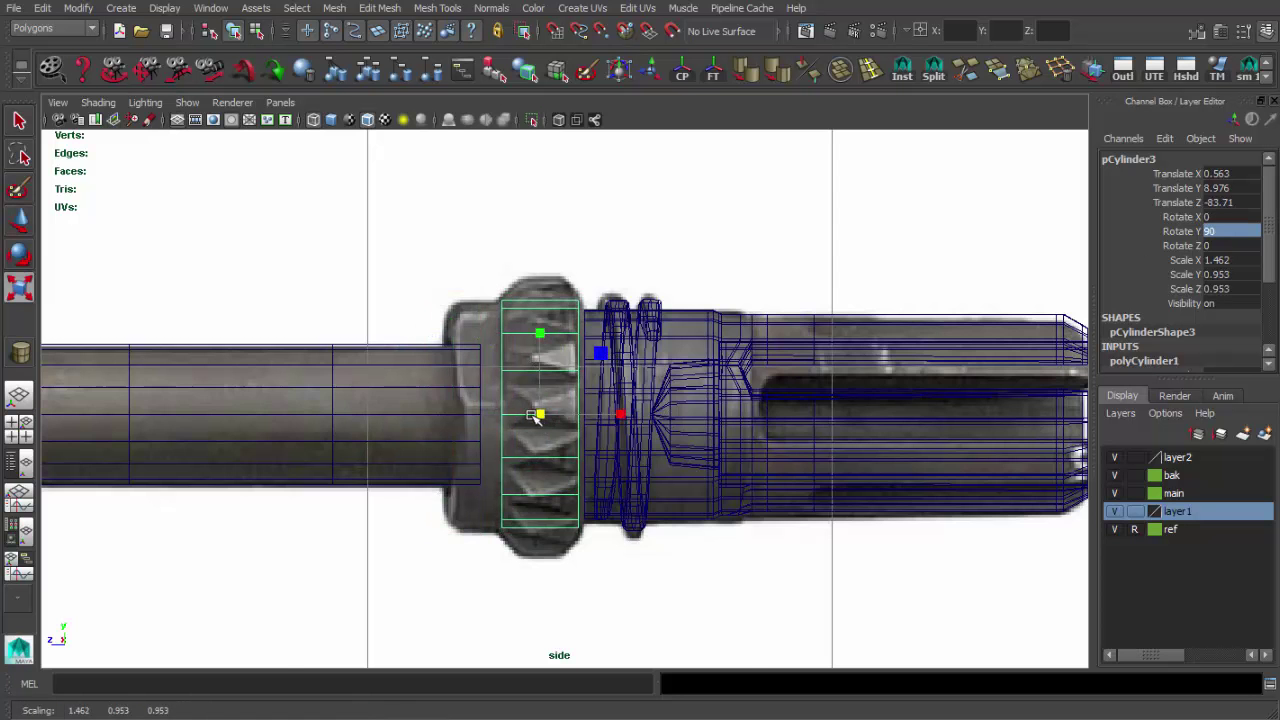
scroll(535, 415, up, 2)
Frame the new cylinder collar in perspective and select one of its outer faces
key(space)
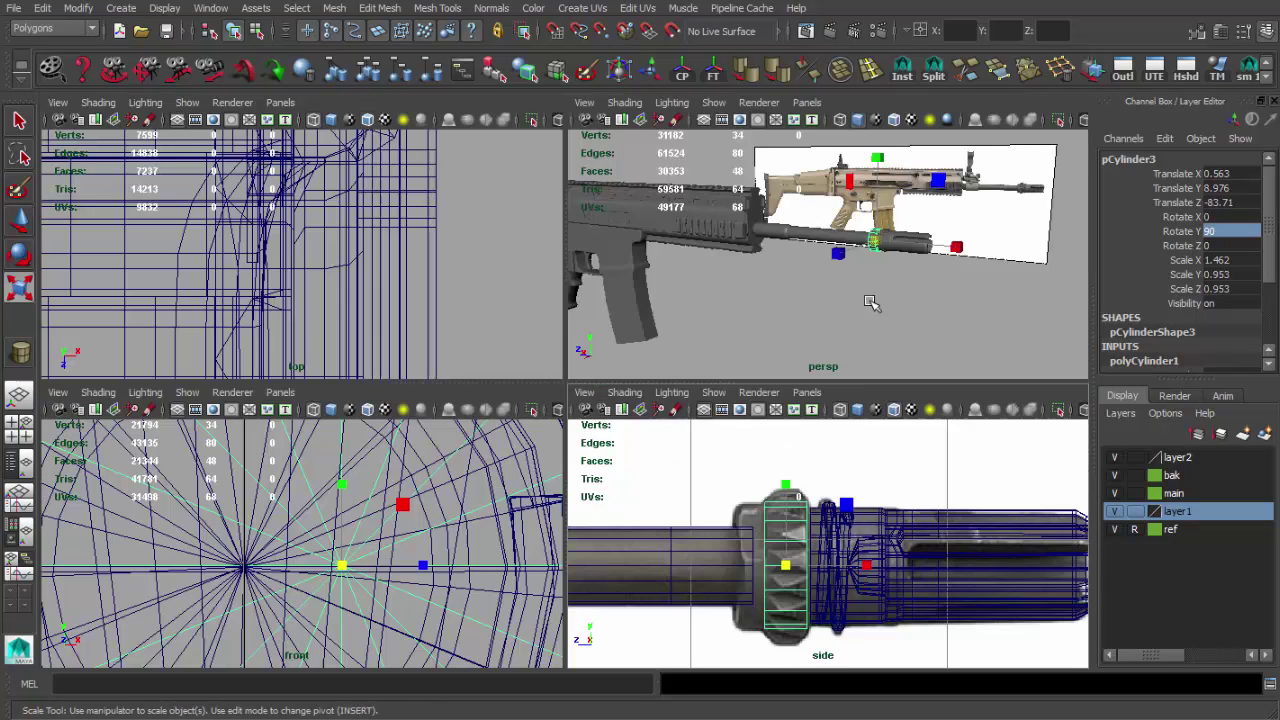
key(space)
key(f)
key(w)
alt+drag(800, 434, 665, 412)
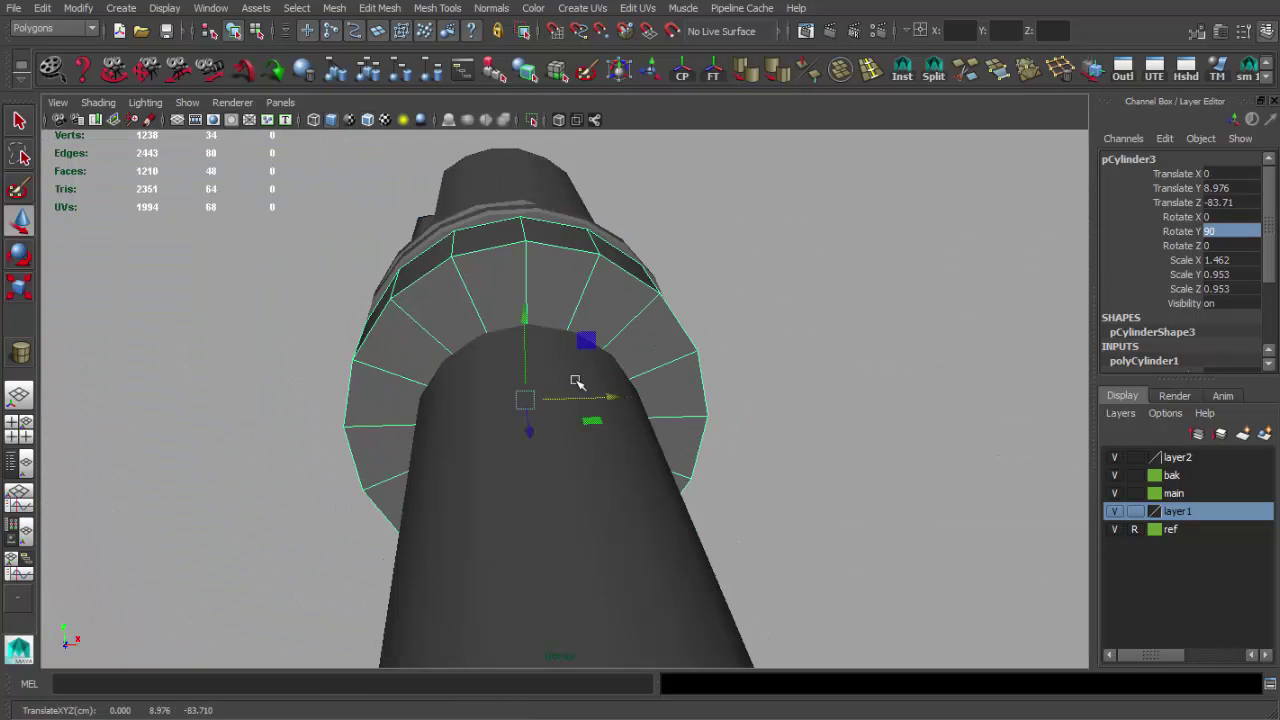
mouse_move(576, 382)
alt+mouse_down()
mouse_move(552, 286)
mouse_move(674, 329)
mouse_move(516, 342)
mouse_move(588, 334)
mouse_move(502, 430)
alt+mouse_up()
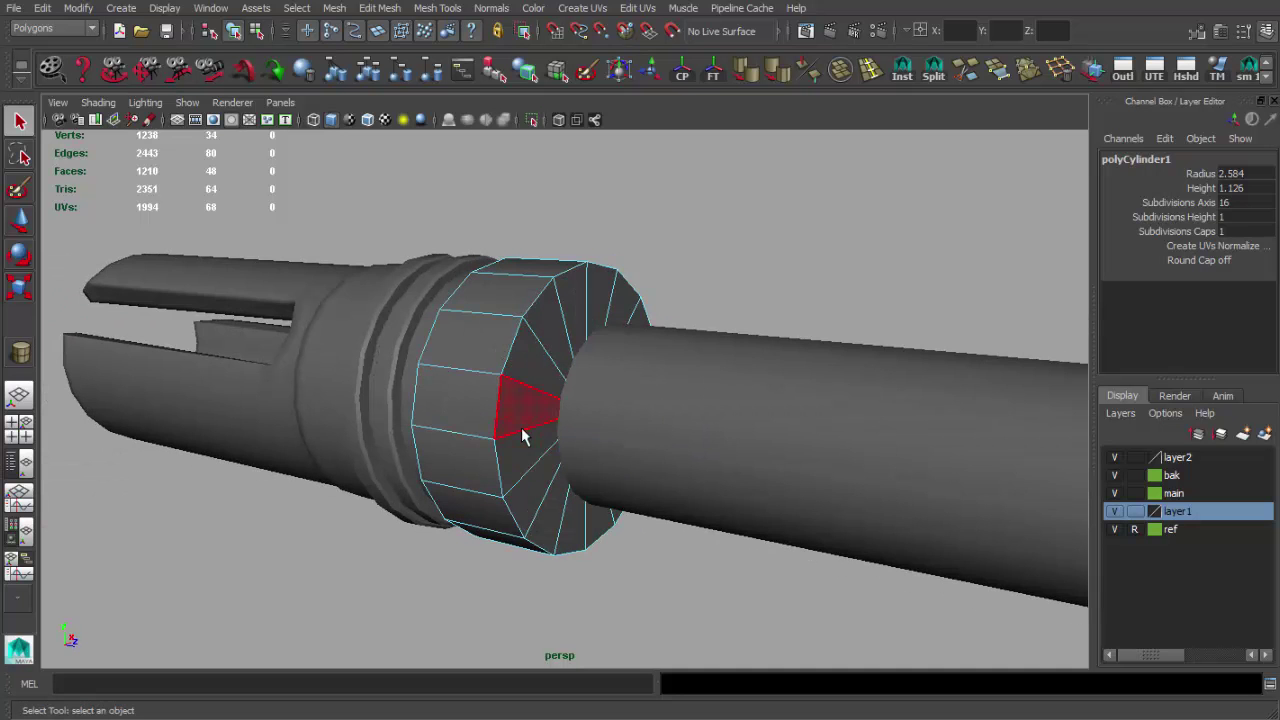
click(475, 352)
mouse_move(475, 352)
alt+mouse_down()
mouse_move(562, 270)
mouse_move(558, 501)
mouse_move(516, 309)
alt+mouse_up()
Extrude the ring's 16 outer faces outward and scale them down into spike tips
shift+right_drag(516, 309, 520, 358)
alt+drag(520, 358, 432, 595)
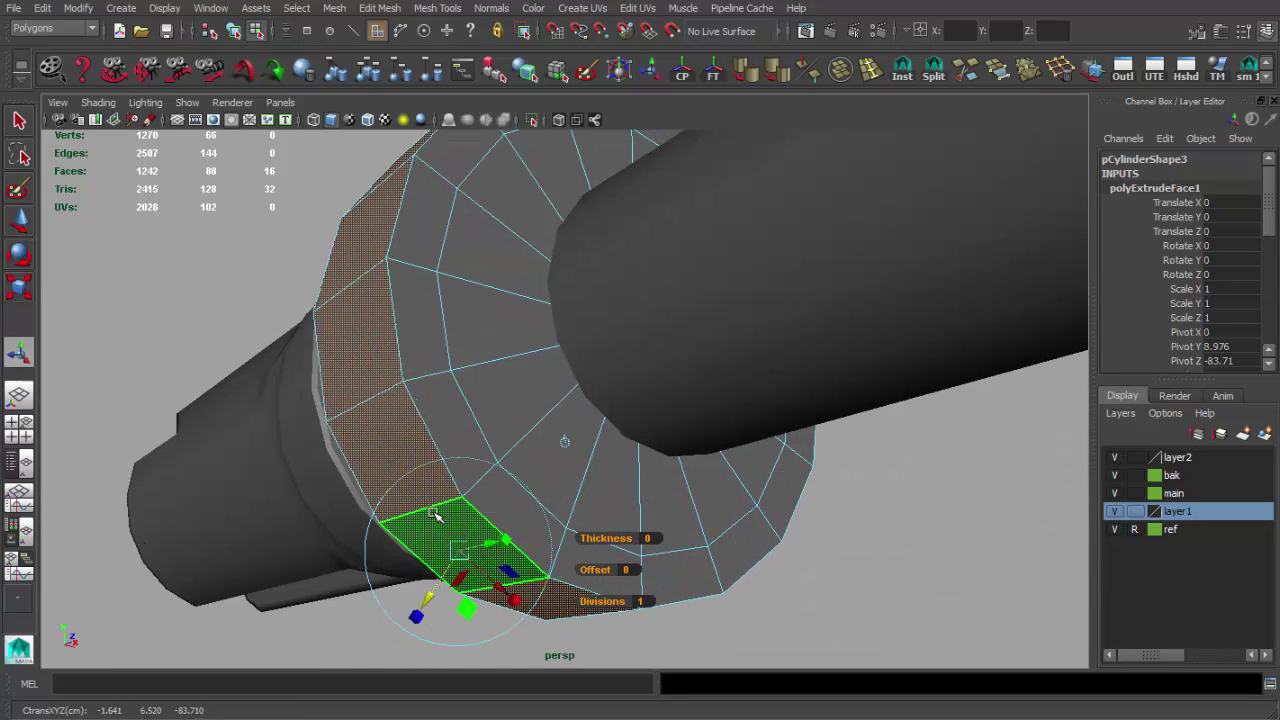
mouse_move(443, 553)
alt+mouse_down()
mouse_move(502, 563)
mouse_move(606, 473)
alt+mouse_up()
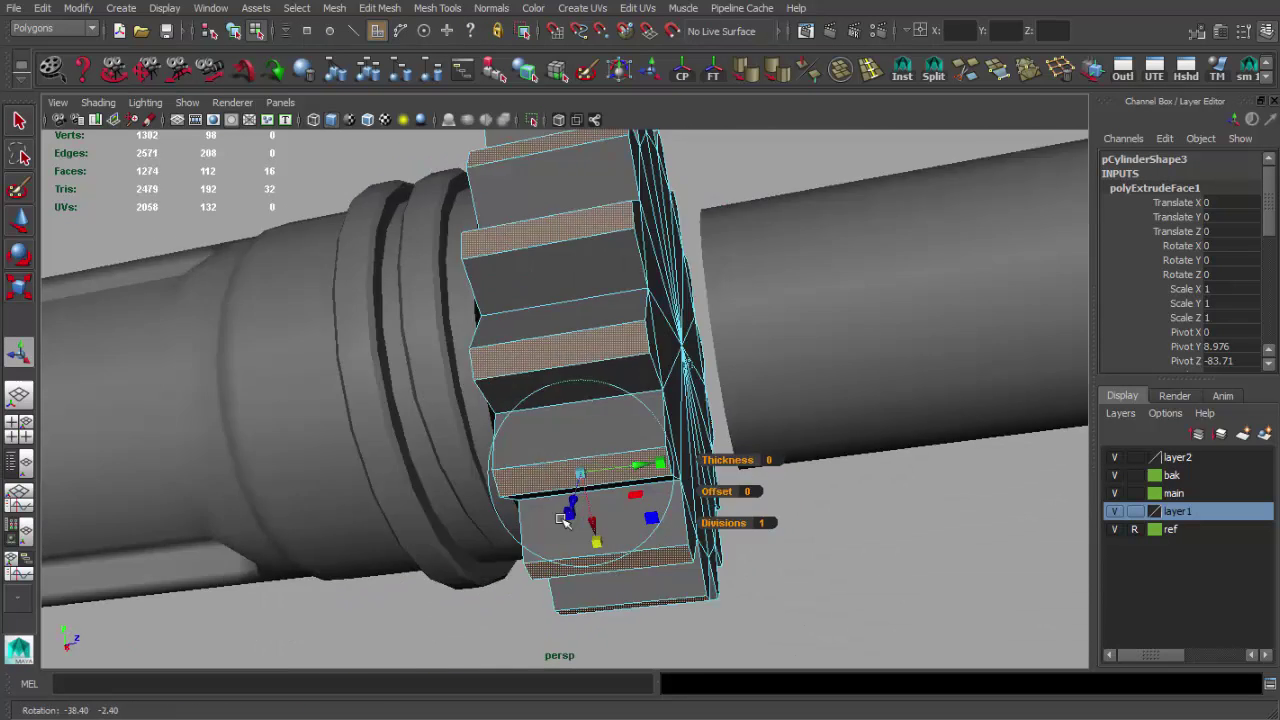
alt+drag(620, 540, 644, 503)
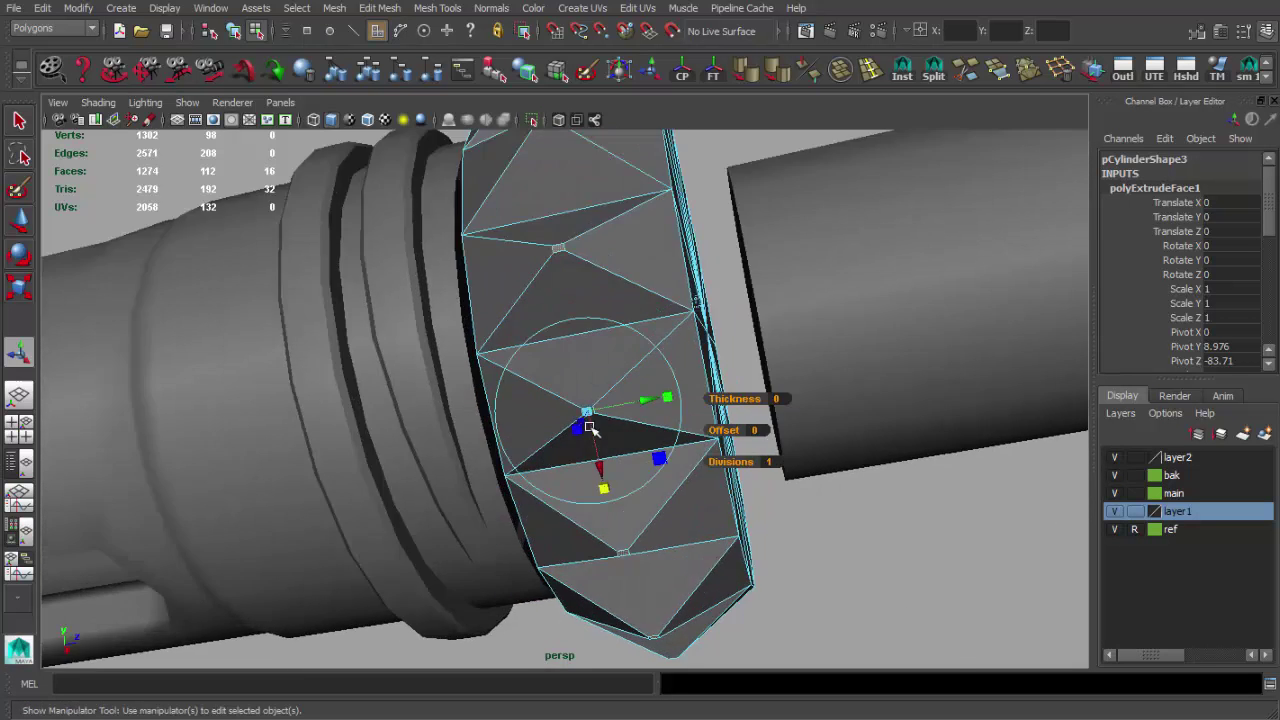
scroll(644, 503, up, 5)
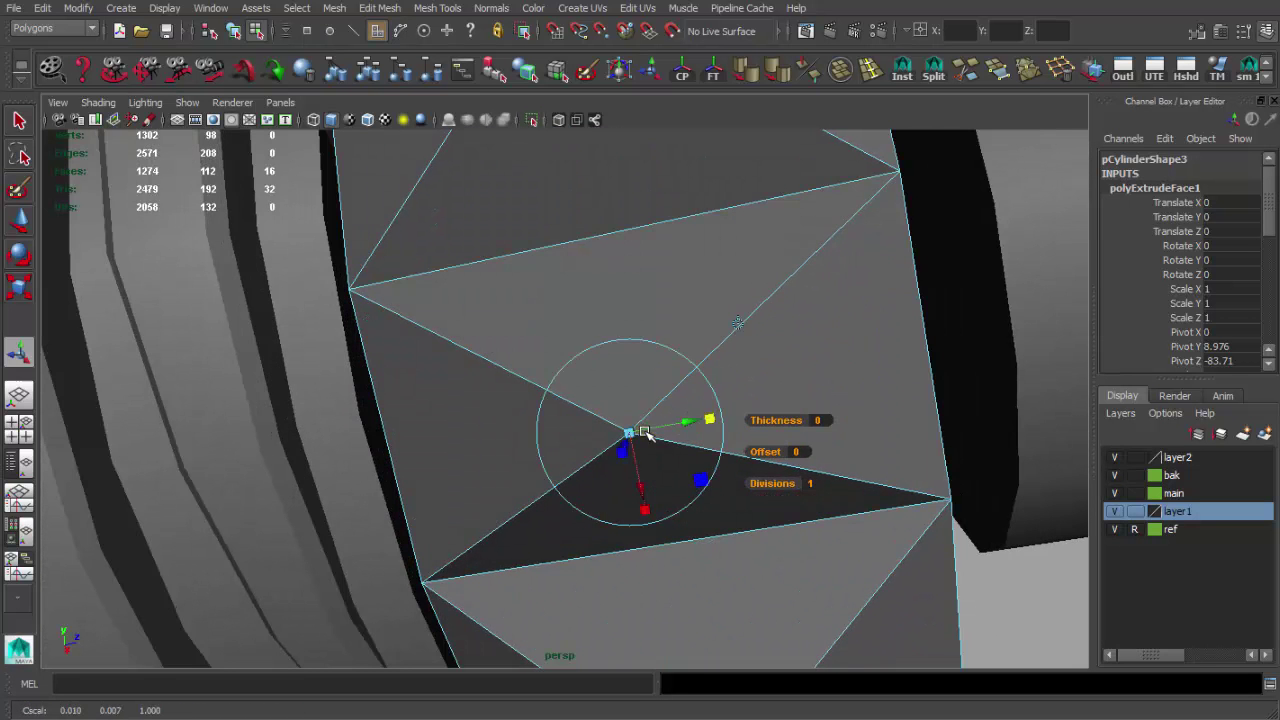
scroll(645, 432, down, 10)
scroll(630, 427, up, 5)
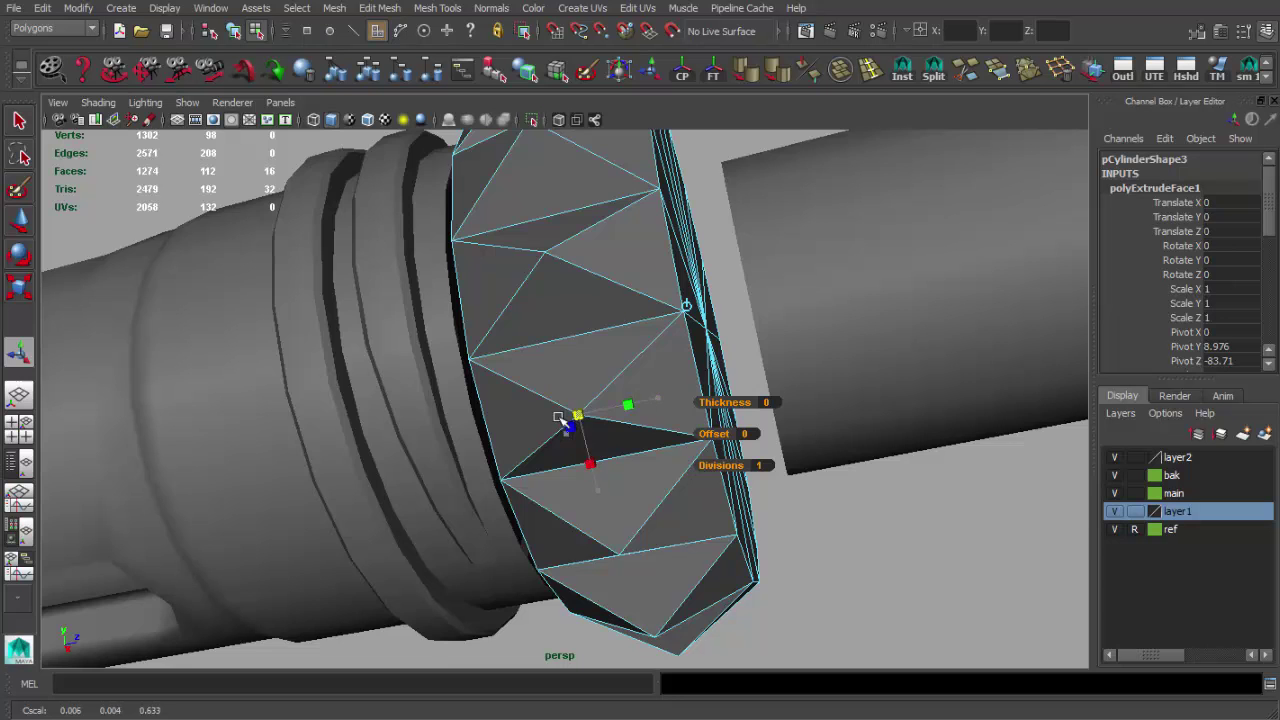
mouse_move(566, 425)
alt+mouse_down()
mouse_move(406, 523)
mouse_move(600, 371)
alt+mouse_up()
Merge each spike's tip vertices into a single pointed vertex
key(q)
click(447, 219)
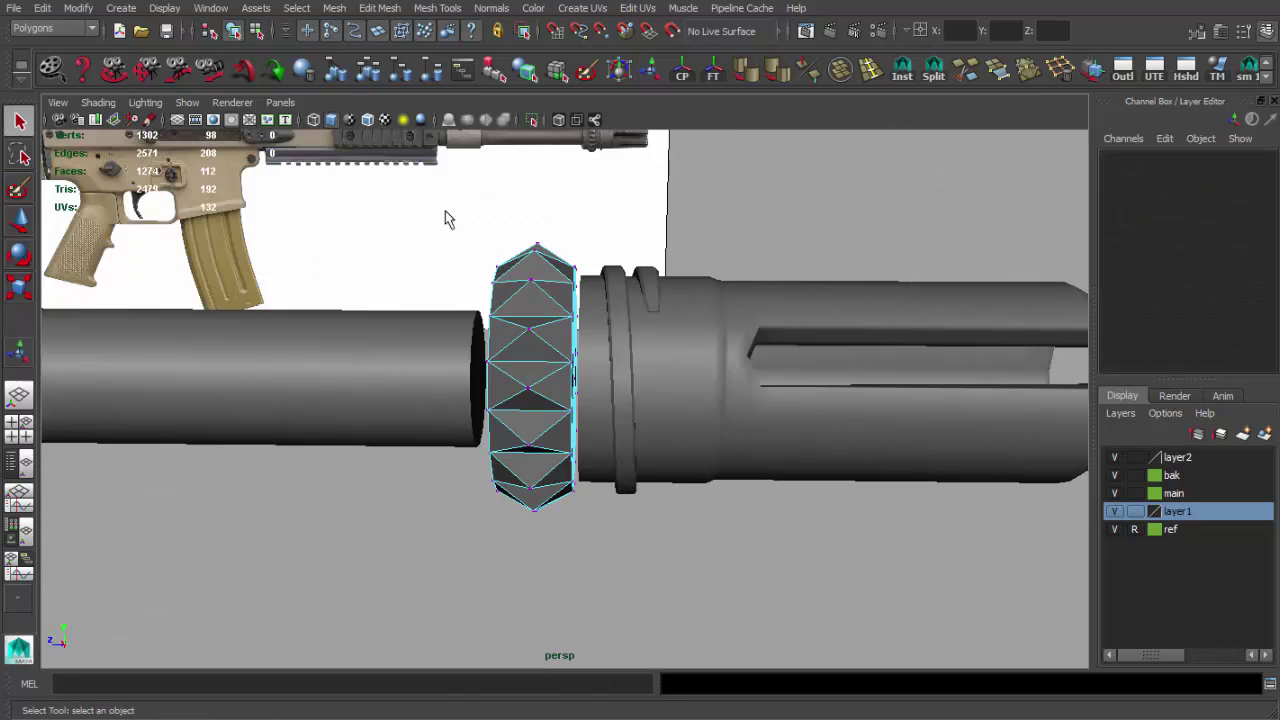
alt+drag(447, 219, 593, 393)
shift+right_drag(598, 348, 680, 323)
alt+drag(680, 323, 571, 366)
scroll(520, 235, up, 3)
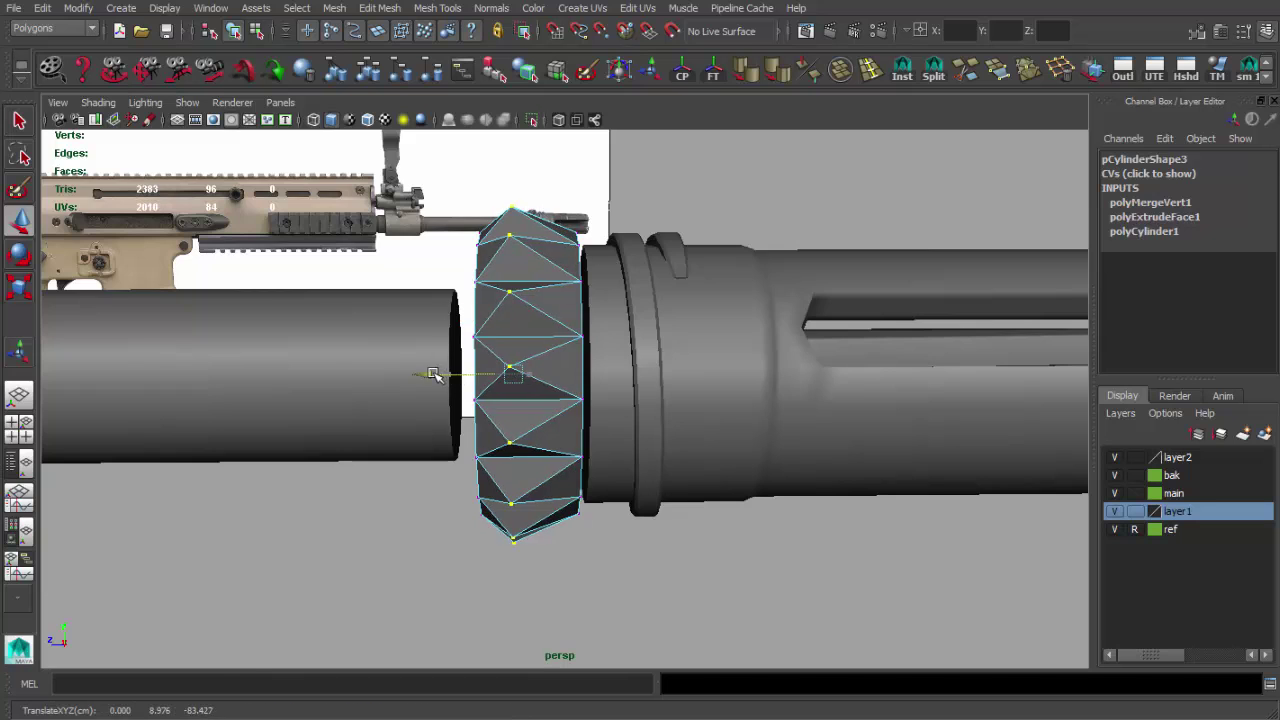
Select the ring's inner cap faces for scaling and check them from a straight side view
key(q)
key(F8)
mouse_move(491, 343)
alt+mouse_down()
mouse_move(614, 434)
mouse_move(548, 366)
alt+mouse_up()
key(4)
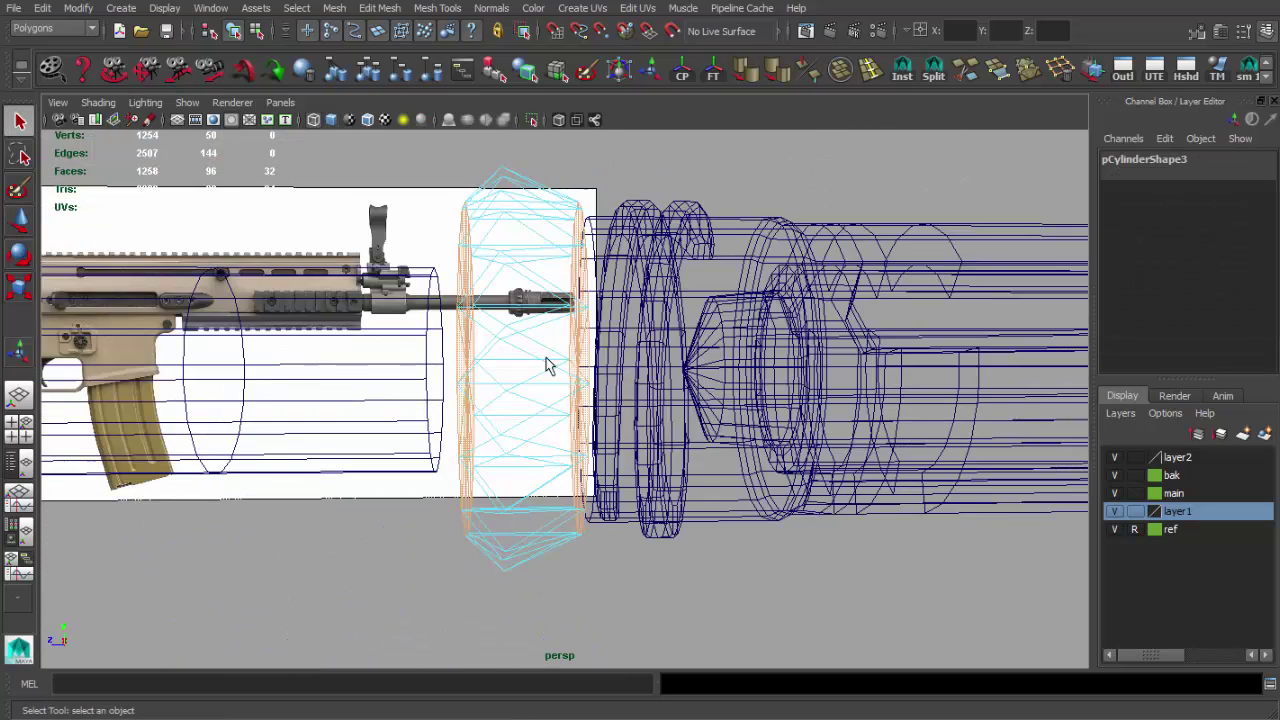
key(5)
alt+drag(505, 437, 608, 466)
key(r)
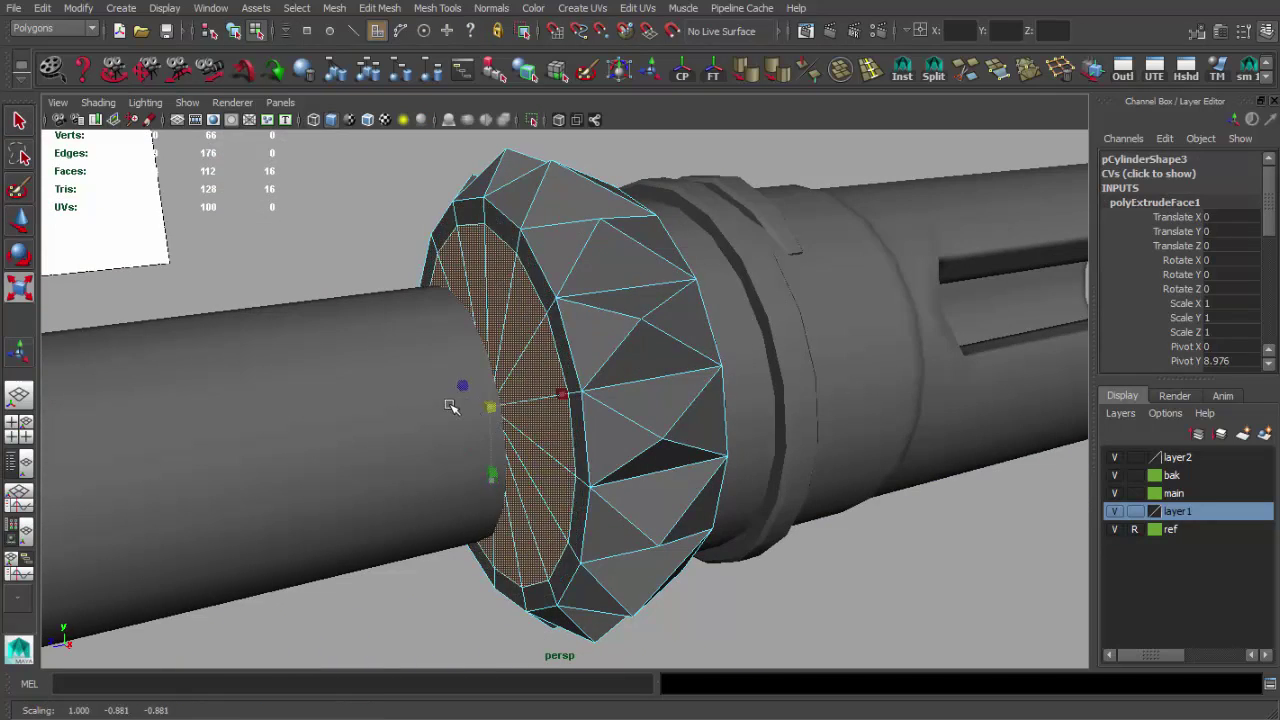
mouse_move(478, 412)
alt+mouse_down()
mouse_move(374, 402)
mouse_move(694, 391)
mouse_move(563, 409)
mouse_move(431, 389)
mouse_move(369, 395)
mouse_move(563, 429)
mouse_move(586, 420)
mouse_move(686, 209)
alt+mouse_up()
mouse_move(585, 578)
alt+mouse_down()
mouse_move(551, 608)
mouse_move(643, 485)
alt+mouse_up()
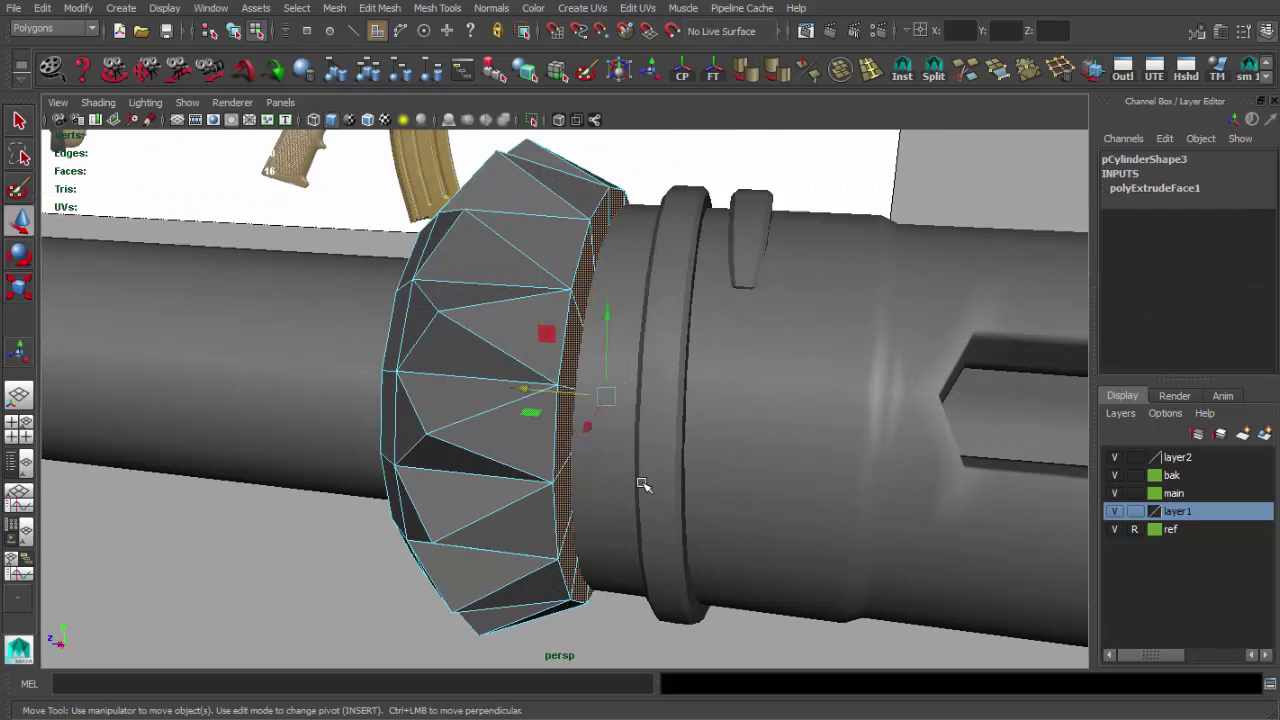
mouse_move(519, 384)
alt+mouse_down()
mouse_move(613, 398)
mouse_move(634, 394)
mouse_move(629, 371)
mouse_move(623, 380)
mouse_move(761, 403)
alt+mouse_up()
Return to object mode with the spiked ring selected and check it in side view
key(r)
key(F8)
key(q)
mouse_move(708, 131)
alt+mouse_down()
mouse_move(686, 317)
mouse_move(891, 366)
mouse_move(560, 391)
alt+mouse_up()
key(space)
key(space)
key(r)
scroll(497, 401, up, 2)
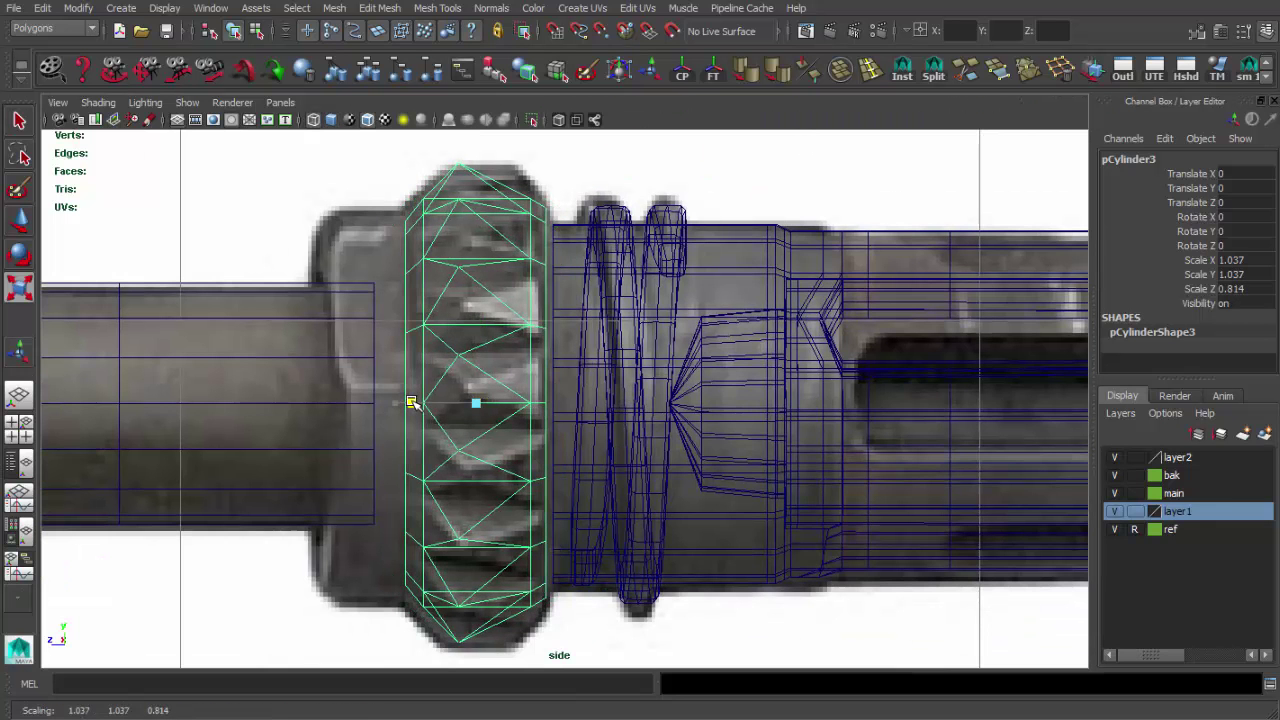
Extrude the spiked ring's inner cap faces again and scale them inward around the barrel
key(space)
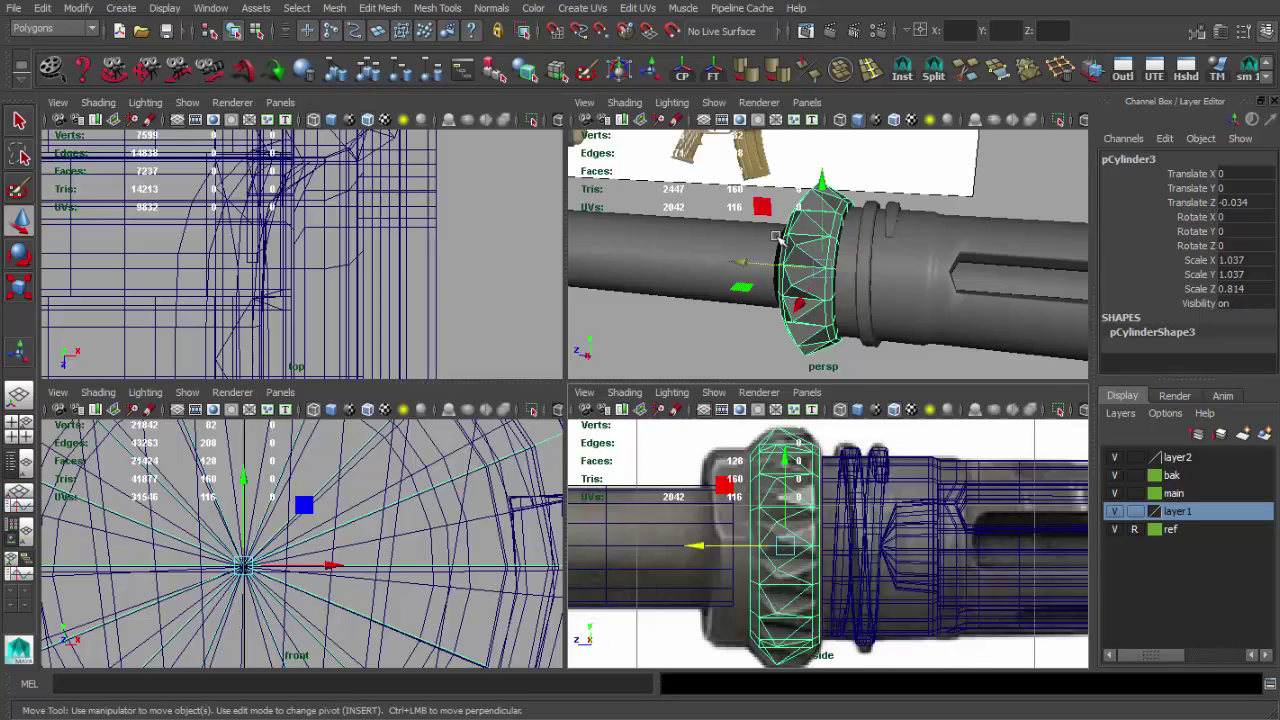
key(space)
mouse_move(409, 479)
alt+mouse_down()
mouse_move(571, 371)
mouse_move(586, 371)
mouse_move(620, 425)
mouse_move(497, 447)
mouse_move(689, 457)
alt+mouse_up()
key(4)
key(q)
click(620, 425)
key(5)
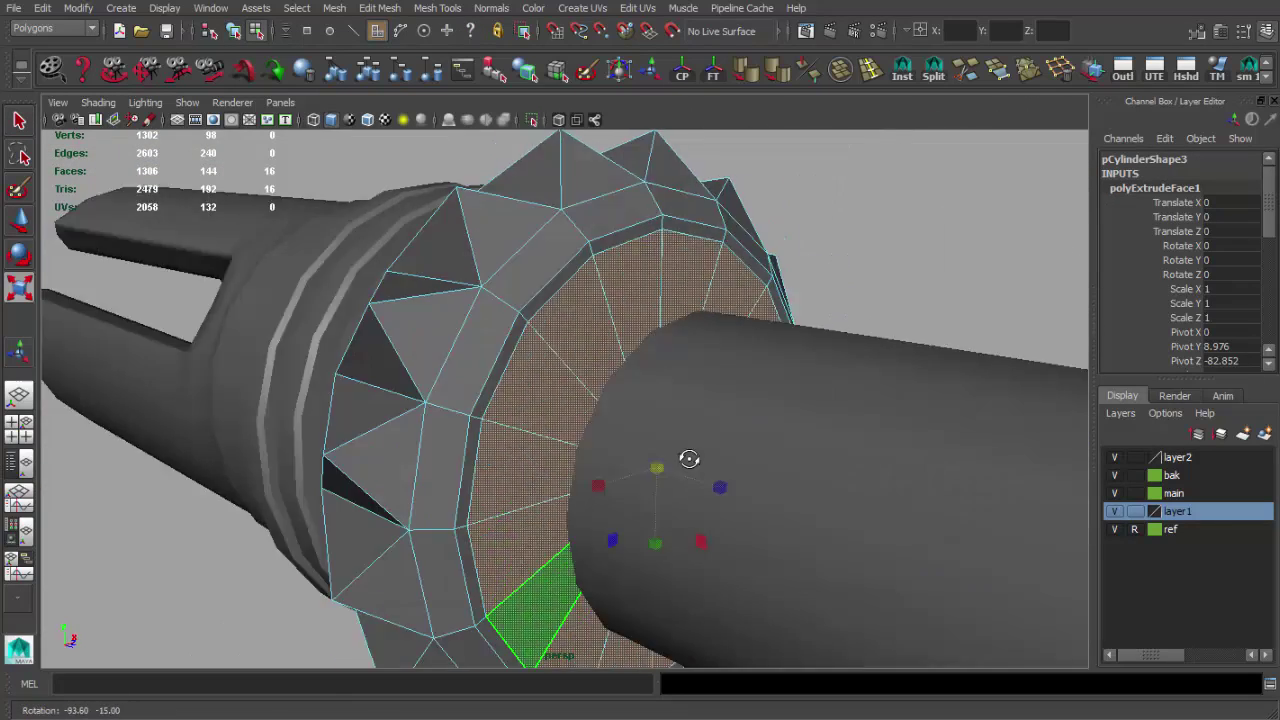
key(ctrl+e)
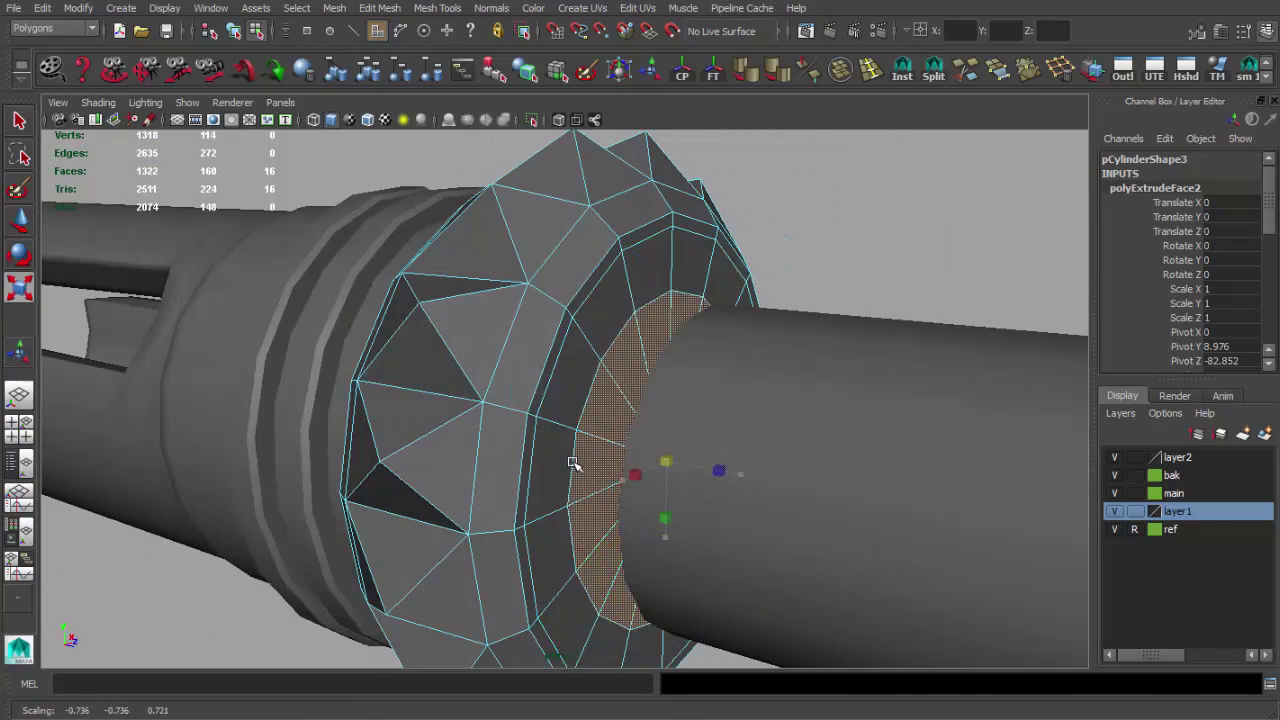
alt+drag(573, 463, 640, 440)
Insert an edge loop on the collar's base band and review the bevel settings
click(902, 70)
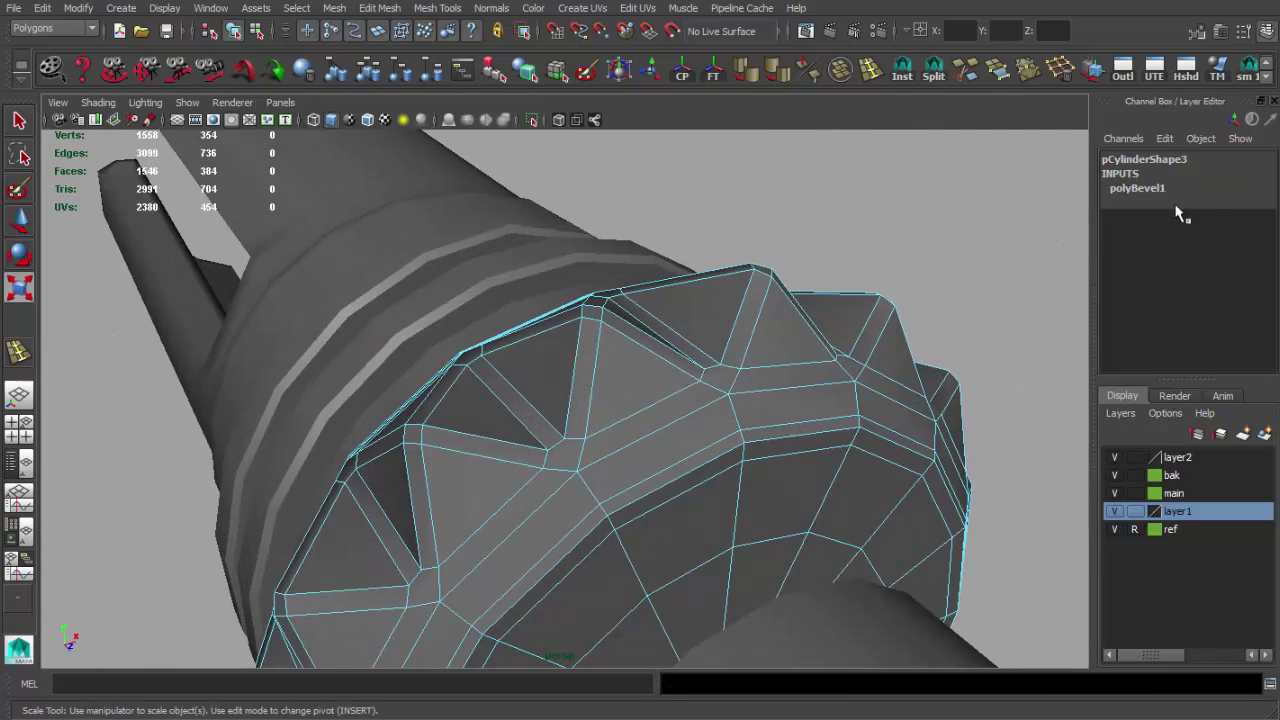
click(1137, 188)
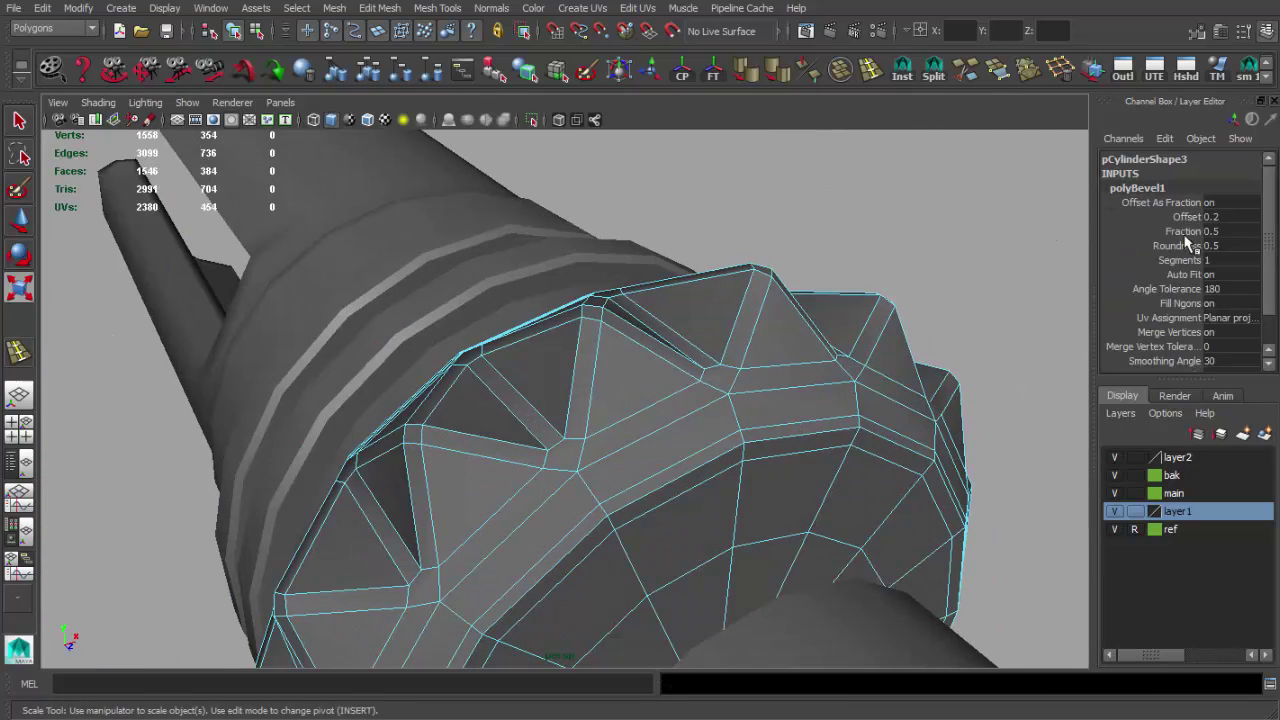
alt+drag(819, 267, 706, 271)
click(794, 337)
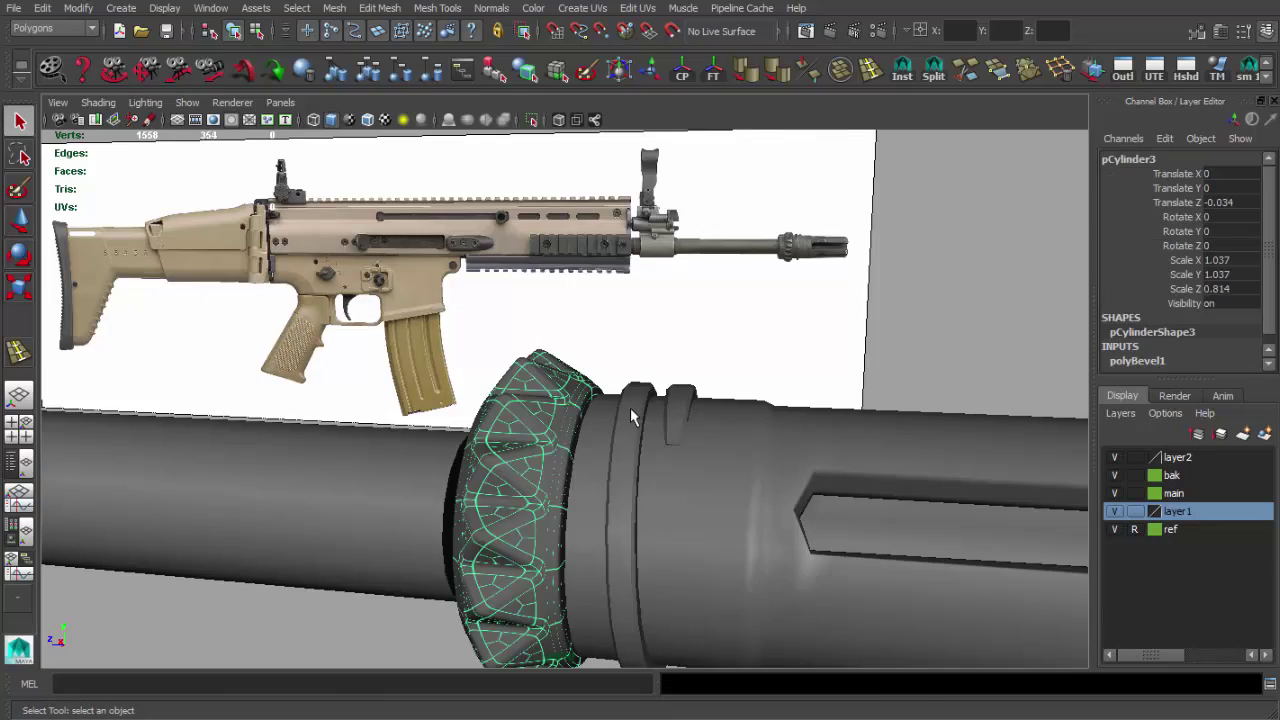
alt+drag(700, 390, 538, 413)
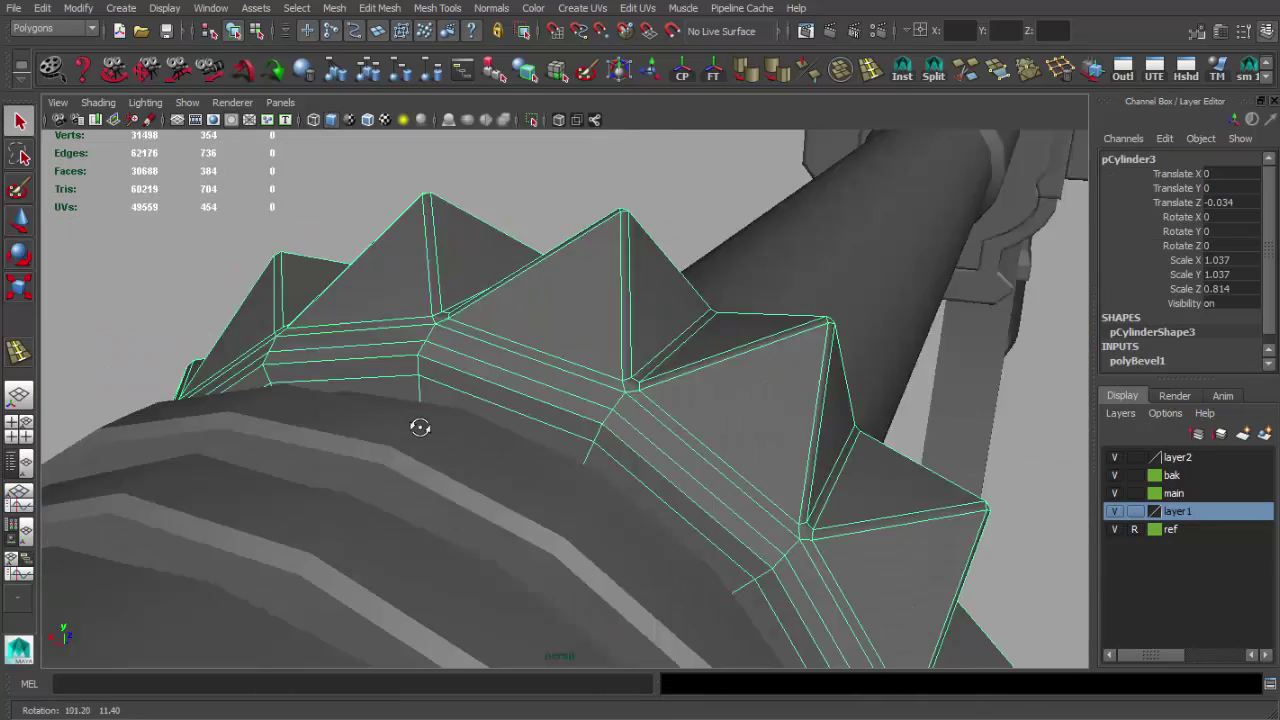
key(ctrl+z)
key(ctrl+z)
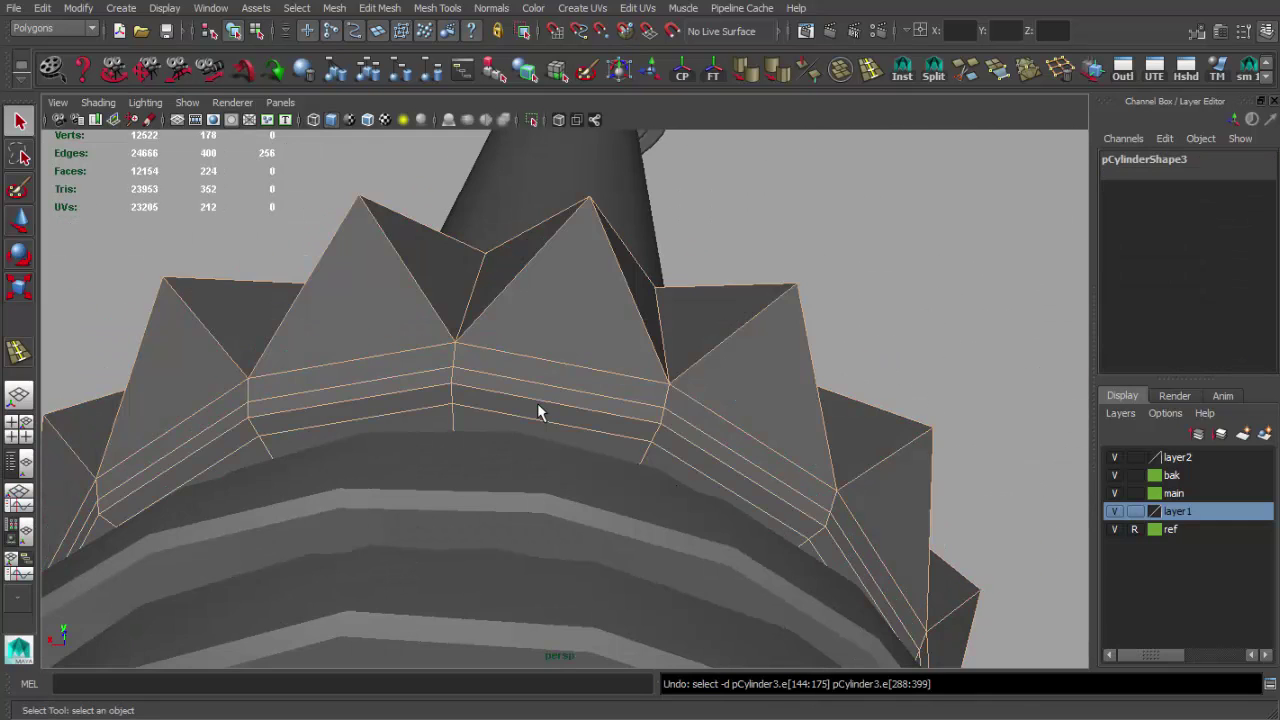
Frame the collar in the four-view layout, then return to a full perspective view
mouse_move(538, 413)
alt+mouse_down()
mouse_move(457, 400)
mouse_move(537, 423)
mouse_move(691, 423)
alt+mouse_up()
key(space)
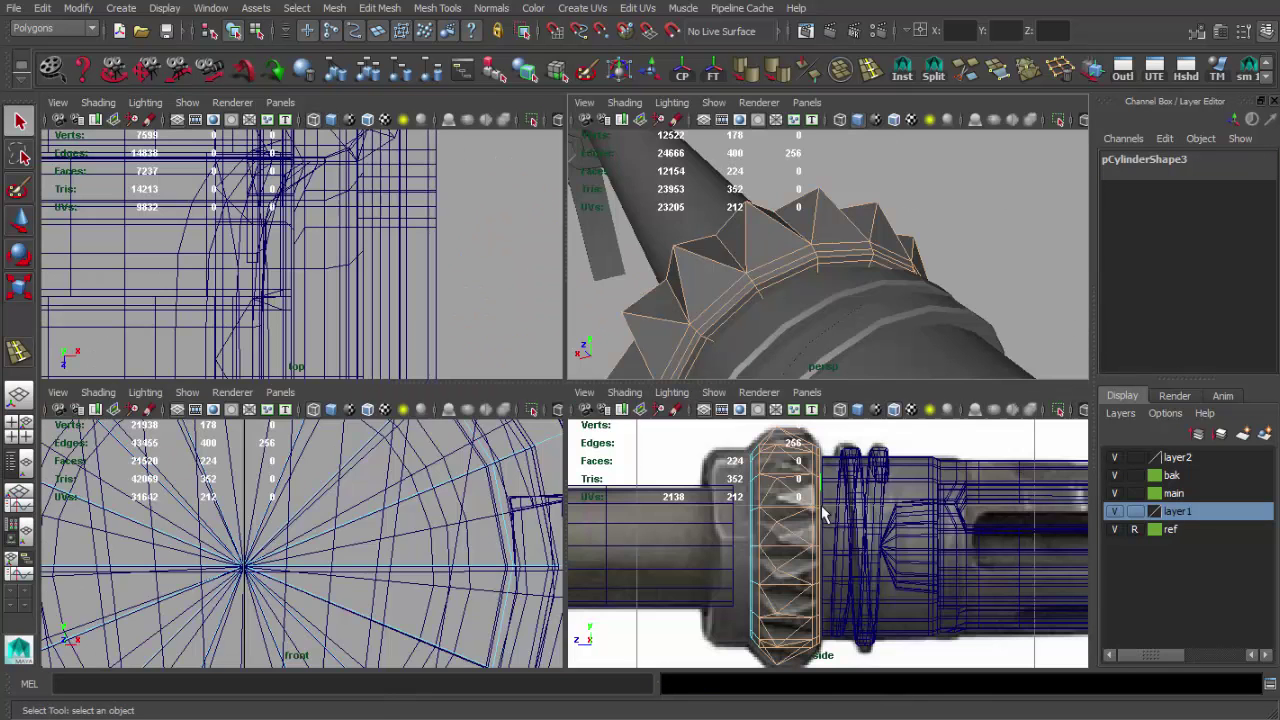
key(f)
alt+drag(838, 365, 872, 282)
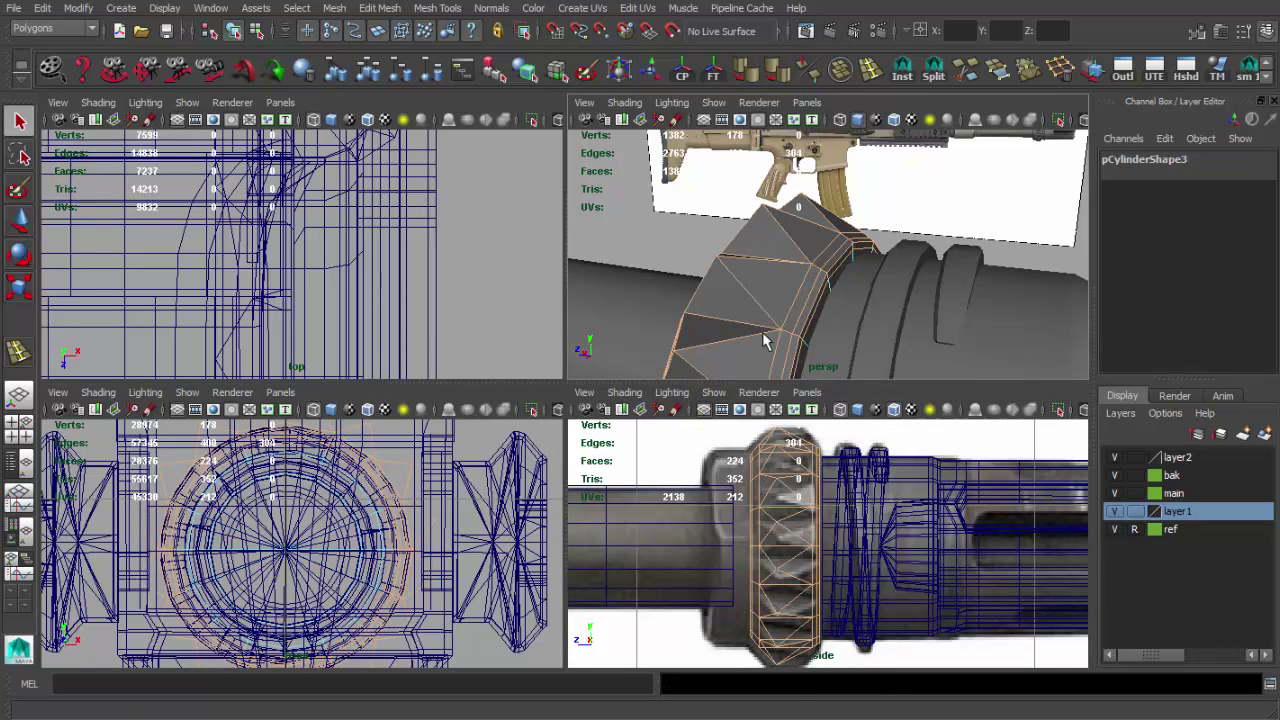
key(space)
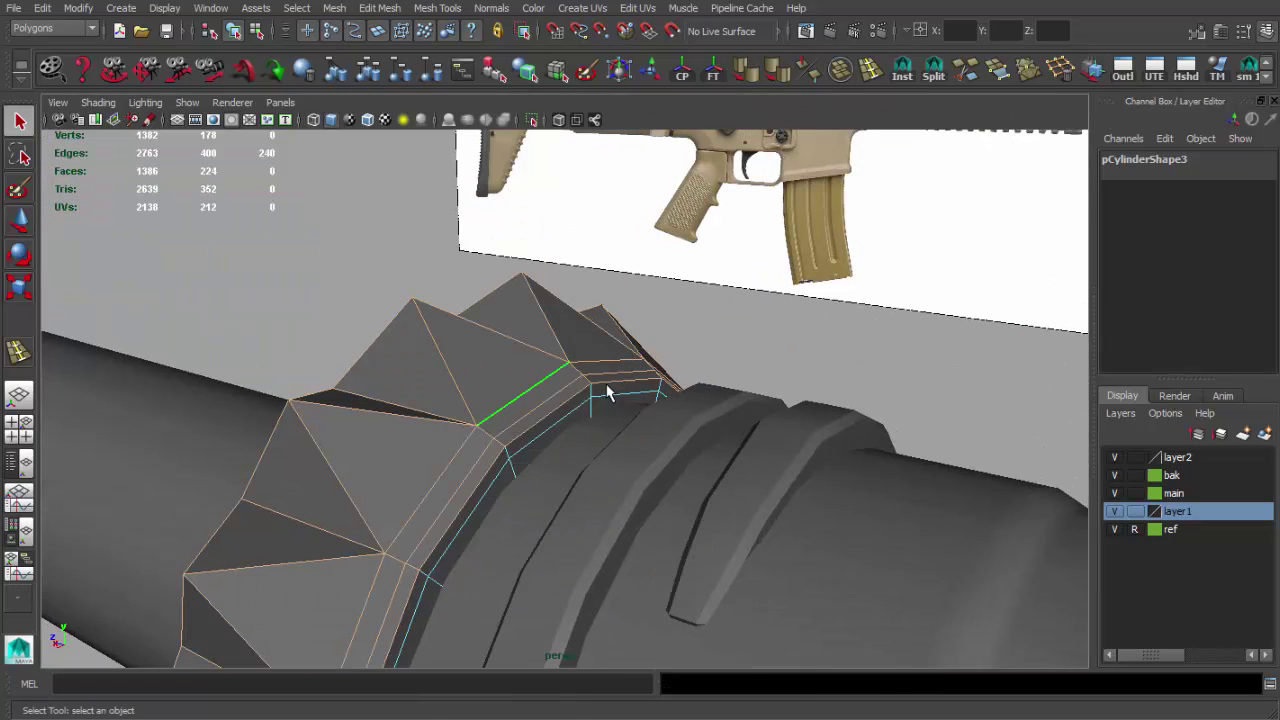
alt+drag(563, 387, 745, 362)
Select the spiked muzzle ring and frame it in a close-up view
click(683, 265)
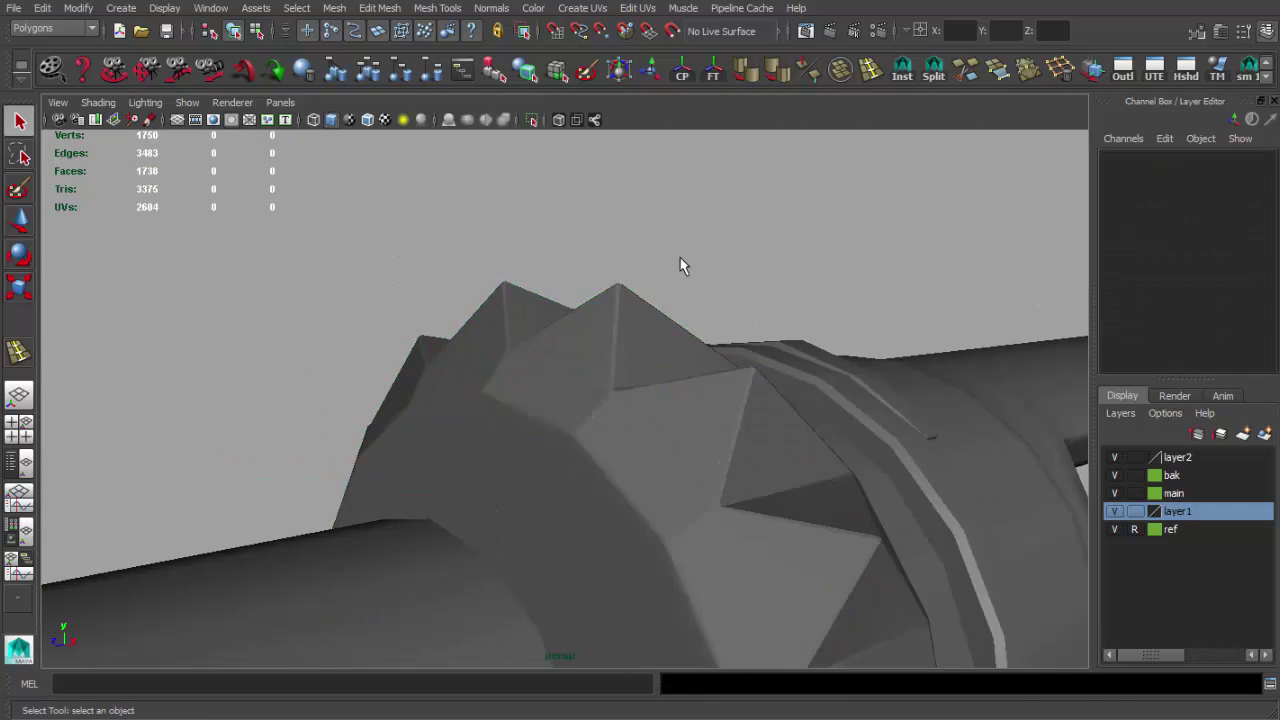
click(686, 266)
mouse_move(686, 266)
alt+mouse_down()
mouse_move(689, 323)
mouse_move(821, 428)
mouse_move(460, 400)
mouse_move(549, 366)
alt+mouse_up()
mouse_move(549, 366)
alt+right_down()
mouse_move(616, 377)
mouse_move(737, 437)
mouse_move(780, 400)
mouse_move(643, 523)
alt+right_up()
mouse_move(643, 523)
alt+mouse_down()
mouse_move(672, 544)
mouse_move(503, 500)
mouse_move(651, 471)
mouse_move(673, 99)
alt+mouse_up()
click(503, 500)
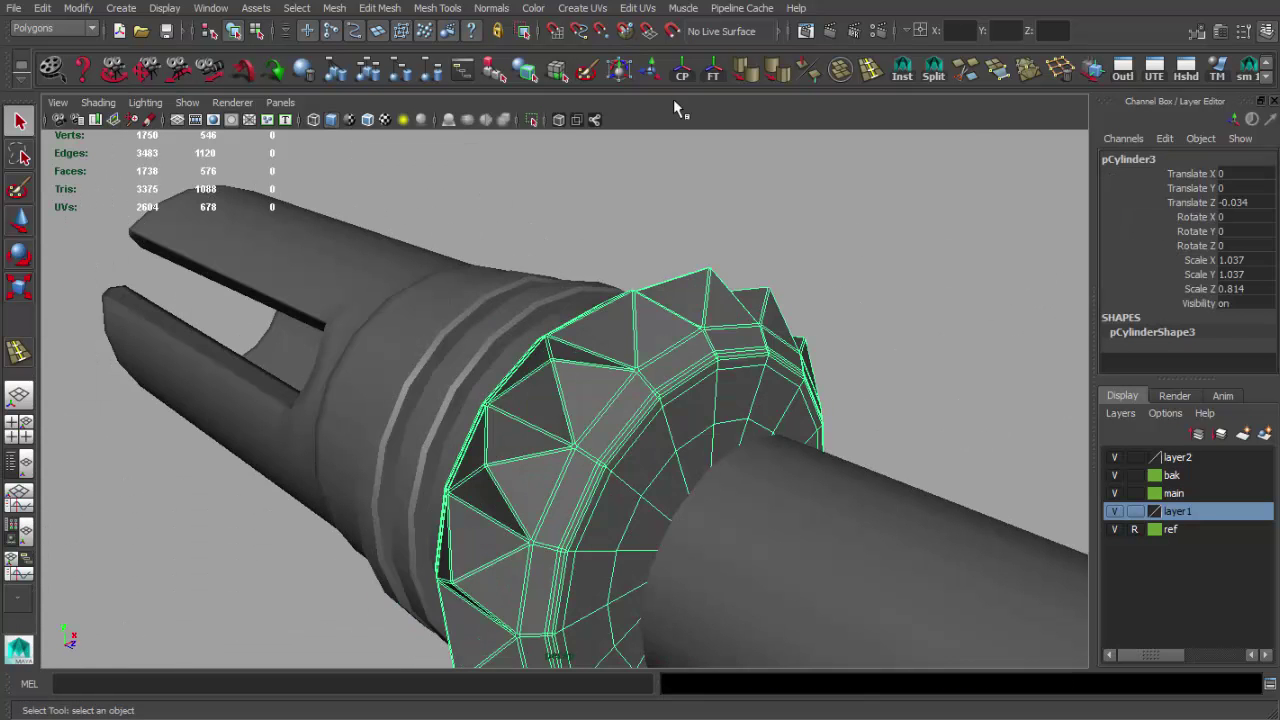
click(859, 236)
alt+drag(859, 236, 865, 357)
click(865, 357)
key(f)
mouse_move(814, 423)
alt+mouse_down()
mouse_move(652, 410)
mouse_move(617, 443)
mouse_move(1000, 296)
alt+mouse_up()
Delete the extra edge from the collar's bevelled band and check the cleaned-up band
key(z)
key(z)
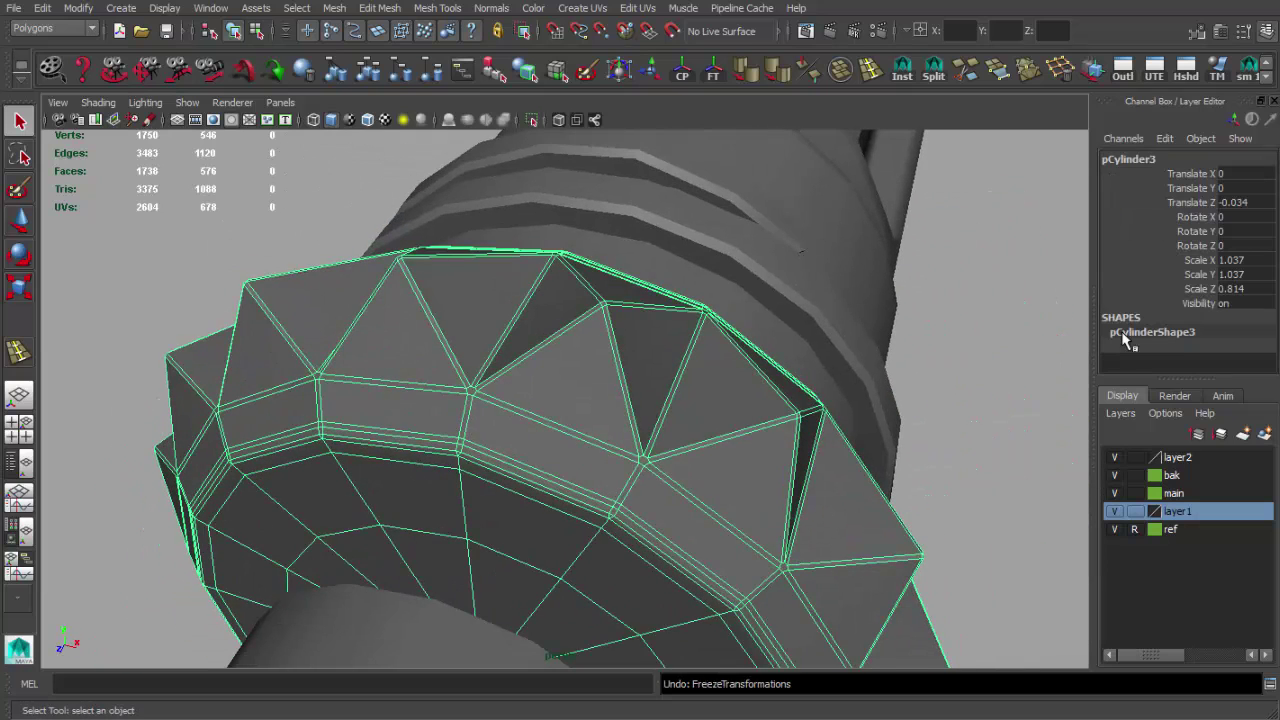
key(z)
key(z)
click(1150, 365)
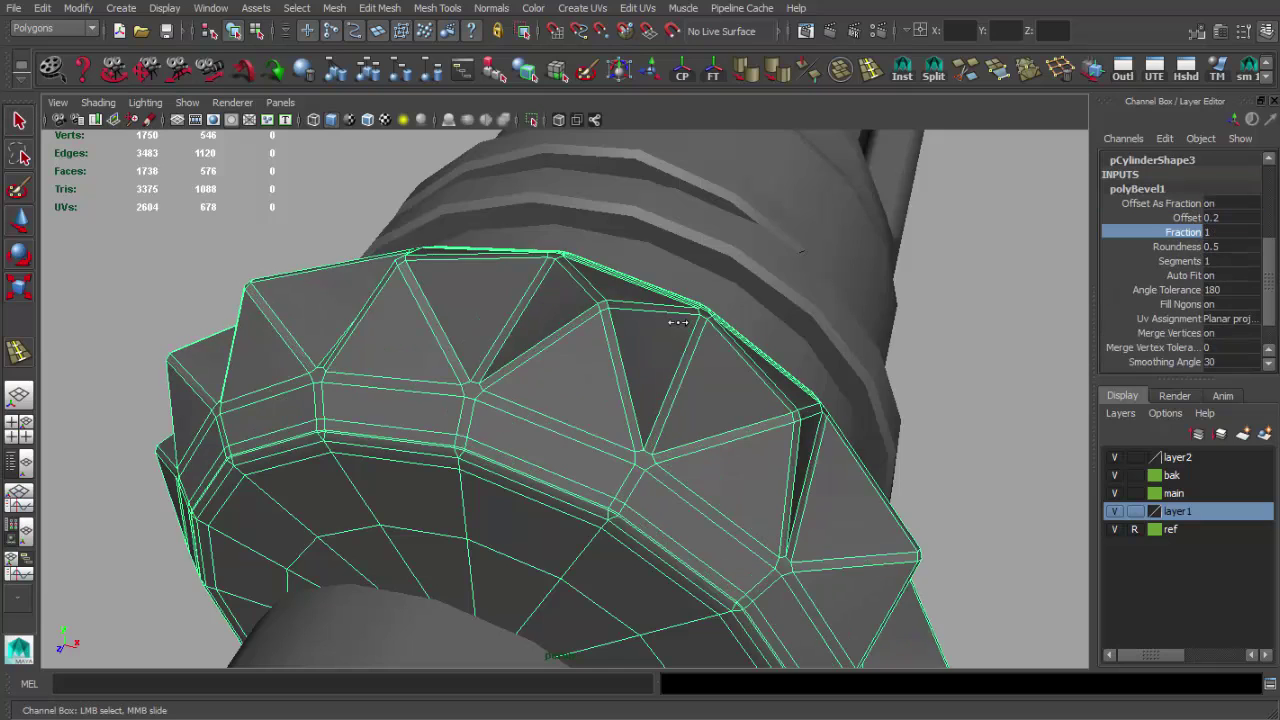
alt+drag(673, 340, 771, 386)
scroll(606, 400, up, 5)
right_drag(680, 385, 716, 311)
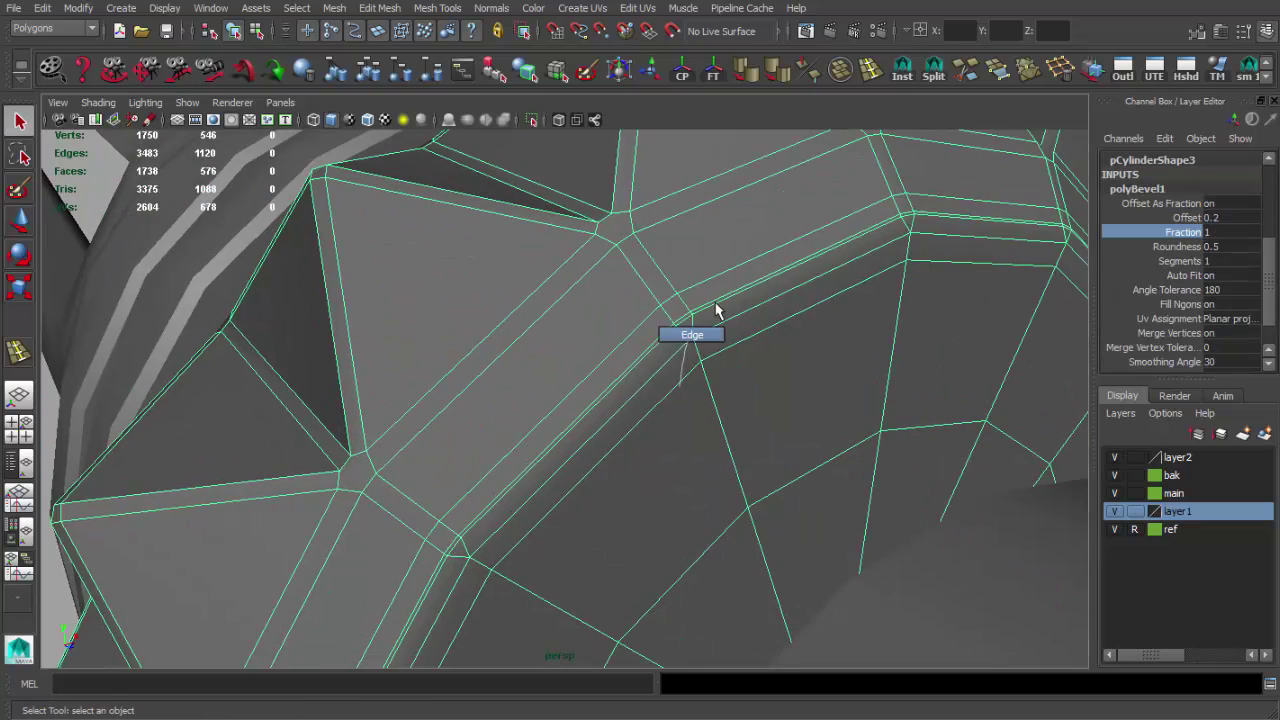
scroll(862, 290, down, 5)
scroll(829, 283, up, 5)
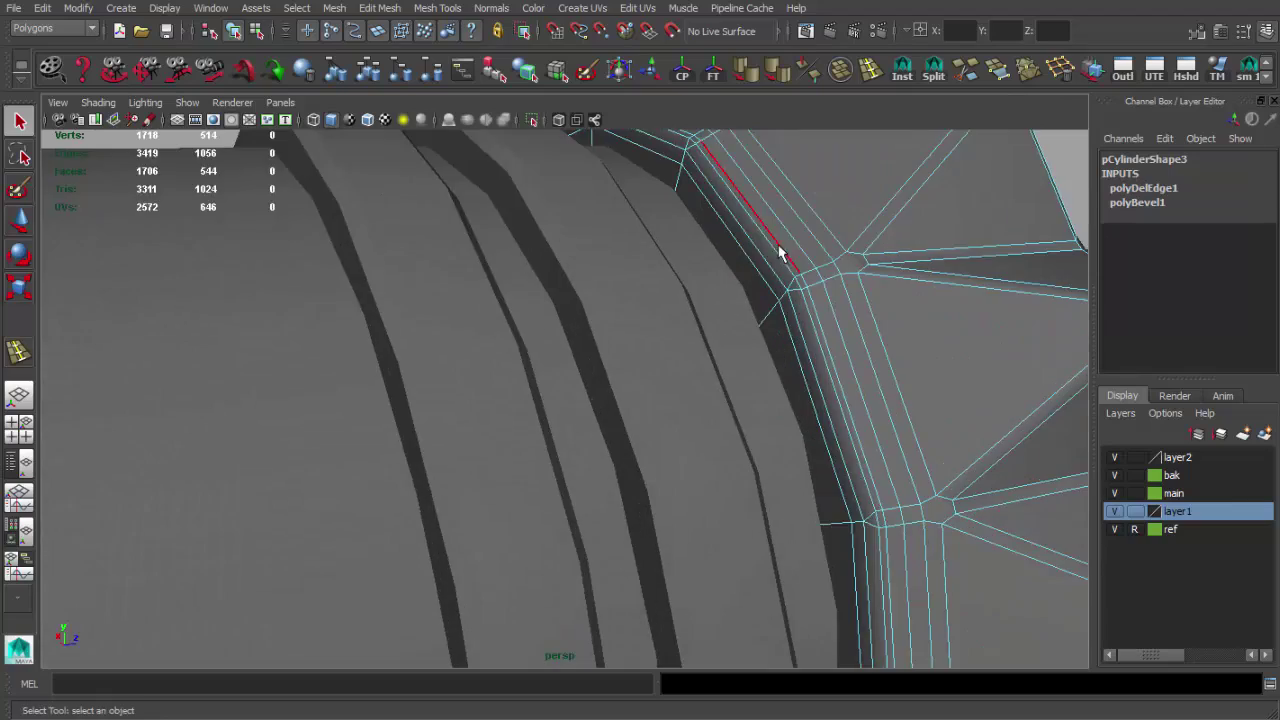
click(786, 257)
key(ctrl+Delete)
scroll(786, 257, down, 5)
mouse_move(737, 343)
alt+mouse_down()
mouse_move(757, 359)
mouse_move(386, 314)
mouse_move(632, 299)
mouse_move(700, 309)
alt+mouse_up()
Reselect the collar with scaling active and view it from the side against the reference
click(834, 282)
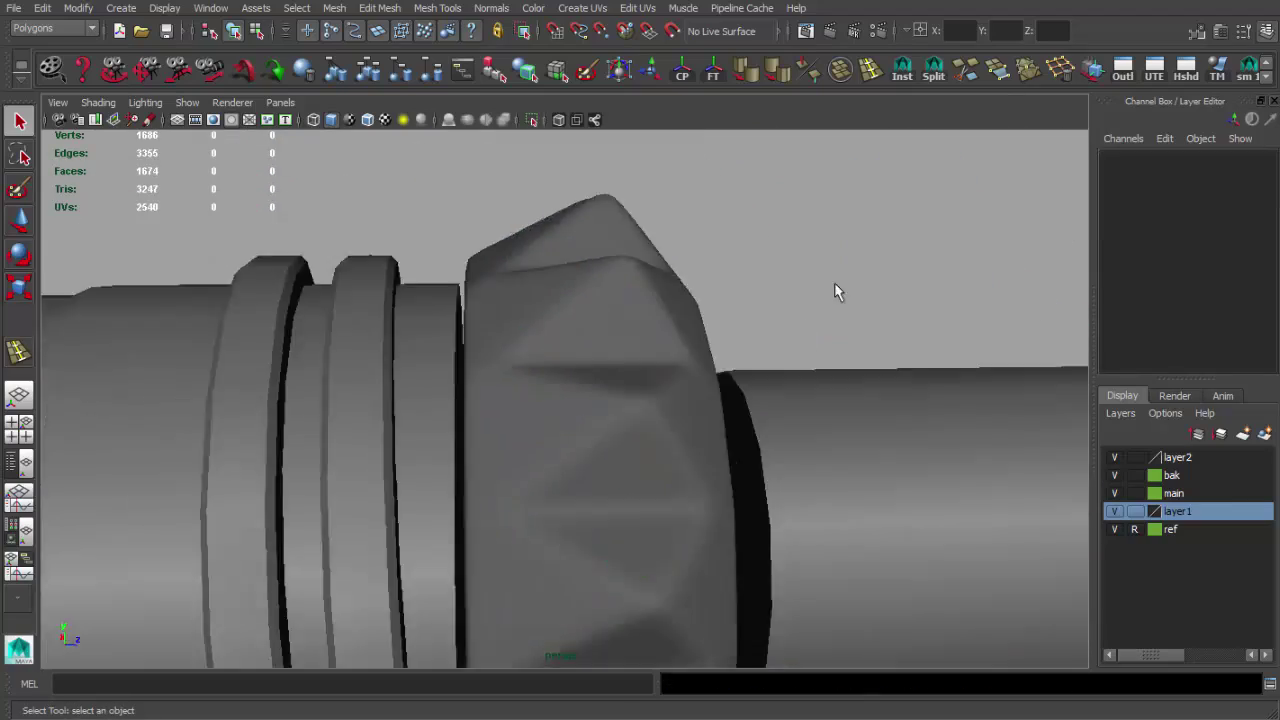
mouse_move(834, 282)
alt+mouse_down()
mouse_move(416, 306)
mouse_move(666, 329)
mouse_move(680, 286)
mouse_move(537, 336)
mouse_move(710, 341)
alt+mouse_up()
alt+right_drag(710, 341, 826, 329)
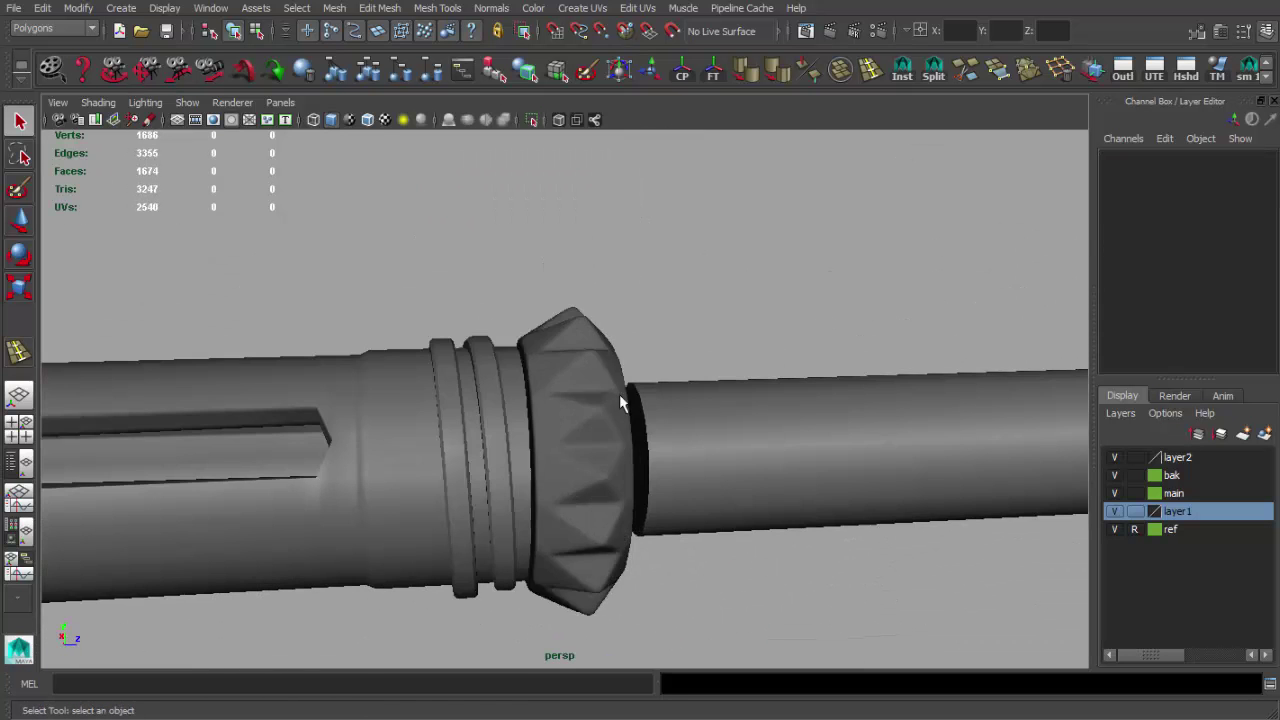
click(595, 342)
right_click(595, 342)
mouse_move(672, 716)
alt+mouse_down()
mouse_move(560, 400)
mouse_move(500, 320)
mouse_move(425, 297)
mouse_move(769, 289)
mouse_move(729, 326)
mouse_move(789, 323)
mouse_move(769, 340)
mouse_move(543, 317)
mouse_move(526, 303)
alt+mouse_up()
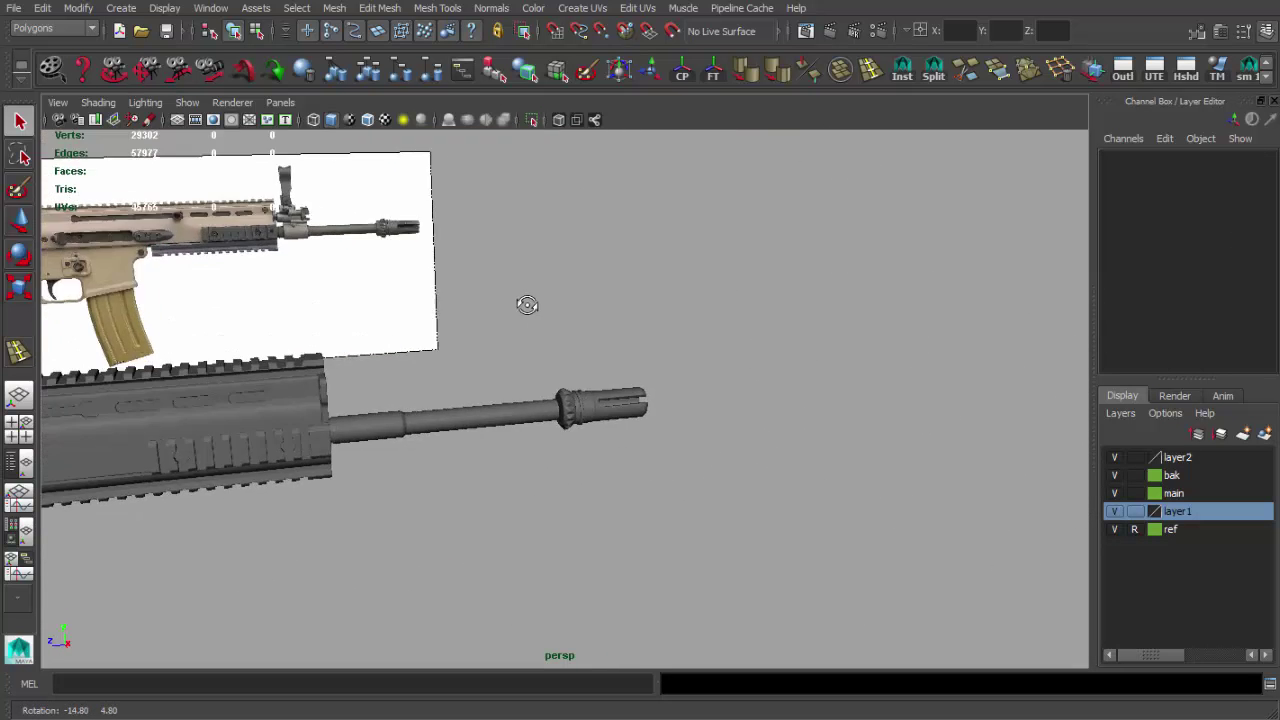
alt+right_drag(526, 303, 680, 380)
alt+drag(680, 380, 687, 425)
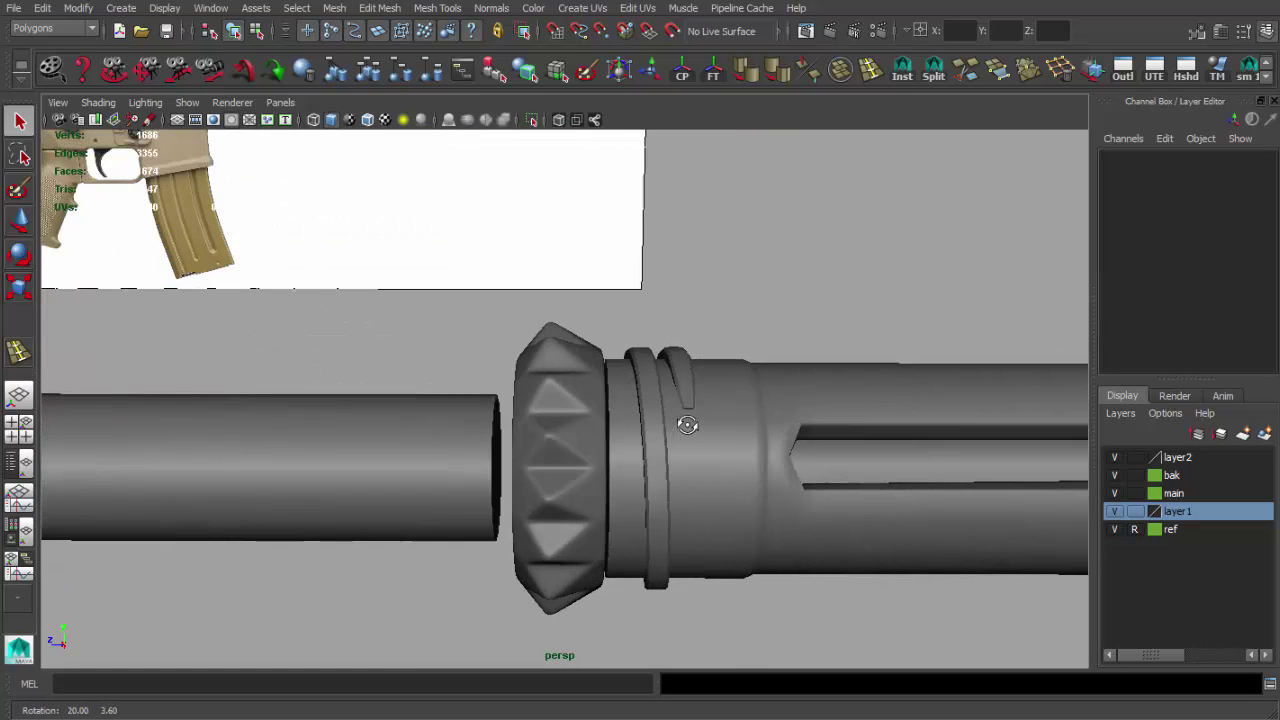
click(590, 421)
mouse_move(600, 414)
alt+mouse_down()
mouse_move(680, 400)
mouse_move(592, 378)
alt+mouse_up()
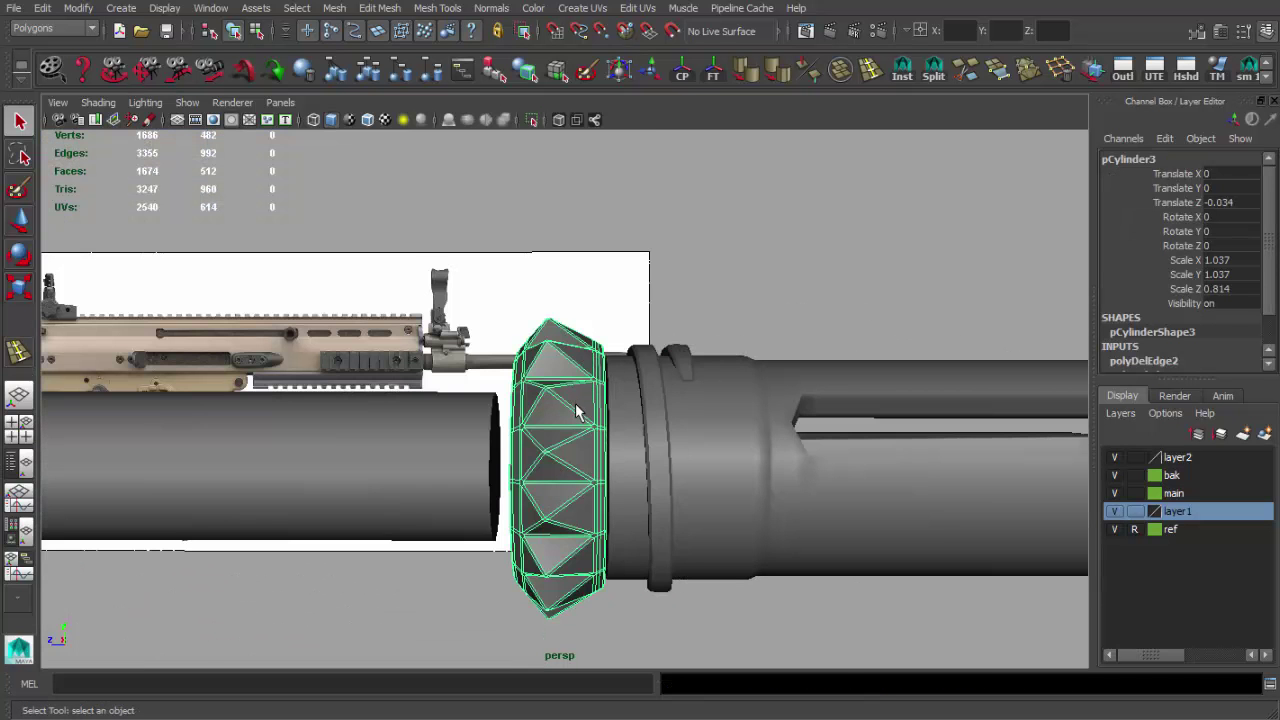
key(r)
key(space)
key(space)
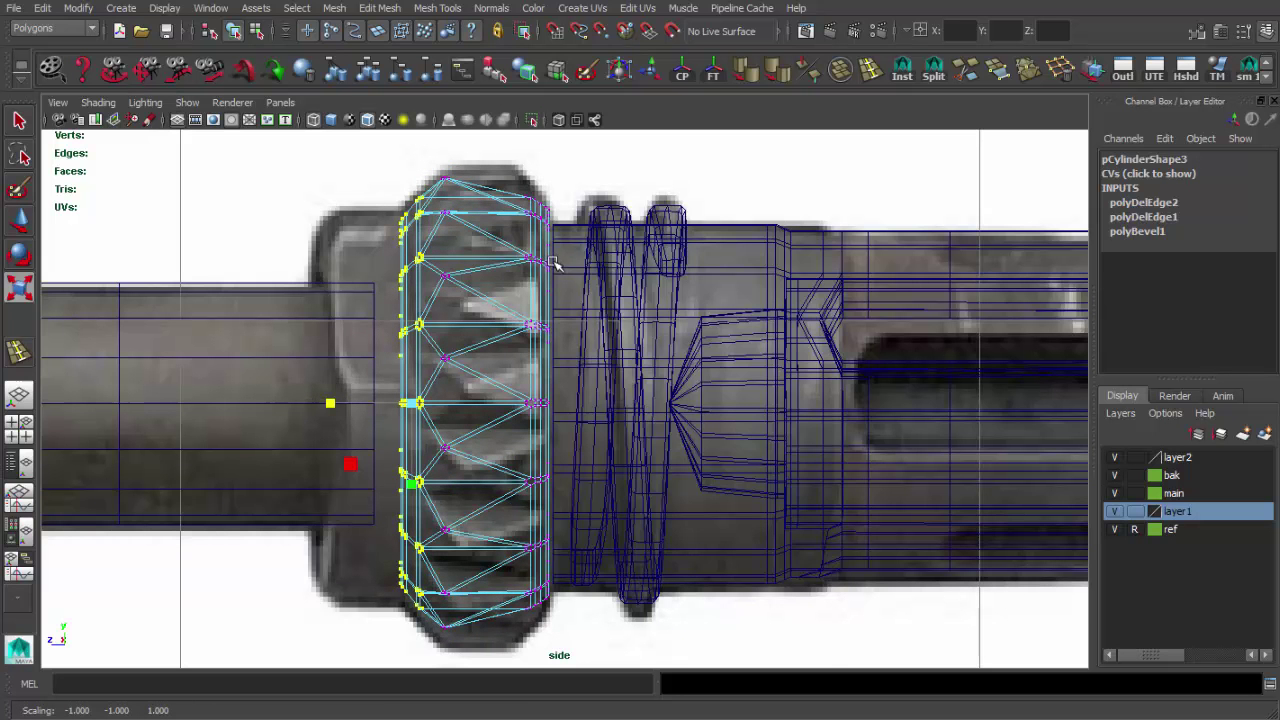
Frame the spiked collar and split one of its faces with a new cut
key(space)
click(586, 363)
mouse_move(586, 363)
alt+mouse_down()
mouse_move(719, 301)
mouse_move(551, 371)
alt+mouse_up()
click(551, 371)
key(f)
mouse_move(690, 401)
alt+mouse_down()
mouse_move(643, 481)
mouse_move(514, 477)
mouse_move(657, 480)
alt+mouse_up()
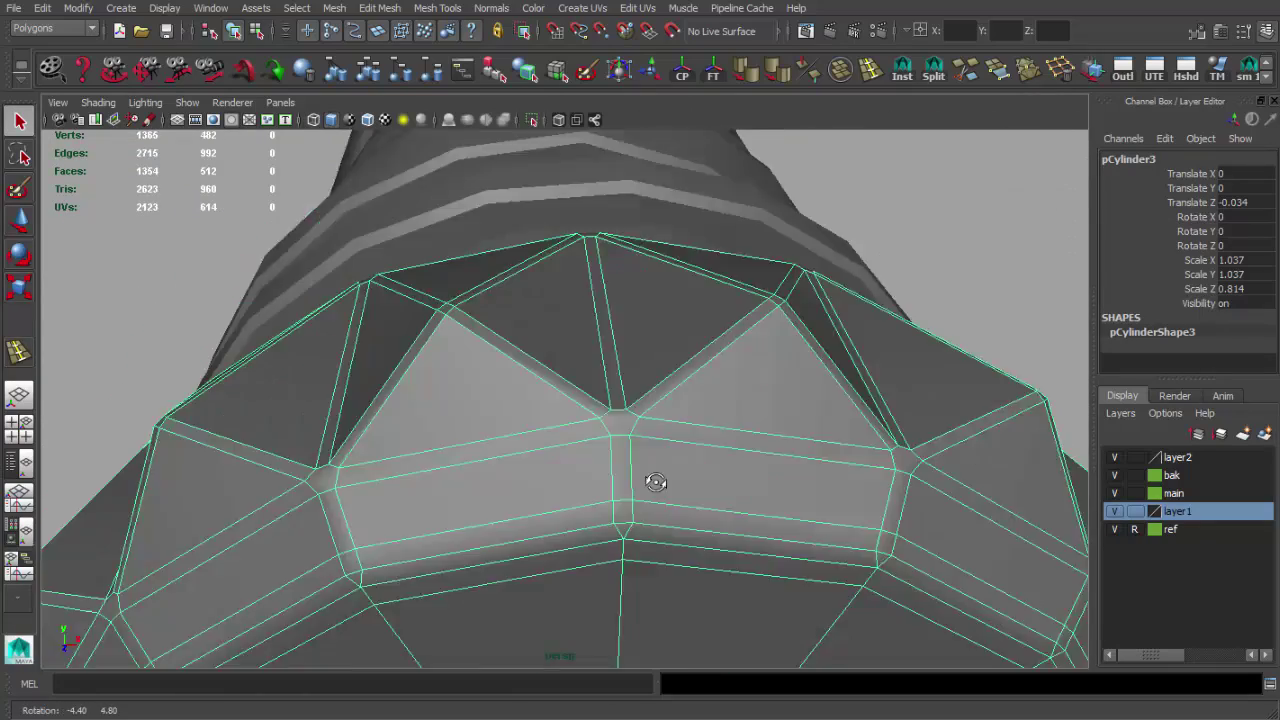
alt+right_drag(657, 477, 710, 503)
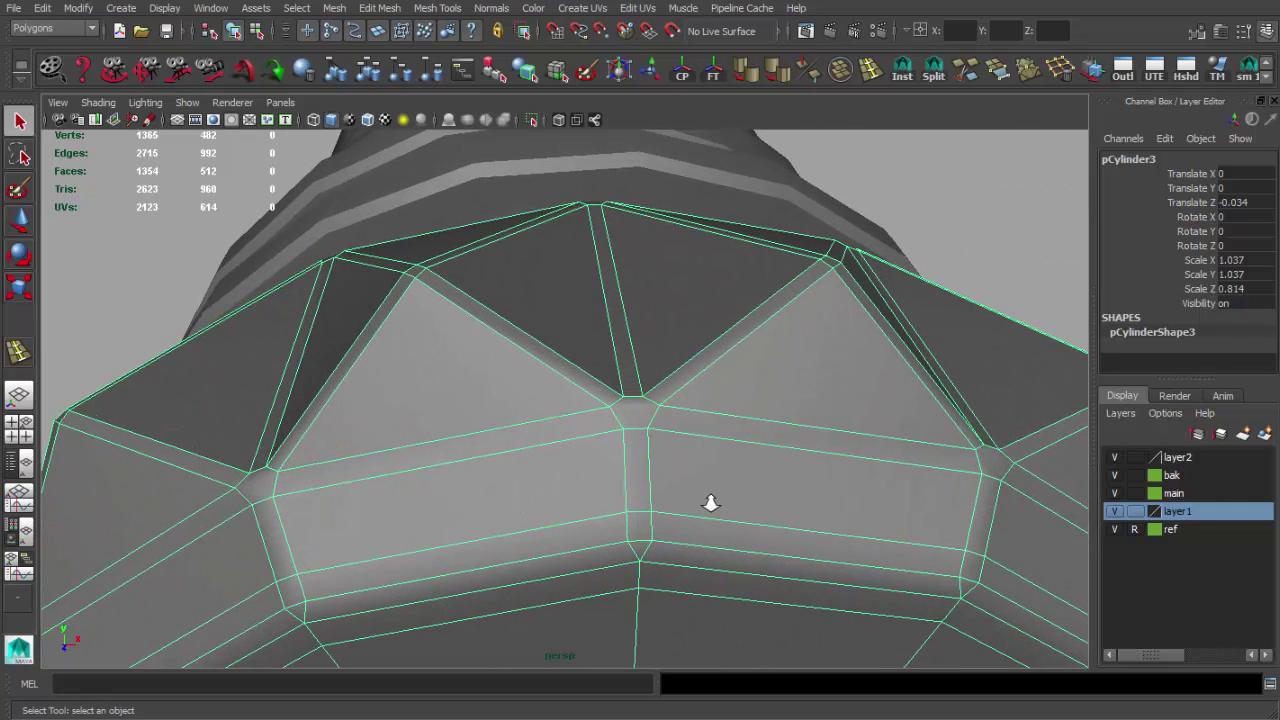
click(933, 70)
click(609, 409)
click(640, 398)
key(Return)
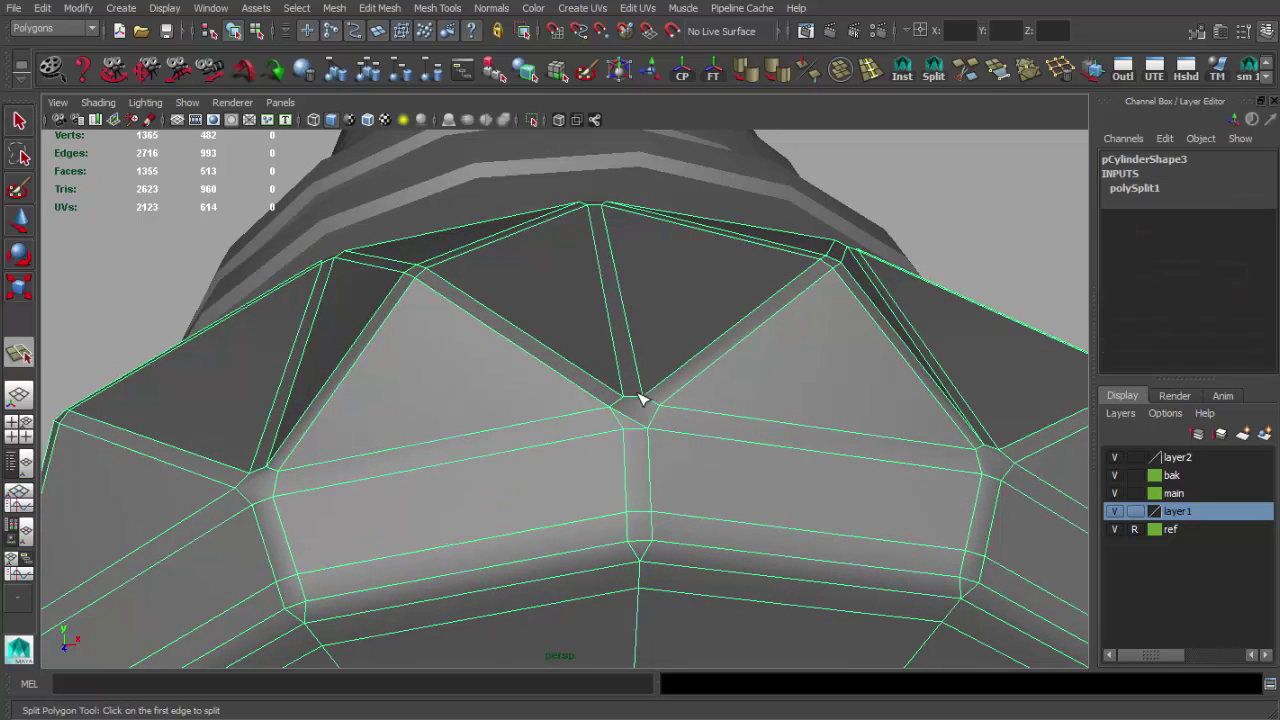
Preview the collar smoothed, inspect it, and compare it against the low-poly cage
key(q)
key(3)
click(951, 205)
alt+drag(951, 205, 709, 354)
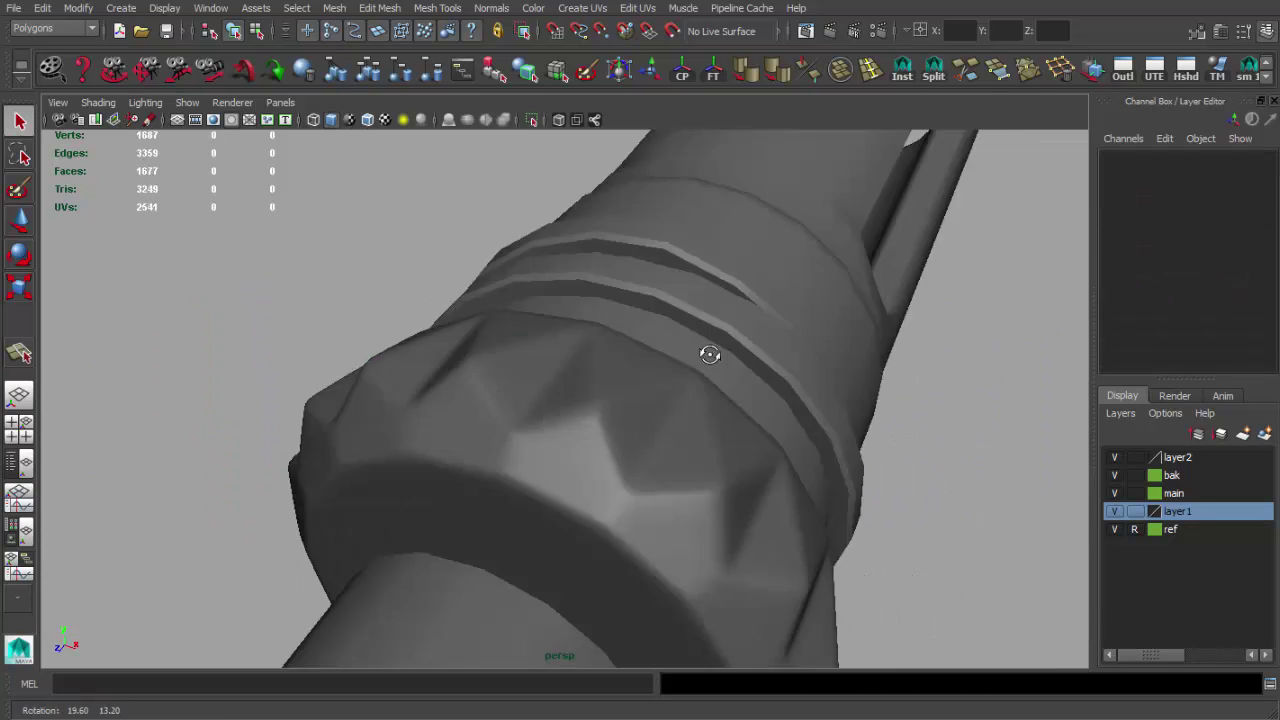
alt+right_drag(709, 354, 735, 467)
click(668, 460)
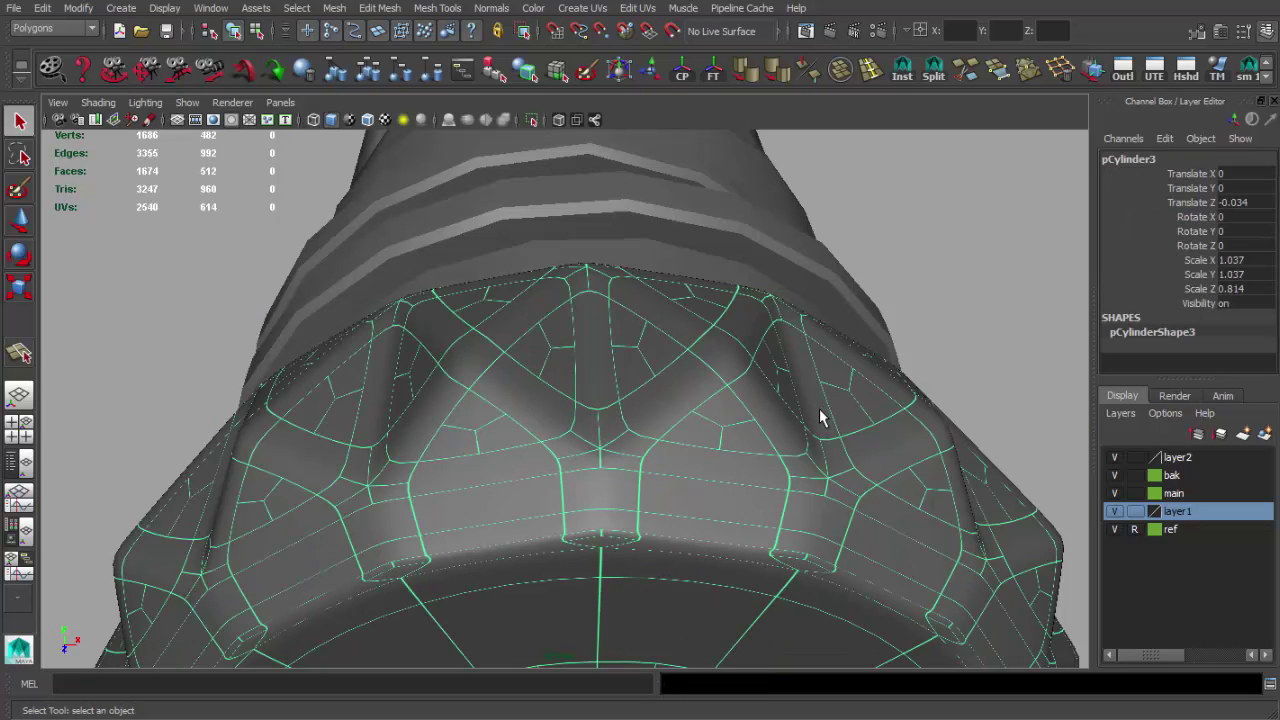
key(1)
key(w)
mouse_move(686, 371)
alt+mouse_down()
mouse_move(645, 427)
mouse_move(611, 363)
mouse_move(534, 363)
mouse_move(805, 462)
mouse_move(686, 351)
mouse_move(566, 363)
alt+mouse_up()
key(3)
Delete the selected collar edges so its rear edge tapers onto the barrel
click(620, 357)
key(q)
key(F10)
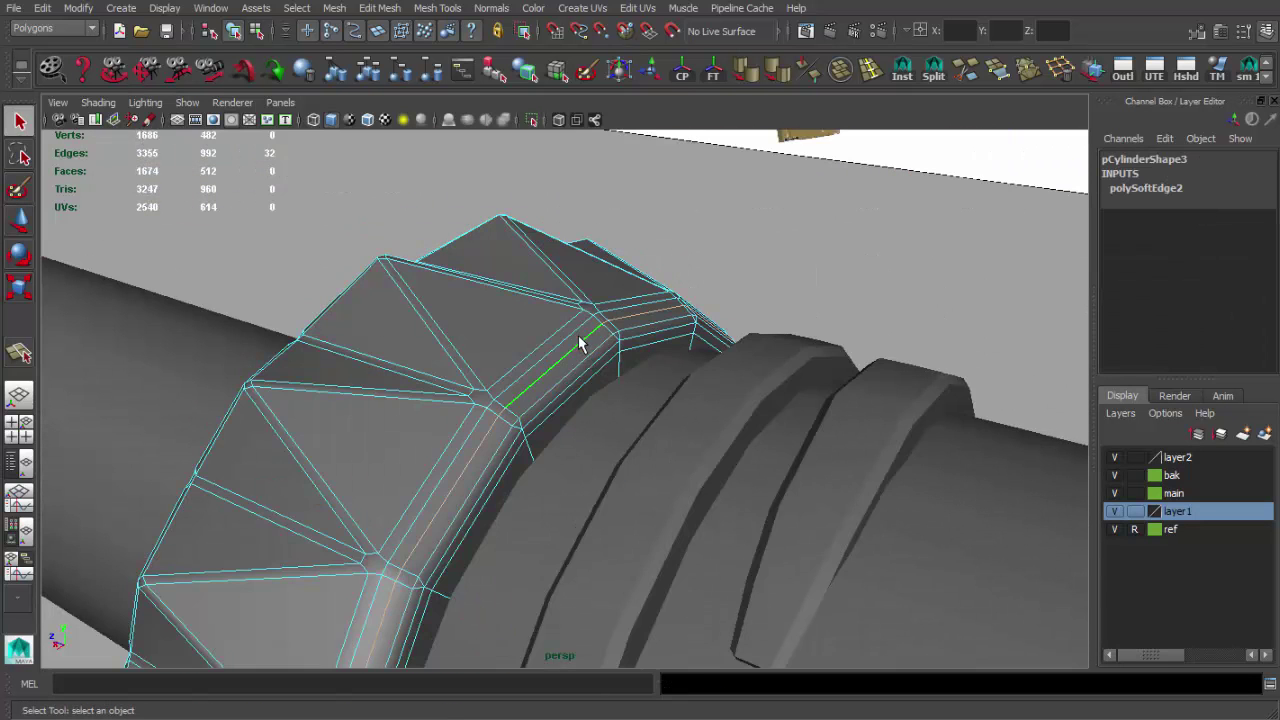
click(1062, 78)
alt+drag(660, 320, 607, 340)
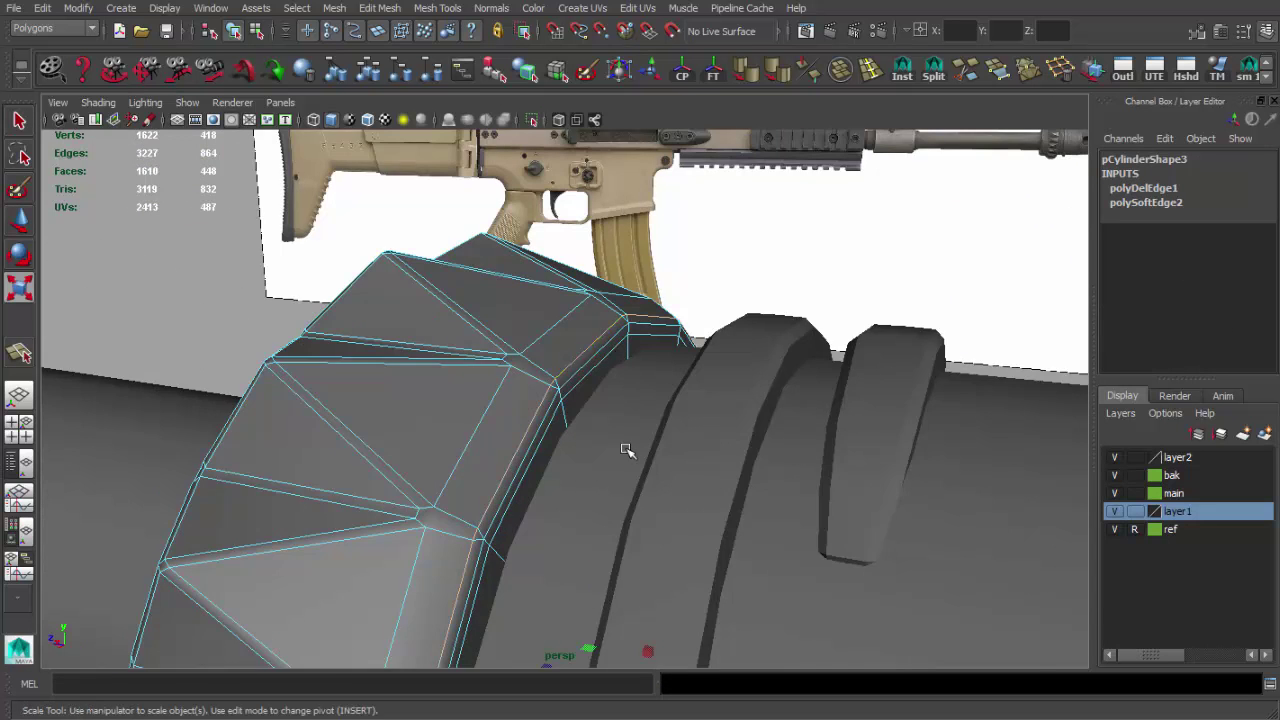
alt+drag(626, 450, 617, 494)
alt+right_drag(614, 503, 651, 420)
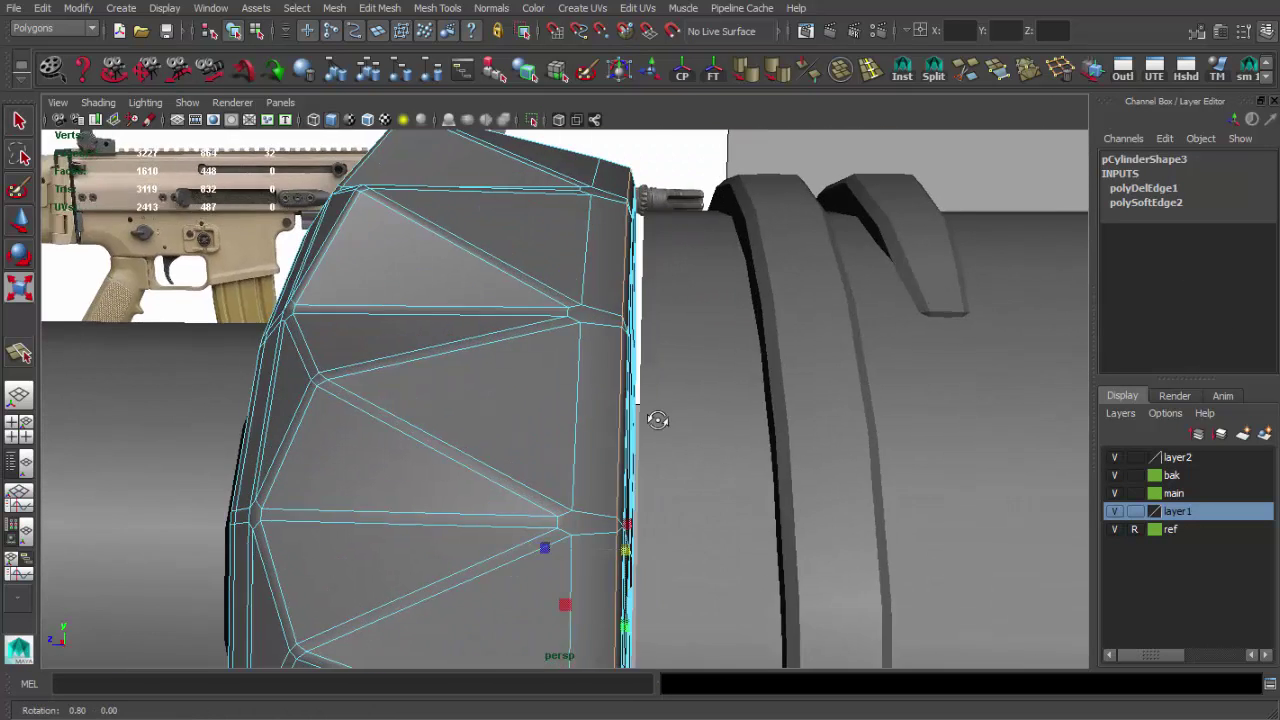
alt+drag(651, 420, 592, 280)
alt+drag(579, 361, 489, 355)
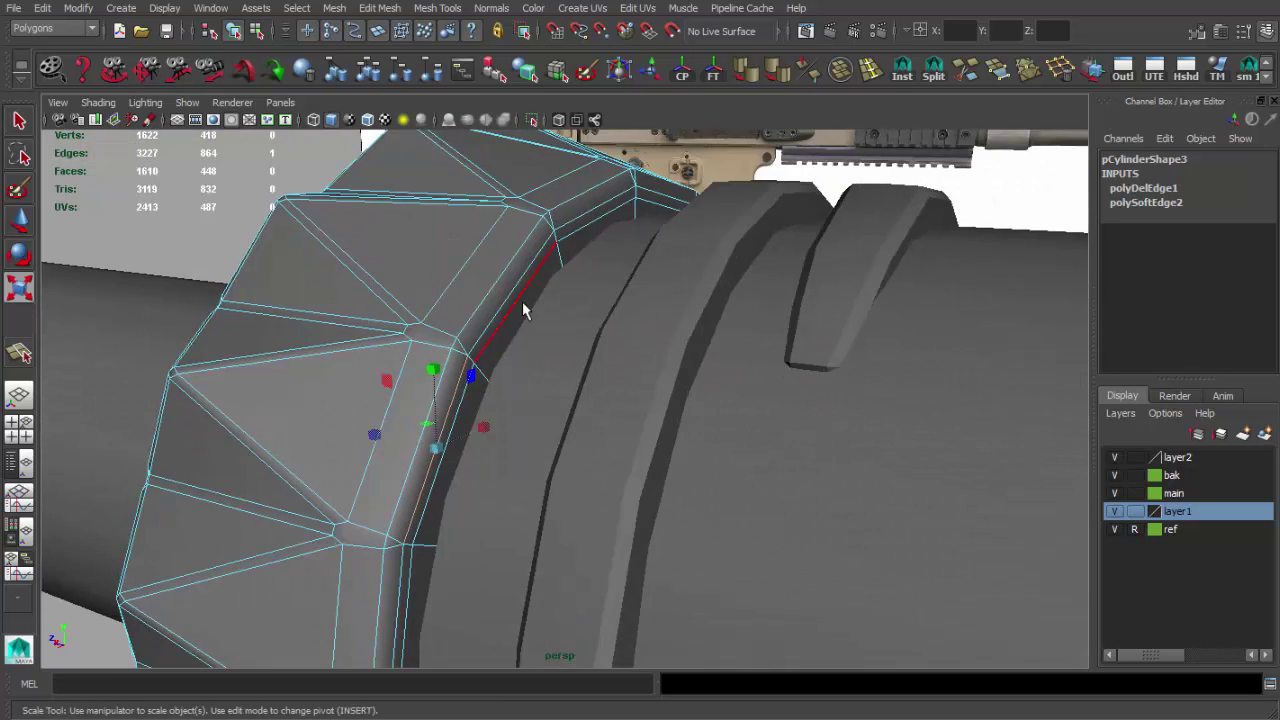
key(q)
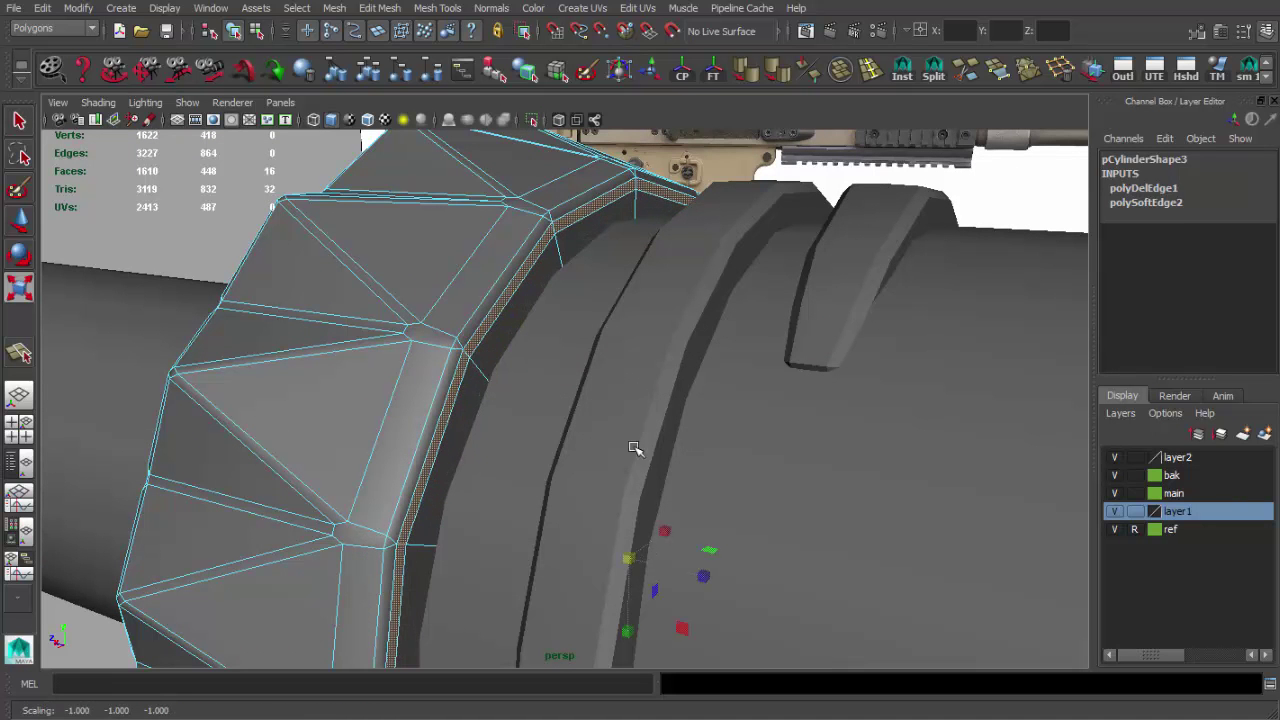
key(F8)
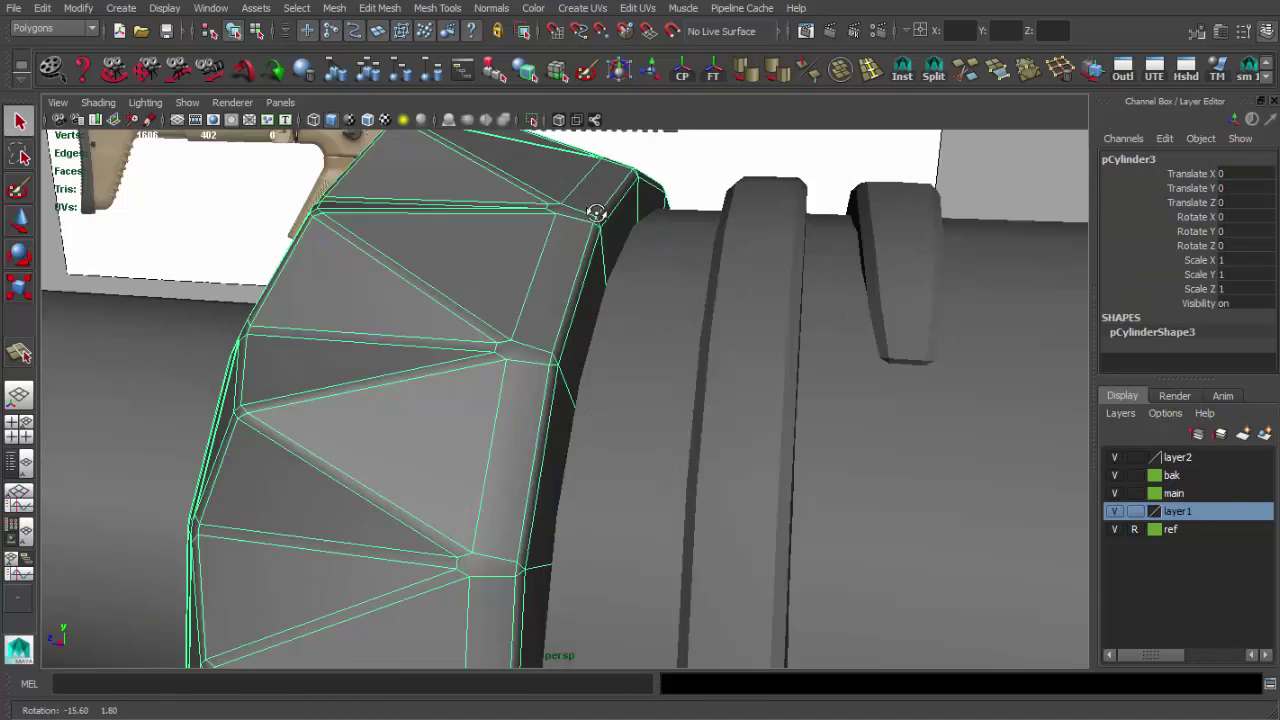
Select the knurled ring behind the collar with the Move tool active
mouse_move(691, 210)
alt+mouse_down()
mouse_move(771, 221)
mouse_move(367, 229)
mouse_move(611, 329)
mouse_move(571, 363)
mouse_move(714, 400)
mouse_move(628, 375)
mouse_move(805, 329)
alt+mouse_up()
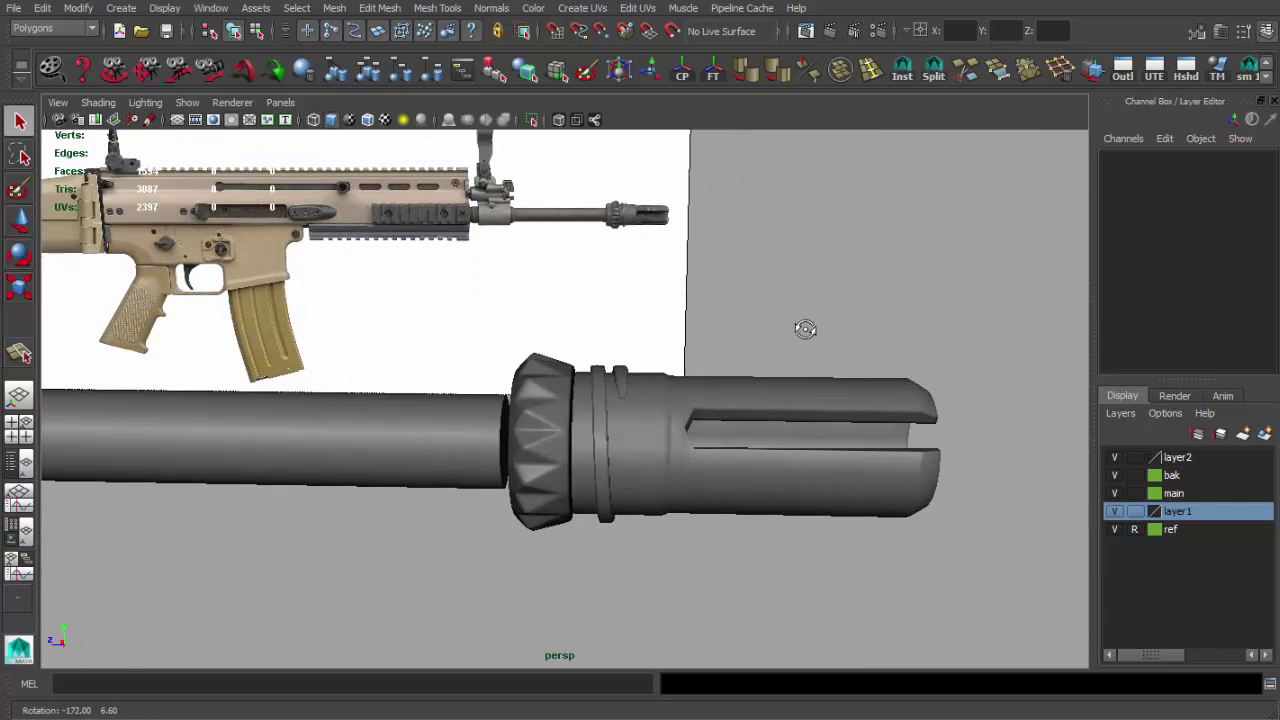
alt+drag(597, 398, 590, 430)
click(590, 430)
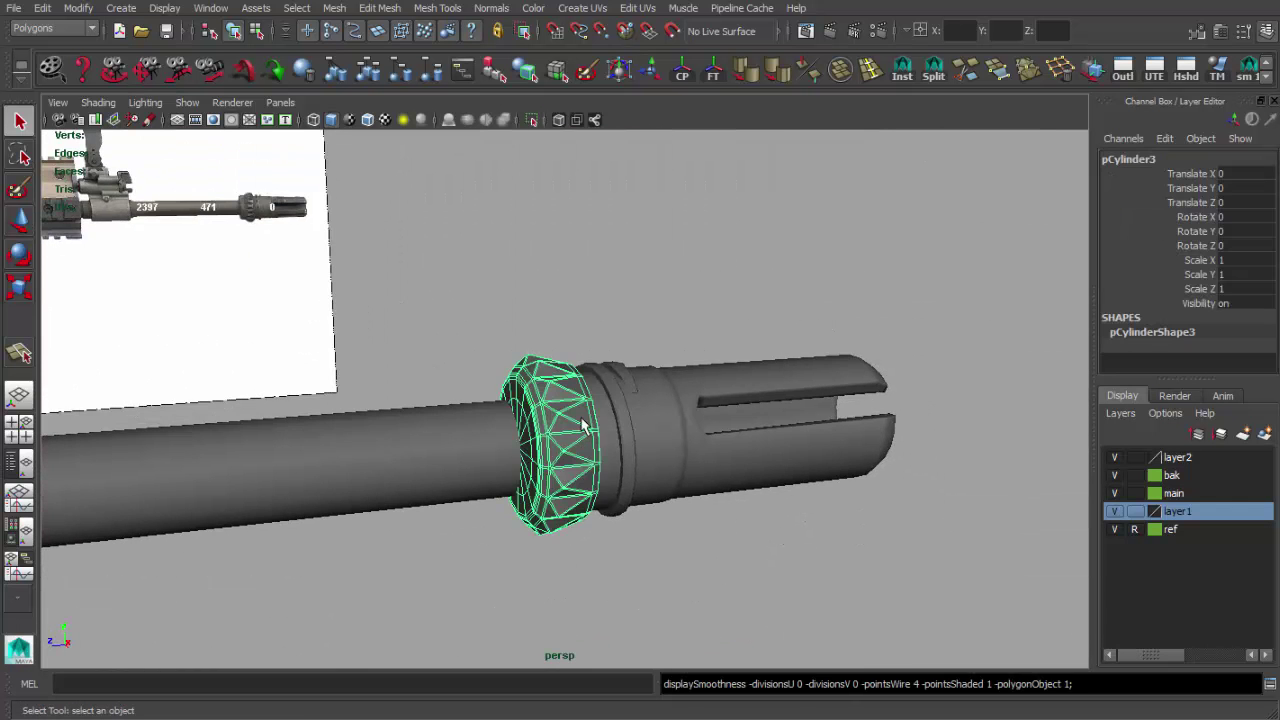
alt+right_drag(590, 430, 592, 437)
mouse_move(592, 437)
alt+mouse_down()
mouse_move(614, 434)
mouse_move(614, 343)
alt+mouse_up()
click(614, 343)
alt+right_drag(614, 343, 666, 448)
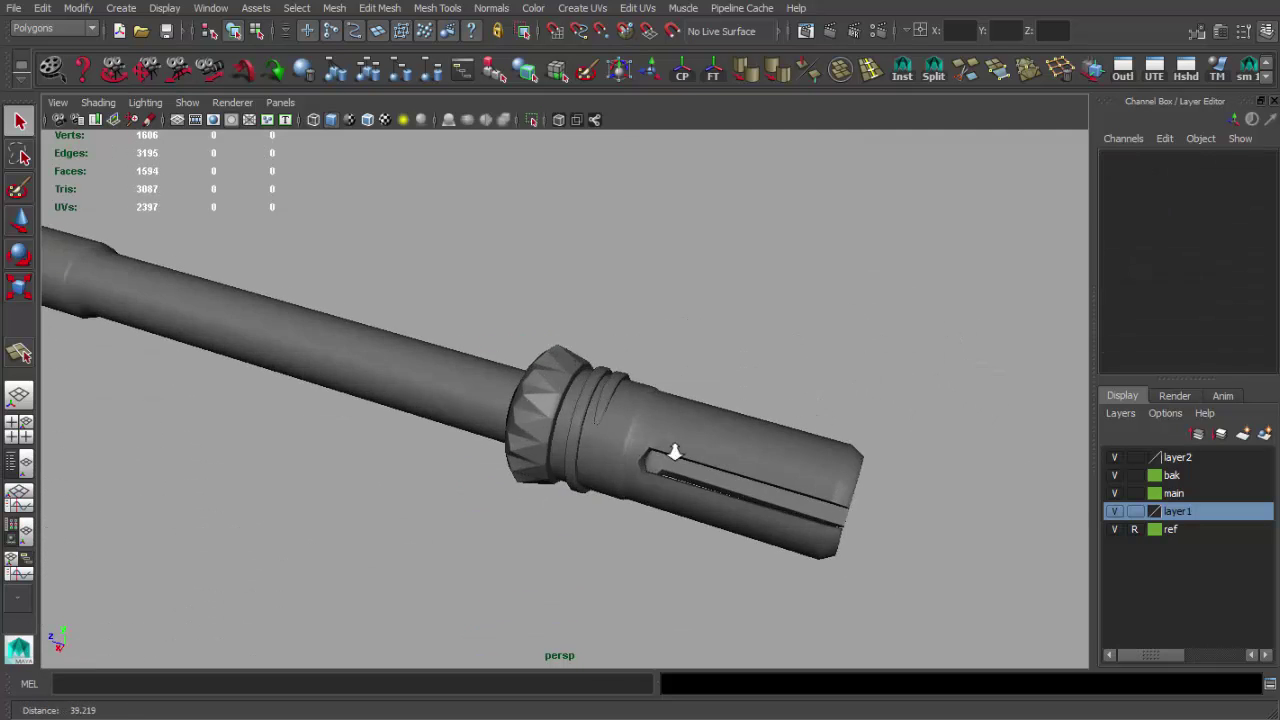
click(508, 414)
key(w)
Inspect the slotted flash hider, then select the spiked collar ring
alt+drag(508, 414, 539, 441)
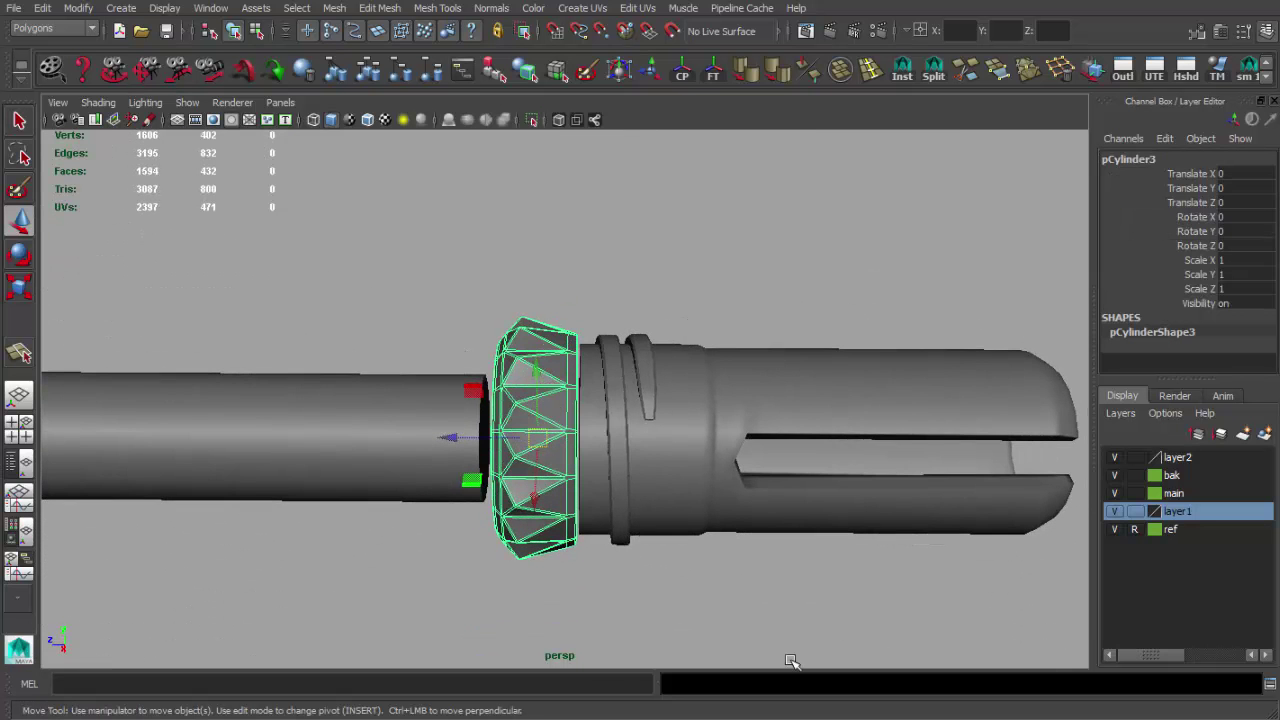
alt+drag(790, 661, 391, 535)
click(391, 535)
key(q)
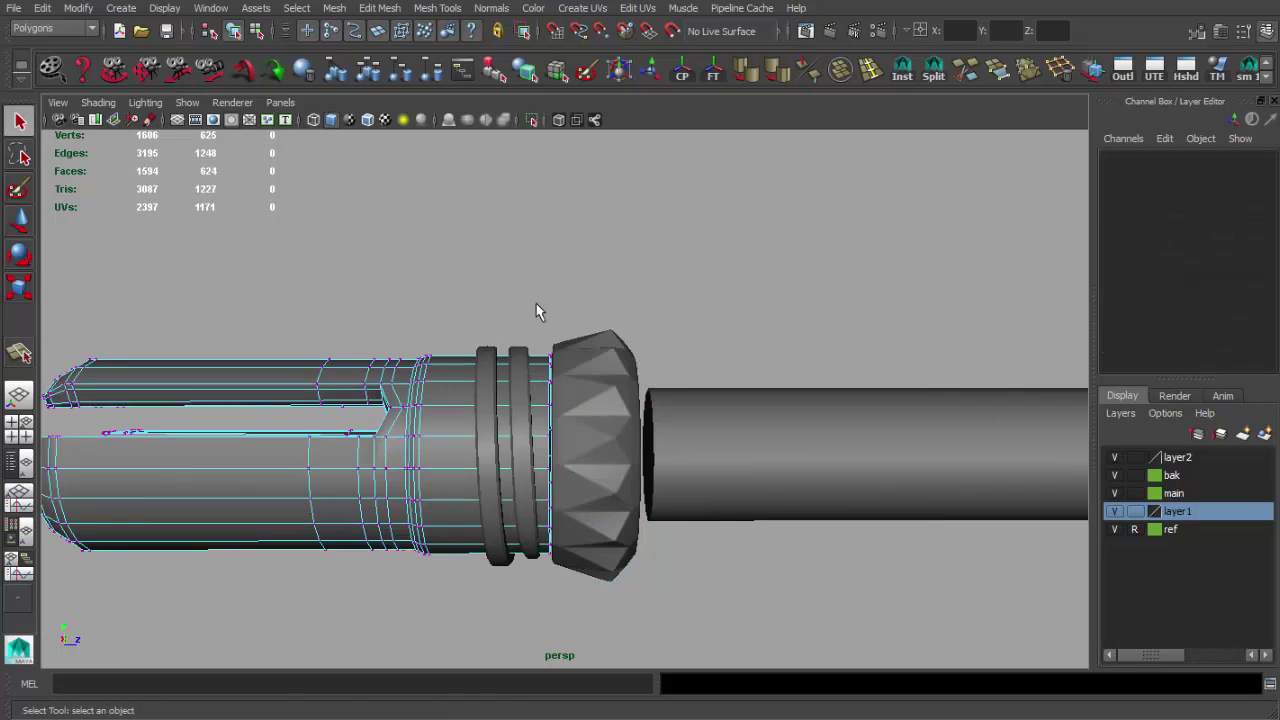
alt+drag(641, 437, 630, 430)
key(F8)
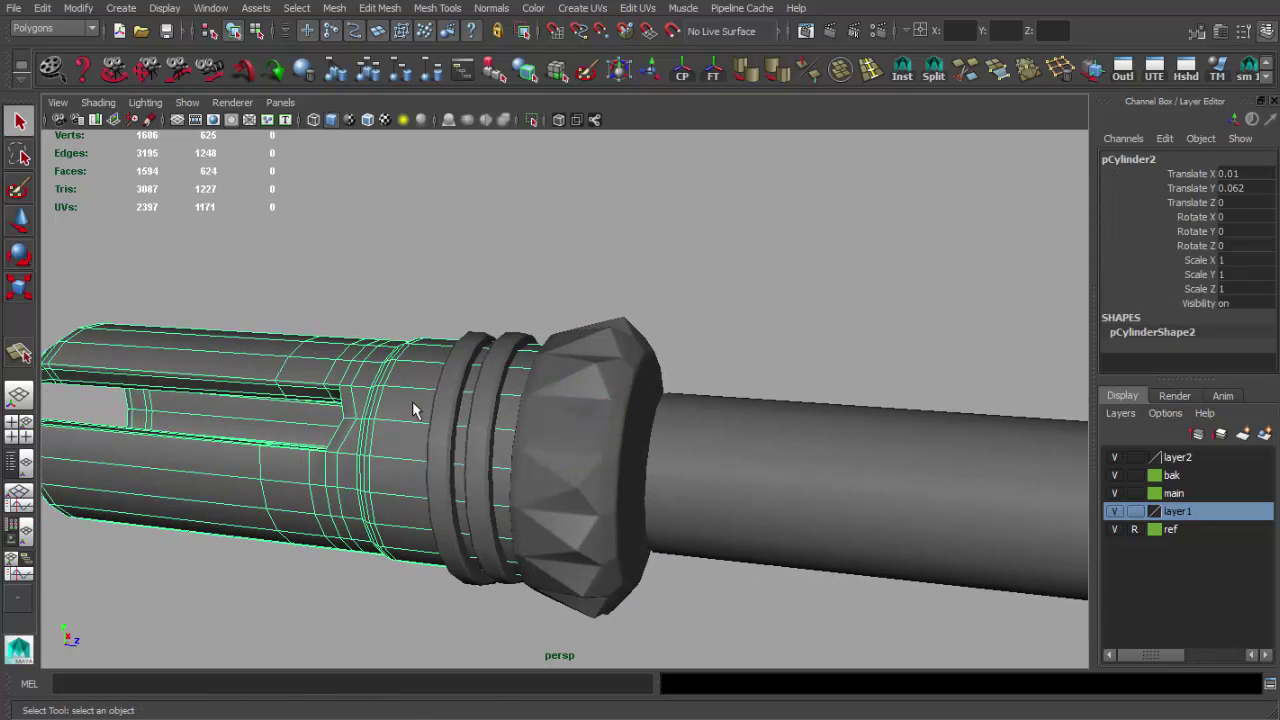
alt+right_drag(630, 430, 620, 410)
alt+drag(620, 410, 640, 400)
click(602, 416)
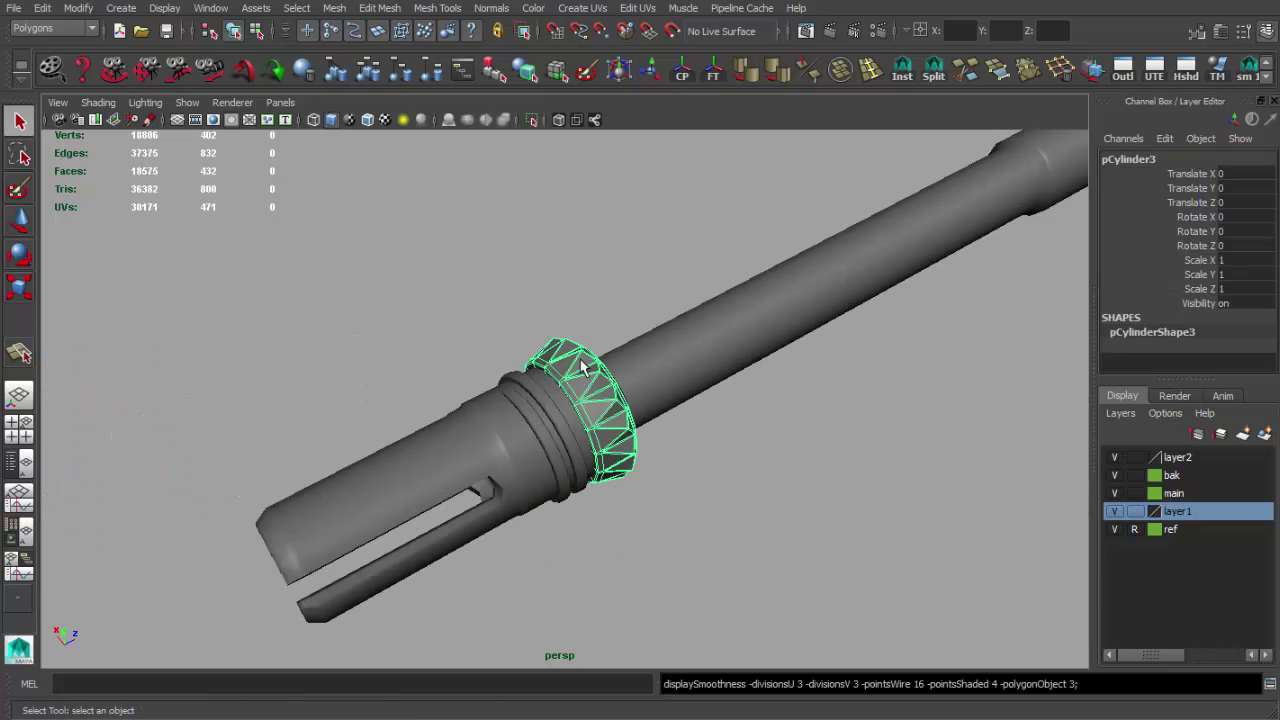
Check the spiked collar ring's Smooth Mesh preview settings in the Attribute Editor
click(1250, 78)
alt+drag(900, 300, 803, 289)
alt+right_drag(803, 289, 651, 486)
mouse_move(651, 486)
alt+mouse_down()
mouse_move(834, 463)
mouse_move(645, 425)
alt+mouse_up()
click(645, 425)
key(ctrl+a)
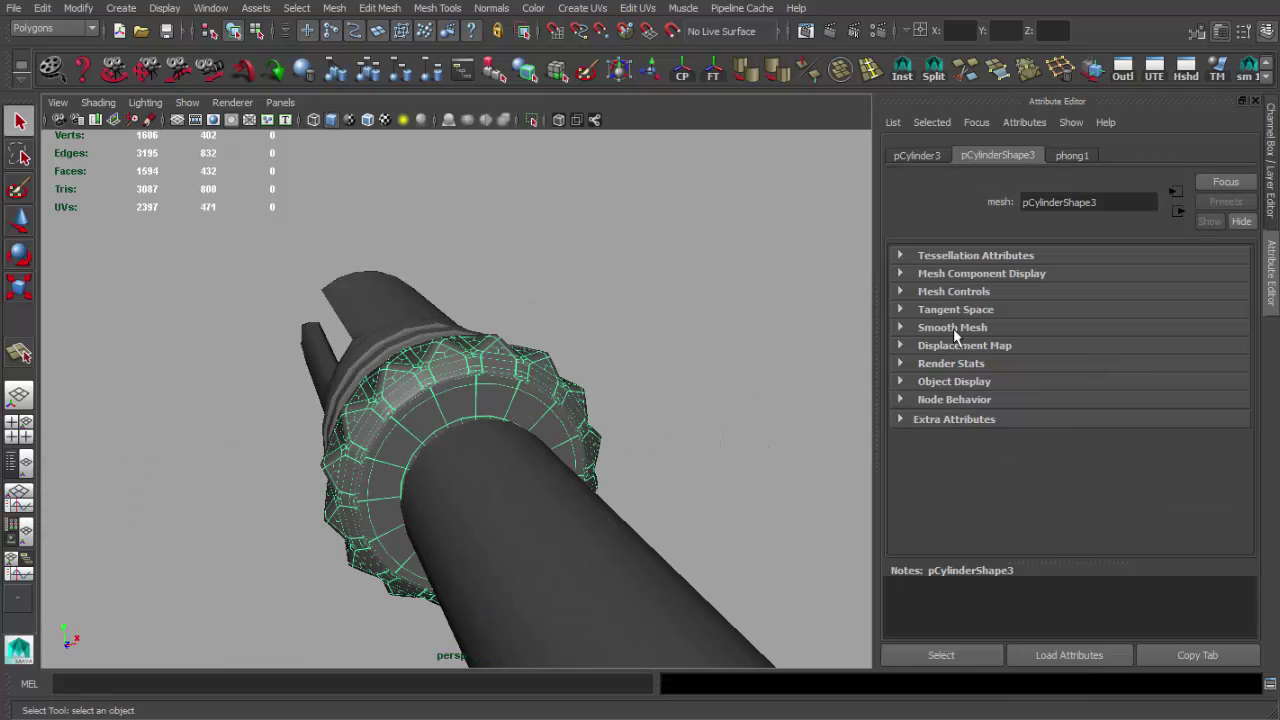
click(953, 328)
key(ctrl+a)
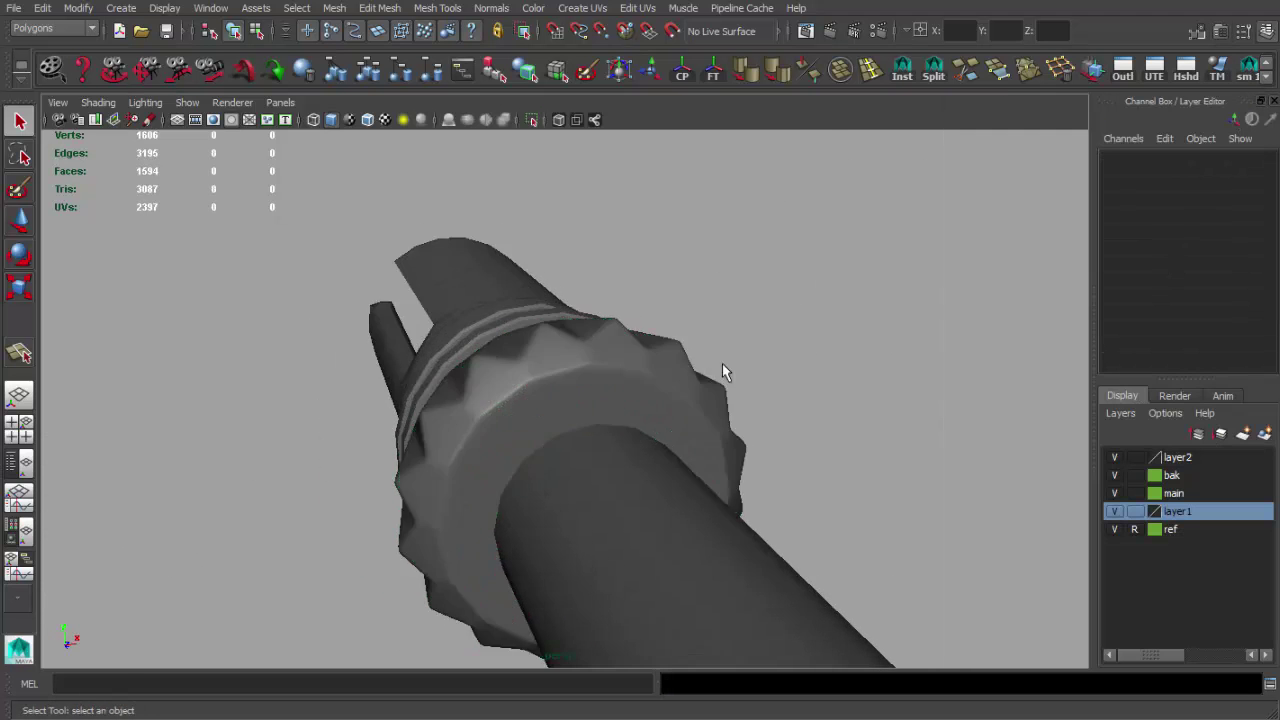
Bring up the side view lined up with the reference photo
alt+drag(722, 363, 543, 371)
double_click(703, 438)
click(631, 347)
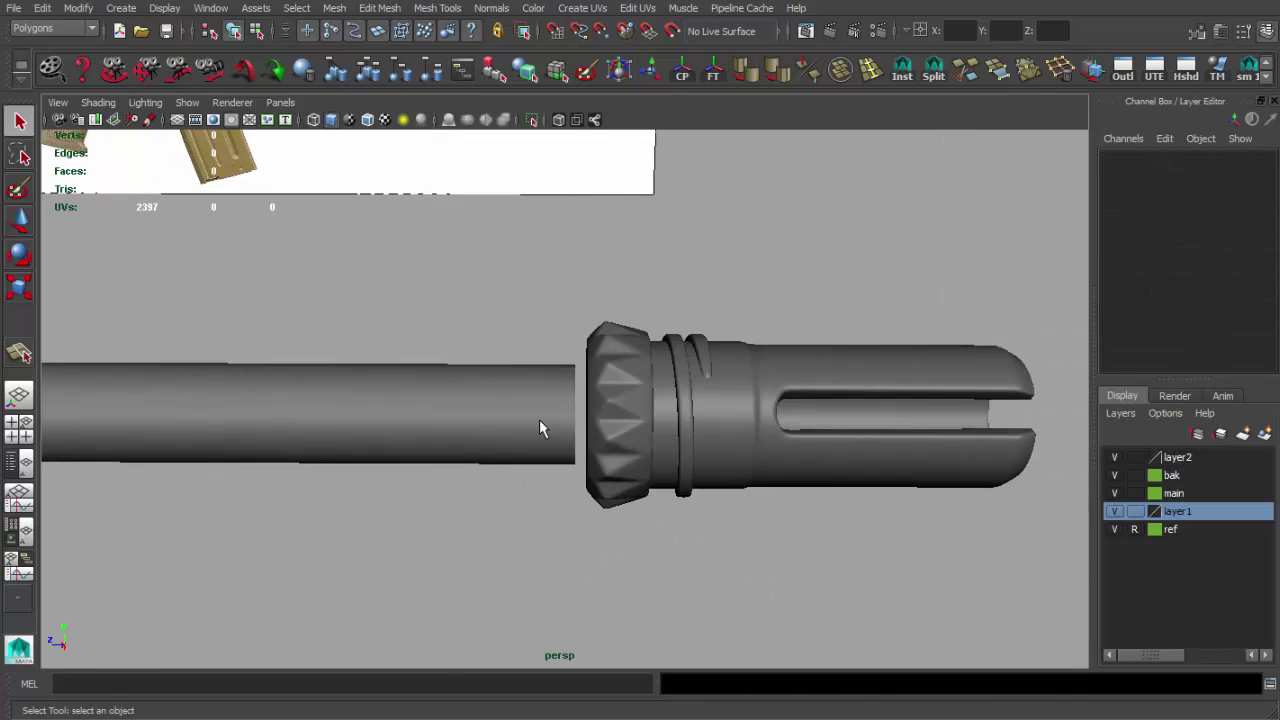
drag(539, 419, 484, 451)
Create a polygon cylinder and rotate it to lie along the barrel
click(117, 12)
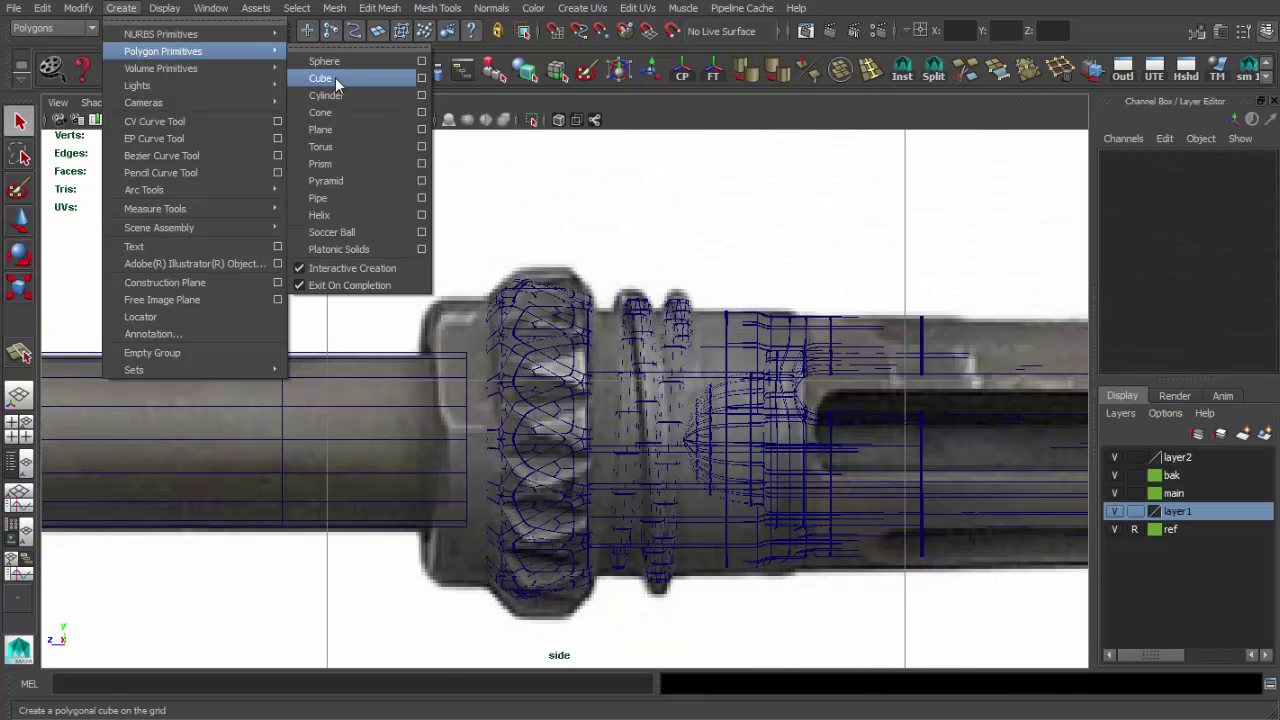
click(335, 77)
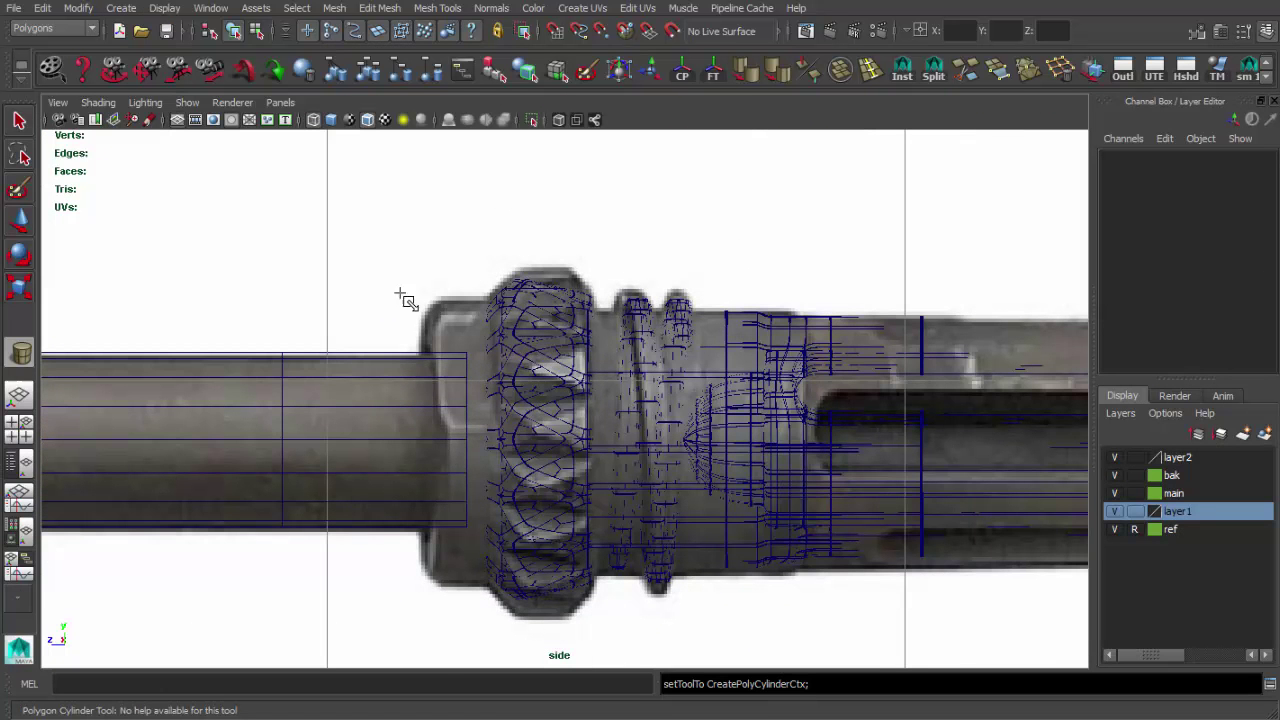
click(430, 410)
key(e)
drag(395, 447, 1230, 258)
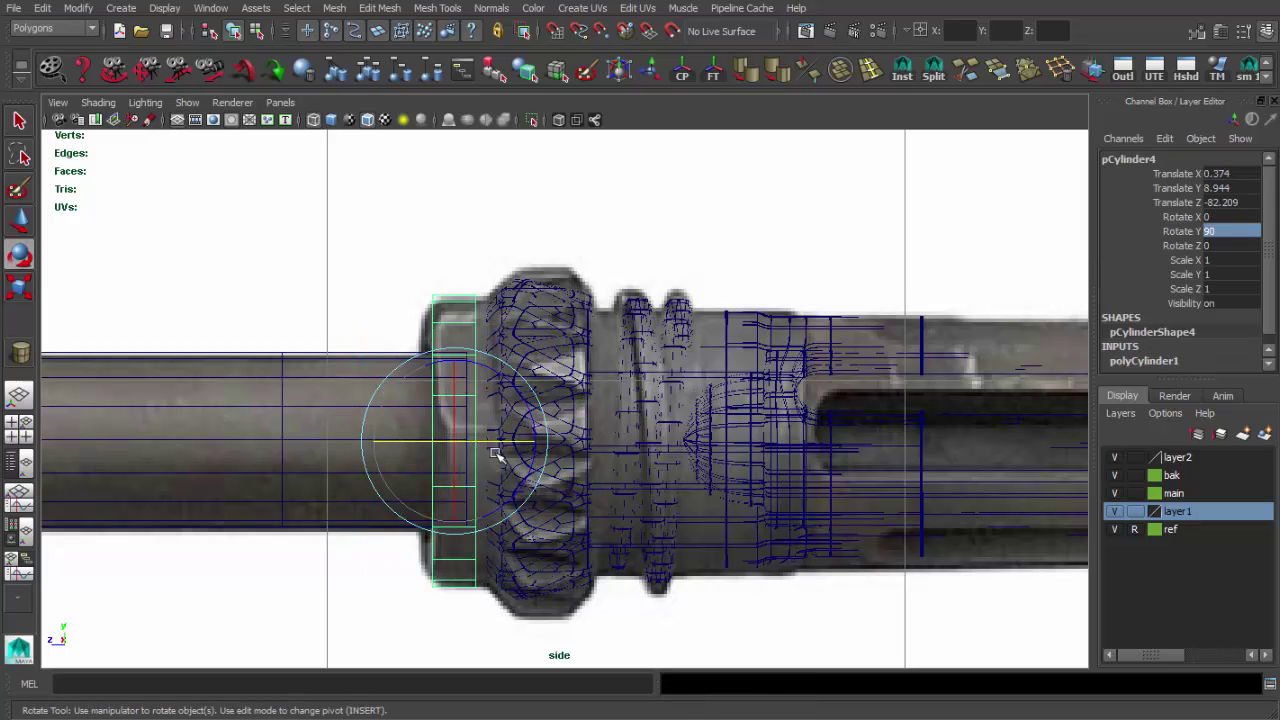
key(space)
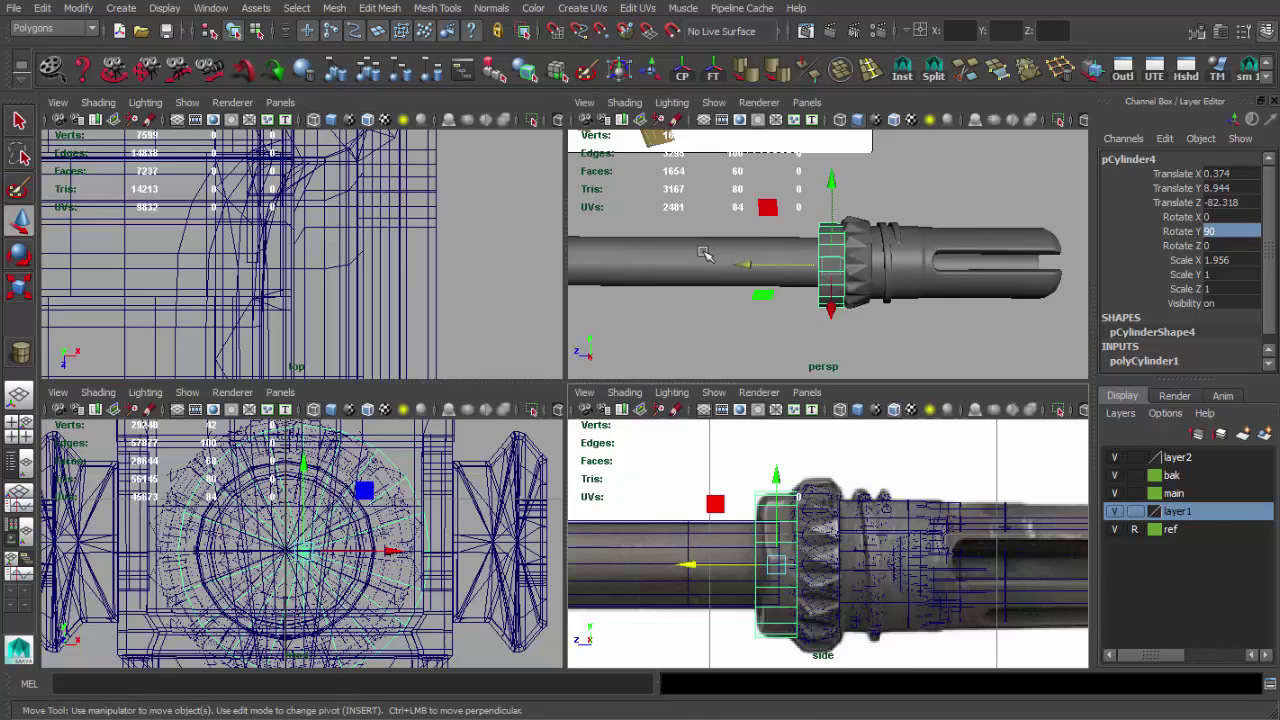
key(space)
Scale the cylinder down and center it on the barrel axis behind the collar
key(r)
drag(575, 400, 545, 400)
mouse_move(600, 440)
alt+mouse_down()
mouse_move(671, 440)
mouse_move(600, 418)
mouse_move(538, 440)
alt+mouse_up()
key(w)
key(r)
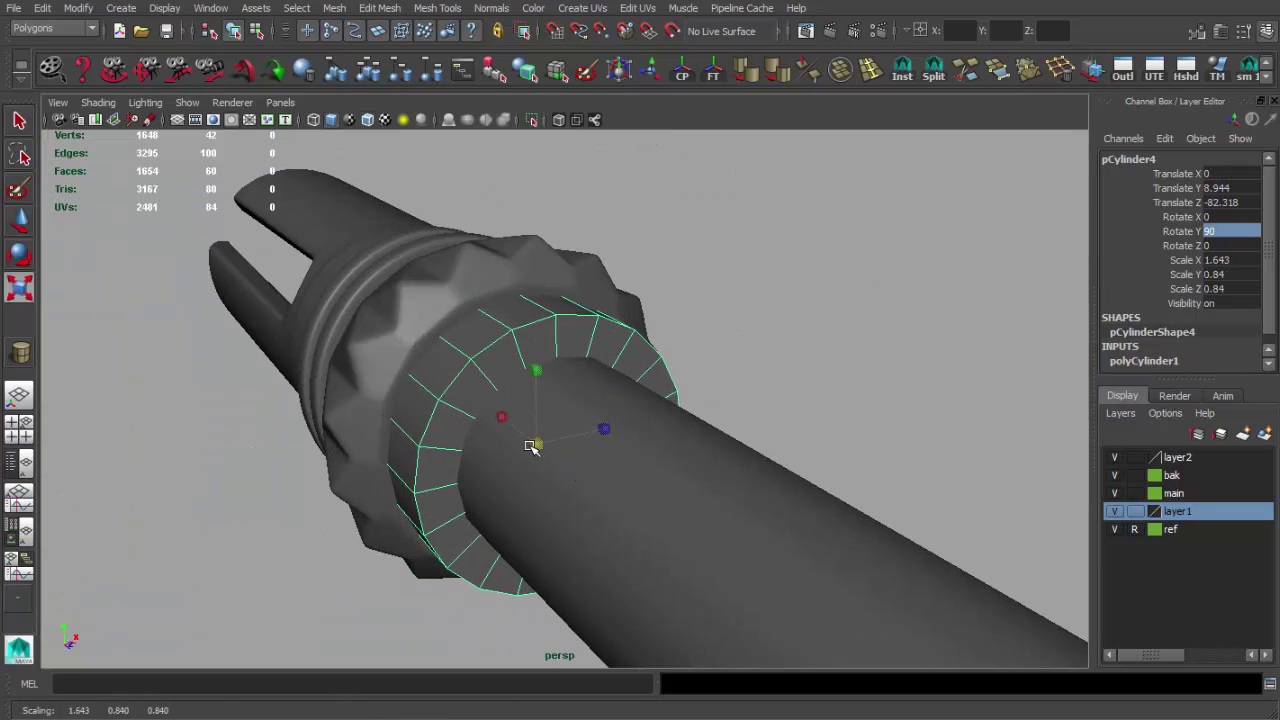
drag(540, 450, 535, 450)
mouse_move(535, 450)
alt+mouse_down()
mouse_move(543, 434)
mouse_move(371, 380)
mouse_move(543, 391)
alt+mouse_up()
alt+right_drag(543, 391, 691, 431)
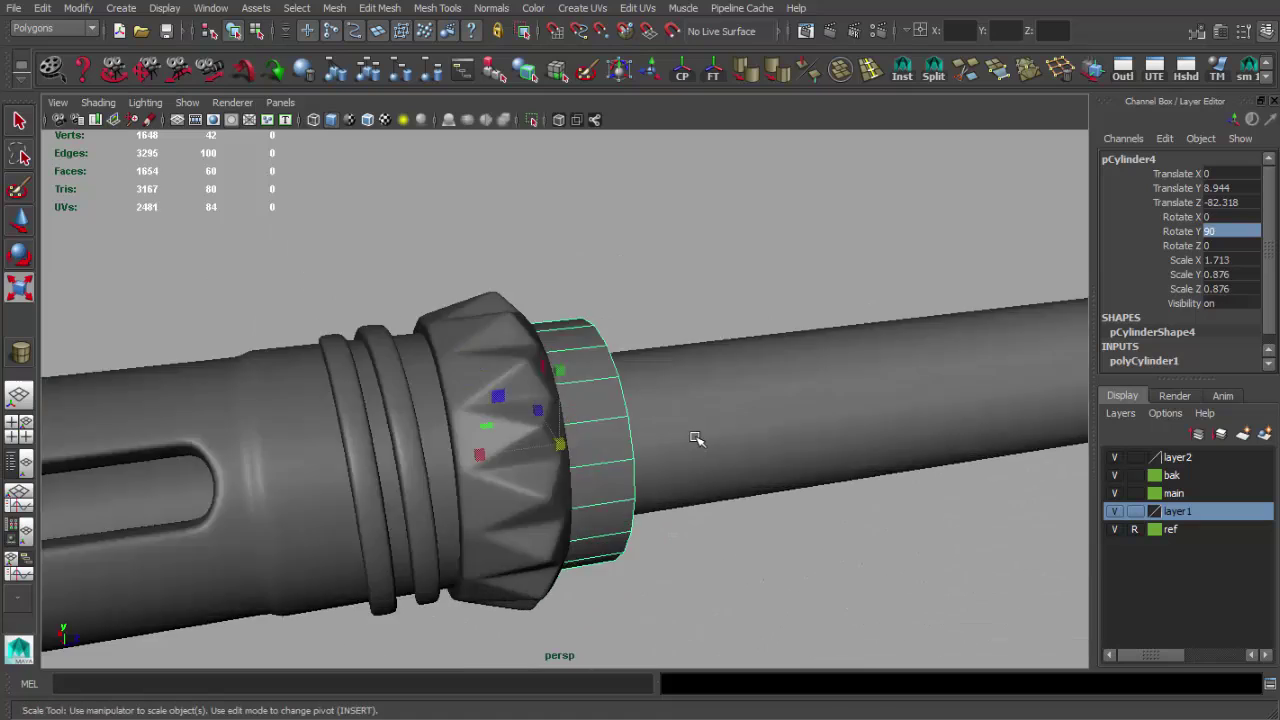
mouse_move(691, 431)
alt+mouse_down()
mouse_move(363, 408)
mouse_move(671, 453)
mouse_move(684, 444)
mouse_move(523, 463)
mouse_move(472, 455)
mouse_move(466, 441)
mouse_move(500, 434)
alt+mouse_up()
Select faces on the new ring in wireframe and maximize the front view
key(q)
key(F11)
key(4)
click(534, 466)
click(531, 457)
key(5)
click(676, 476)
key(r)
key(space)
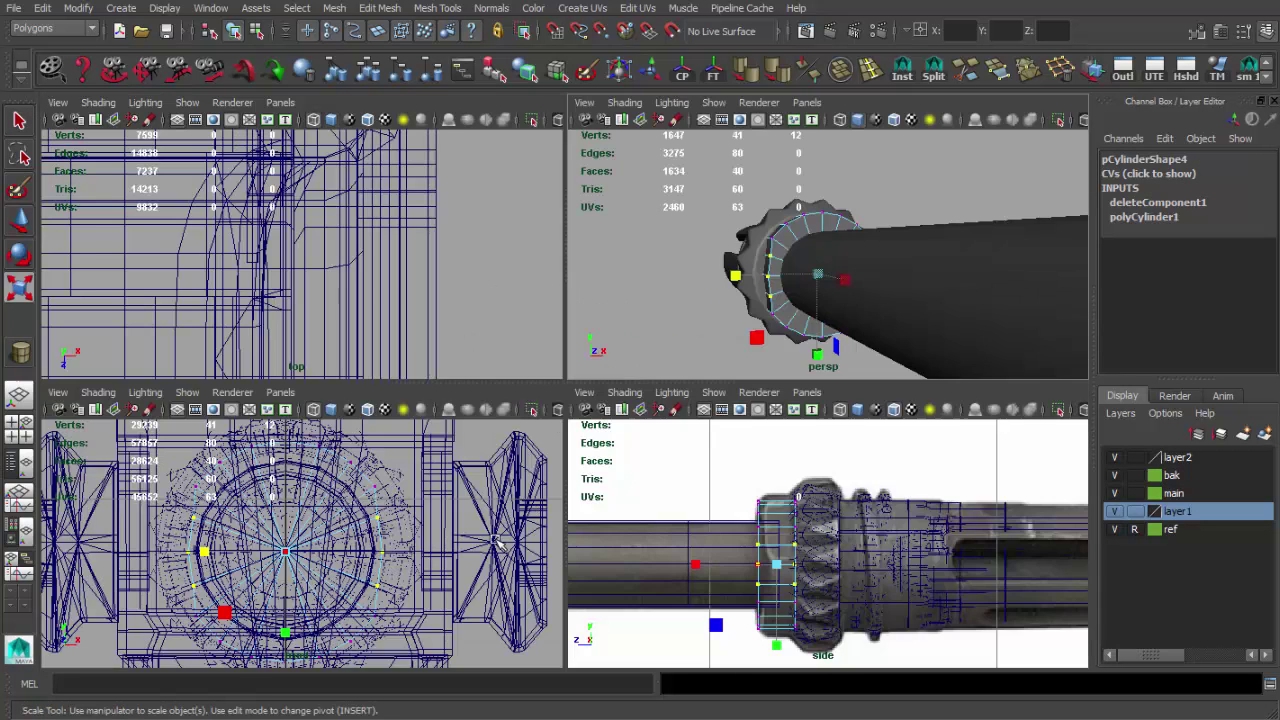
key(space)
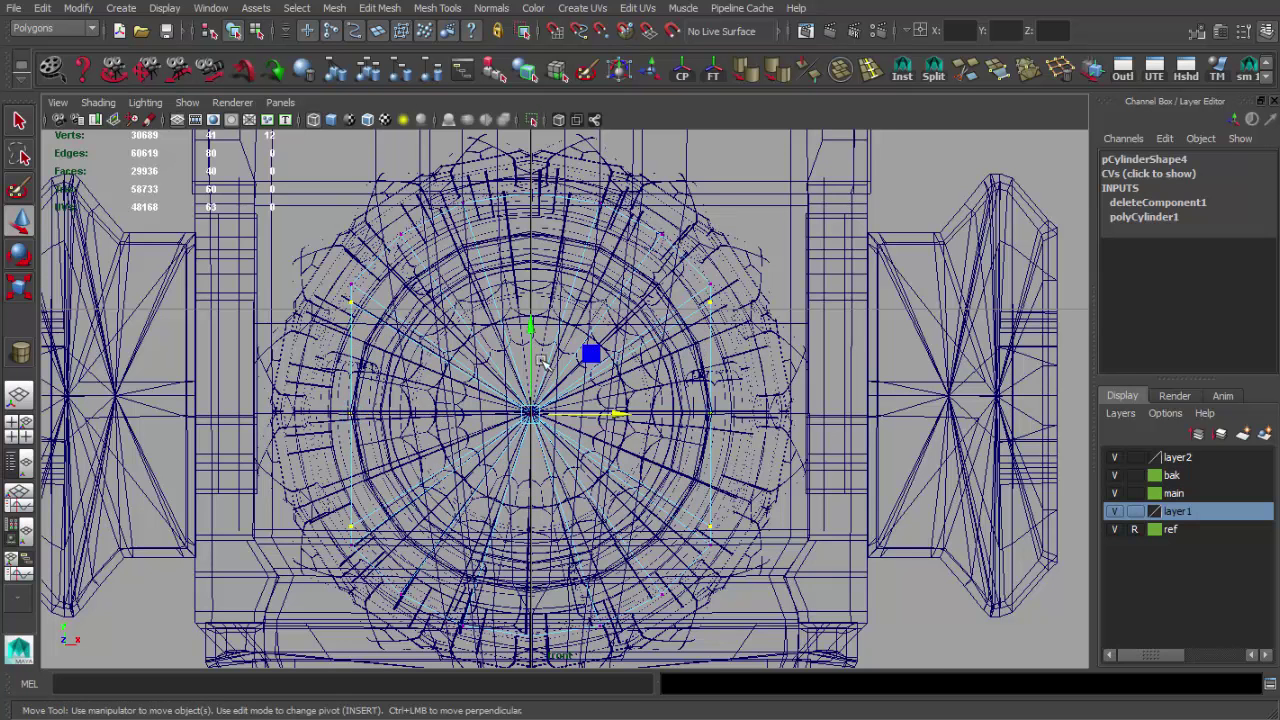
Select the ring's upper vertices in front view to flatten its top
drag(385, 222, 422, 256)
key(space)
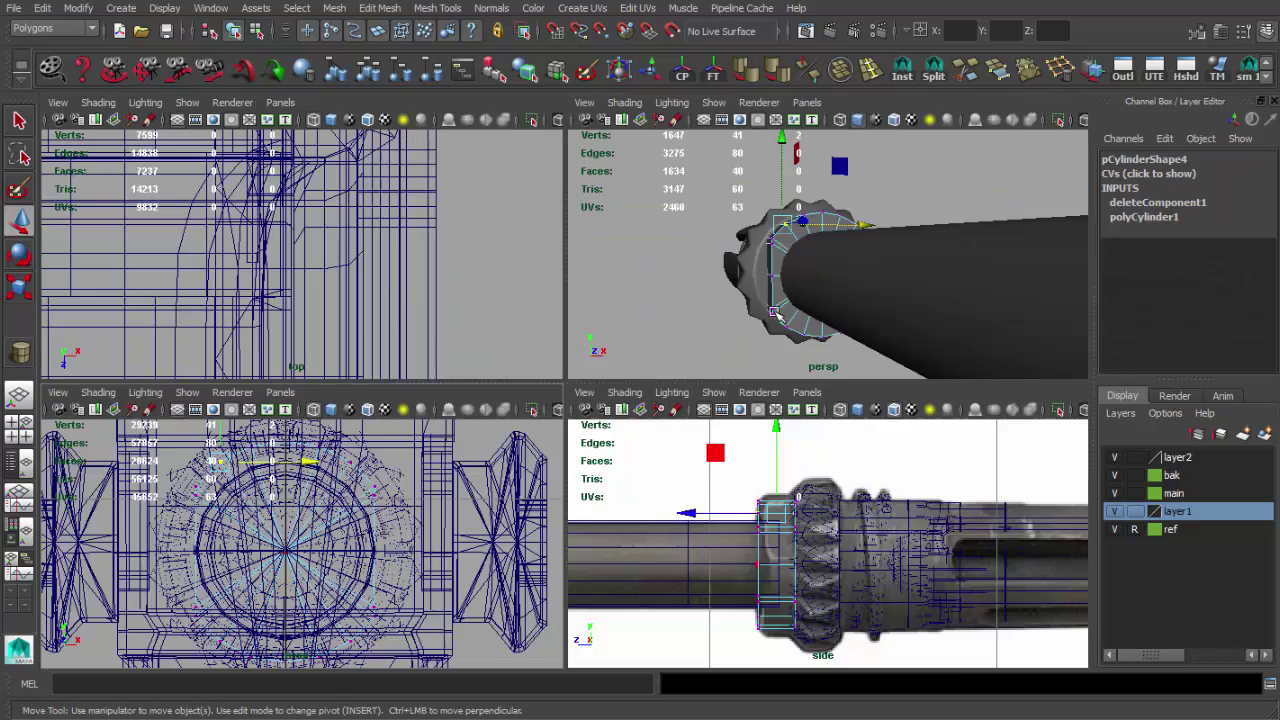
key(space)
key(F8)
key(r)
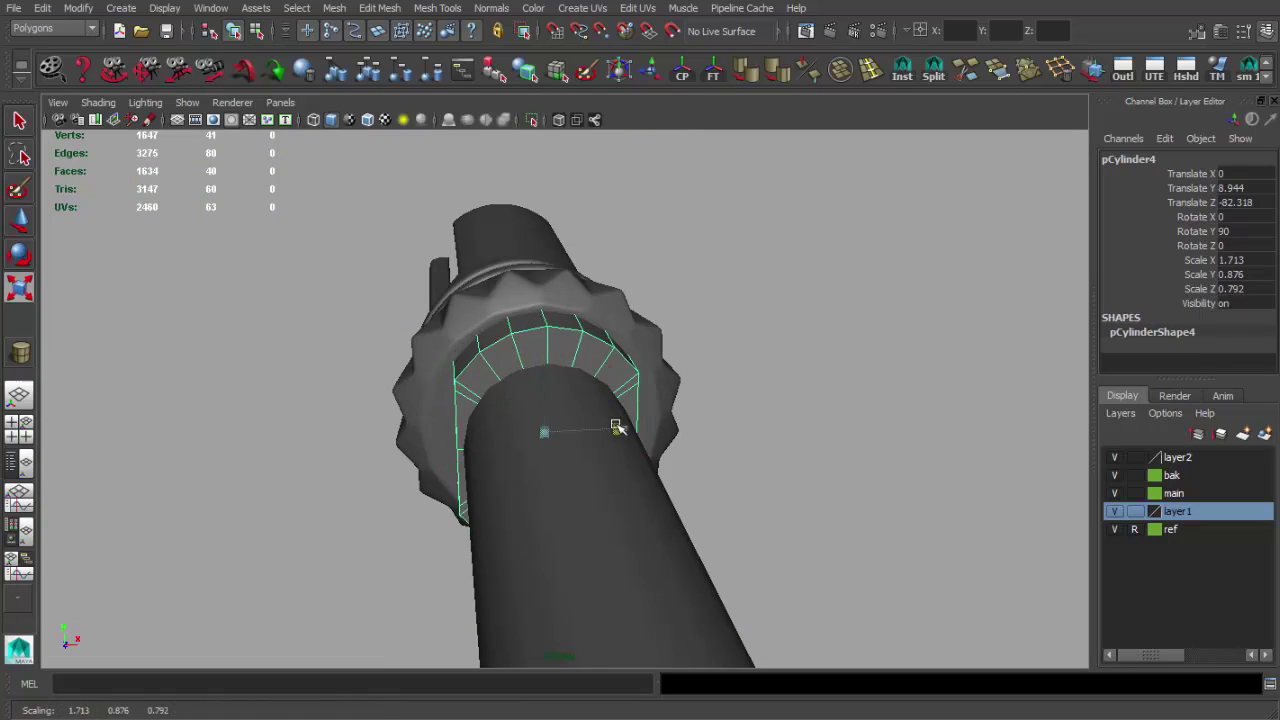
key(space)
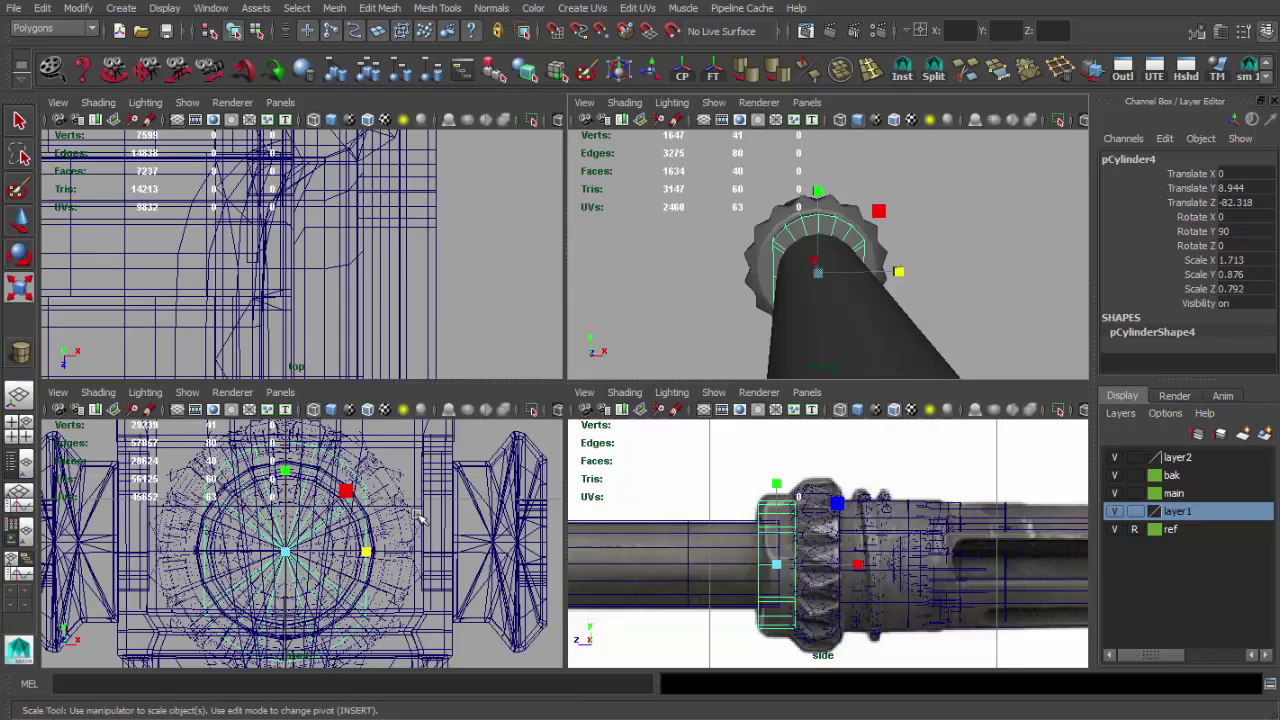
key(space)
click(674, 367)
key(1)
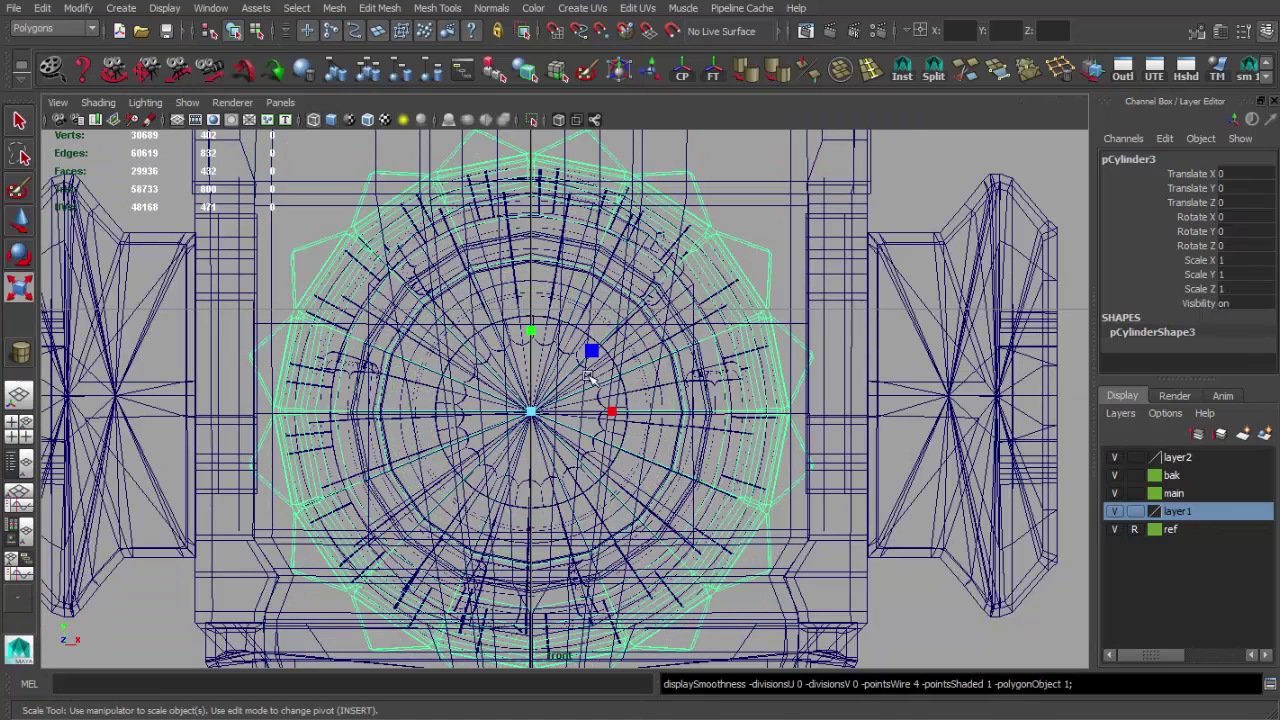
click(370, 377)
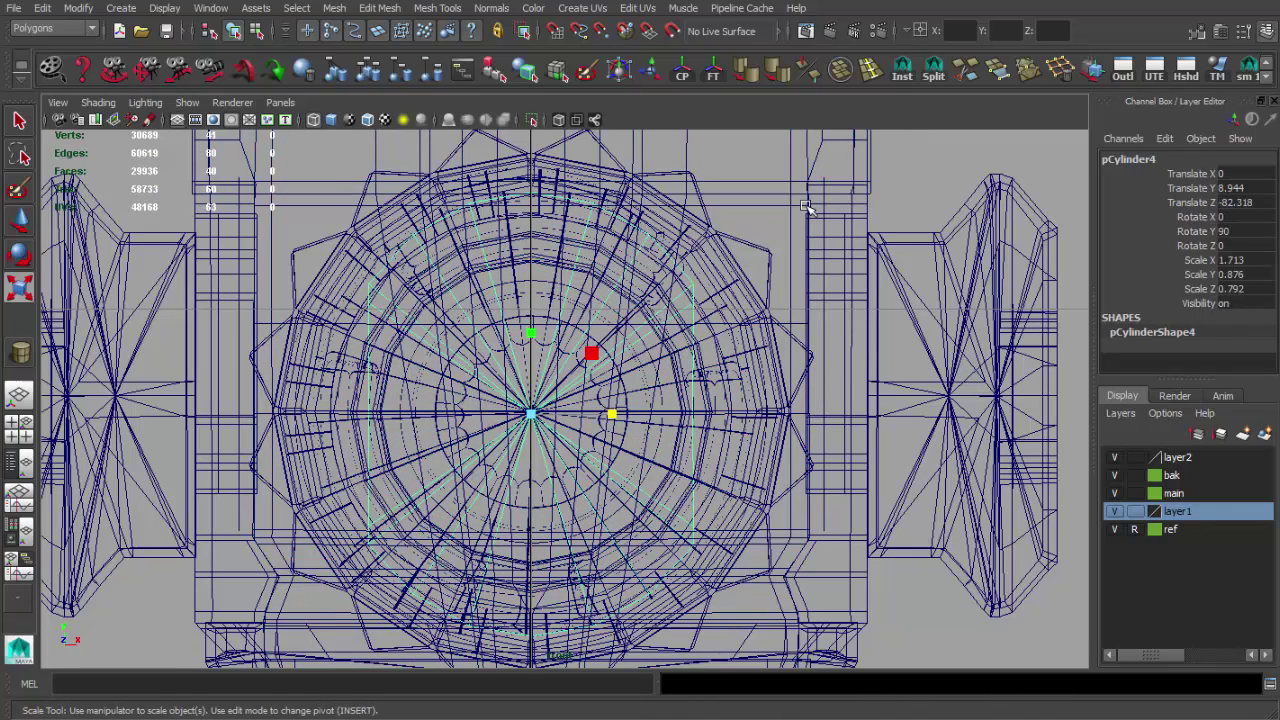
key(F8)
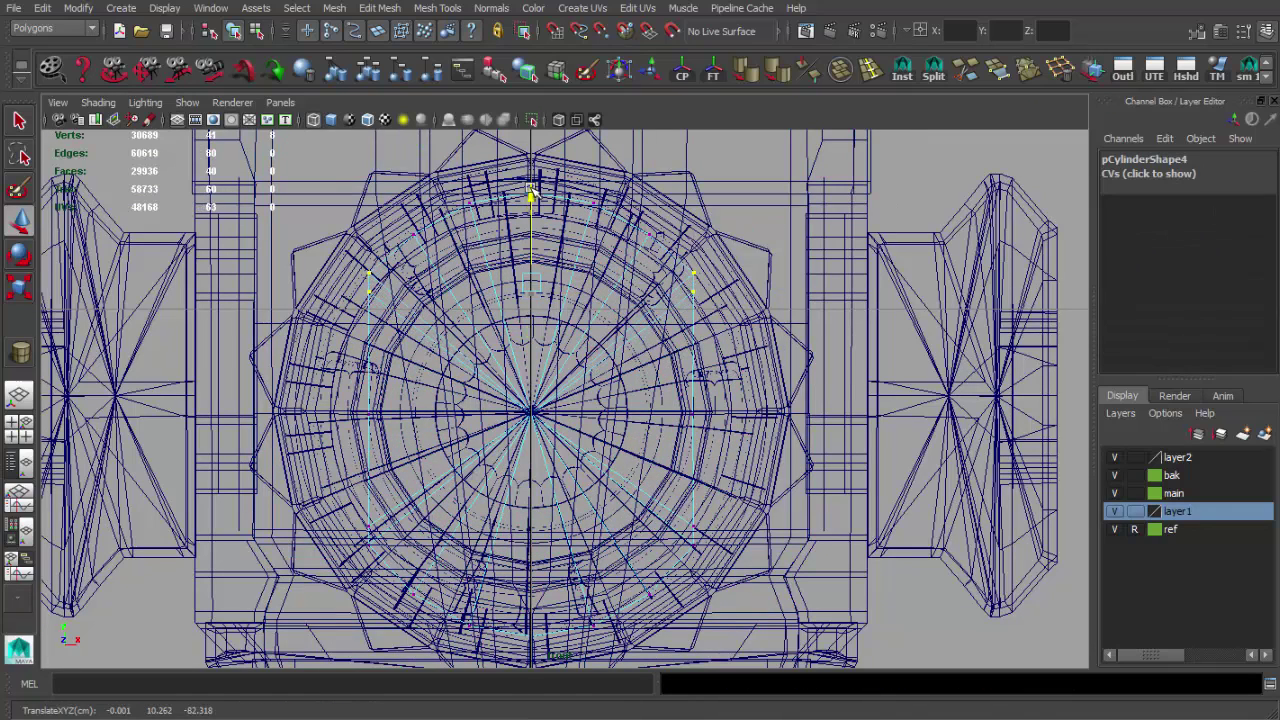
Orbit around the collar and new ring to check the fit from several angles
key(space)
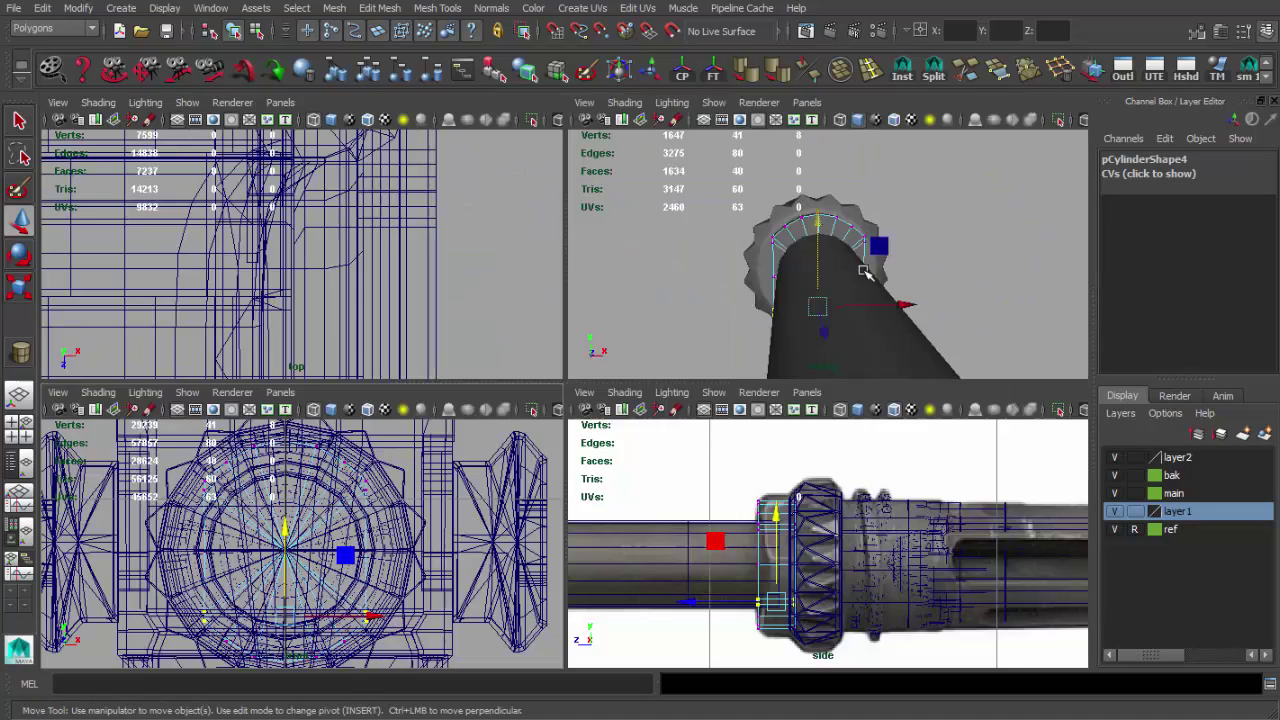
key(space)
mouse_move(651, 309)
alt+mouse_down()
mouse_move(591, 331)
mouse_move(545, 458)
mouse_move(677, 394)
mouse_move(309, 426)
mouse_move(489, 432)
alt+mouse_up()
mouse_move(528, 368)
alt+mouse_down()
mouse_move(606, 403)
mouse_move(606, 449)
mouse_move(550, 389)
mouse_move(420, 429)
mouse_move(671, 423)
mouse_move(518, 310)
alt+mouse_up()
key(q)
mouse_move(624, 462)
alt+mouse_down()
mouse_move(589, 383)
mouse_move(543, 389)
mouse_move(463, 246)
mouse_move(677, 674)
mouse_move(463, 449)
alt+mouse_up()
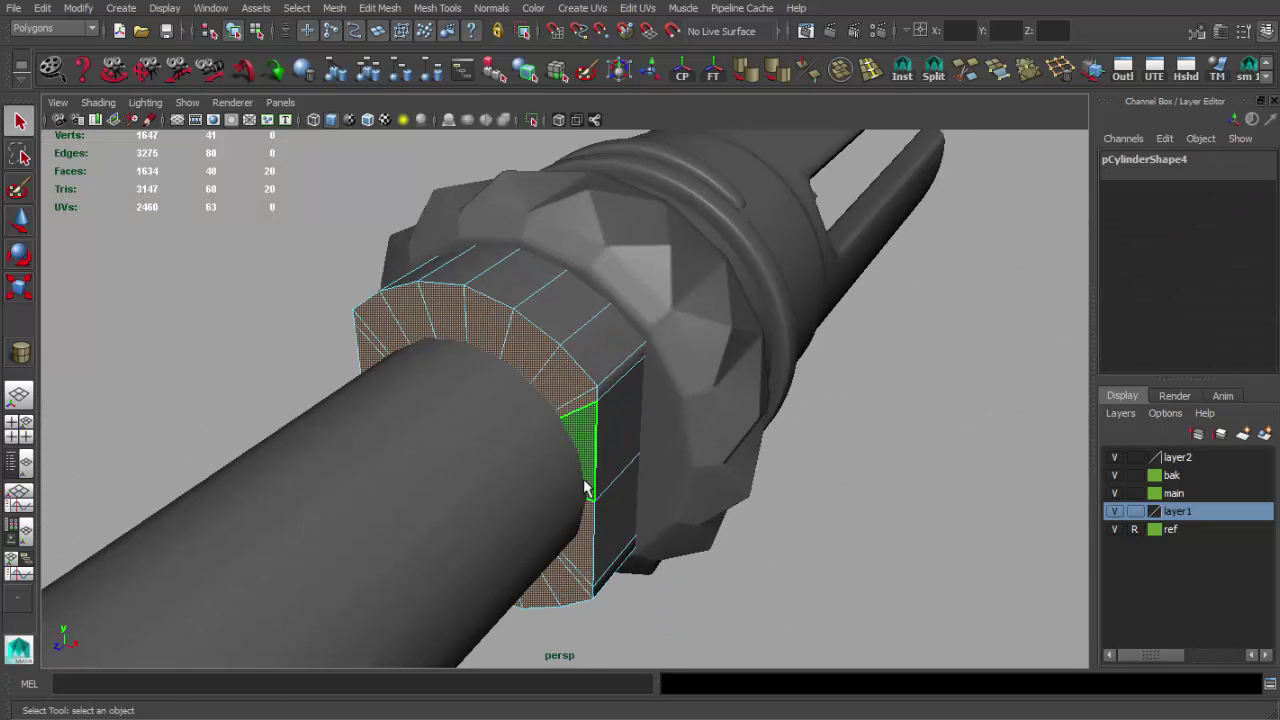
Extrude the selected ring faces and insert an edge loop around the ring
key(ctrl+e)
mouse_move(426, 514)
alt+mouse_down()
mouse_move(546, 434)
mouse_move(605, 488)
alt+mouse_up()
click(870, 70)
mouse_move(560, 330)
alt+mouse_down()
mouse_move(524, 314)
mouse_move(571, 343)
alt+mouse_up()
click(508, 331)
key(q)
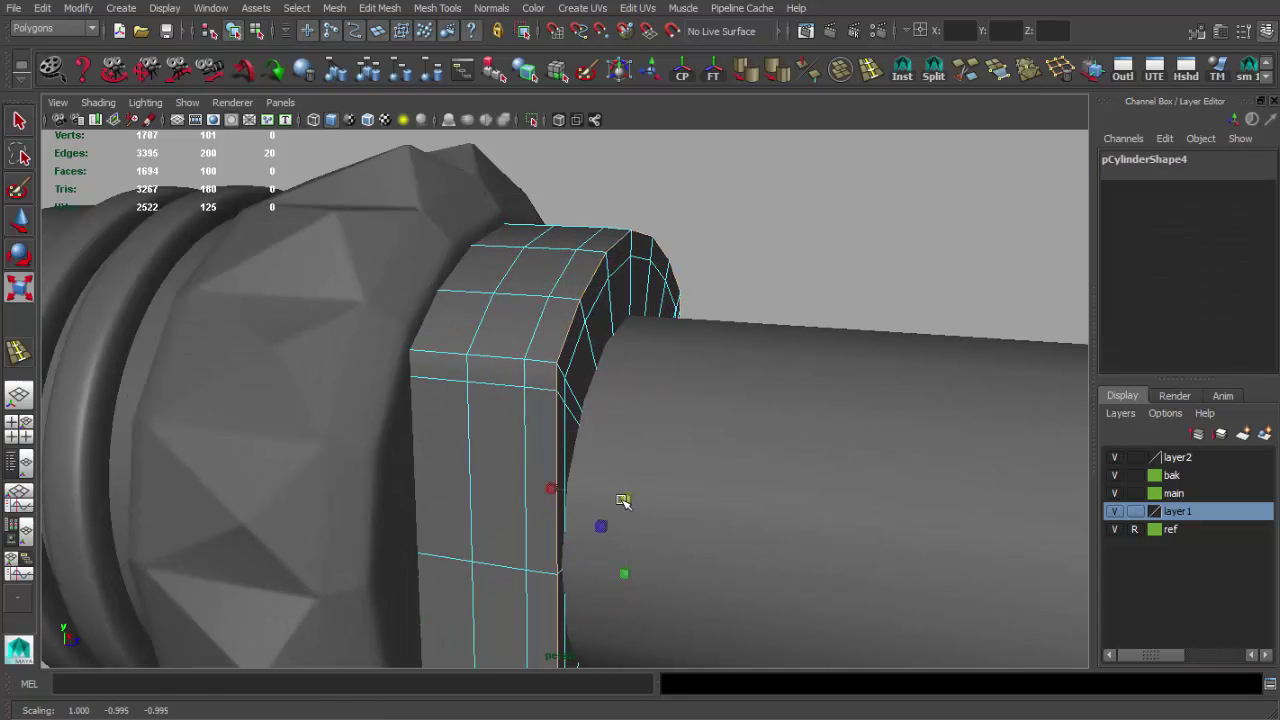
key(F8)
Reselect the new ring and apply Smooth to it from the marking menu
scroll(654, 233, down, 5)
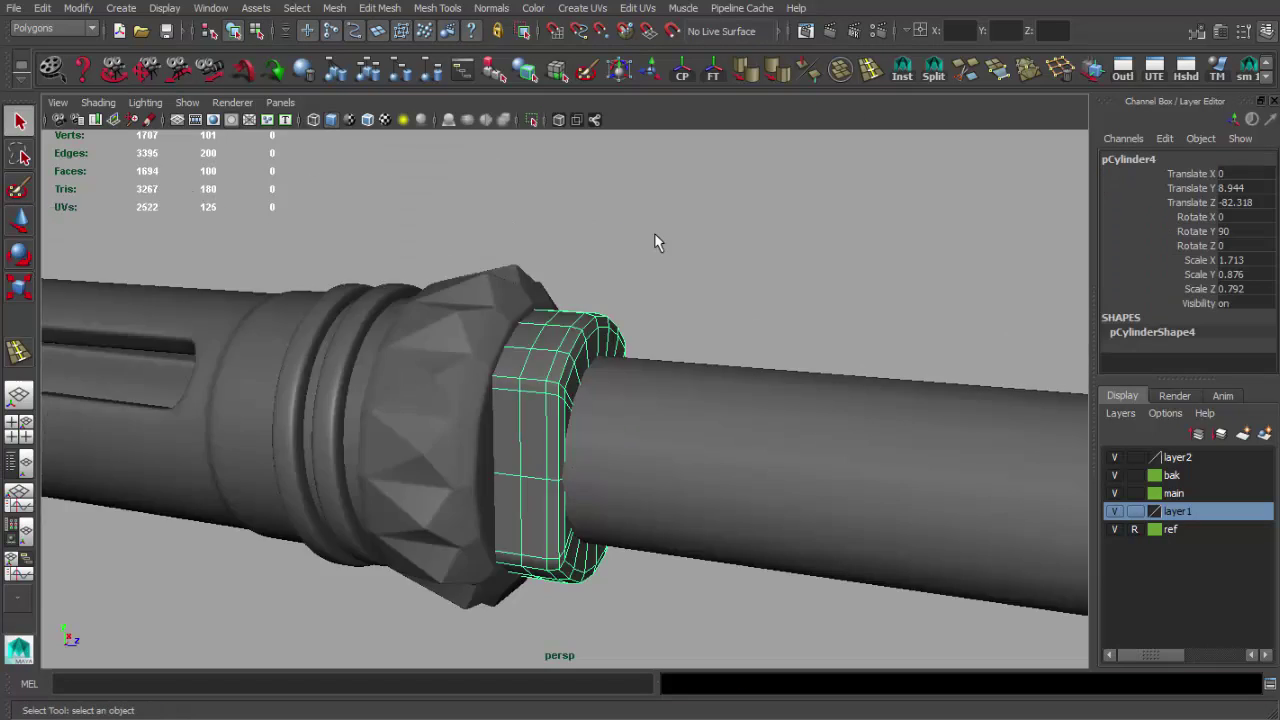
mouse_move(750, 153)
alt+mouse_down()
mouse_move(582, 381)
mouse_move(740, 470)
mouse_move(694, 477)
mouse_move(539, 363)
mouse_move(643, 389)
mouse_move(598, 443)
mouse_move(600, 429)
mouse_move(549, 383)
mouse_move(429, 437)
alt+mouse_up()
click(771, 506)
click(539, 363)
key(r)
shift+right_click(566, 364)
click(517, 455)
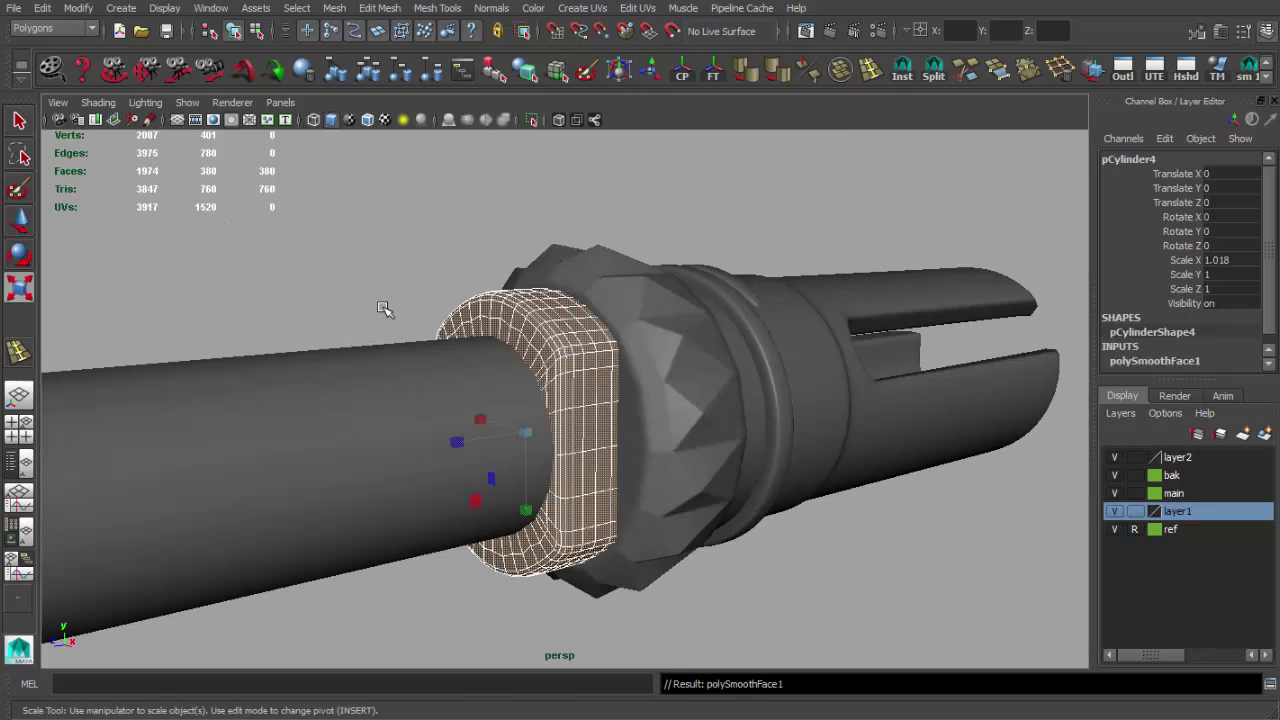
Inspect the smoothed ring and bring up its marking menu of polygon commands
mouse_move(374, 306)
alt+mouse_down()
mouse_move(560, 372)
mouse_move(443, 386)
mouse_move(666, 346)
mouse_move(723, 443)
mouse_move(586, 443)
mouse_move(605, 414)
mouse_move(386, 357)
mouse_move(846, 323)
mouse_move(566, 423)
mouse_move(769, 481)
mouse_move(497, 434)
alt+mouse_up()
click(723, 443)
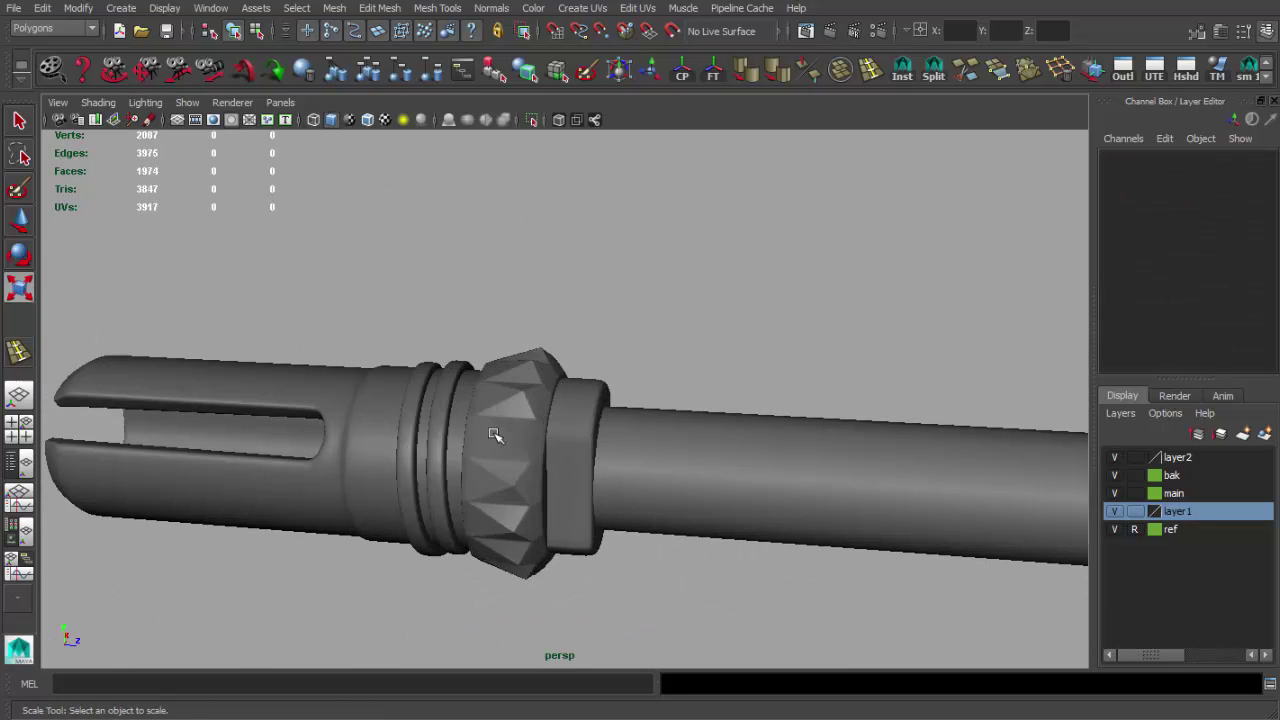
click(497, 434)
mouse_move(669, 337)
alt+mouse_down()
mouse_move(589, 443)
mouse_move(548, 432)
mouse_move(560, 400)
alt+mouse_up()
right_click(548, 432)
right_drag(540, 262, 528, 631)
click(606, 503)
Look over the muzzle and rail, then pull back to see the whole rifle
alt+drag(606, 503, 690, 314)
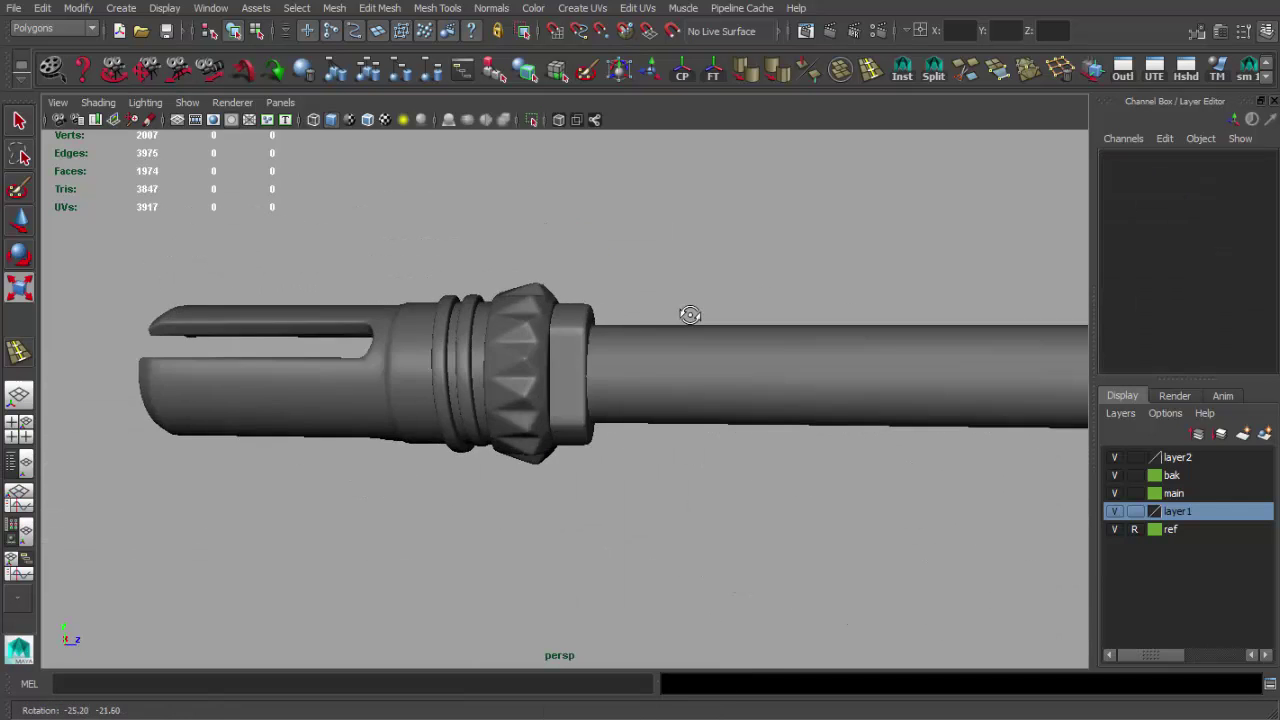
alt+right_drag(690, 314, 566, 329)
mouse_move(566, 329)
alt+mouse_down()
mouse_move(957, 357)
mouse_move(777, 357)
mouse_move(525, 323)
mouse_move(711, 300)
alt+mouse_up()
alt+right_drag(711, 300, 431, 189)
alt+middle_drag(431, 189, 512, 251)
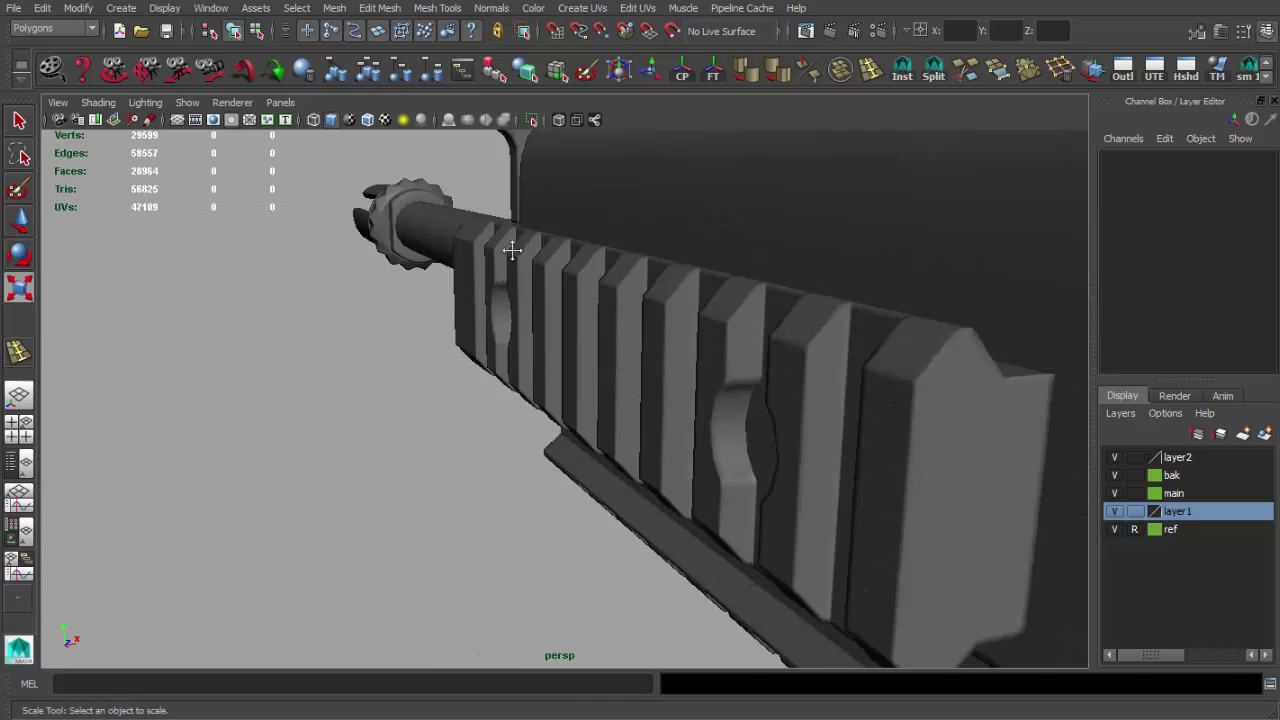
alt+right_drag(512, 251, 529, 306)
mouse_move(529, 306)
alt+mouse_down()
mouse_move(571, 323)
mouse_move(492, 318)
mouse_move(700, 315)
alt+mouse_up()
alt+right_drag(700, 315, 831, 311)
alt+drag(831, 311, 760, 316)
mouse_move(760, 316)
alt+right_down()
mouse_move(726, 316)
mouse_move(524, 420)
alt+right_up()
Maximize the side view and frame the gas block against the reference
mouse_move(622, 456)
alt+mouse_down()
mouse_move(632, 422)
mouse_move(586, 443)
alt+mouse_up()
key(space)
key(space)
mouse_move(446, 428)
alt+middle_down()
mouse_move(389, 400)
mouse_move(651, 420)
alt+middle_up()
Draw a polygon cylinder in the side view, raise it onto the barrel line, and shrink it to the gas block outline
alt+right_drag(651, 420, 670, 386)
click(121, 8)
mouse_move(163, 51)
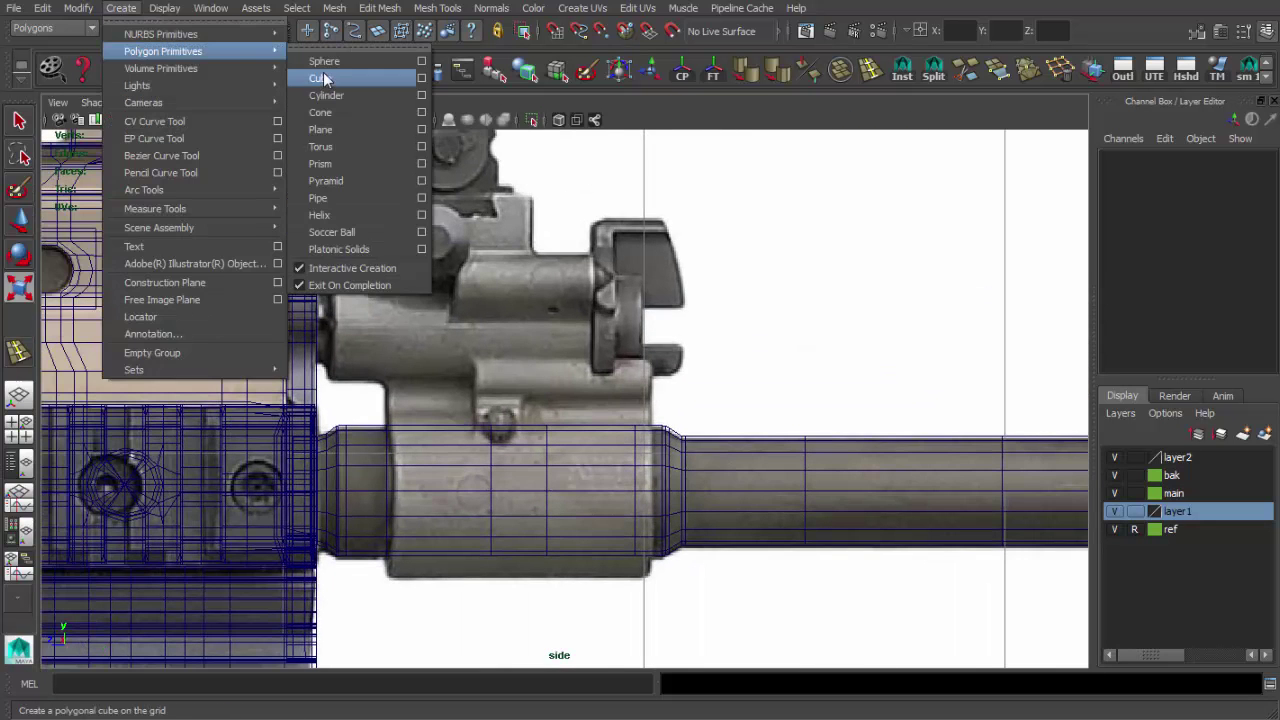
click(327, 96)
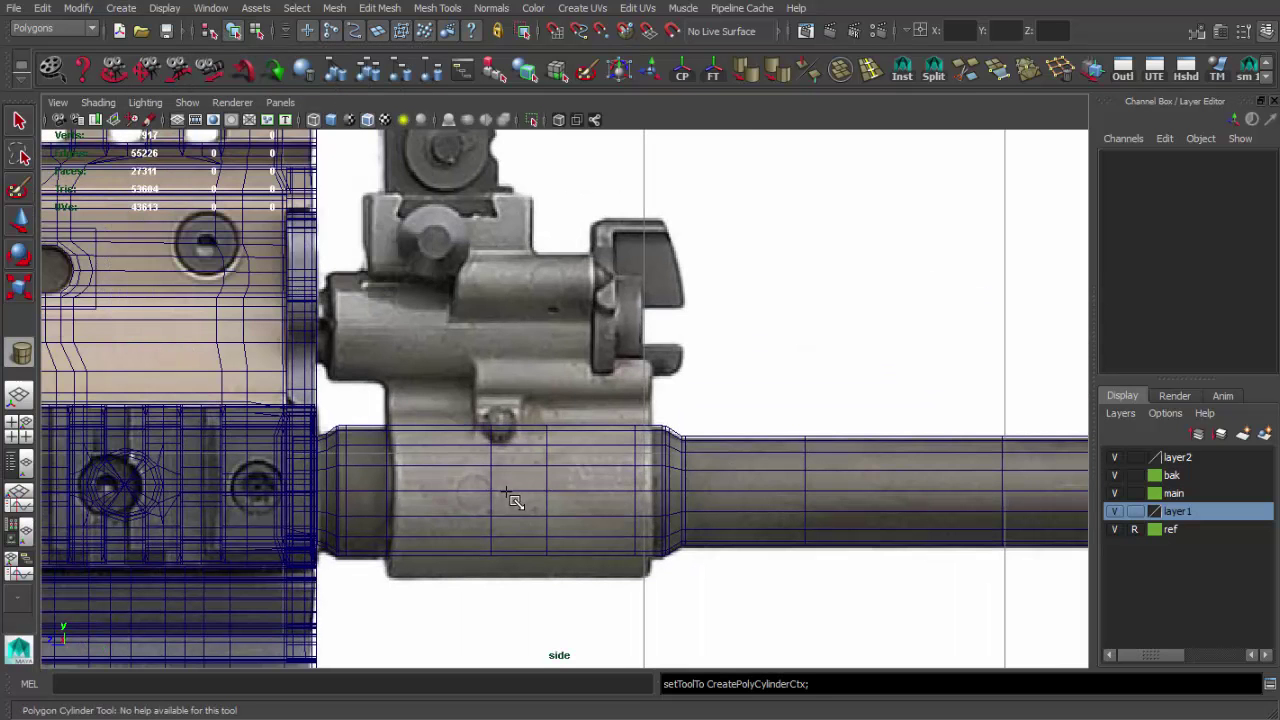
drag(615, 543, 619, 547)
key(w)
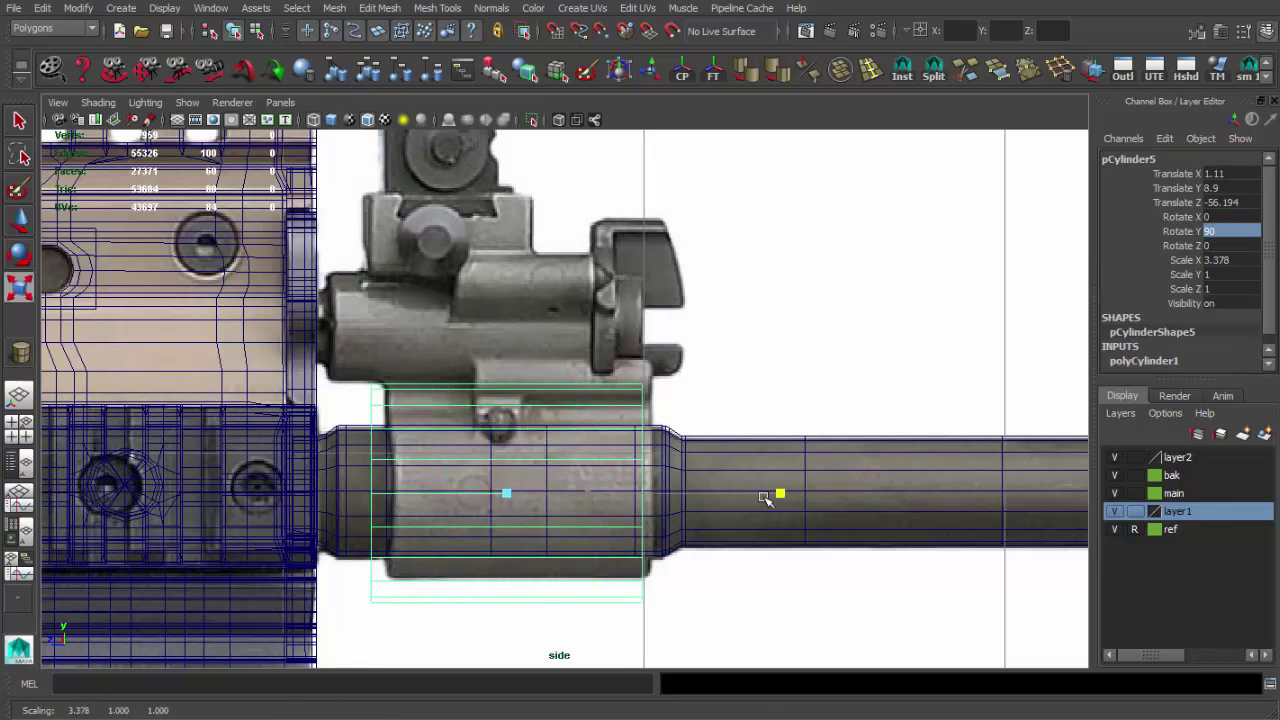
drag(532, 403, 531, 401)
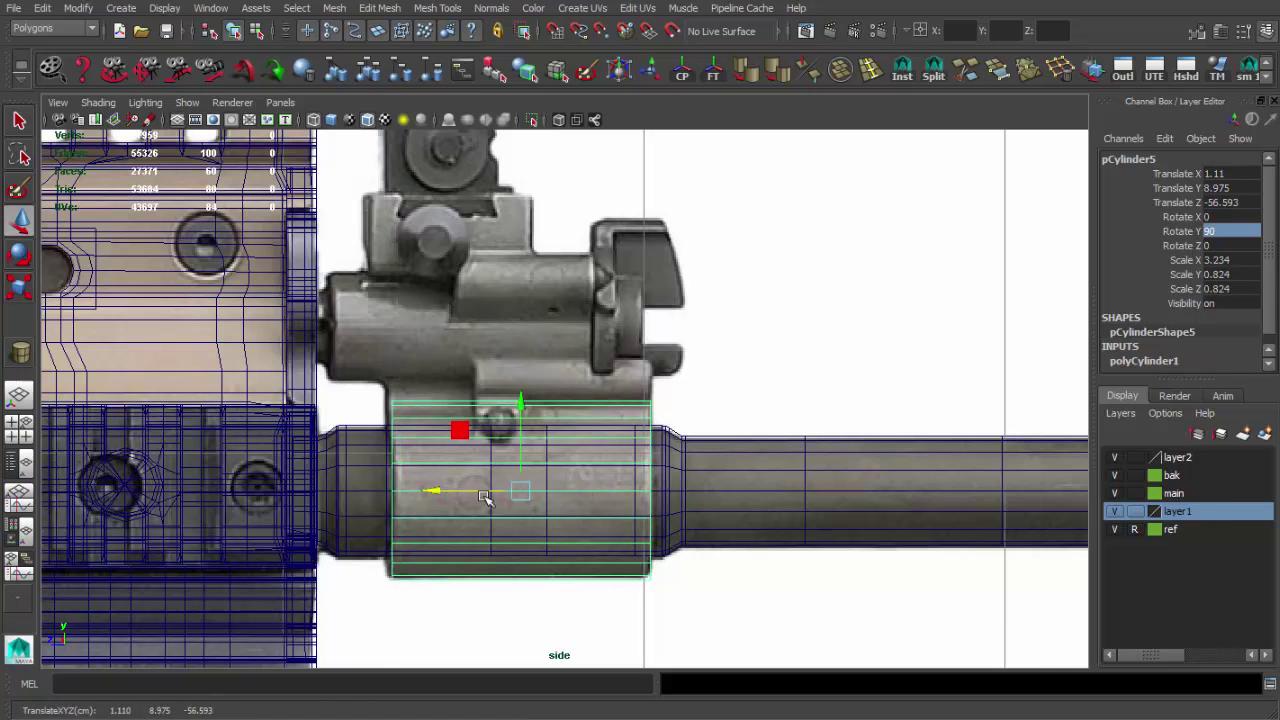
drag(500, 492, 512, 493)
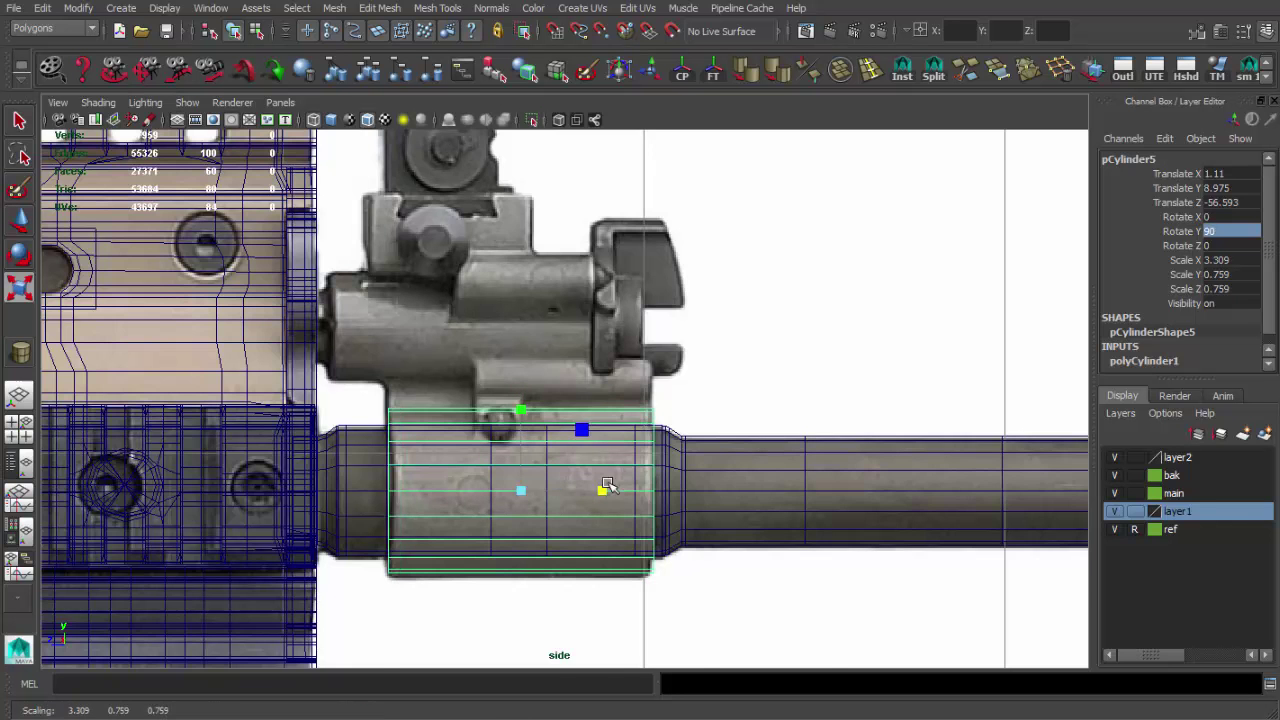
Check the new gas block cylinder around the barrel from the perspective view
key(space)
key(space)
key(w)
mouse_move(560, 420)
alt+mouse_down()
mouse_move(474, 400)
mouse_move(515, 400)
alt+mouse_up()
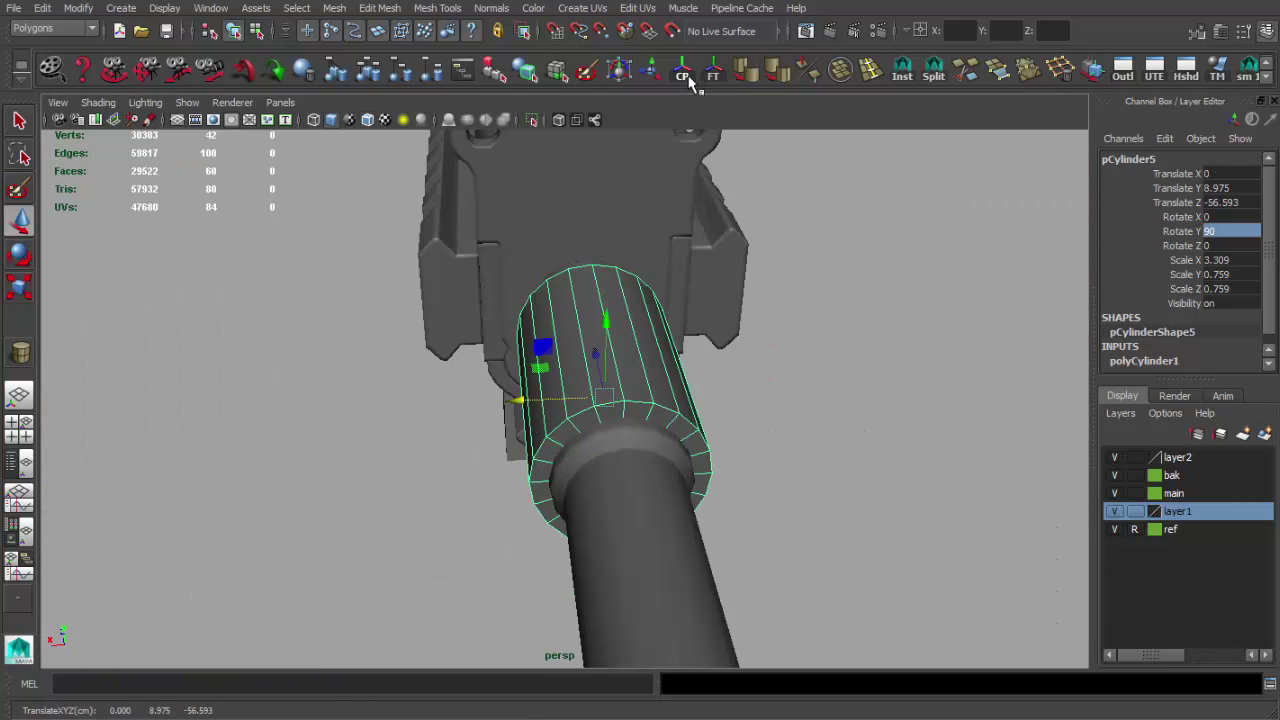
click(763, 466)
mouse_move(763, 466)
alt+mouse_down()
mouse_move(820, 391)
mouse_move(543, 429)
mouse_move(463, 403)
mouse_move(614, 429)
mouse_move(560, 430)
alt+mouse_up()
scroll(463, 403, up, 5)
click(514, 389)
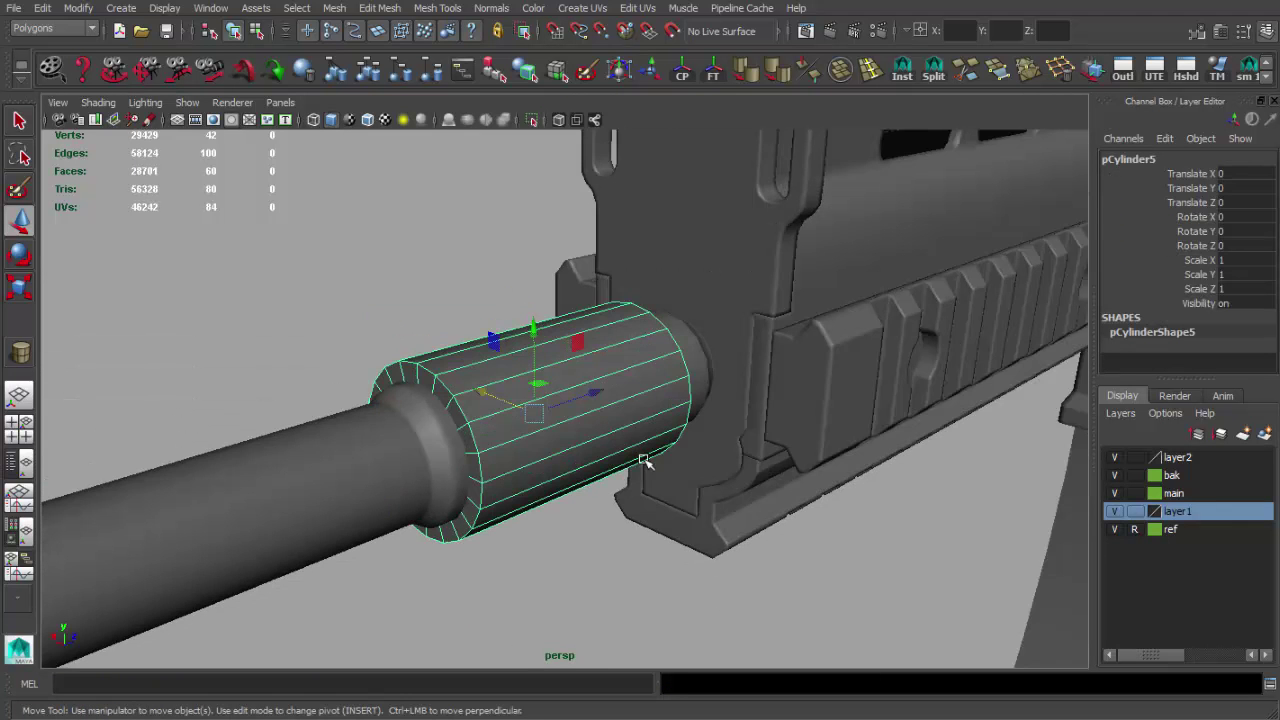
mouse_move(645, 462)
alt+mouse_down()
mouse_move(500, 409)
mouse_move(600, 452)
alt+mouse_up()
key(space)
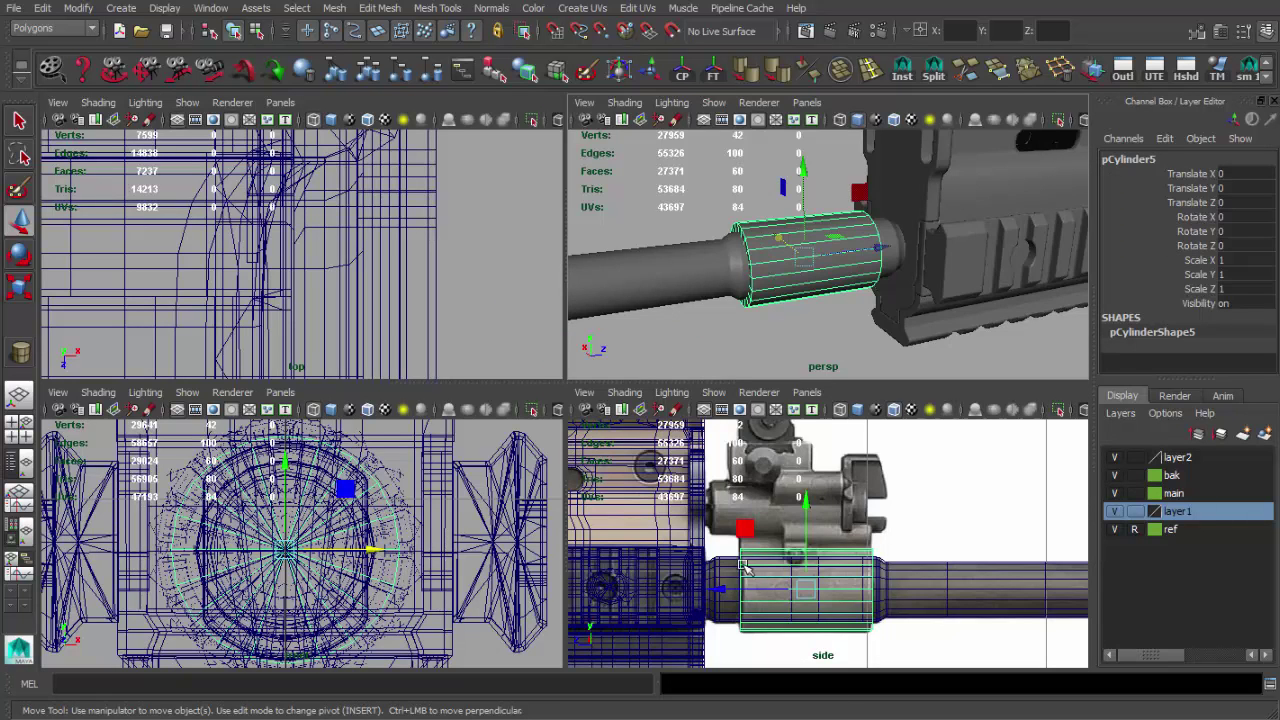
key(space)
Extrude the cylinder's top faces upward and scale them flat into a raised block
key(F11)
key(q)
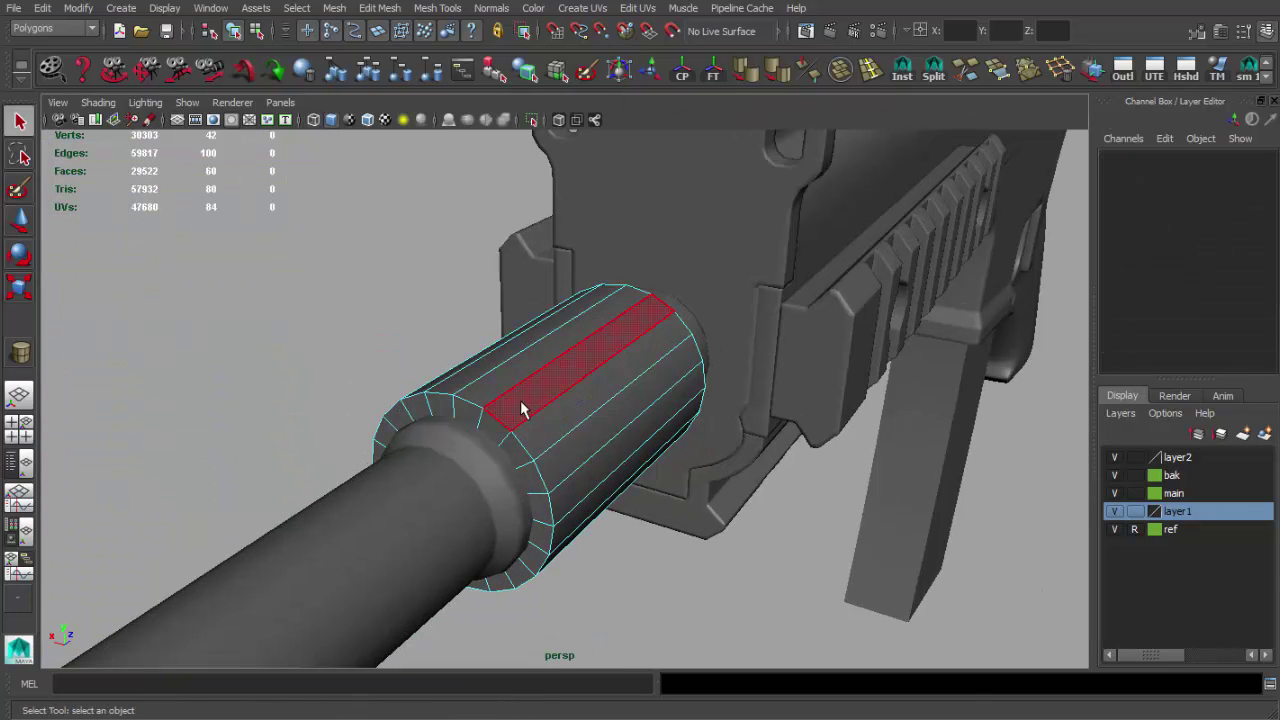
mouse_move(455, 392)
alt+mouse_down()
mouse_move(561, 389)
mouse_move(540, 350)
mouse_move(674, 423)
mouse_move(586, 363)
alt+mouse_up()
key(ctrl+e)
drag(569, 282, 561, 207)
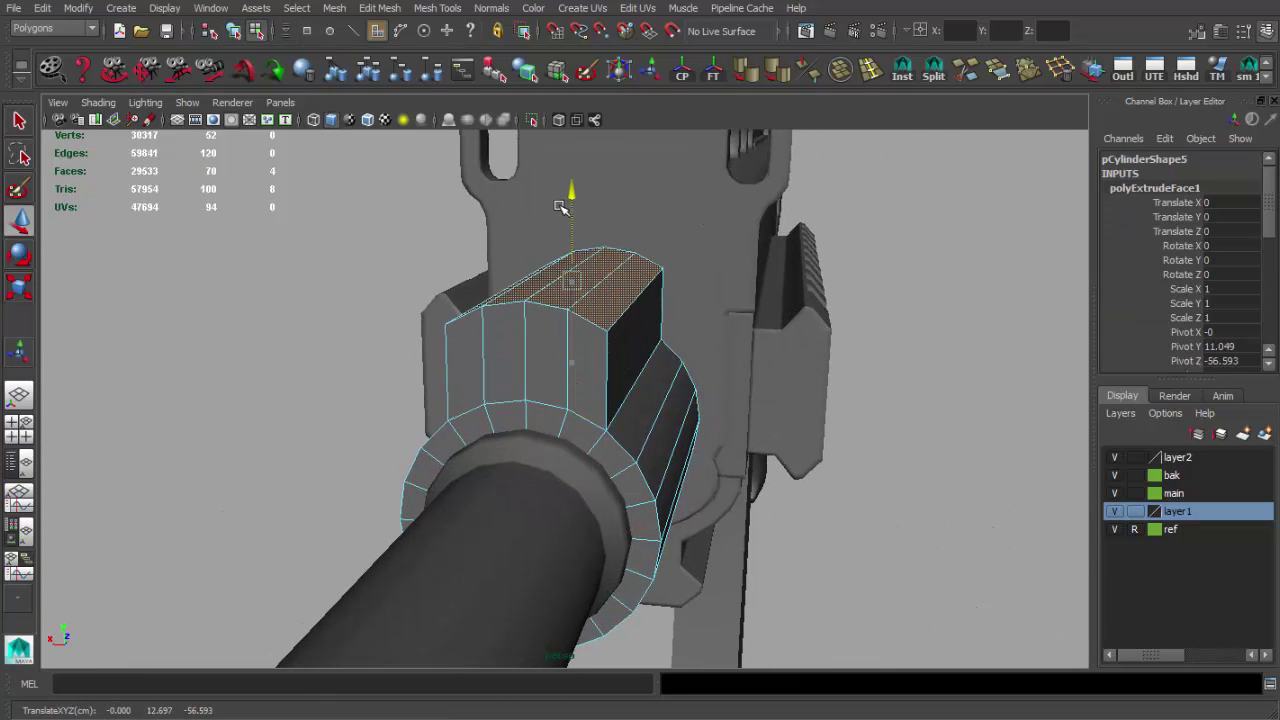
key(space)
key(w)
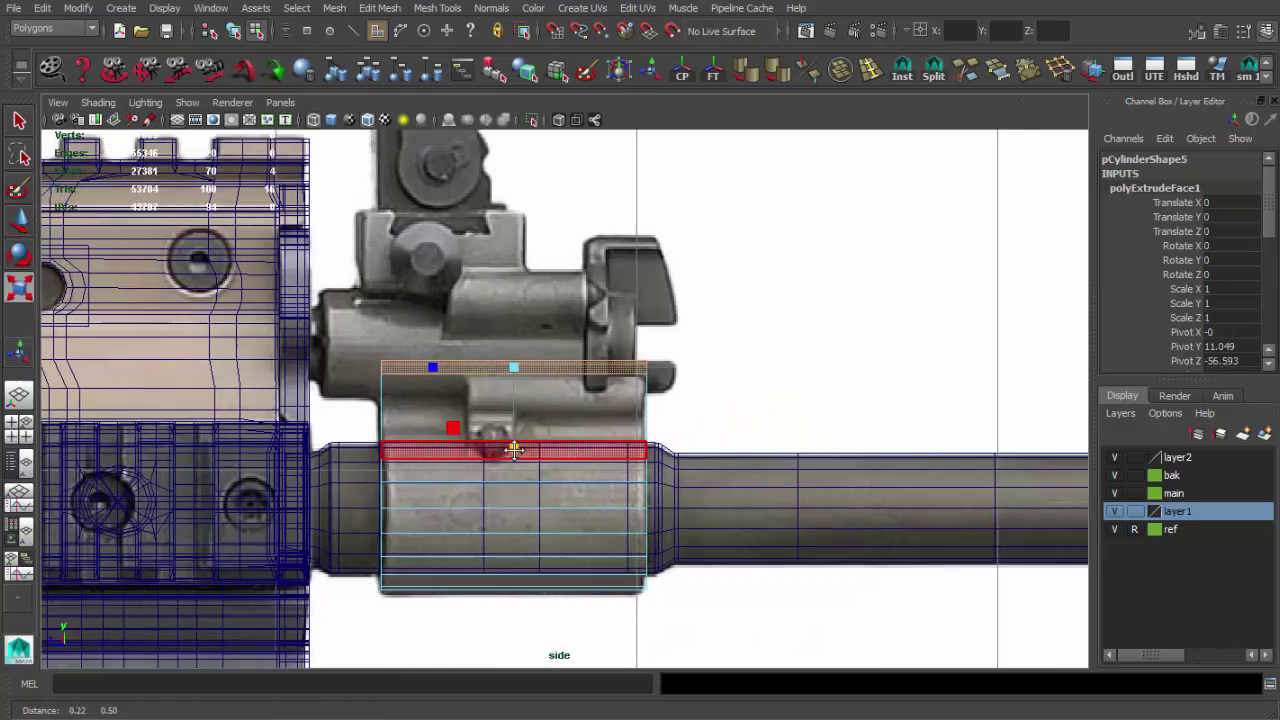
key(r)
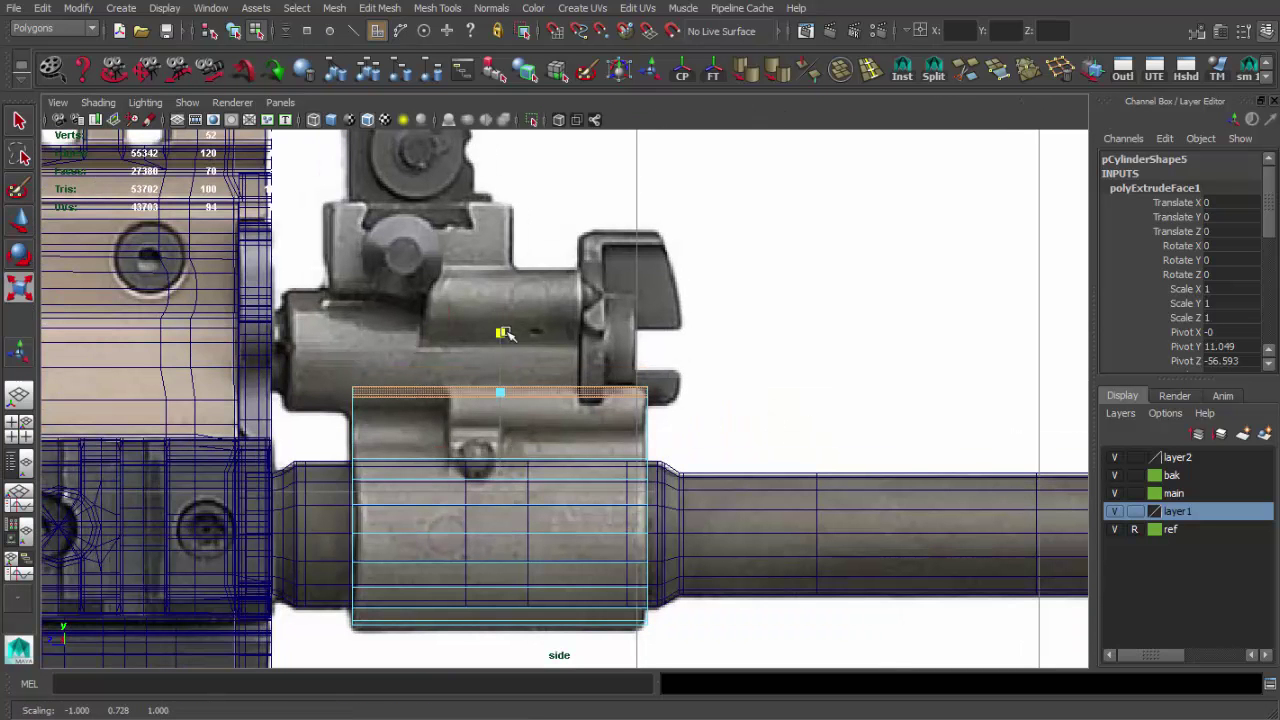
key(w)
Insert an edge loop across the raised gas block
scroll(543, 371, up, 3)
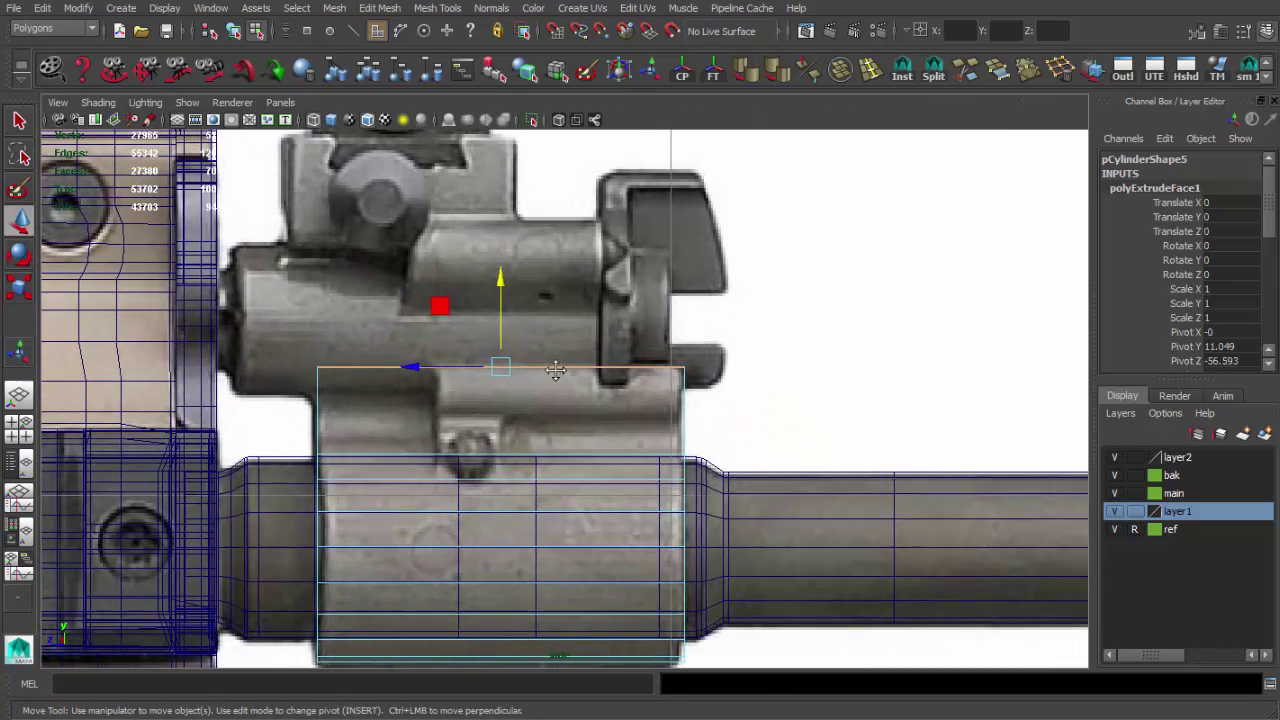
alt+middle_drag(543, 381, 537, 400)
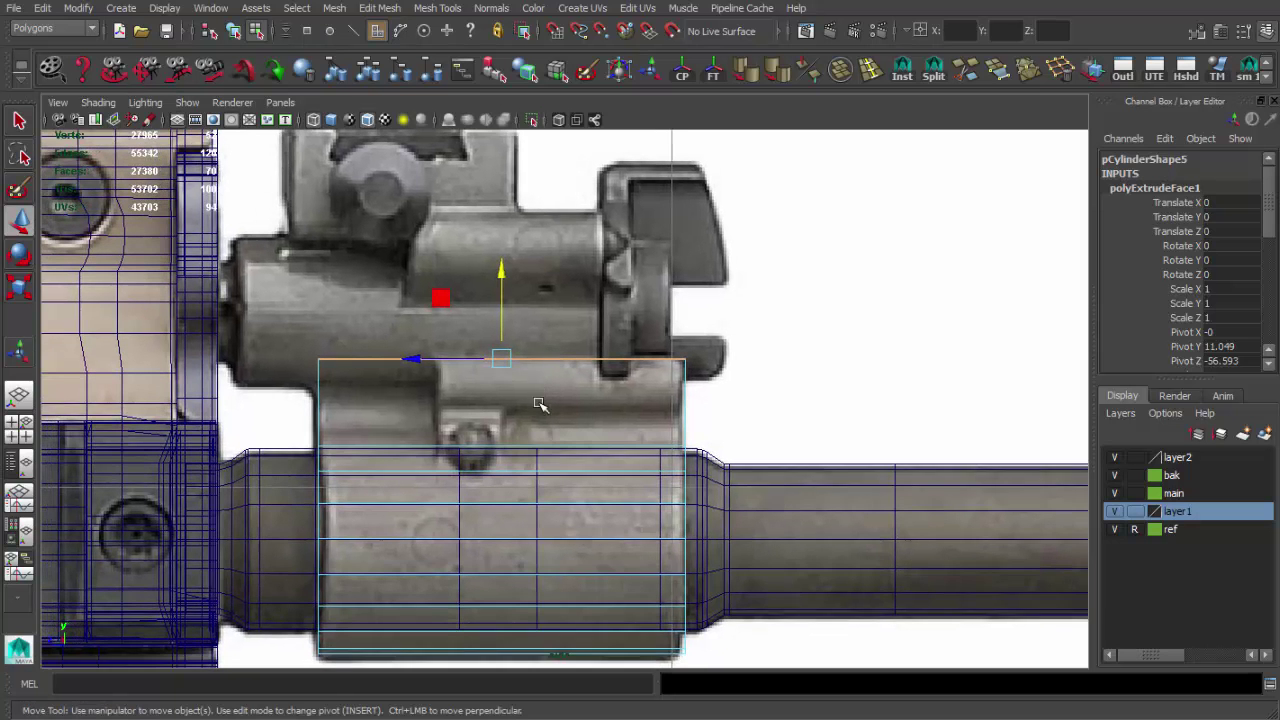
shift+right_drag(562, 310, 444, 360)
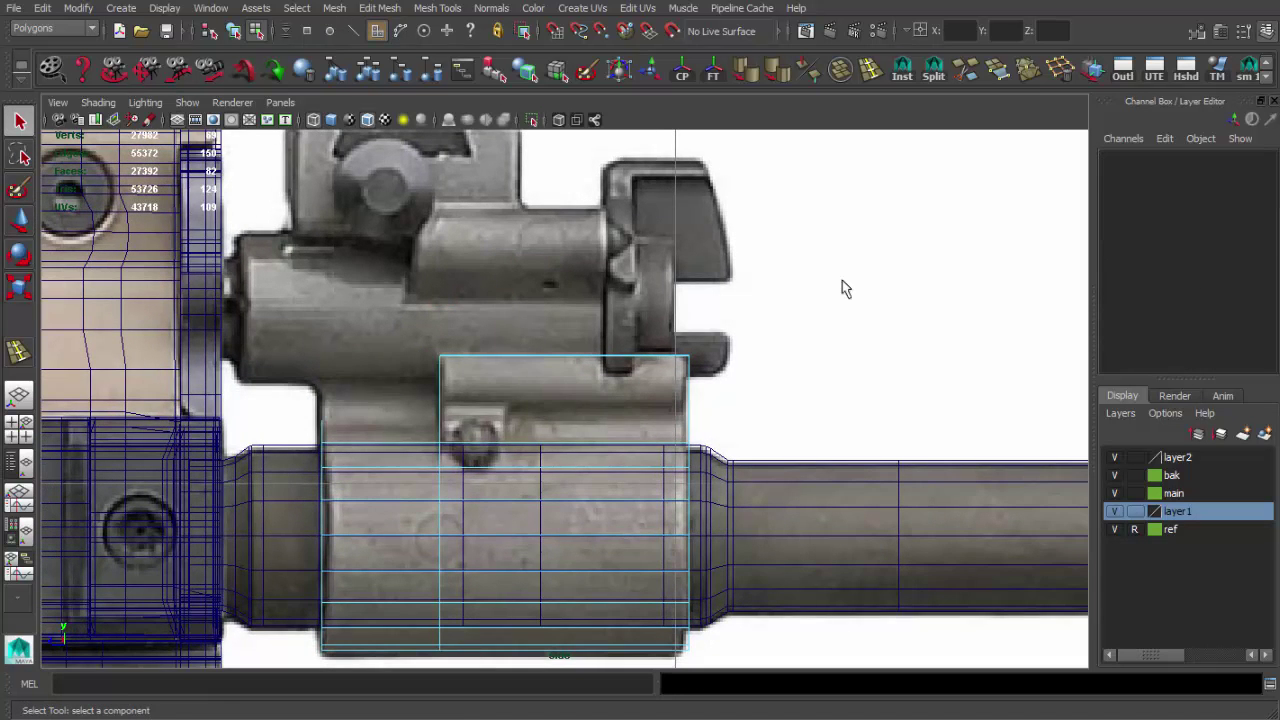
mouse_move(842, 280)
alt+mouse_down()
mouse_move(742, 288)
mouse_move(557, 271)
mouse_move(608, 271)
mouse_move(517, 337)
mouse_move(689, 337)
mouse_move(757, 118)
alt+mouse_up()
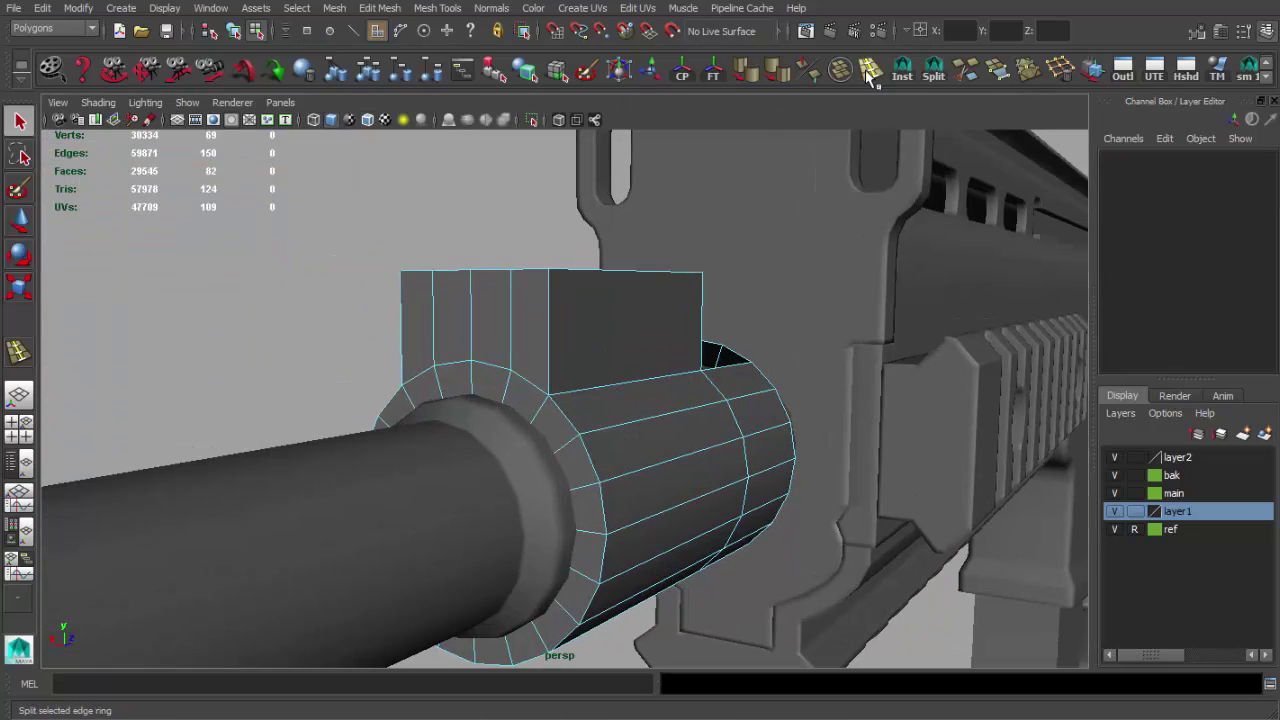
Cut an edge loop across the gas block's raised top
key(space)
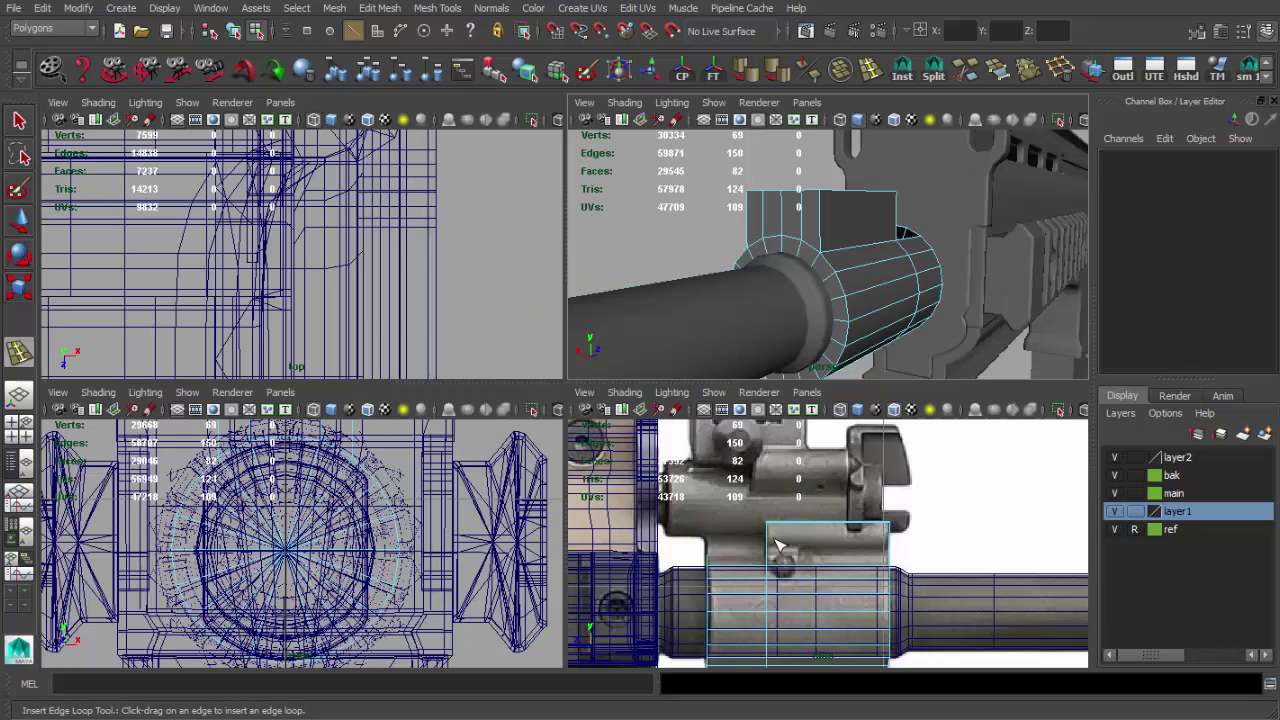
click(824, 212)
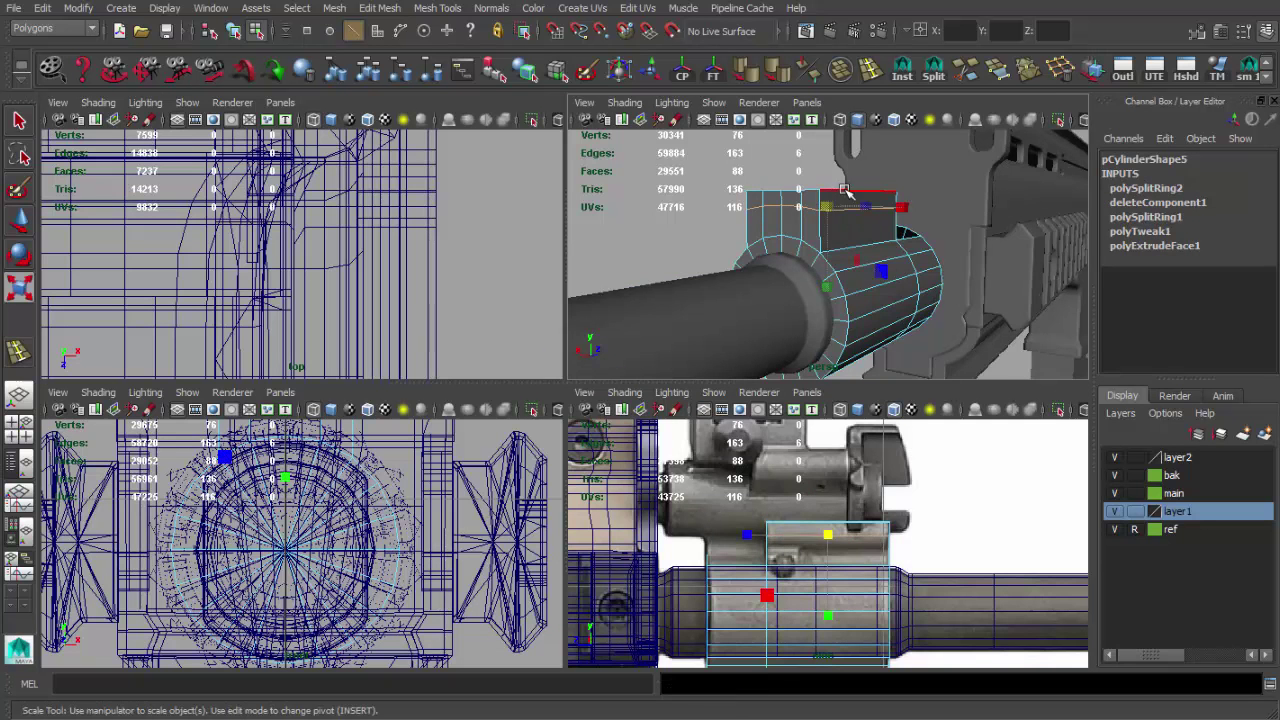
alt+drag(843, 190, 870, 206)
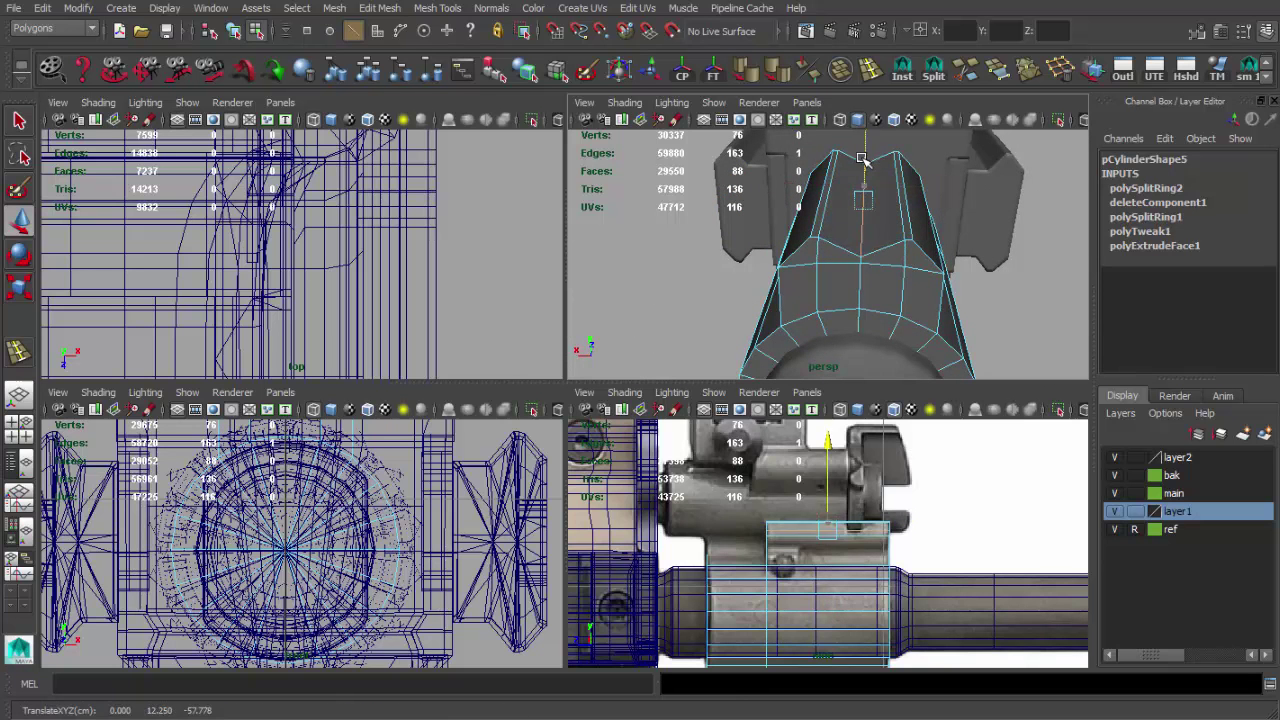
alt+drag(873, 283, 850, 245)
key(q)
key(F9)
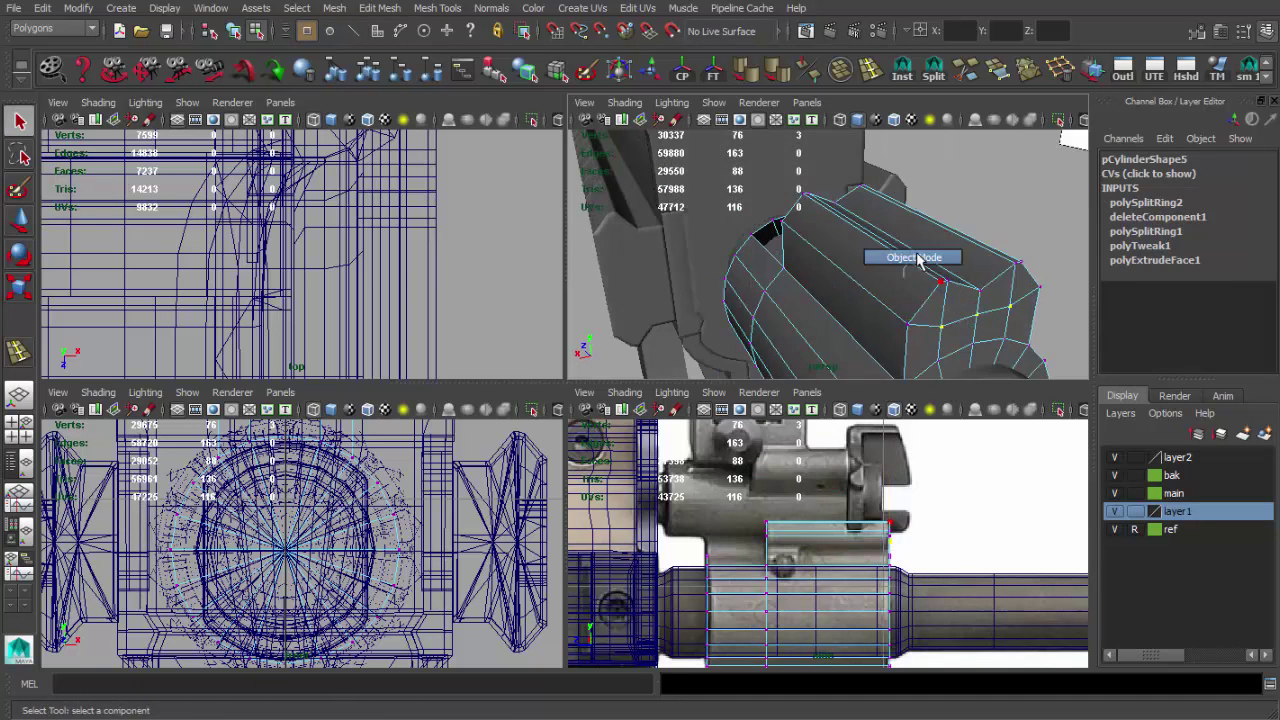
mouse_move(860, 226)
alt+mouse_down()
mouse_move(851, 250)
mouse_move(904, 286)
alt+mouse_up()
Select a face on the block's side, then reselect the gas block cylinder
click(870, 280)
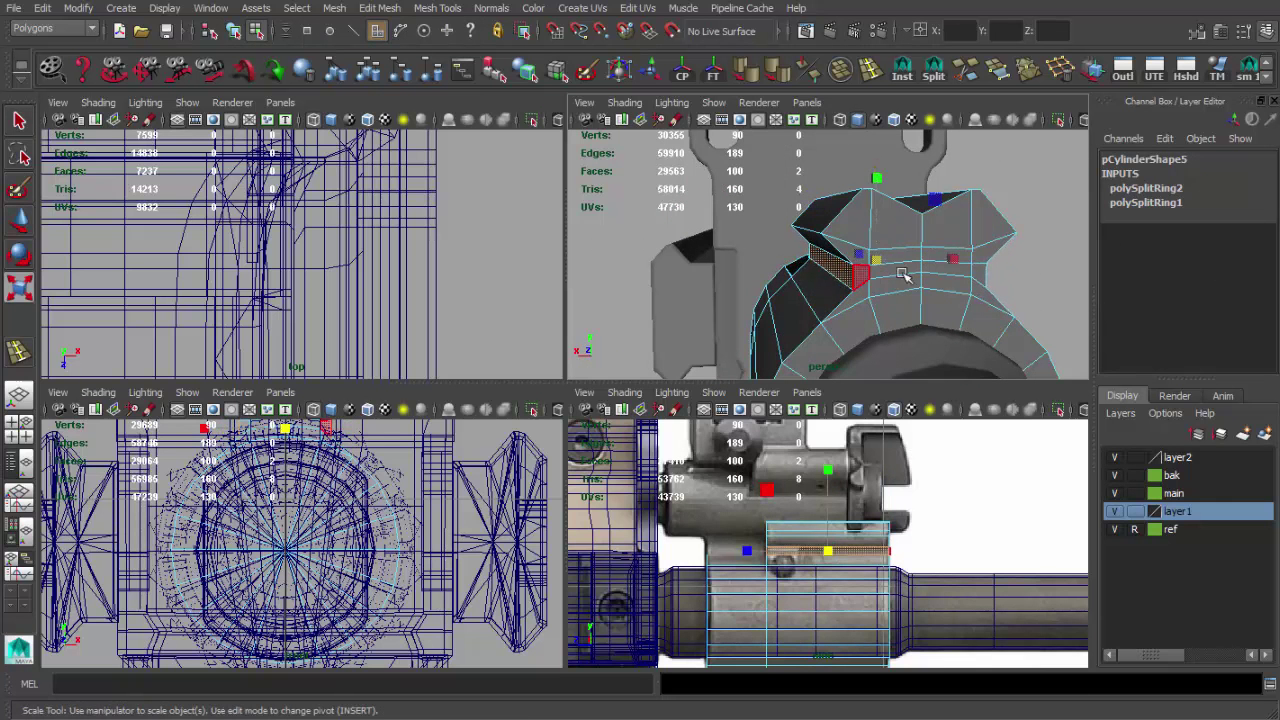
alt+drag(939, 259, 948, 262)
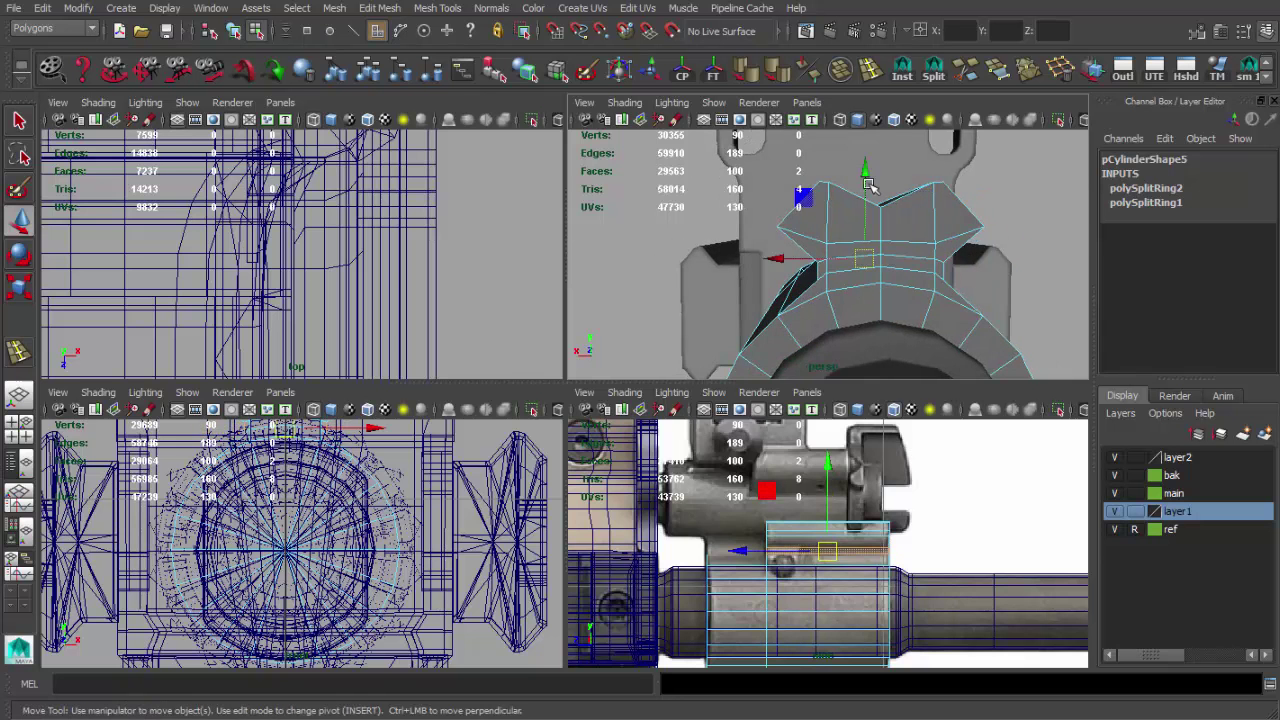
alt+drag(851, 249, 889, 289)
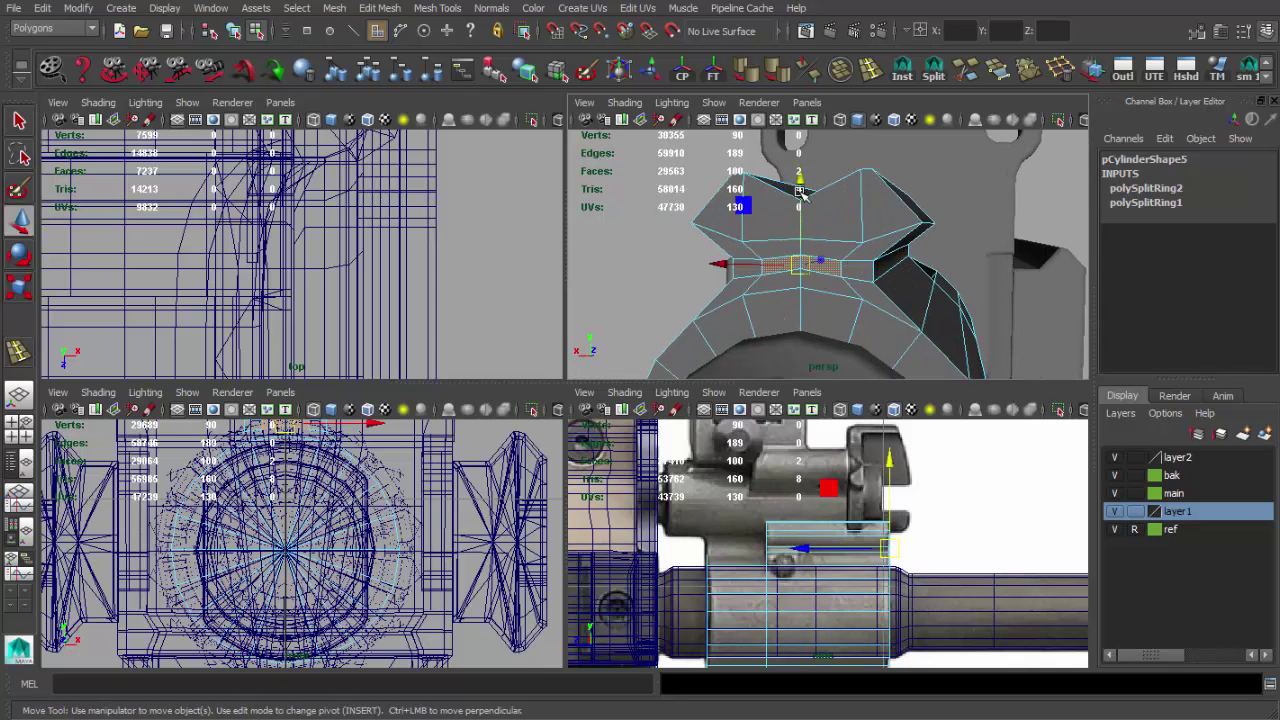
key(F8)
scroll(800, 250, down, 5)
mouse_move(800, 250)
alt+mouse_down()
mouse_move(780, 283)
mouse_move(674, 282)
alt+mouse_up()
scroll(780, 283, up, 3)
click(771, 286)
mouse_move(771, 286)
alt+mouse_down()
mouse_move(796, 268)
mouse_move(806, 283)
mouse_move(954, 261)
mouse_move(878, 412)
mouse_move(618, 373)
alt+mouse_up()
Reshape the raised top's vertices into the notched profile, undoing the last vertex move
key(space)
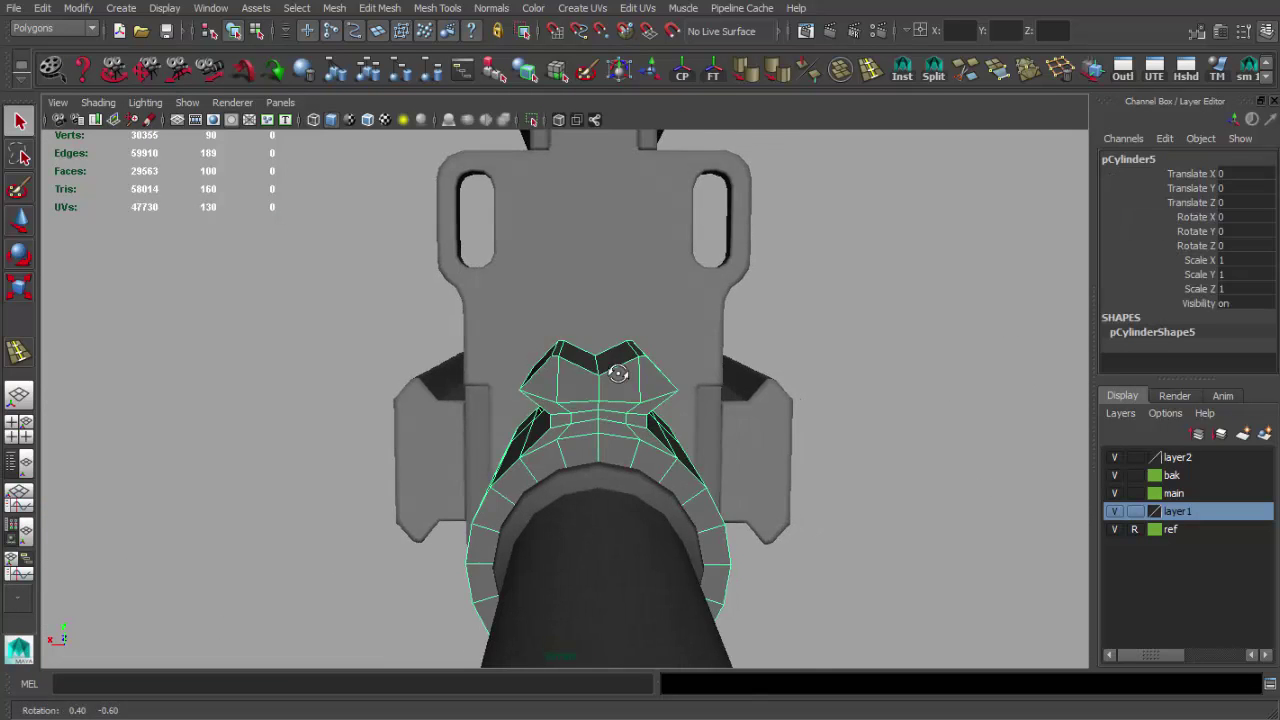
scroll(618, 373, up, 2)
key(ctrl+e)
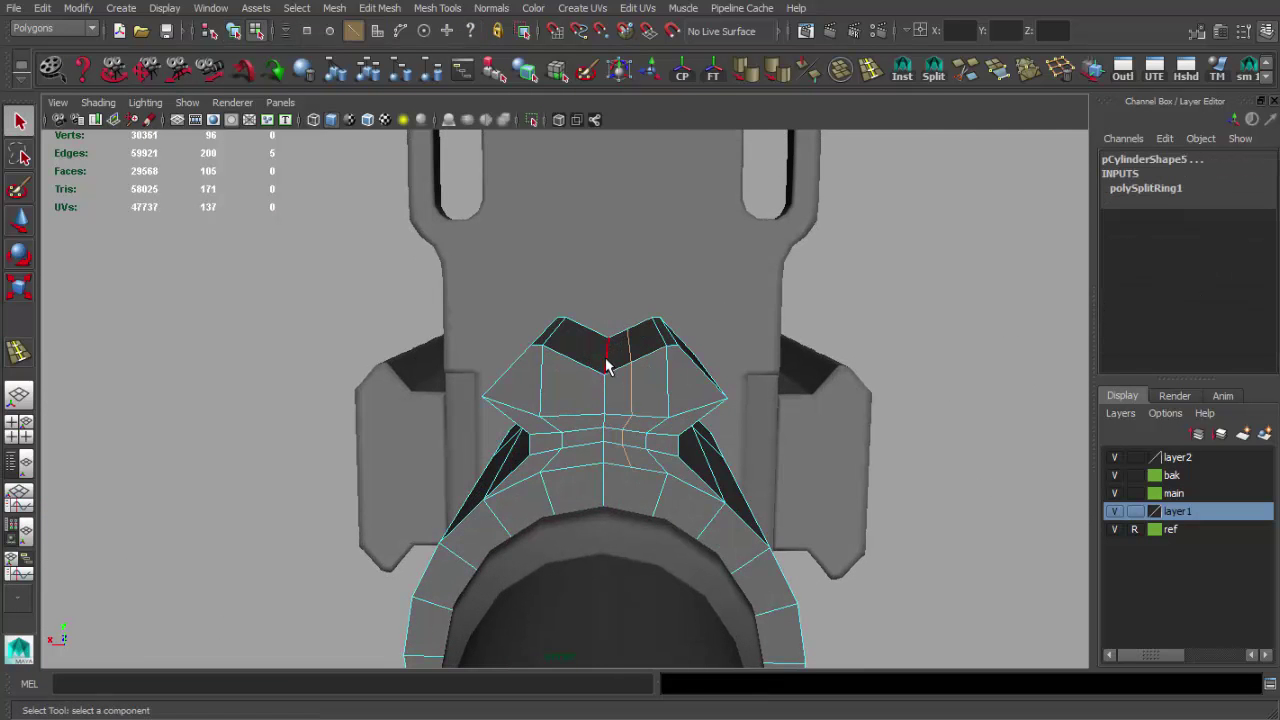
scroll(548, 458, down, 3)
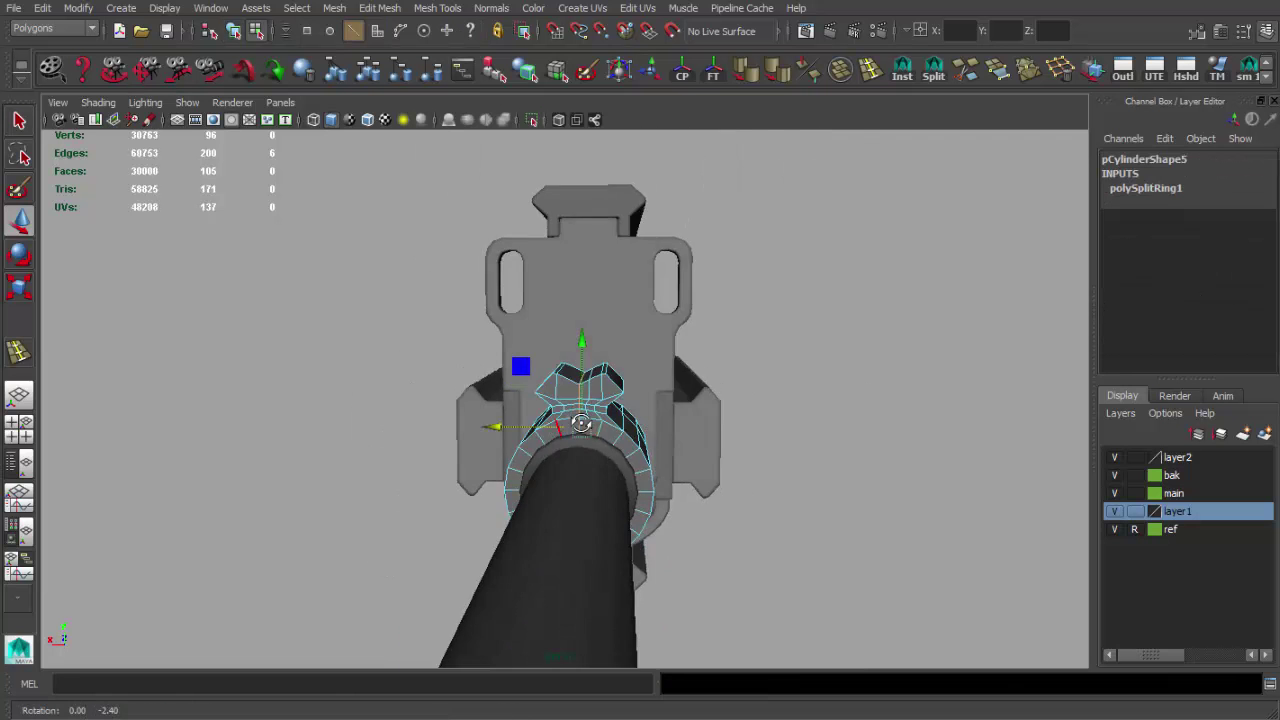
alt+drag(548, 458, 598, 458)
scroll(598, 458, up, 3)
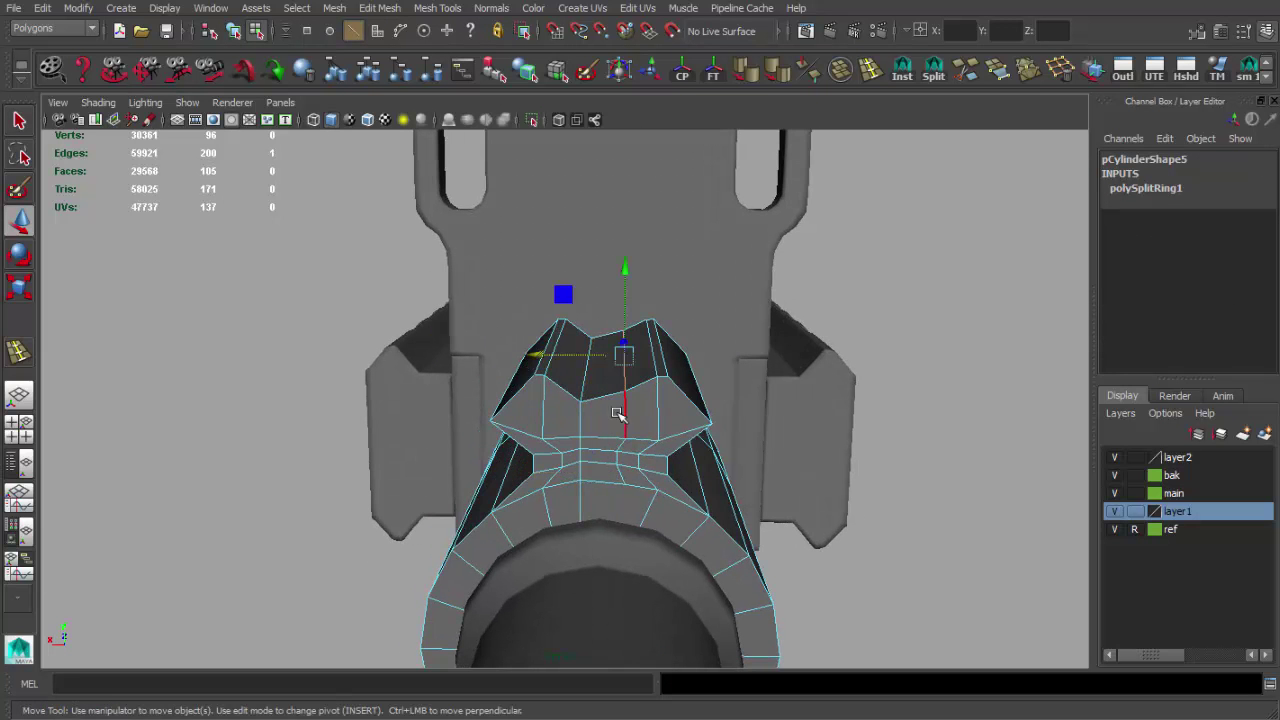
mouse_move(618, 414)
alt+mouse_down()
mouse_move(374, 397)
mouse_move(720, 366)
alt+mouse_up()
key(ctrl+z)
mouse_move(640, 280)
alt+mouse_down()
mouse_move(664, 401)
mouse_move(578, 278)
mouse_move(660, 343)
alt+mouse_up()
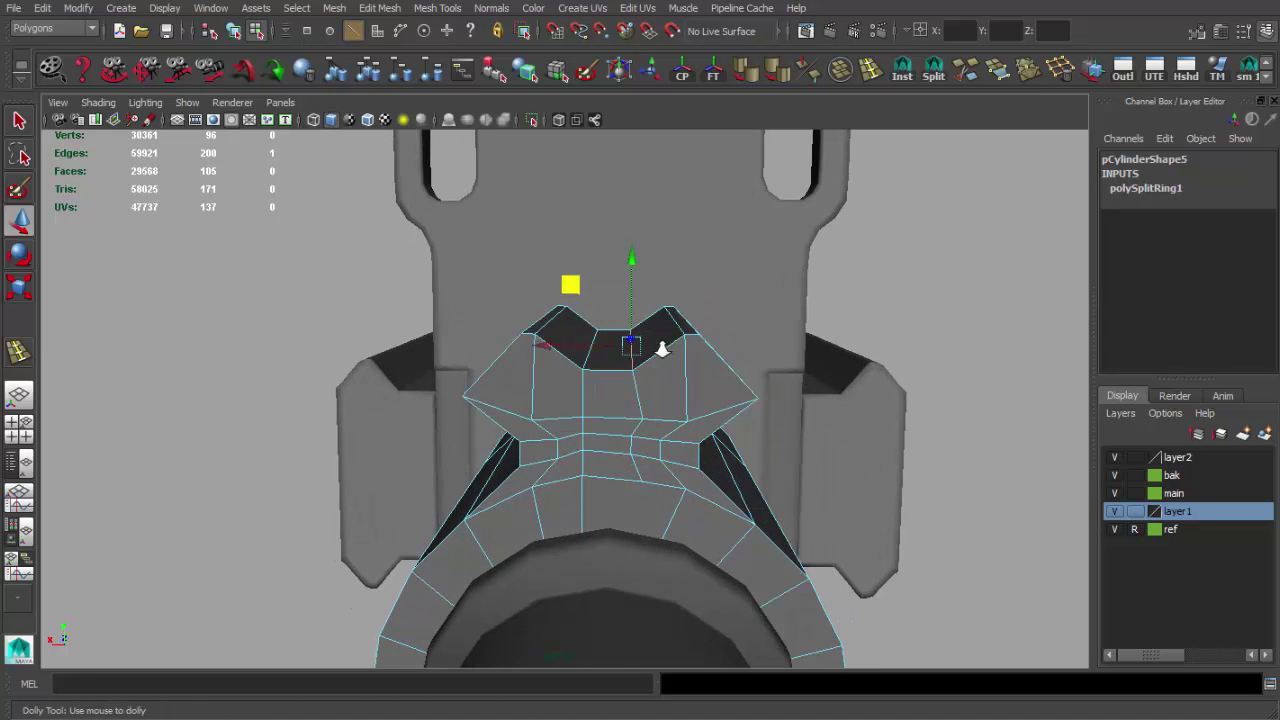
key(q)
scroll(630, 374, down, 5)
mouse_move(806, 394)
alt+mouse_down()
mouse_move(733, 364)
mouse_move(686, 443)
mouse_move(757, 449)
mouse_move(686, 409)
mouse_move(491, 431)
alt+mouse_up()
Select the ring of faces at the gas block's end and extrude them
click(686, 443)
scroll(491, 431, down, 3)
right_drag(560, 430, 543, 414)
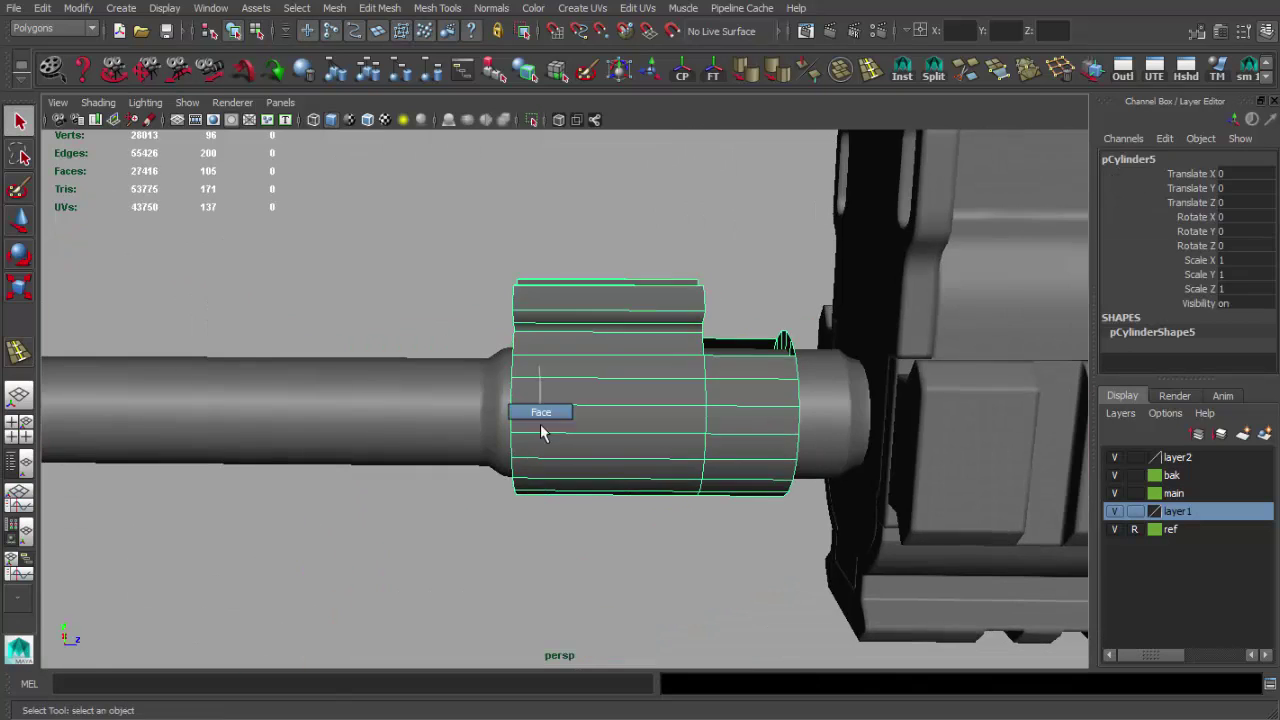
click(720, 480)
alt+drag(720, 480, 584, 547)
key(ctrl+e)
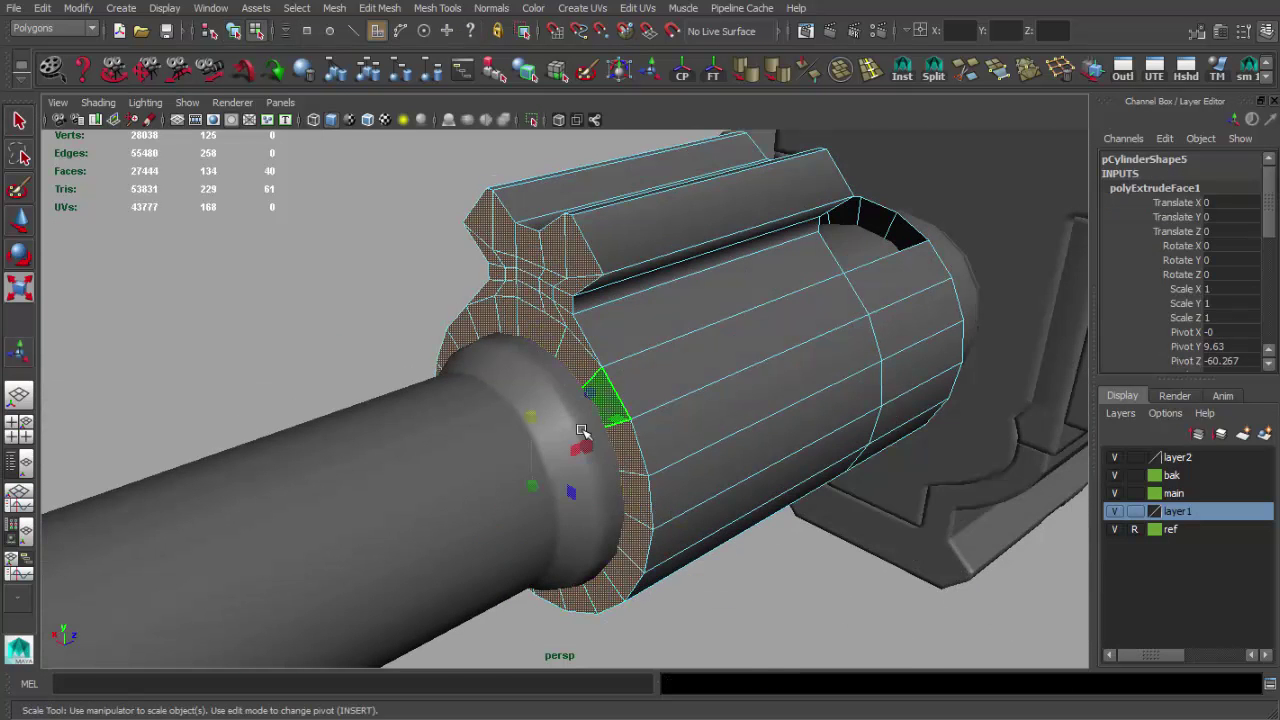
Raise the extruded ring upward and deselect the upper bow faces
mouse_move(583, 431)
alt+mouse_down()
mouse_move(674, 457)
mouse_move(701, 400)
mouse_move(620, 410)
mouse_move(620, 360)
alt+mouse_up()
key(e)
key(w)
key(w)
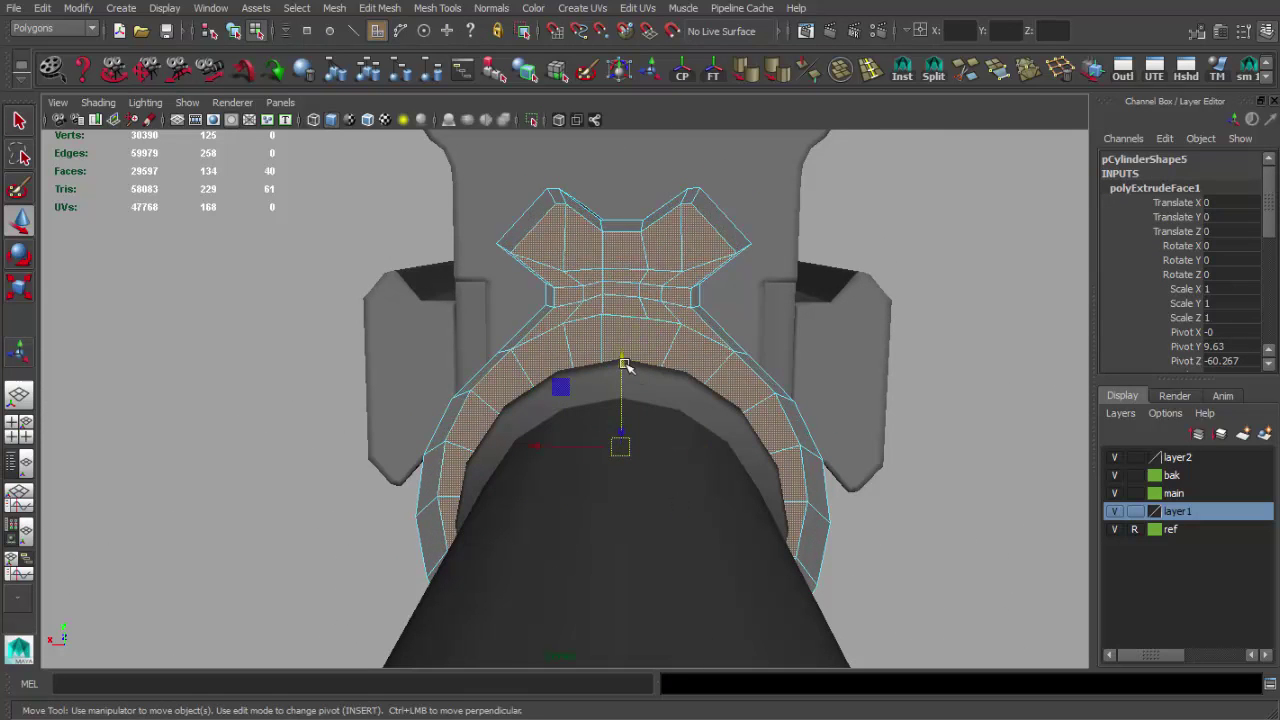
drag(621, 445, 621, 355)
alt+right_drag(657, 421, 467, 204)
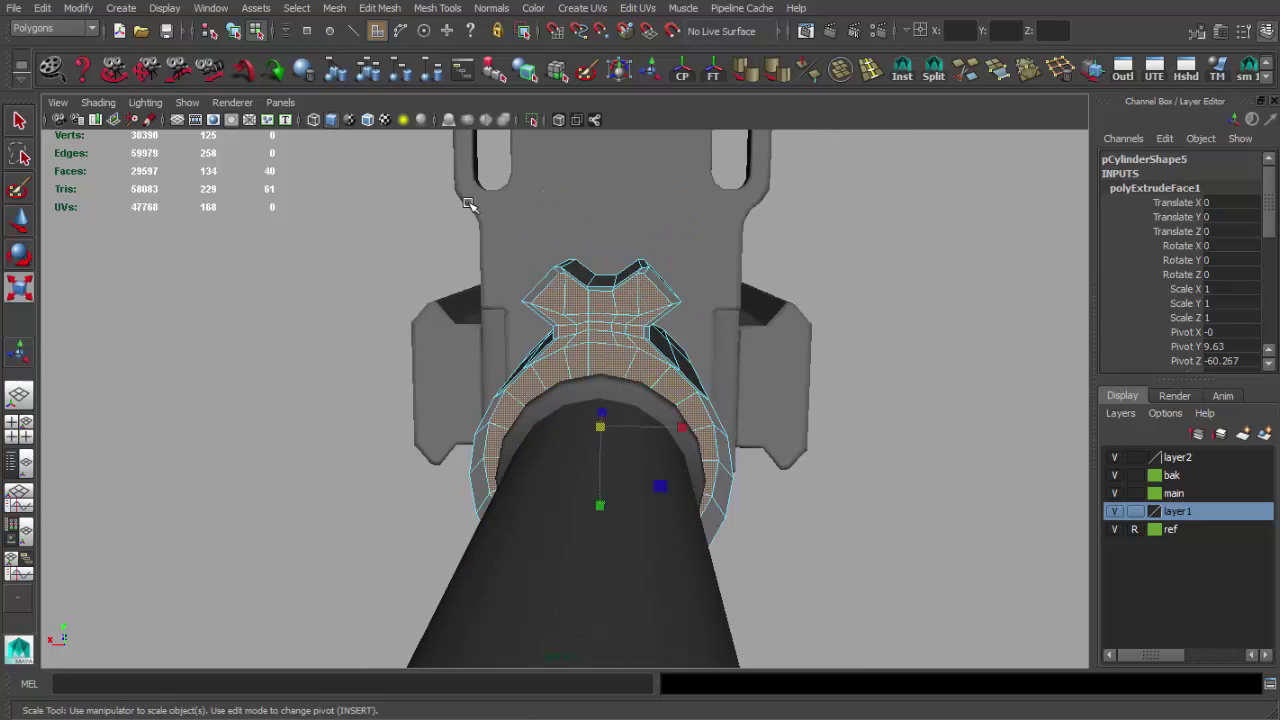
ctrl+drag(738, 336, 738, 336)
scroll(700, 360, up, 2)
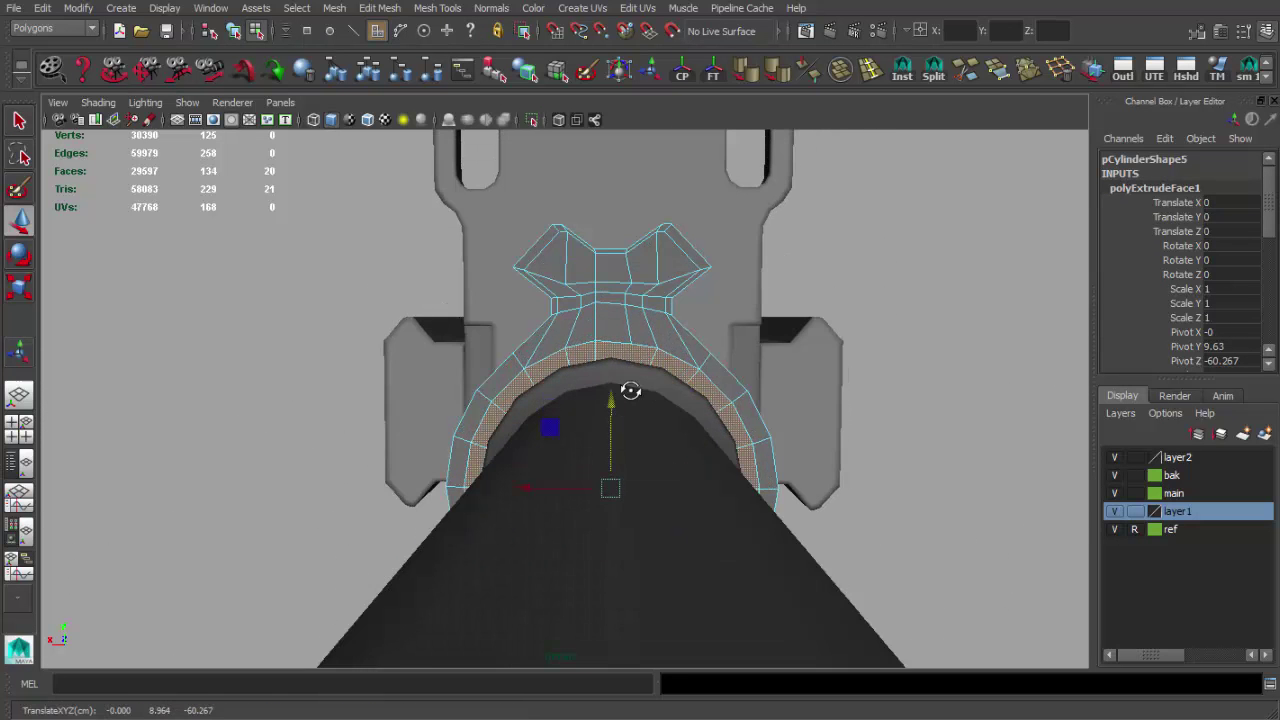
mouse_move(630, 390)
alt+mouse_down()
mouse_move(657, 375)
mouse_move(643, 428)
alt+mouse_up()
scroll(643, 428, up, 3)
Select a bow face and switch to edge mode, viewing the gas block from the side
key(q)
click(505, 350)
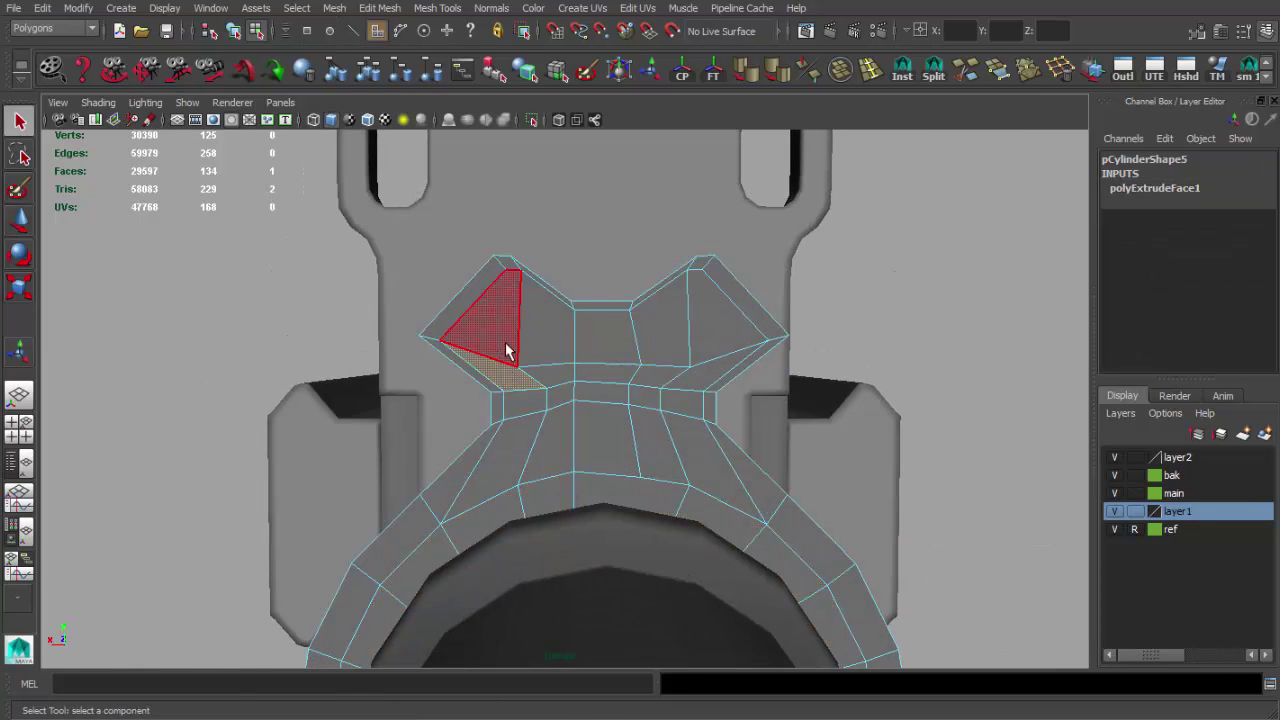
scroll(560, 300, up, 2)
key(F10)
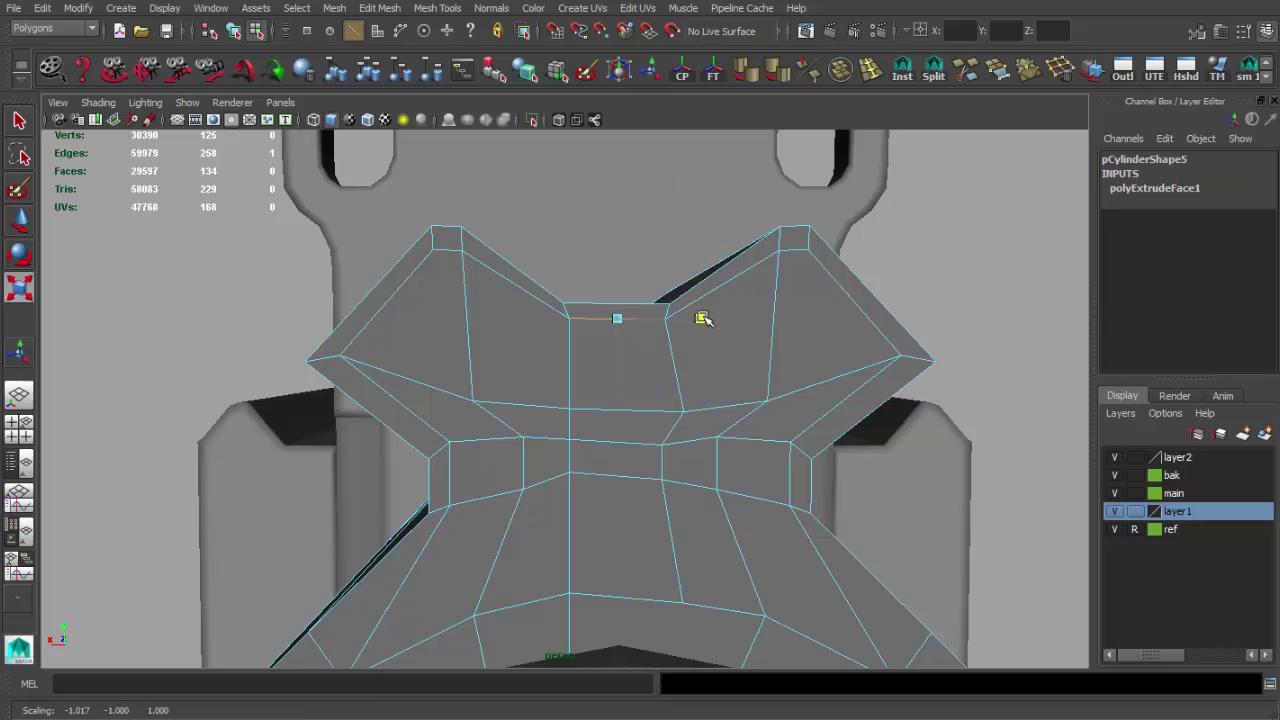
scroll(640, 300, down, 2)
alt+drag(654, 343, 838, 130)
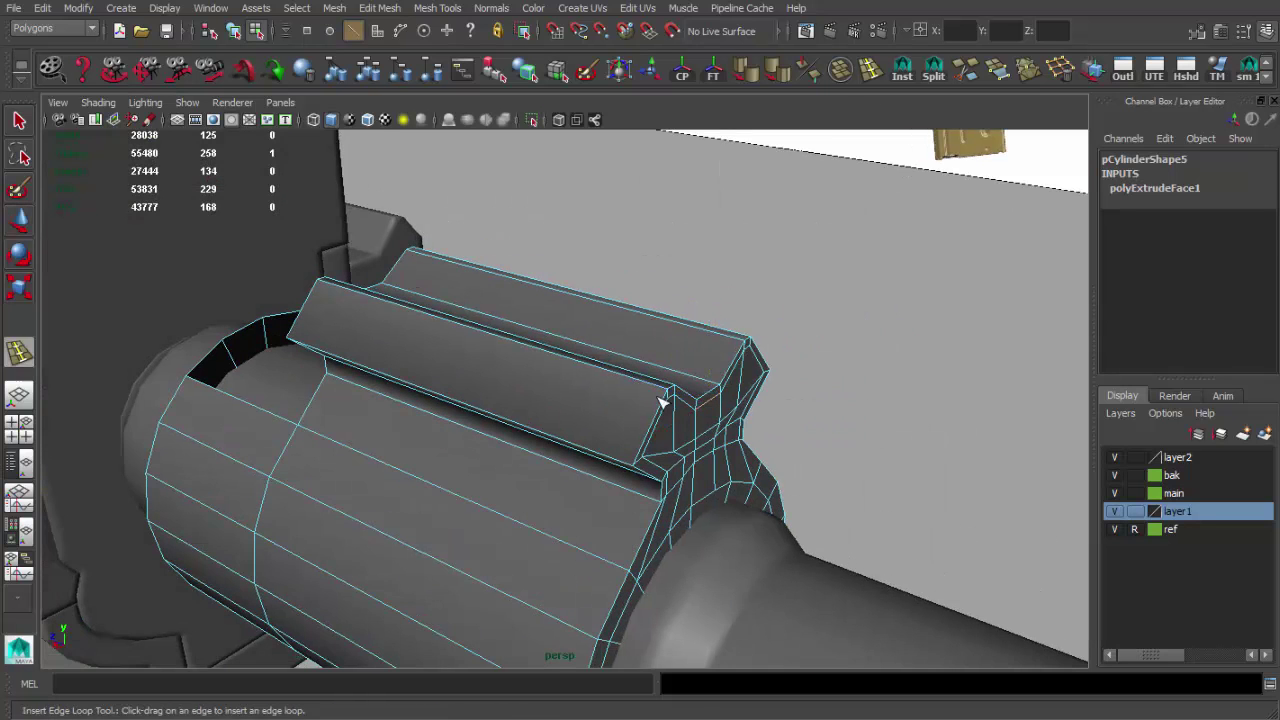
scroll(645, 400, down, 2)
mouse_move(645, 400)
alt+mouse_down()
mouse_move(657, 434)
mouse_move(724, 423)
alt+mouse_up()
scroll(791, 512, up, 2)
scroll(791, 512, up, 2)
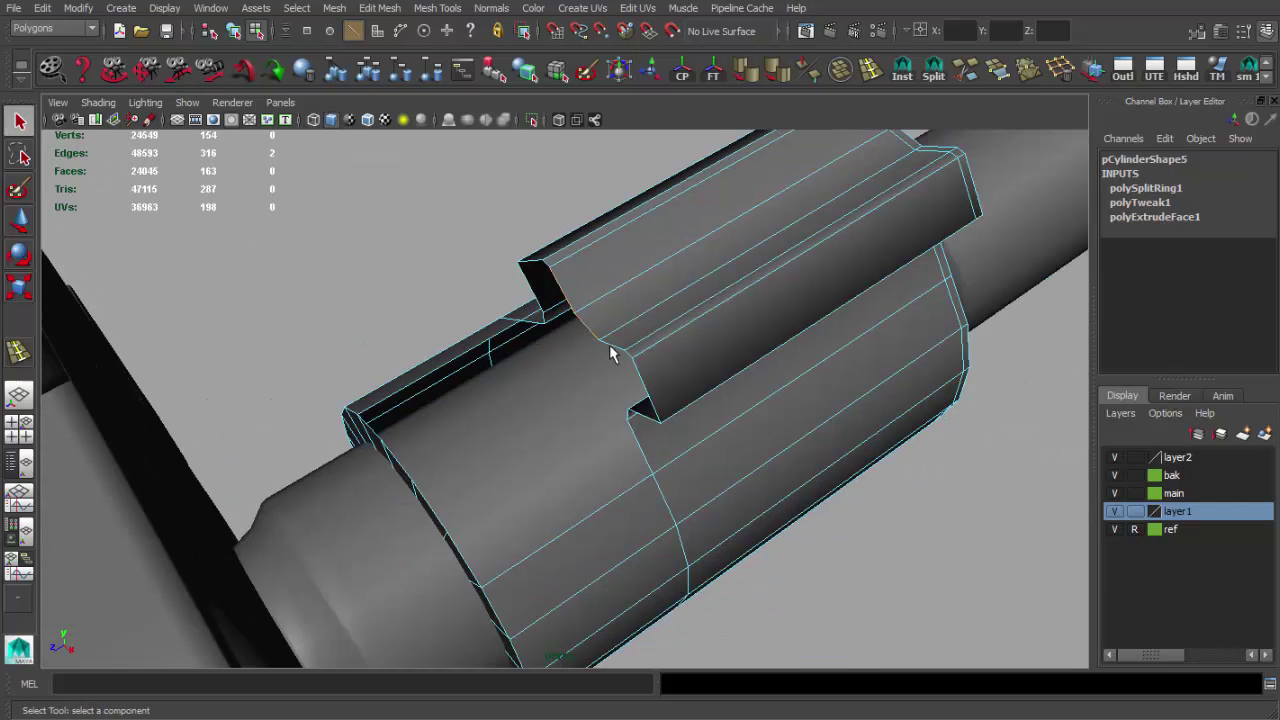
Extrude the top rail's end edge into a flap and fill the adjacent gap with a triangular face
alt+drag(628, 380, 646, 391)
key(ctrl+e)
mouse_move(590, 300)
mouse_down()
mouse_move(430, 366)
mouse_move(352, 360)
mouse_move(466, 331)
mouse_up()
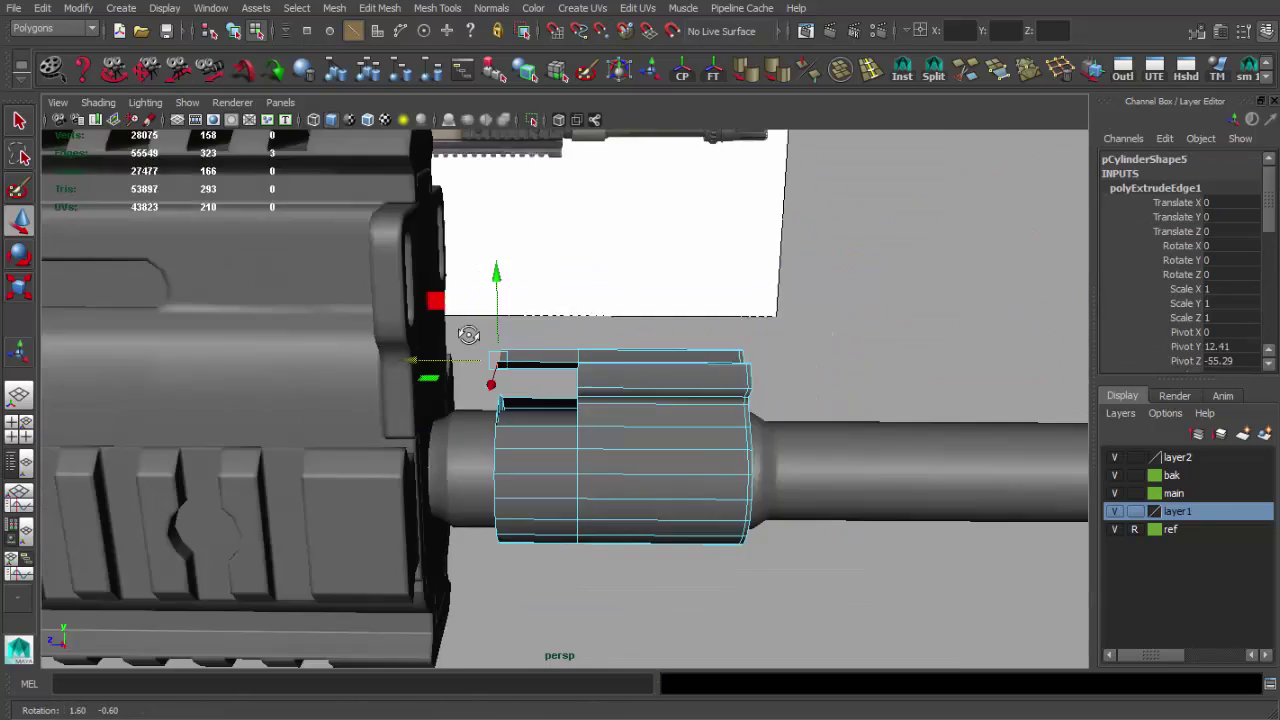
mouse_move(466, 331)
alt+right_down()
mouse_move(591, 416)
mouse_move(609, 363)
alt+right_up()
mouse_move(609, 363)
alt+mouse_down()
mouse_move(683, 482)
mouse_move(705, 470)
alt+mouse_up()
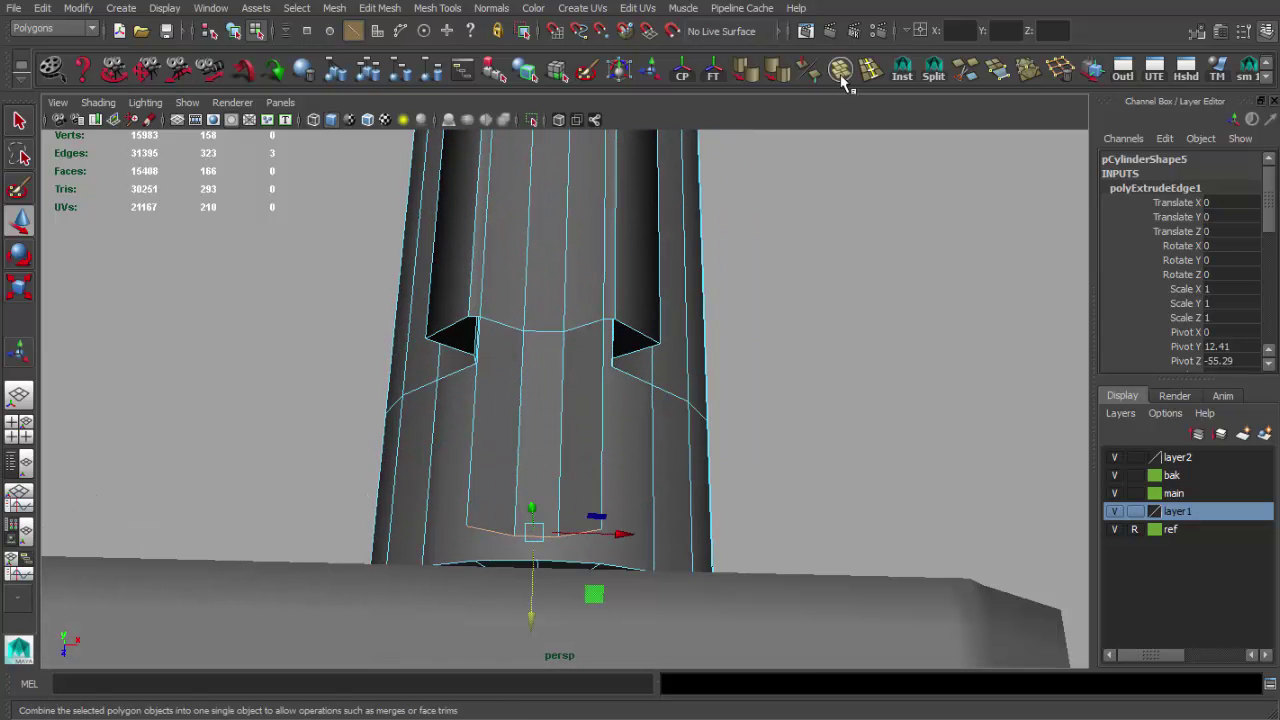
click(572, 563)
click(490, 538)
key(q)
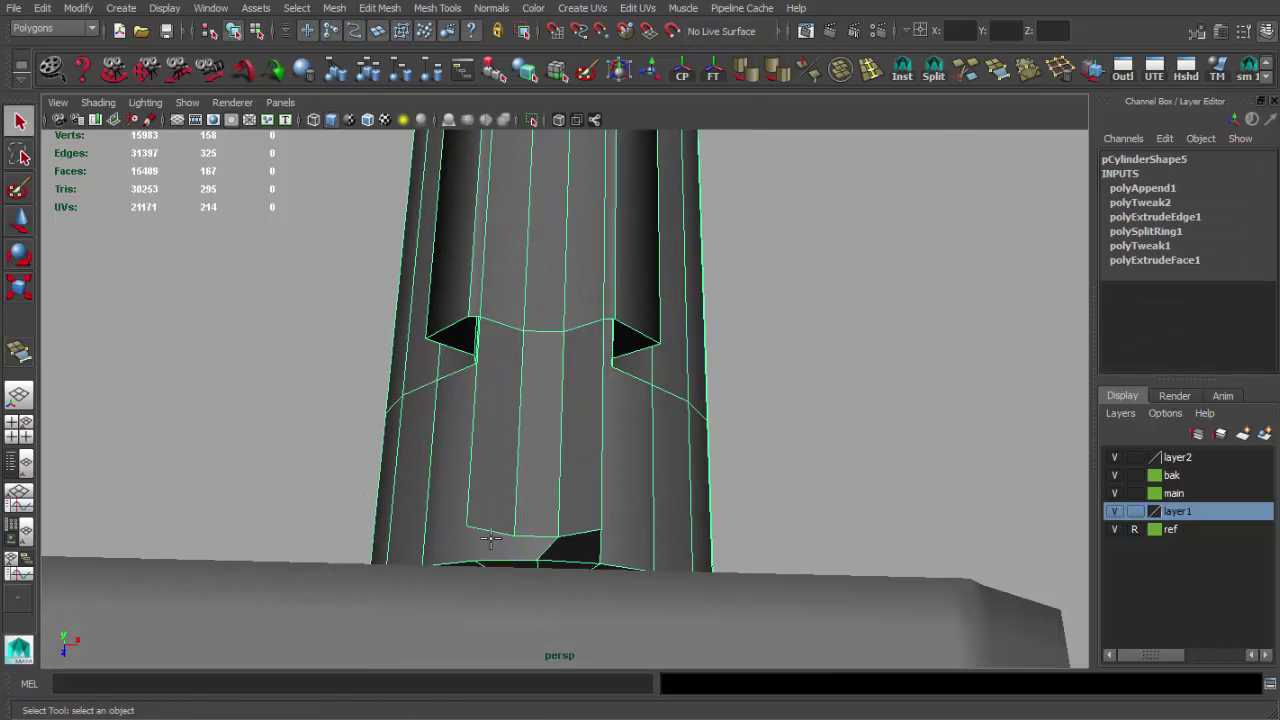
Extrude the rail-end edge upward into a raised wall and adjust its height
mouse_move(549, 540)
alt+mouse_down()
mouse_move(491, 417)
mouse_move(606, 409)
mouse_move(640, 423)
mouse_move(363, 334)
alt+mouse_up()
mouse_move(620, 370)
alt+mouse_down()
mouse_move(543, 285)
mouse_move(471, 290)
mouse_move(534, 329)
mouse_move(471, 329)
alt+mouse_up()
click(475, 300)
key(ctrl+e)
key(ctrl+e)
key(w)
drag(449, 280, 449, 200)
mouse_move(506, 344)
alt+mouse_down()
mouse_move(520, 289)
mouse_move(497, 287)
alt+mouse_up()
mouse_move(463, 229)
mouse_down()
mouse_move(457, 305)
mouse_move(494, 331)
mouse_move(489, 343)
mouse_move(457, 307)
mouse_move(614, 377)
mouse_move(294, 297)
mouse_move(491, 311)
mouse_move(709, 397)
mouse_move(557, 383)
mouse_move(694, 386)
mouse_move(760, 428)
mouse_up()
Extrude a single wall edge outward and merge the loose corner vertices
click(694, 386)
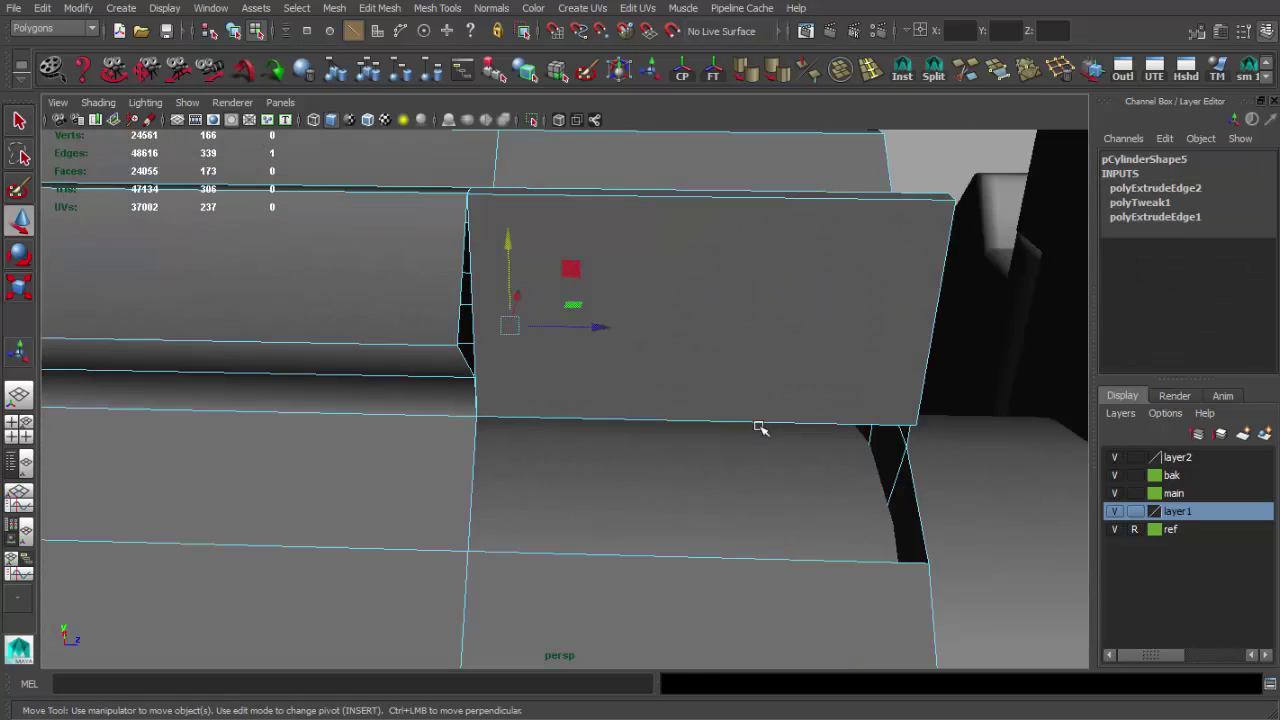
key(ctrl+e)
mouse_move(886, 414)
alt+mouse_down()
mouse_move(700, 414)
mouse_move(762, 408)
alt+mouse_up()
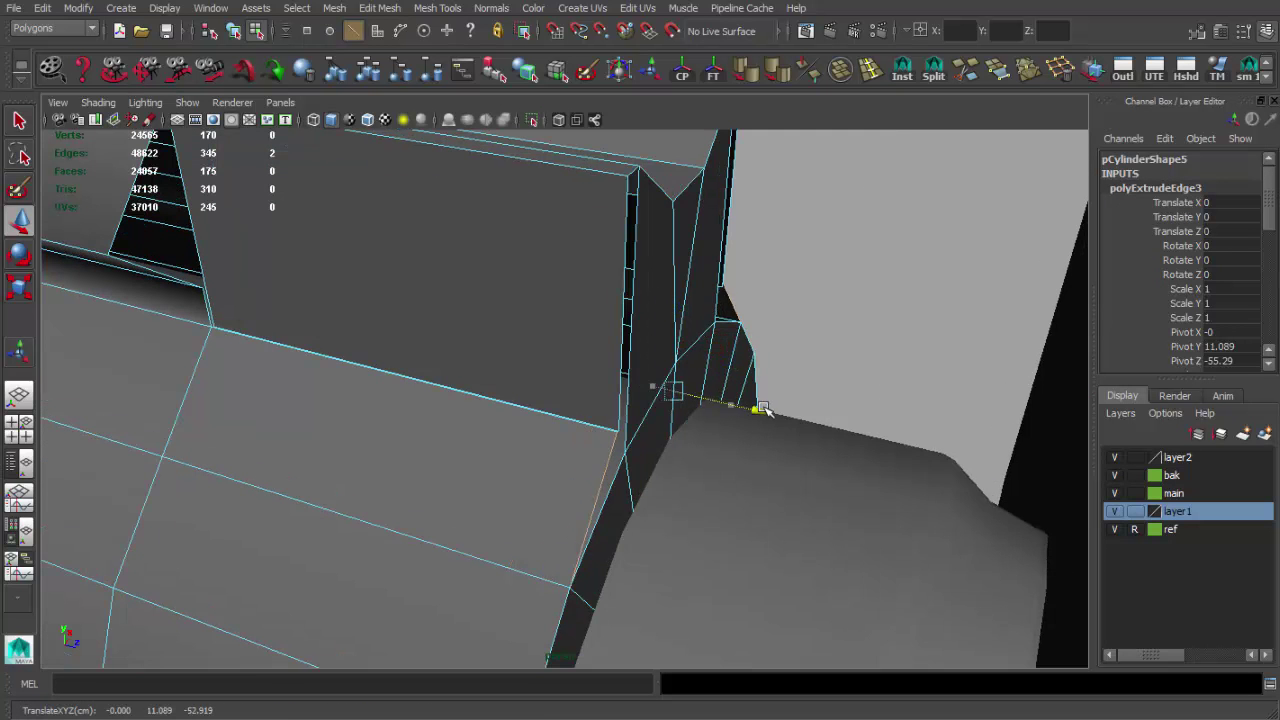
mouse_move(607, 402)
alt+mouse_down()
mouse_move(520, 517)
mouse_move(514, 349)
mouse_move(536, 428)
alt+mouse_up()
click(998, 70)
key(f)
key(4)
key(5)
Inspect the merged wall corners against the reference in wireframe and shaded display
mouse_move(424, 364)
alt+mouse_down()
mouse_move(680, 350)
mouse_move(686, 363)
mouse_move(640, 400)
alt+mouse_up()
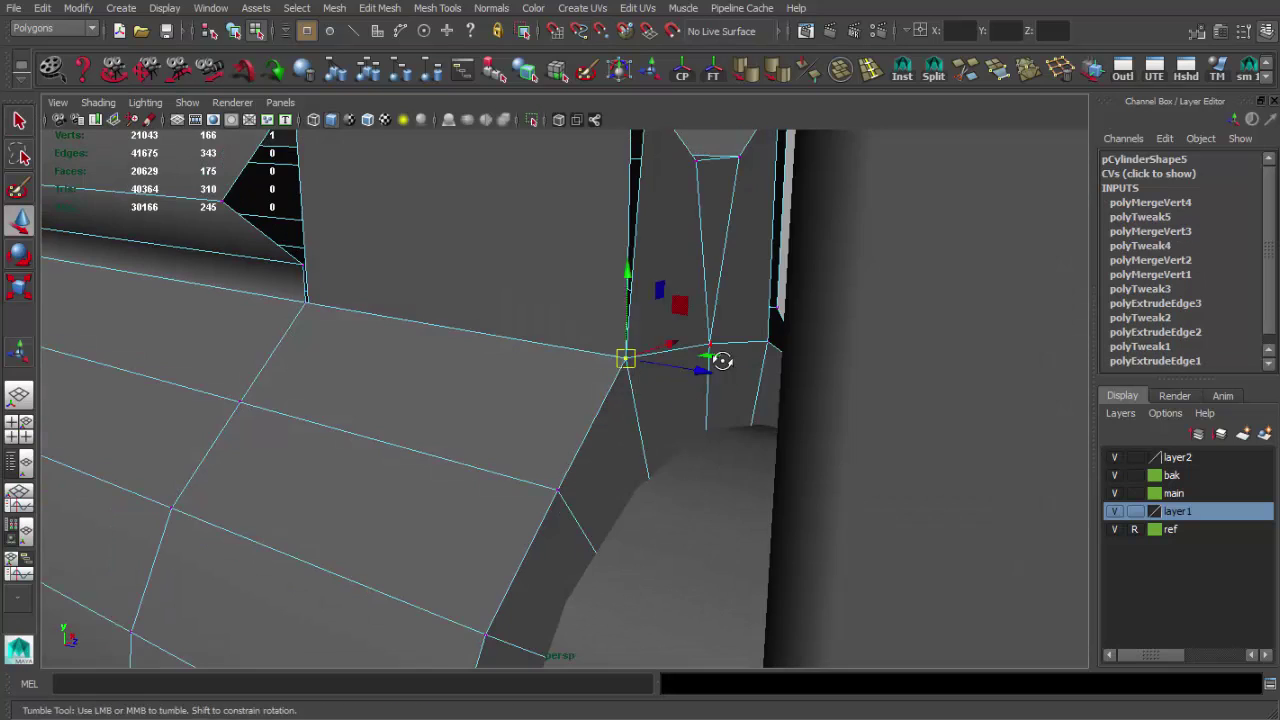
alt+drag(722, 361, 614, 374)
mouse_move(487, 341)
alt+mouse_down()
mouse_move(491, 371)
mouse_move(371, 371)
mouse_move(609, 374)
mouse_move(514, 380)
mouse_move(623, 400)
mouse_move(749, 389)
mouse_move(566, 377)
mouse_move(490, 398)
alt+mouse_up()
key(4)
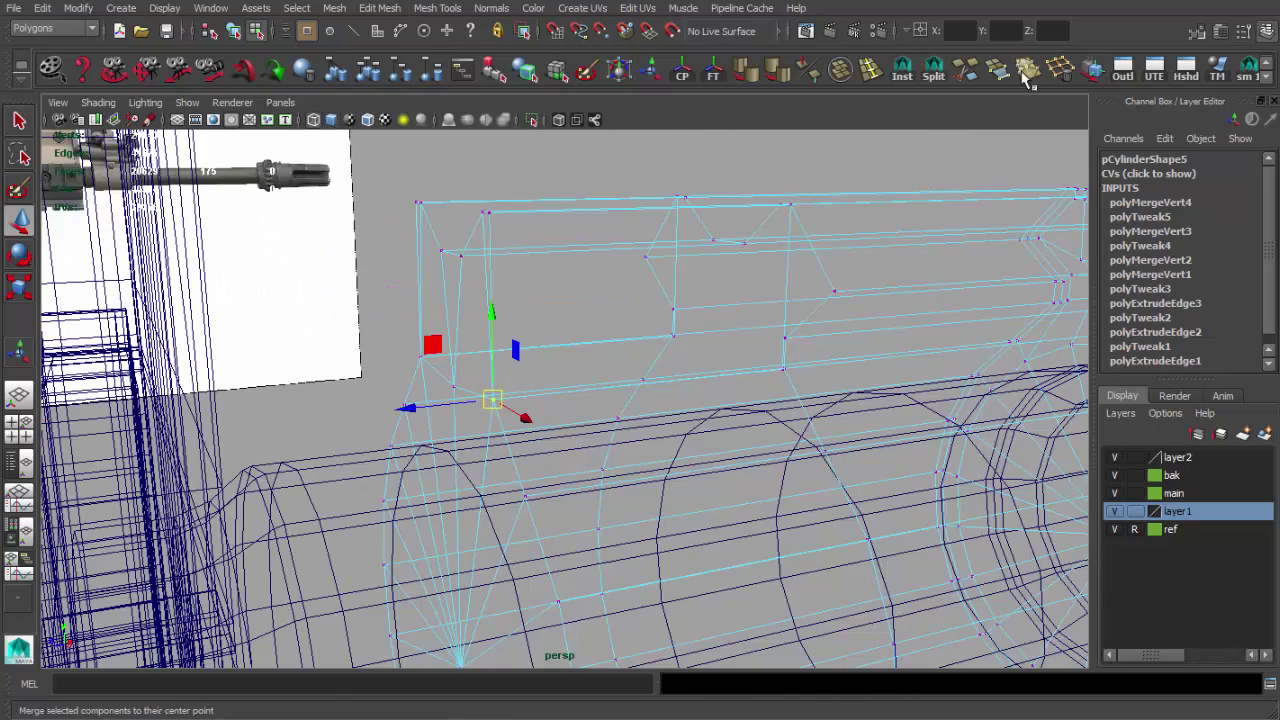
key(5)
mouse_move(430, 367)
alt+mouse_down()
mouse_move(592, 309)
mouse_move(711, 371)
alt+mouse_up()
key(q)
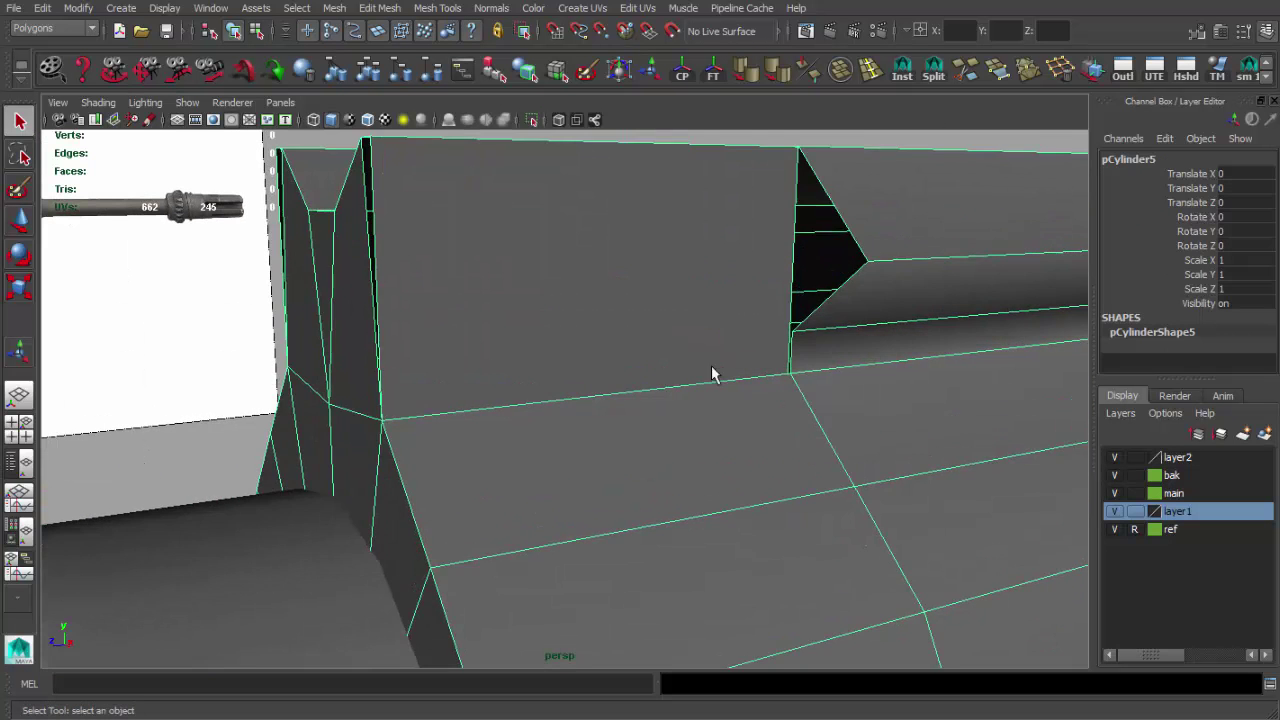
key(4)
Insert an edge loop across the wall and weld the selected vertices
click(784, 376)
click(870, 69)
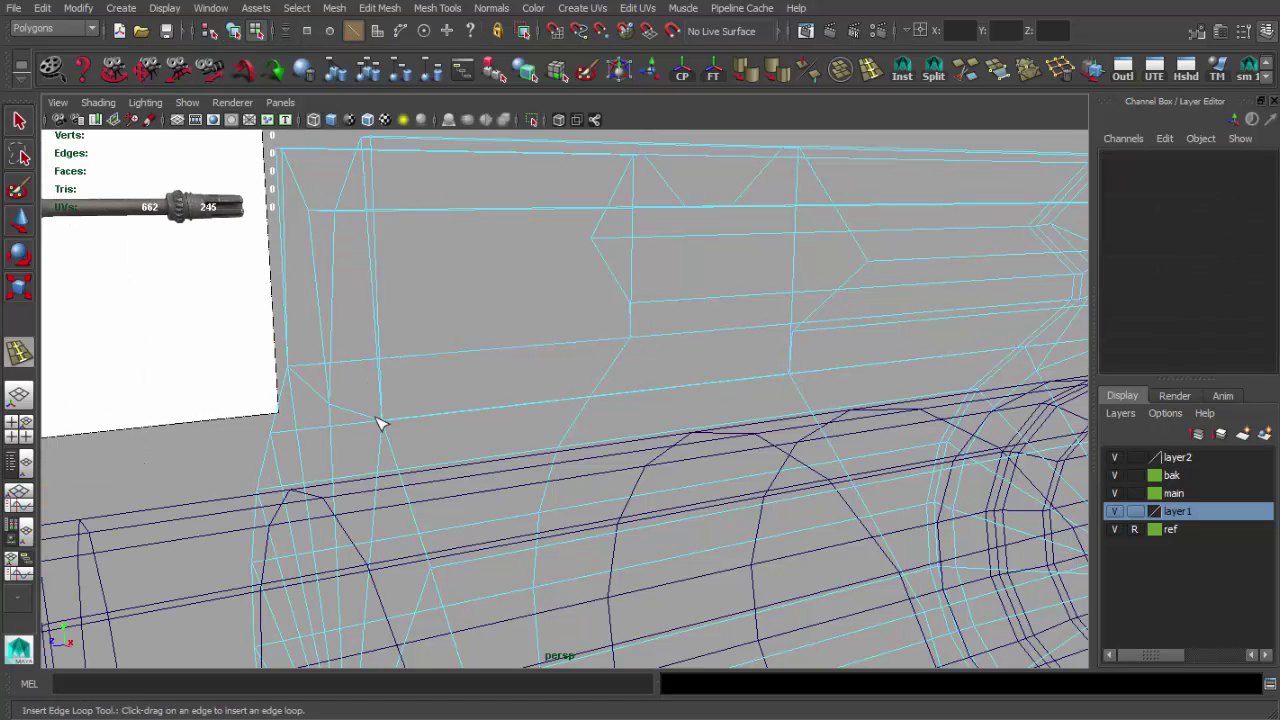
click(632, 306)
key(q)
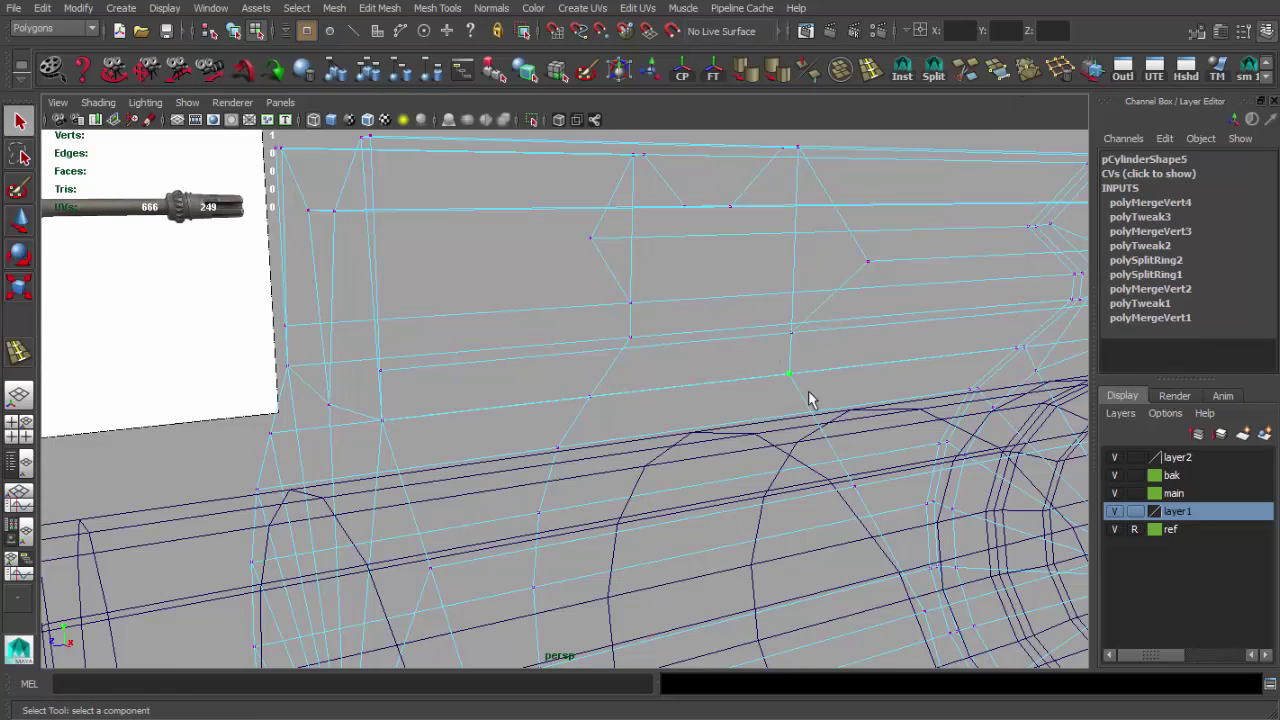
mouse_move(805, 342)
alt+mouse_down()
mouse_move(491, 353)
mouse_move(531, 380)
mouse_move(454, 374)
mouse_move(680, 391)
mouse_move(643, 363)
alt+mouse_up()
key(5)
key(F11)
Append new faces to close the left and right holes beside the top rail notches
key(F8)
click(964, 74)
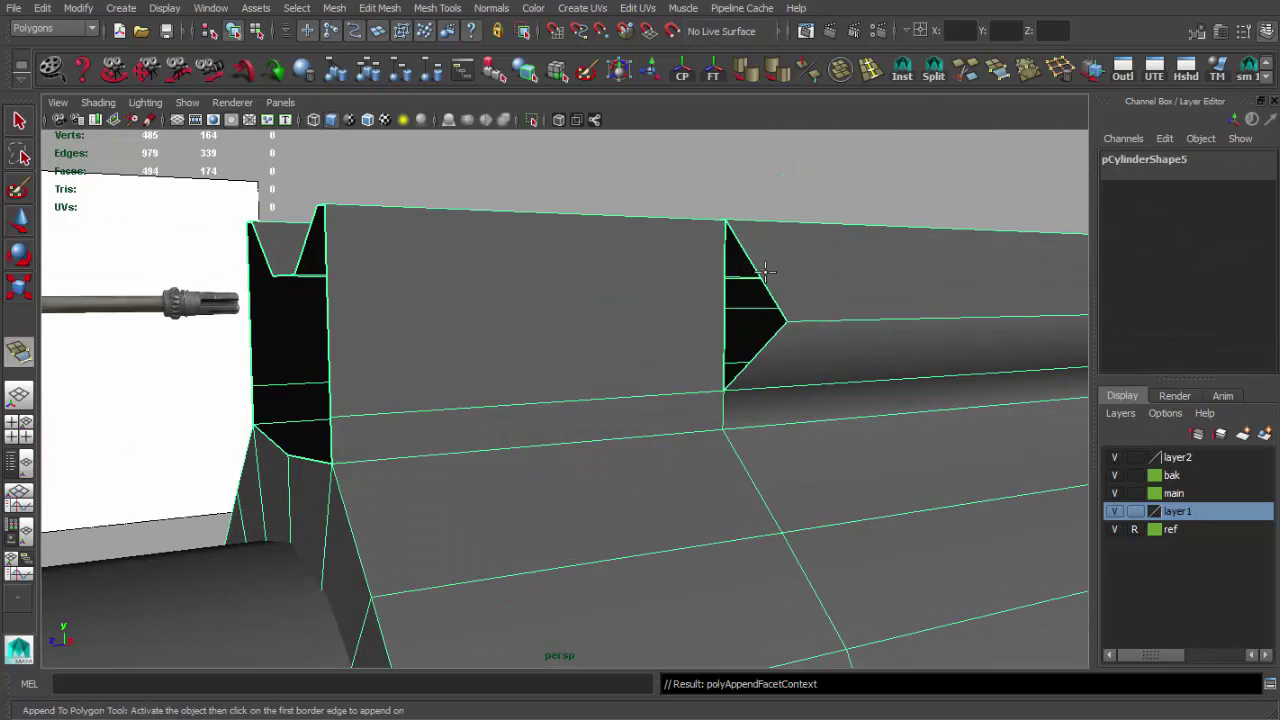
key(Return)
alt+drag(752, 356, 707, 314)
click(406, 291)
click(441, 300)
key(Return)
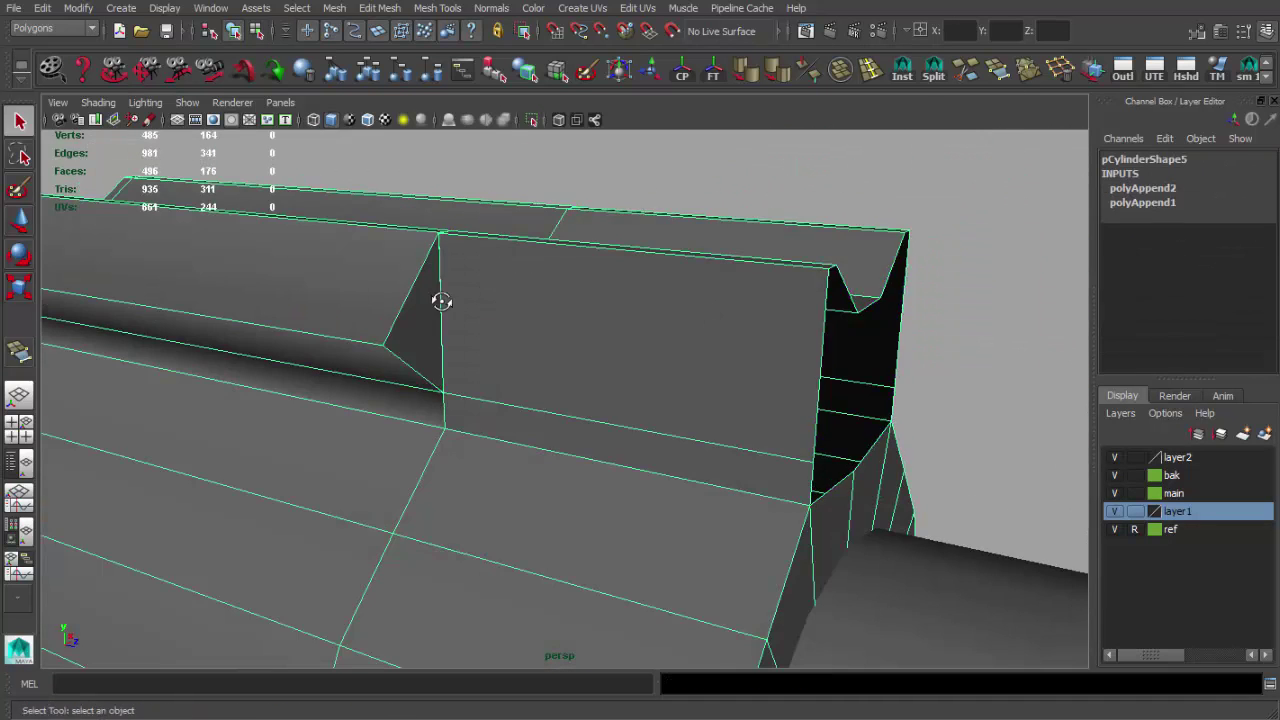
Merge the loose vertices around the top rail and orbit to check the result
key(q)
key(4)
click(999, 72)
alt+drag(420, 275, 445, 310)
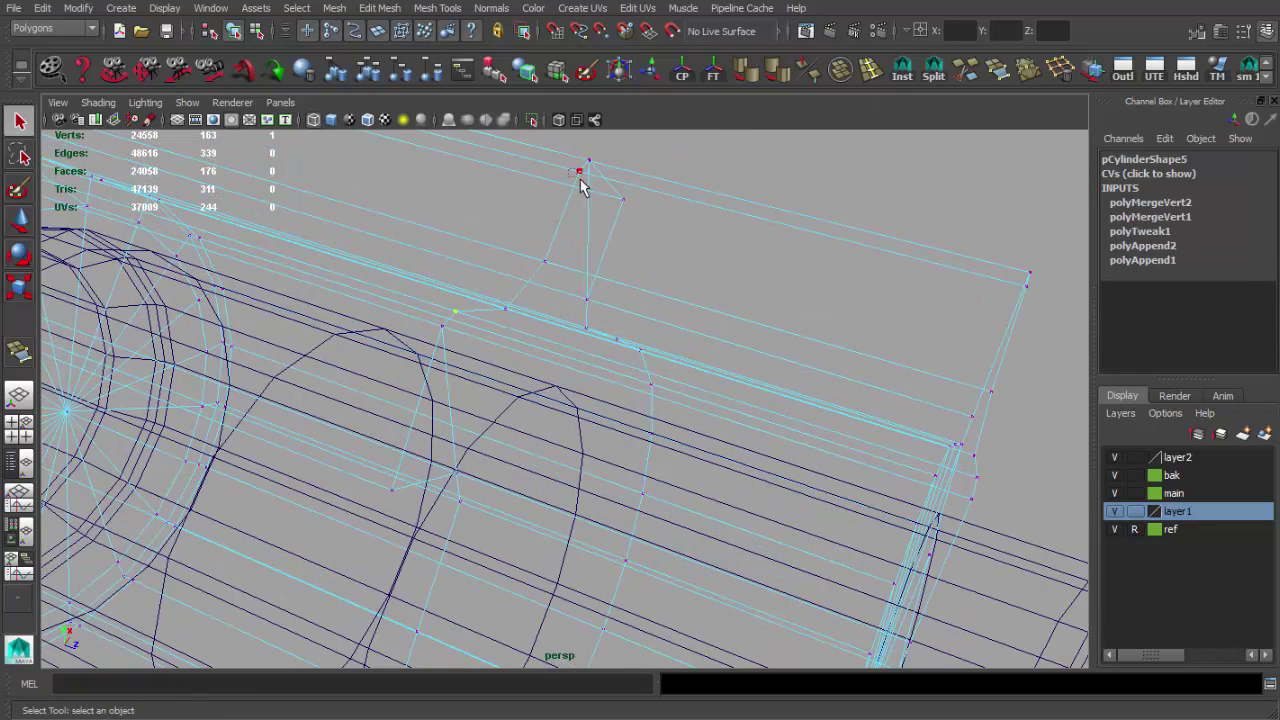
mouse_move(624, 184)
alt+mouse_down()
mouse_move(441, 280)
mouse_move(649, 335)
mouse_move(352, 348)
alt+mouse_up()
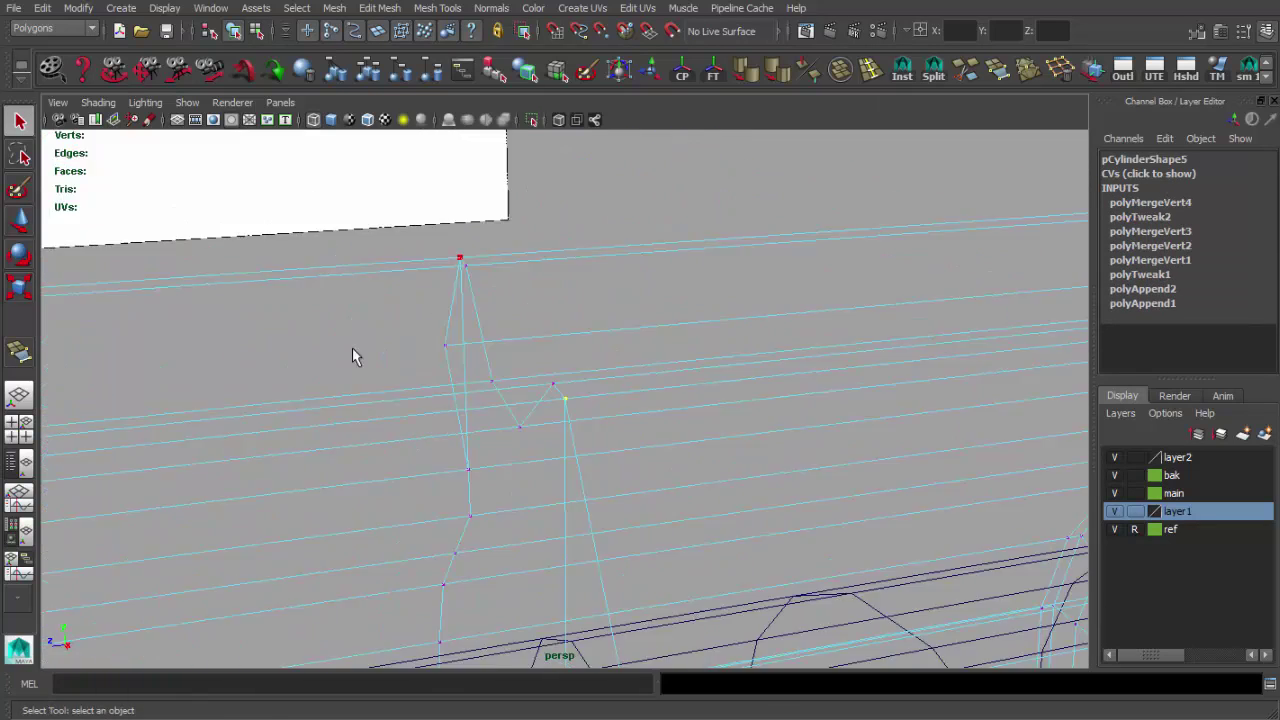
key(F8)
key(5)
mouse_move(539, 442)
alt+mouse_down()
mouse_move(643, 274)
mouse_move(691, 234)
mouse_move(558, 428)
mouse_move(826, 141)
alt+mouse_up()
Isolate the gas block and fill another open hole with a new face
key(w)
key(ctrl+1)
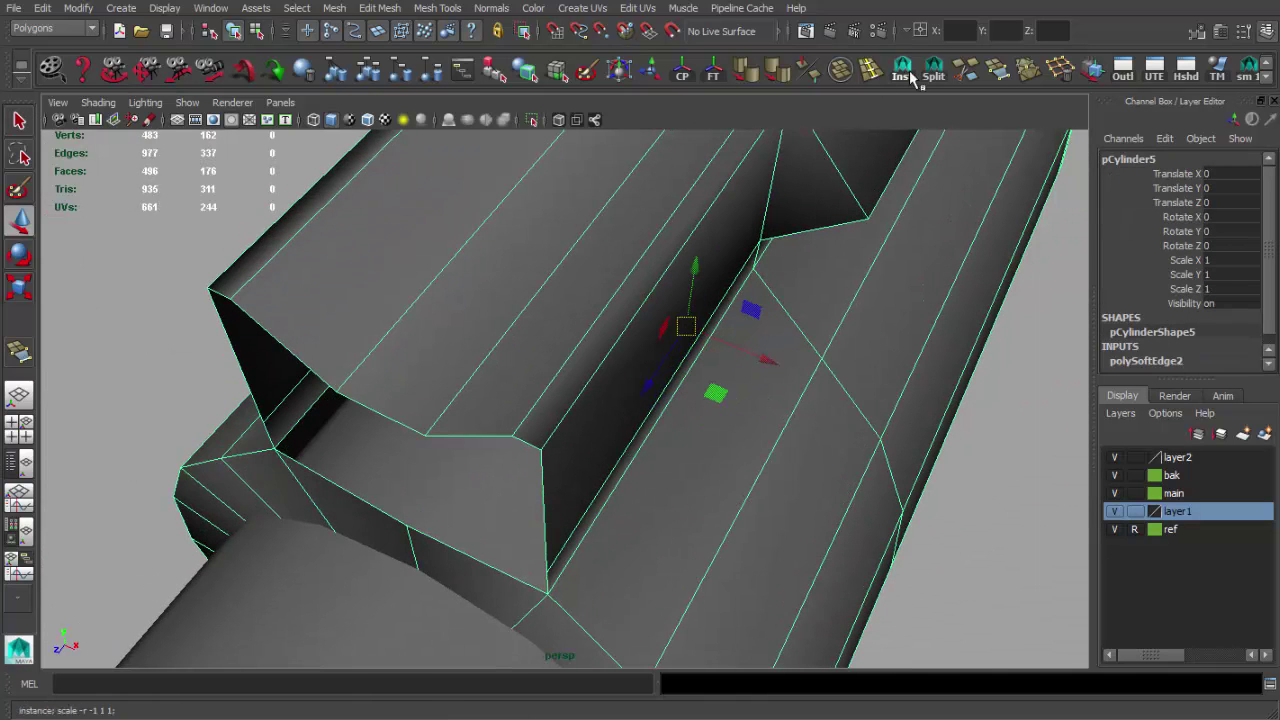
click(912, 79)
click(305, 440)
key(Return)
alt+drag(309, 437, 486, 414)
Insert an edge loop along the rail and slide a vertex sideways
click(870, 70)
click(392, 466)
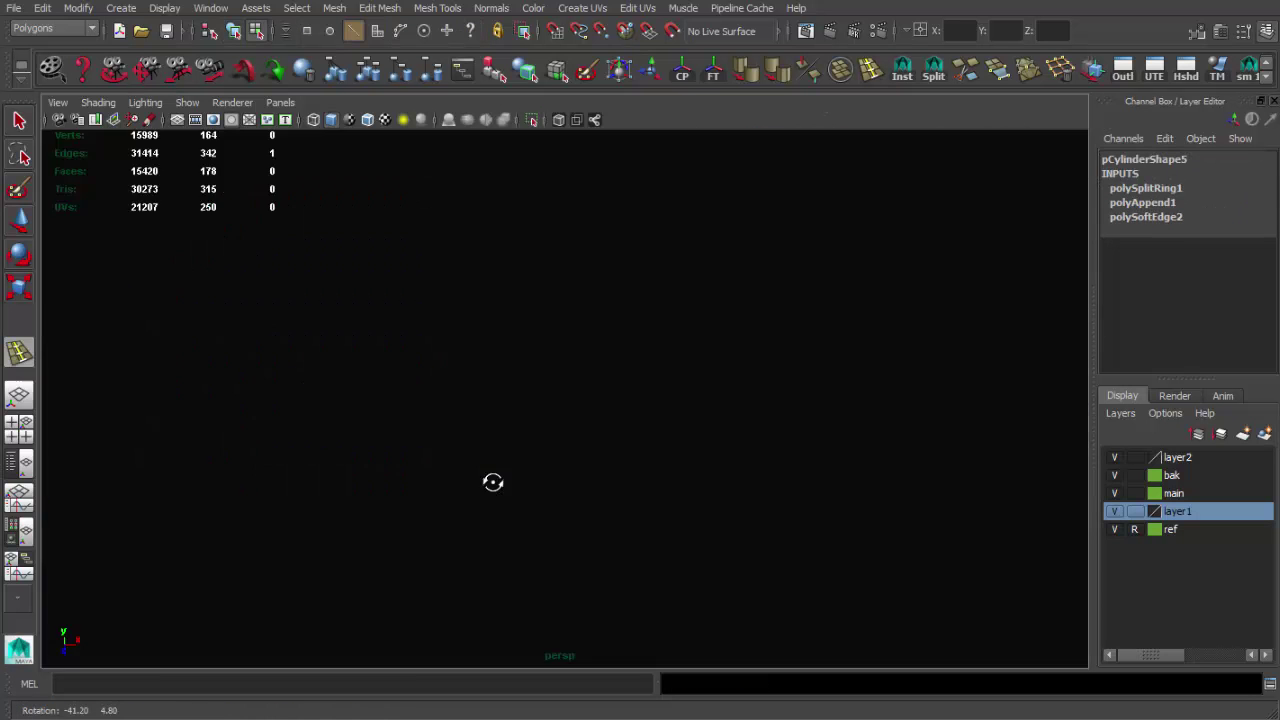
key(q)
drag(586, 562, 600, 566)
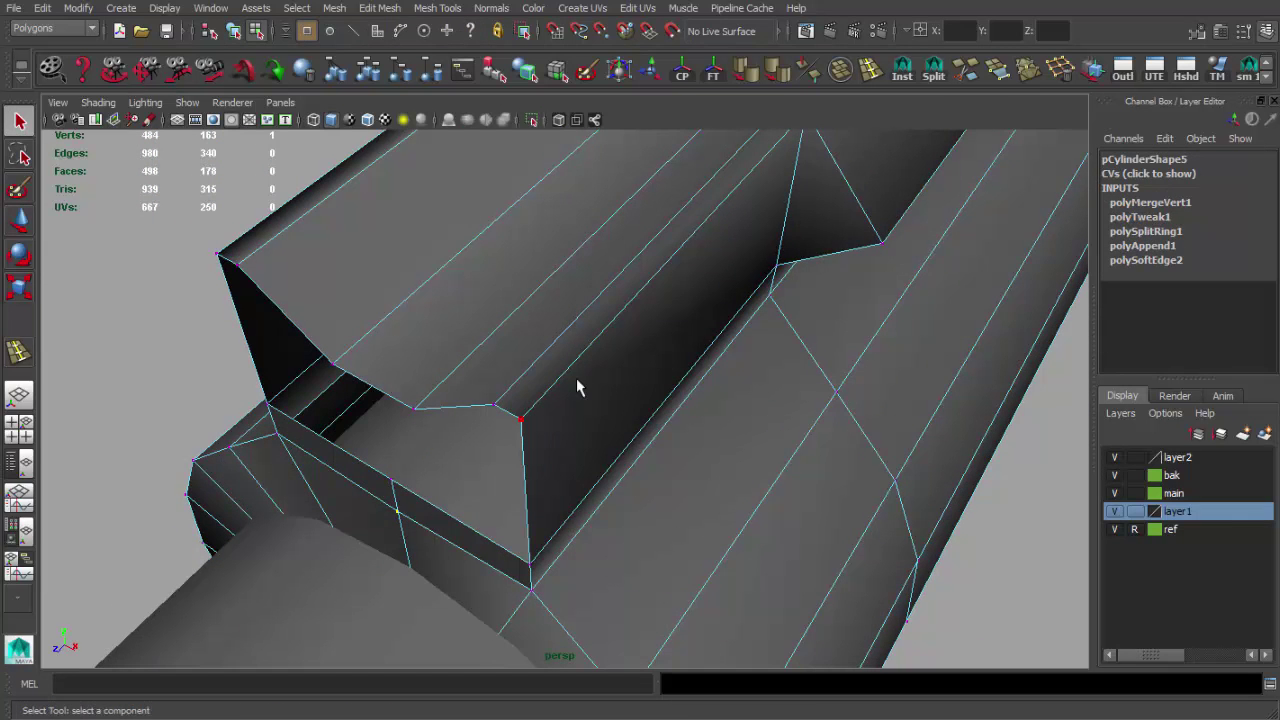
Fill the remaining triangular gaps around the notch with new faces, then exit isolation
click(511, 444)
click(472, 521)
key(Return)
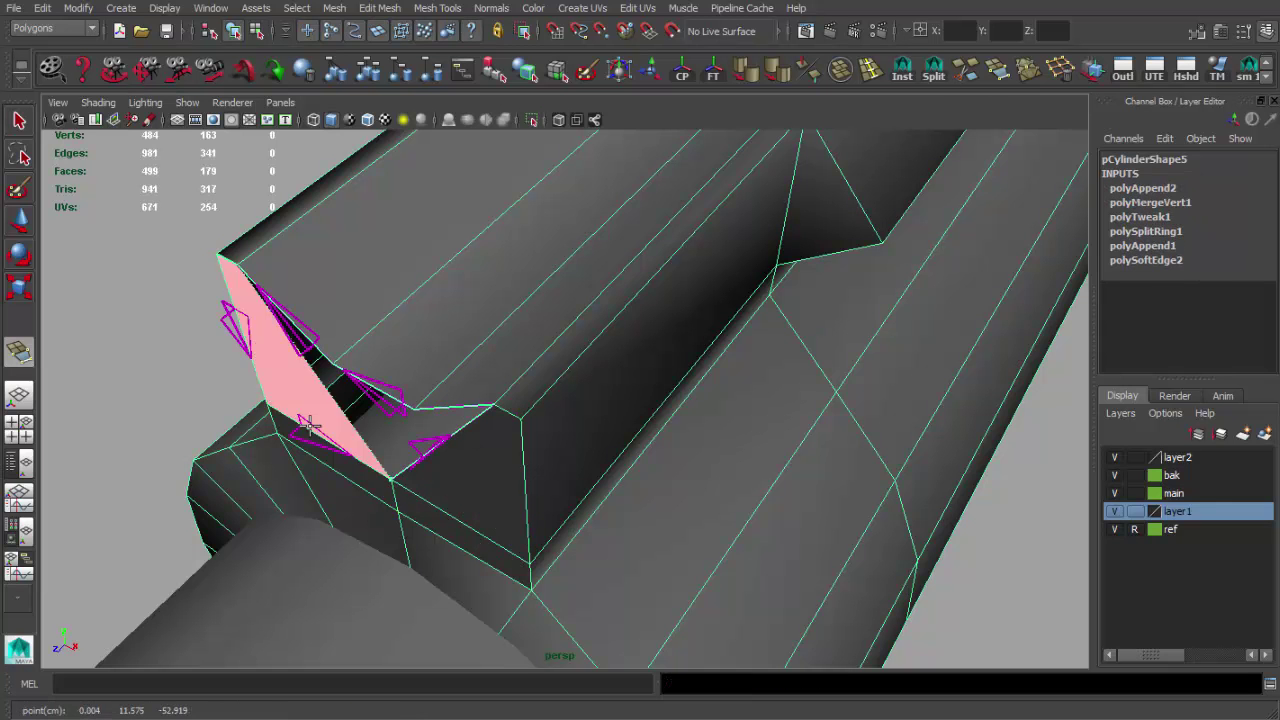
key(Return)
alt+drag(375, 388, 397, 537)
key(Return)
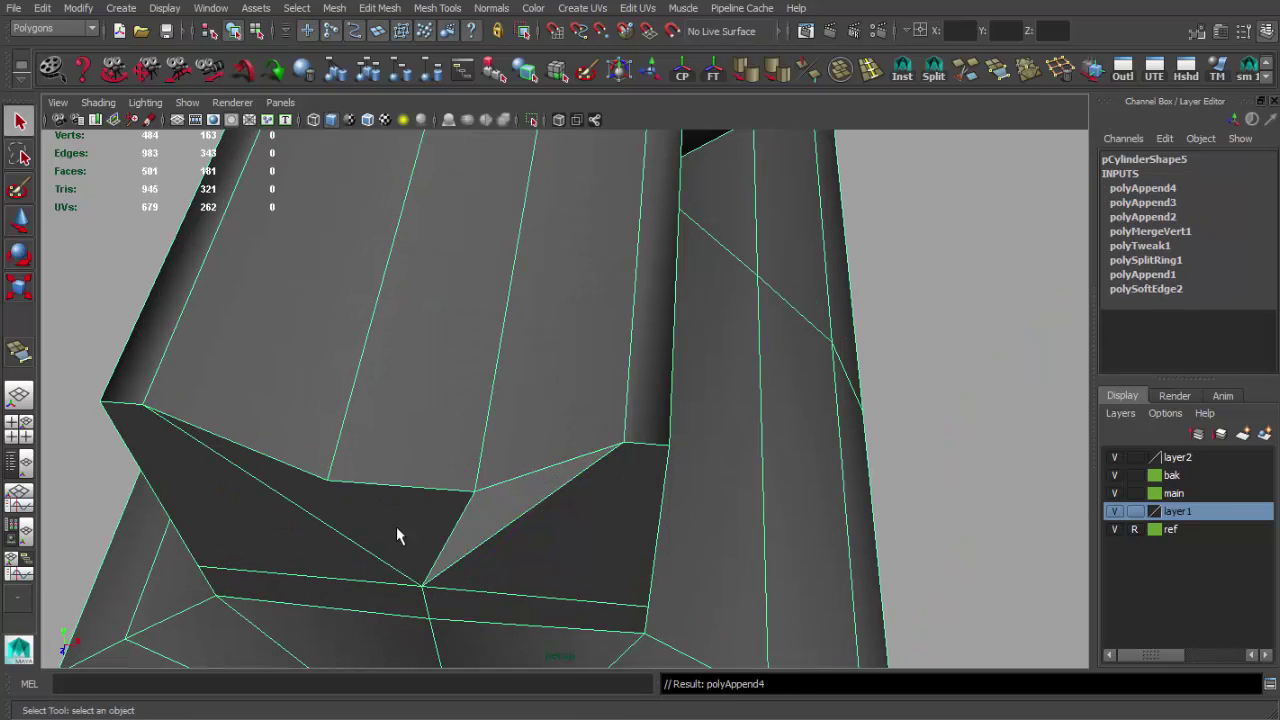
key(Return)
key(q)
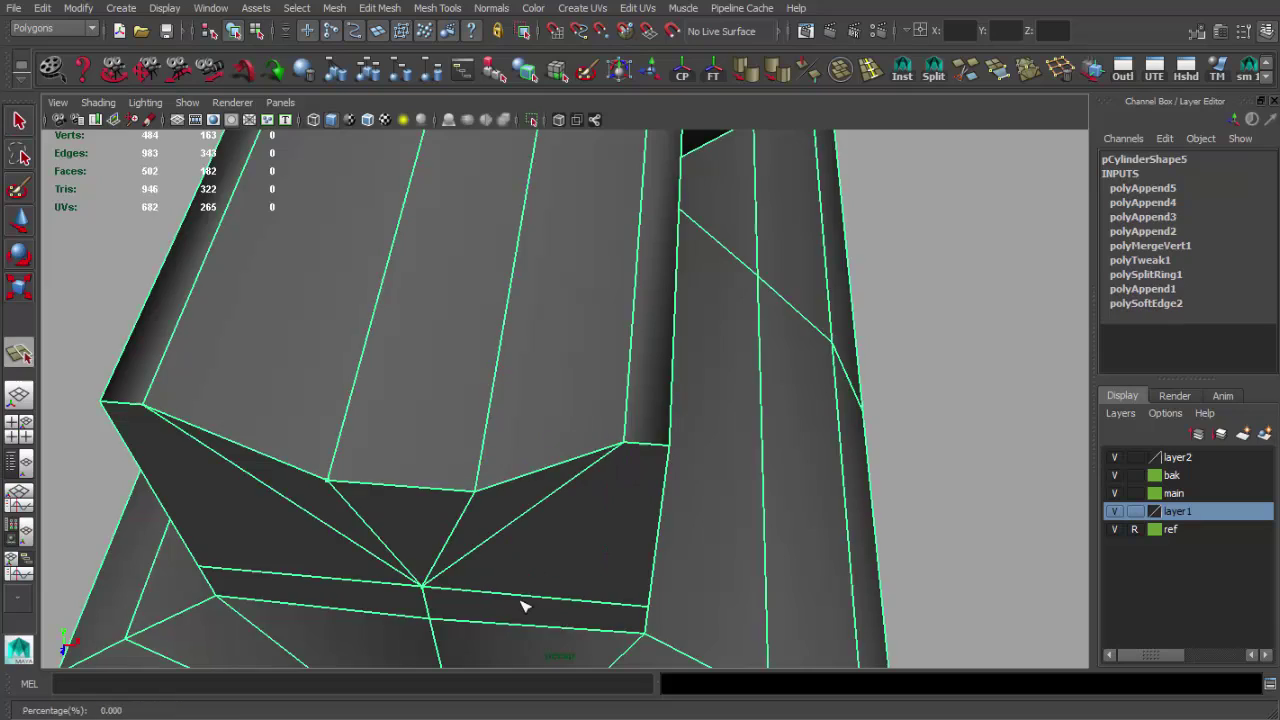
key(ctrl+1)
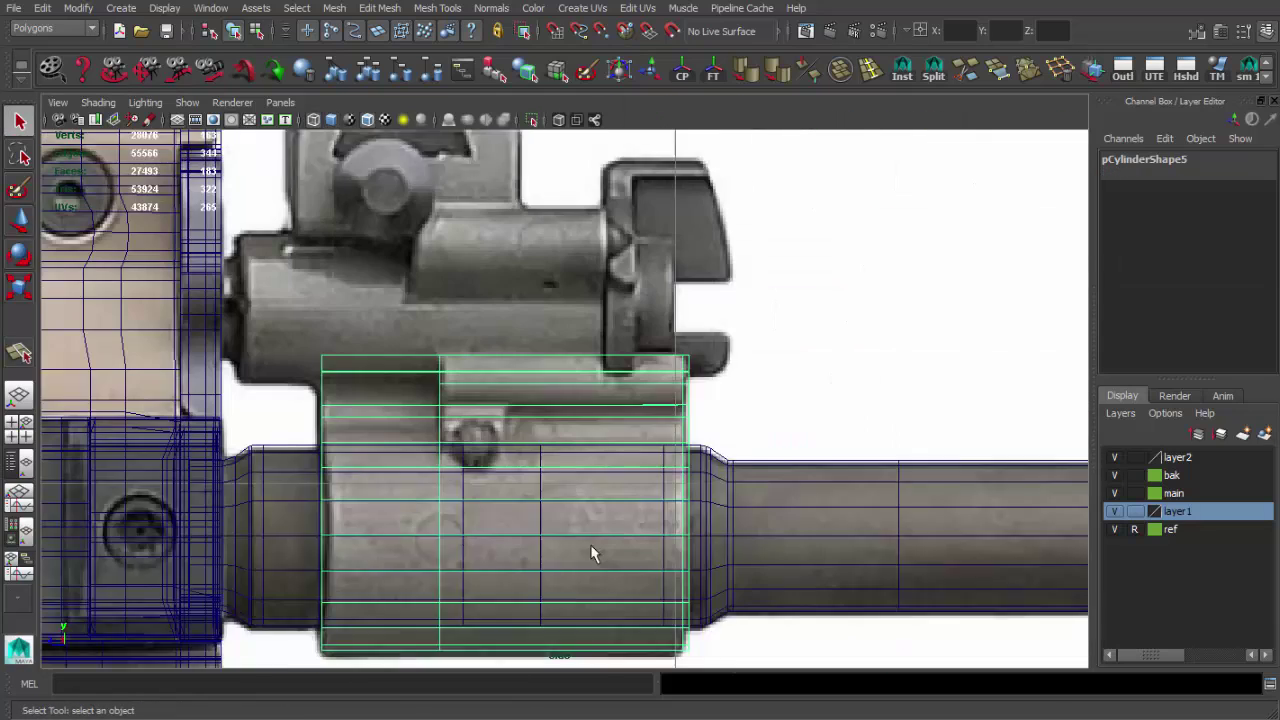
Move the top rail's vertices up in side view to match the reference photo
alt+middle_drag(590, 544, 563, 400)
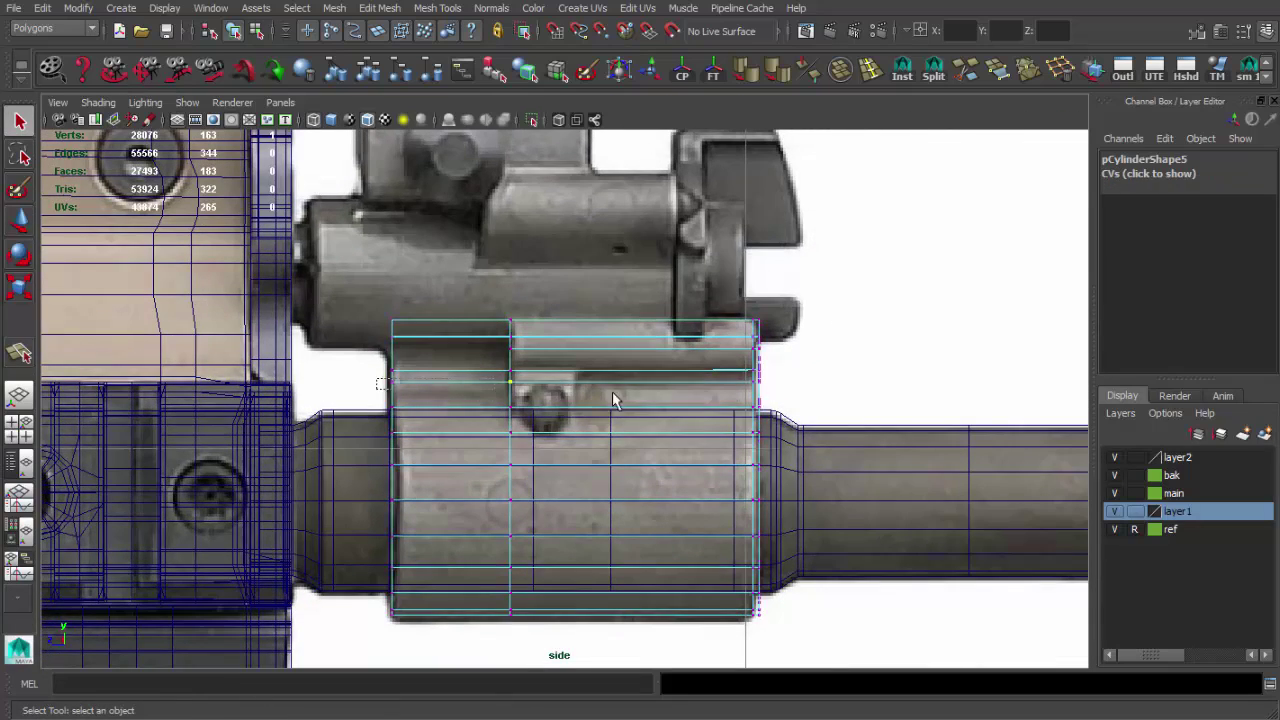
key(space)
alt+drag(822, 388, 836, 268)
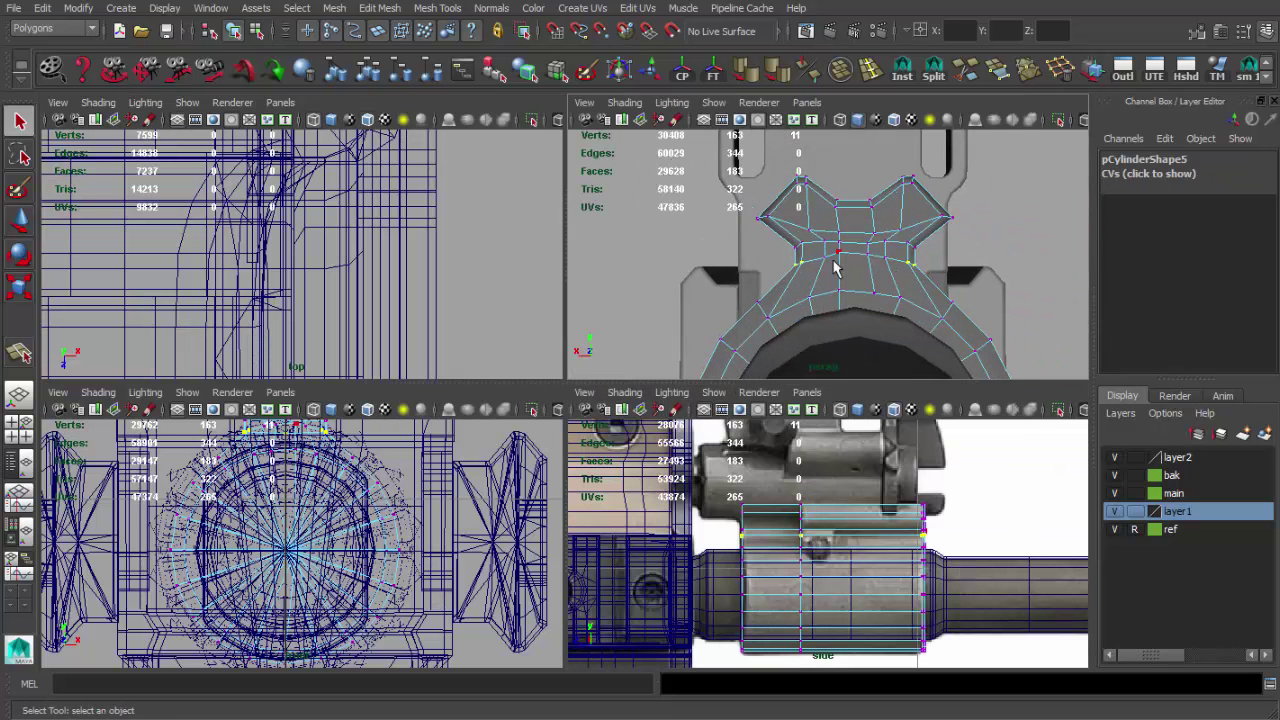
alt+drag(912, 278, 943, 251)
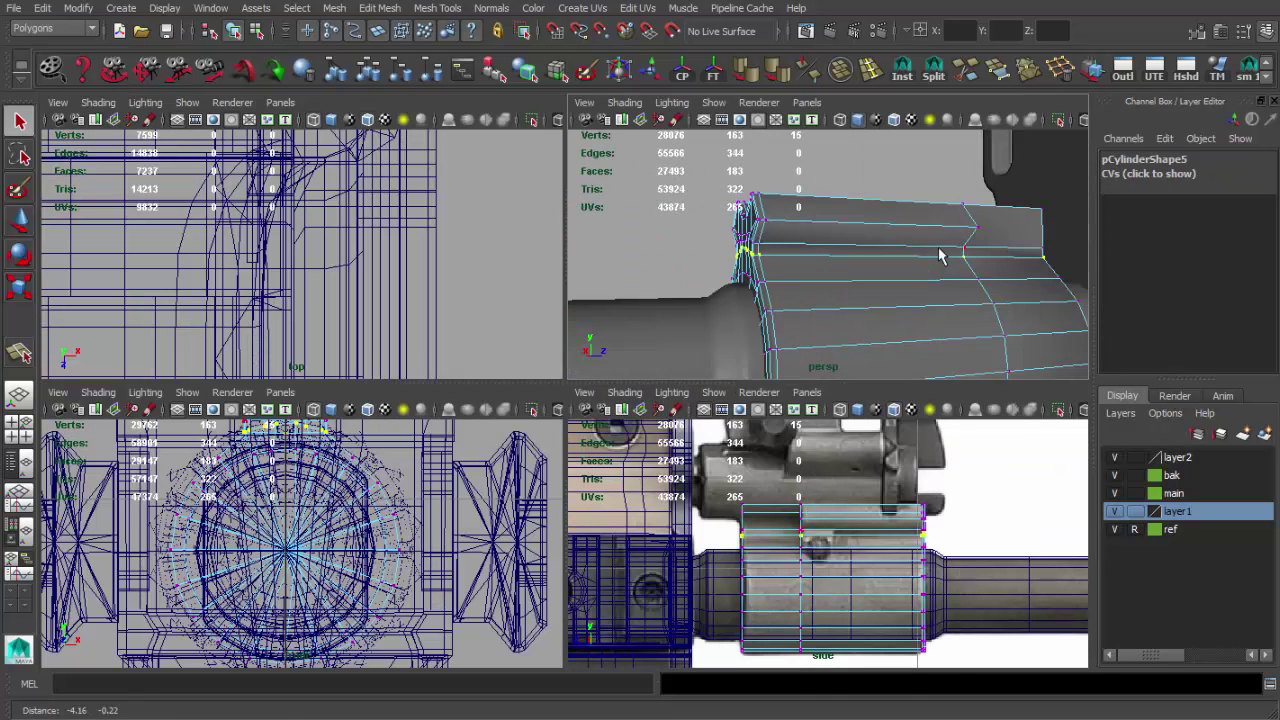
key(z)
alt+drag(1085, 258, 977, 249)
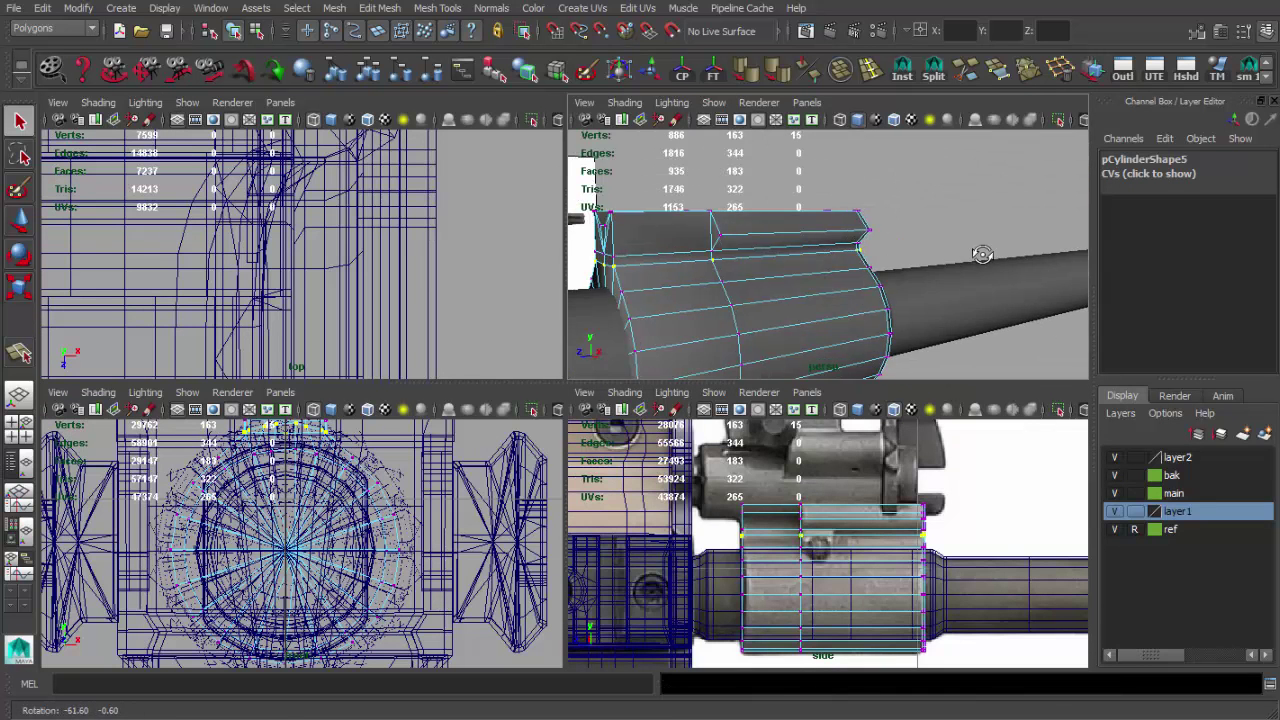
key(space)
key(w)
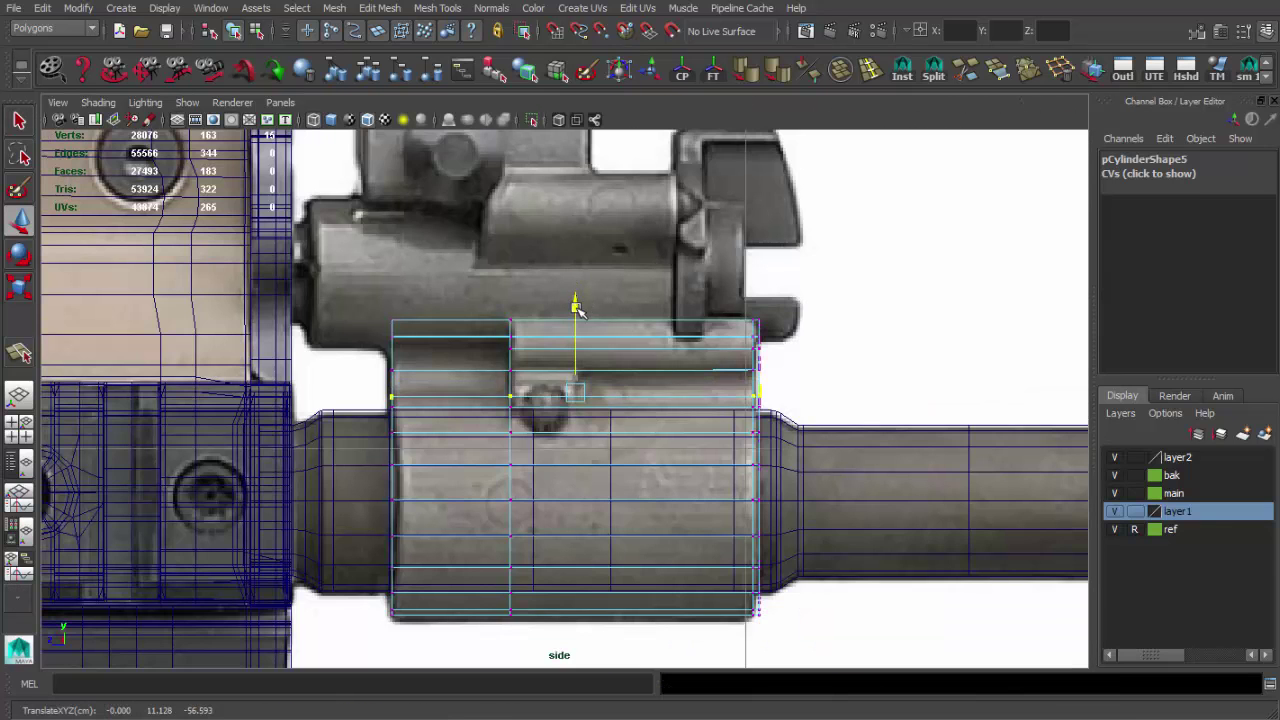
key(space)
key(space)
Add two edge loops across the gas block's notched top
mouse_move(686, 329)
alt+mouse_down()
mouse_move(800, 250)
mouse_move(912, 104)
alt+mouse_up()
click(871, 69)
click(905, 448)
mouse_move(905, 448)
alt+mouse_down()
mouse_move(683, 440)
mouse_move(695, 417)
mouse_move(820, 414)
mouse_move(543, 417)
mouse_move(546, 428)
mouse_move(449, 434)
mouse_move(806, 434)
mouse_move(630, 369)
alt+mouse_up()
click(683, 440)
Bevel the top rail edges with offset 0.2 and fraction 0.3
key(q)
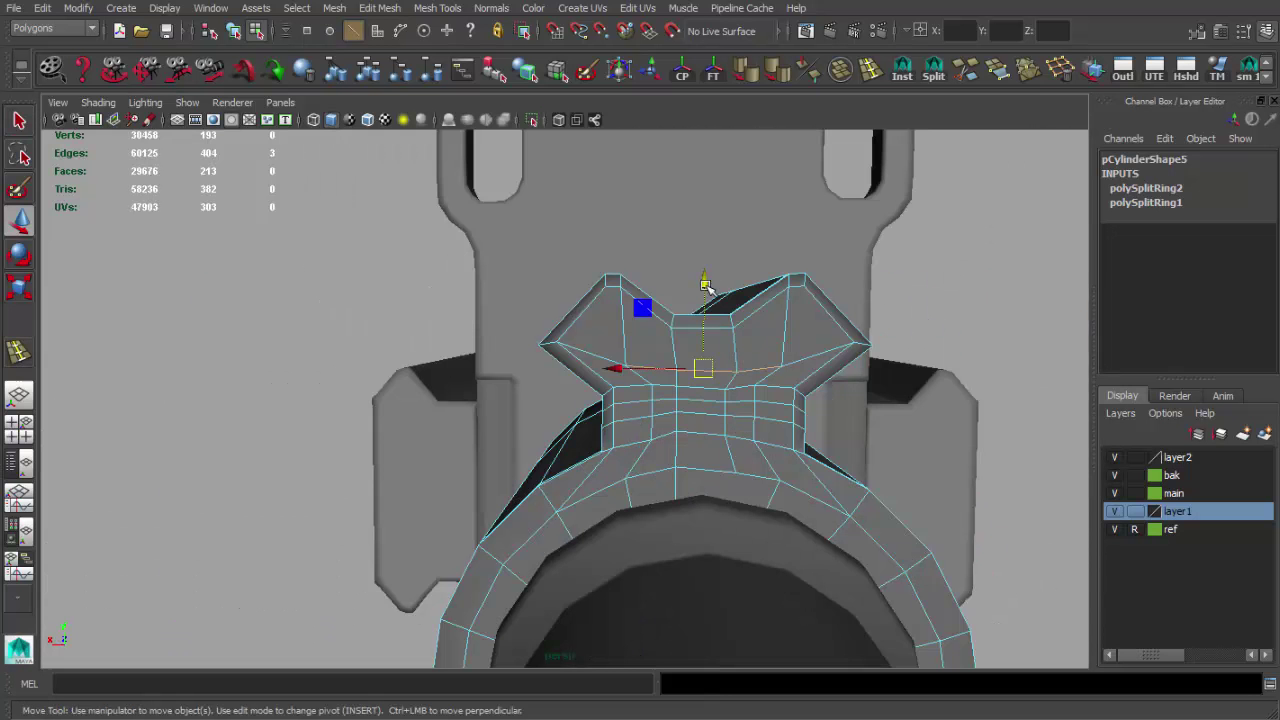
alt+drag(738, 348, 887, 371)
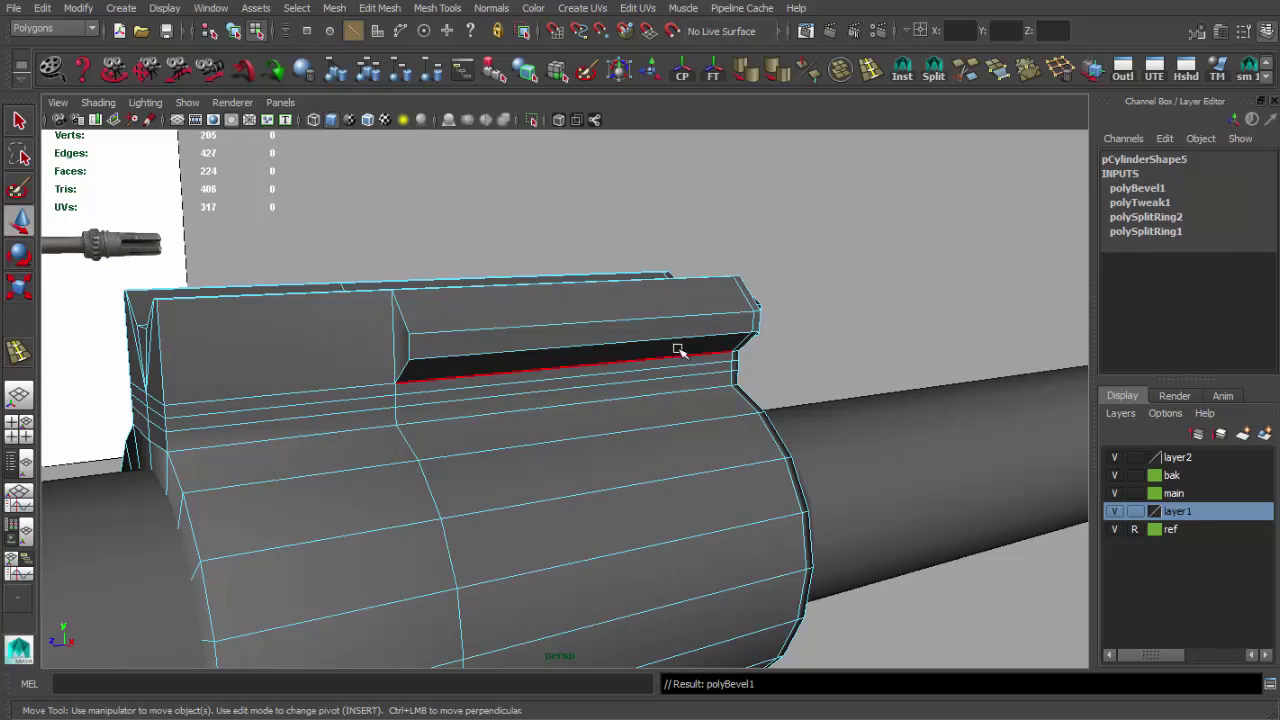
click(1188, 217)
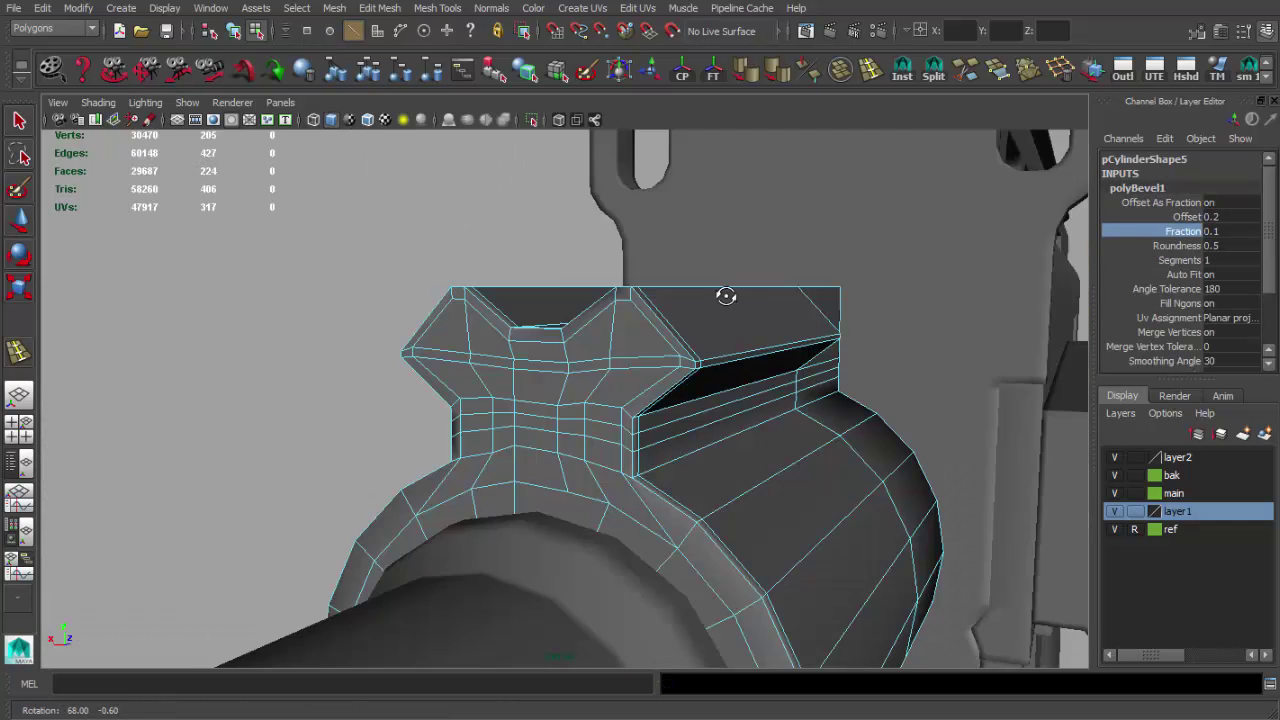
middle_drag(729, 291, 728, 318)
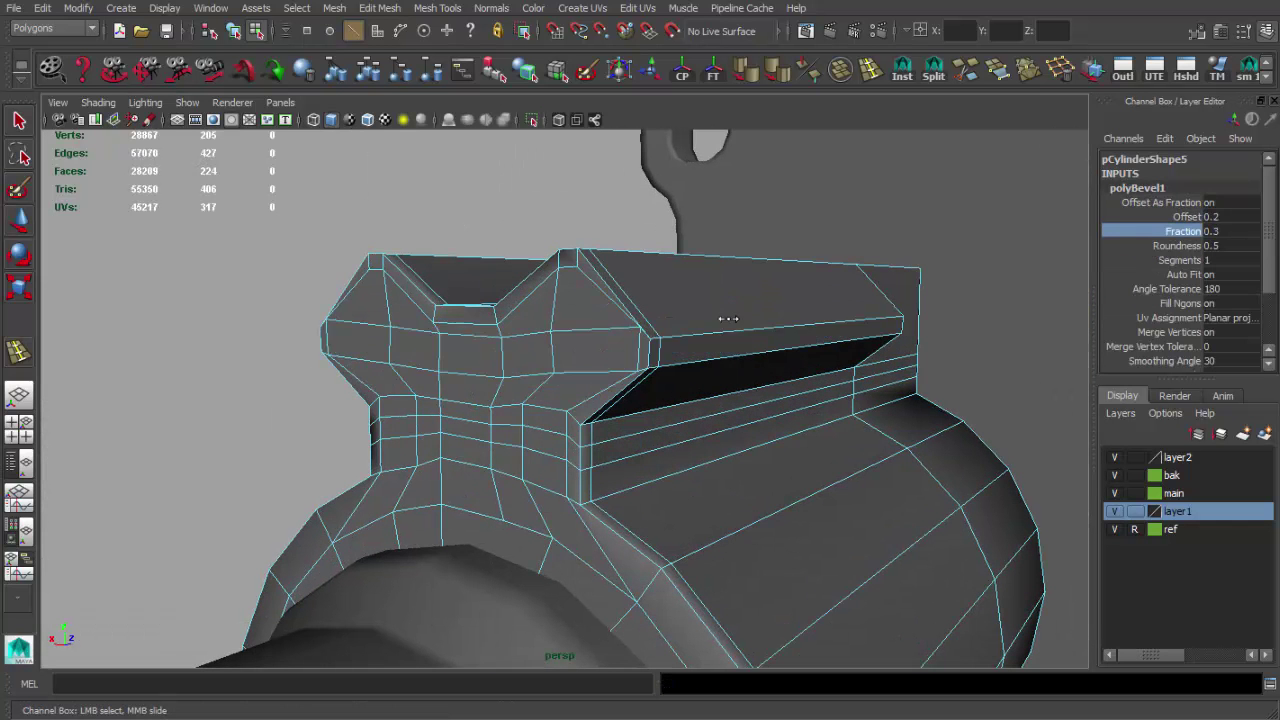
click(640, 350)
key(r)
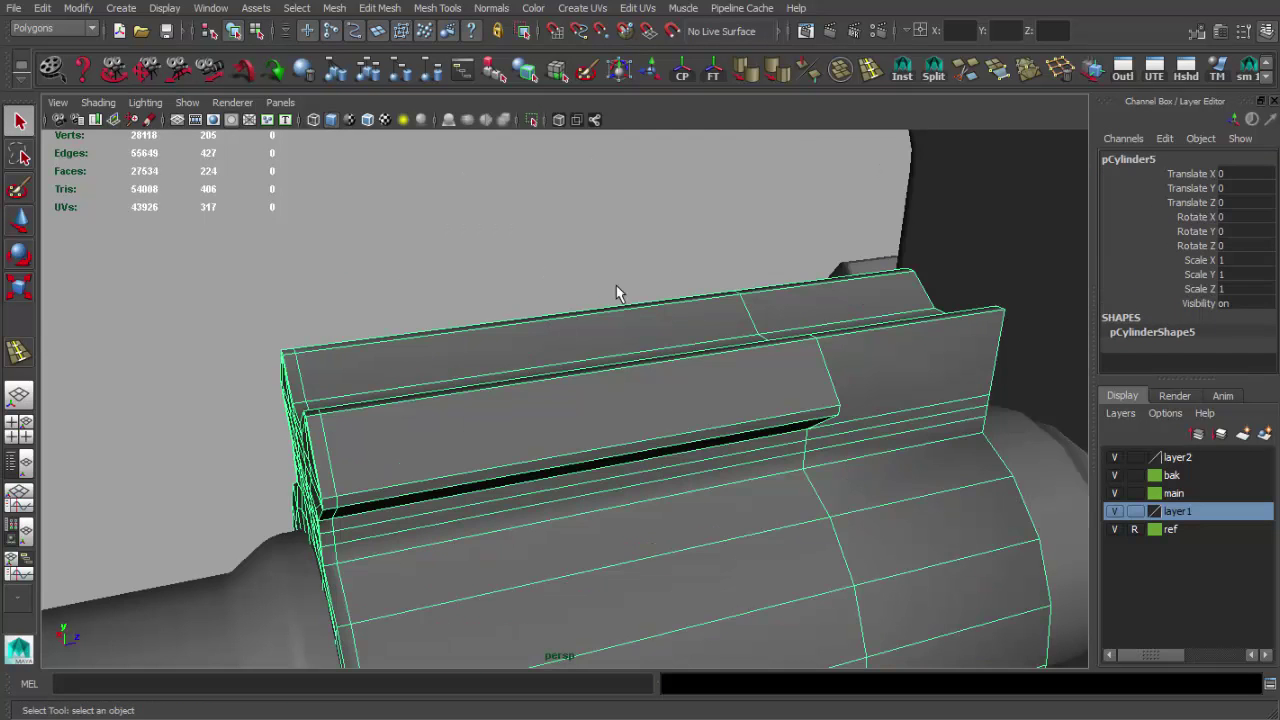
Select the notched collar and soften the shading of its edges
click(677, 286)
mouse_move(677, 290)
alt+mouse_down()
mouse_move(740, 331)
mouse_move(693, 378)
mouse_move(768, 398)
mouse_move(877, 331)
mouse_move(662, 405)
mouse_move(771, 432)
alt+mouse_up()
click(652, 376)
key(f)
key(F11)
key(F8)
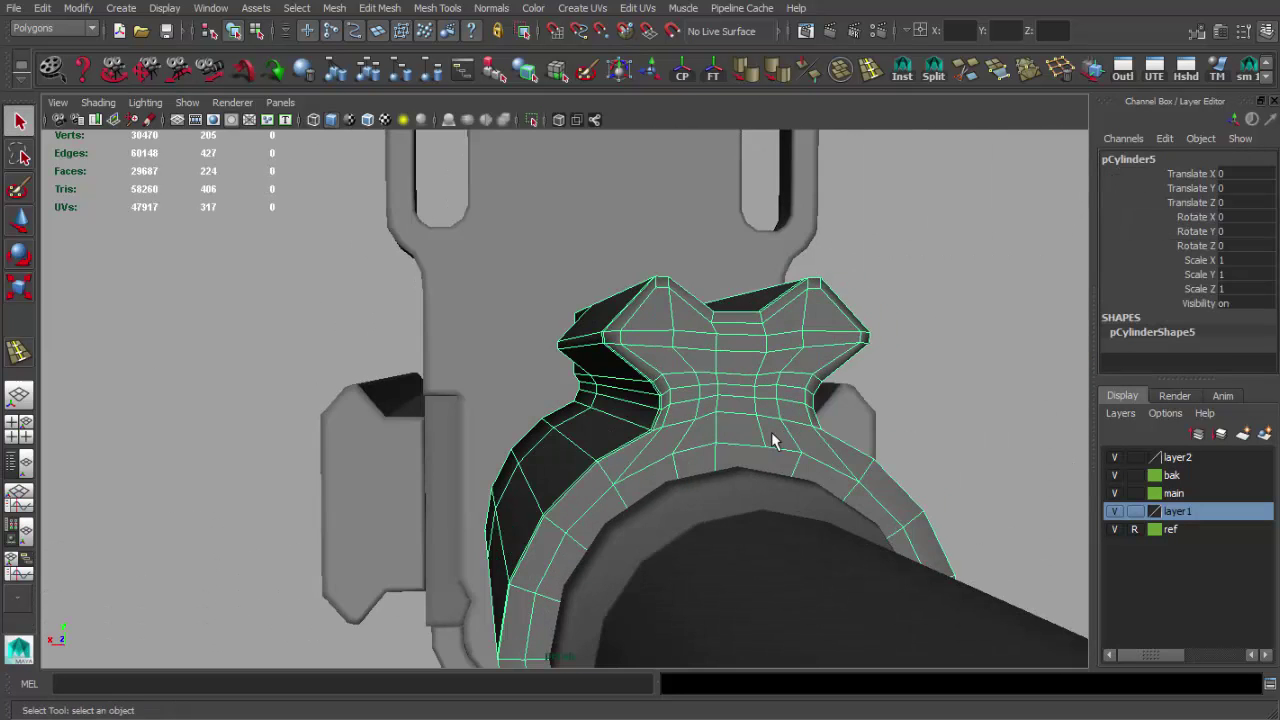
key(ctrl+z)
key(ctrl+z)
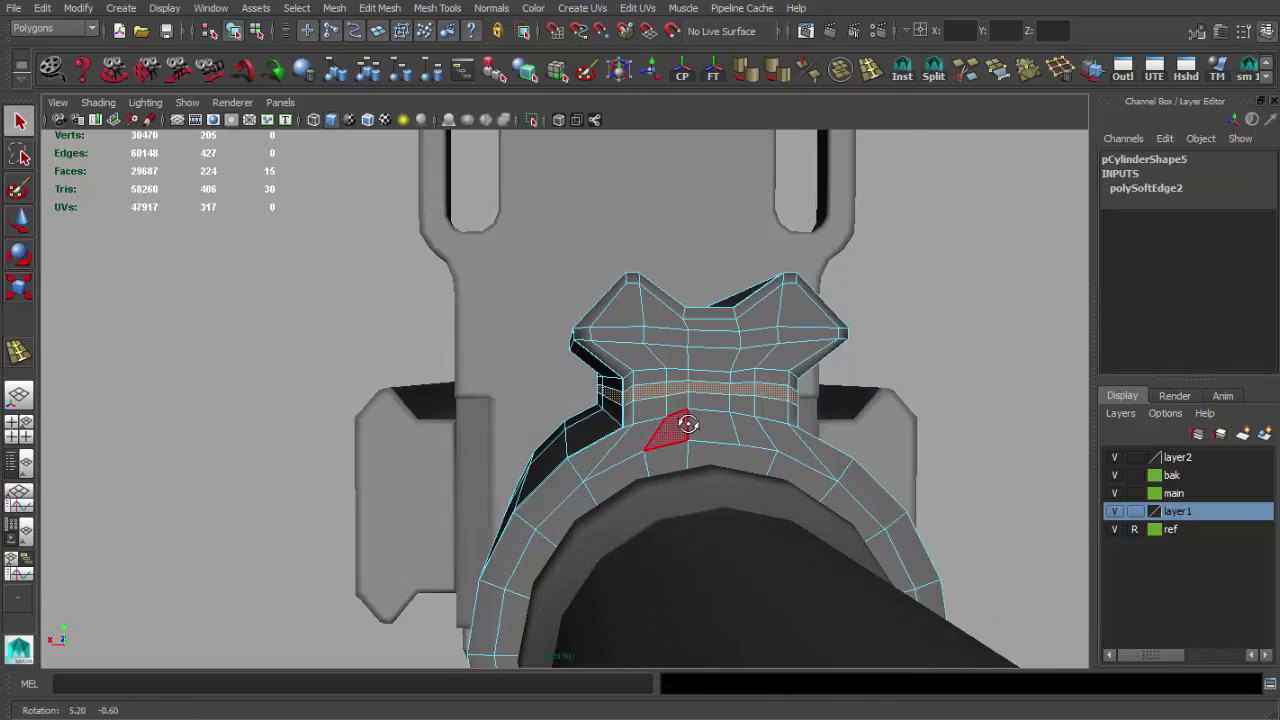
Isolate the top piece in front view and scale its profile vertices inward
key(space)
key(space)
key(f)
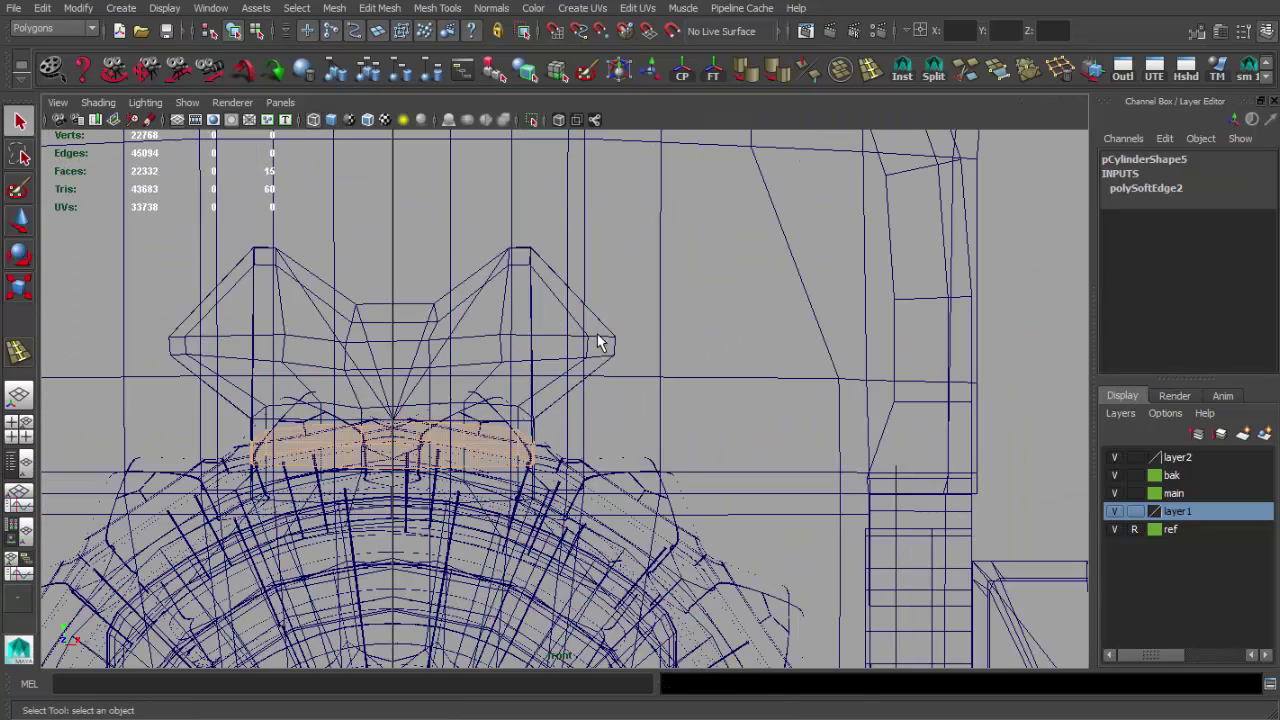
key(F8)
key(ctrl+1)
key(F9)
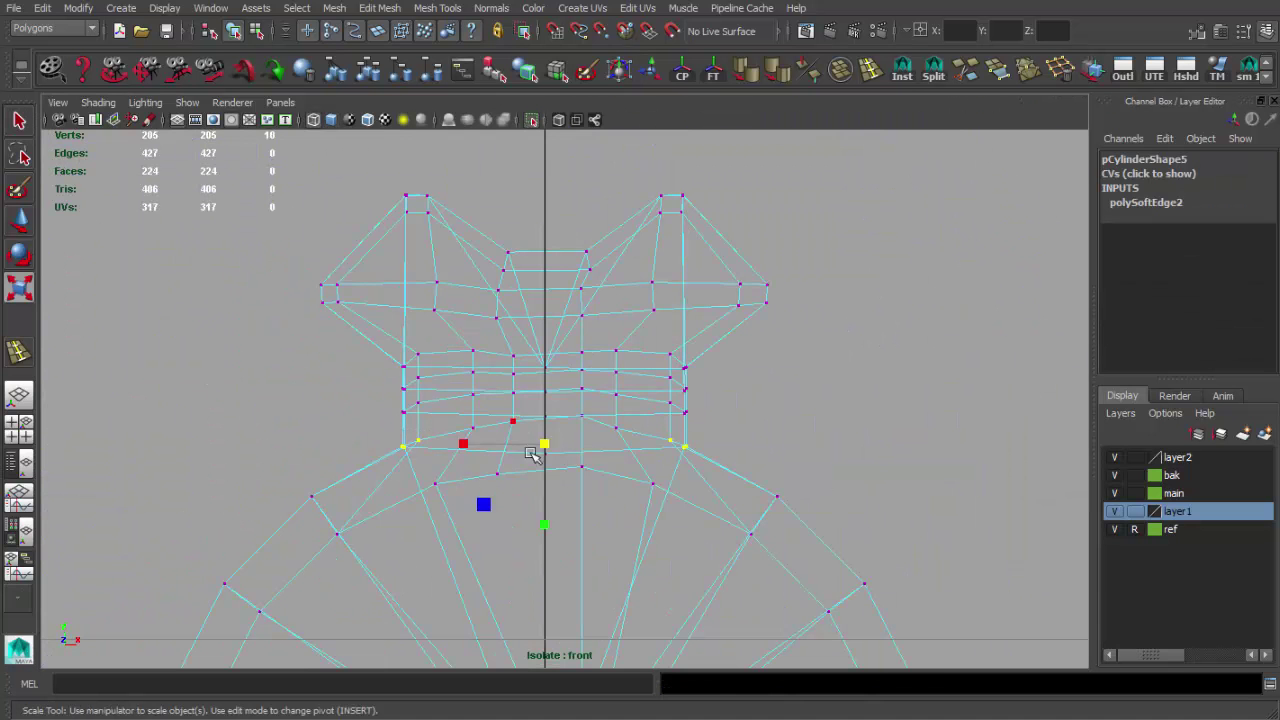
key(ctrl+1)
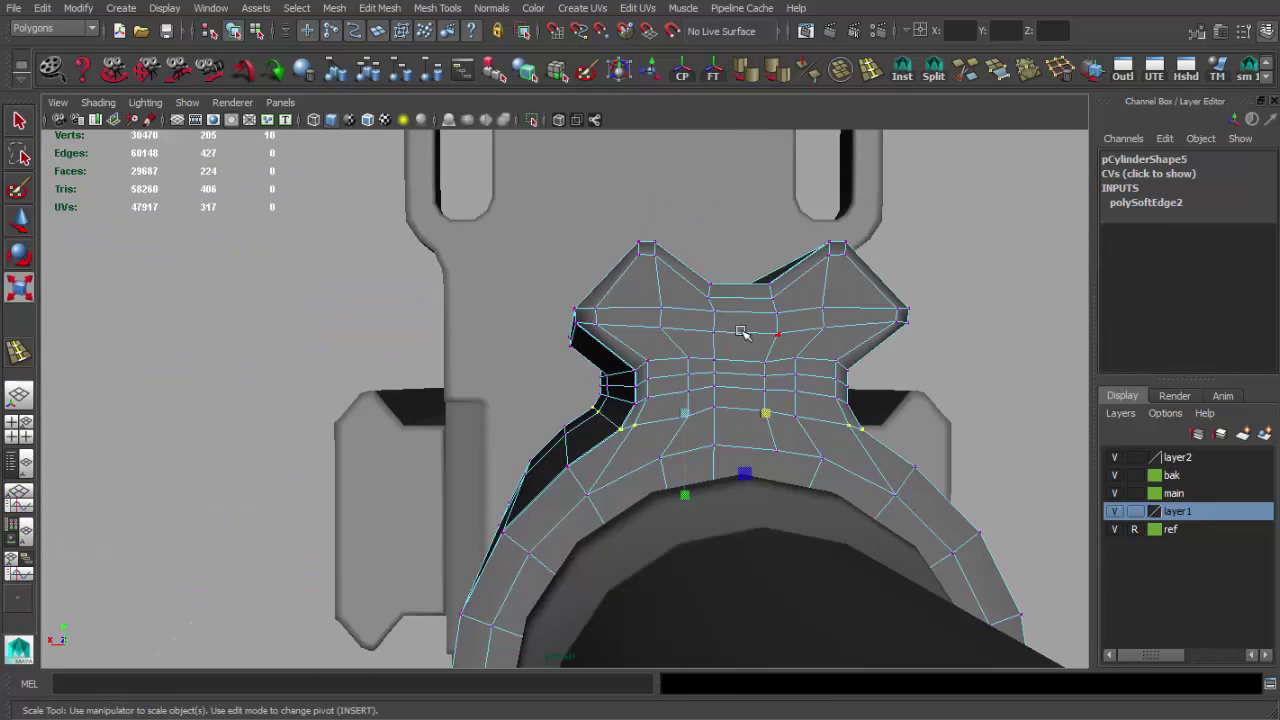
key(F8)
Frame the gas block and orbit around it to inspect the rounded edges
click(457, 291)
mouse_move(457, 291)
alt+mouse_down()
mouse_move(673, 314)
mouse_move(609, 326)
mouse_move(700, 406)
alt+mouse_up()
click(700, 406)
key(f)
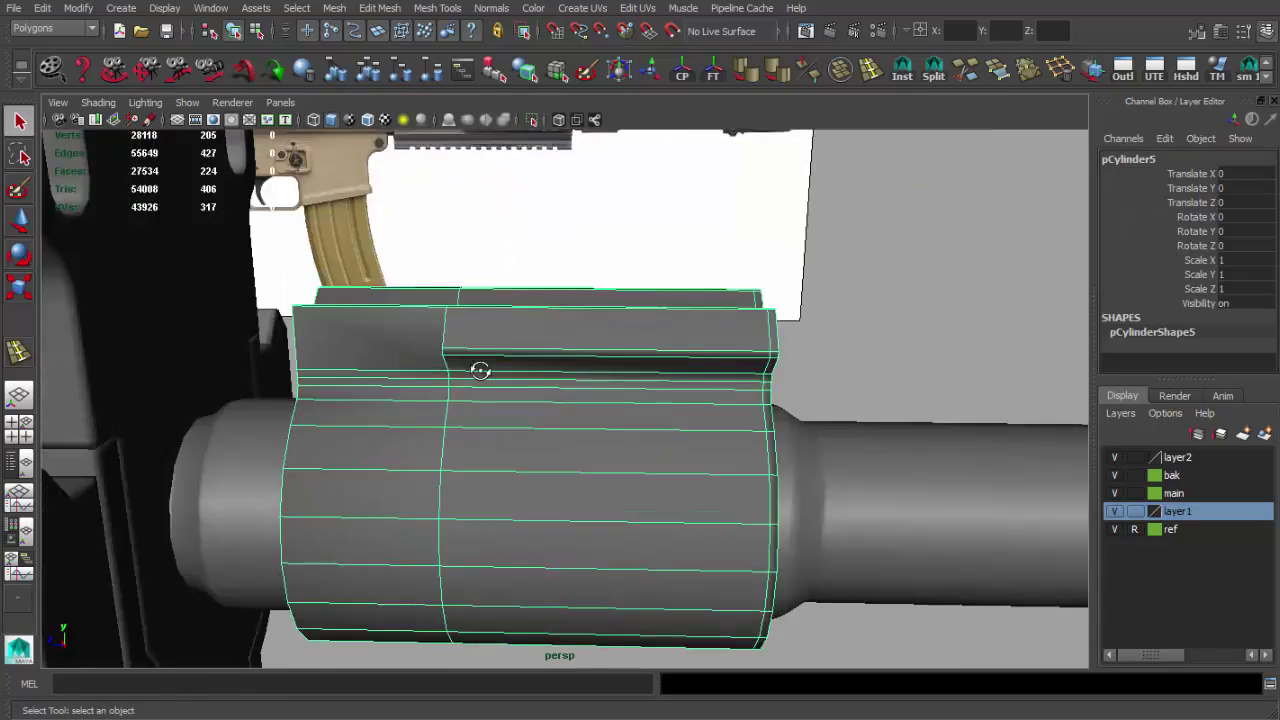
mouse_move(480, 366)
alt+mouse_down()
mouse_move(600, 346)
mouse_move(429, 357)
mouse_move(606, 429)
mouse_move(886, 403)
mouse_move(562, 369)
mouse_move(571, 363)
mouse_move(817, 349)
mouse_move(700, 354)
mouse_move(593, 514)
mouse_move(556, 505)
alt+mouse_up()
click(593, 514)
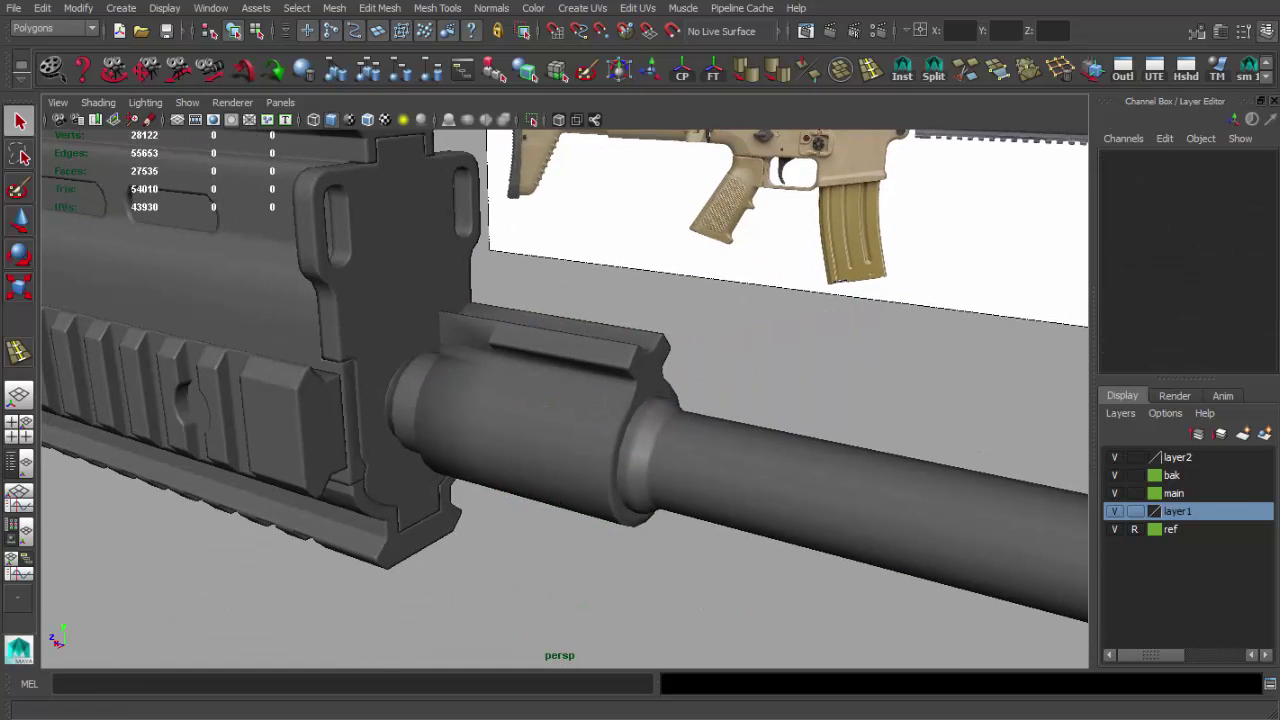
Draw a new polygon cylinder in the side view above the gas block
click(121, 7)
click(318, 90)
key(space)
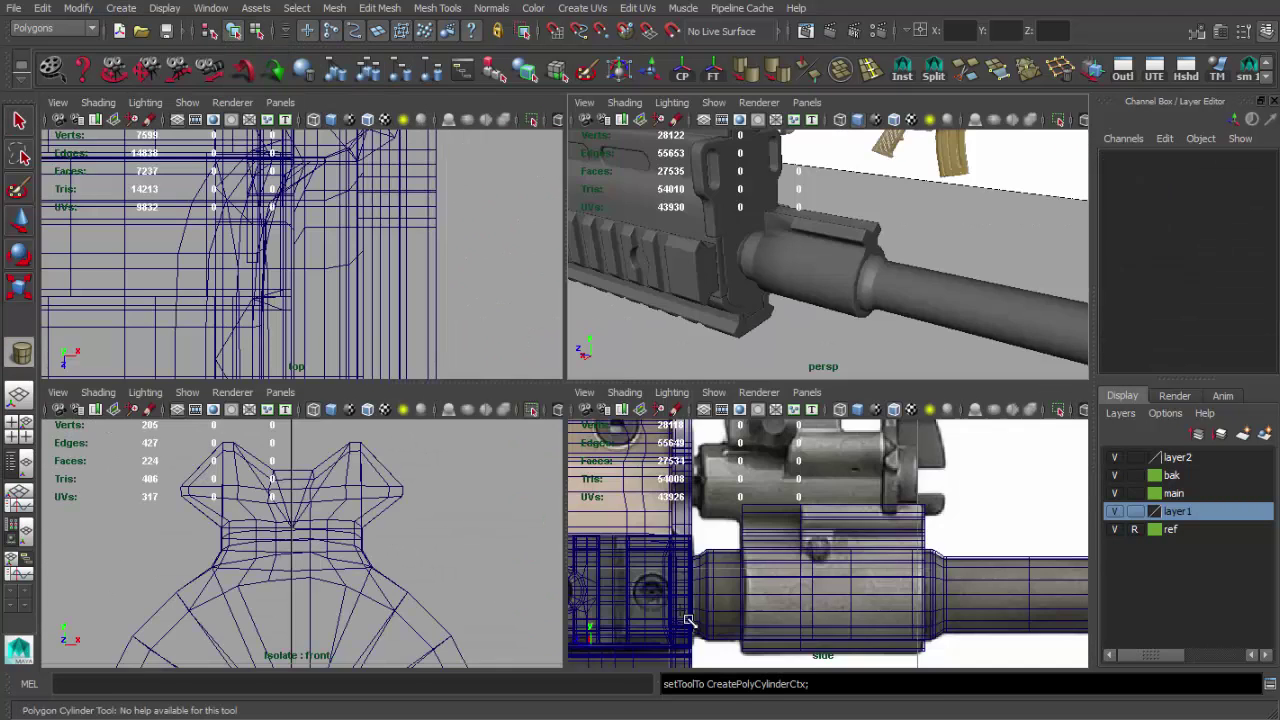
key(space)
alt+middle_drag(703, 556, 680, 621)
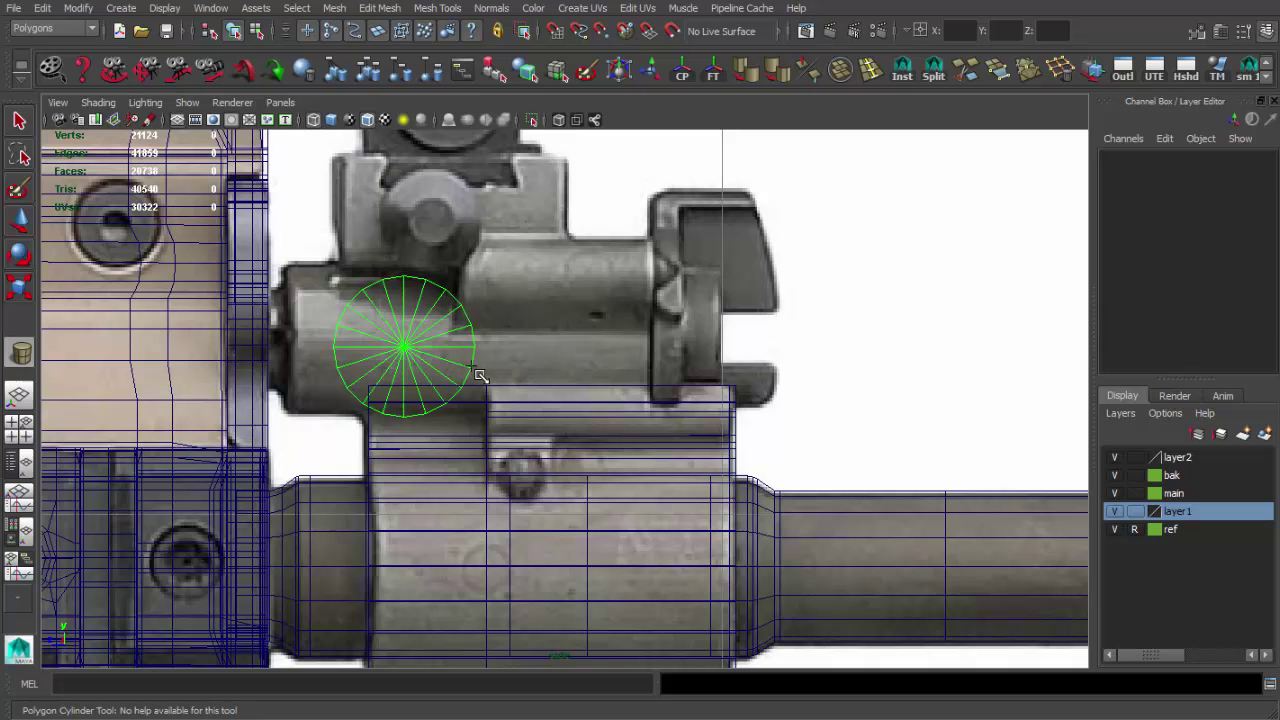
drag(413, 281, 400, 345)
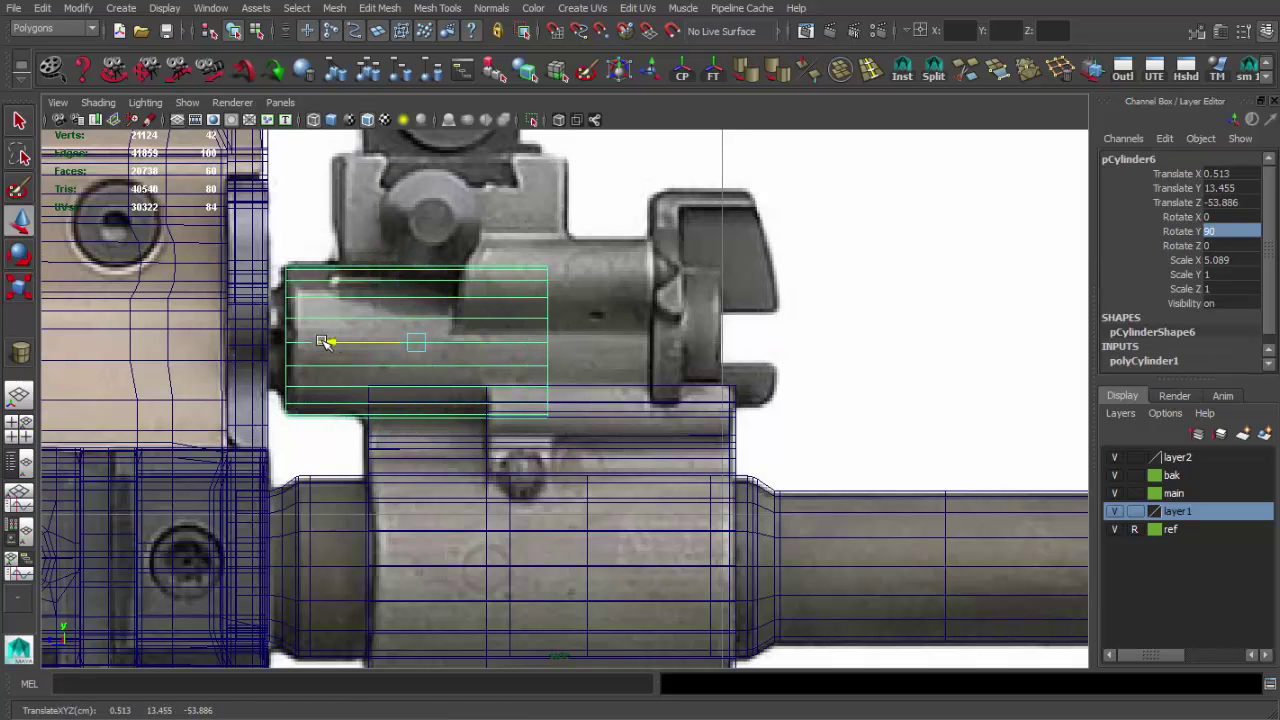
Set the cylinder to Rotate Y 90 with 12 axis subdivisions
click(1145, 352)
scroll(1213, 296, down, 2)
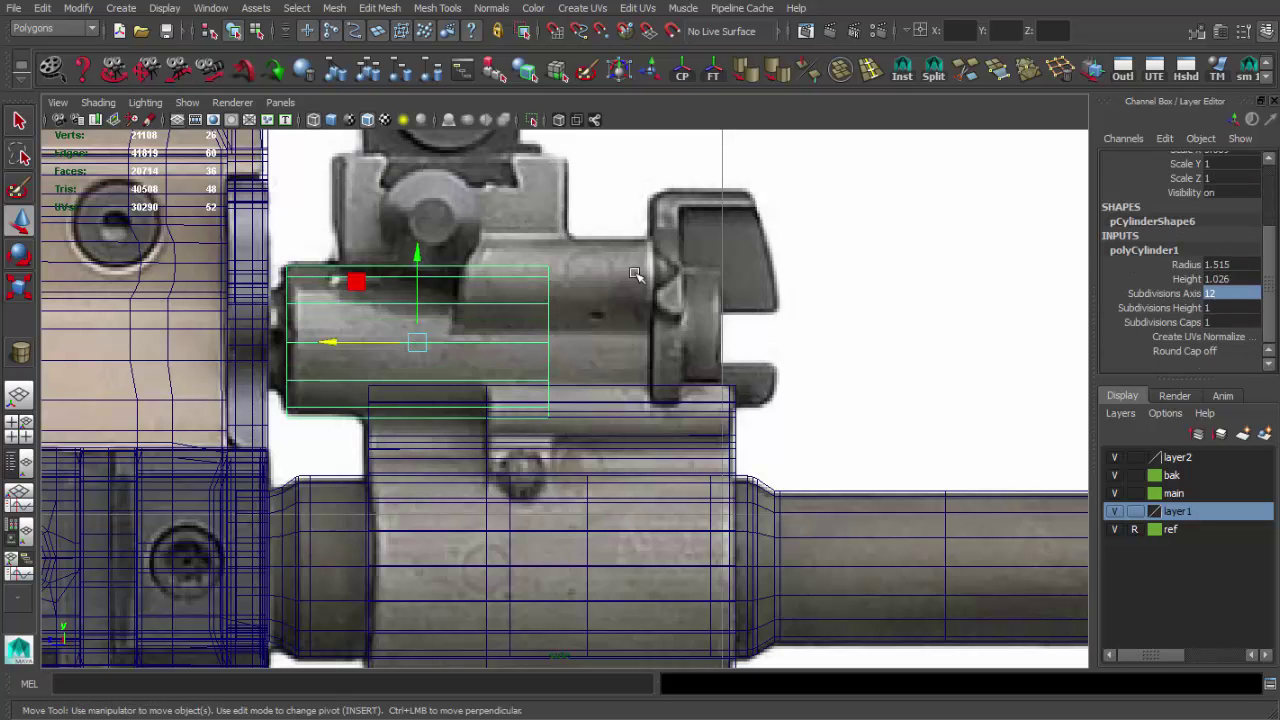
key(q)
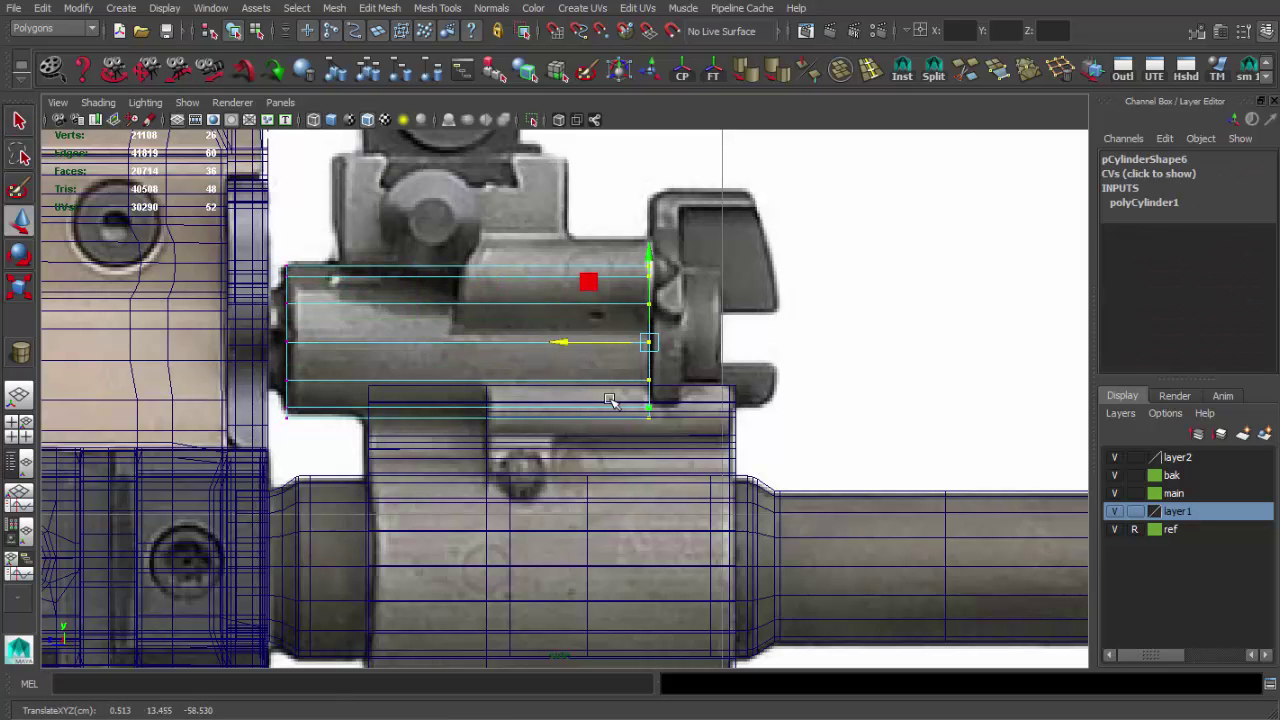
key(space)
key(space)
mouse_move(620, 405)
alt+mouse_down()
mouse_move(533, 281)
mouse_move(466, 249)
mouse_move(574, 349)
mouse_move(579, 309)
mouse_move(553, 252)
alt+mouse_up()
key(F8)
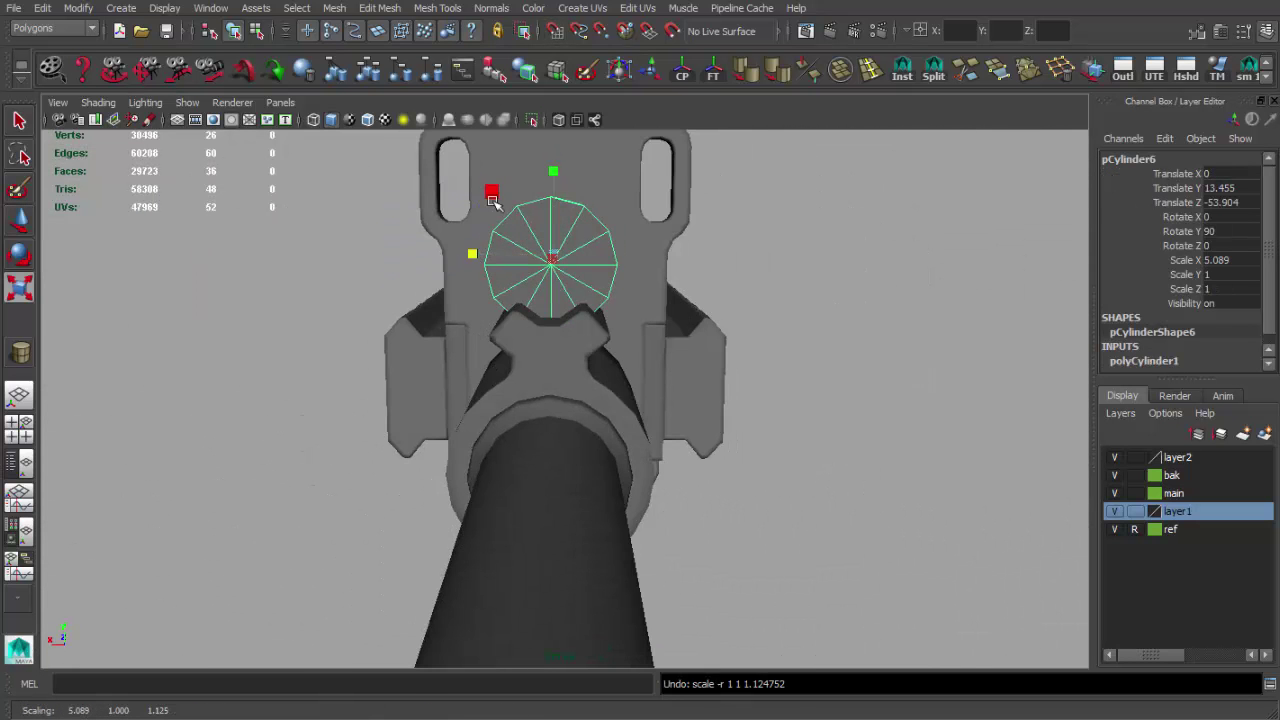
Scale the cylinder to 5.001 × 1.123 × 1.123 and place it along the barrel
mouse_move(482, 190)
alt+mouse_down()
mouse_move(480, 265)
mouse_move(437, 270)
alt+mouse_up()
key(space)
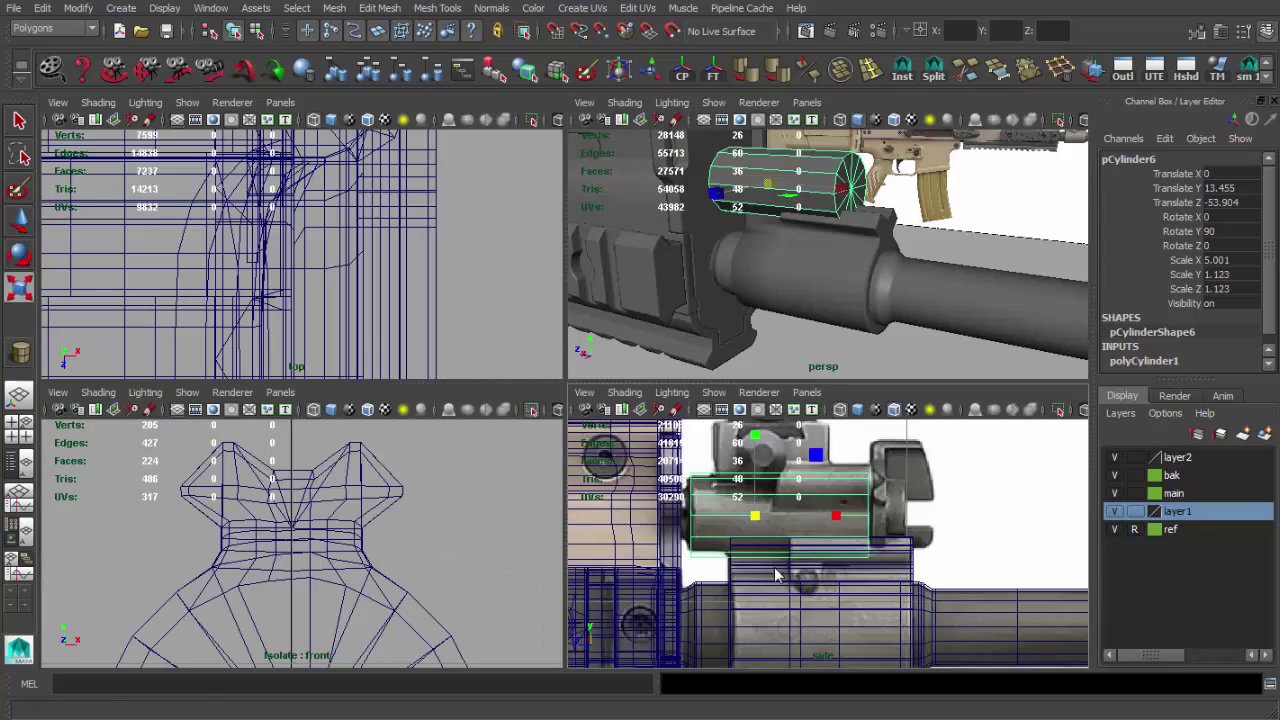
key(space)
alt+middle_drag(620, 345, 598, 355)
key(space)
drag(620, 345, 620, 300)
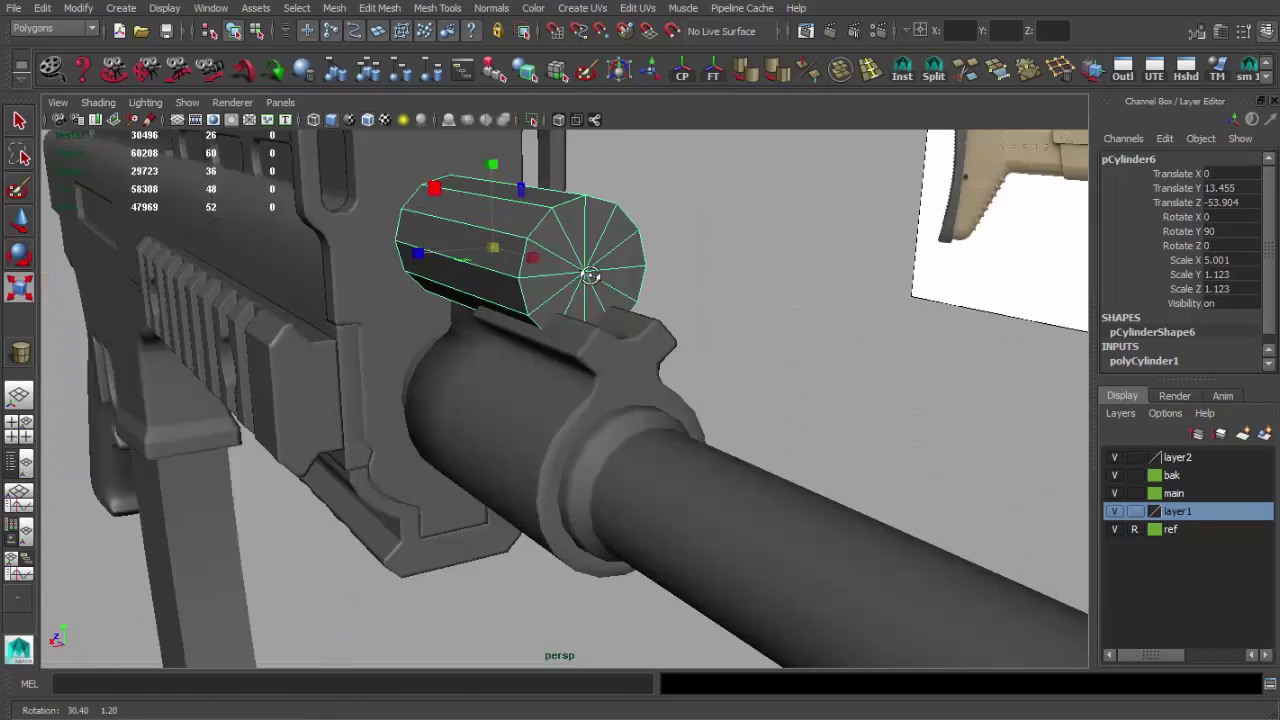
mouse_move(620, 300)
alt+right_down()
mouse_move(491, 329)
mouse_move(386, 257)
alt+right_up()
mouse_move(386, 257)
alt+mouse_down()
mouse_move(592, 290)
mouse_move(297, 289)
alt+mouse_up()
alt+right_drag(297, 289, 699, 363)
alt+drag(699, 363, 626, 366)
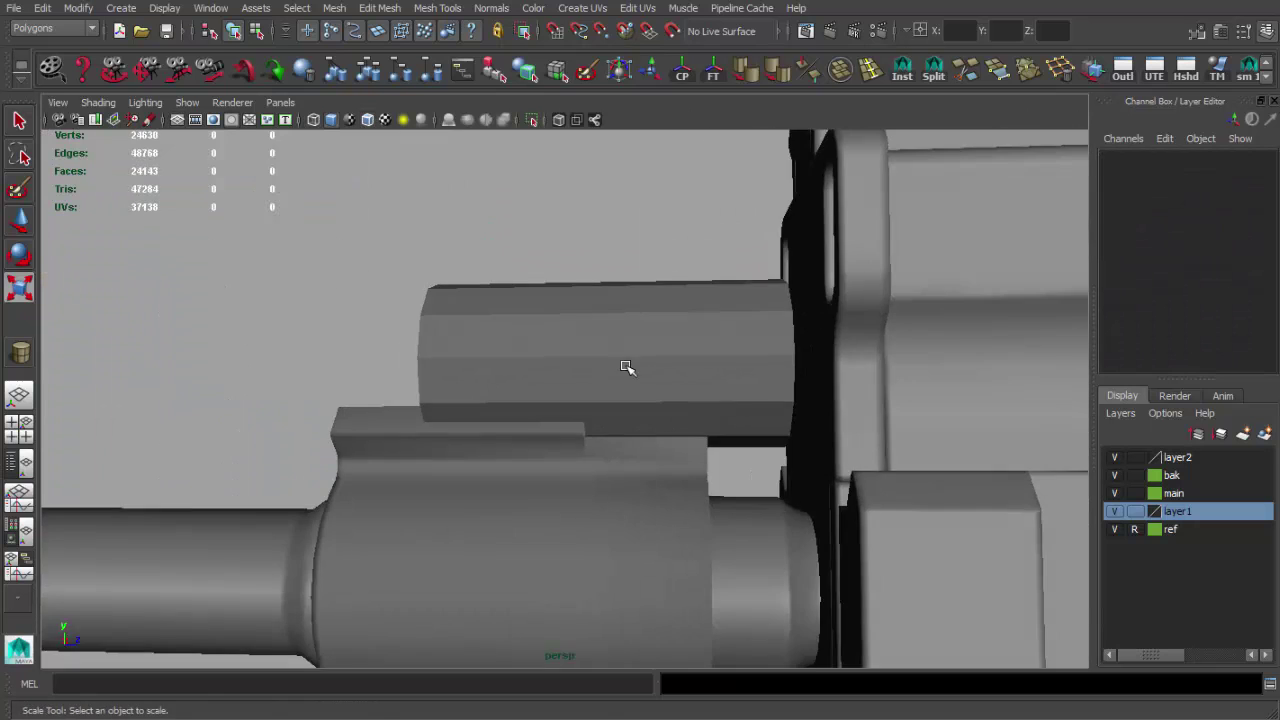
Select the gas block and gas tube cylinder to check their fit
click(600, 466)
alt+drag(600, 466, 640, 420)
alt+right_drag(640, 420, 680, 400)
shift+click(680, 400)
mouse_move(680, 400)
alt+mouse_down()
mouse_move(617, 366)
mouse_move(674, 323)
mouse_move(634, 383)
mouse_move(523, 306)
mouse_move(641, 338)
mouse_move(729, 337)
mouse_move(628, 323)
alt+mouse_up()
click(617, 370)
key(q)
click(523, 306)
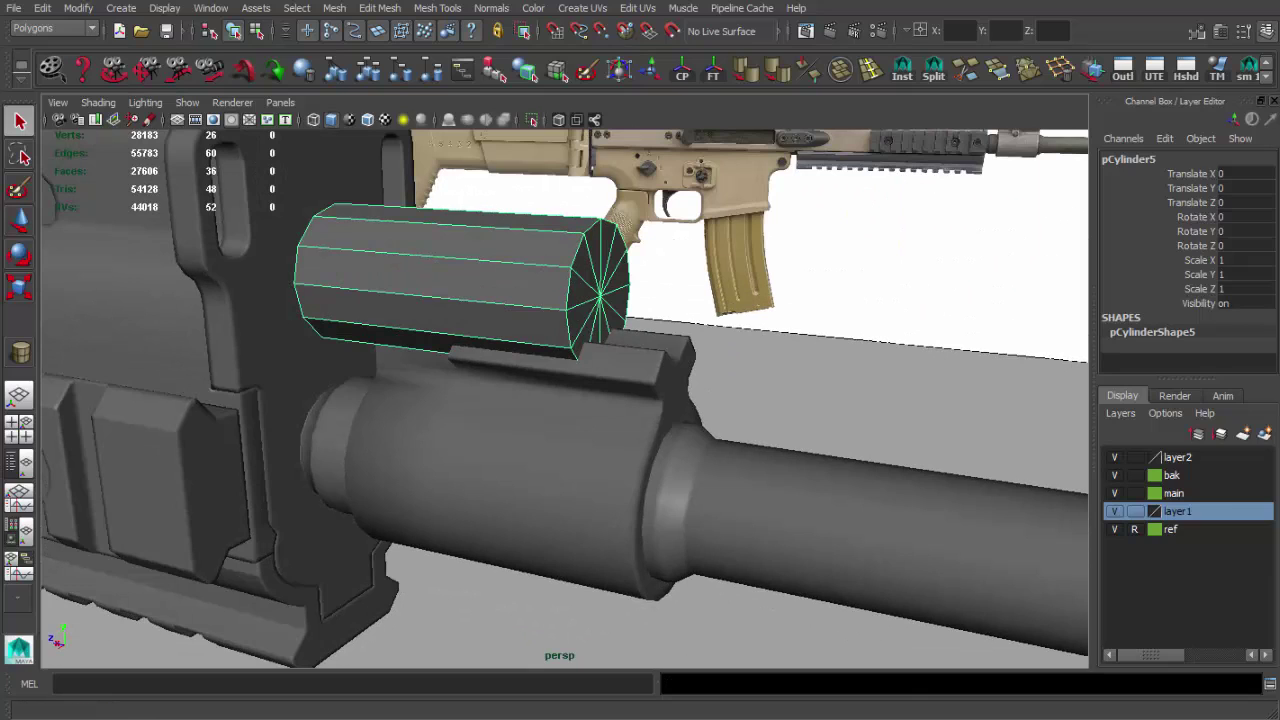